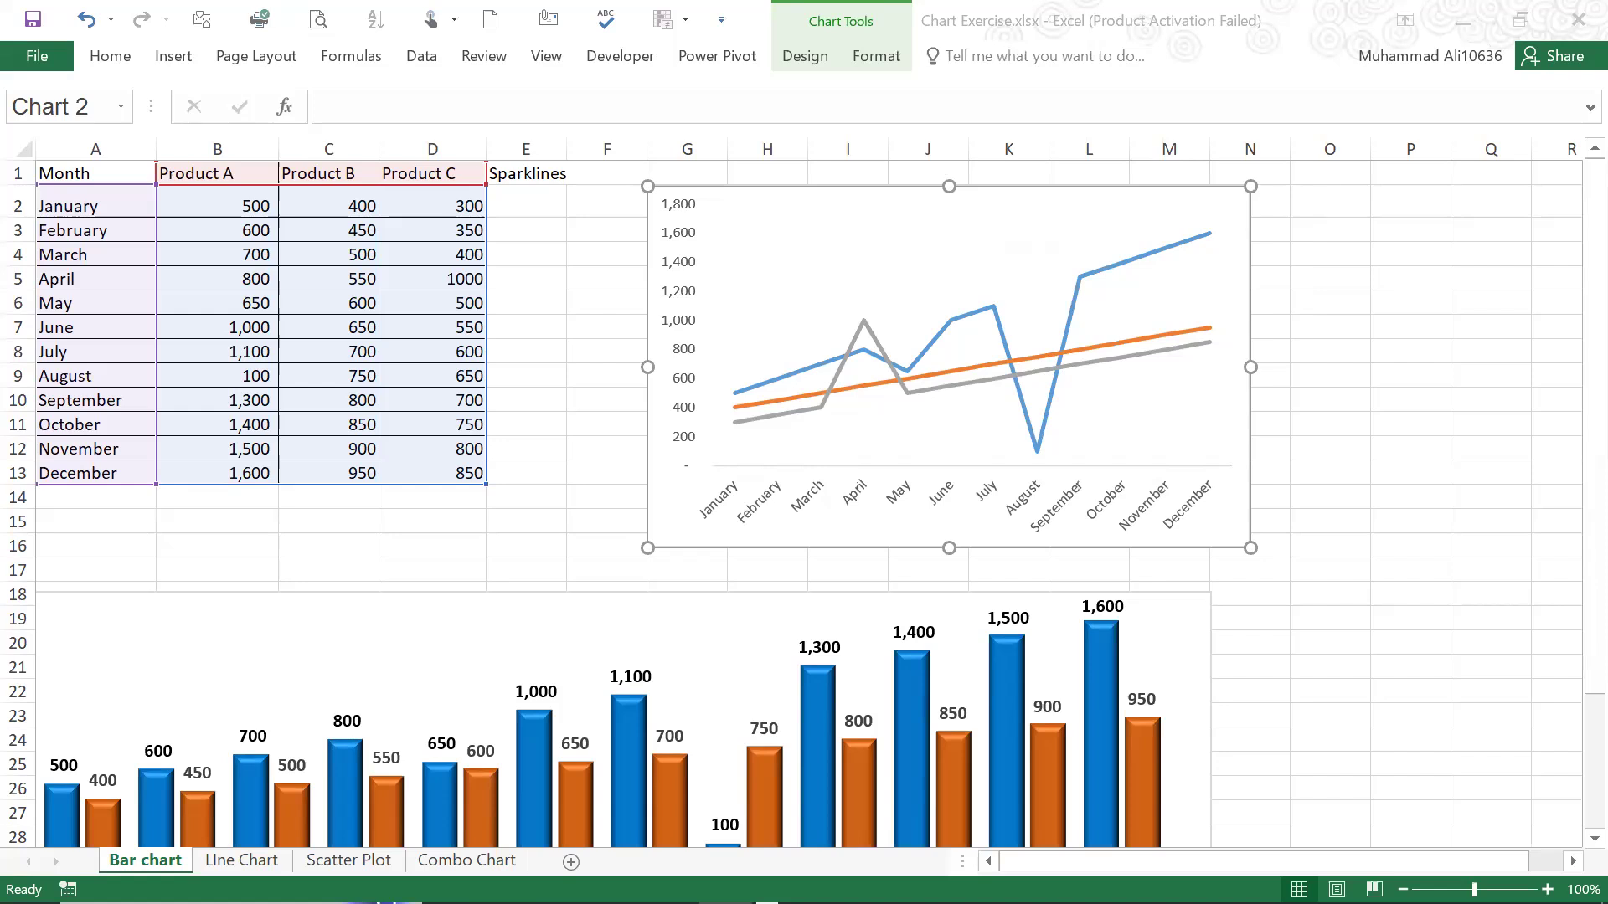
Switch to the course outline PDF in the browser and read through the chart topics under Module 3: Data Visualization in Excel
{"action": "key", "text": "alt+Tab"}
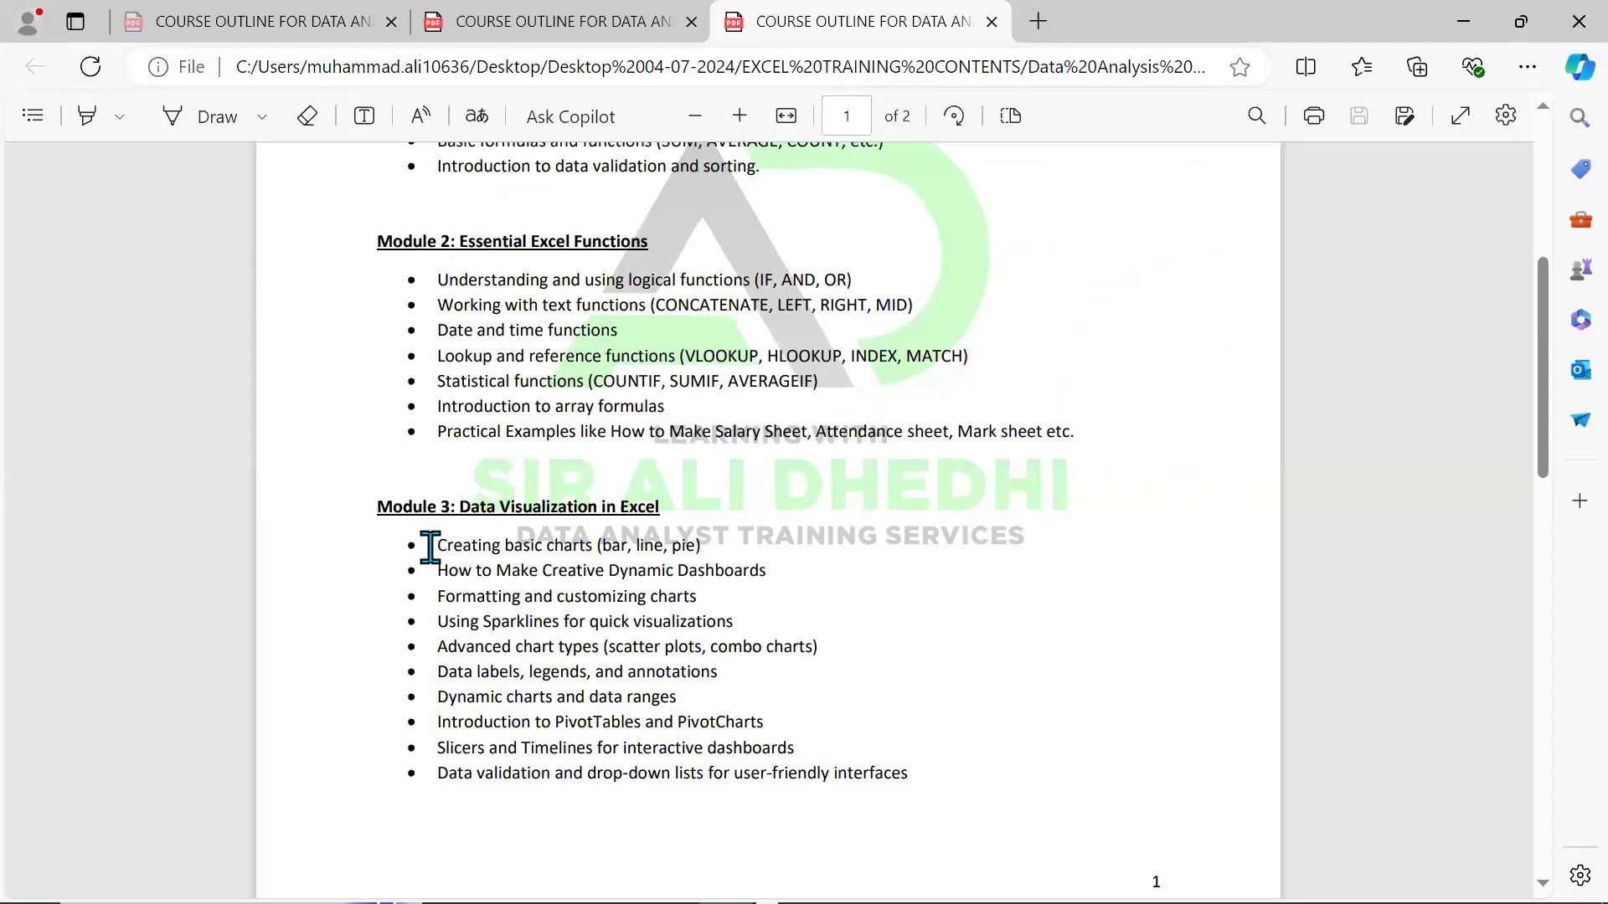
{"action": "left_click_drag", "start_coordinate": [433, 546], "coordinate": [724, 544]}
{"action": "left_click", "coordinate": [493, 601]}
{"action": "scroll", "coordinate": [515, 519], "scroll_direction": "up", "scroll_amount": 2}
{"action": "scroll", "coordinate": [500, 538], "scroll_direction": "down", "scroll_amount": 3}
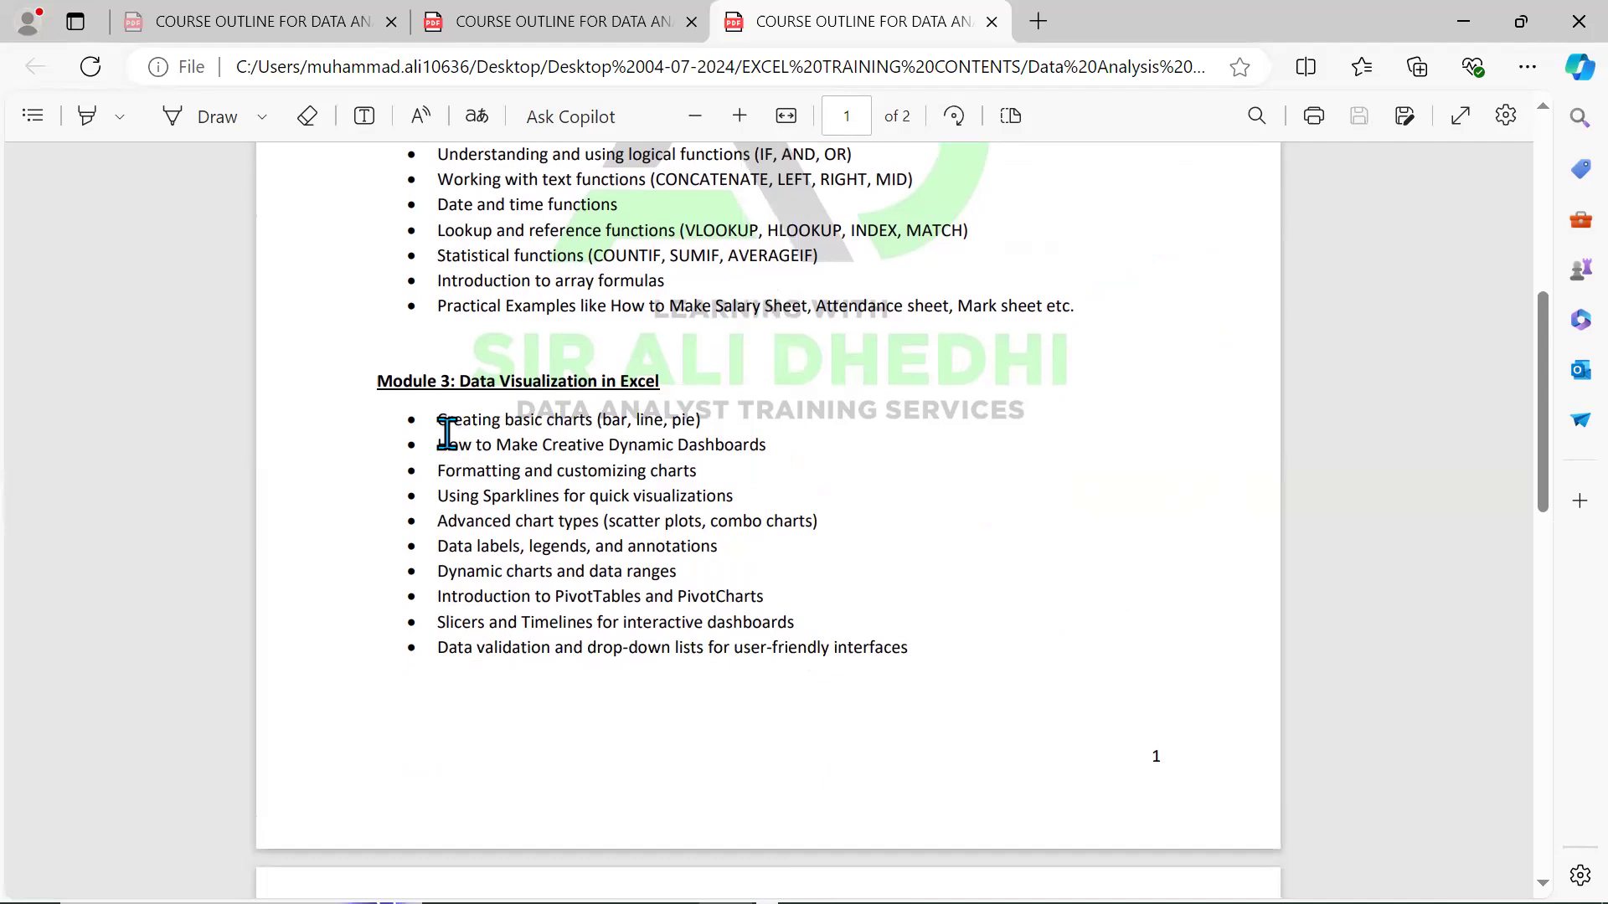
{"action": "left_click_drag", "start_coordinate": [438, 422], "coordinate": [702, 418]}
{"action": "left_click_drag", "start_coordinate": [460, 447], "coordinate": [760, 444]}
{"action": "left_click", "coordinate": [459, 496]}
{"action": "left_click_drag", "start_coordinate": [438, 521], "coordinate": [548, 521]}
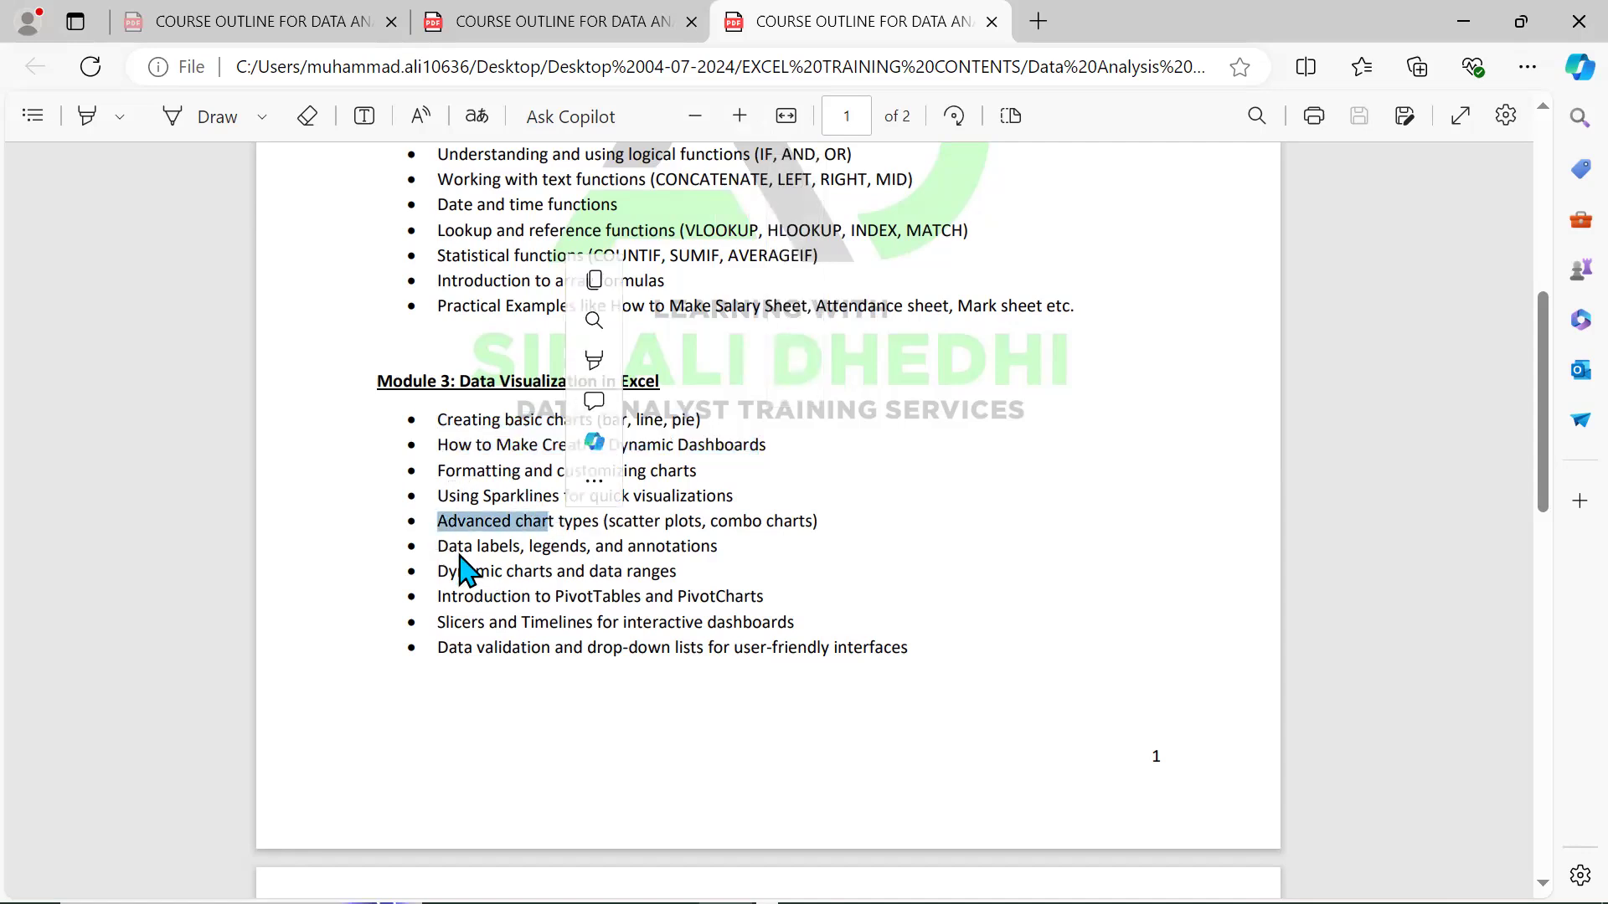
{"action": "left_click_drag", "start_coordinate": [449, 546], "coordinate": [509, 546]}
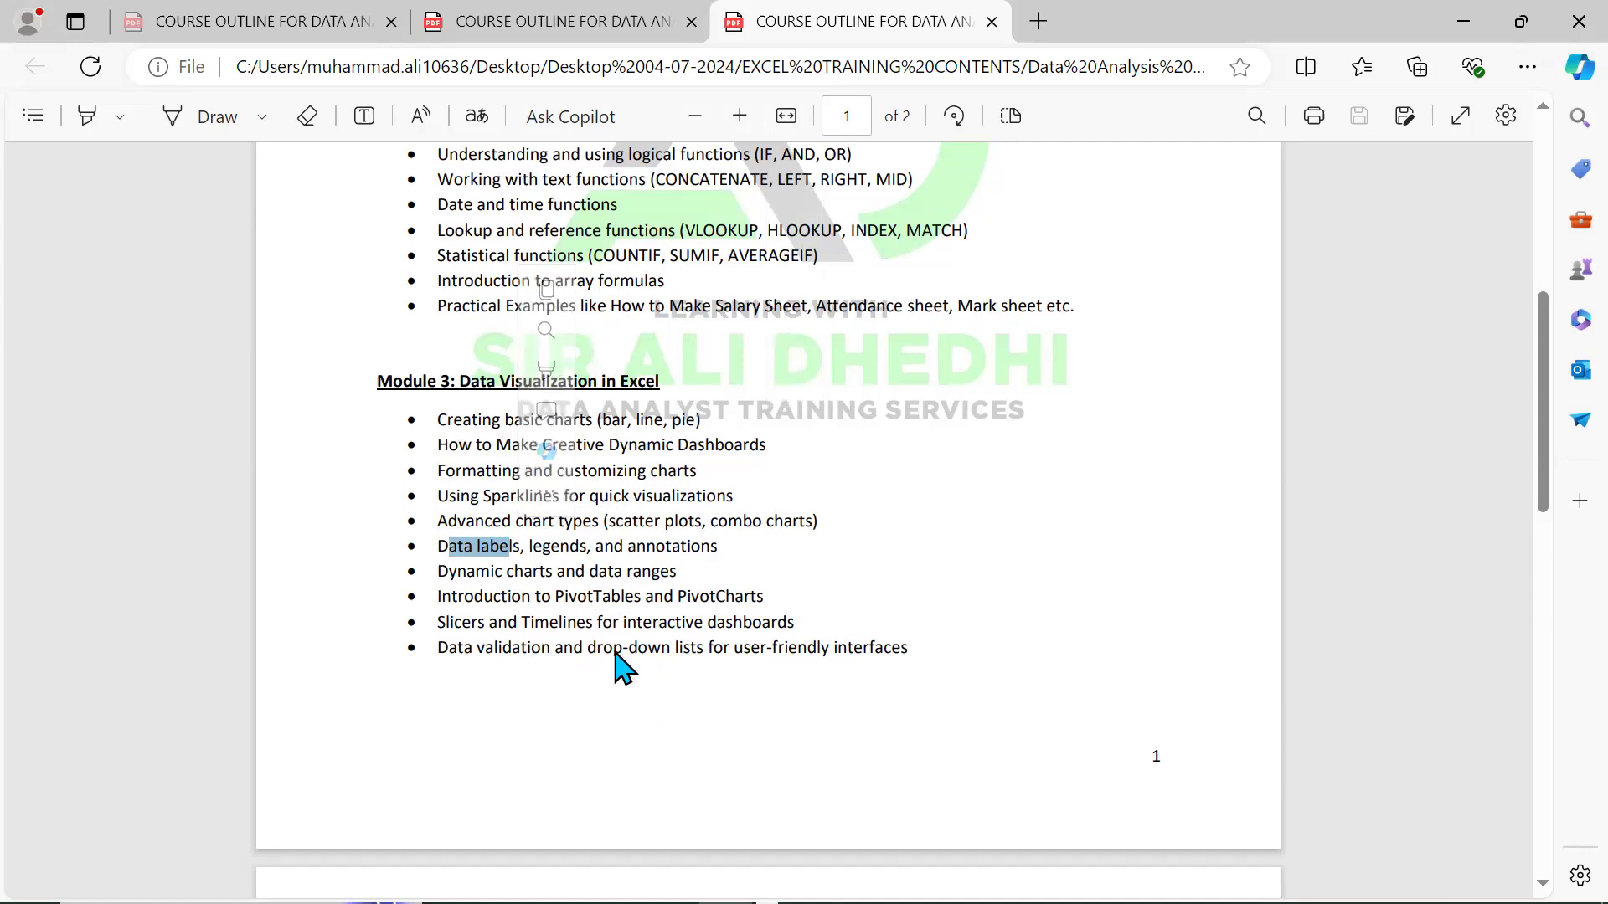
Skim the course outline around Module 3, from the Module 2 topics to the start of Module 4
{"action": "scroll", "coordinate": [595, 569], "scroll_direction": "down", "scroll_amount": 3}
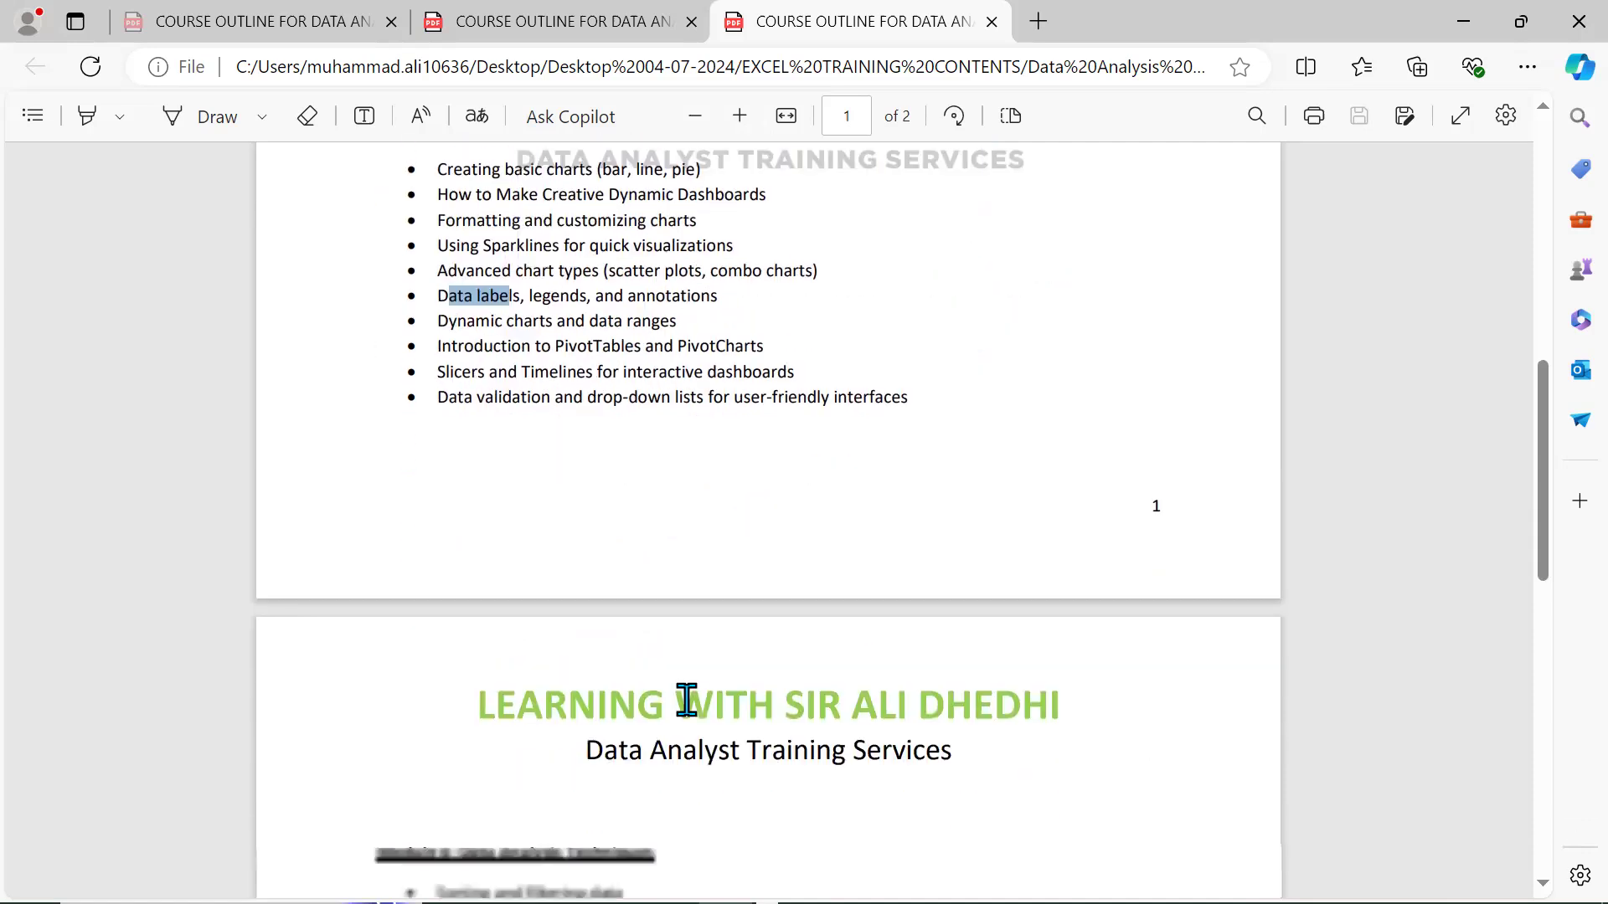
{"action": "scroll", "coordinate": [683, 703], "scroll_direction": "up", "scroll_amount": 1}
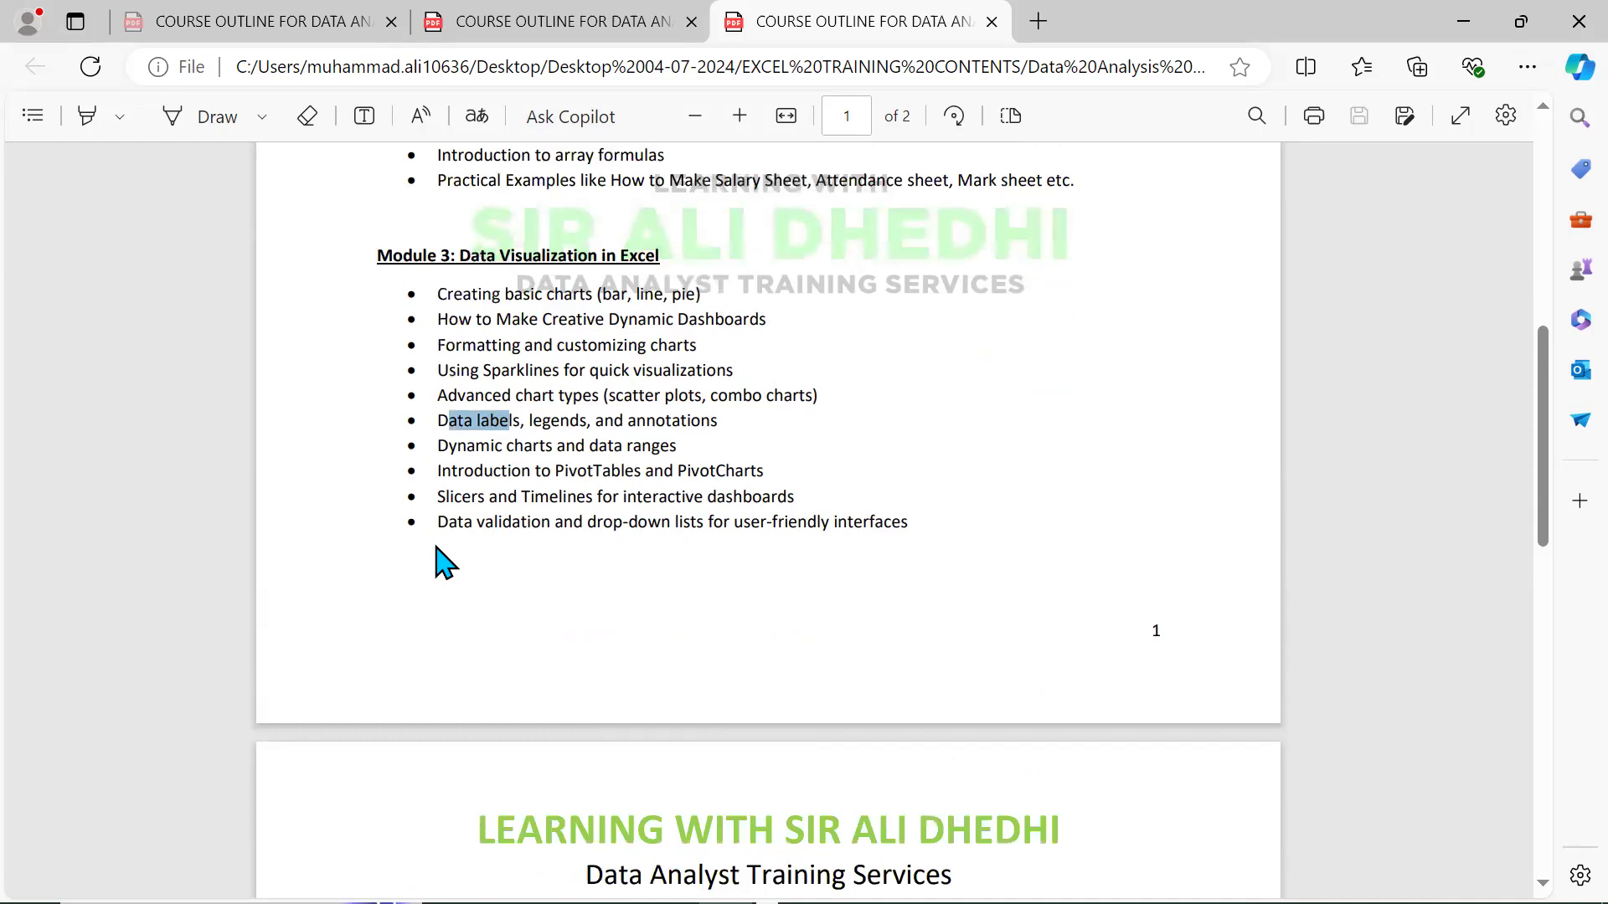
{"action": "scroll", "coordinate": [532, 544], "scroll_direction": "down", "scroll_amount": 3}
{"action": "scroll", "coordinate": [532, 555], "scroll_direction": "up", "scroll_amount": 3}
{"action": "scroll", "coordinate": [531, 554], "scroll_direction": "down", "scroll_amount": 3}
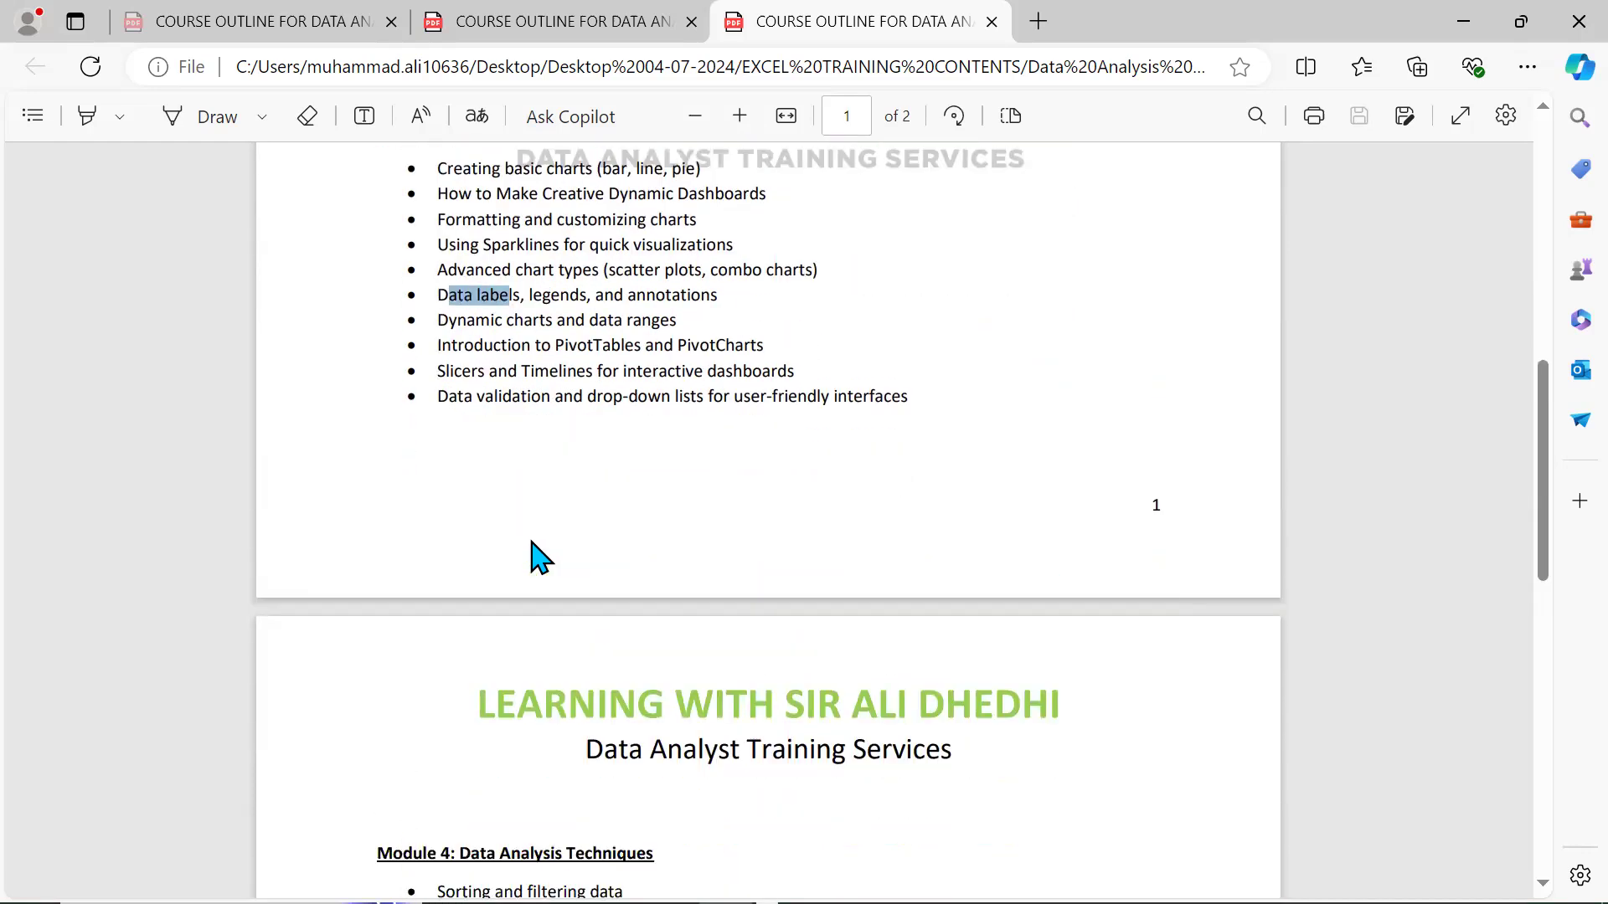
{"action": "scroll", "coordinate": [534, 557], "scroll_direction": "up", "scroll_amount": 5}
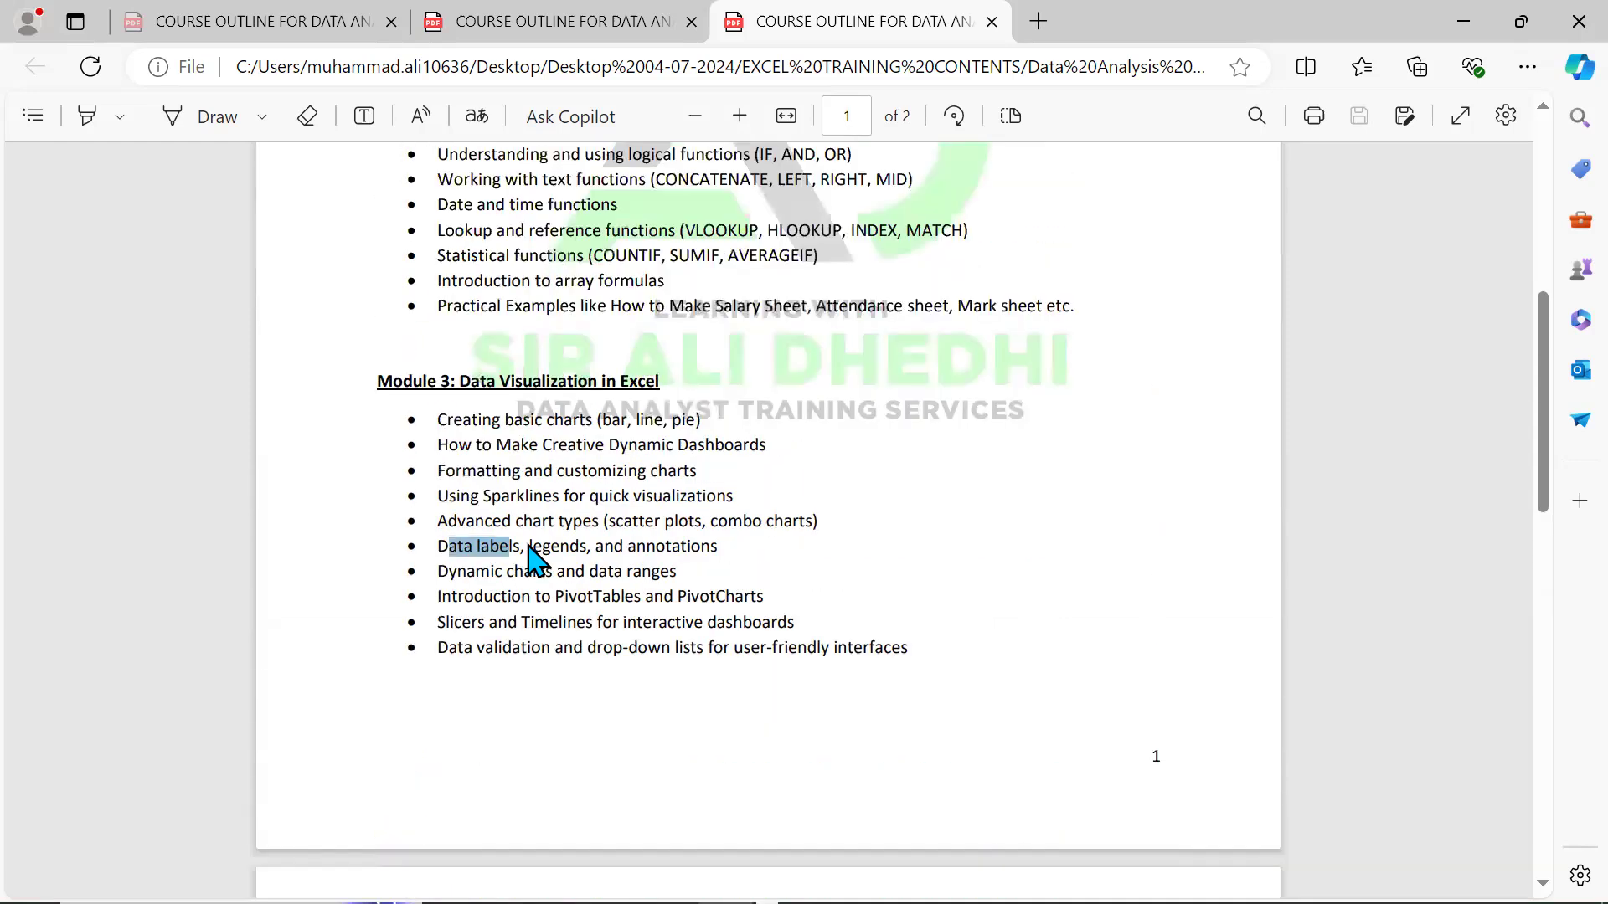
{"action": "scroll", "coordinate": [538, 557], "scroll_direction": "down", "scroll_amount": 3}
{"action": "scroll", "coordinate": [534, 558], "scroll_direction": "up", "scroll_amount": 6}
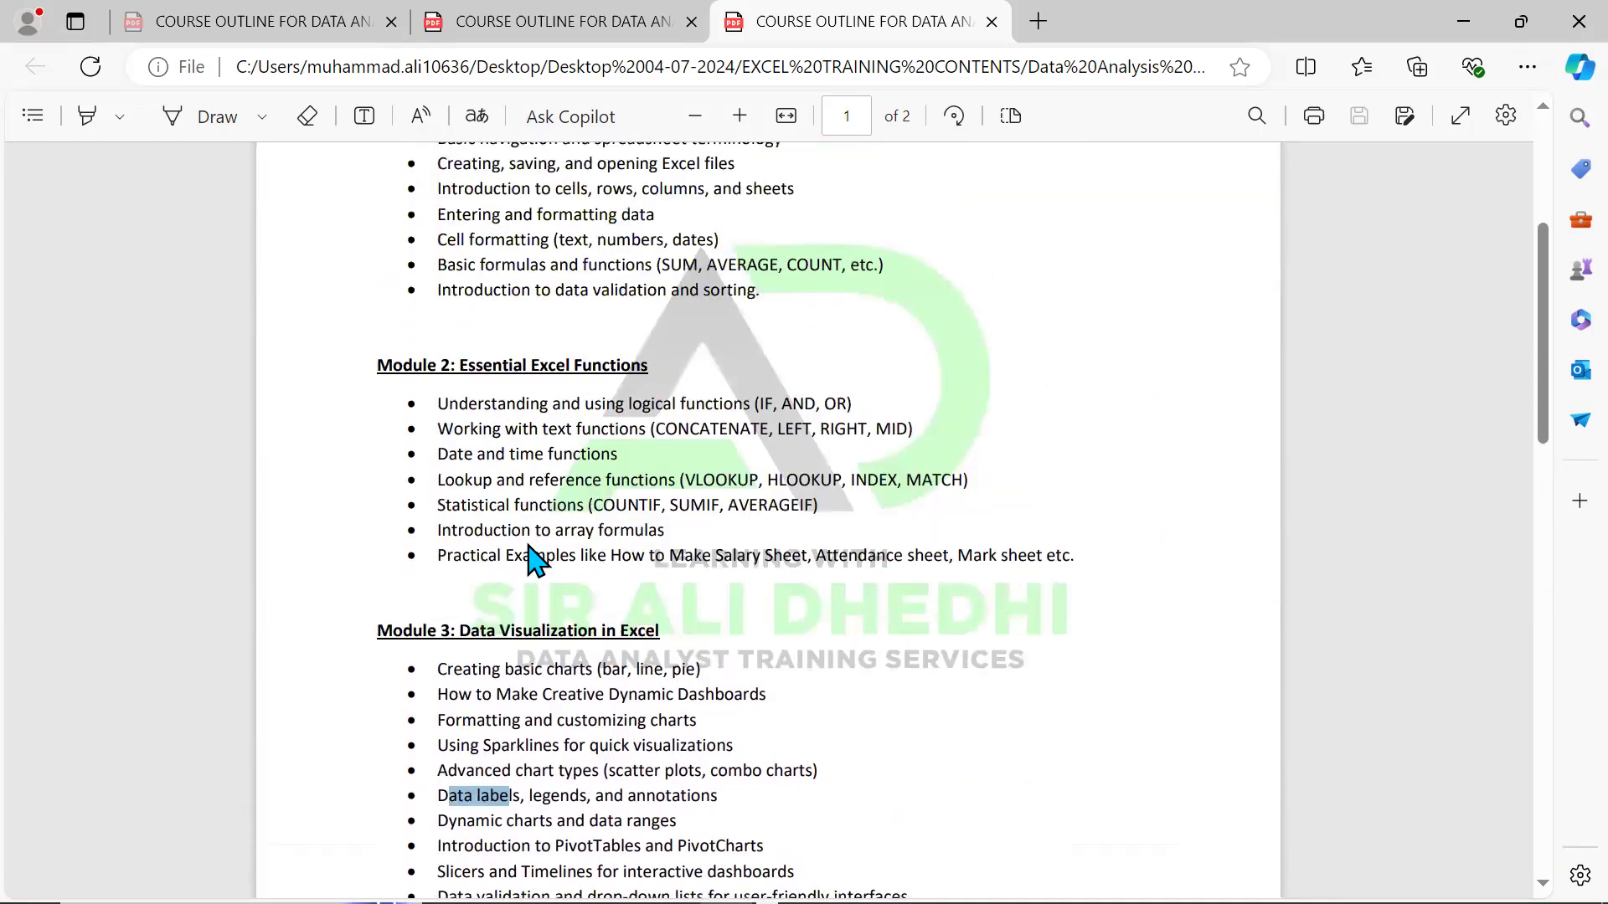
{"action": "scroll", "coordinate": [535, 558], "scroll_direction": "down", "scroll_amount": 7}
{"action": "scroll", "coordinate": [532, 556], "scroll_direction": "up", "scroll_amount": 7}
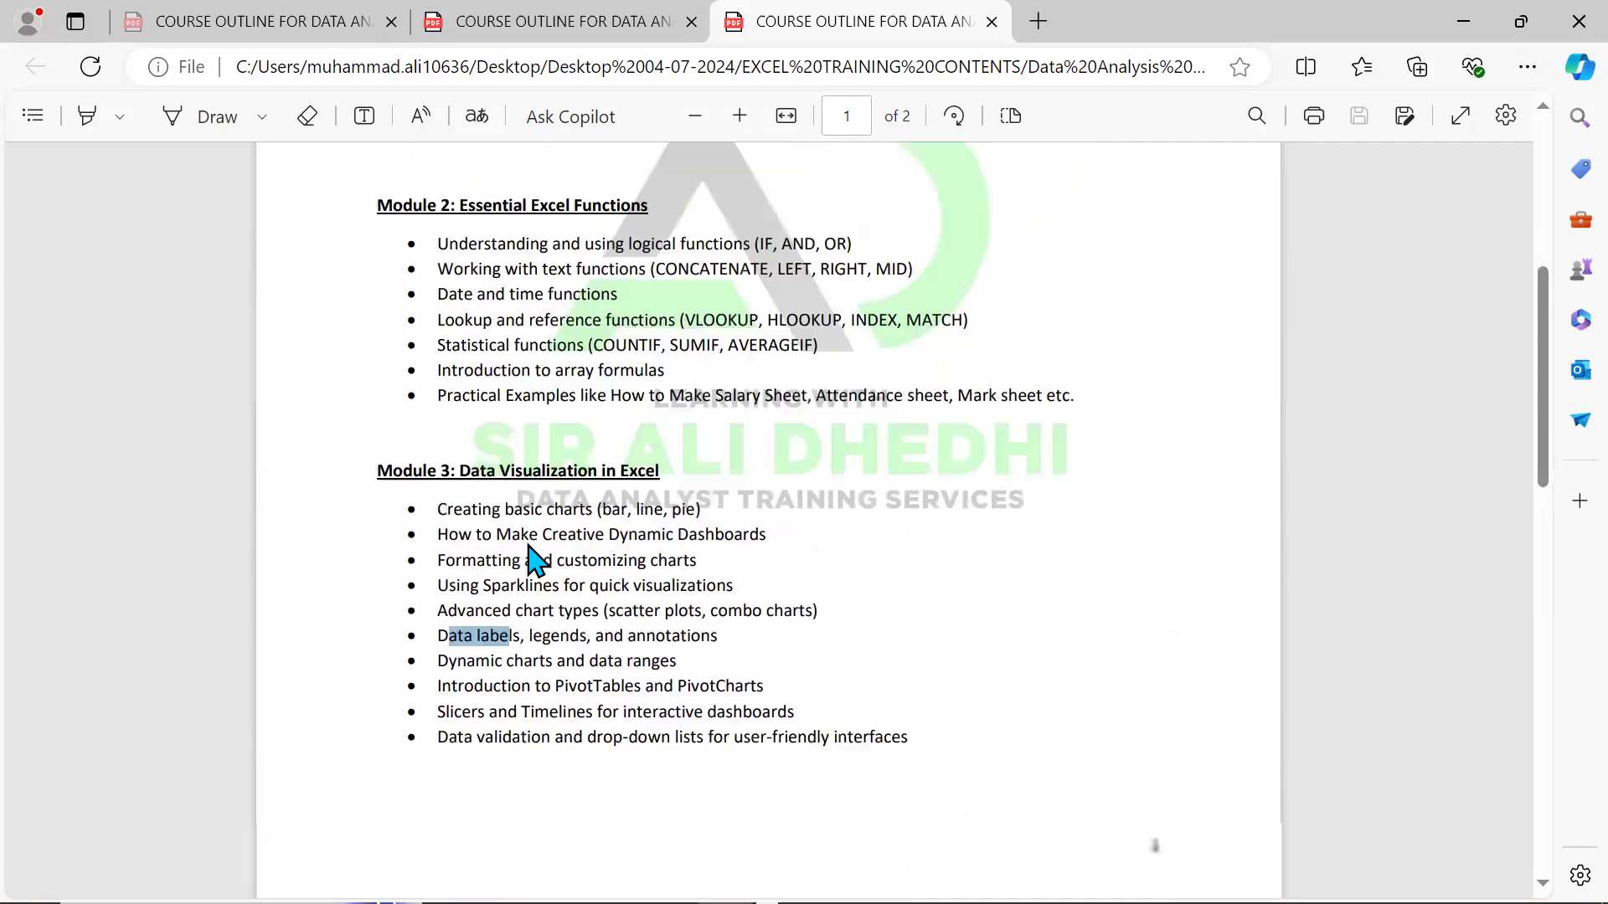
{"action": "scroll", "coordinate": [533, 558], "scroll_direction": "down", "scroll_amount": 3}
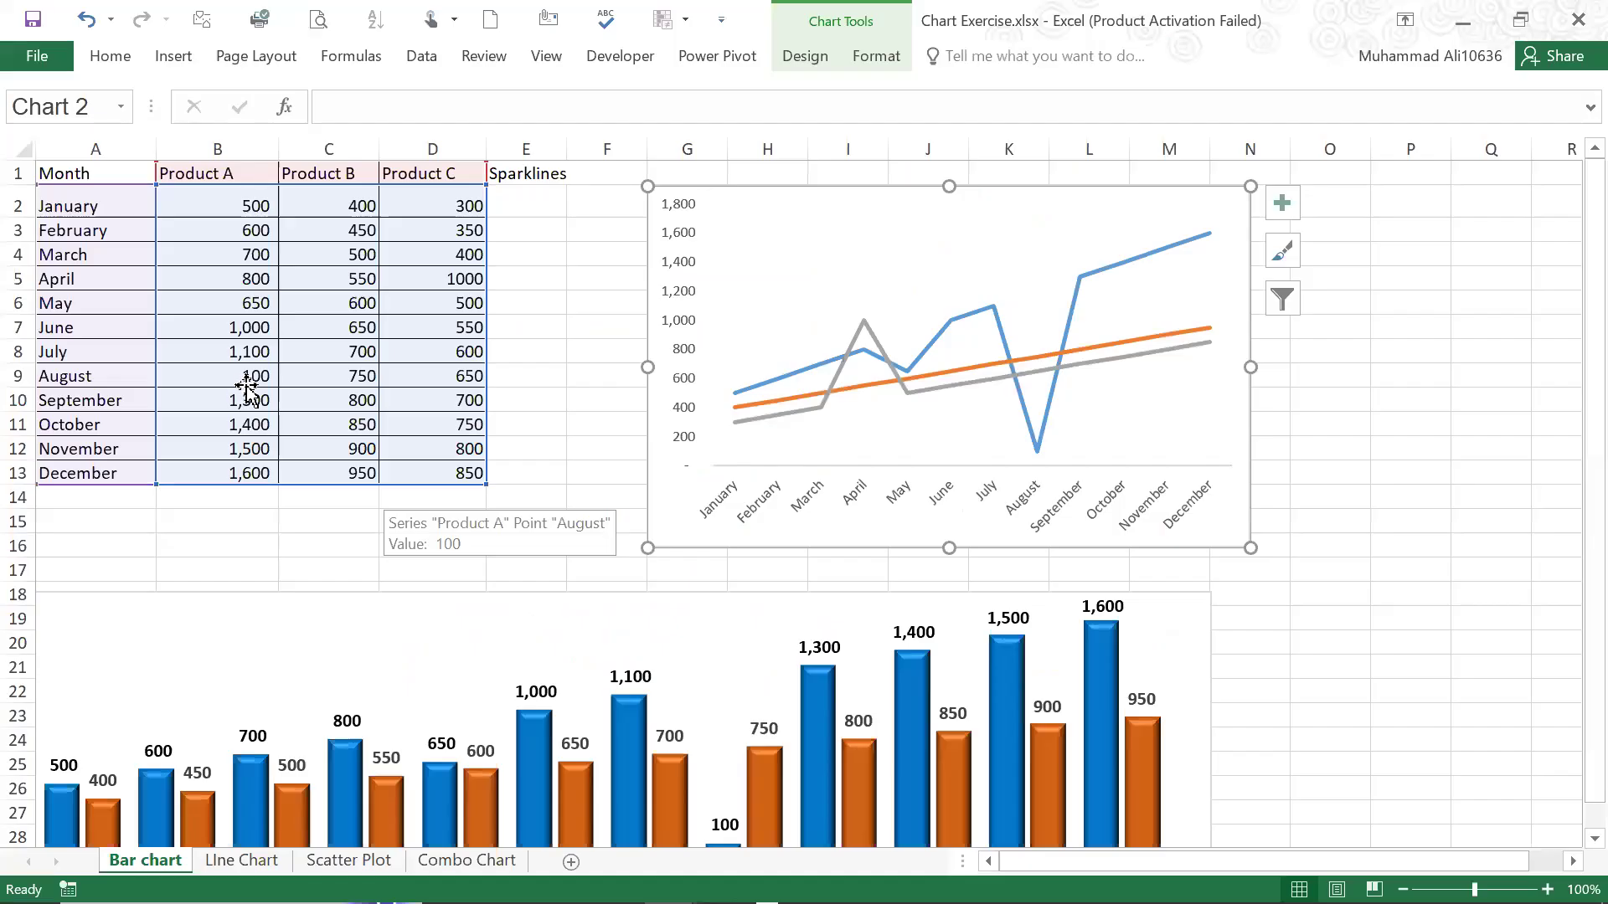
Switch back to the Chart Exercise.xlsx workbook in Excel and look over the monthly product table and the existing line chart
{"action": "left_click_drag", "start_coordinate": [217, 279], "coordinate": [218, 255]}
{"action": "left_click", "coordinate": [126, 228]}
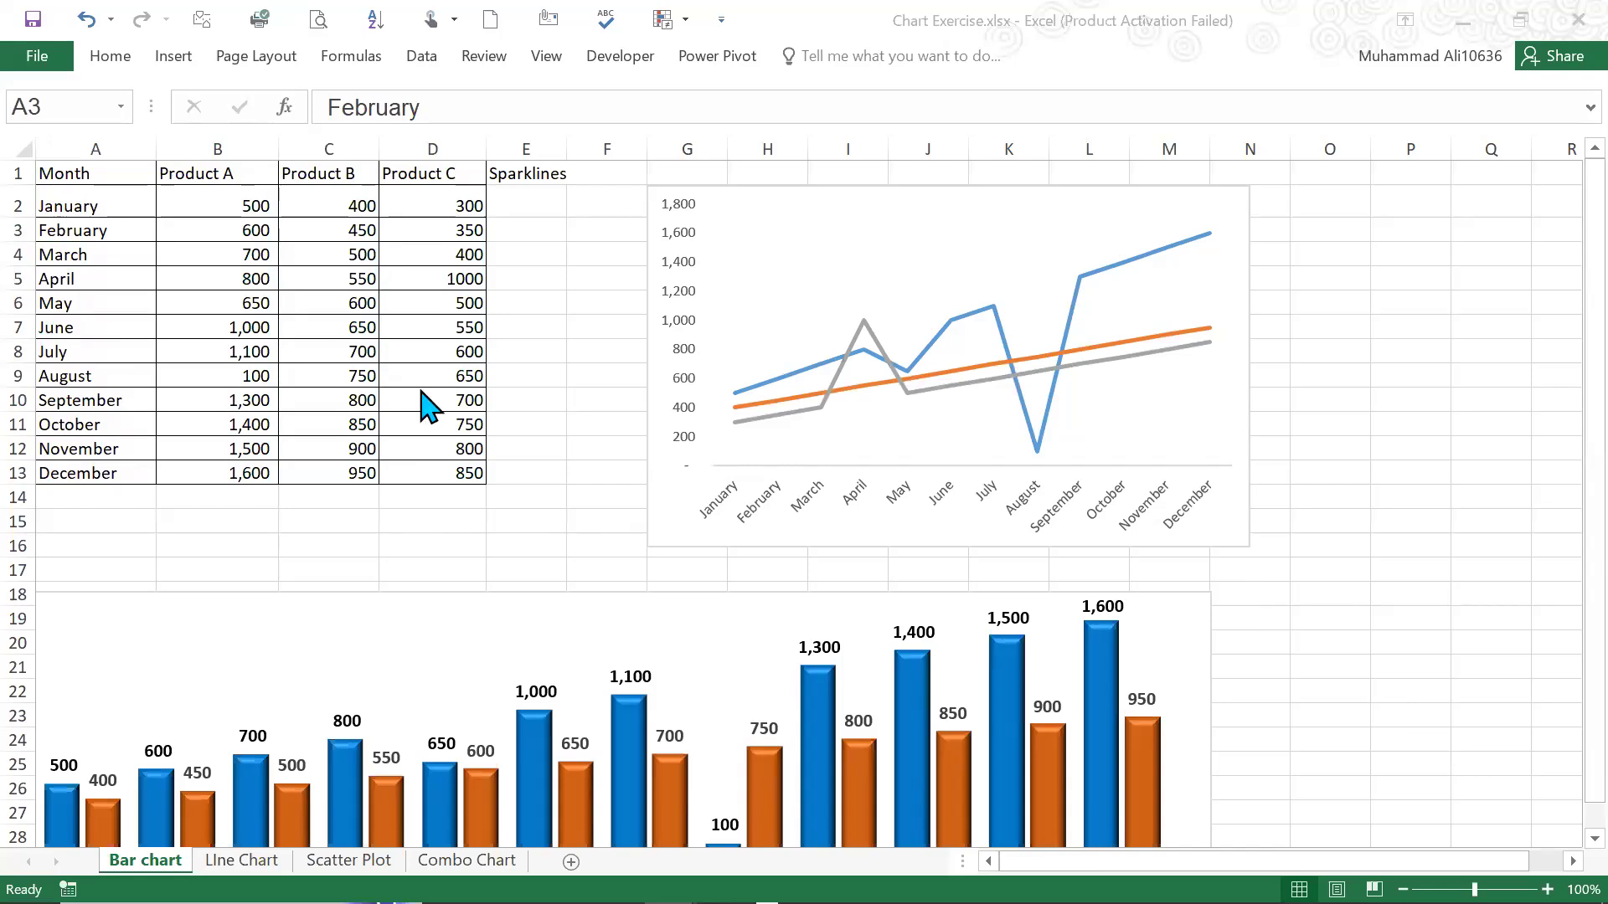
{"action": "left_click", "coordinate": [159, 255]}
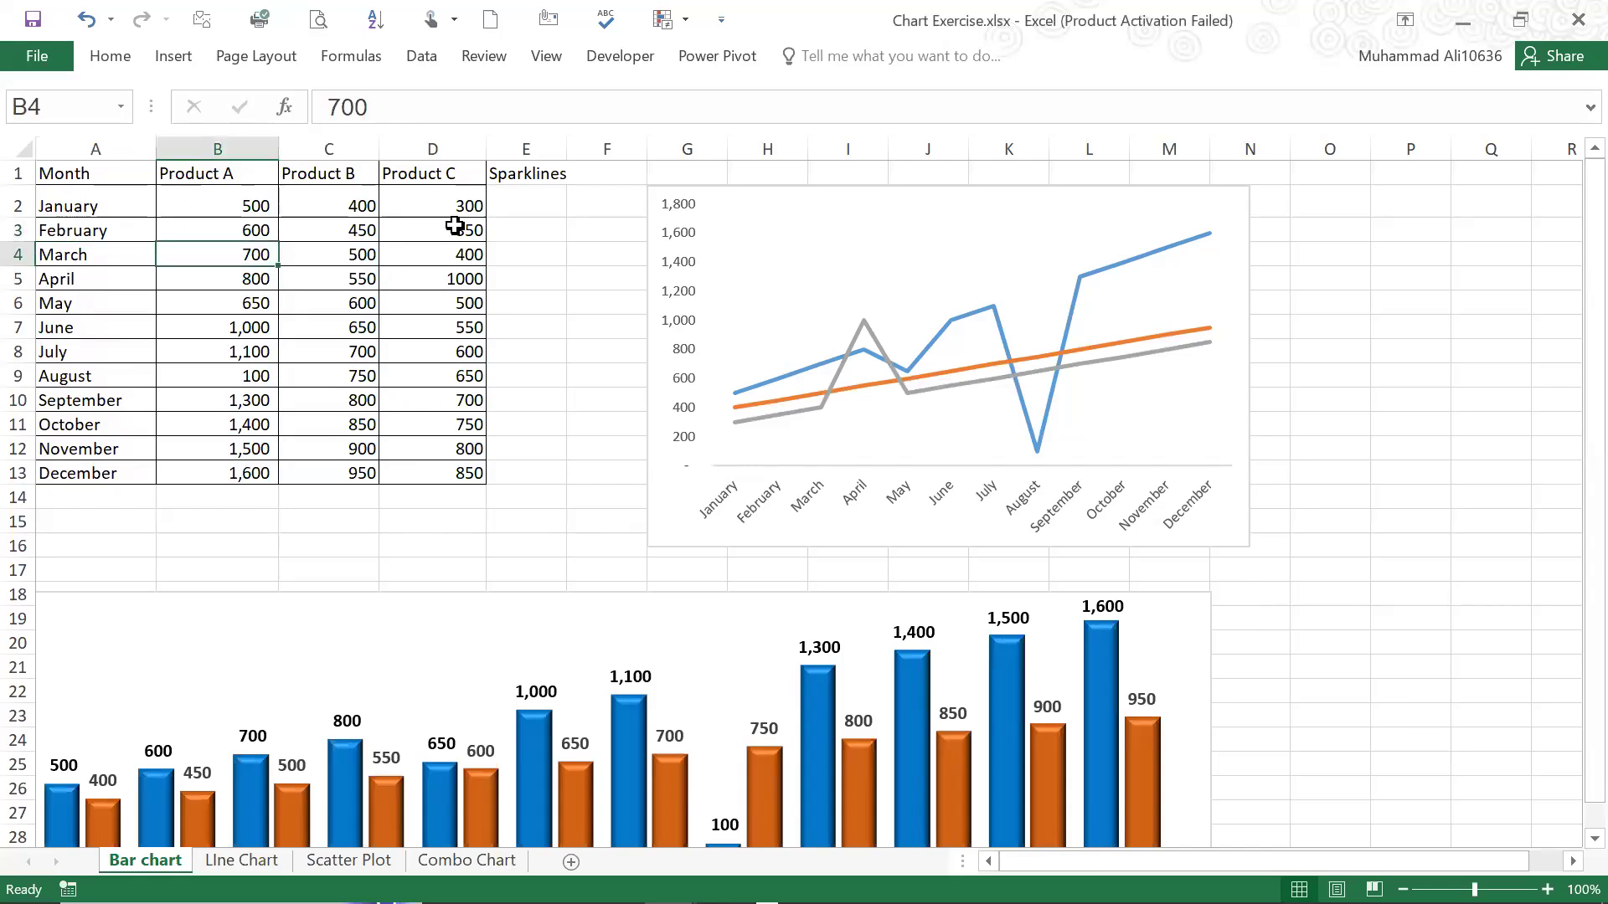
{"action": "left_click", "coordinate": [112, 59]}
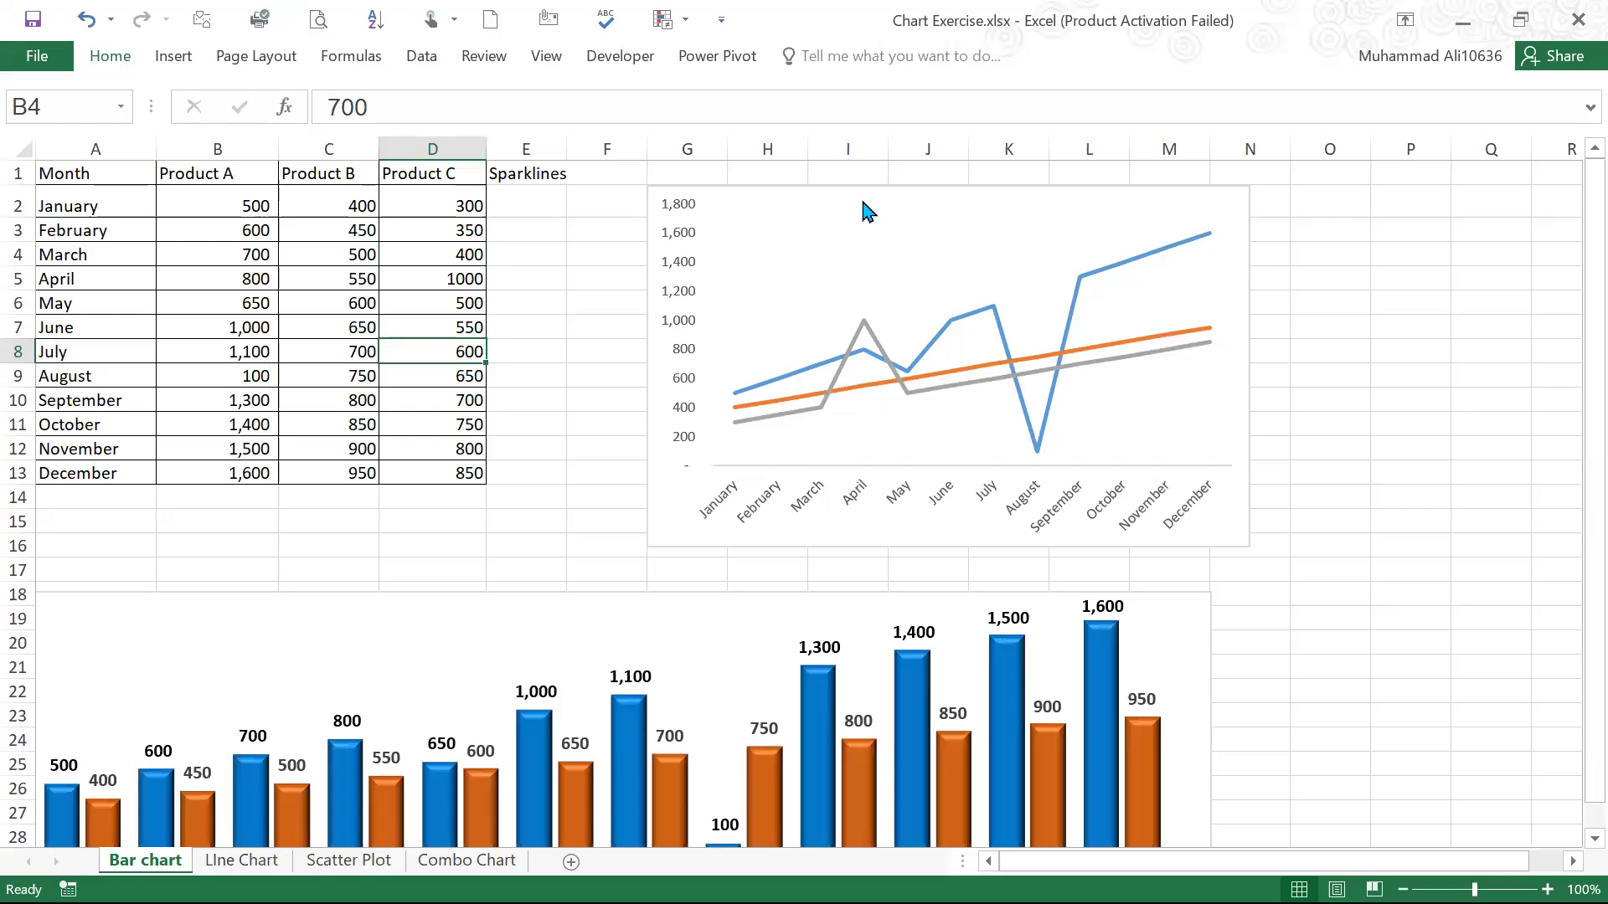
{"action": "left_click", "coordinate": [867, 210]}
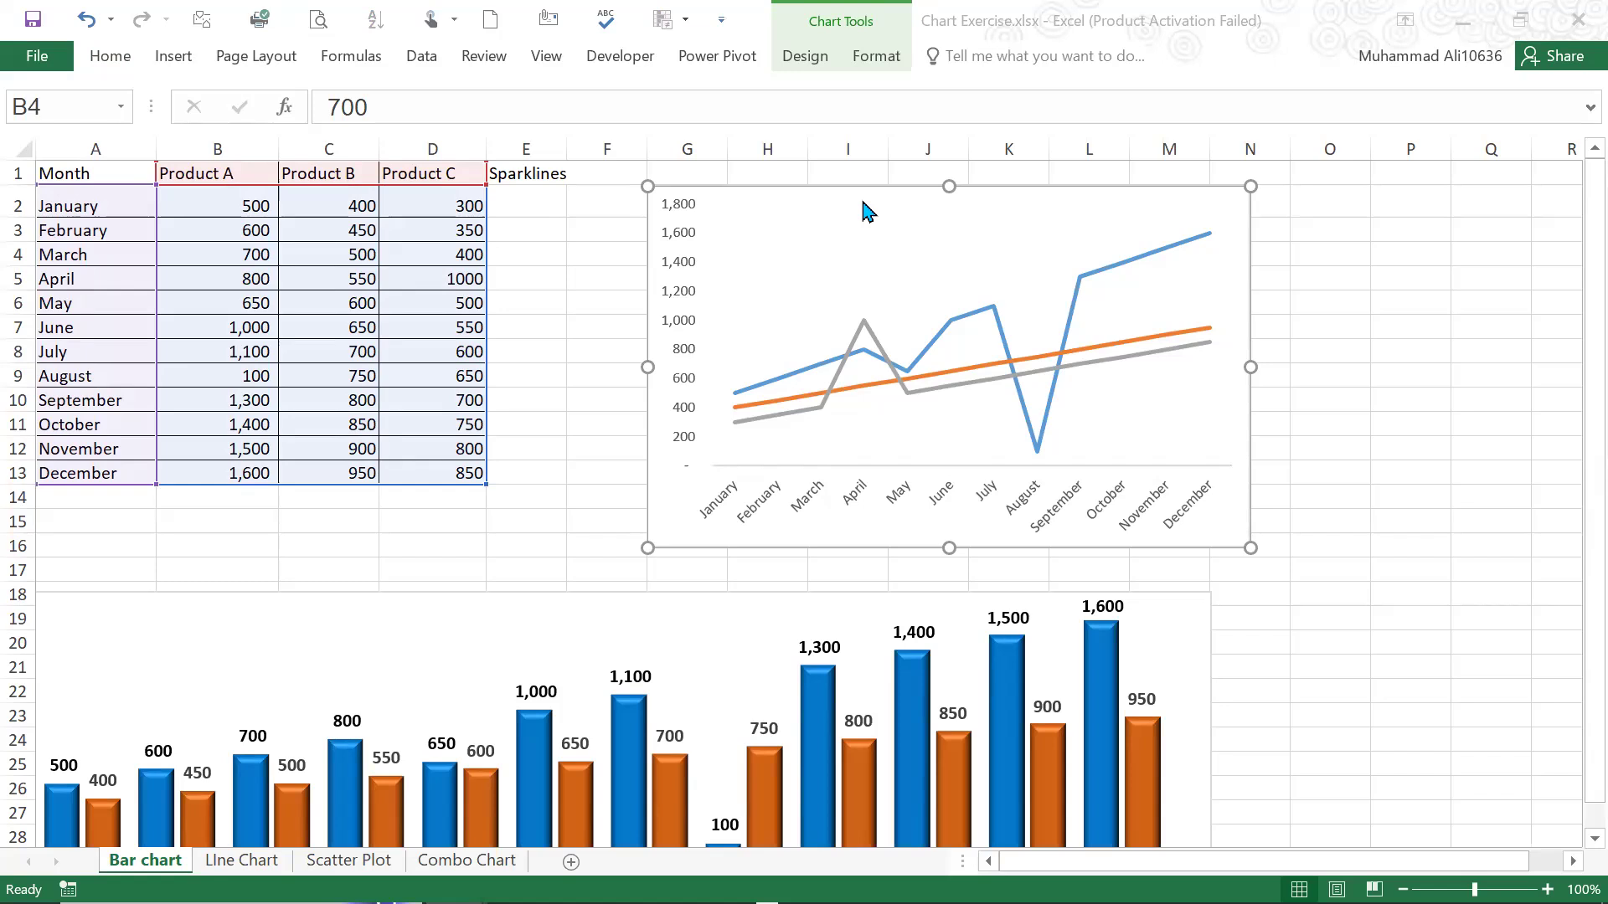
{"action": "left_click", "coordinate": [147, 349]}
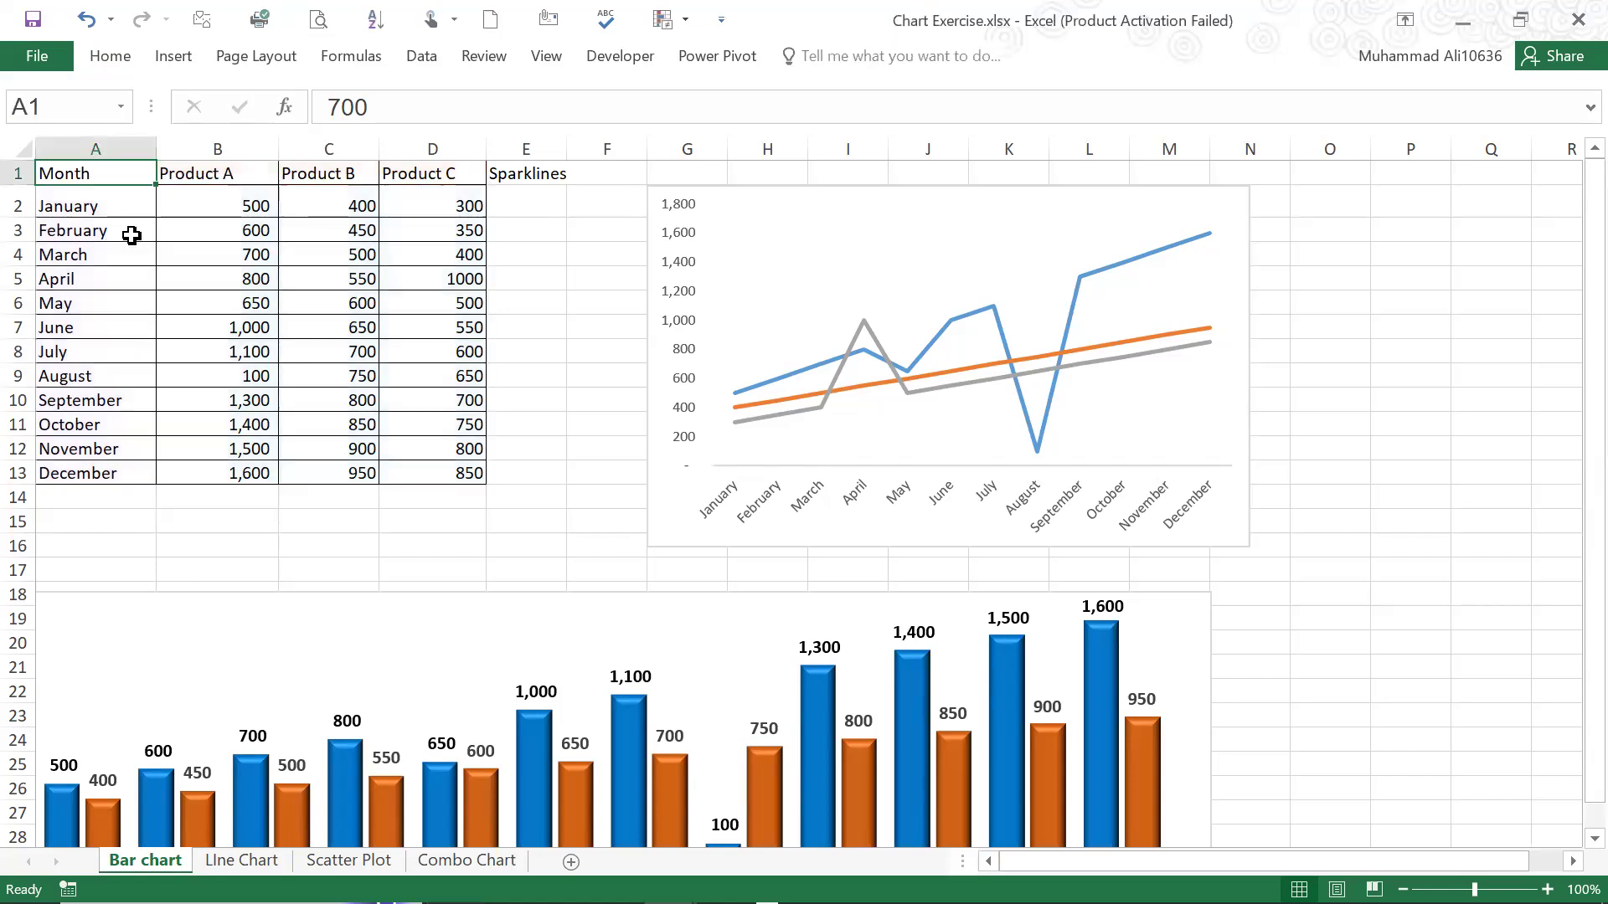
{"action": "left_click", "coordinate": [149, 194]}
{"action": "left_click", "coordinate": [141, 177]}
Delete the existing line chart and the column chart below the table from the Bar chart sheet
{"action": "left_click", "coordinate": [926, 188]}
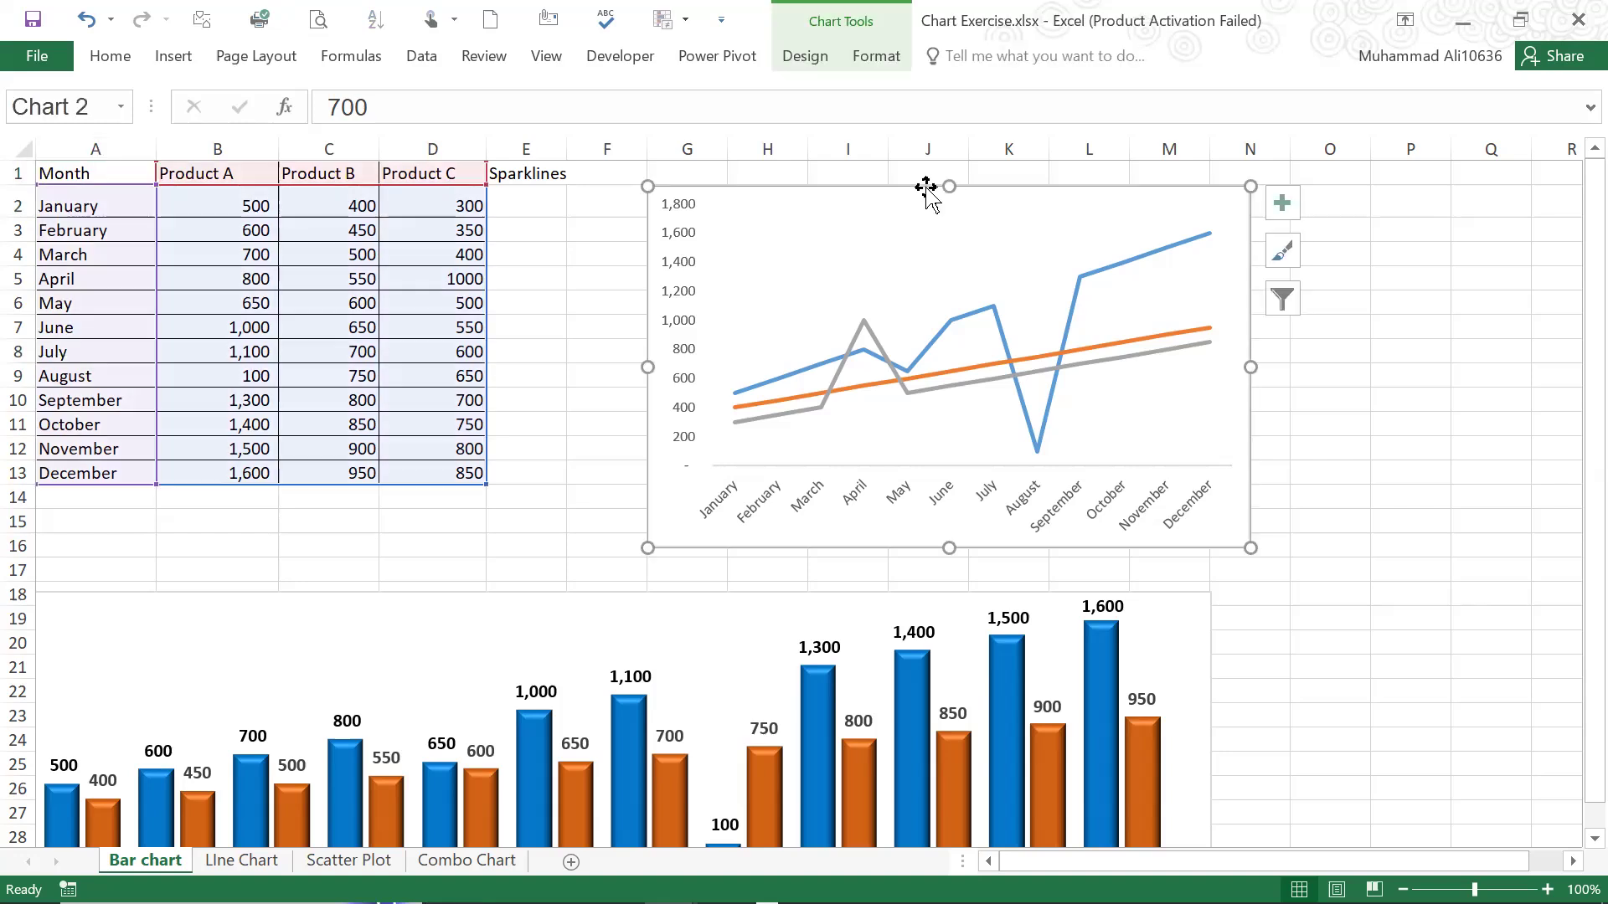
{"action": "key", "text": "Delete"}
{"action": "left_click", "coordinate": [736, 596]}
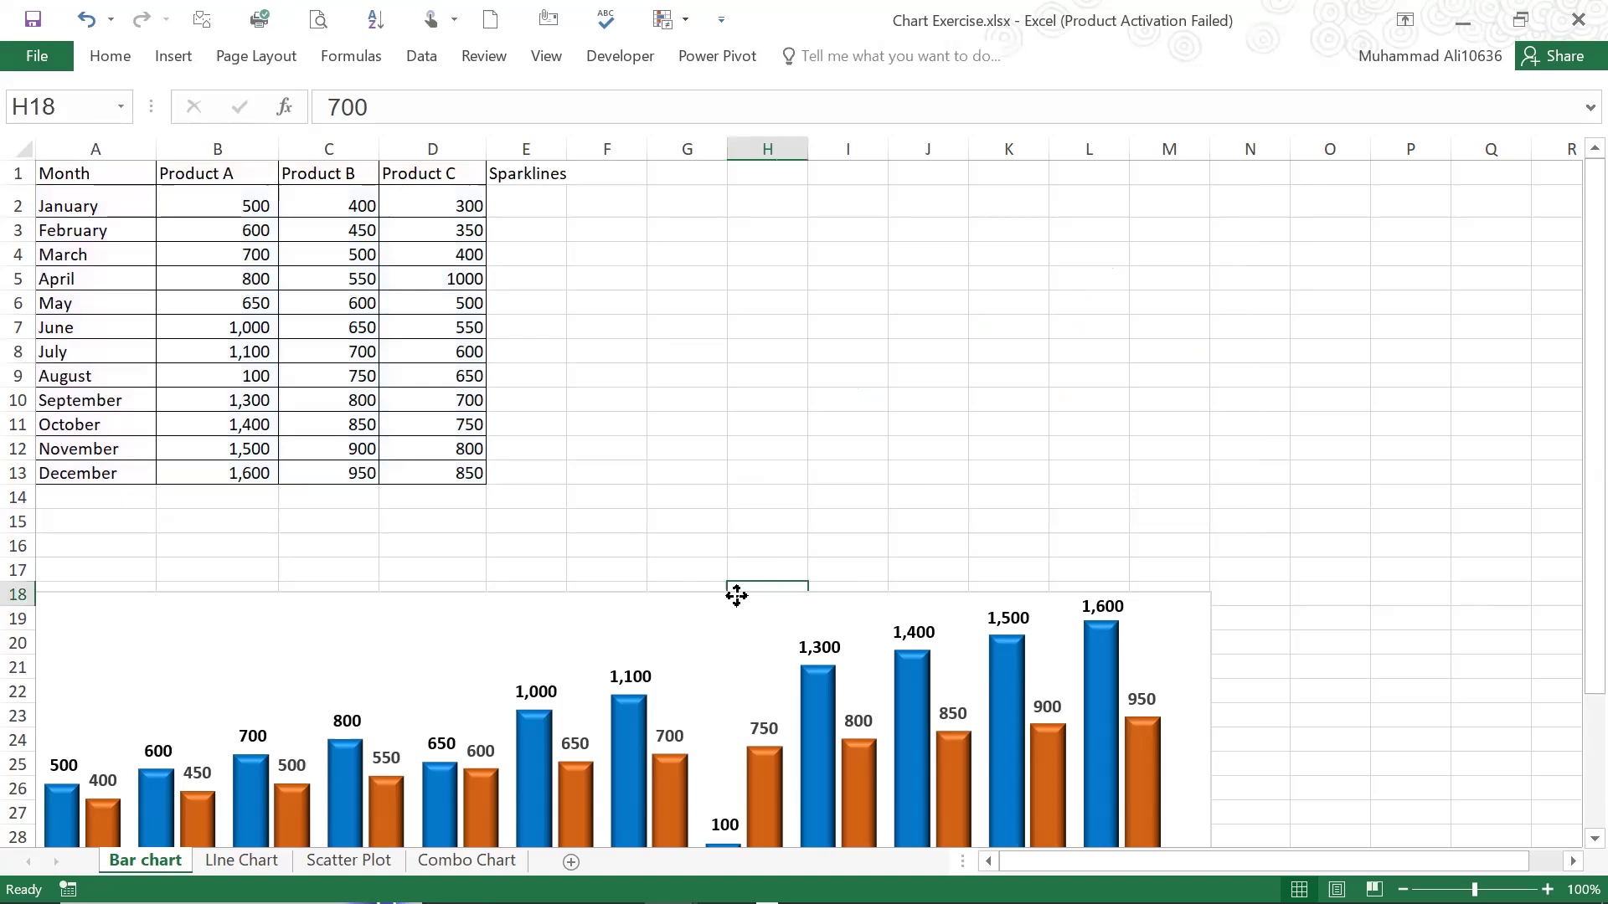
{"action": "left_click", "coordinate": [737, 596]}
{"action": "left_click", "coordinate": [741, 603]}
{"action": "left_click_drag", "start_coordinate": [748, 599], "coordinate": [749, 598]}
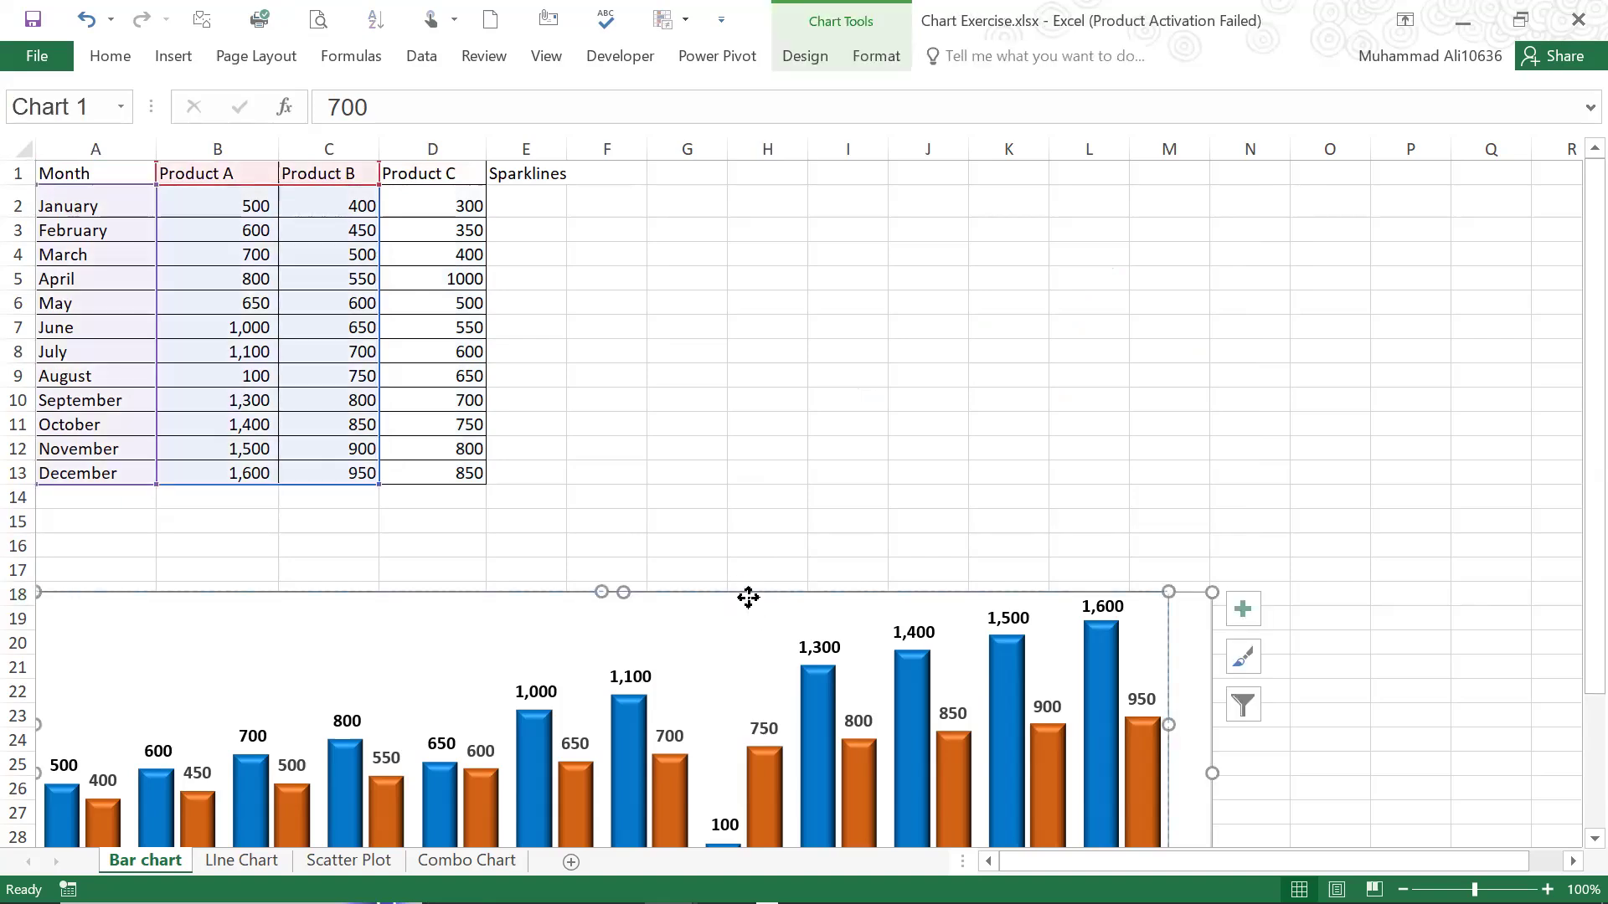
{"action": "left_click", "coordinate": [781, 473]}
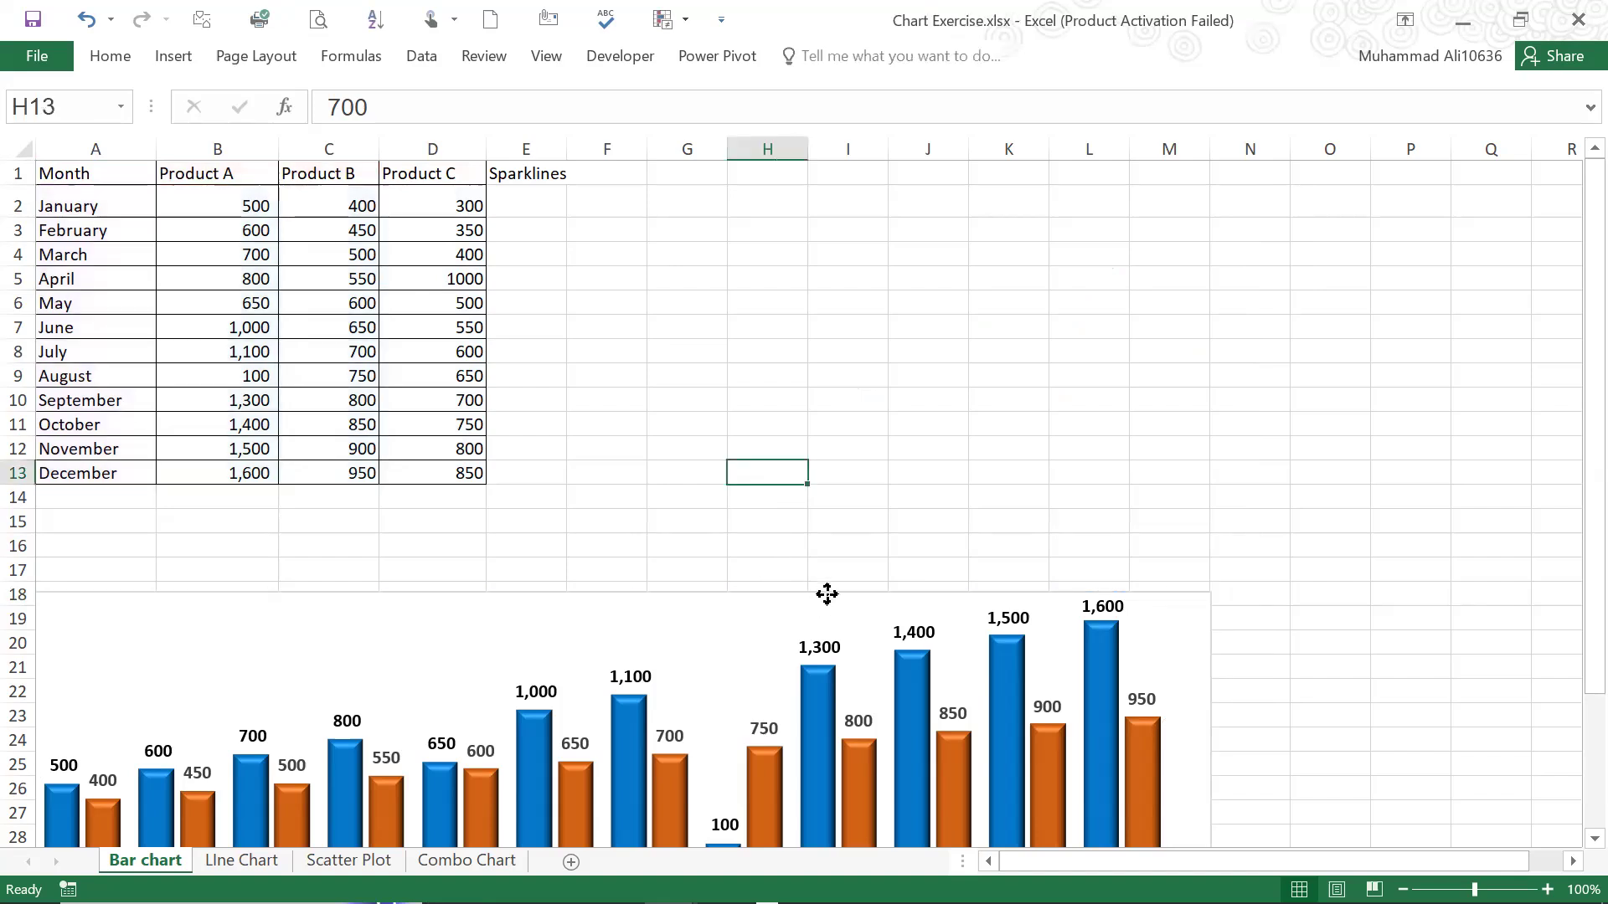
{"action": "left_click", "coordinate": [894, 614]}
{"action": "key", "text": "Delete"}
{"action": "left_click", "coordinate": [593, 238]}
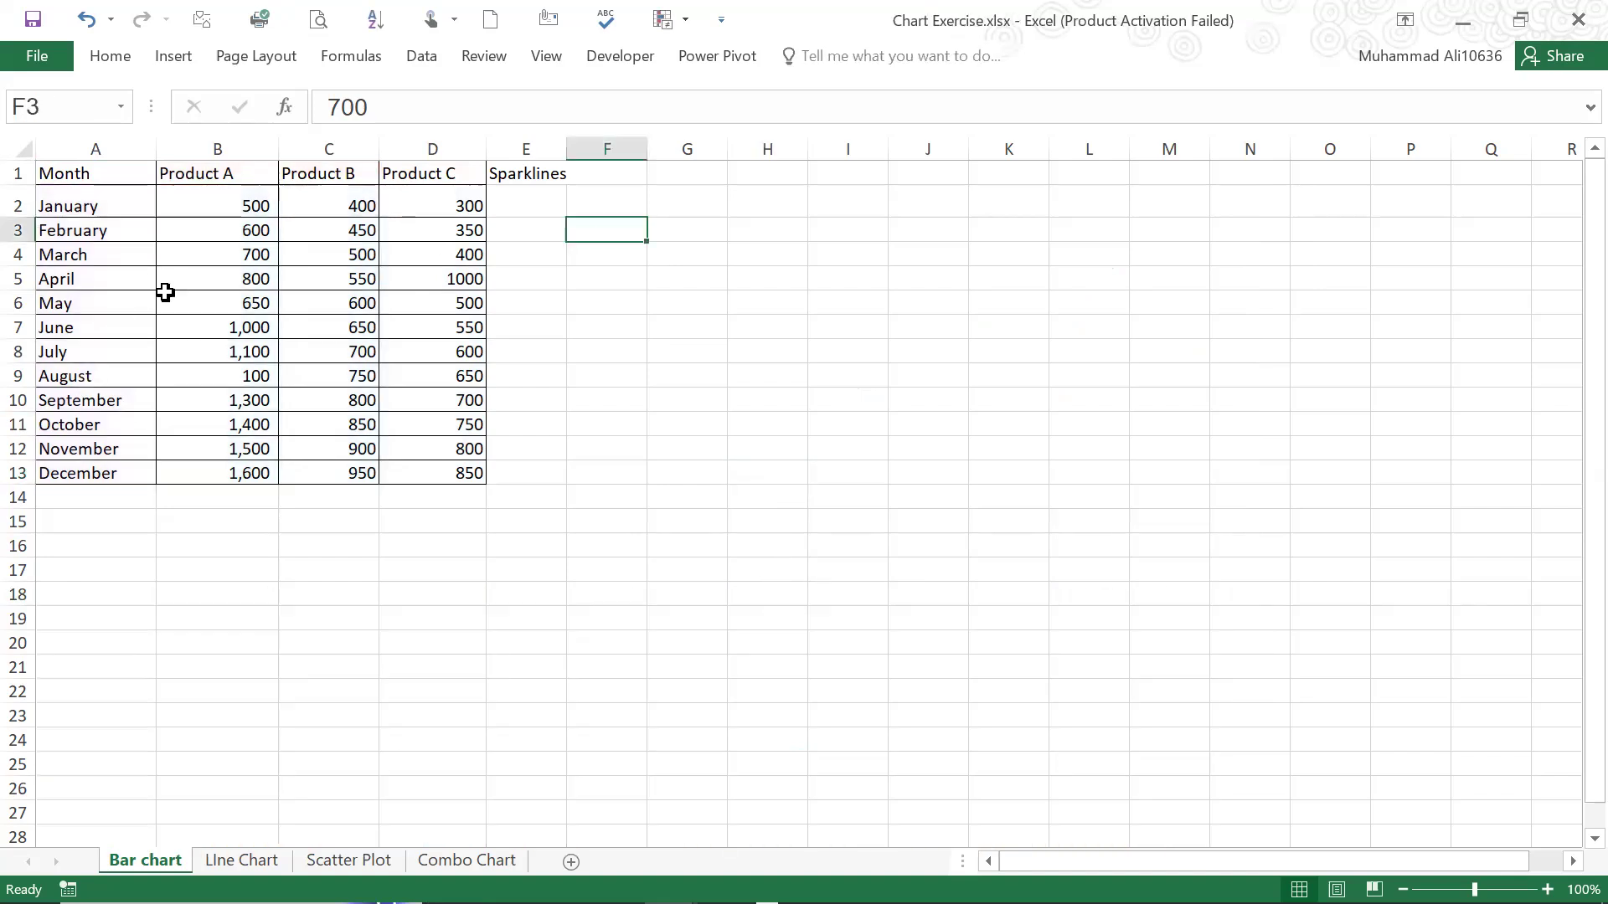
Go through the table's month entries, the Product A, Product B and Product C headers, and the Product A values
{"action": "scroll", "coordinate": [165, 291], "scroll_direction": "up", "scroll_amount": 1}
{"action": "left_click", "coordinate": [108, 217]}
{"action": "left_click_drag", "start_coordinate": [103, 216], "coordinate": [96, 520]}
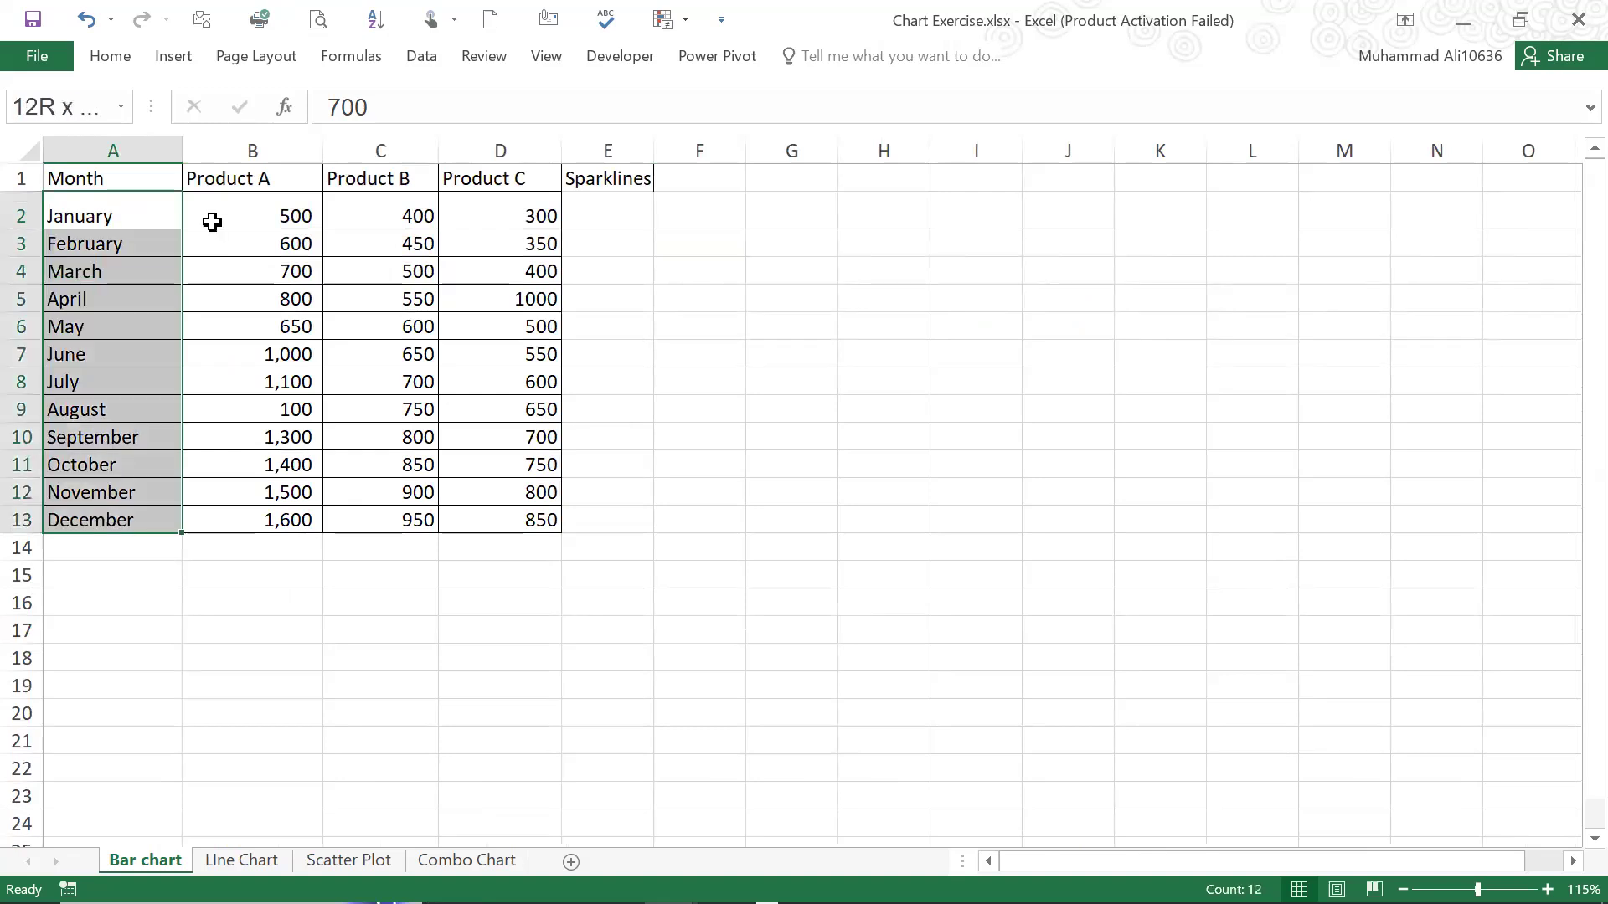
{"action": "left_click", "coordinate": [256, 177]}
{"action": "left_click", "coordinate": [342, 173]}
{"action": "left_click", "coordinate": [448, 171]}
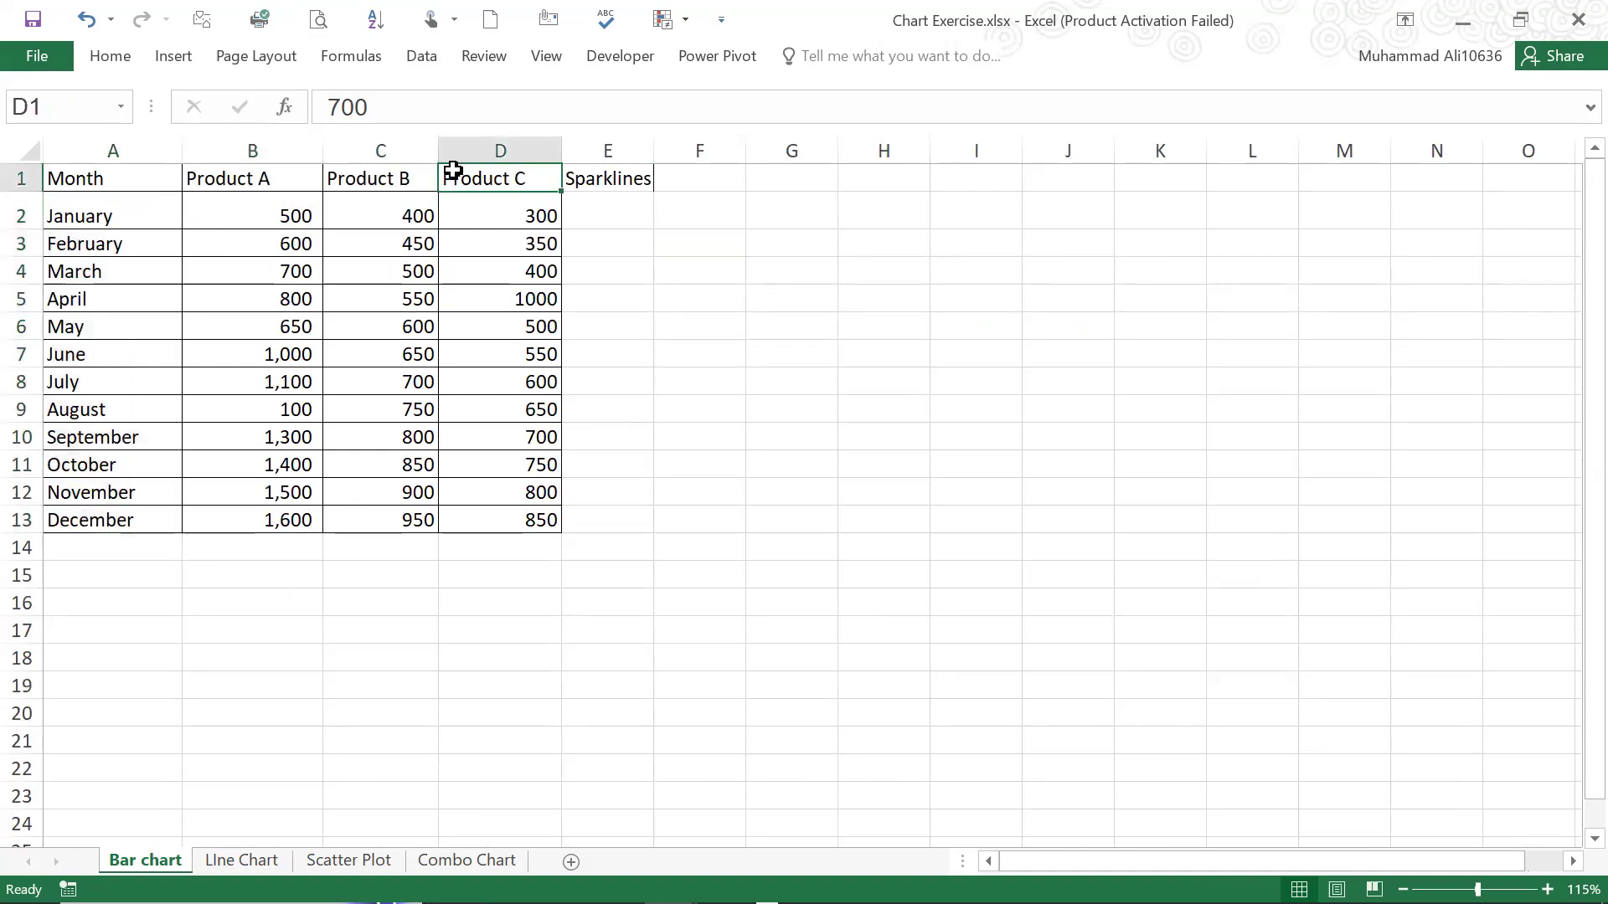
{"action": "left_click", "coordinate": [280, 185]}
{"action": "left_click_drag", "start_coordinate": [280, 216], "coordinate": [252, 520]}
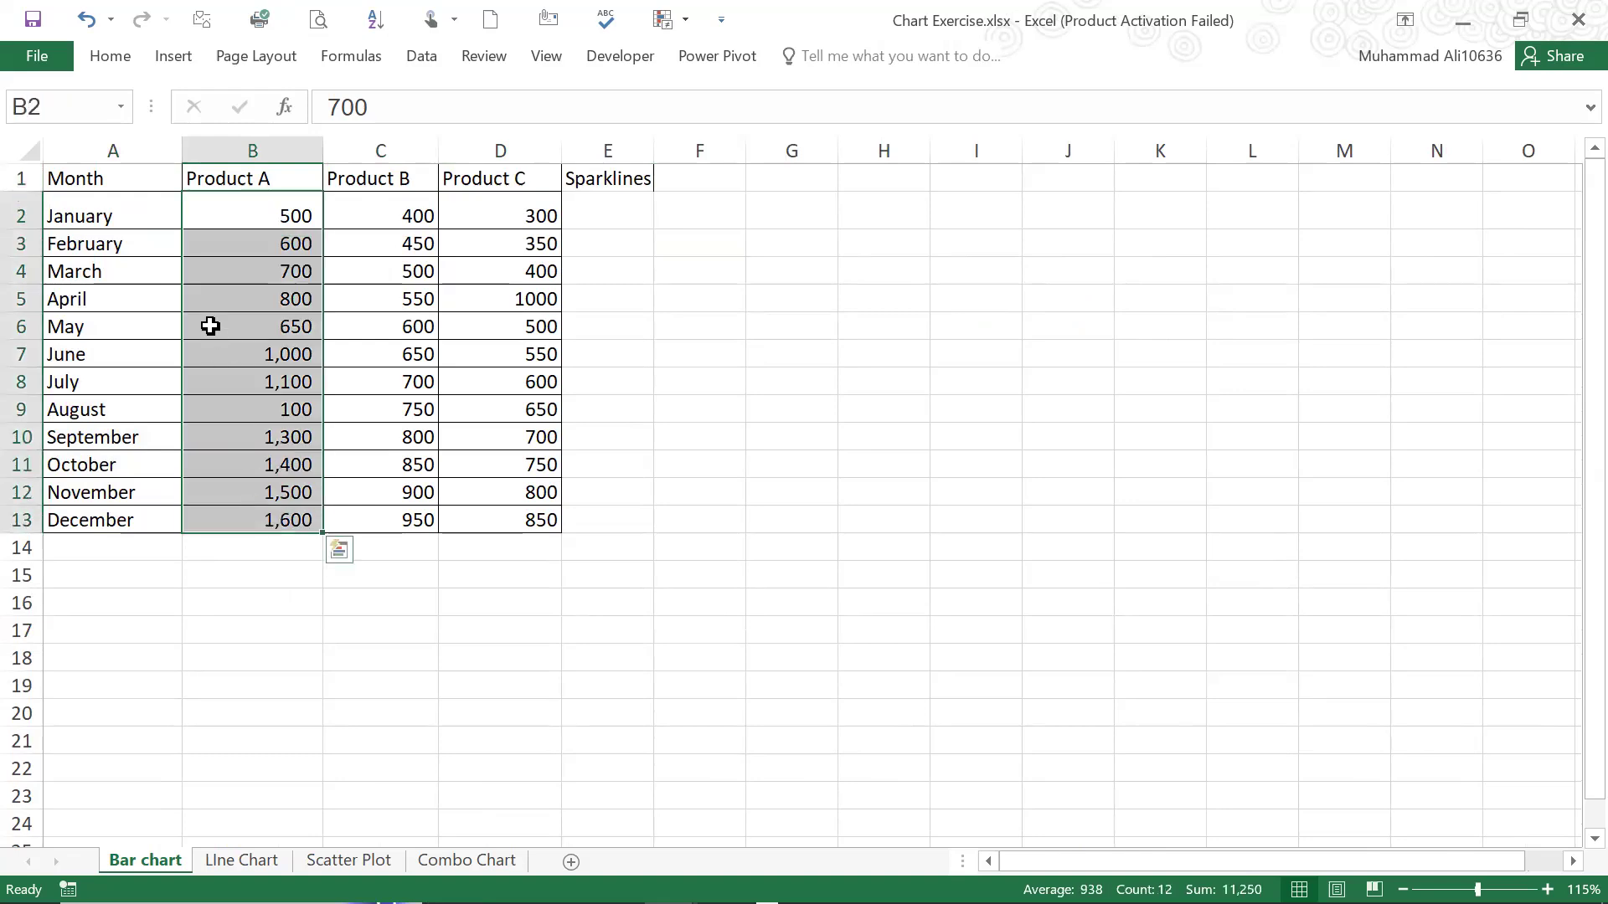
{"action": "left_click", "coordinate": [209, 326]}
Insert a 2-D clustered column chart from the table range A1:D13, covering all months and the three products
{"action": "left_click", "coordinate": [103, 183]}
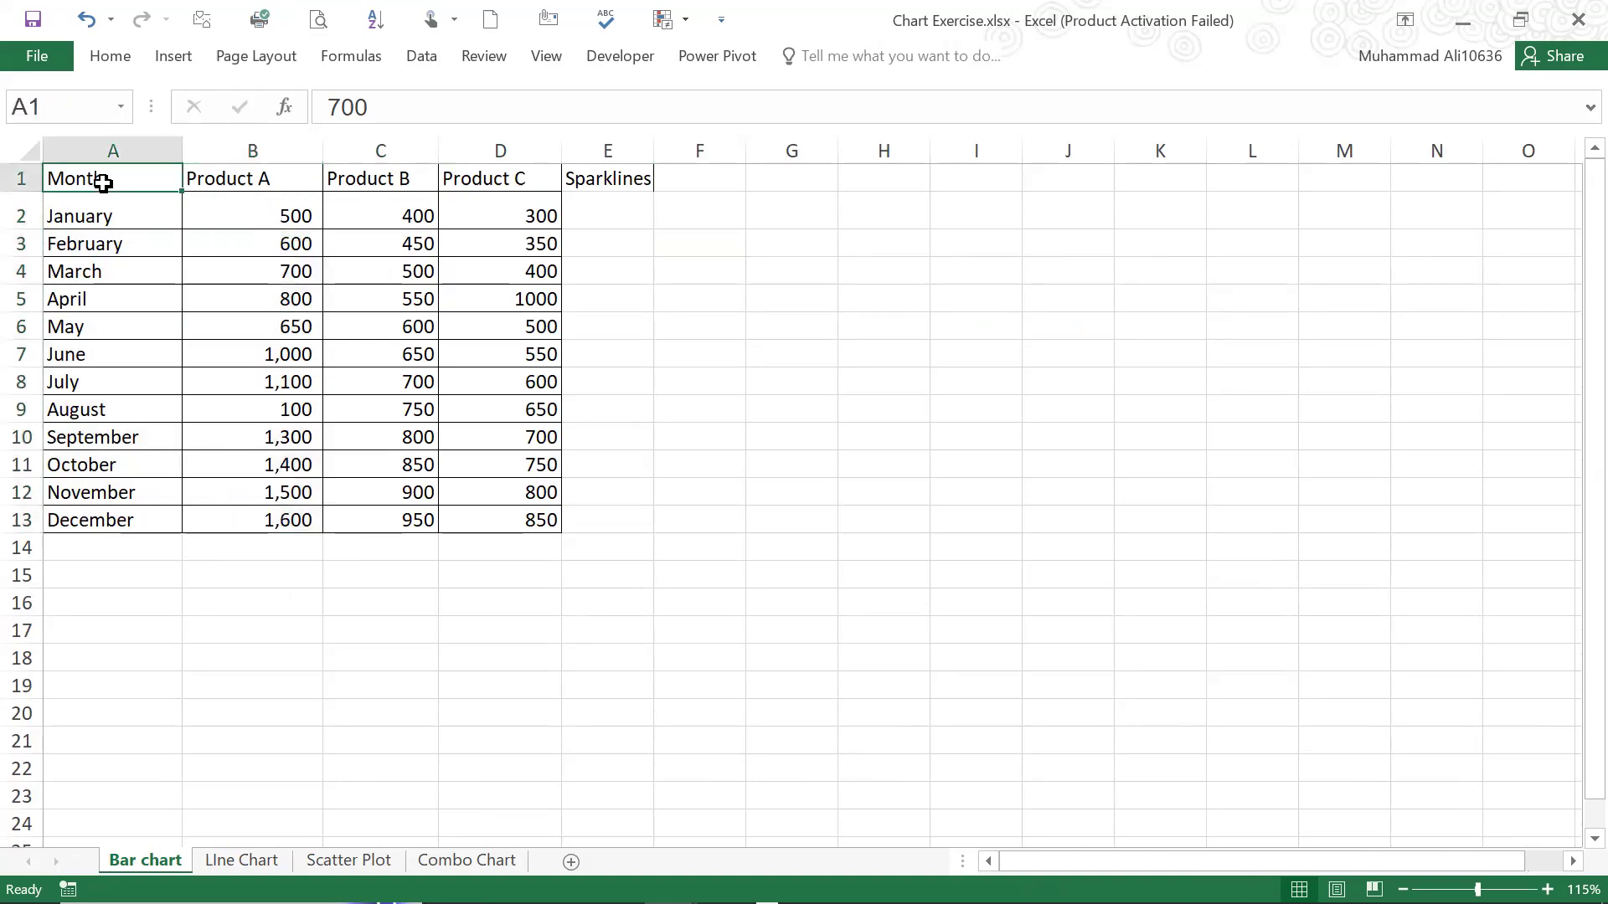
{"action": "left_click_drag", "start_coordinate": [104, 182], "coordinate": [560, 519]}
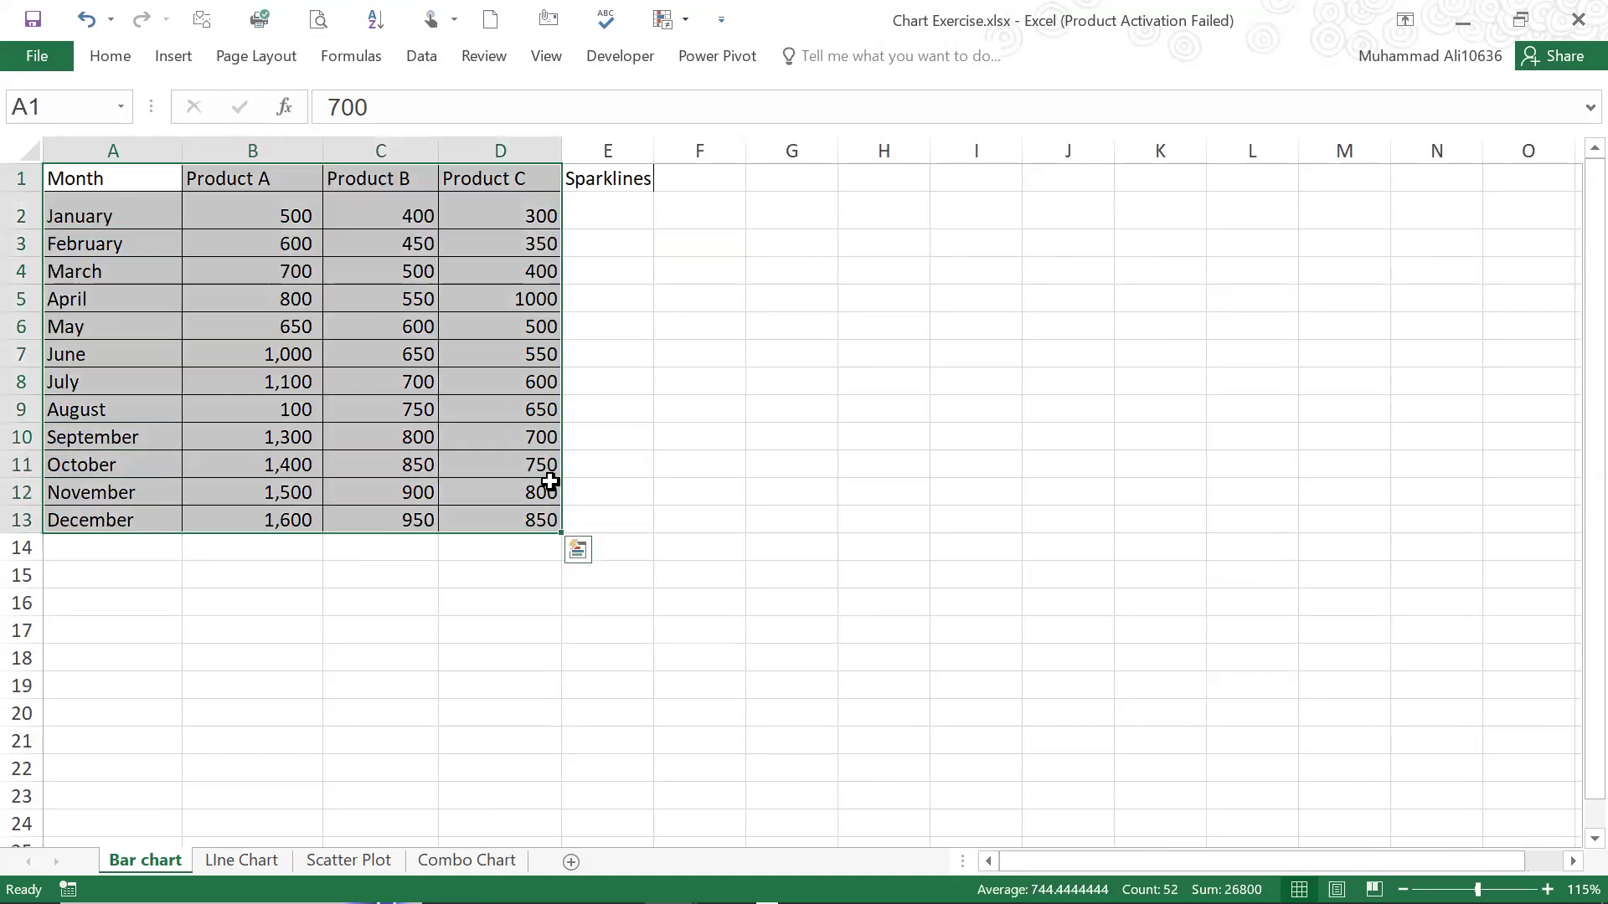
{"action": "left_click", "coordinate": [179, 60]}
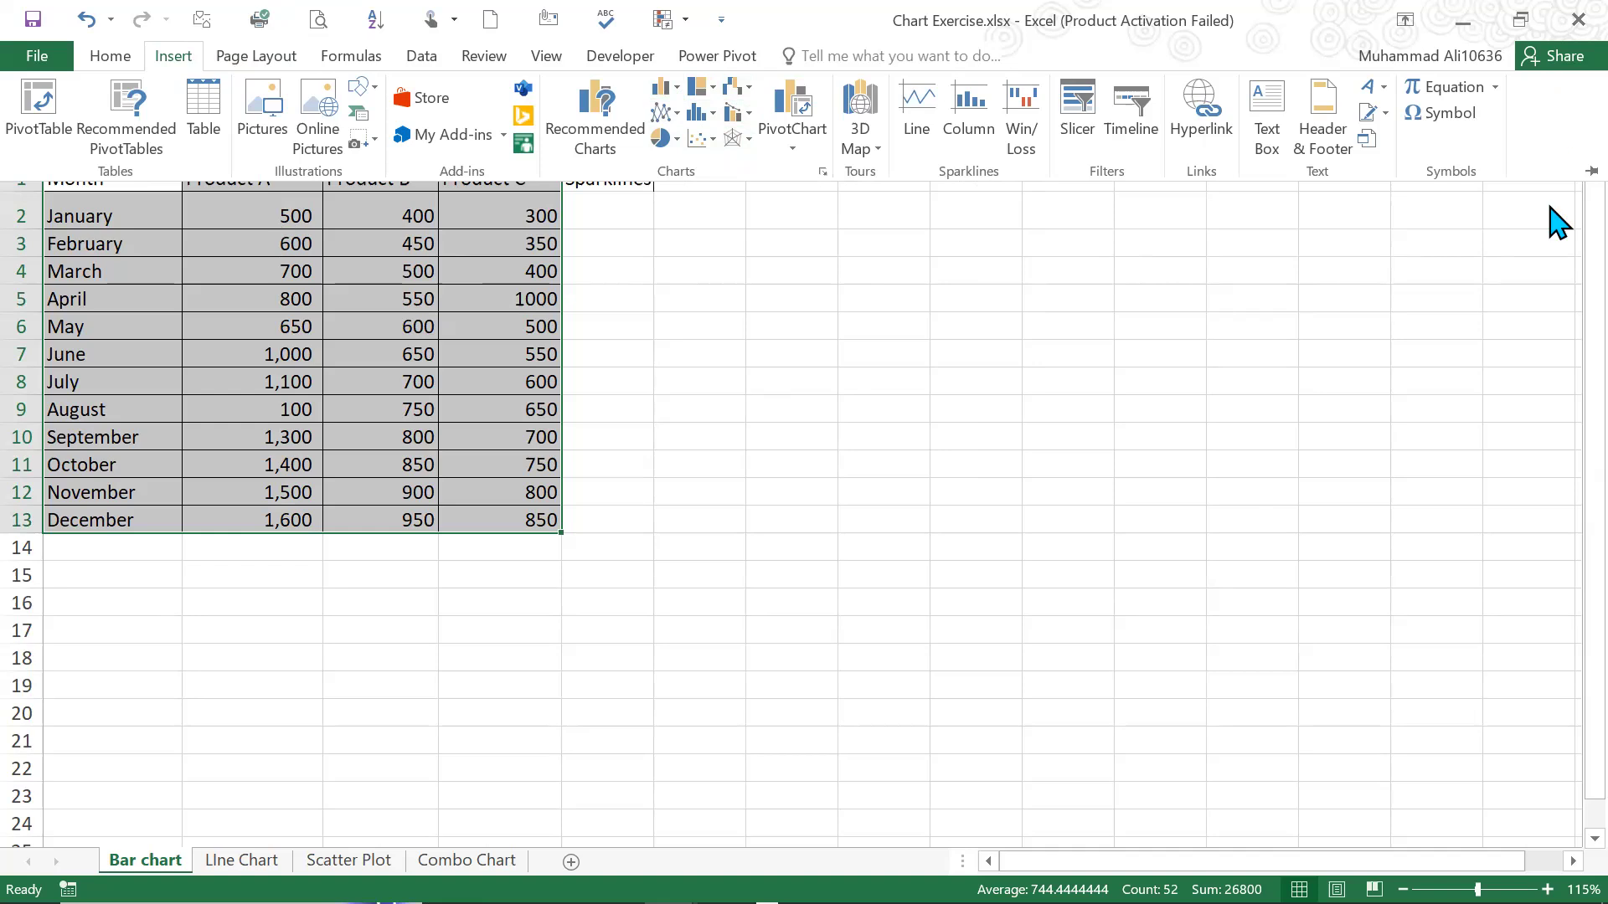
{"action": "left_click", "coordinate": [211, 211]}
{"action": "left_click", "coordinate": [173, 54]}
{"action": "left_click", "coordinate": [113, 55]}
{"action": "left_click", "coordinate": [176, 55]}
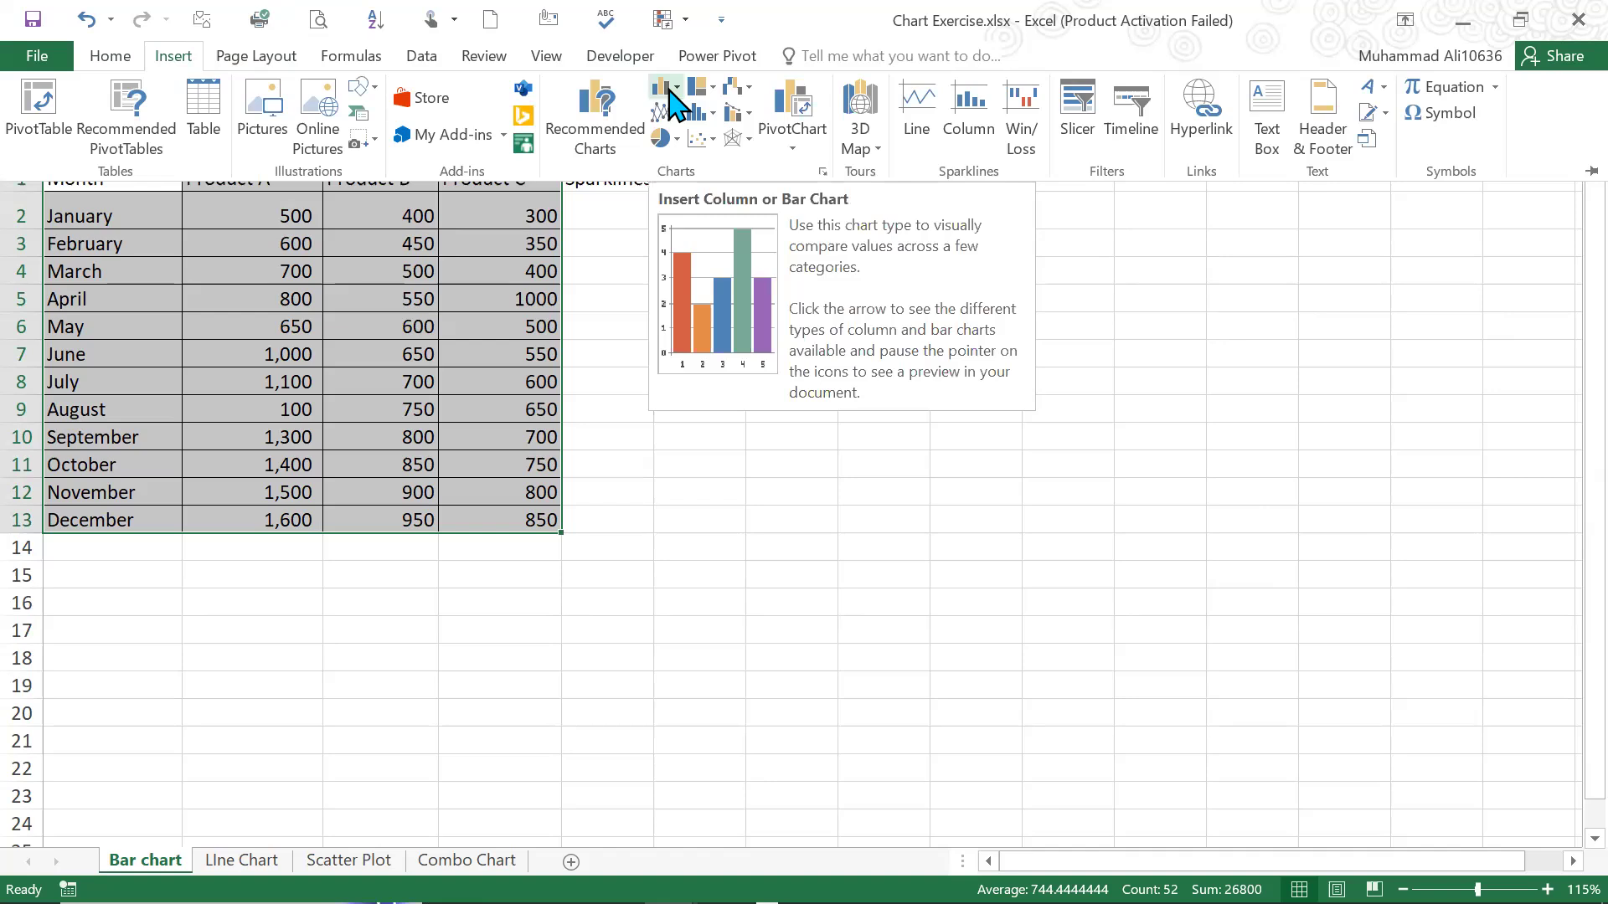
{"action": "left_click", "coordinate": [670, 89]}
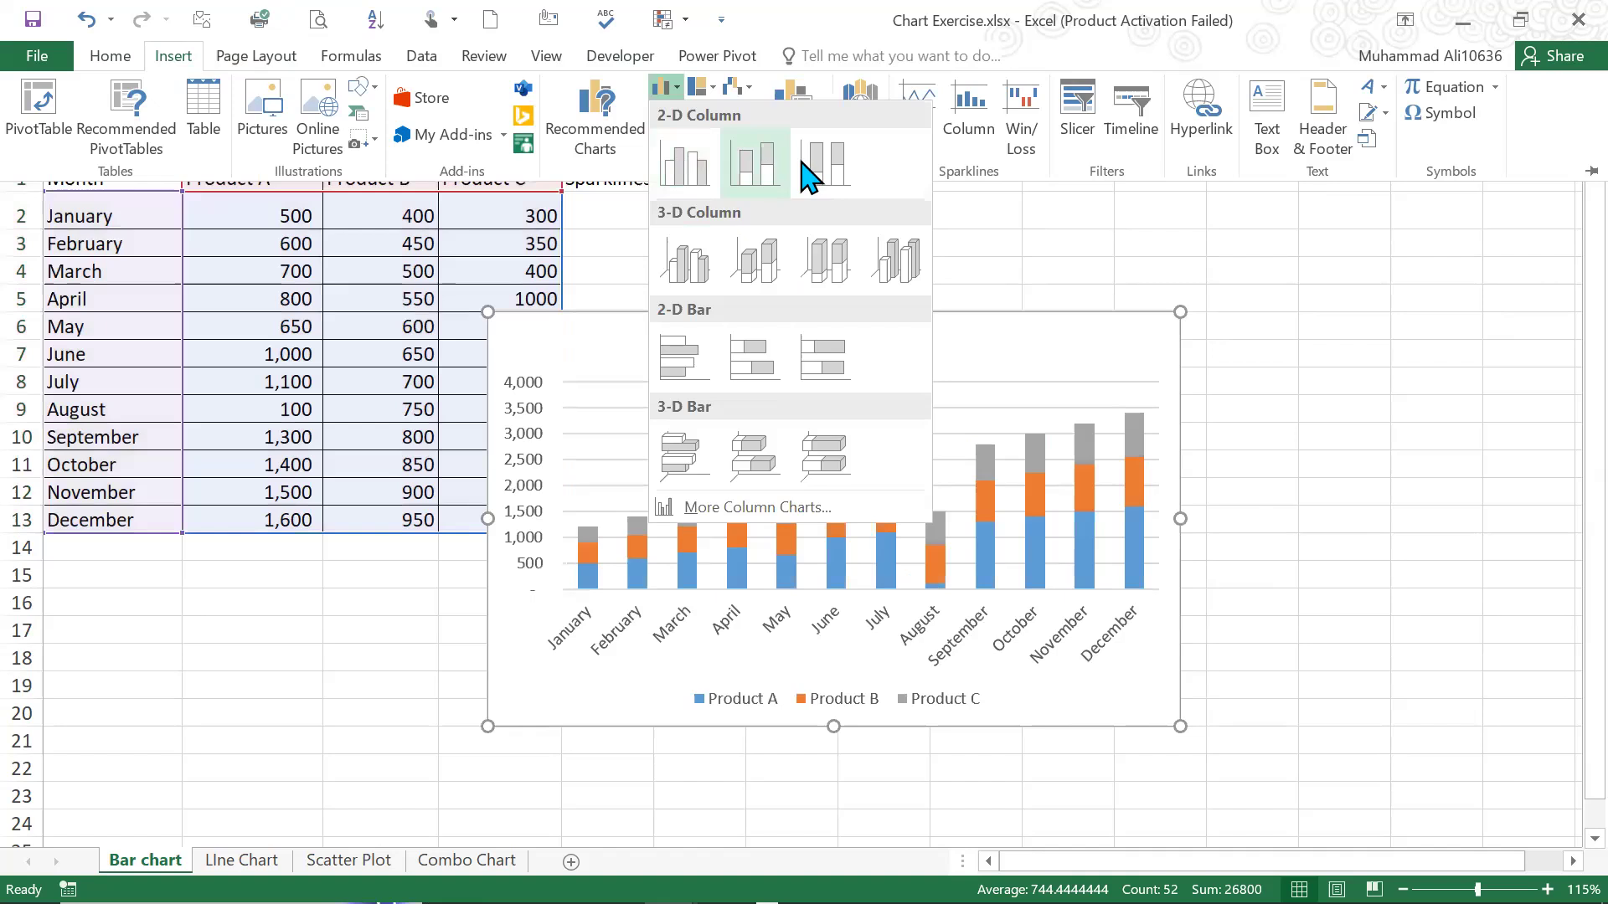
{"action": "left_click", "coordinate": [701, 173]}
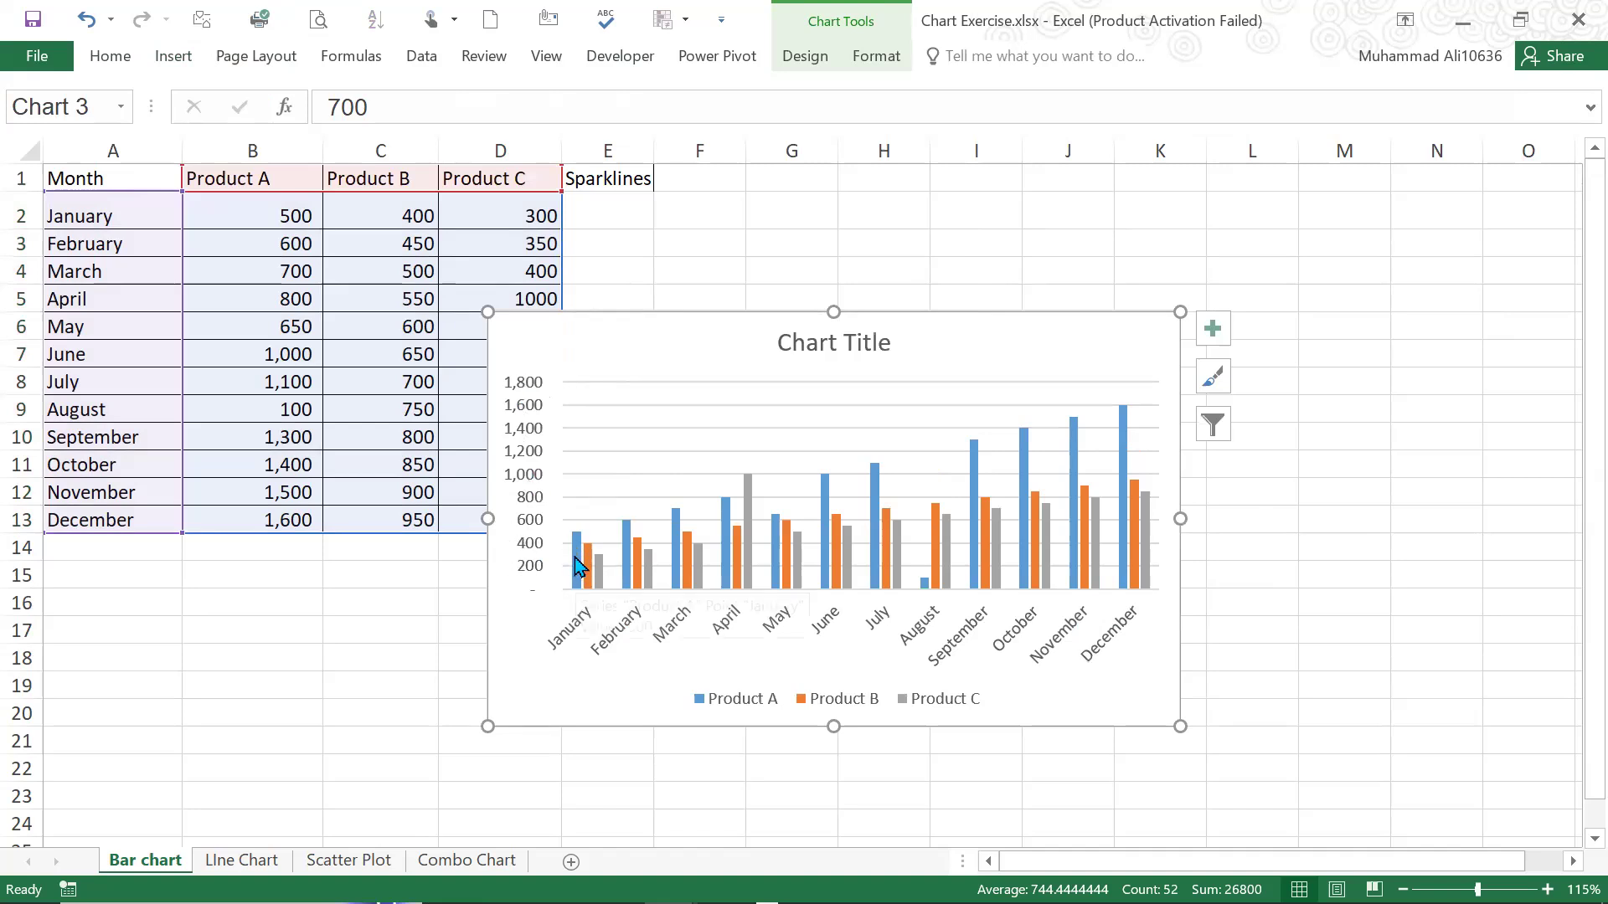
Move the column chart clear of the data table to start at column F, and widen it to about column N
{"action": "left_click", "coordinate": [798, 700]}
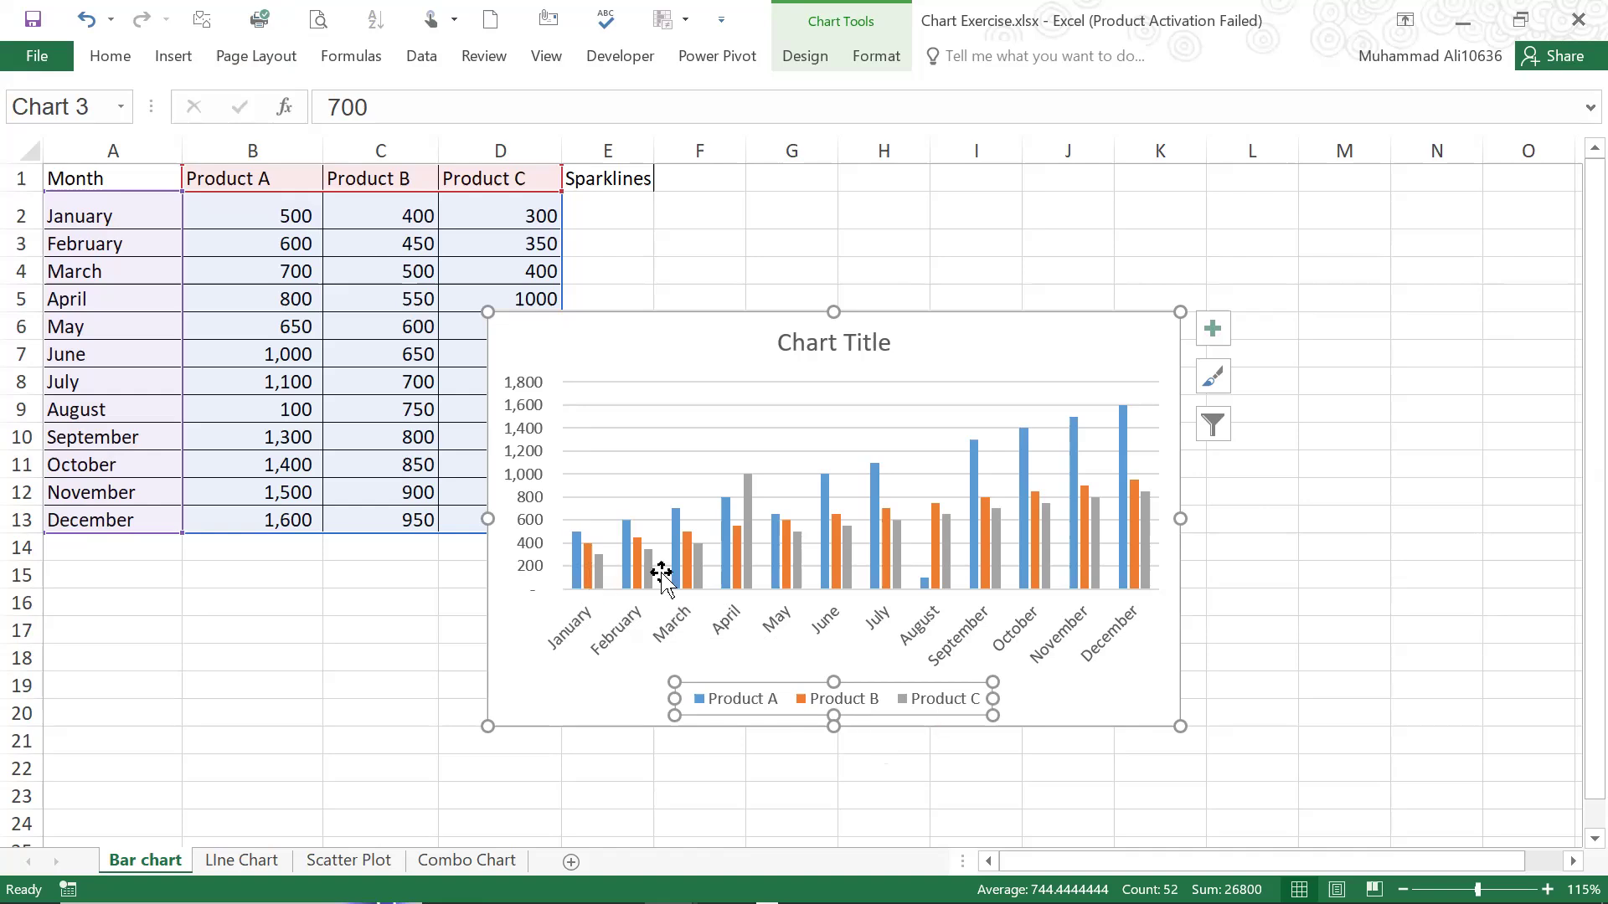
{"action": "left_click", "coordinate": [877, 374]}
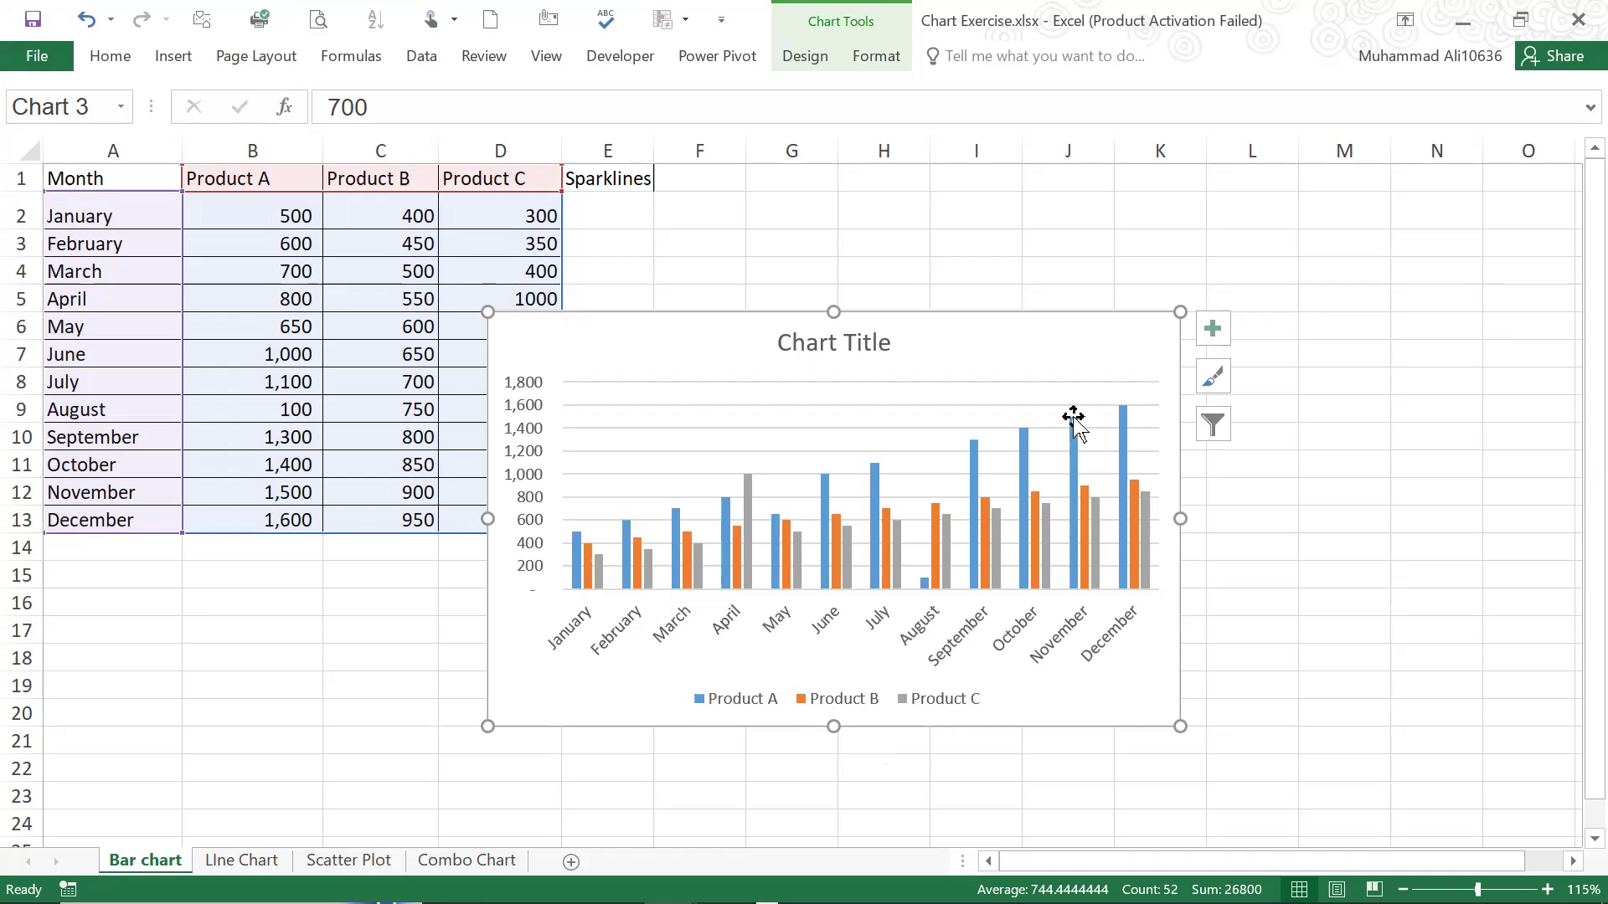
{"action": "left_click_drag", "start_coordinate": [1110, 351], "coordinate": [1280, 273]}
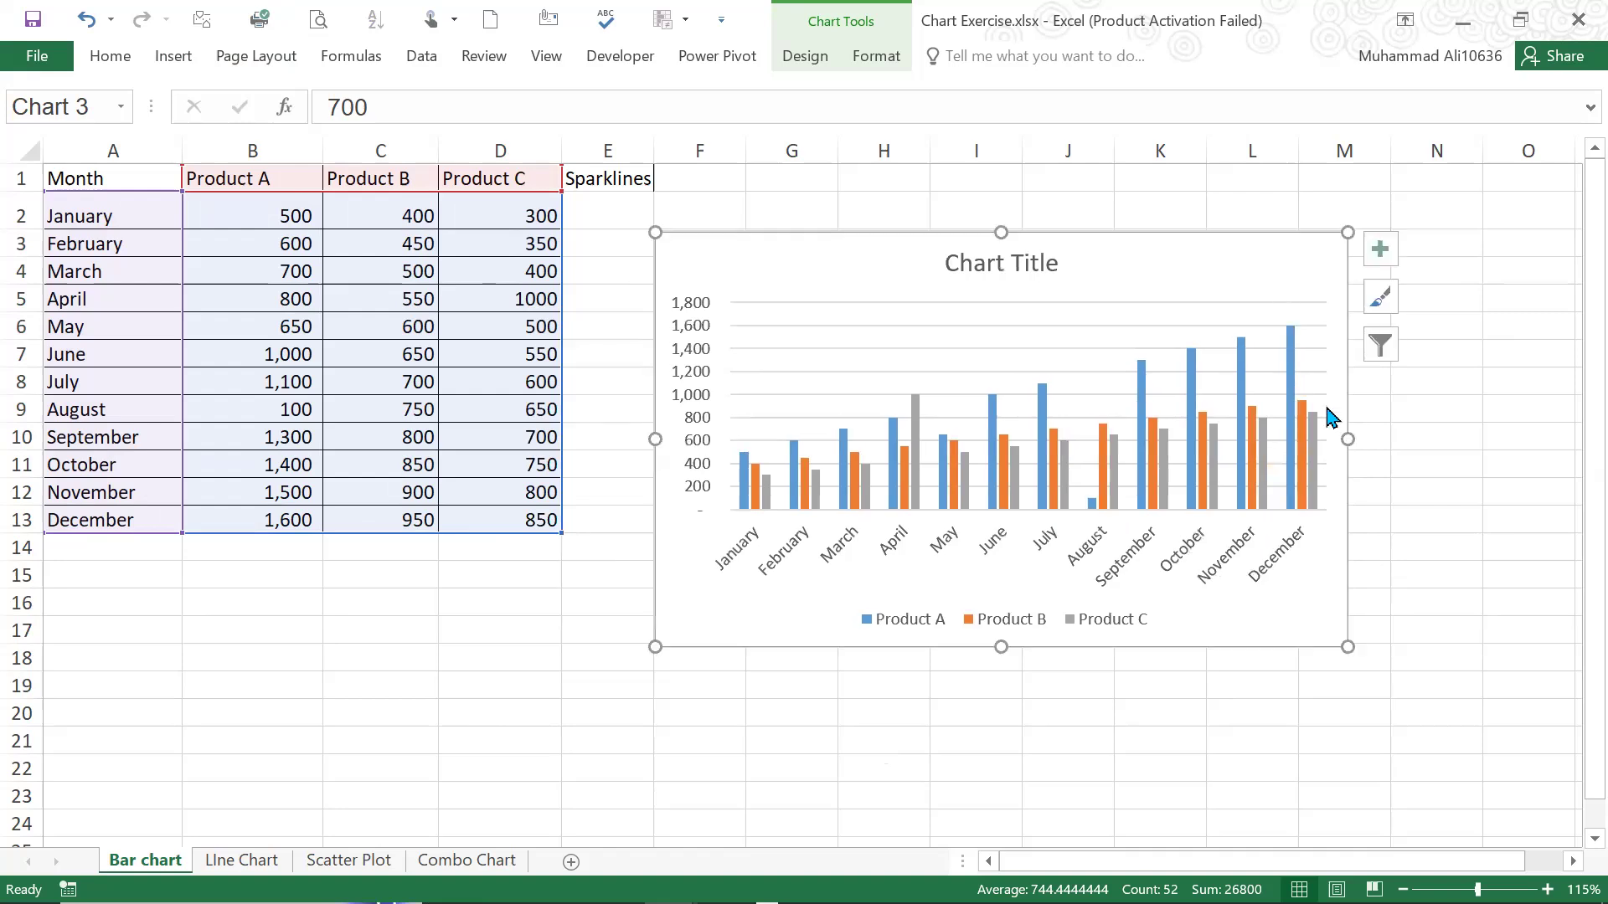
{"action": "left_click_drag", "start_coordinate": [1351, 433], "coordinate": [1483, 442]}
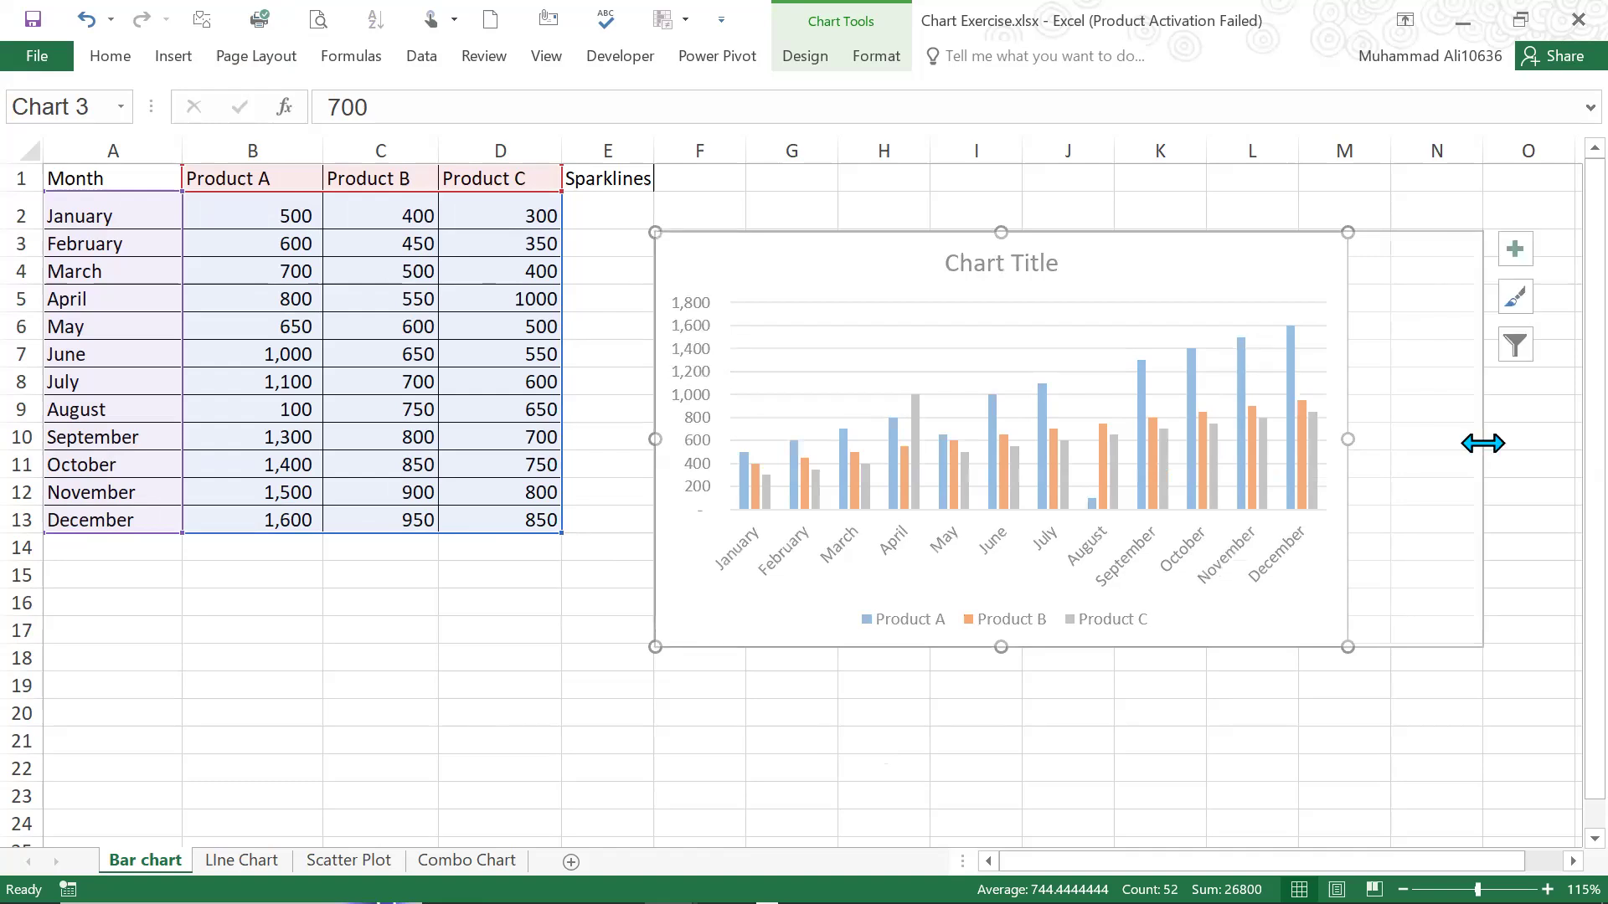
Delete the major gridlines of the vertical axis from the column chart
{"action": "left_click", "coordinate": [838, 311]}
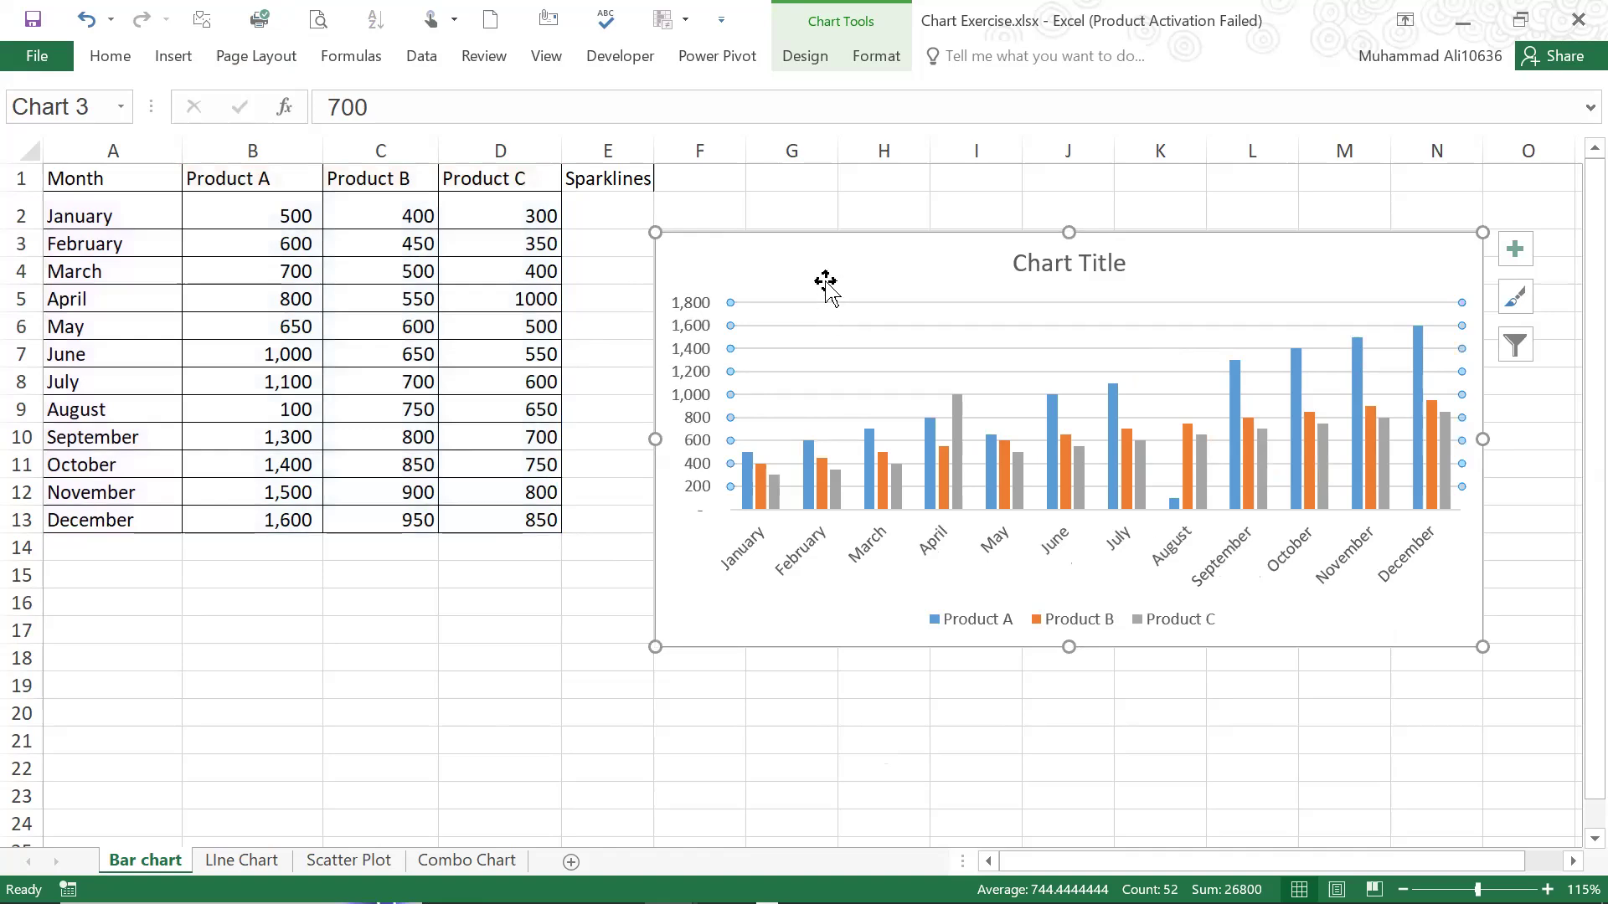
{"action": "left_click", "coordinate": [824, 306]}
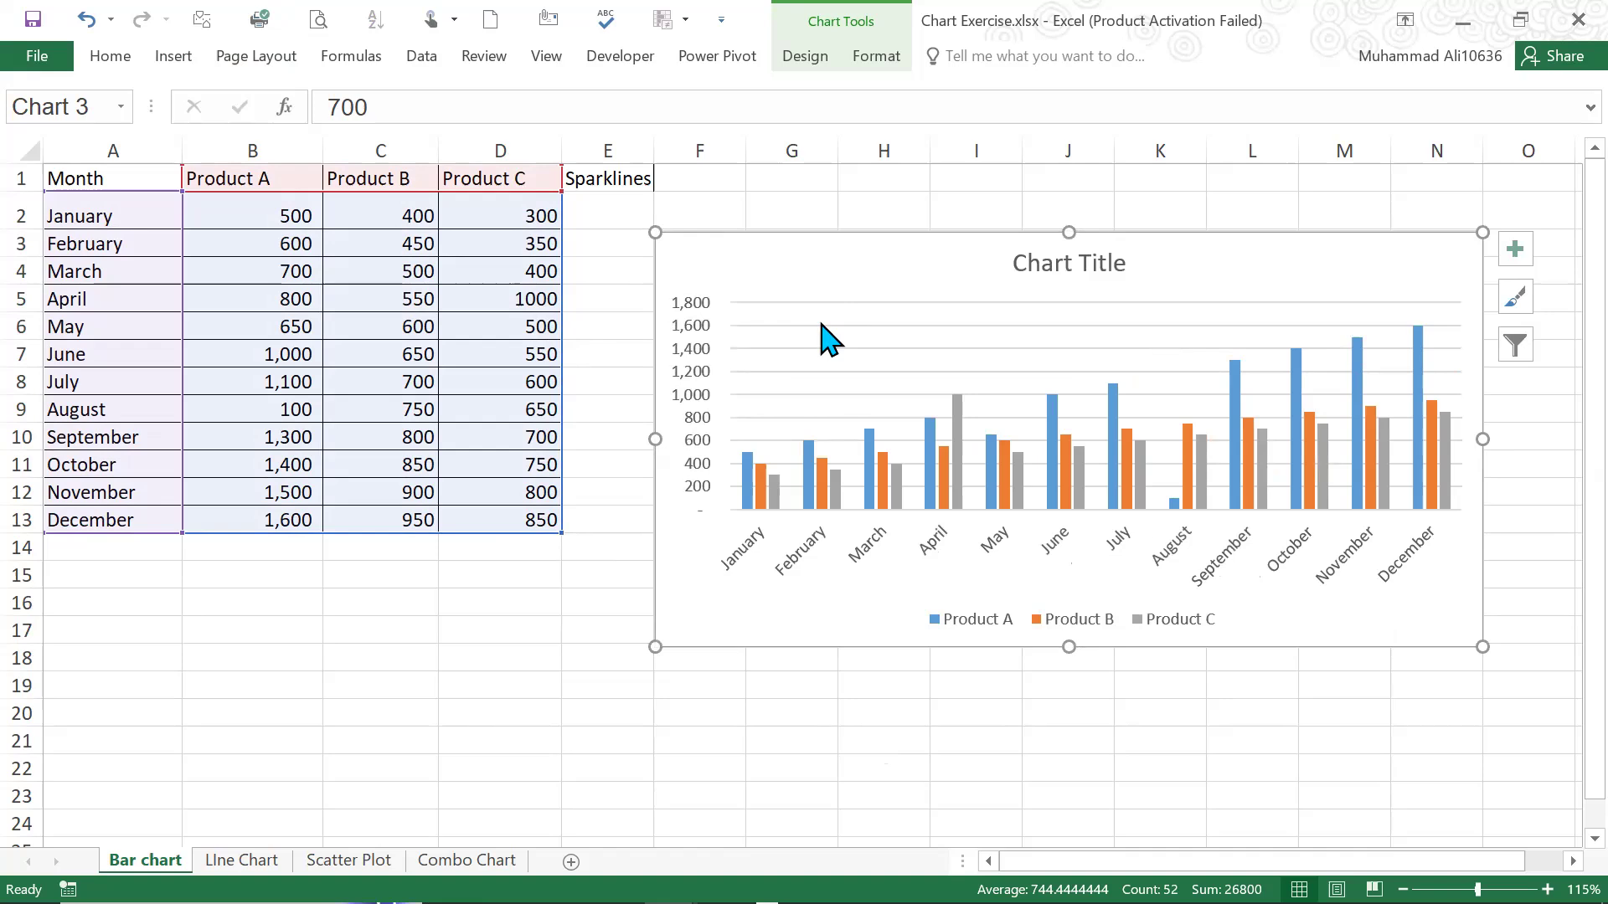
{"action": "left_click", "coordinate": [820, 326]}
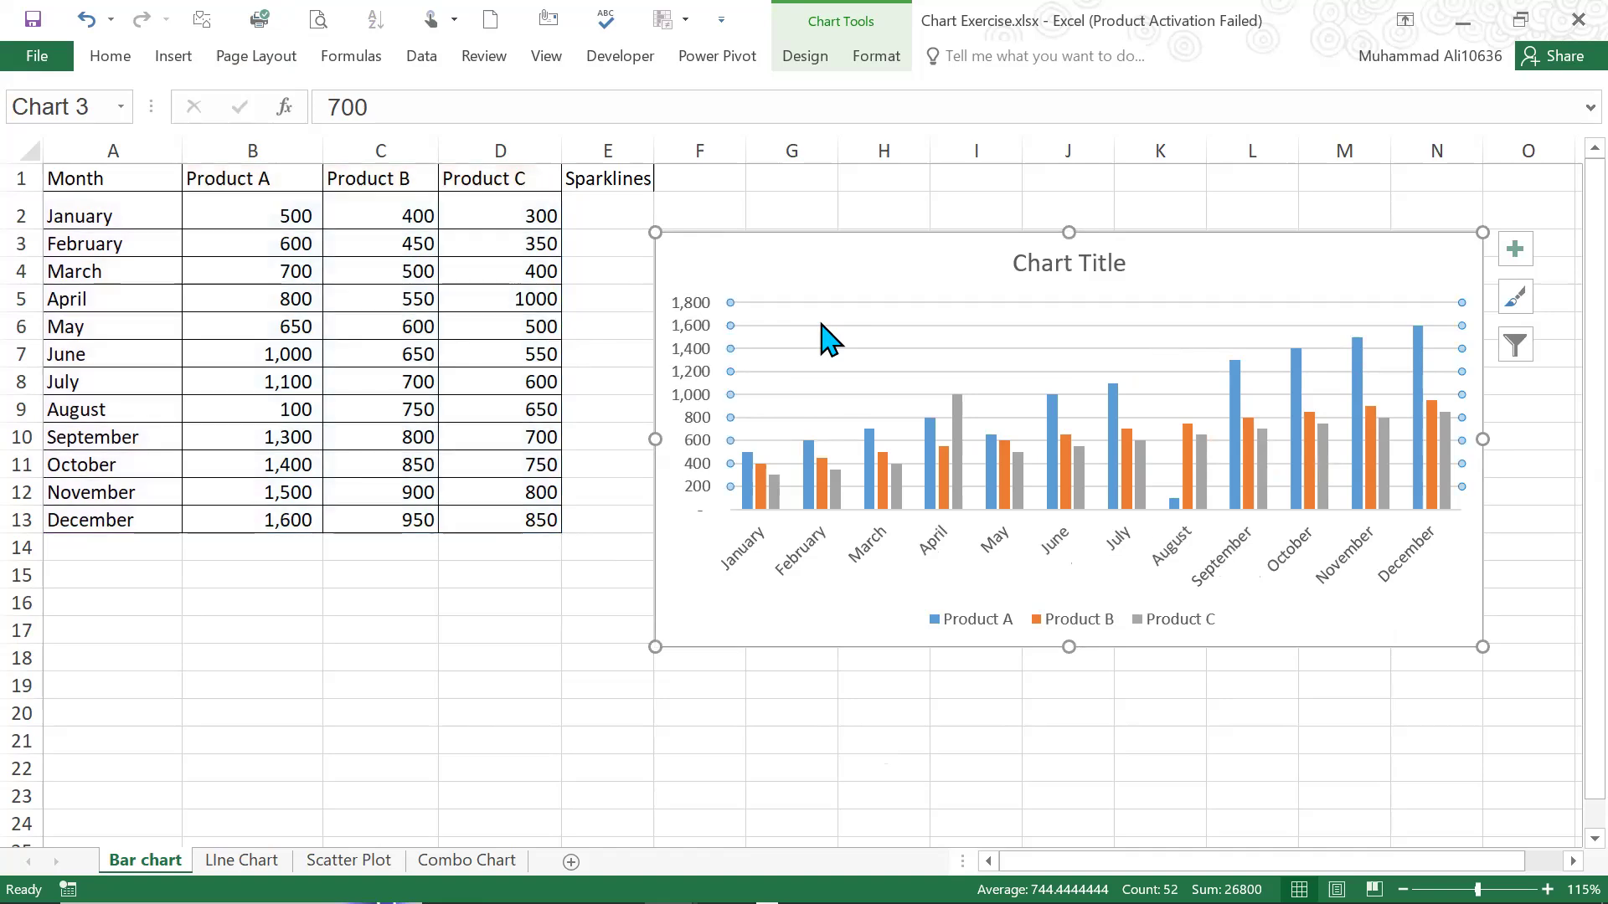
{"action": "left_click", "coordinate": [751, 332]}
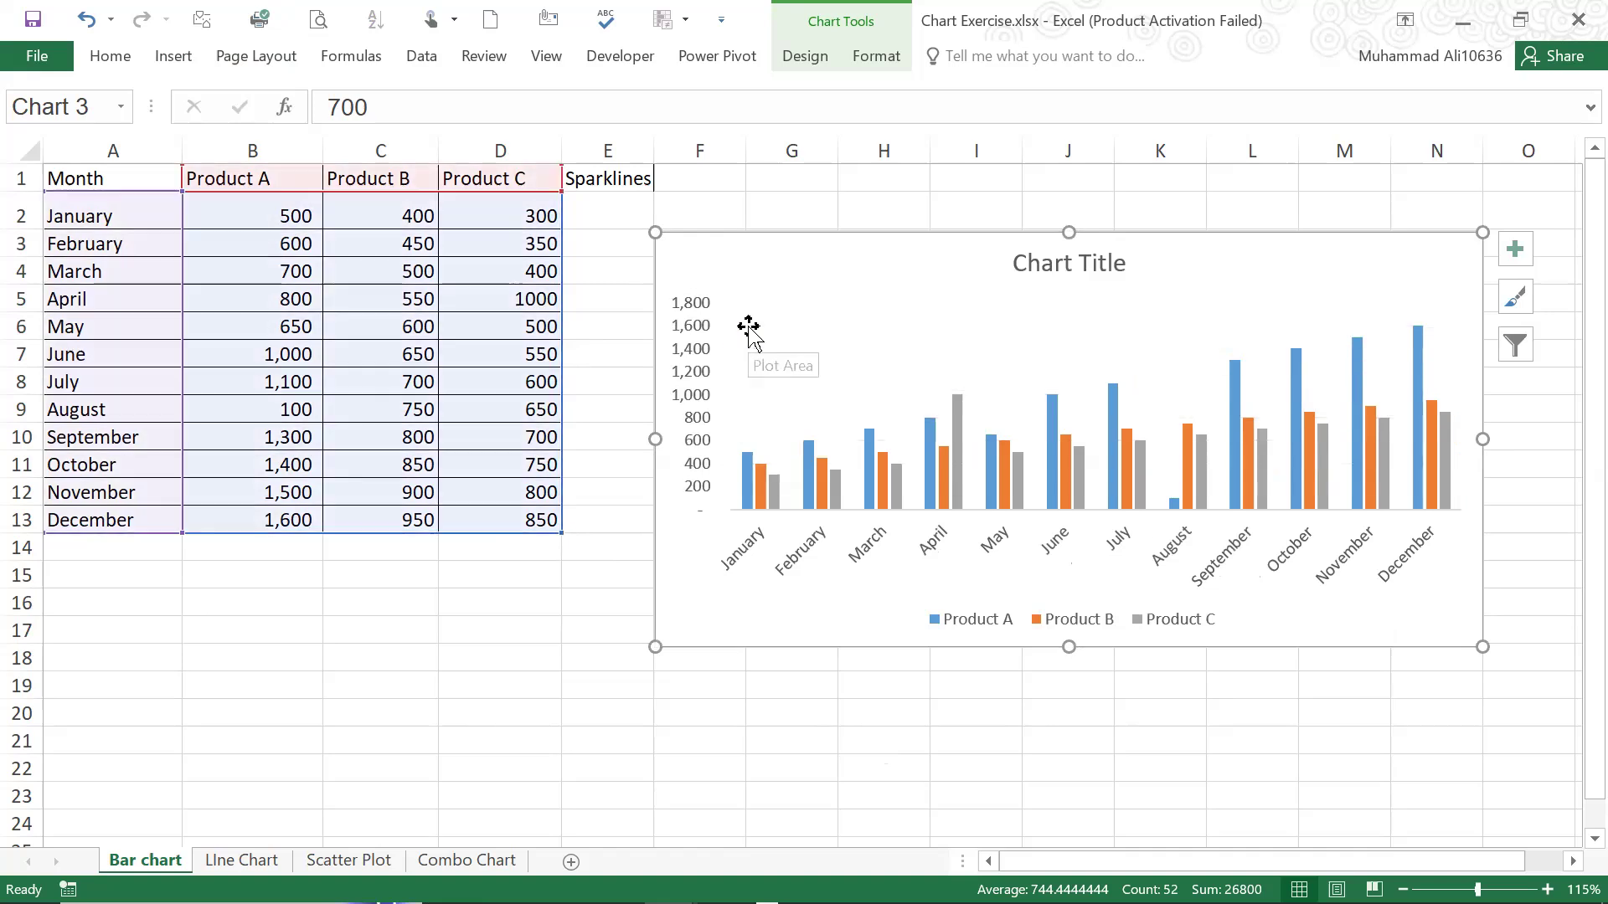
Delete the vertical value axis from the column chart
{"action": "left_click", "coordinate": [700, 386]}
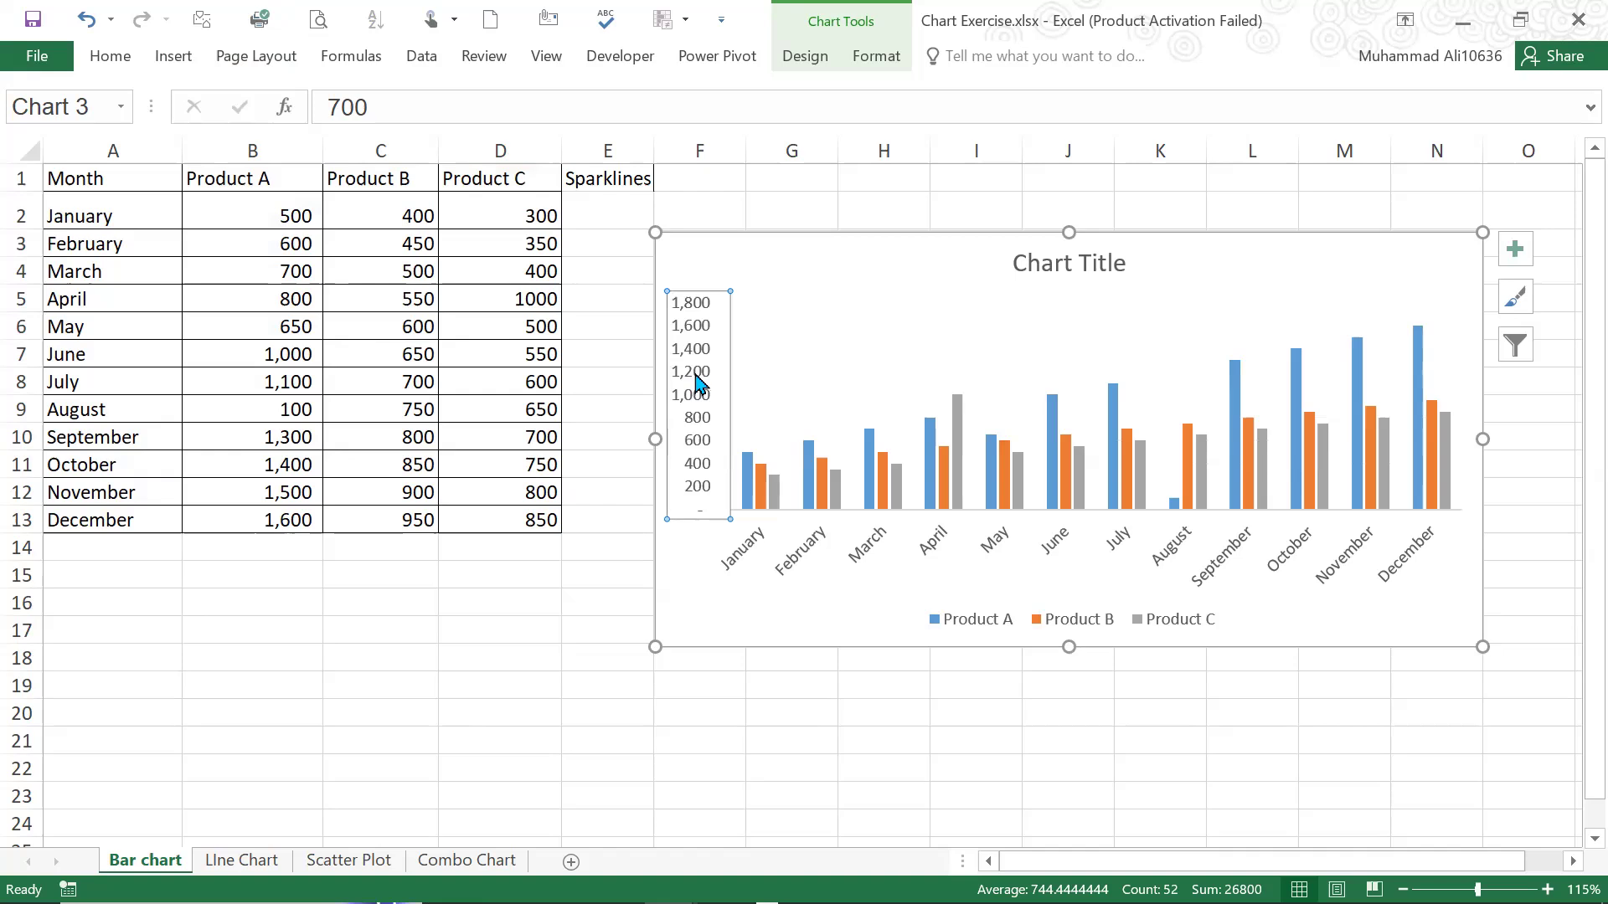
{"action": "right_click", "coordinate": [700, 385]}
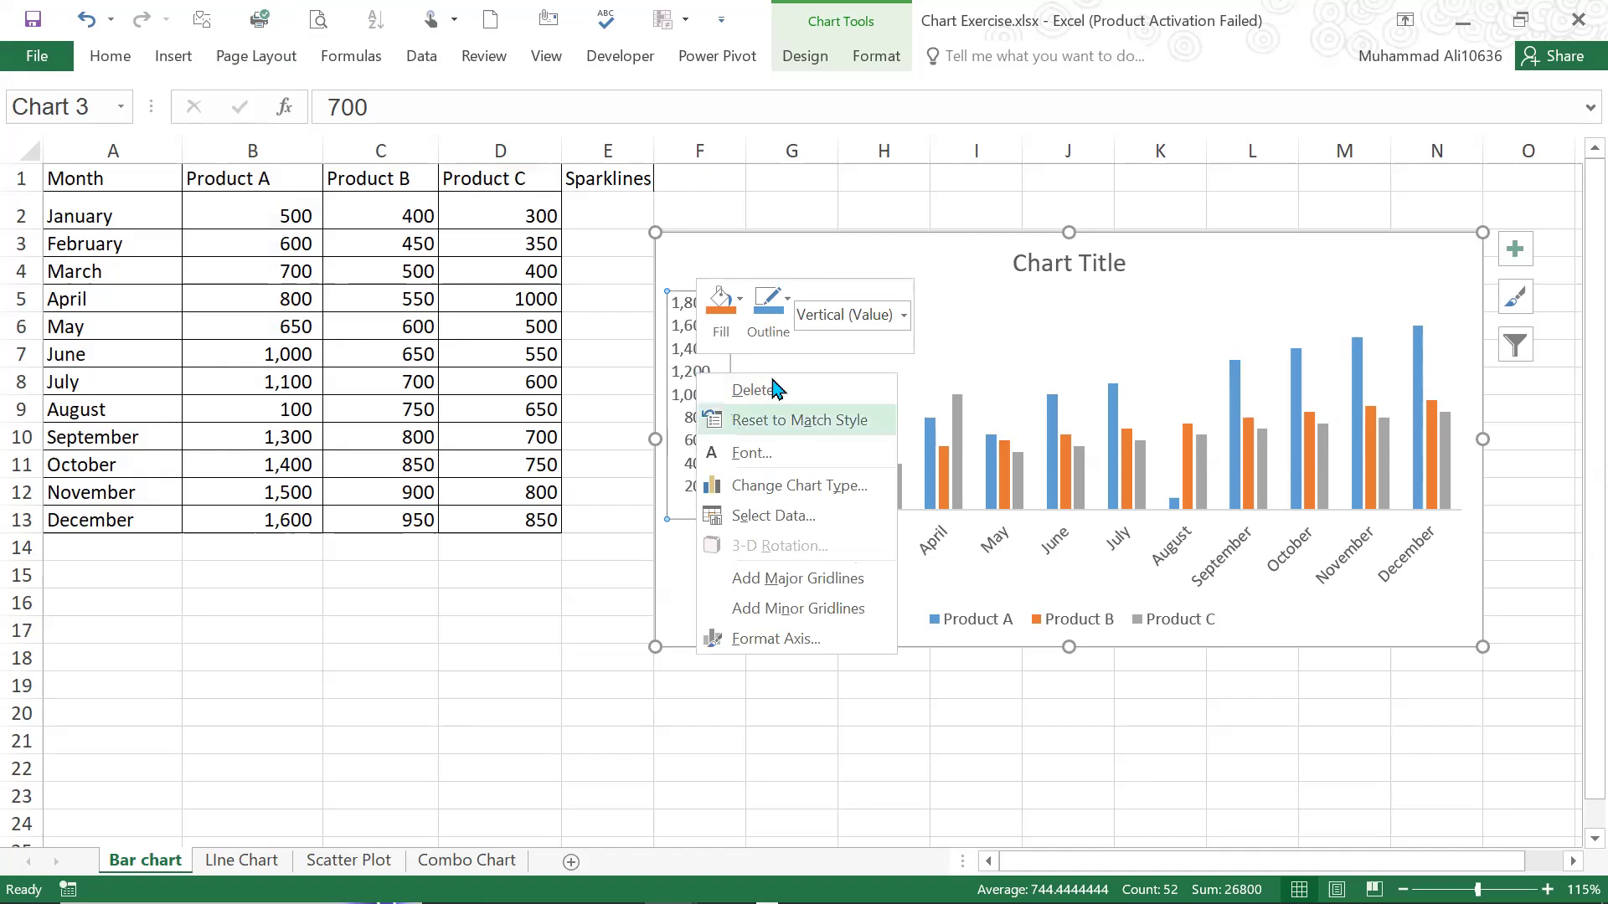
{"action": "left_click", "coordinate": [680, 345]}
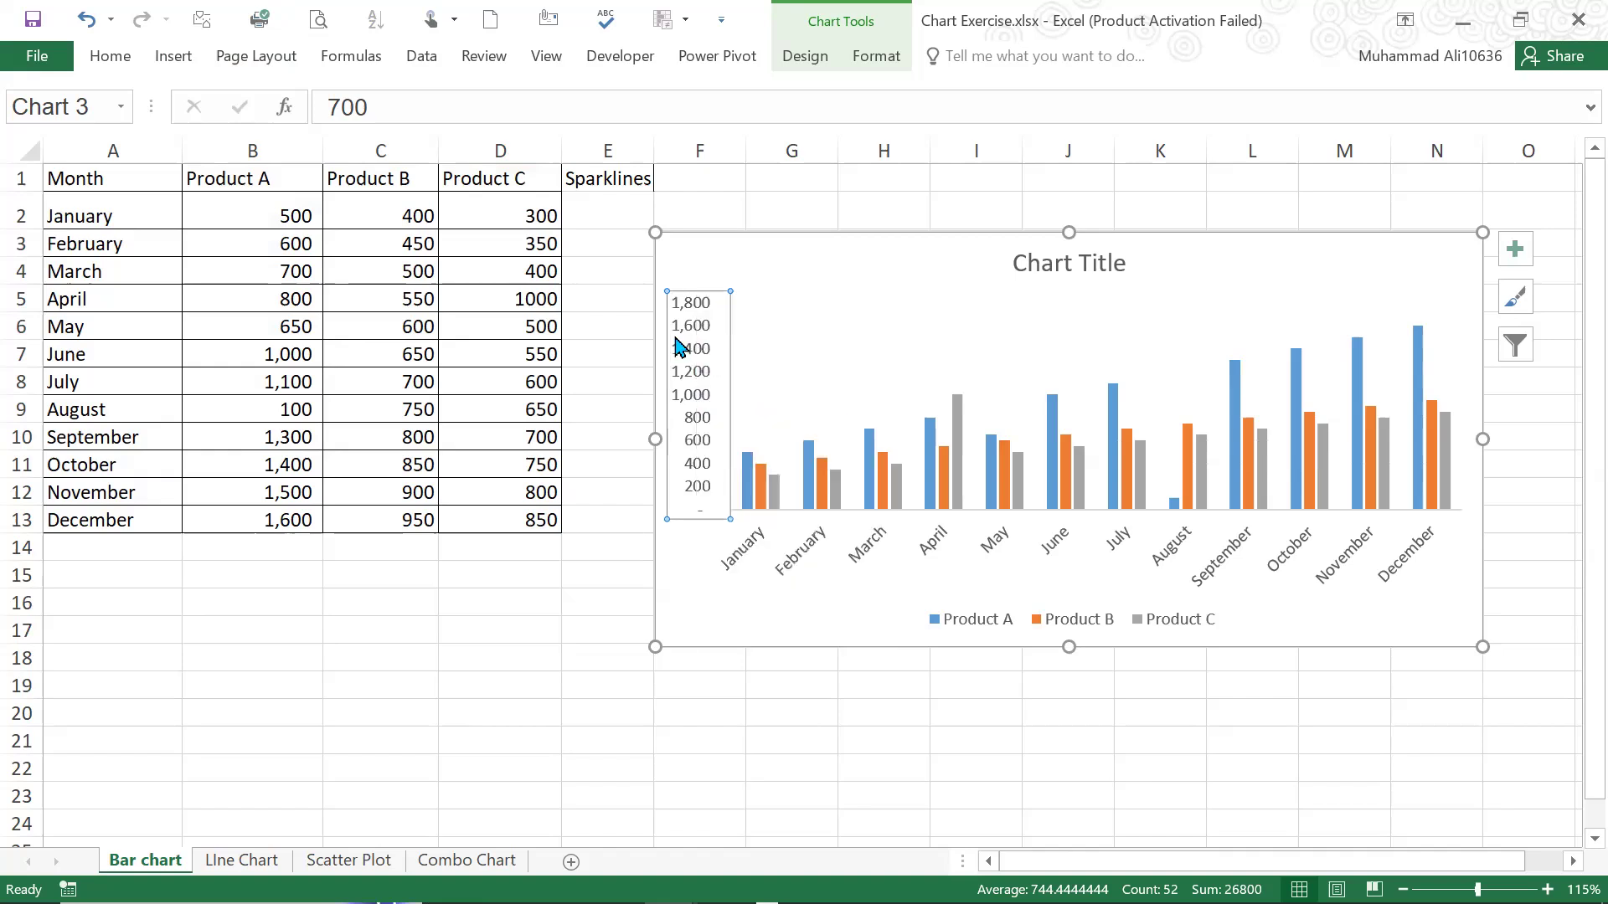
{"action": "right_click", "coordinate": [693, 353]}
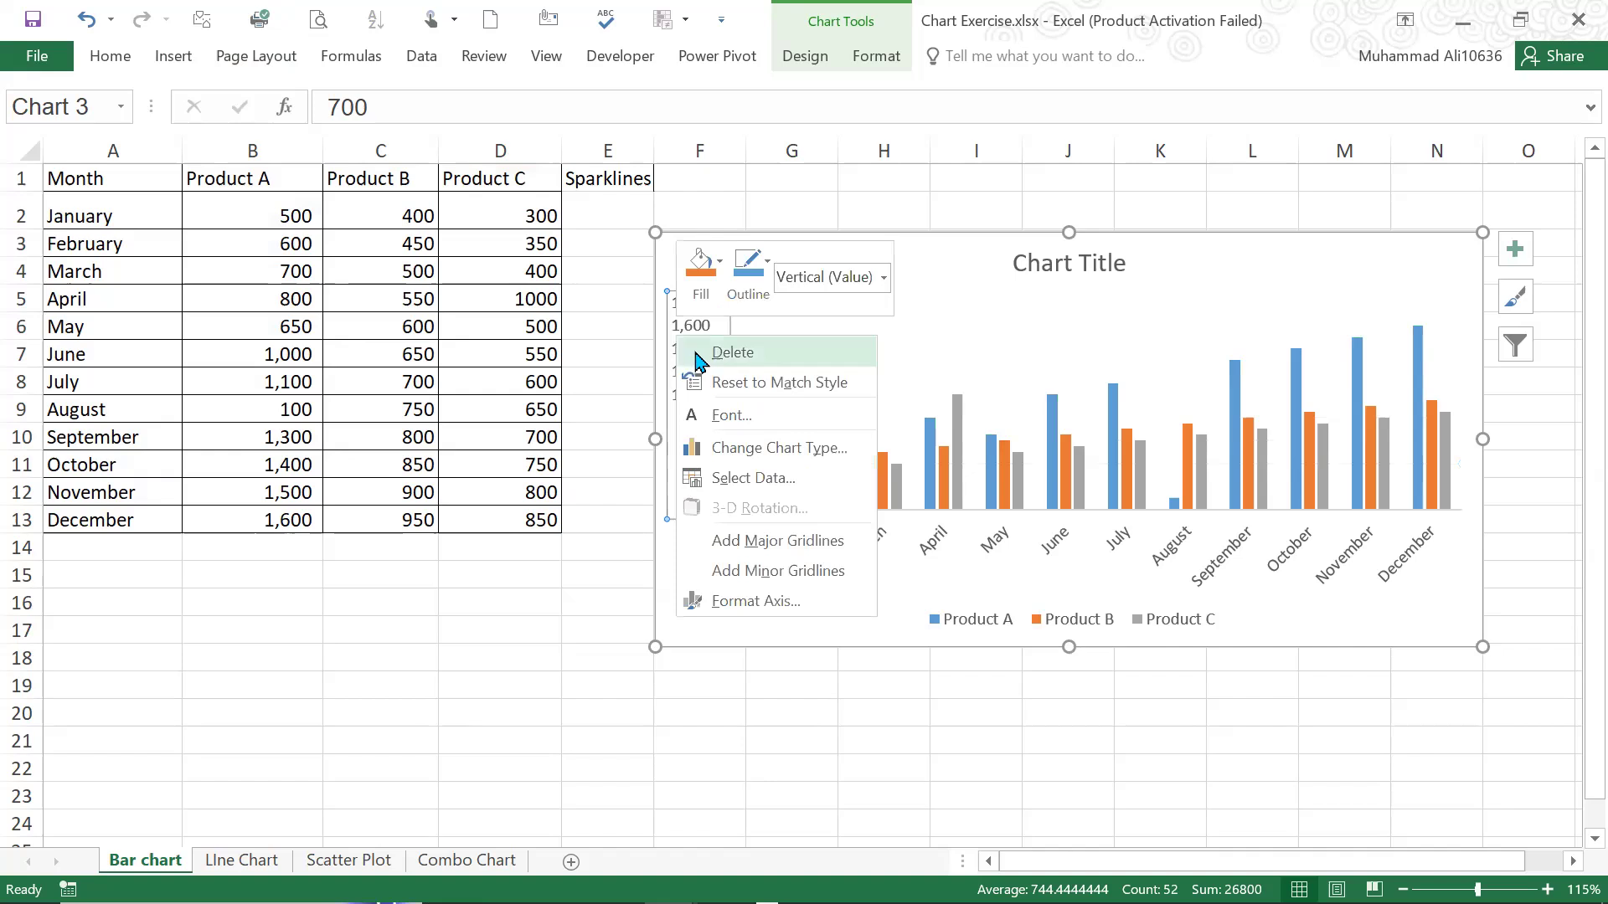
{"action": "left_click", "coordinate": [695, 355]}
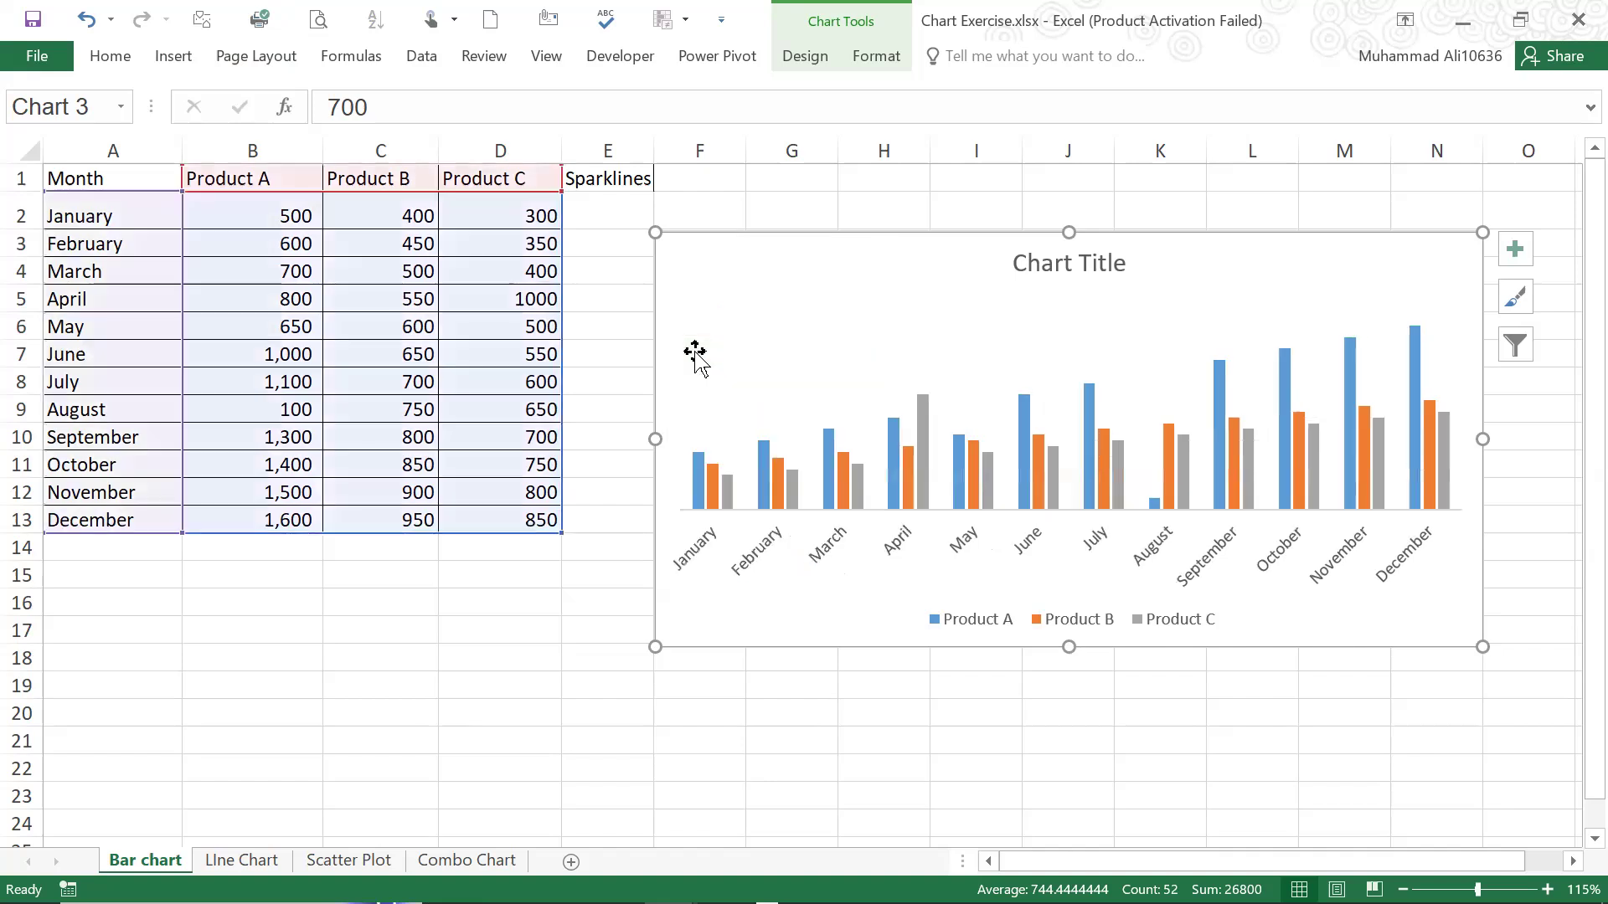
Look over the chart's month axis, product legend, available chart styles and the January columns of the three products
{"action": "left_click", "coordinate": [1266, 574]}
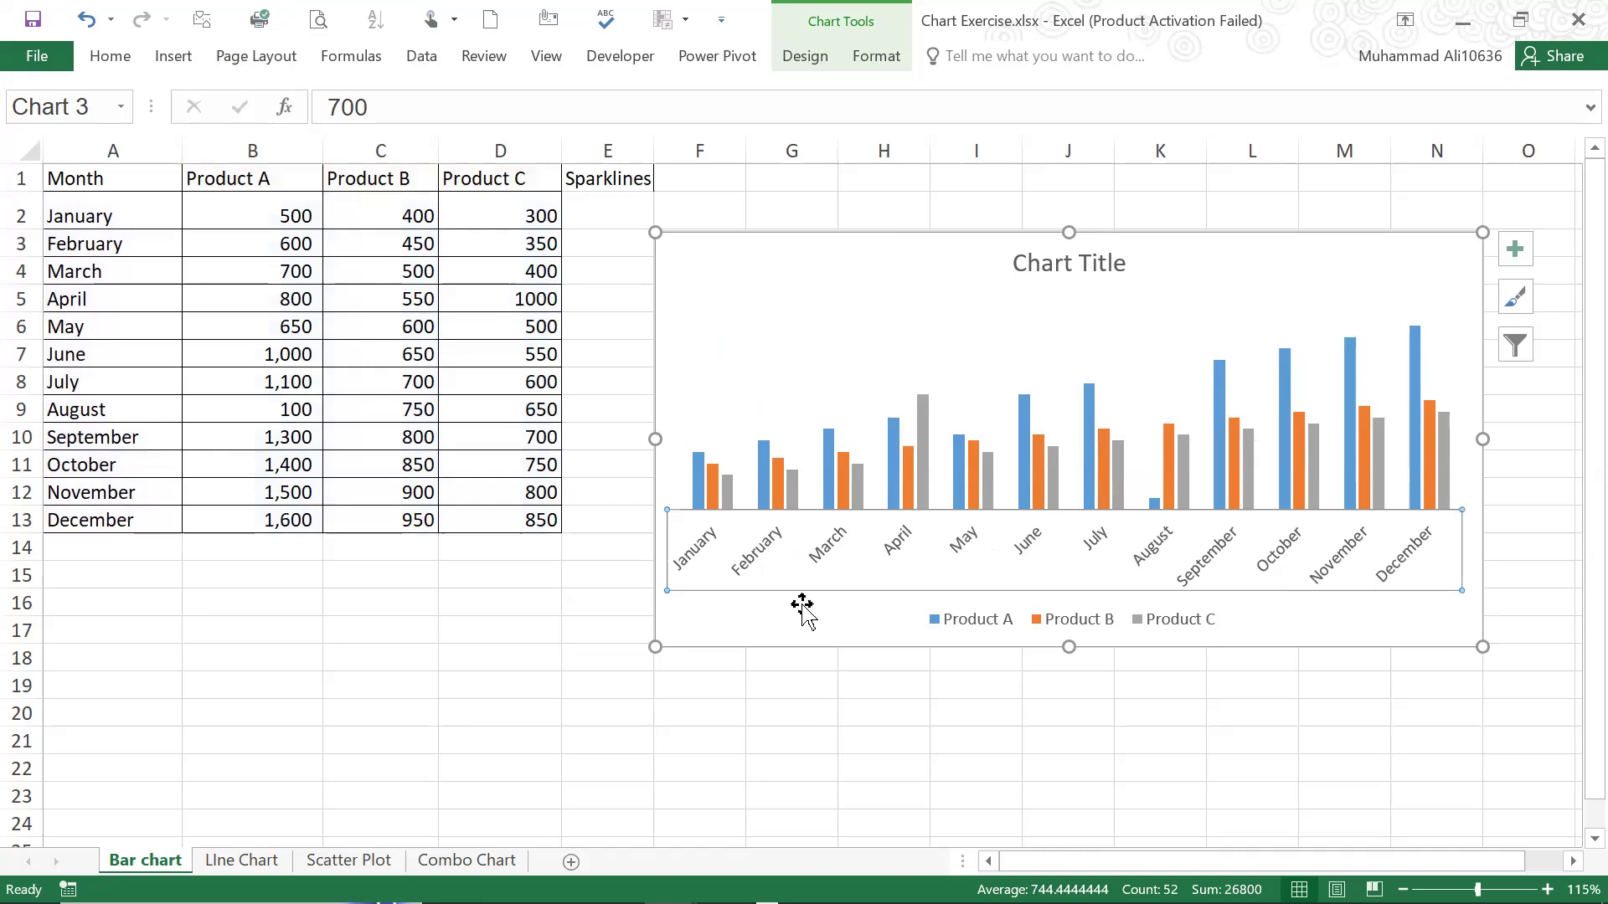
{"action": "left_click", "coordinate": [1172, 620]}
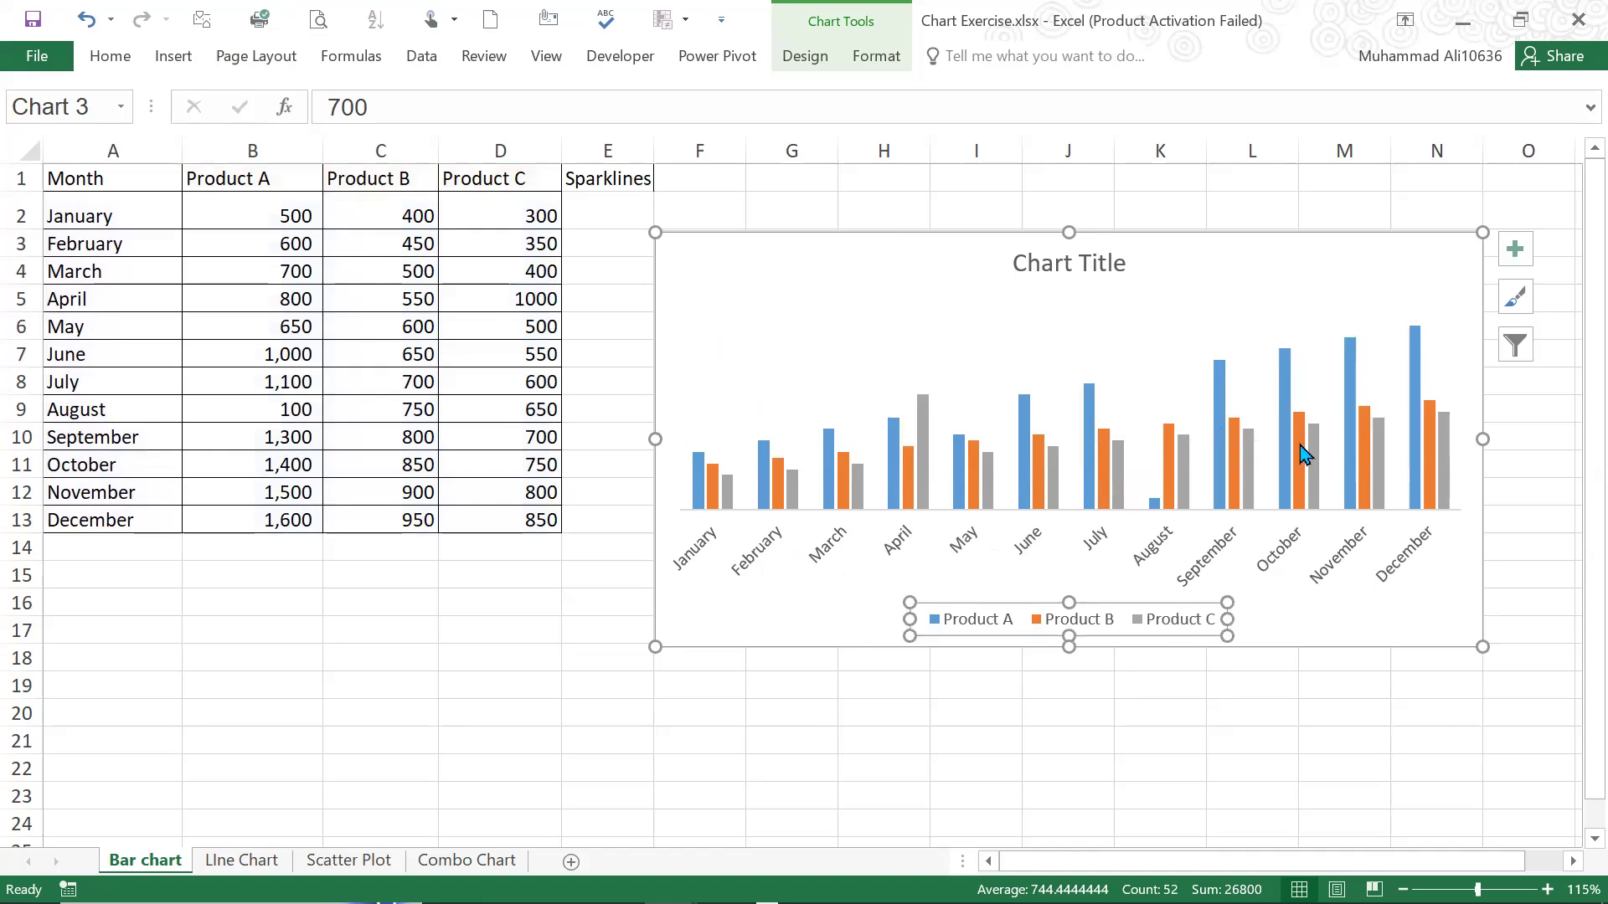
{"action": "left_click", "coordinate": [1396, 251]}
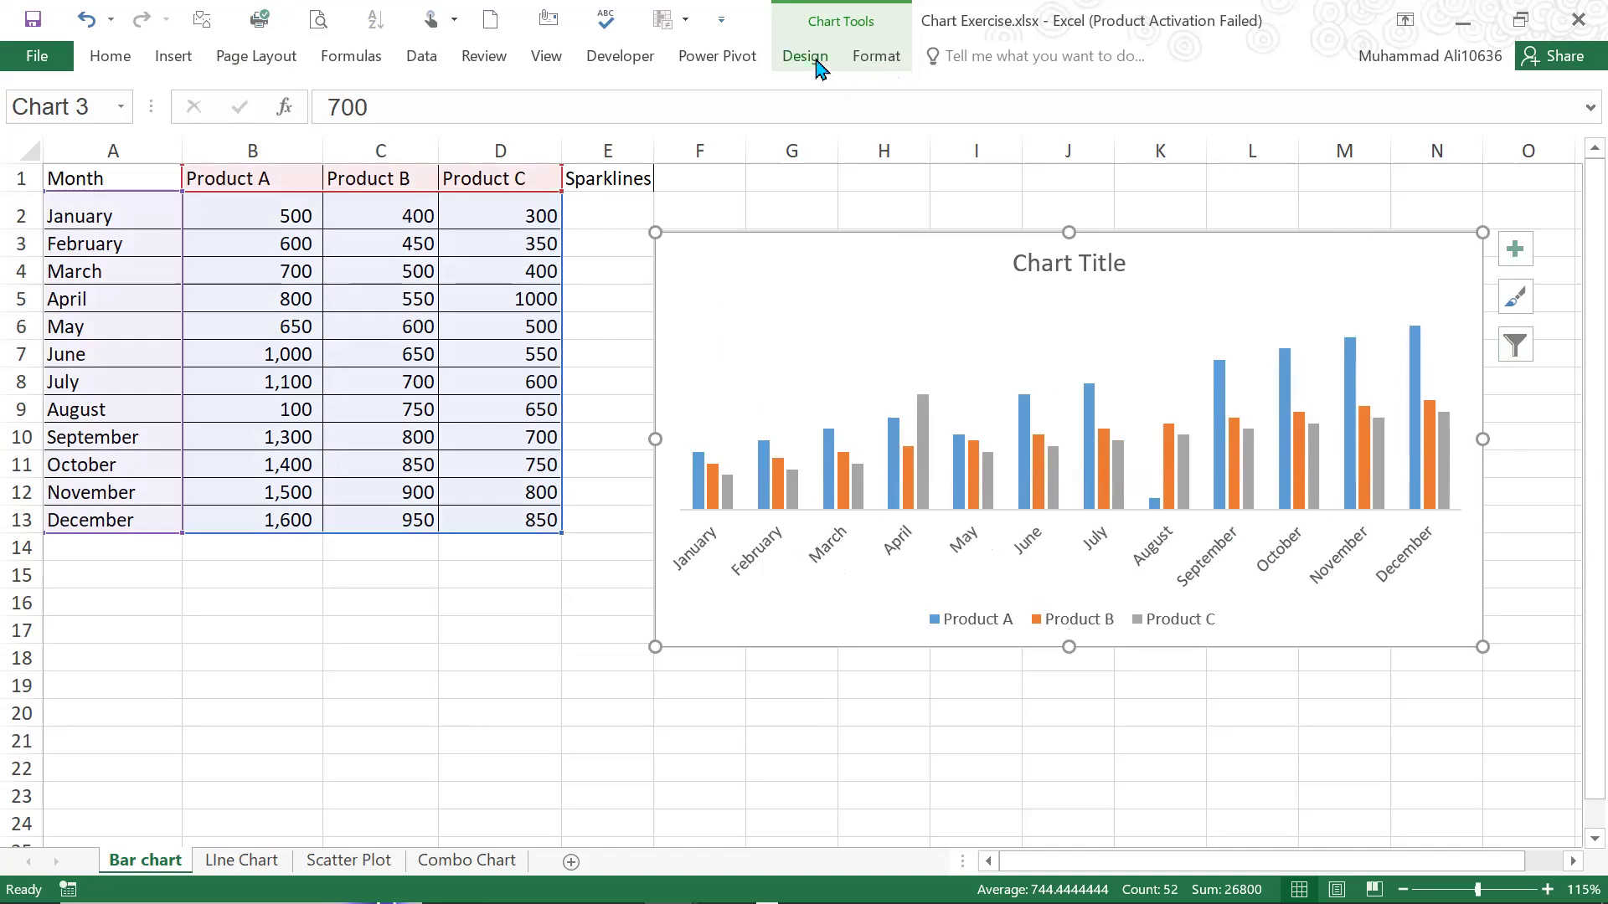
{"action": "left_click", "coordinate": [814, 59]}
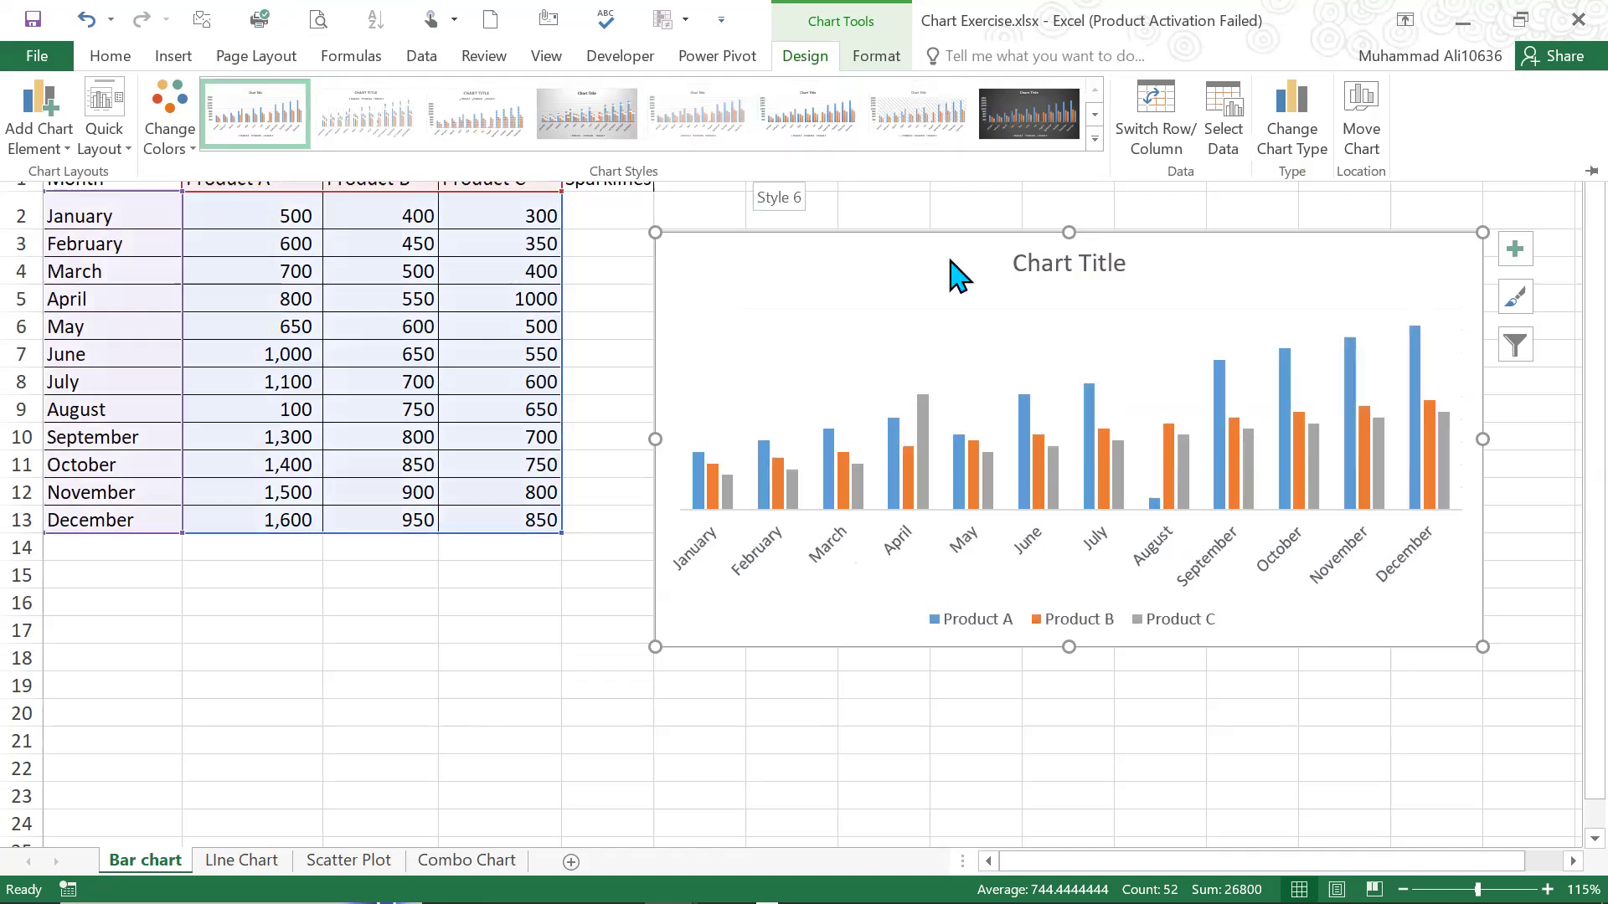
{"action": "left_click", "coordinate": [962, 452]}
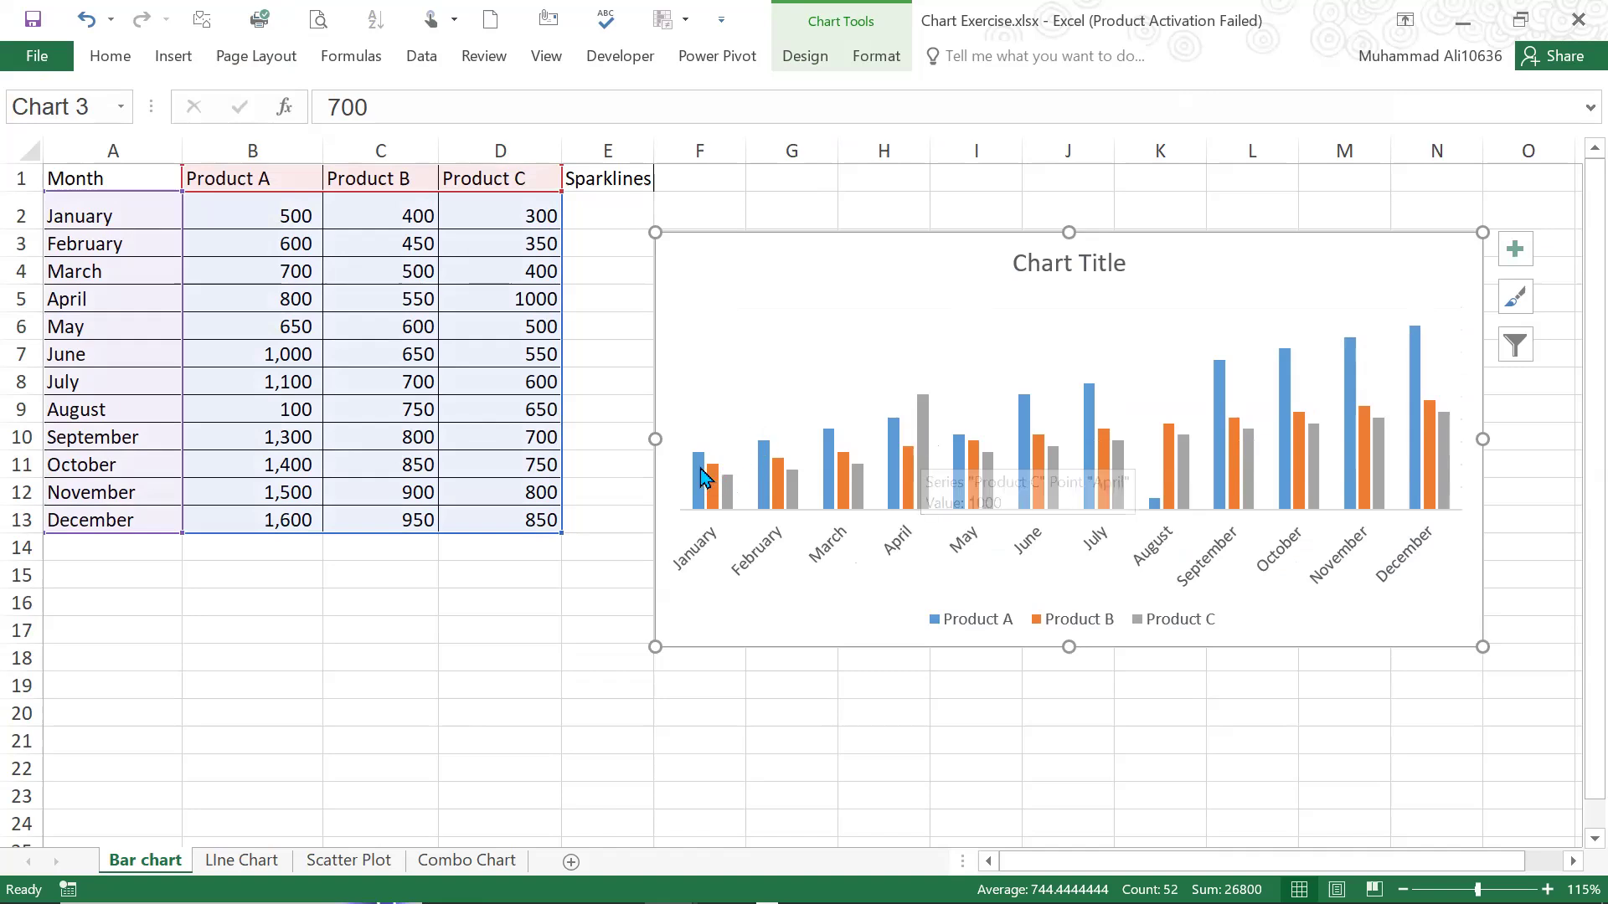
{"action": "left_click", "coordinate": [702, 478]}
{"action": "left_click", "coordinate": [716, 484]}
{"action": "left_click", "coordinate": [725, 487]}
{"action": "left_click", "coordinate": [701, 486]}
{"action": "left_click", "coordinate": [775, 178]}
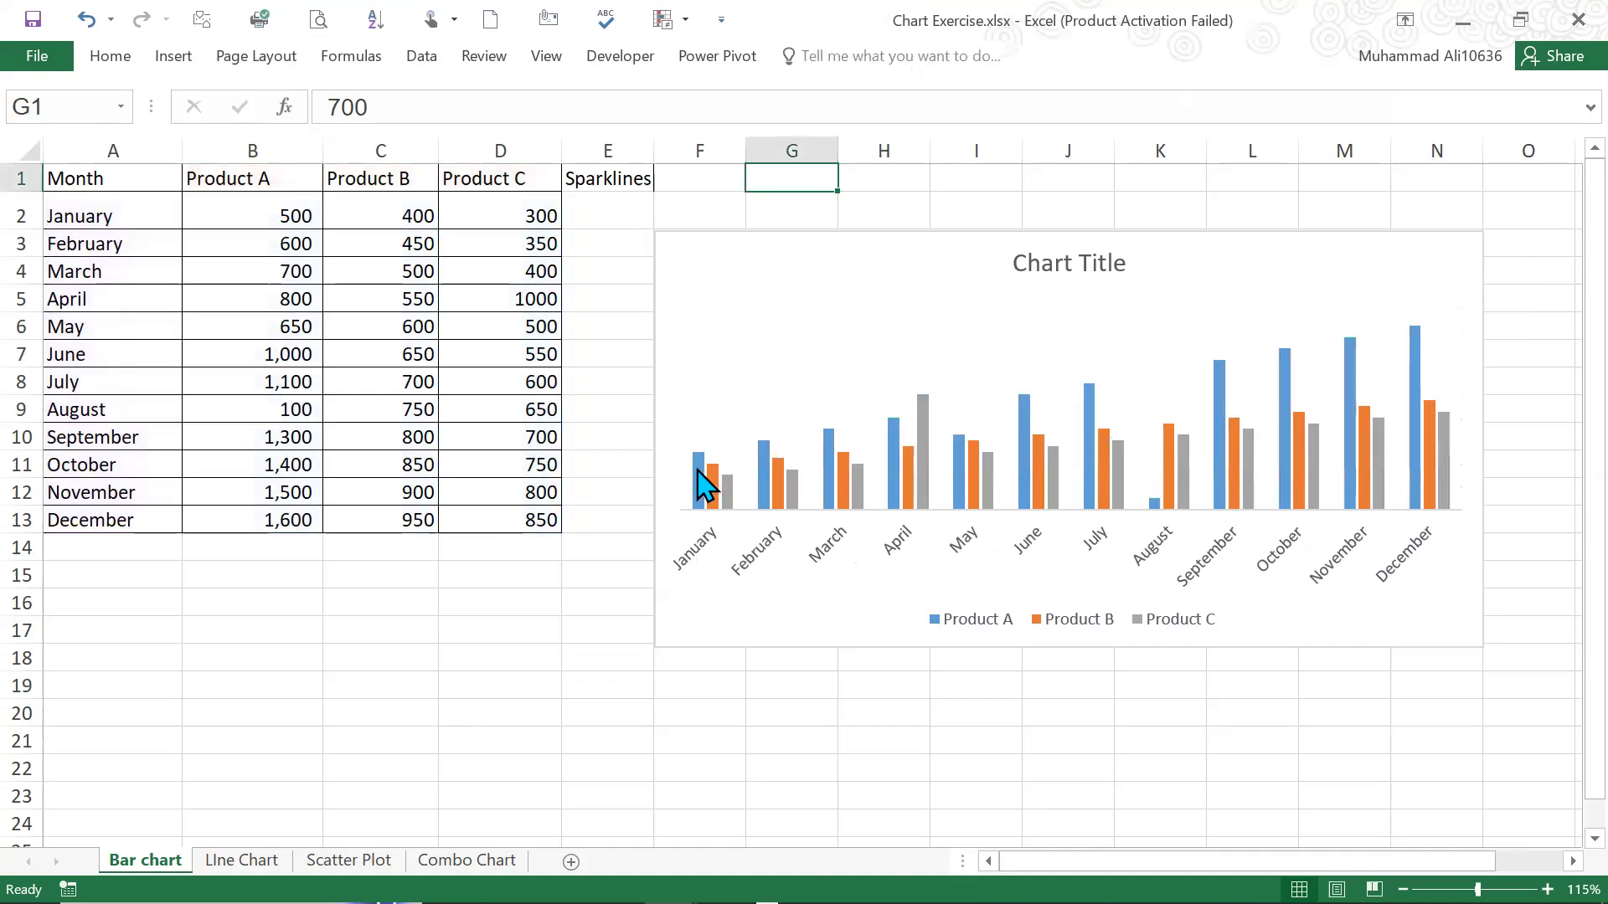
Open the data series formatting options for Product A, and move the chart over the table to start at about cell C6
{"action": "mouse_move", "coordinate": [699, 471]}
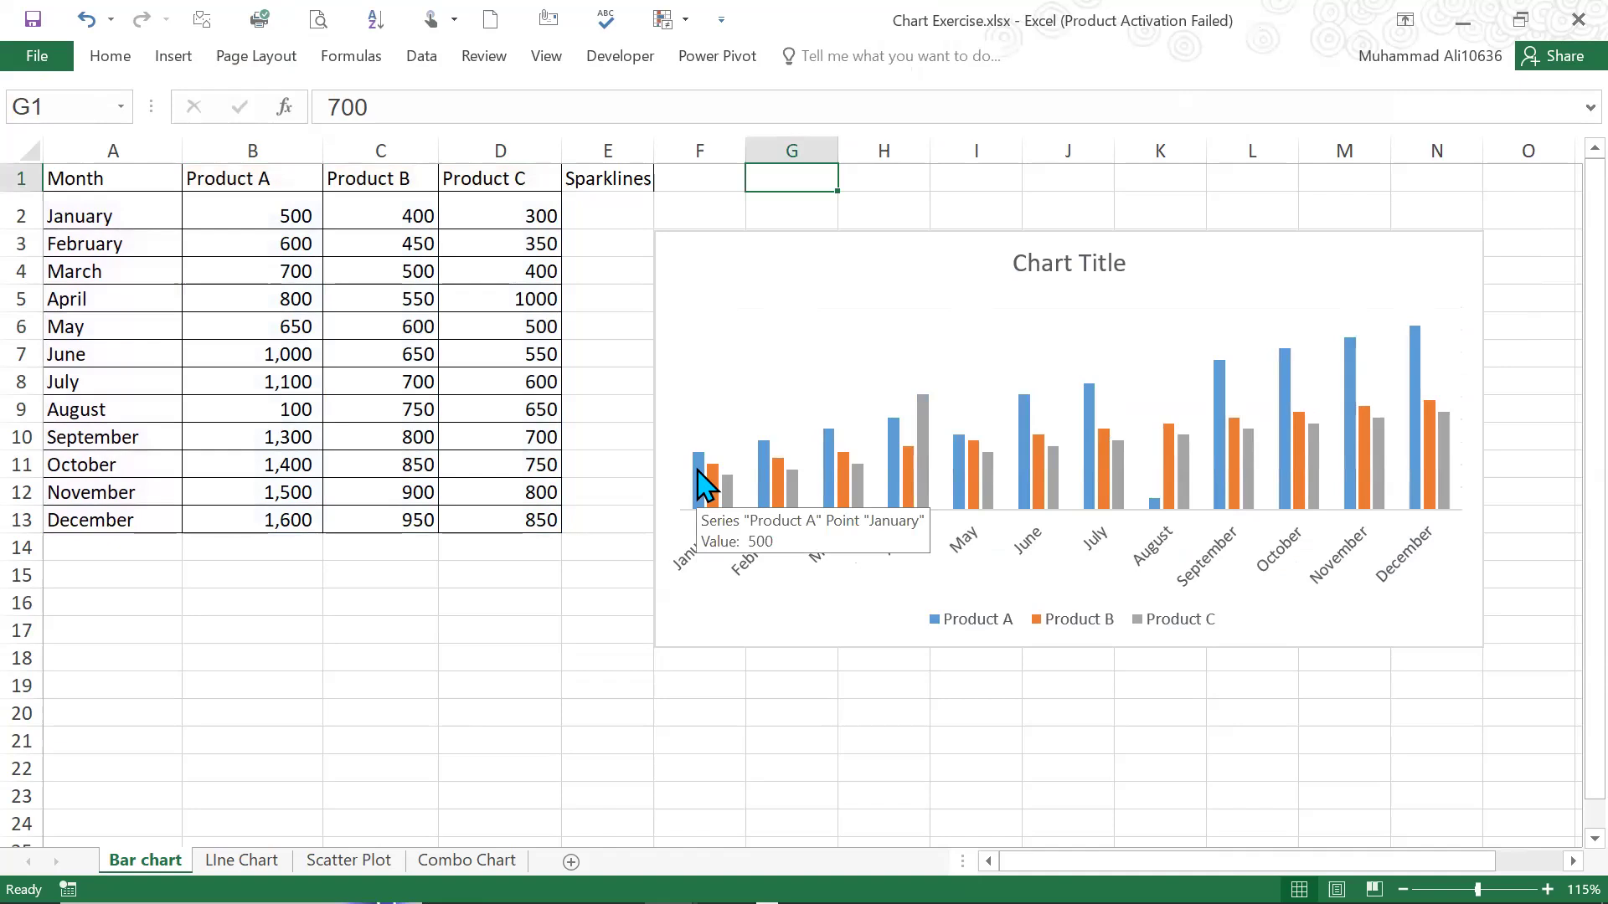
{"action": "double_click", "coordinate": [702, 482]}
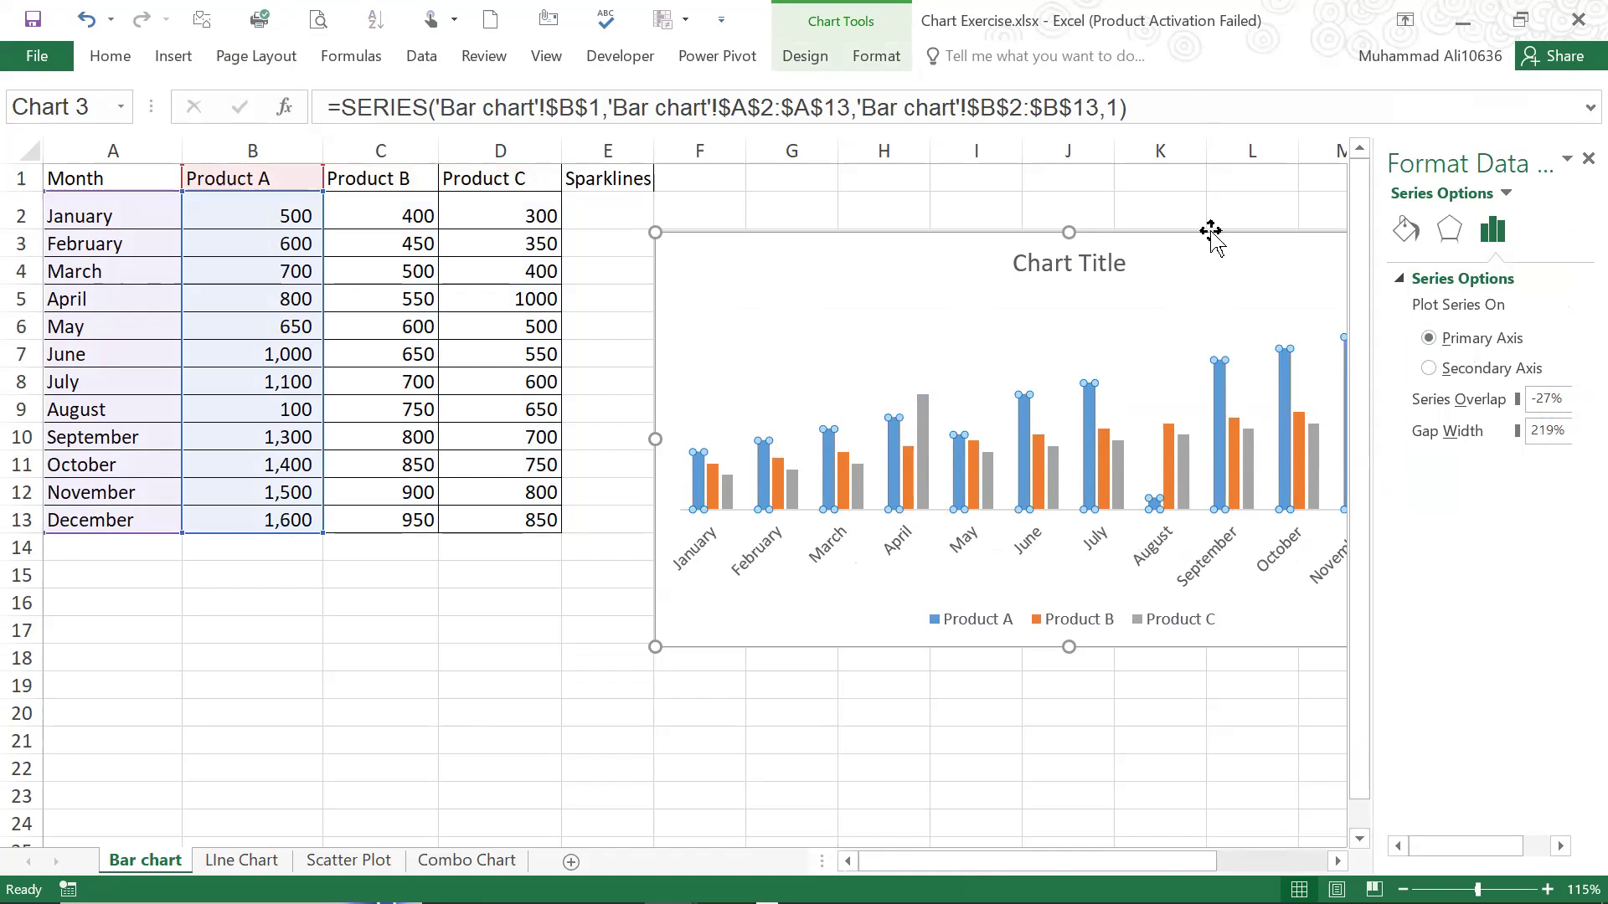
{"action": "left_click_drag", "start_coordinate": [1173, 259], "coordinate": [980, 354]}
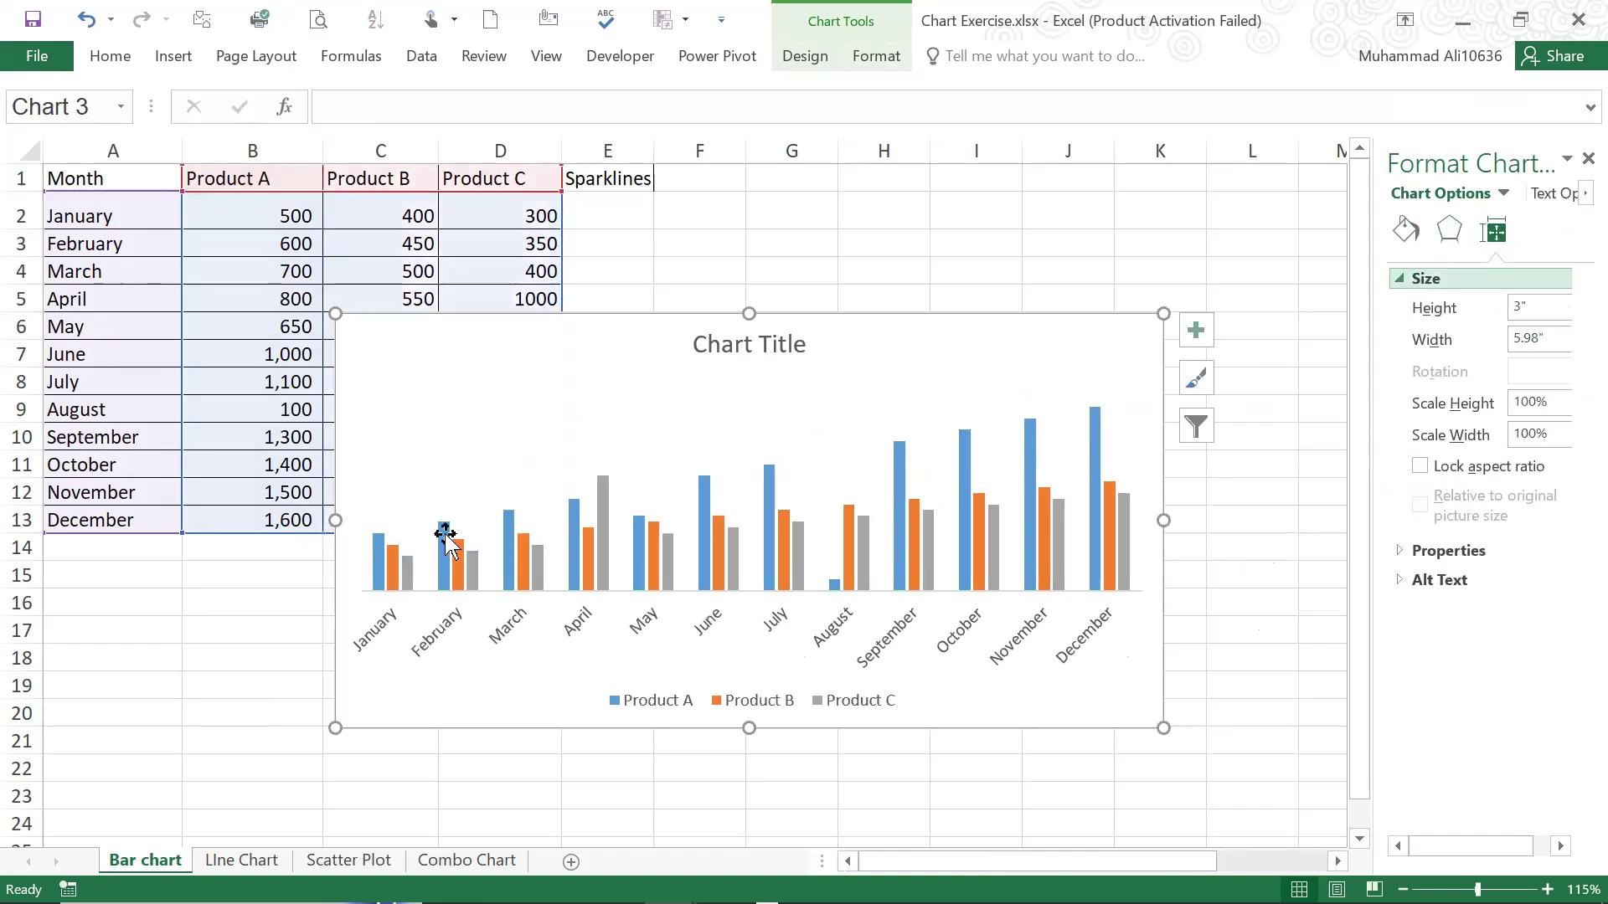
Set the Series Overlap of the Product A columns to 0%
{"action": "left_click", "coordinate": [379, 553]}
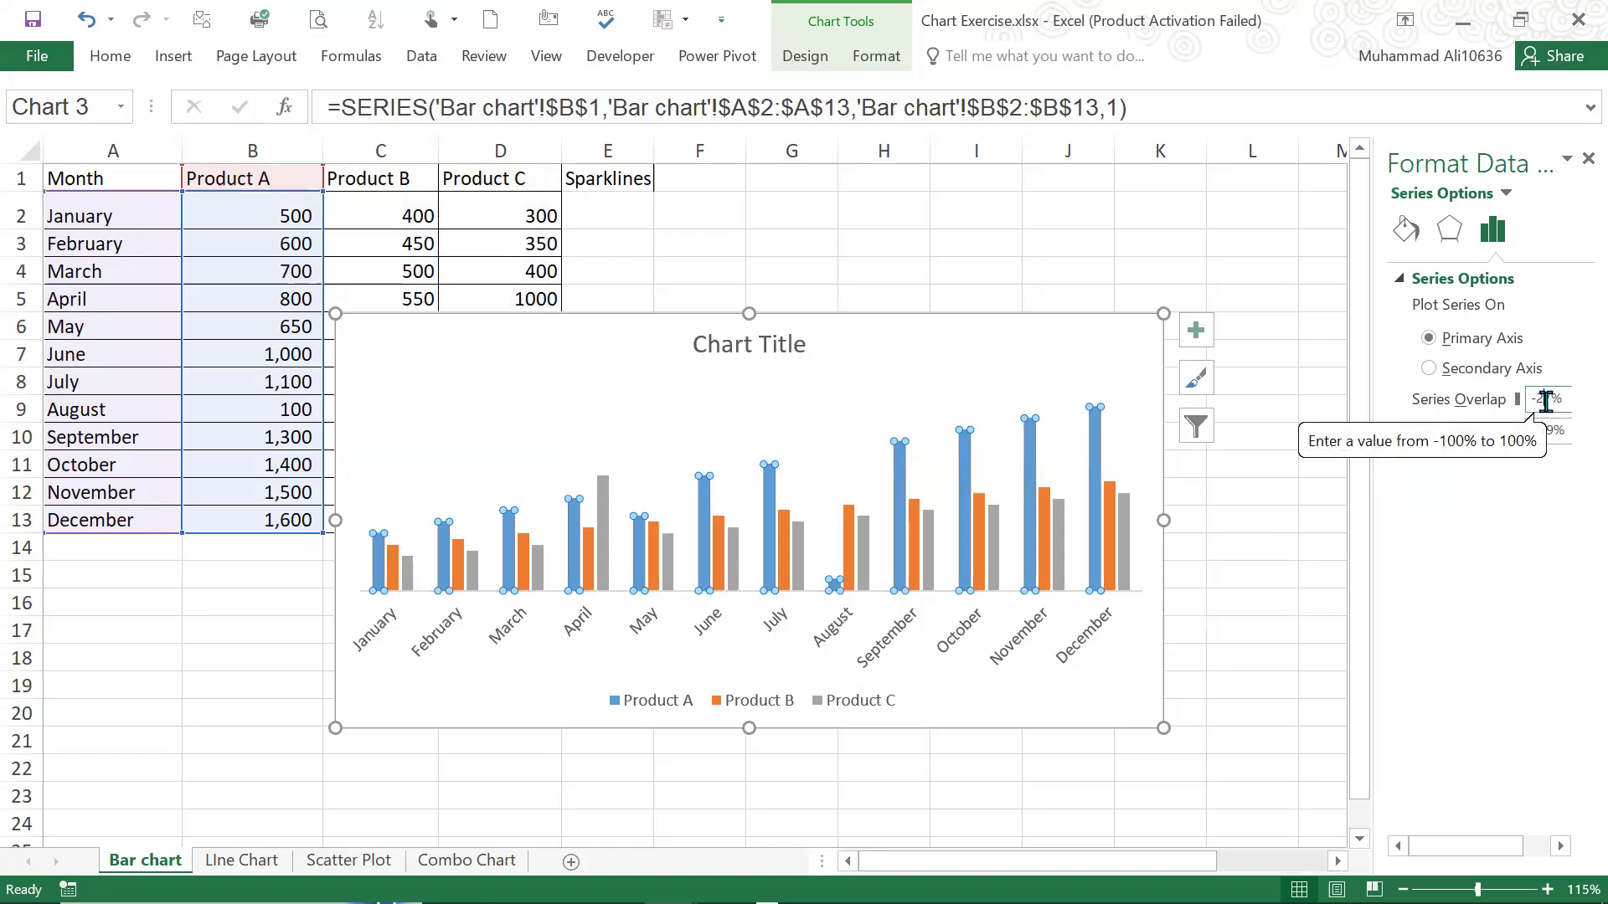
{"action": "left_click_drag", "start_coordinate": [1539, 398], "coordinate": [1551, 399]}
{"action": "type", "text": "0"}
{"action": "key", "text": "Return"}
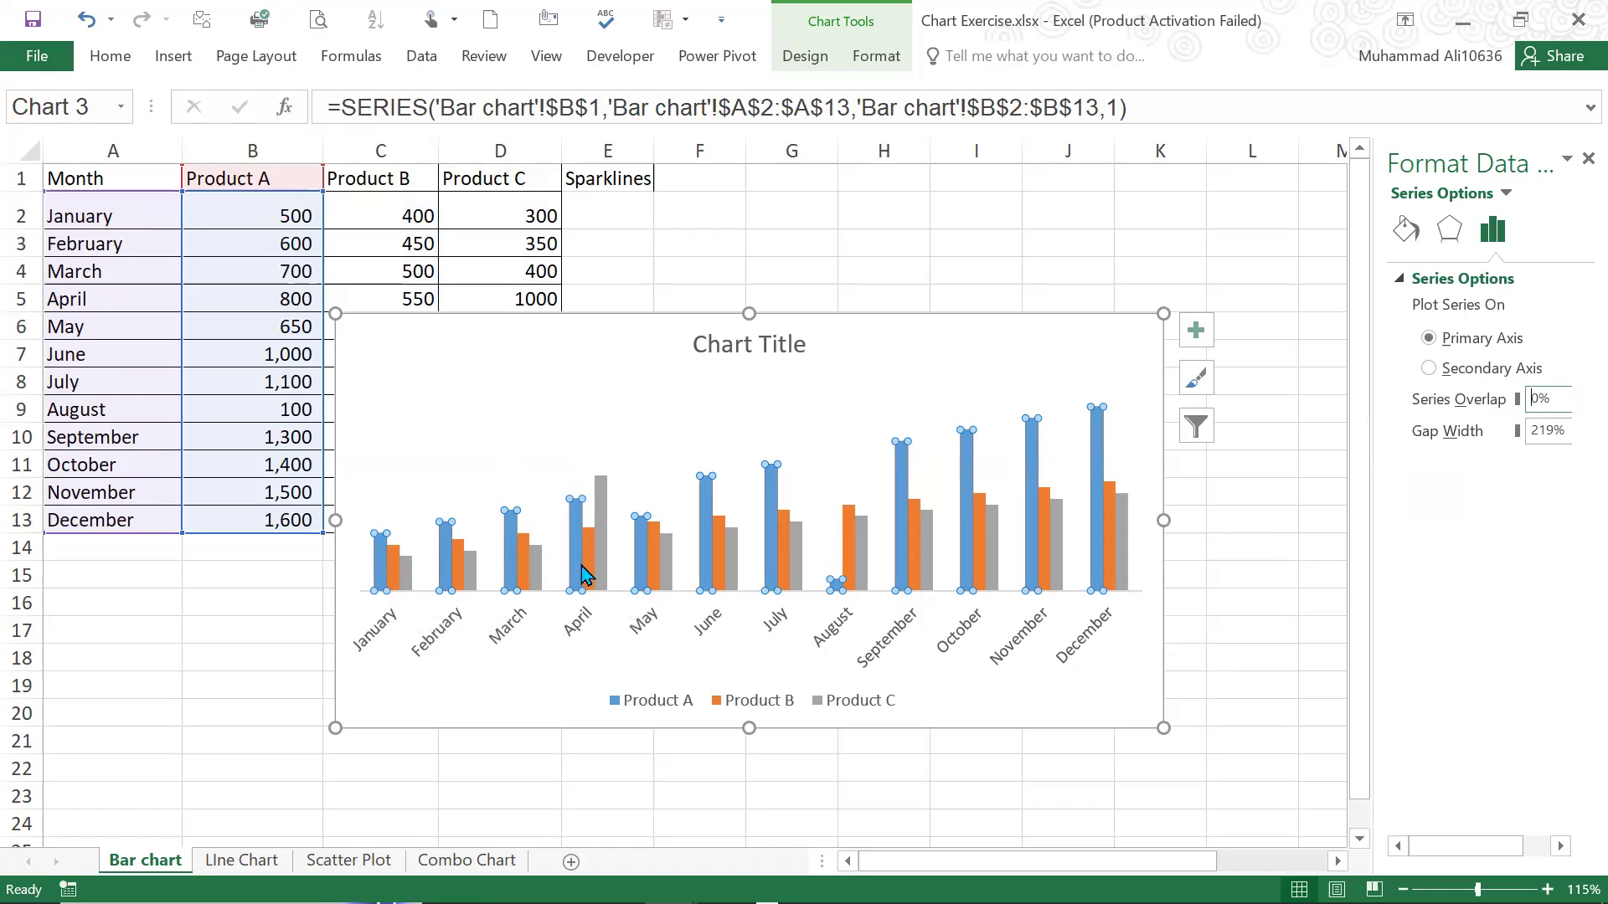
Try a Series Overlap of -100% on the columns and return it to 0%
{"action": "left_click_drag", "start_coordinate": [1553, 401], "coordinate": [1500, 402]}
{"action": "type", "text": "-215"}
{"action": "key", "text": "Return"}
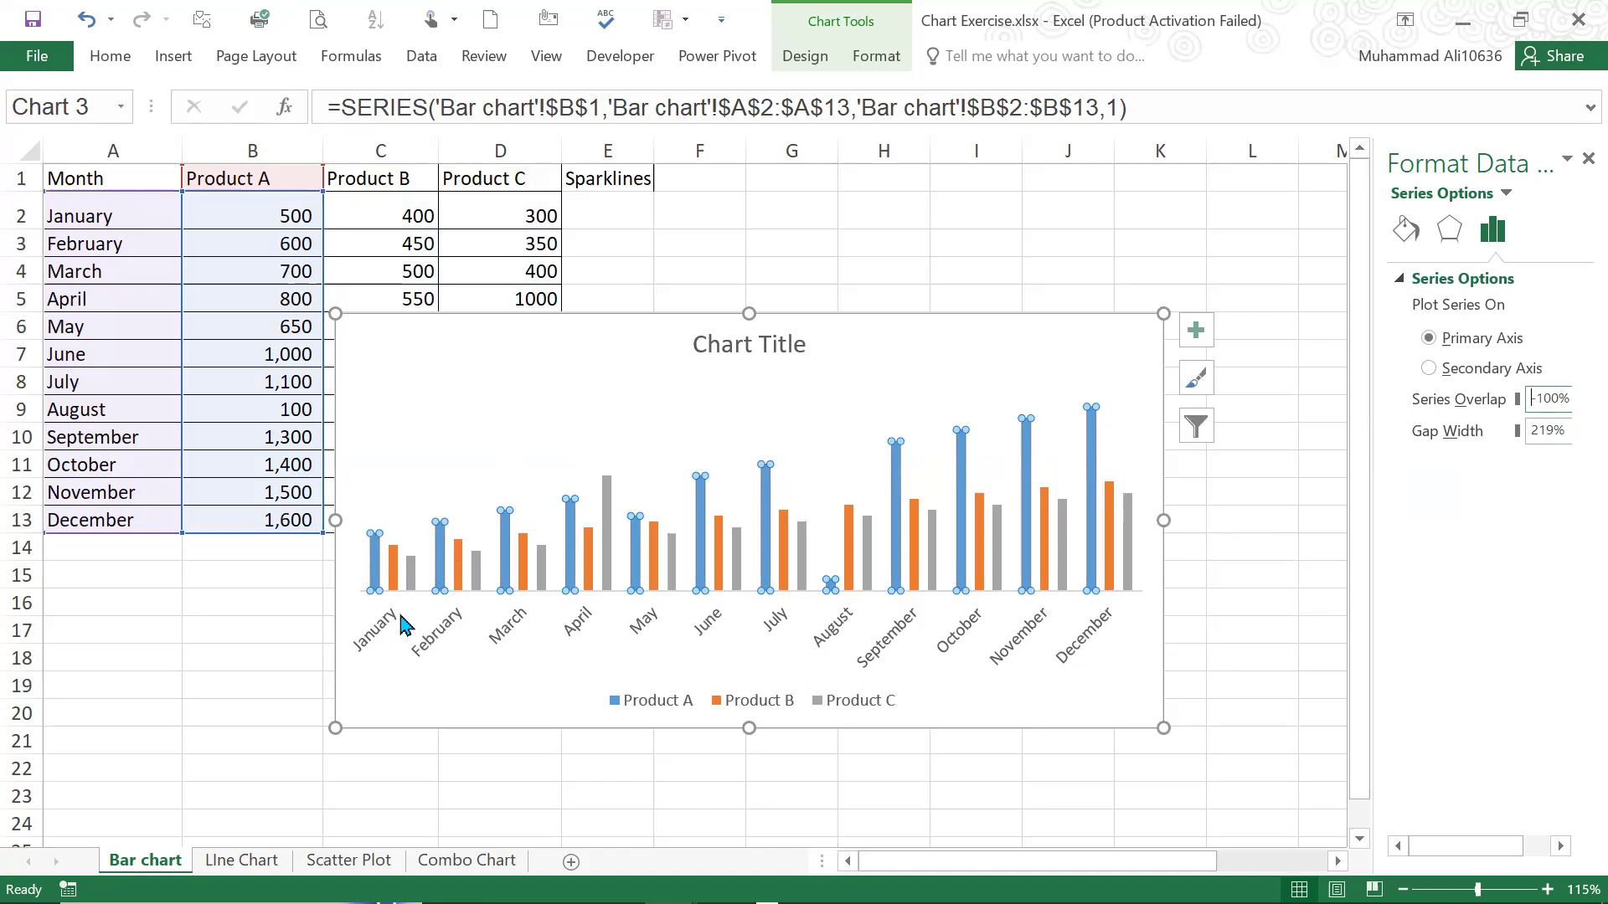
{"action": "left_click_drag", "start_coordinate": [1536, 401], "coordinate": [1563, 398]}
{"action": "type", "text": "0"}
{"action": "key", "text": "Return"}
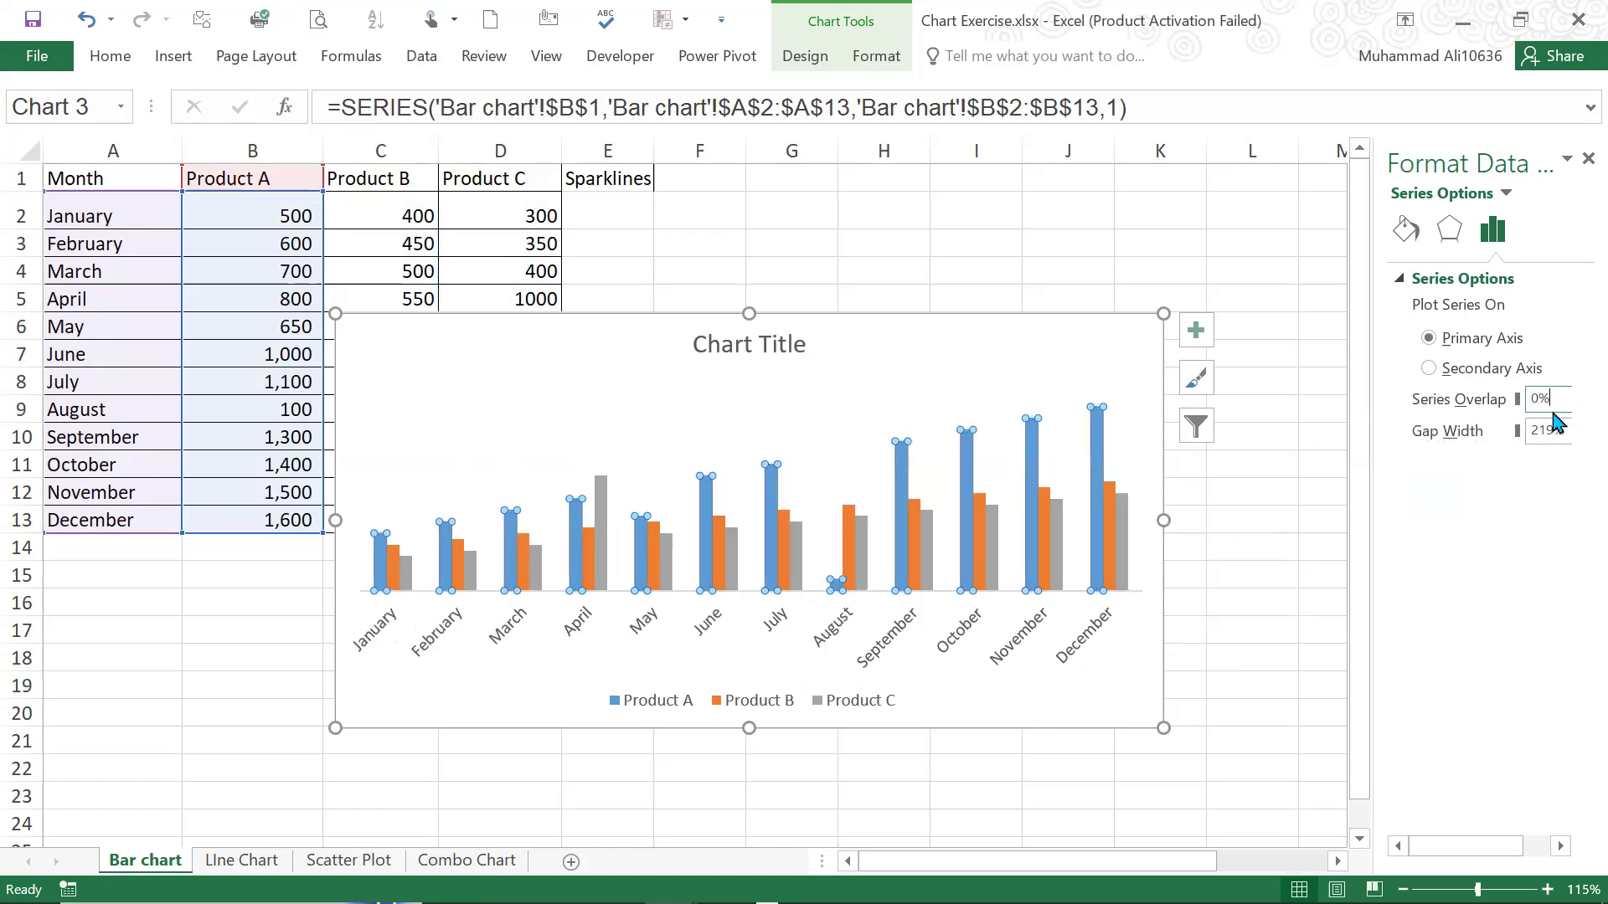
Try a Series Overlap of -20% and widen the column spacing further with -100%
{"action": "left_click_drag", "start_coordinate": [1541, 400], "coordinate": [1520, 402]}
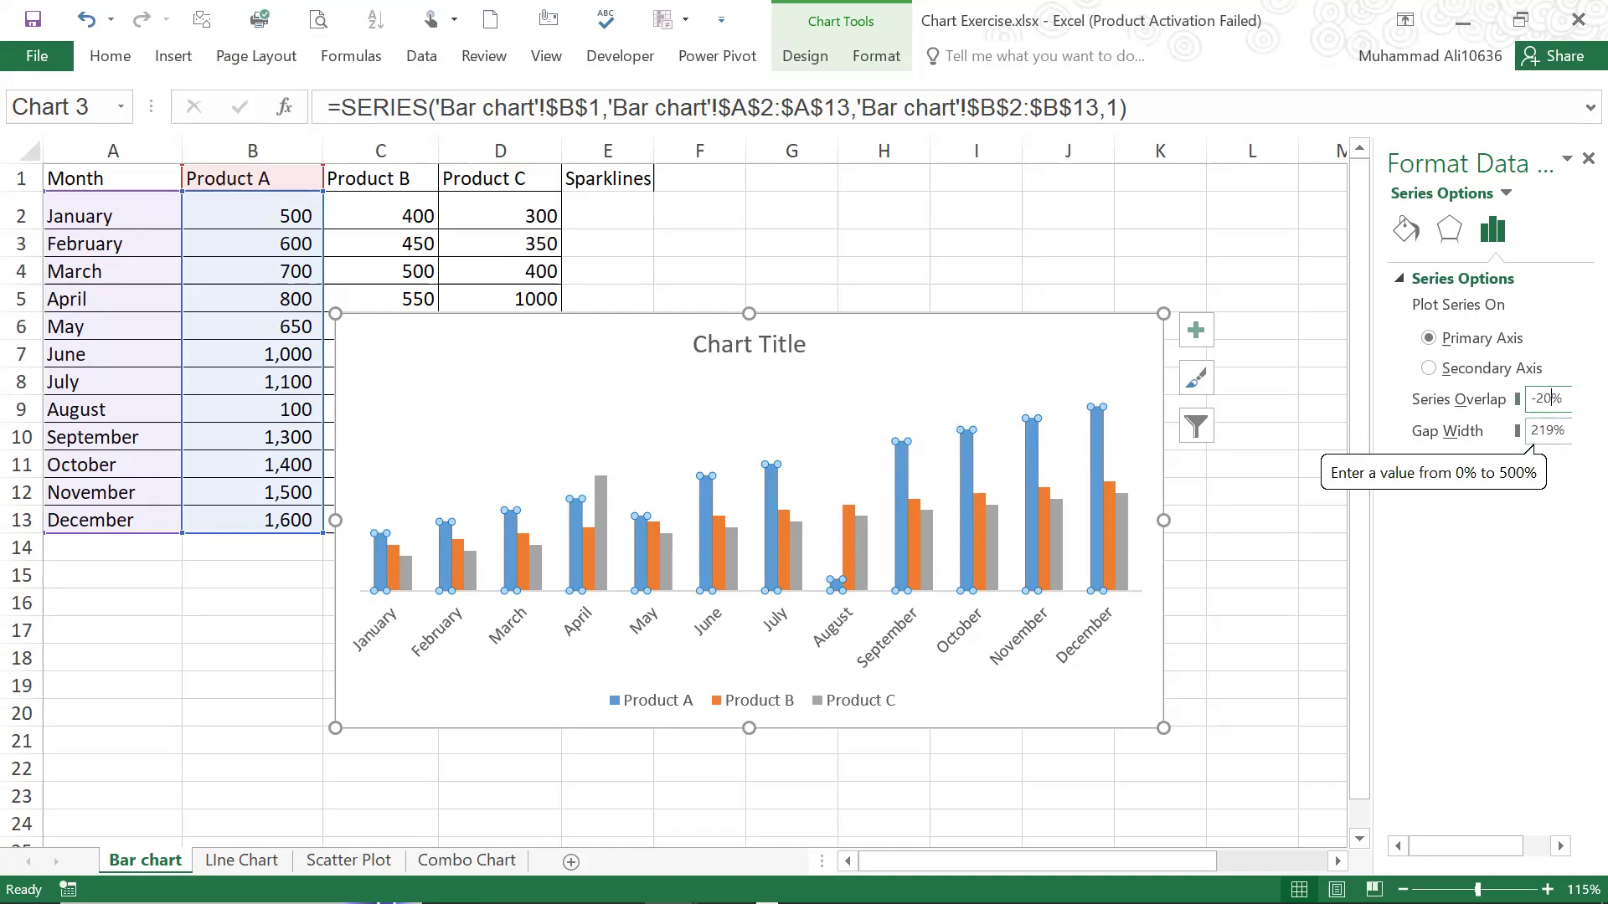
{"action": "left_click_drag", "start_coordinate": [1561, 399], "coordinate": [1535, 399]}
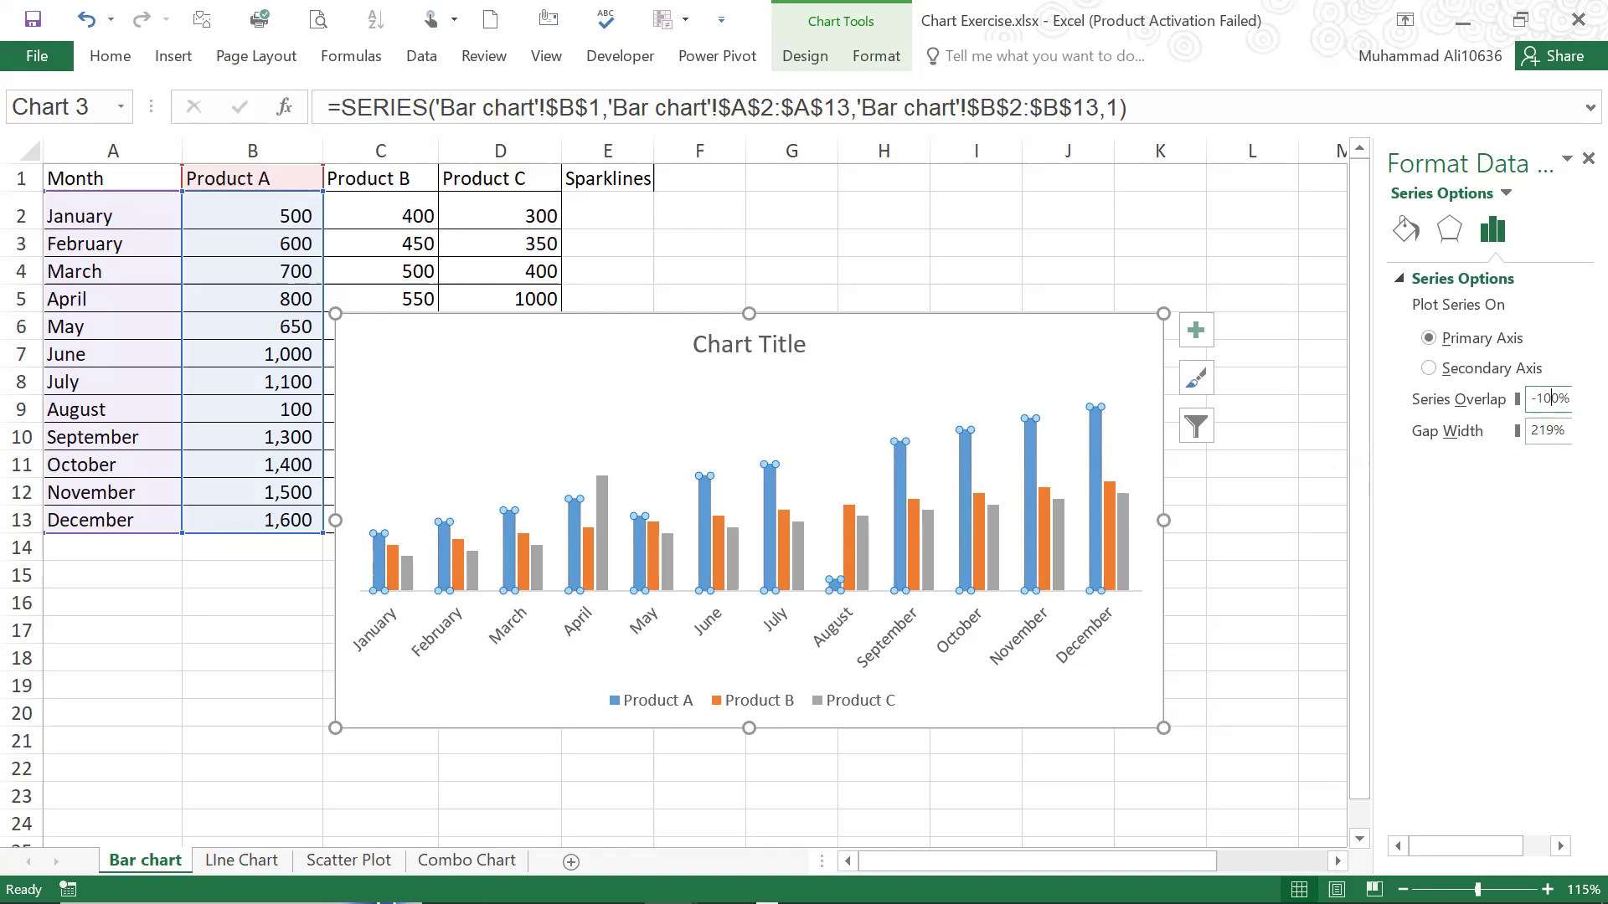
{"action": "key", "text": "Return"}
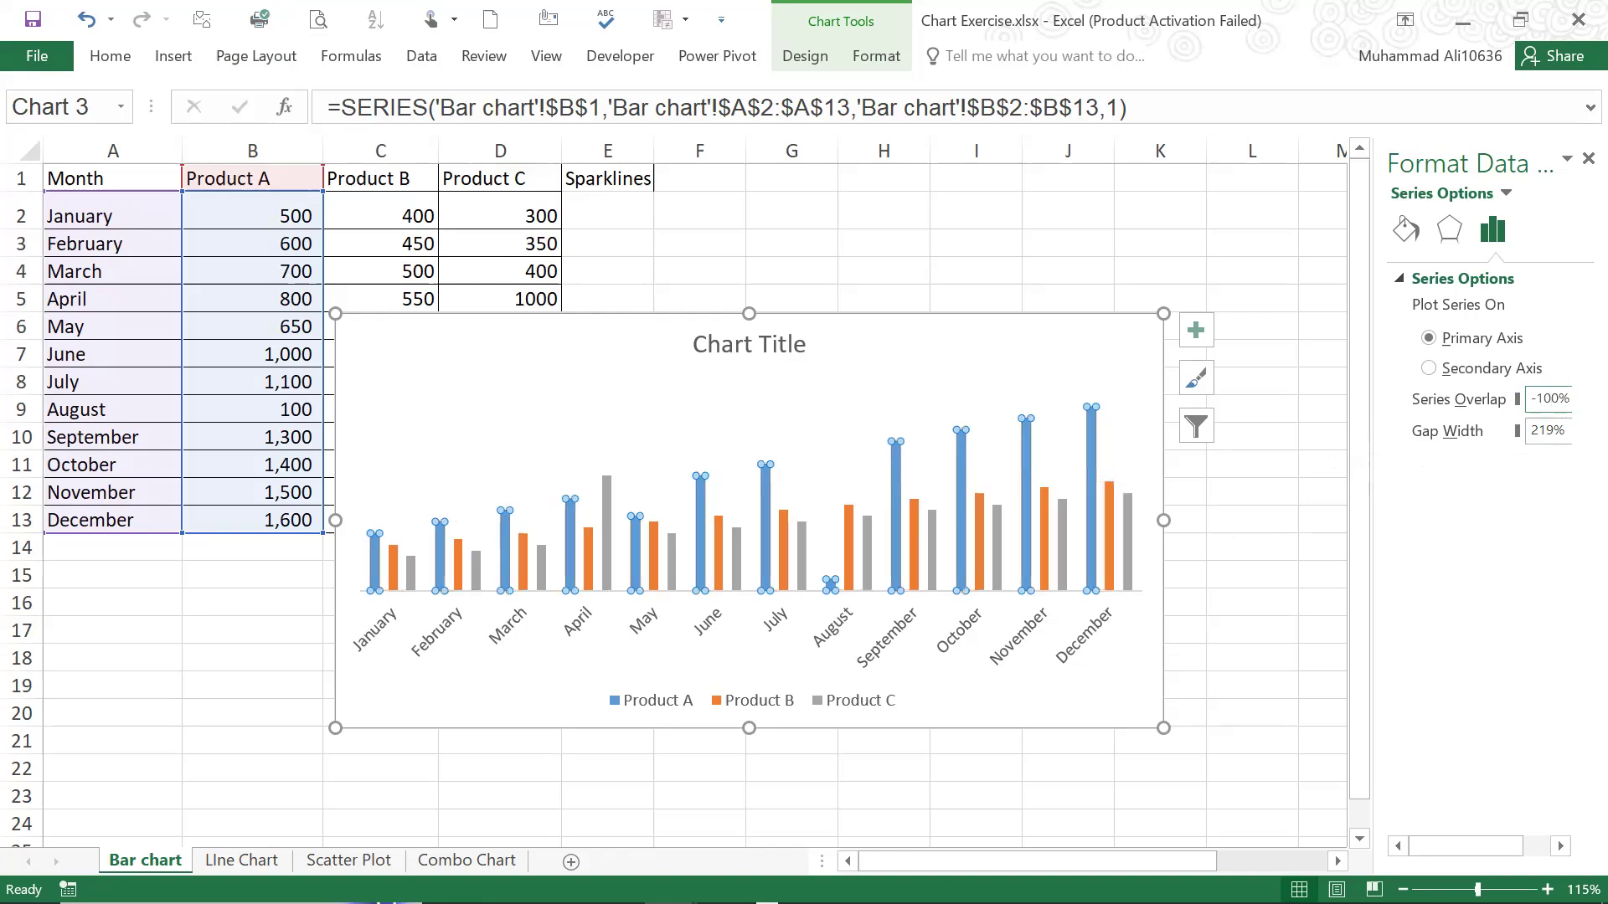
Try a Gap Width of 50% between the month groups and reduce it to 20%
{"action": "left_click", "coordinate": [1531, 430]}
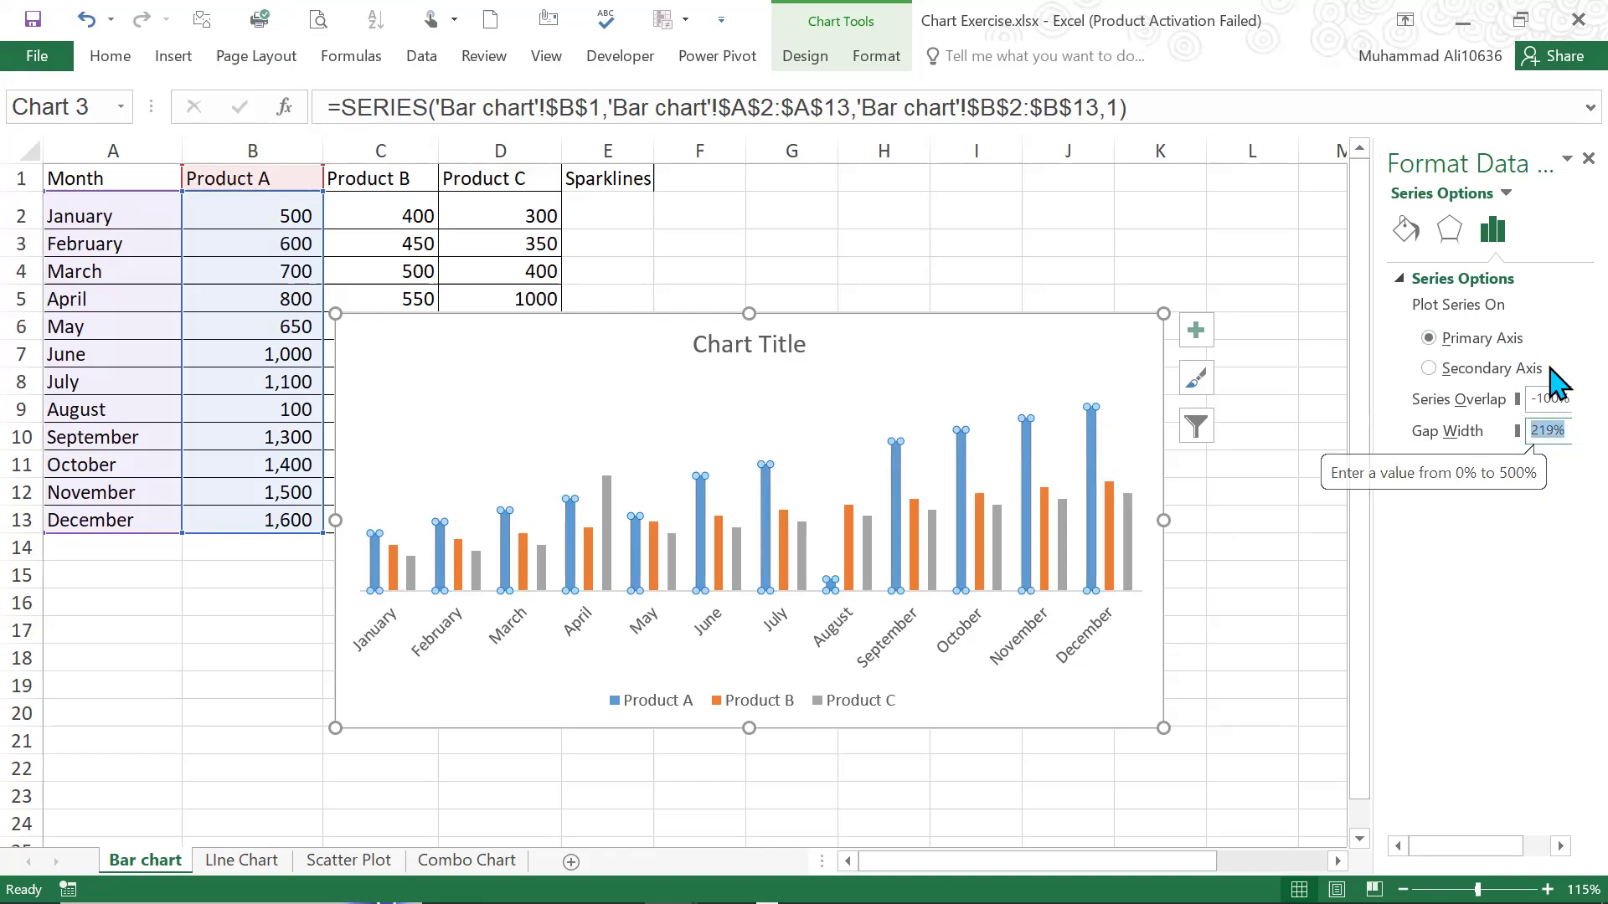
{"action": "type", "text": "50"}
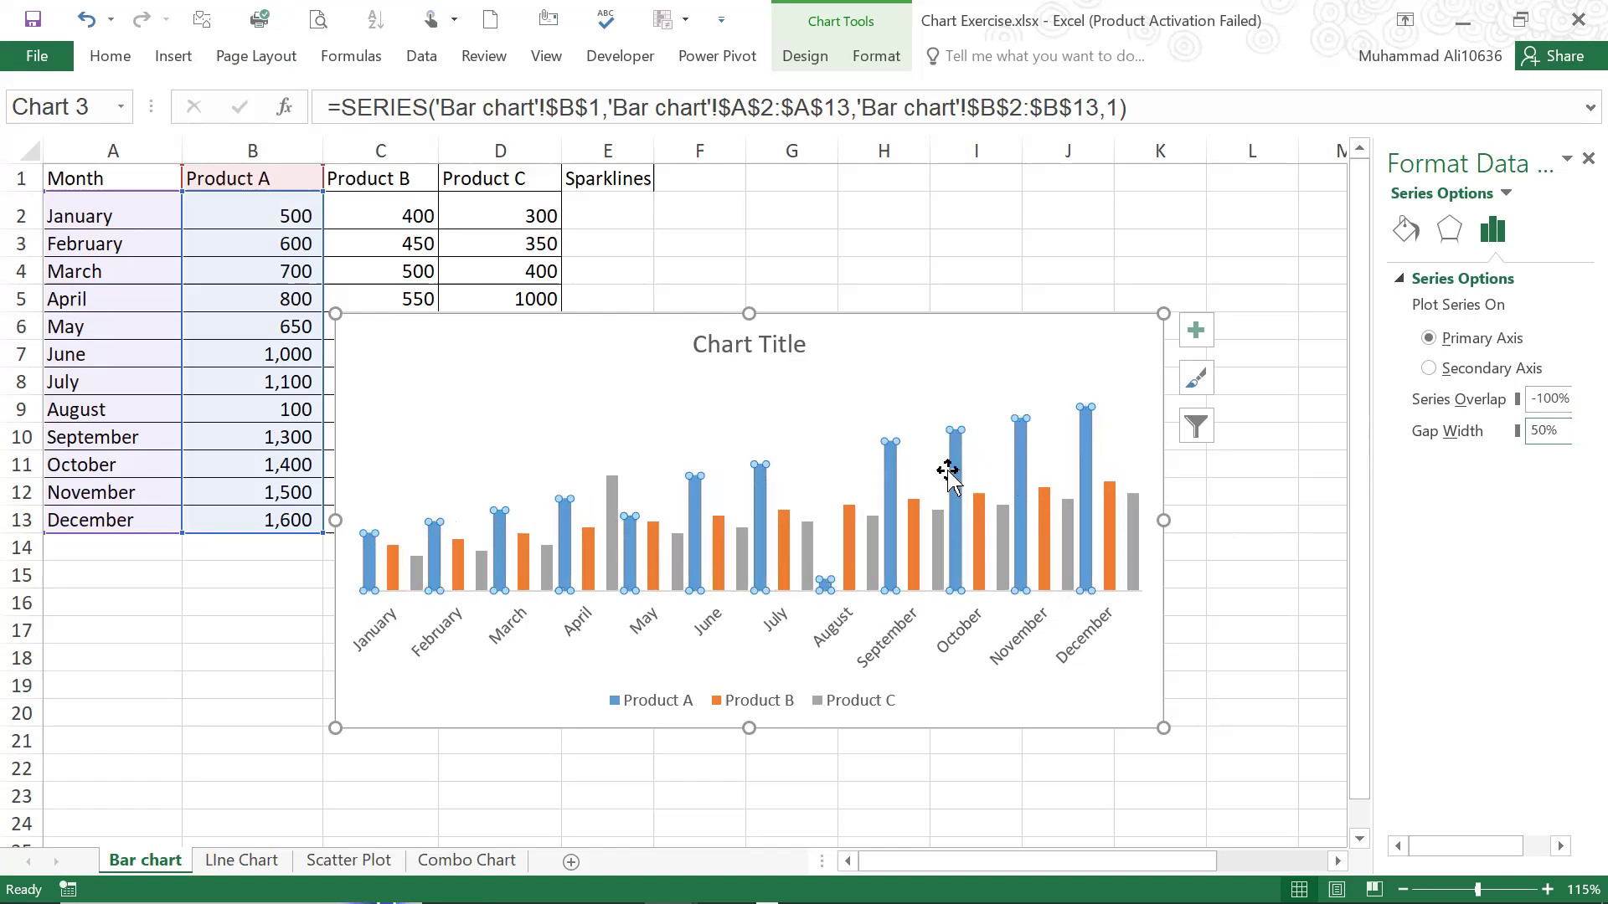
{"action": "double_click", "coordinate": [1538, 431]}
{"action": "type", "text": "20"}
{"action": "key", "text": "Return"}
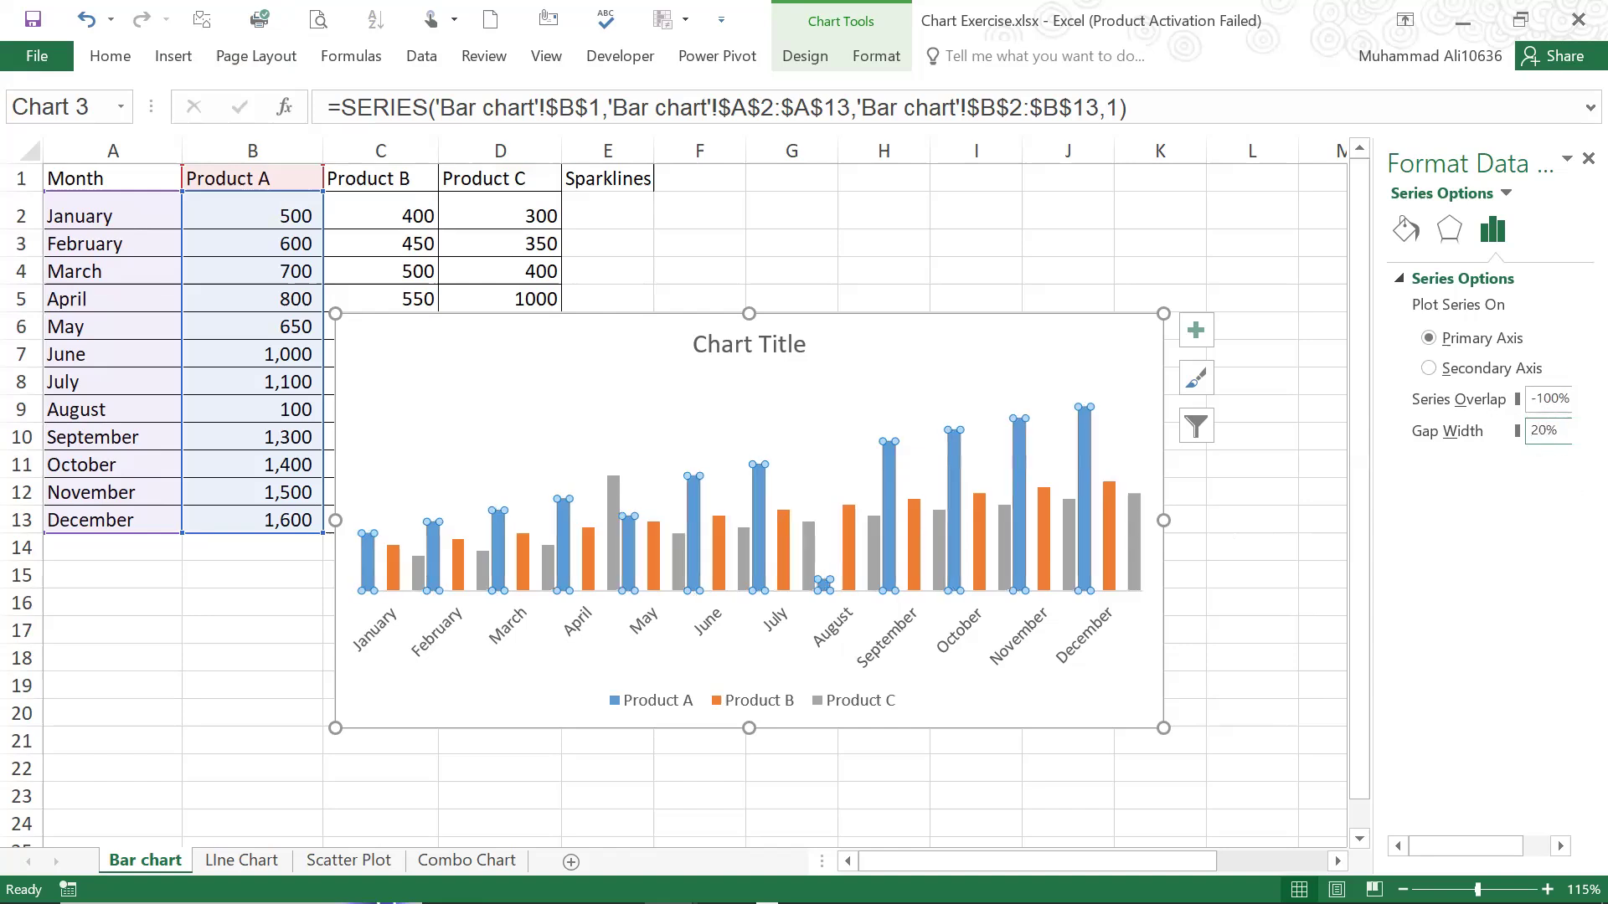
Set the Series Overlap to -50% and the Gap Width to 50% for the chart's columns
{"action": "left_click", "coordinate": [1539, 400]}
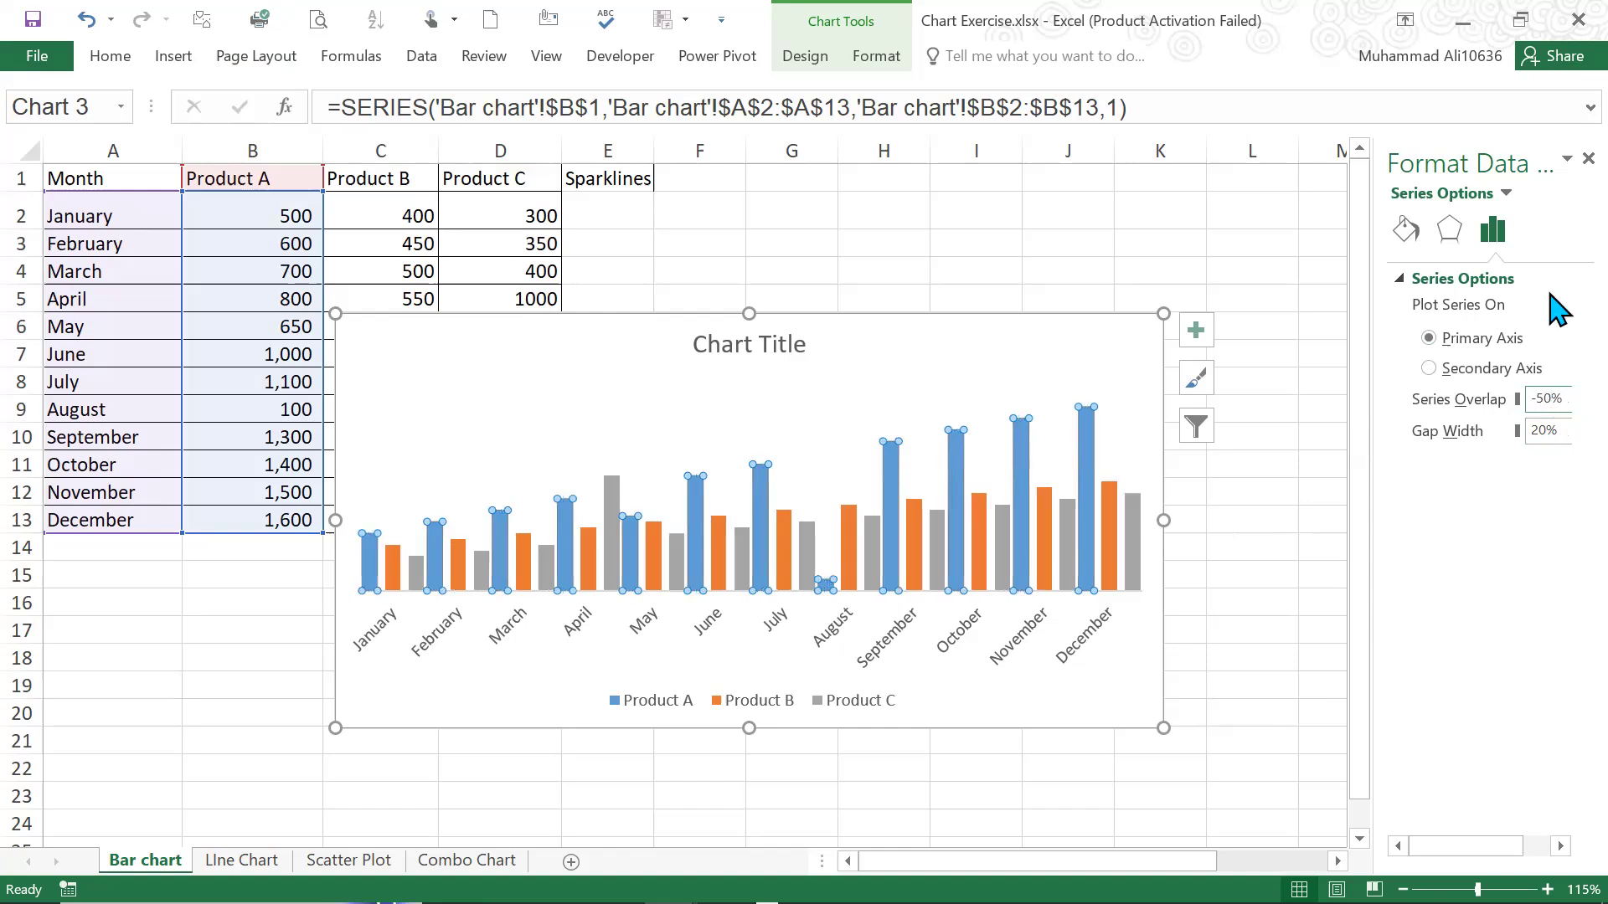
{"action": "double_click", "coordinate": [1546, 432]}
{"action": "key", "text": "Return"}
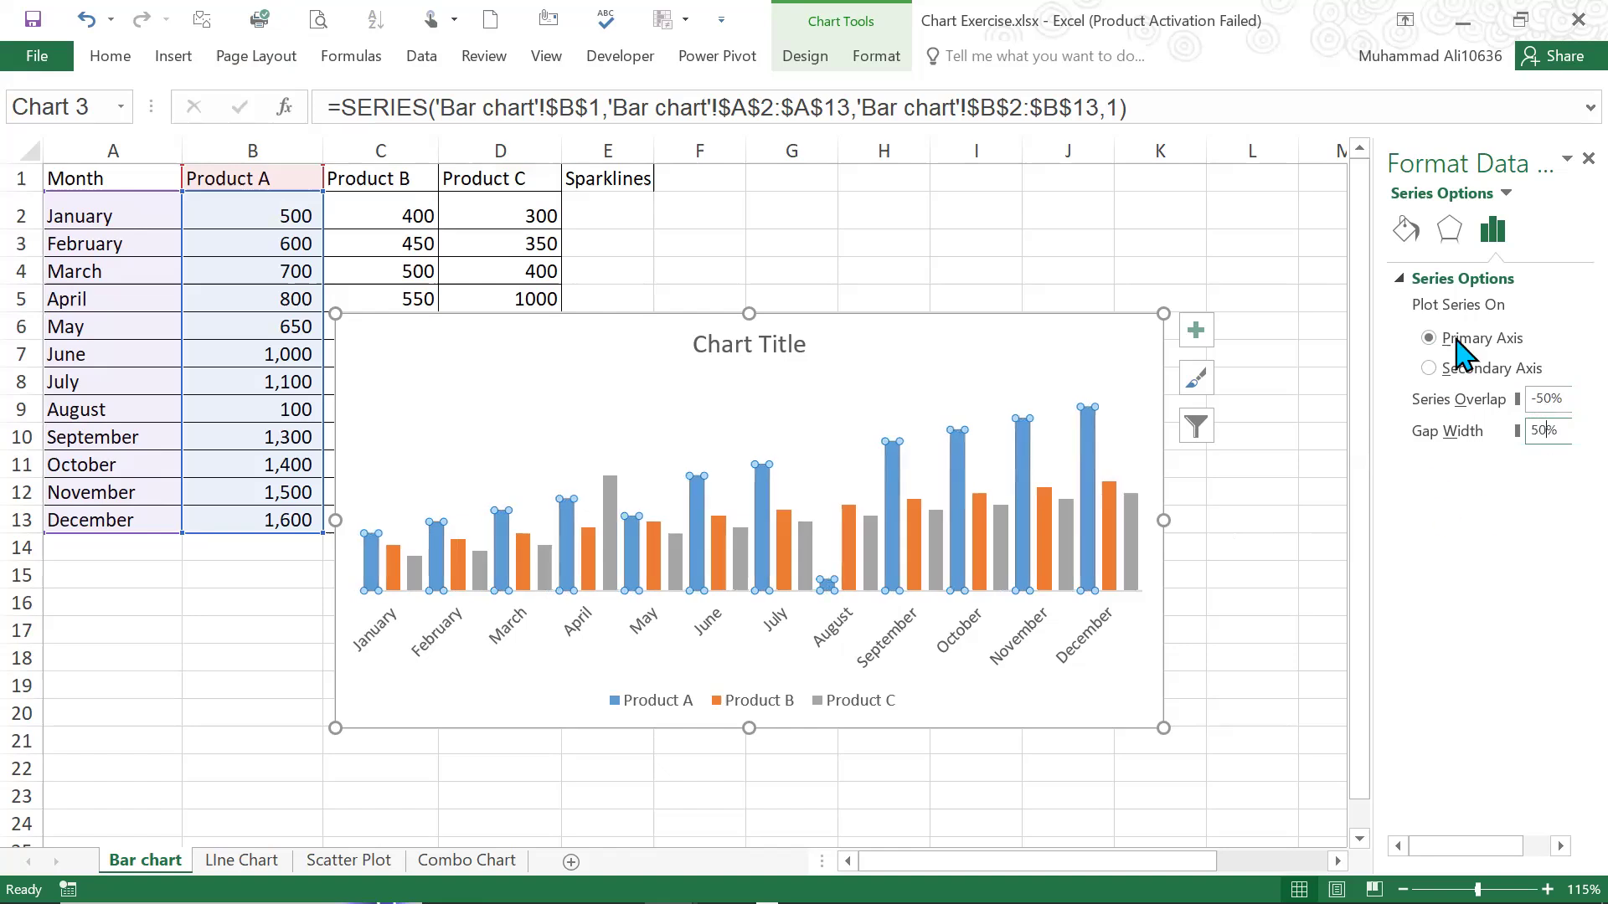
Apply the first preset in the Bevel group as the top bevel of the Product A columns
{"action": "left_click", "coordinate": [919, 358]}
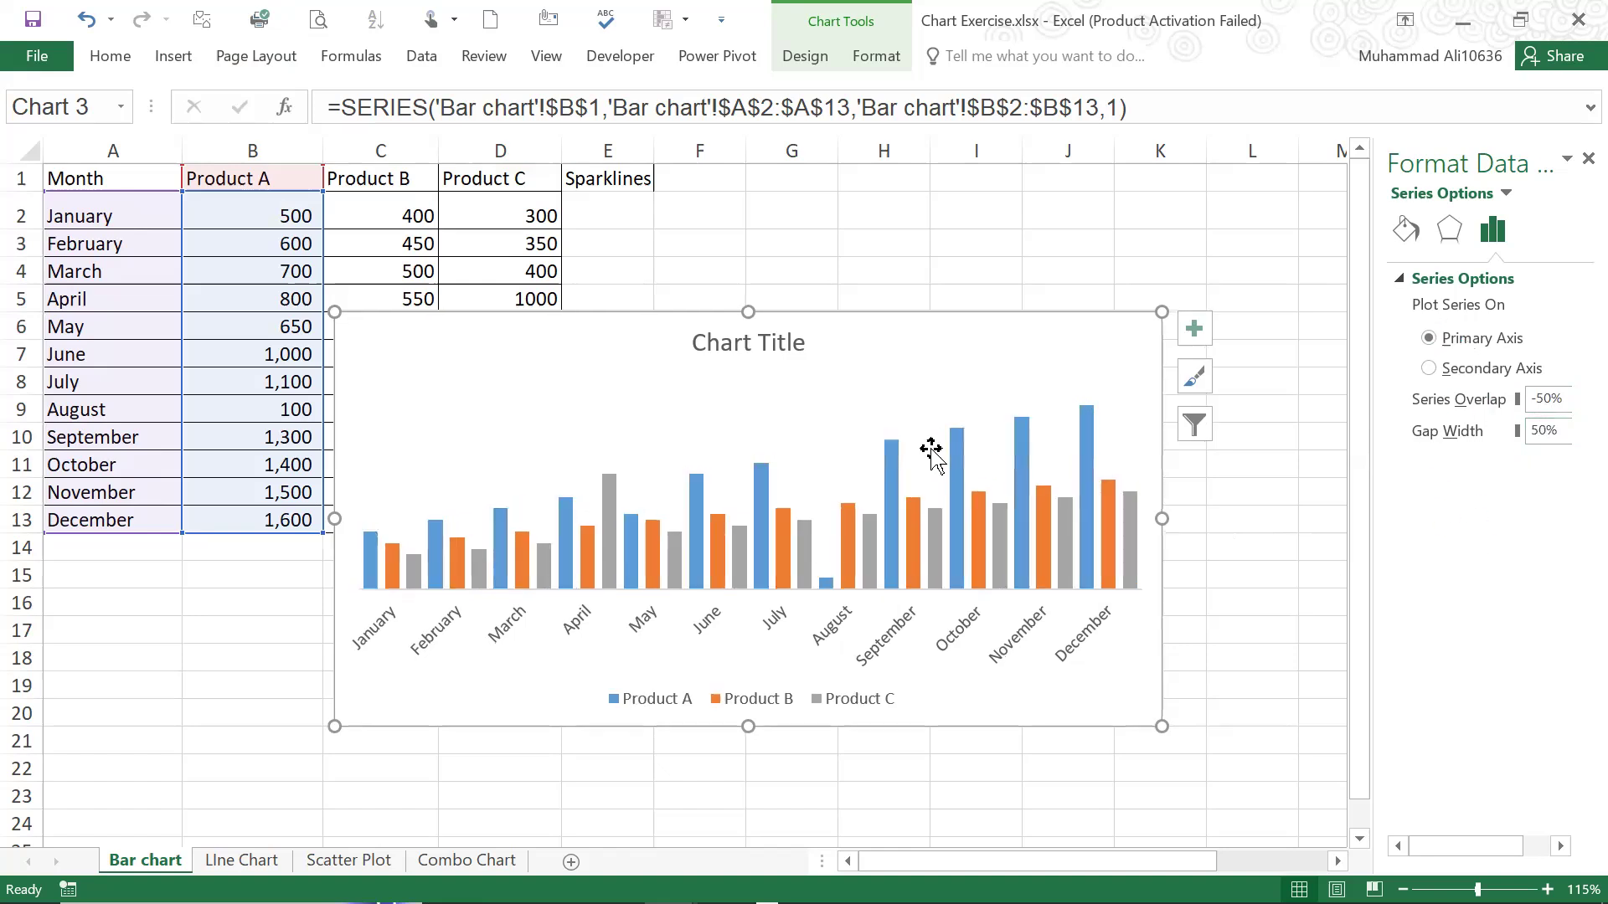
{"action": "left_click", "coordinate": [914, 515]}
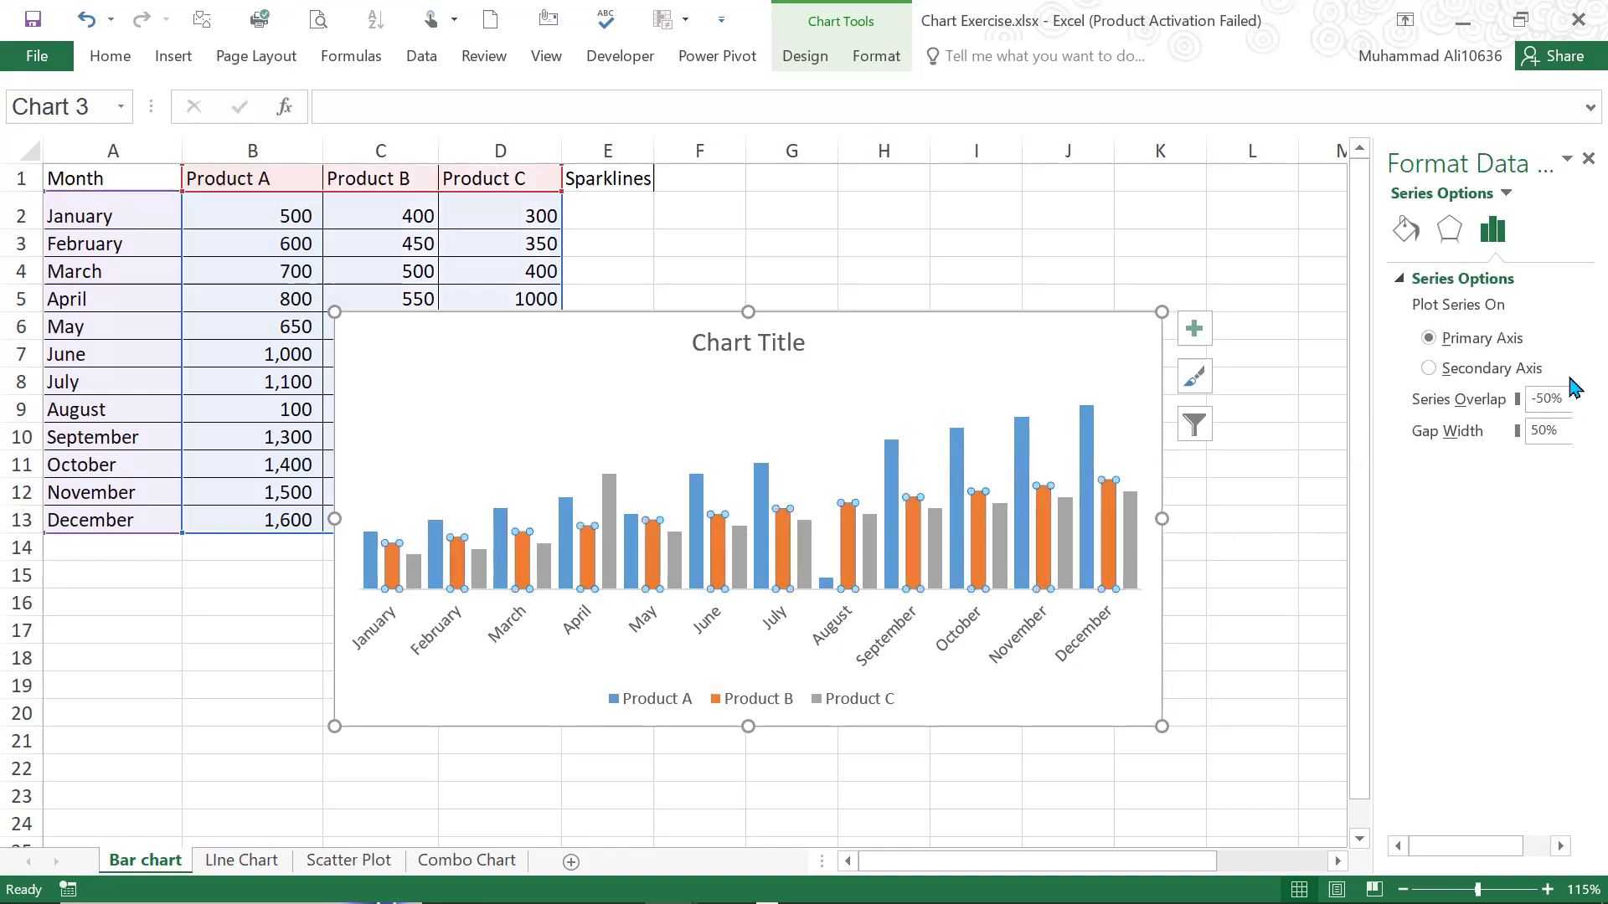
{"action": "left_click", "coordinate": [870, 553]}
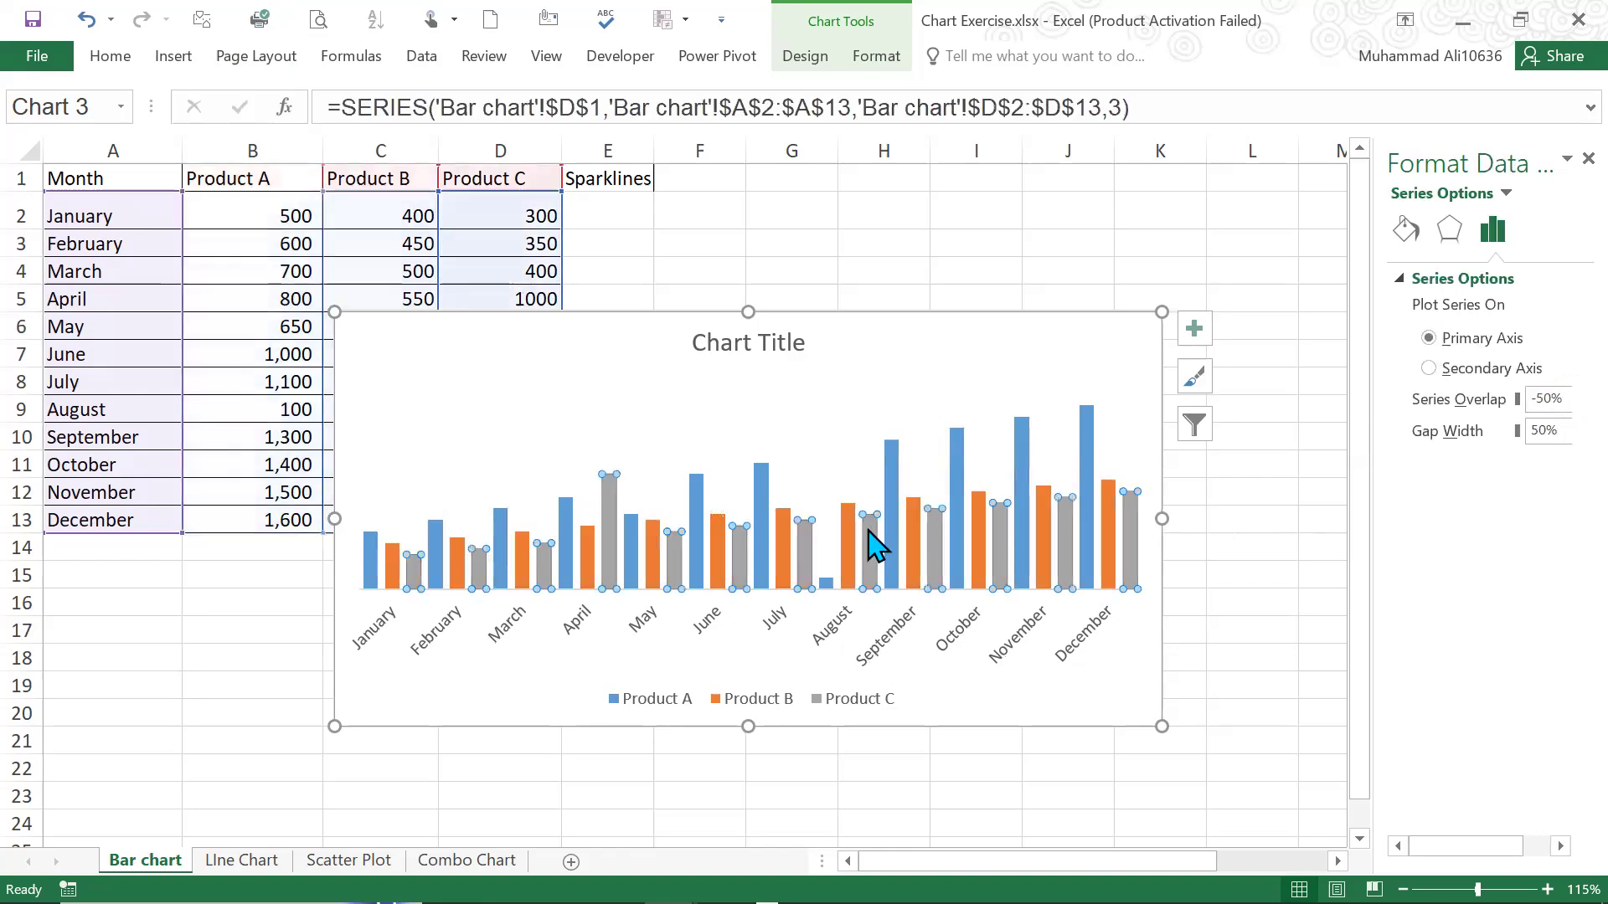
{"action": "left_click", "coordinate": [898, 472]}
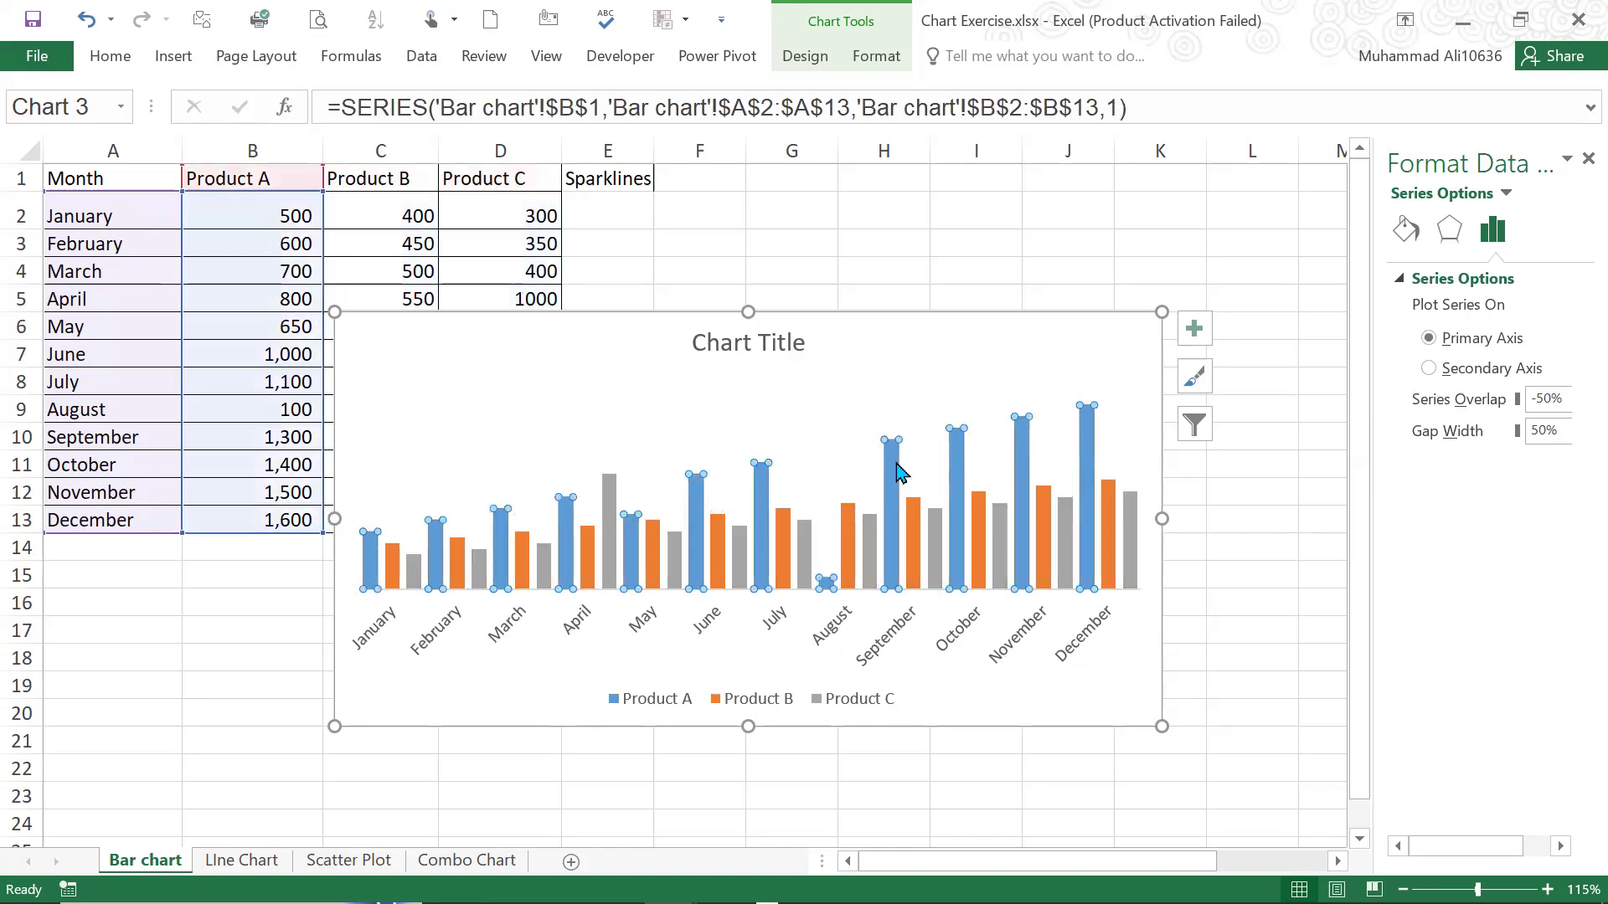
{"action": "left_click", "coordinate": [1460, 242]}
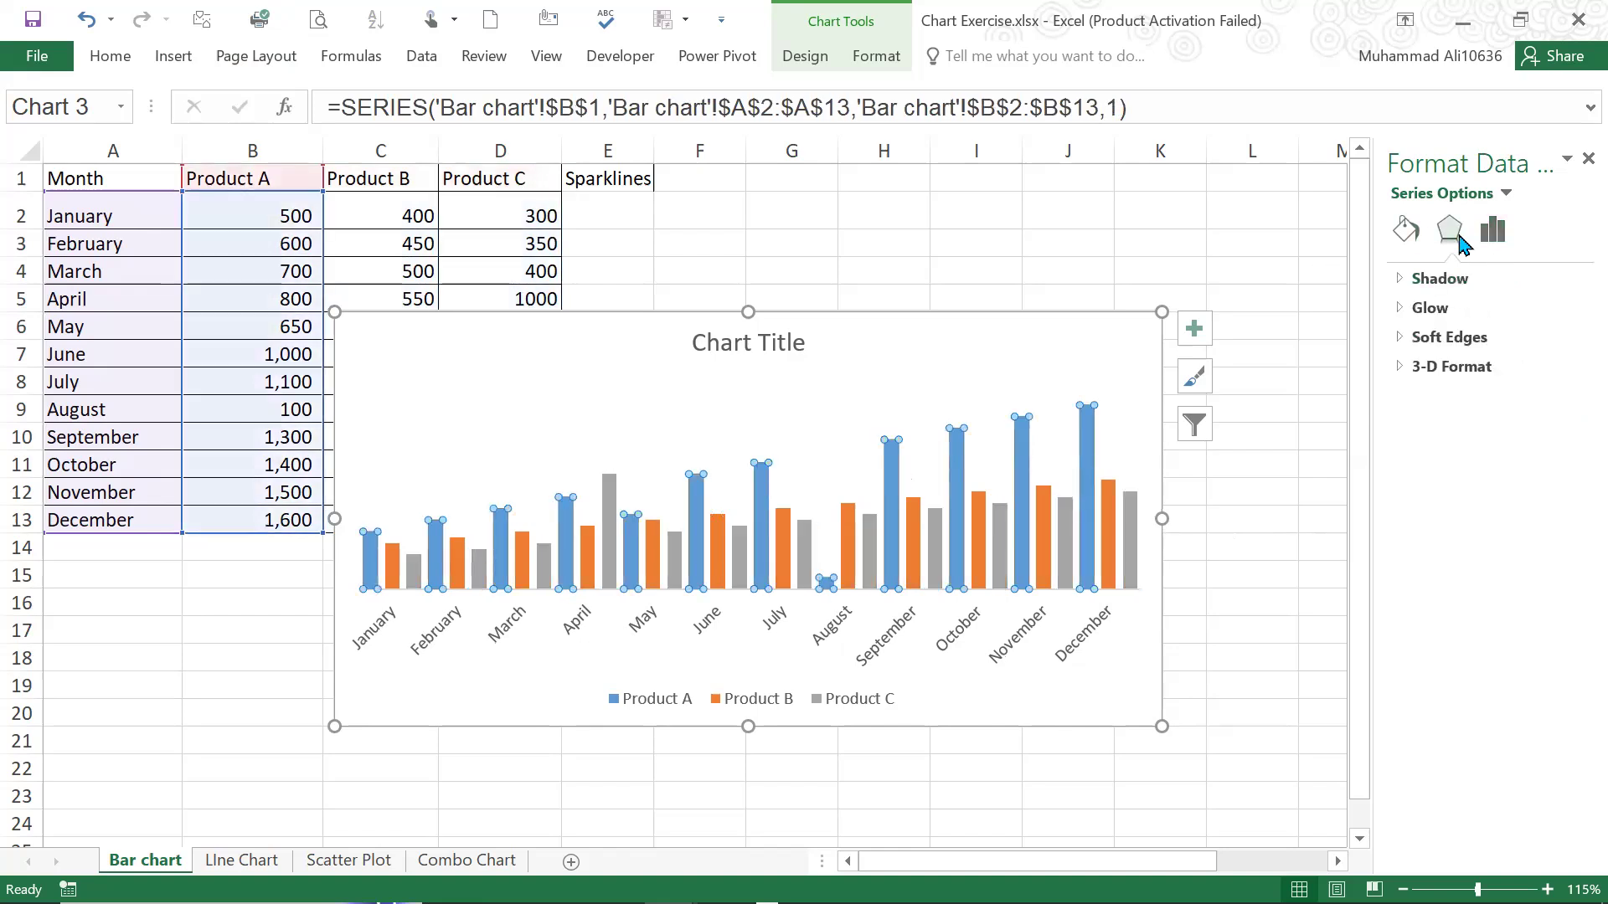
{"action": "left_click", "coordinate": [1394, 369]}
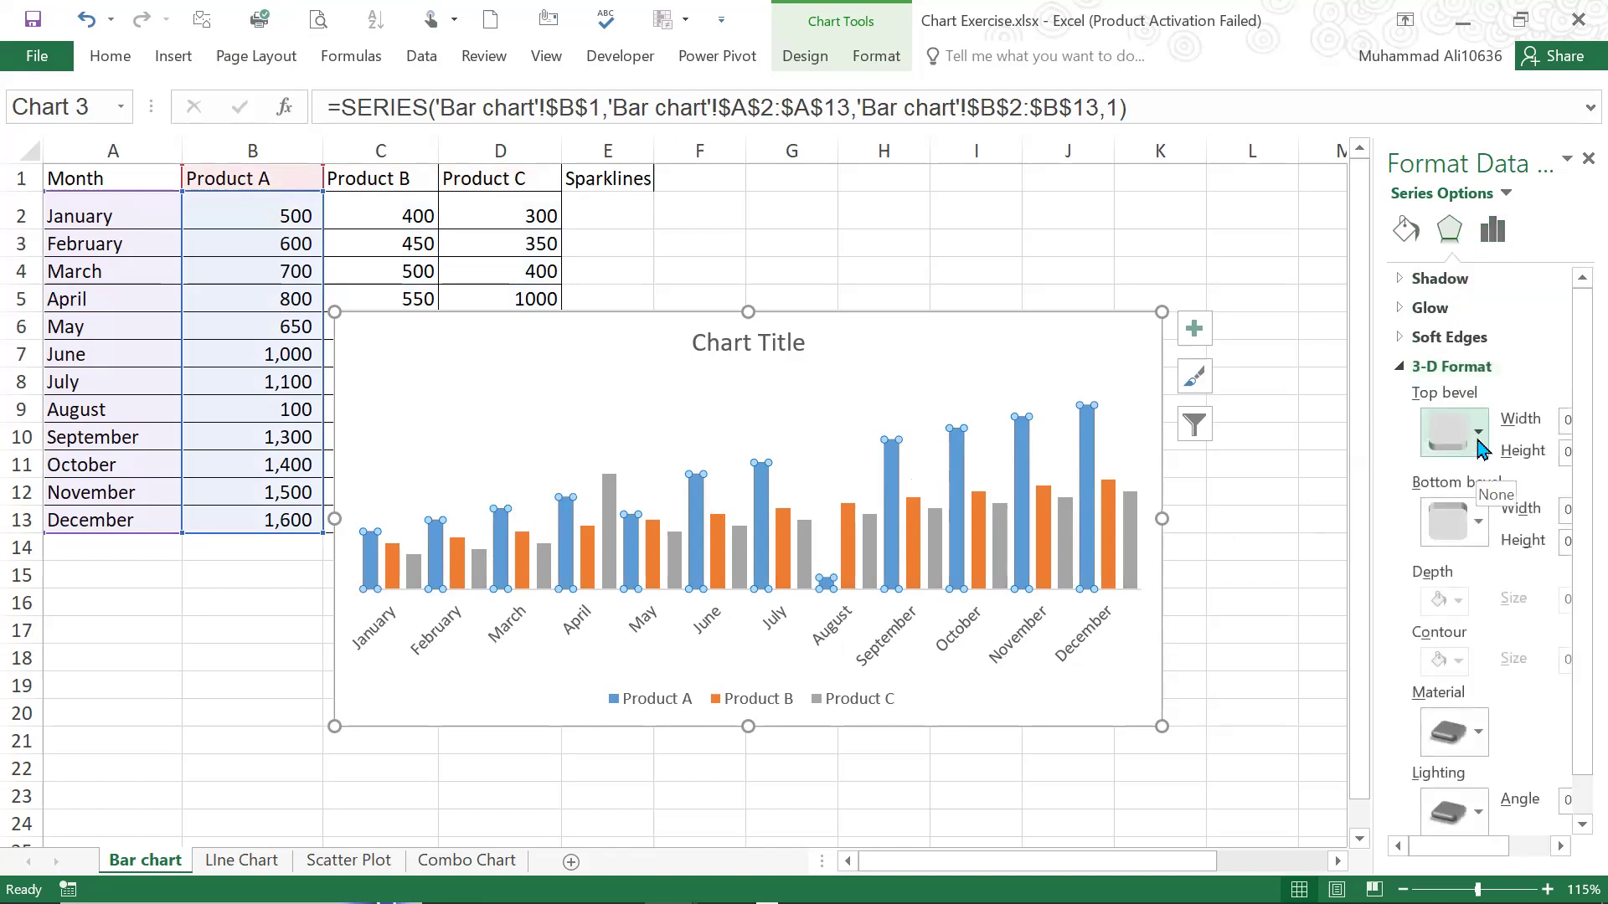
{"action": "left_click", "coordinate": [1479, 441]}
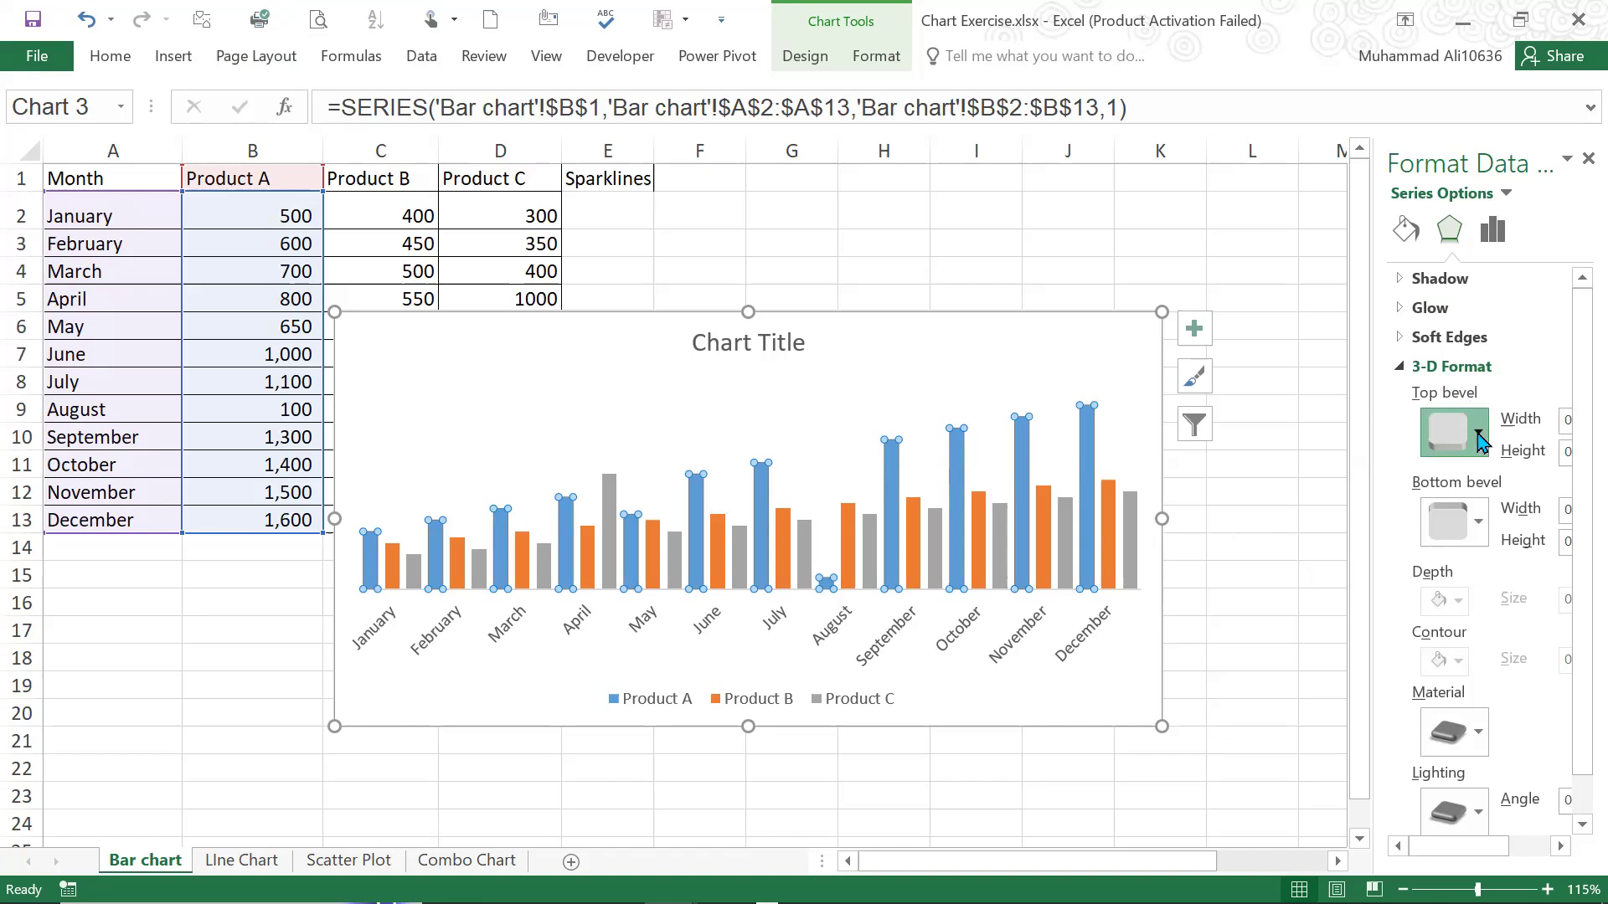
{"action": "left_click", "coordinate": [1480, 441]}
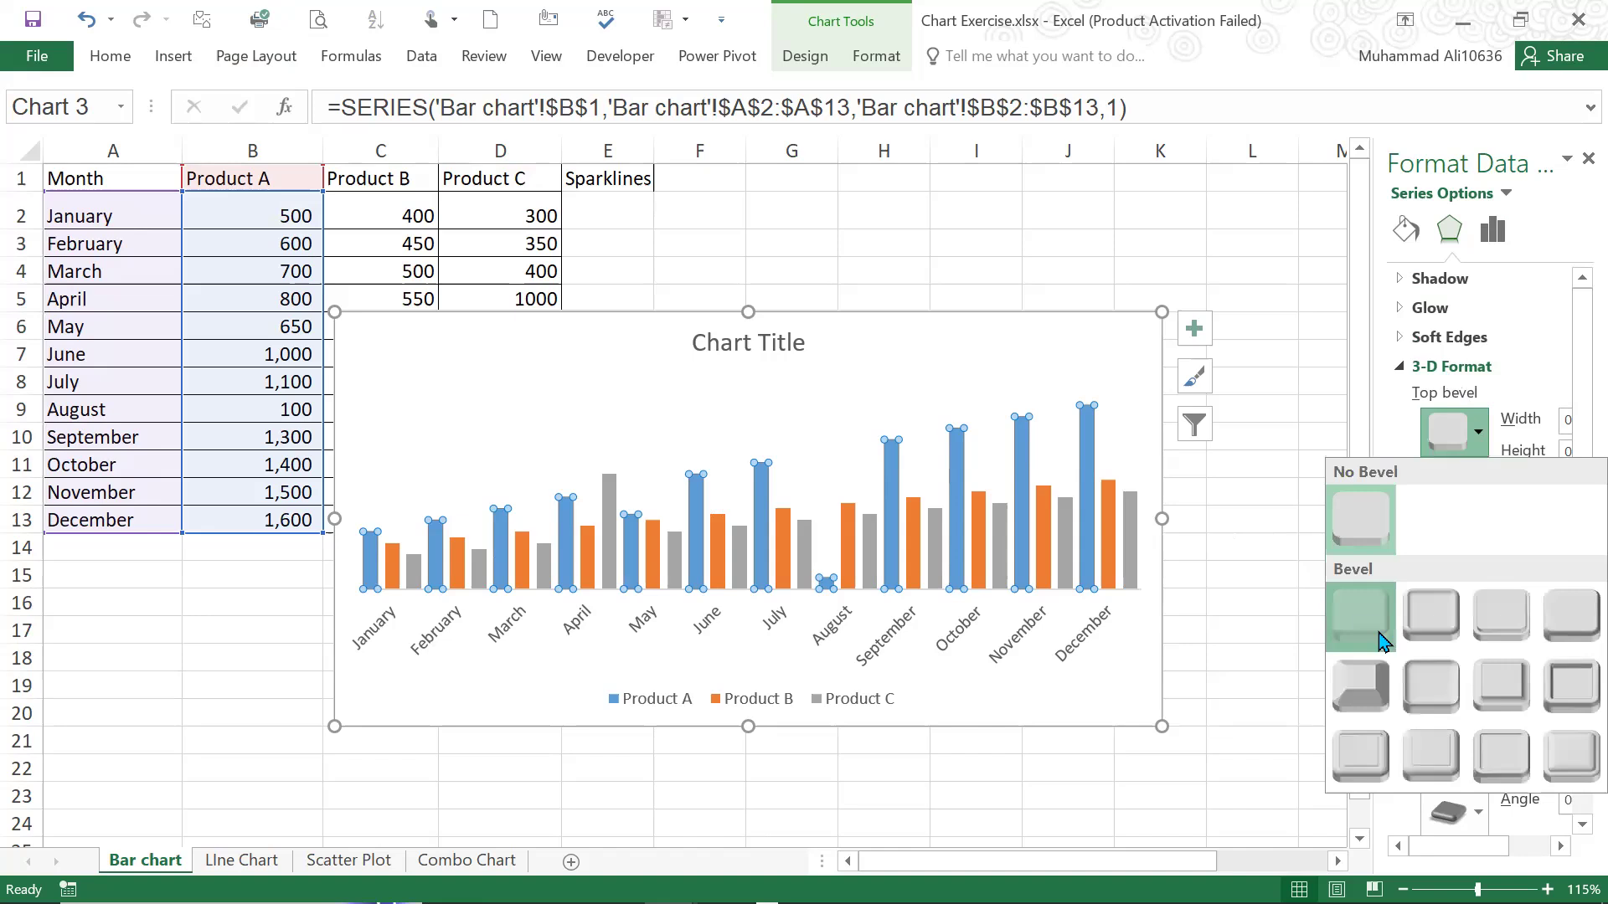
{"action": "left_click", "coordinate": [1379, 629]}
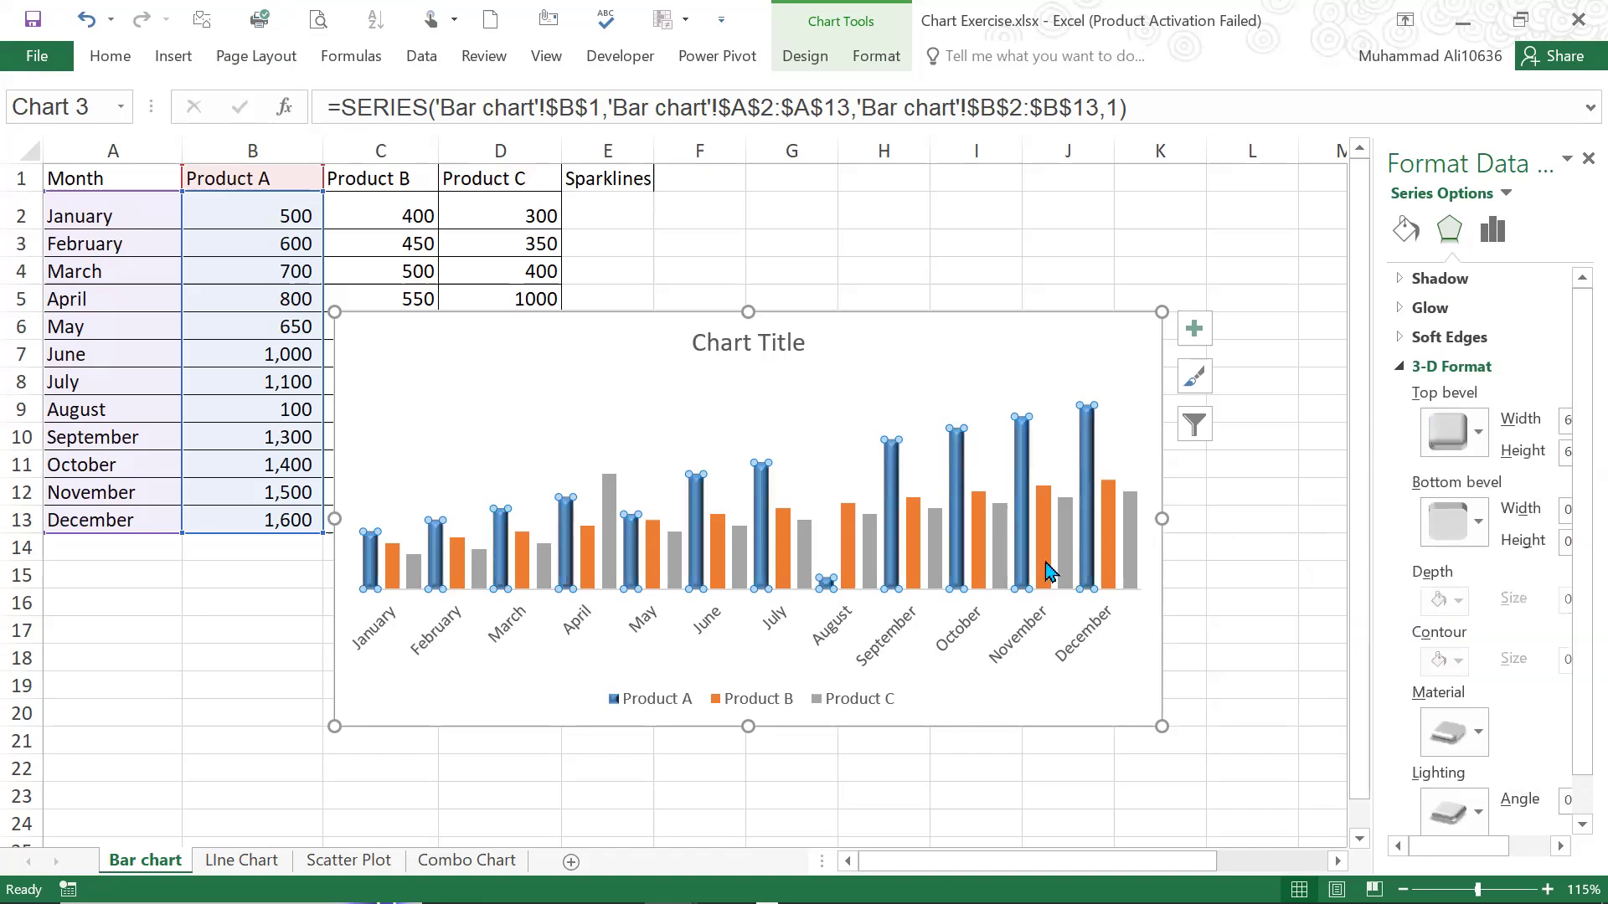
Apply the same first top bevel preset to the Product B and Product C columns
{"action": "left_click", "coordinate": [1043, 534]}
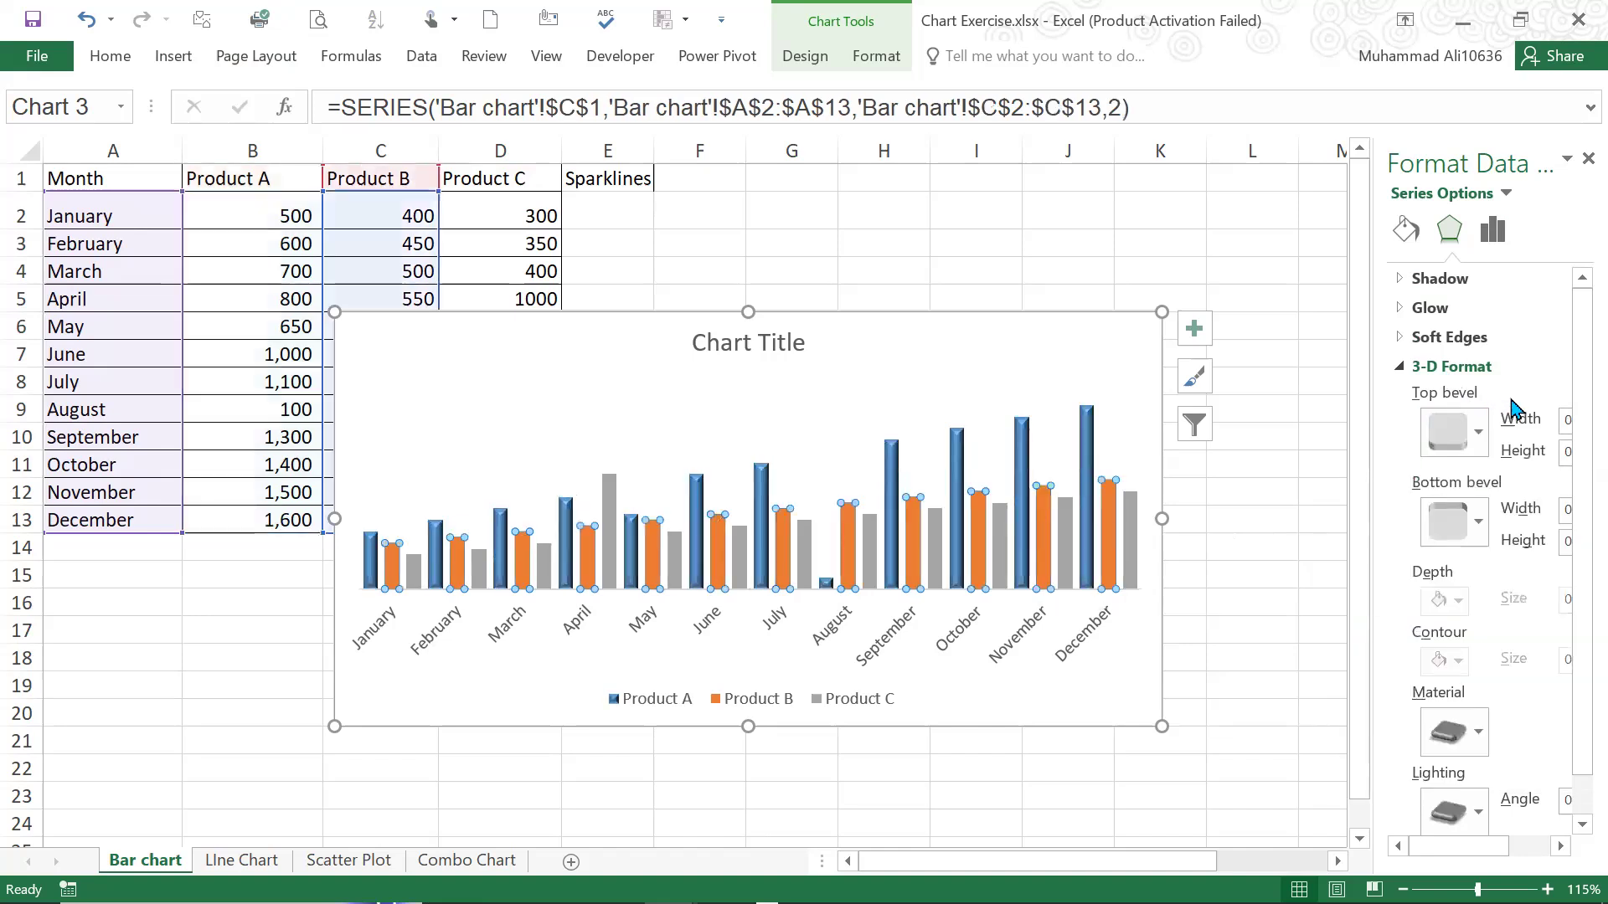
{"action": "left_click", "coordinate": [1479, 432]}
{"action": "left_click", "coordinate": [1381, 634]}
{"action": "left_click", "coordinate": [1130, 536]}
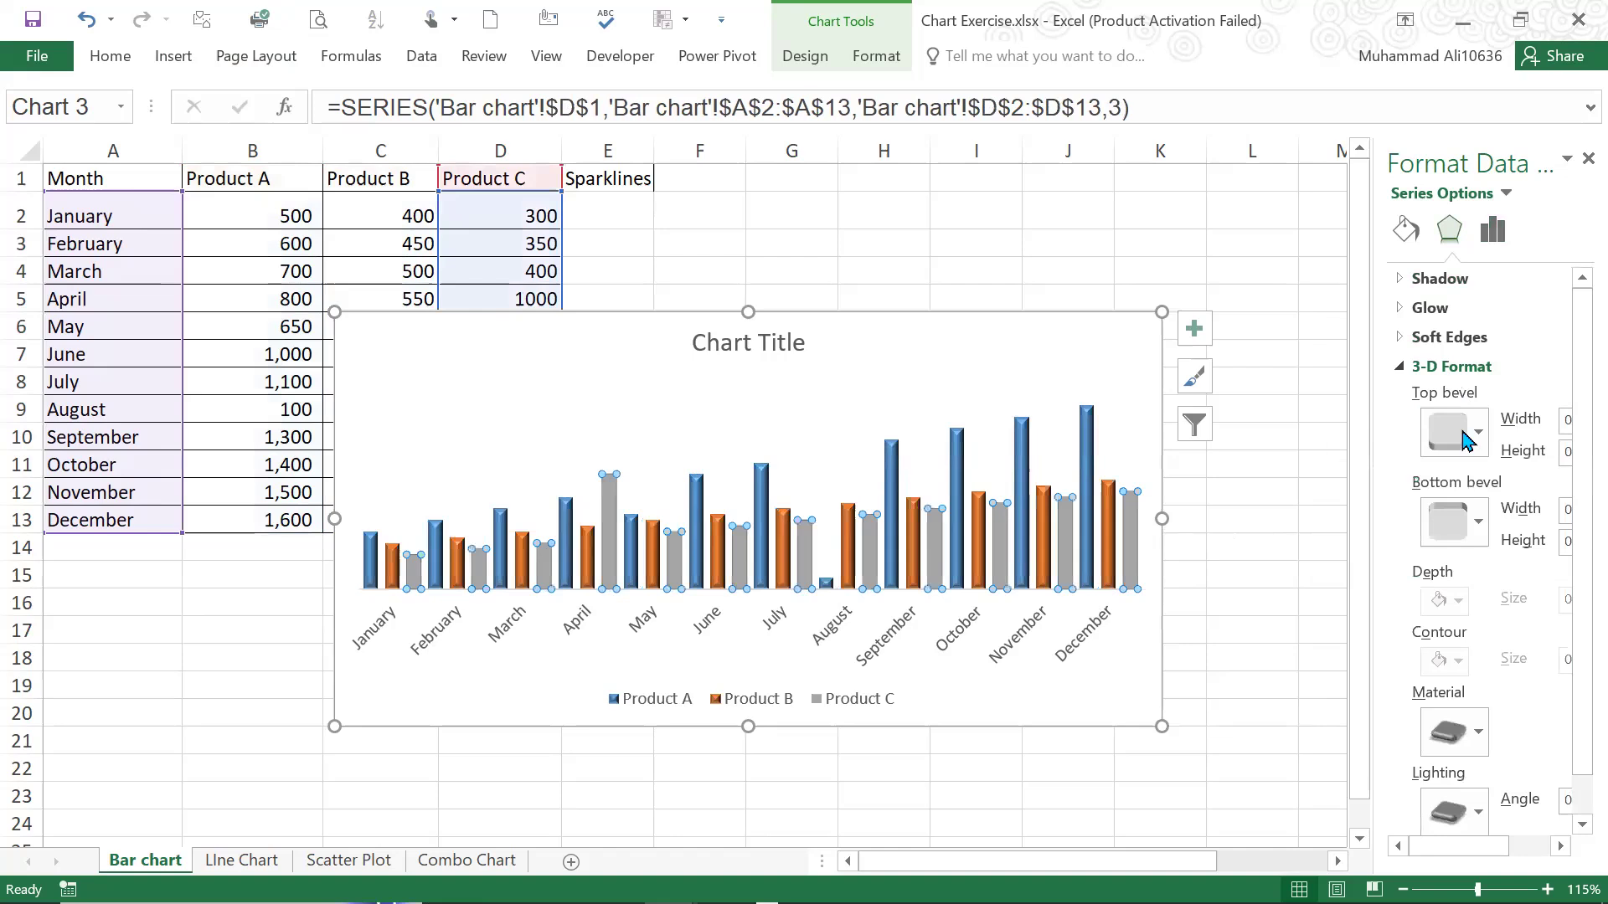
{"action": "left_click", "coordinate": [1476, 526]}
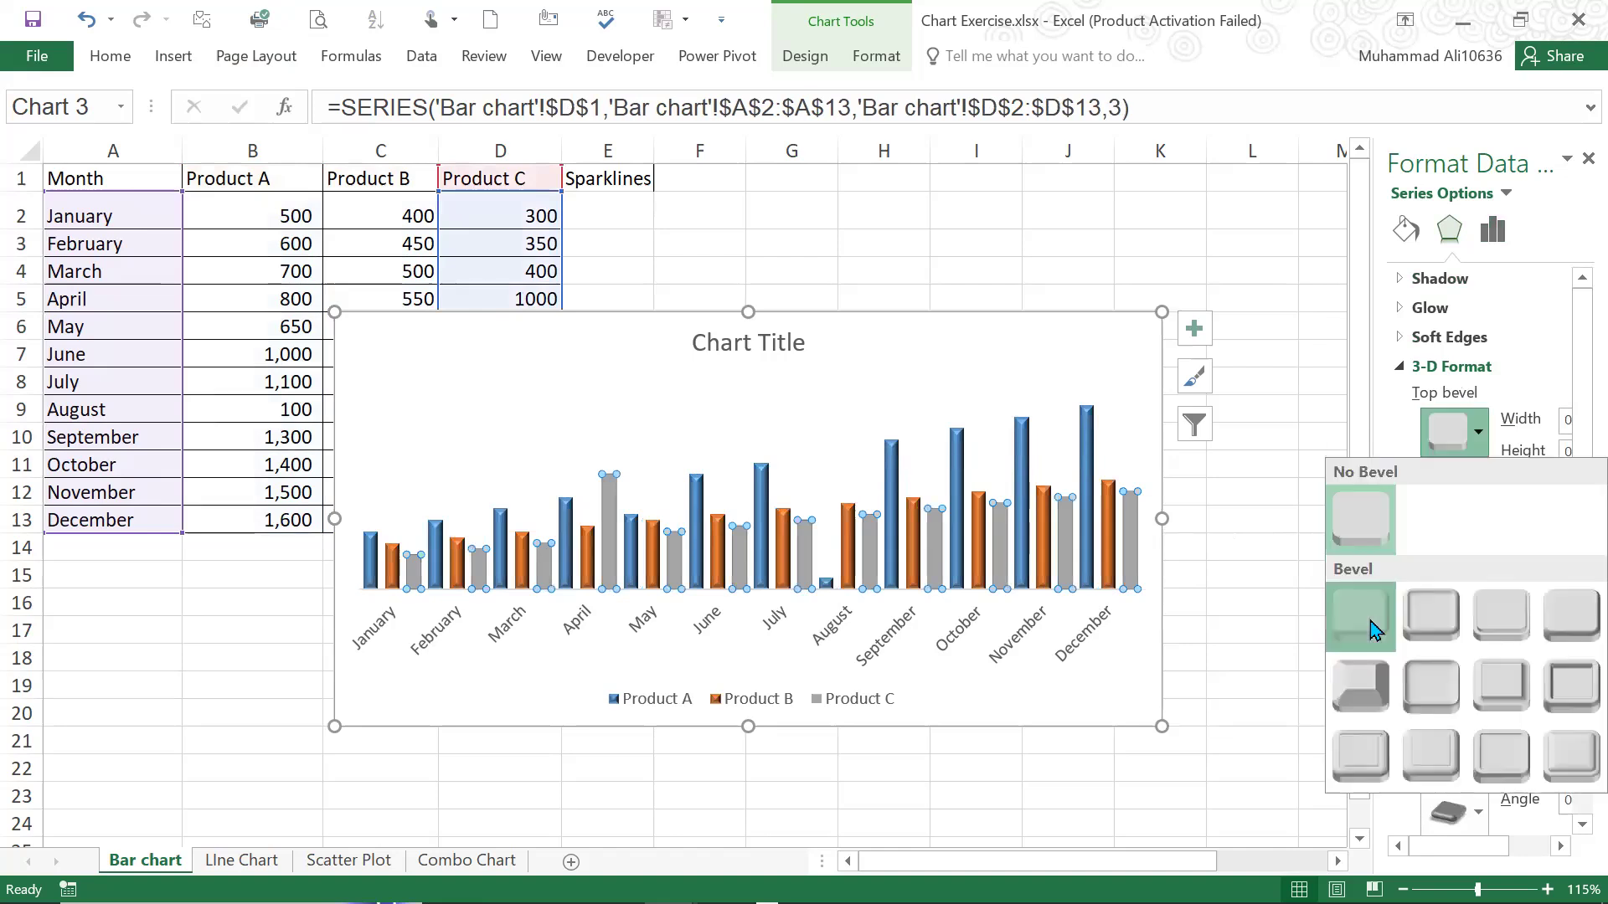
{"action": "left_click", "coordinate": [1373, 630]}
{"action": "left_click", "coordinate": [931, 243]}
{"action": "left_click", "coordinate": [923, 197]}
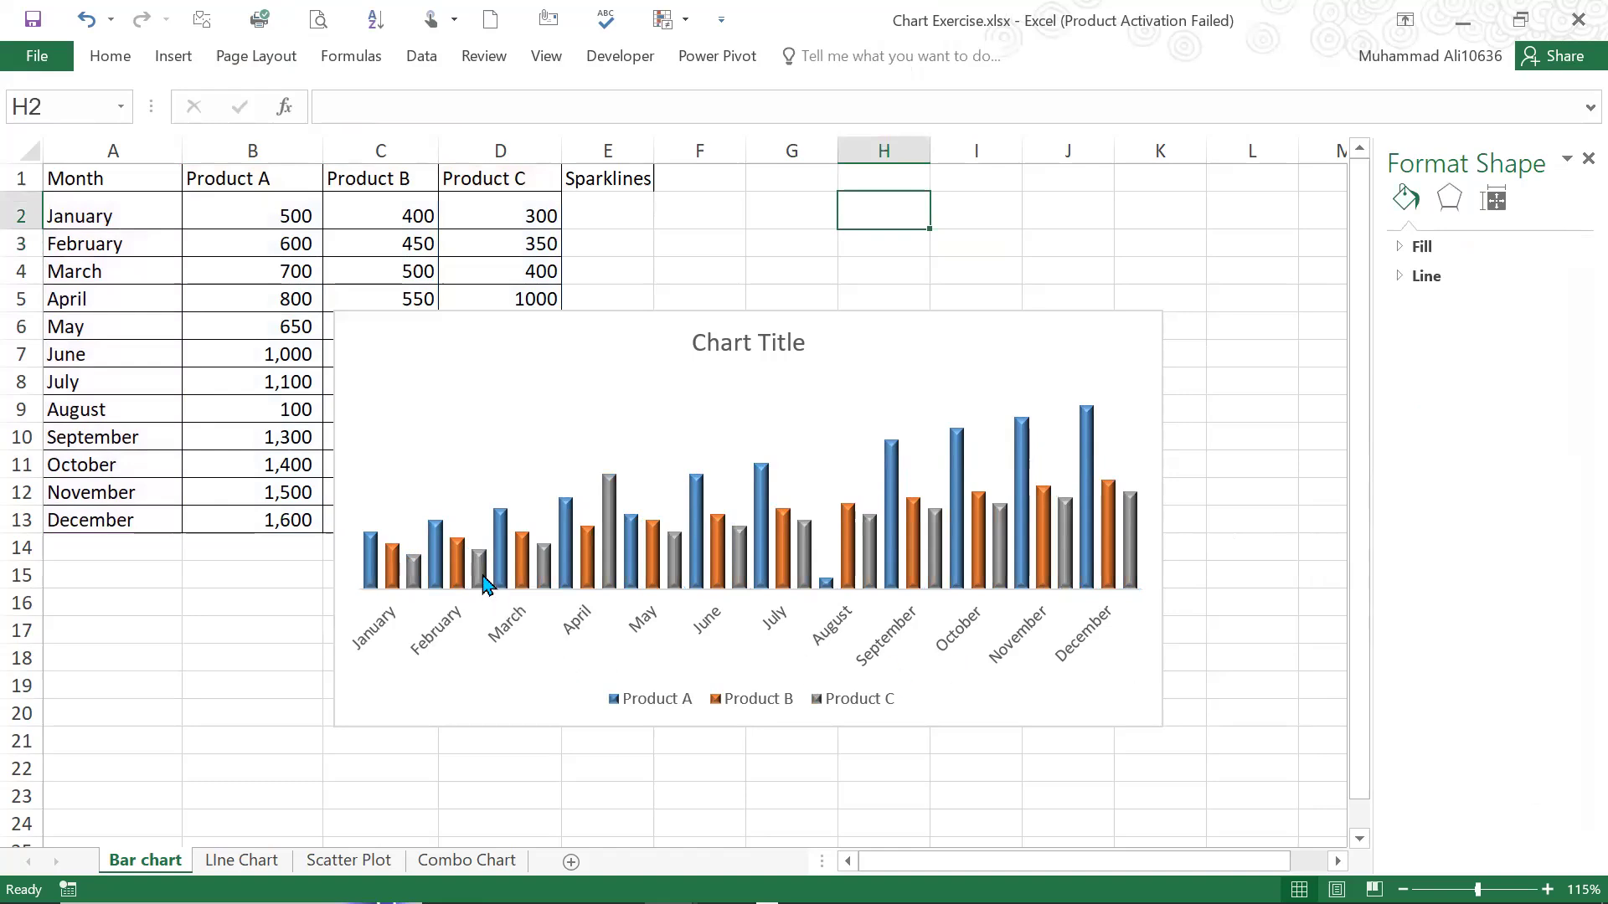
Widen the chart rightward into column L and add data labels to the Product A columns
{"action": "left_click_drag", "start_coordinate": [697, 483], "coordinate": [1273, 503]}
{"action": "left_click", "coordinate": [952, 220]}
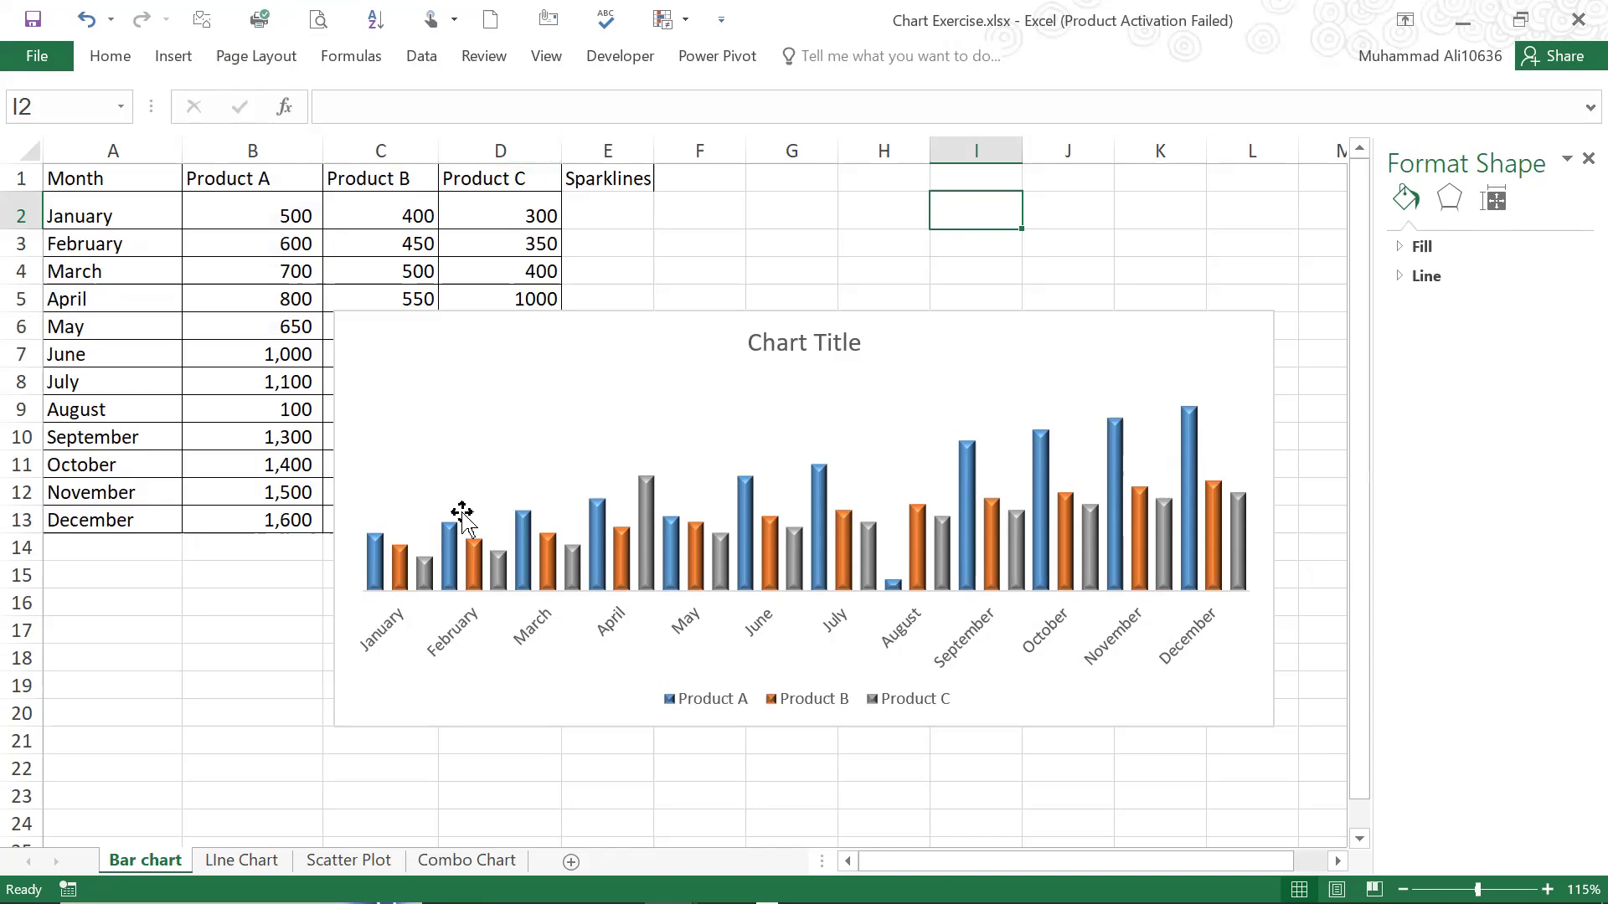
{"action": "mouse_move", "coordinate": [383, 566]}
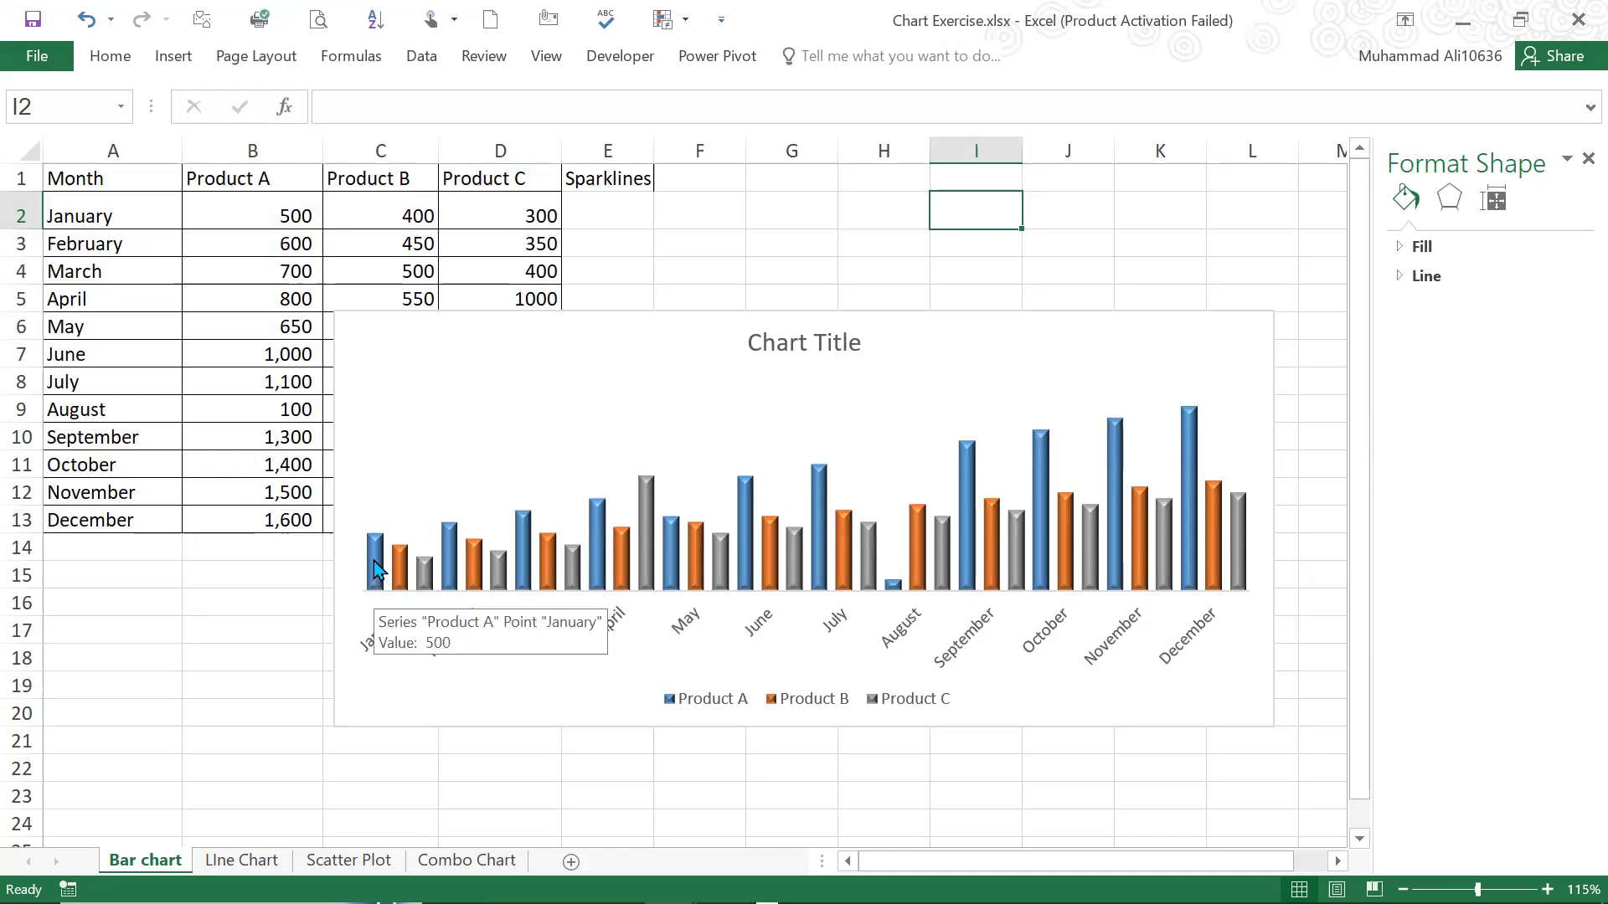
{"action": "left_click", "coordinate": [374, 567]}
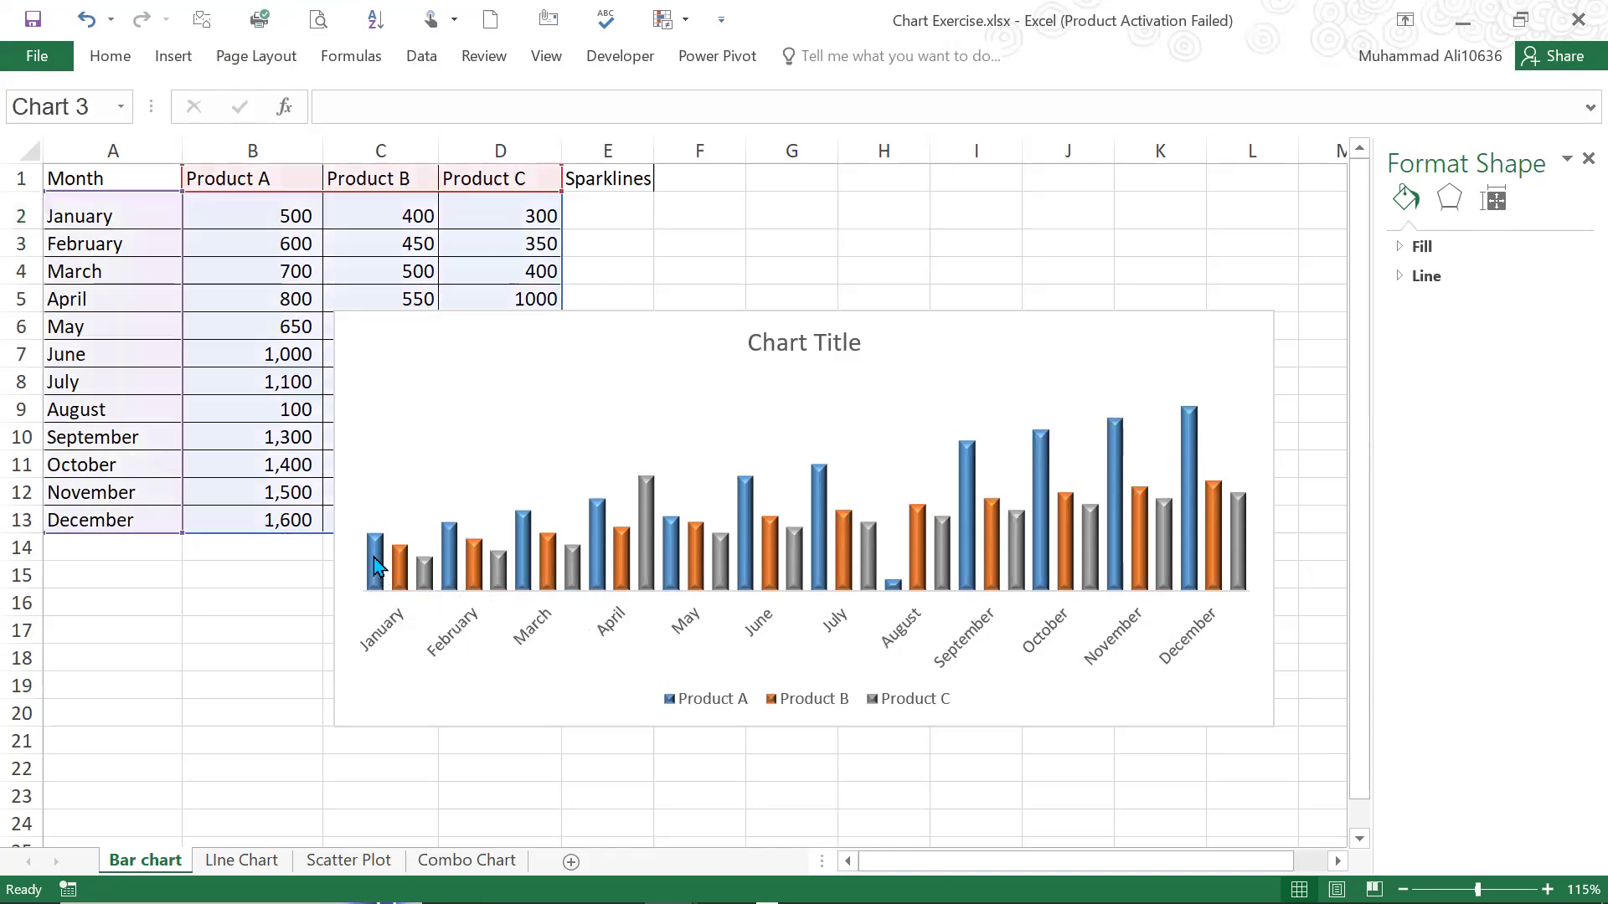
{"action": "left_click", "coordinate": [375, 567]}
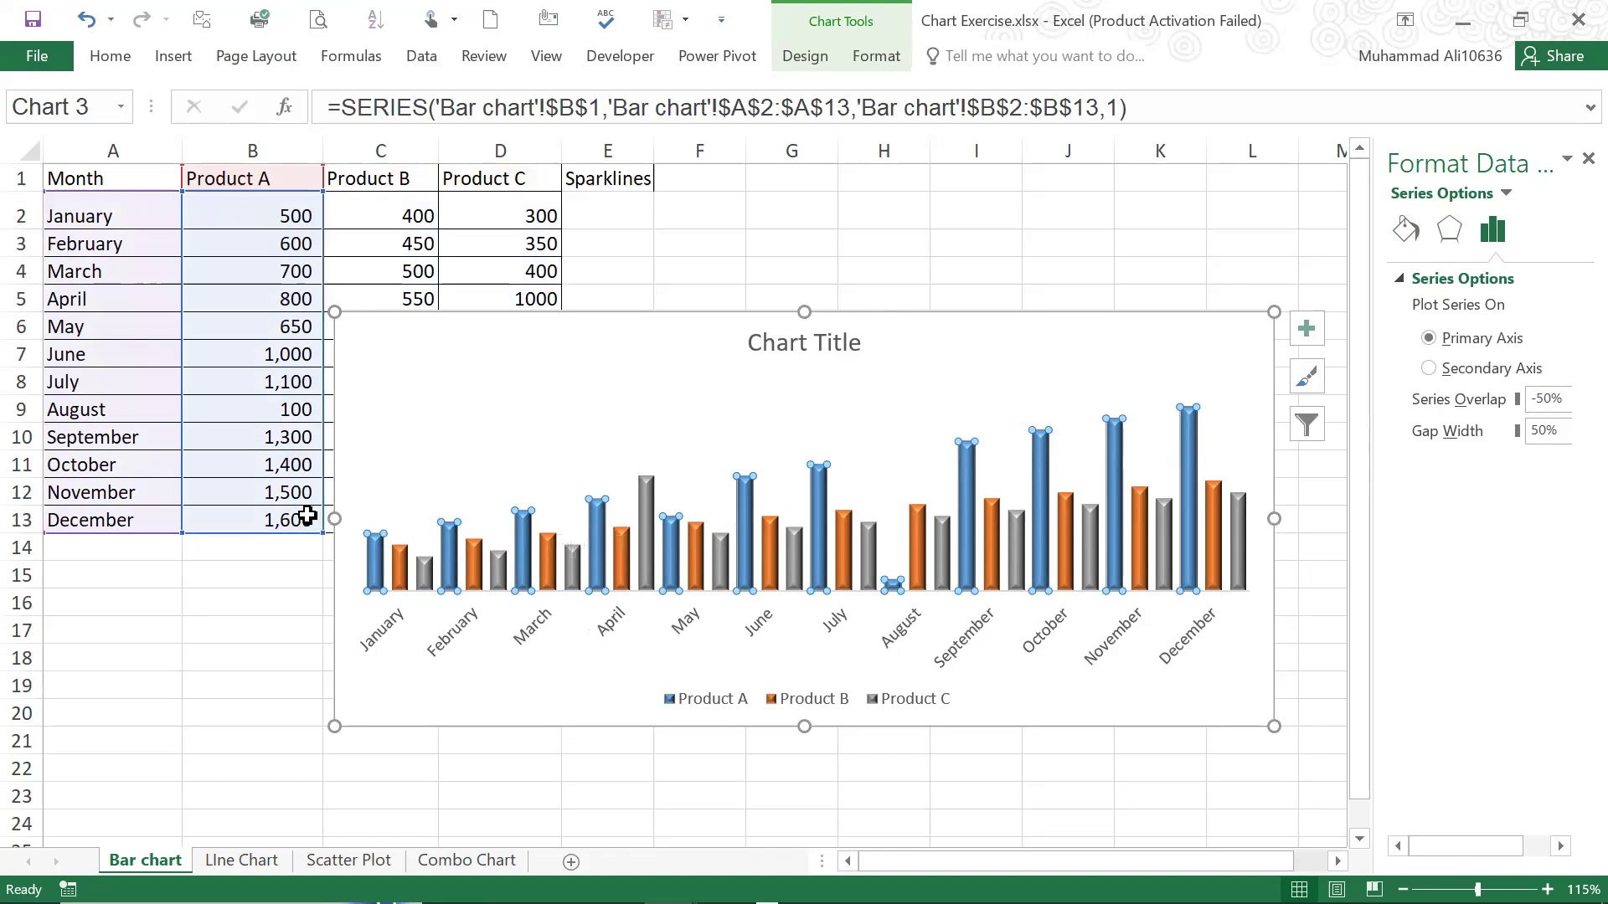
{"action": "right_click", "coordinate": [374, 574]}
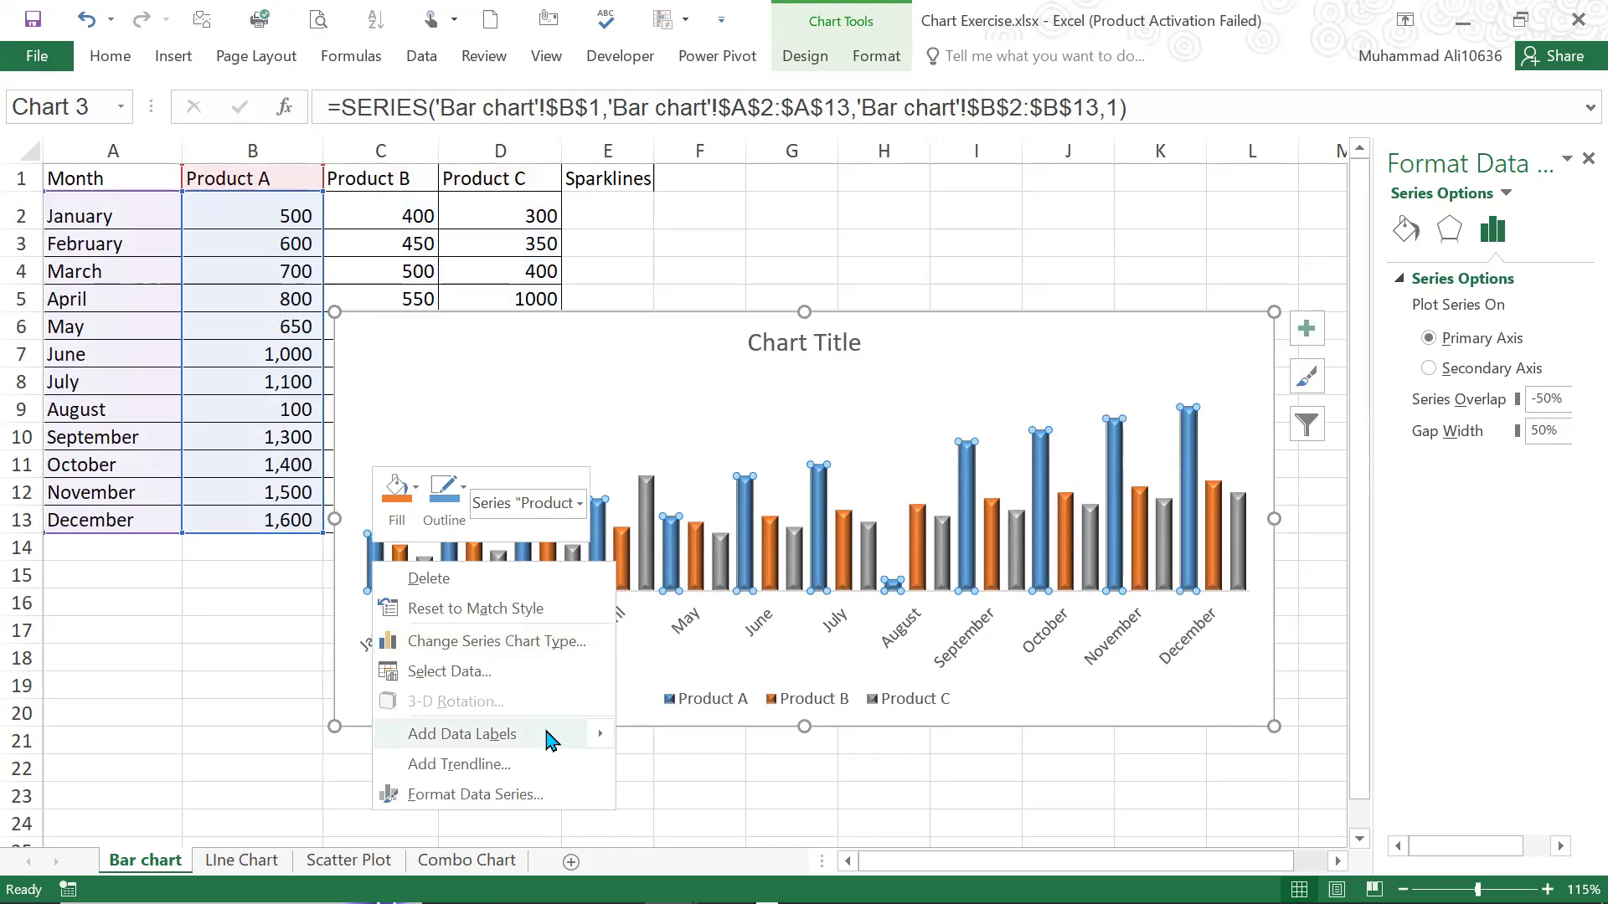
{"action": "mouse_move", "coordinate": [551, 741]}
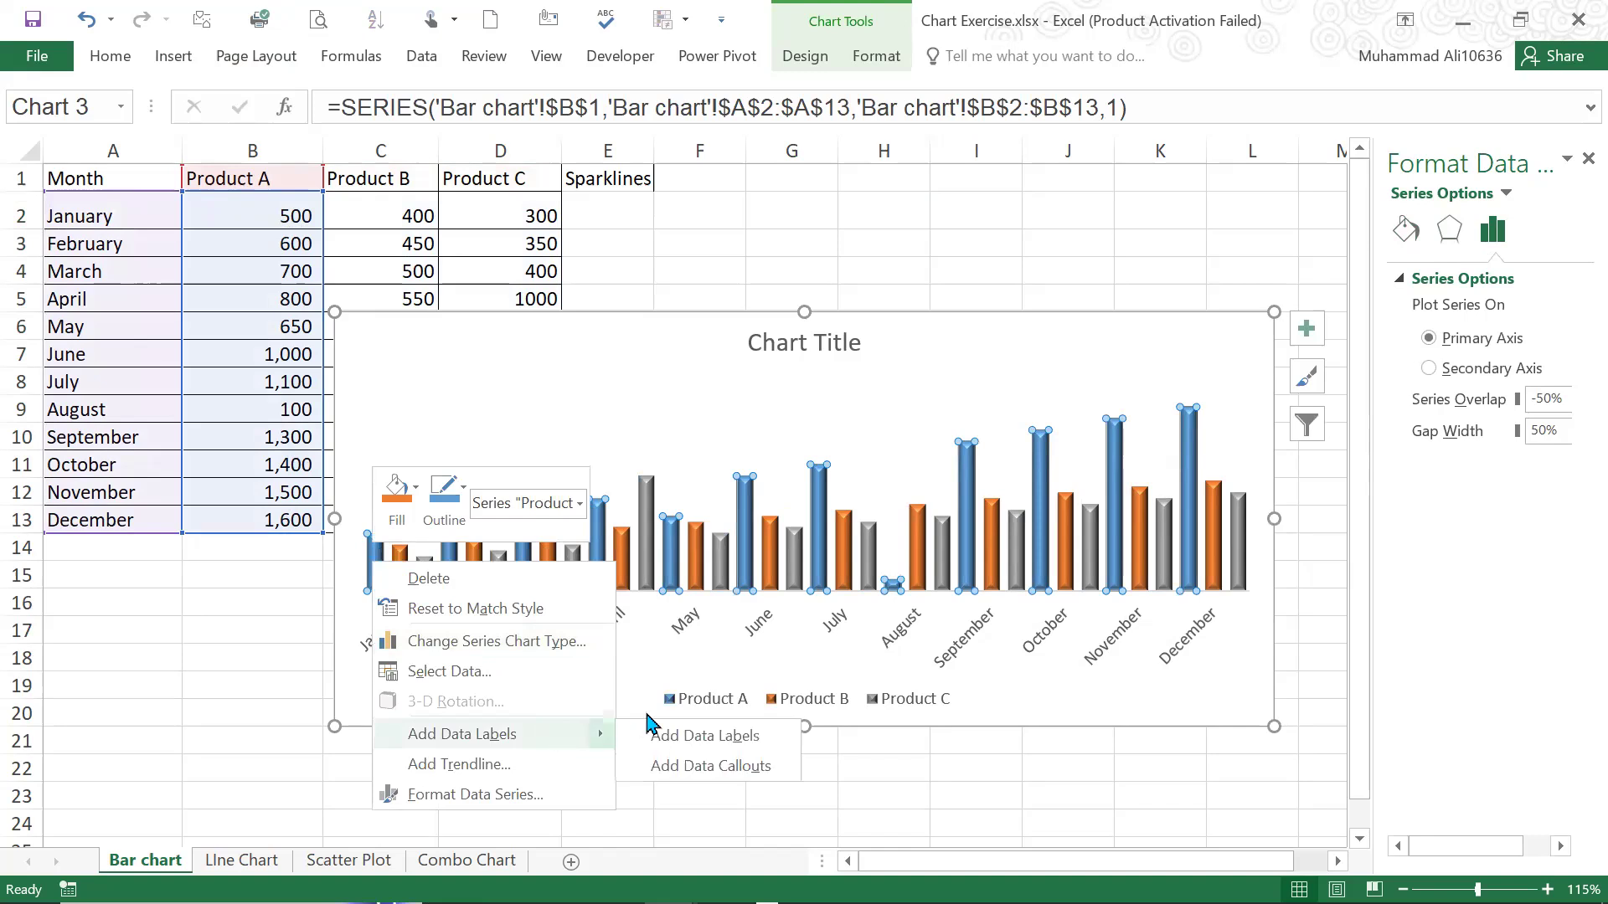
{"action": "left_click", "coordinate": [687, 739]}
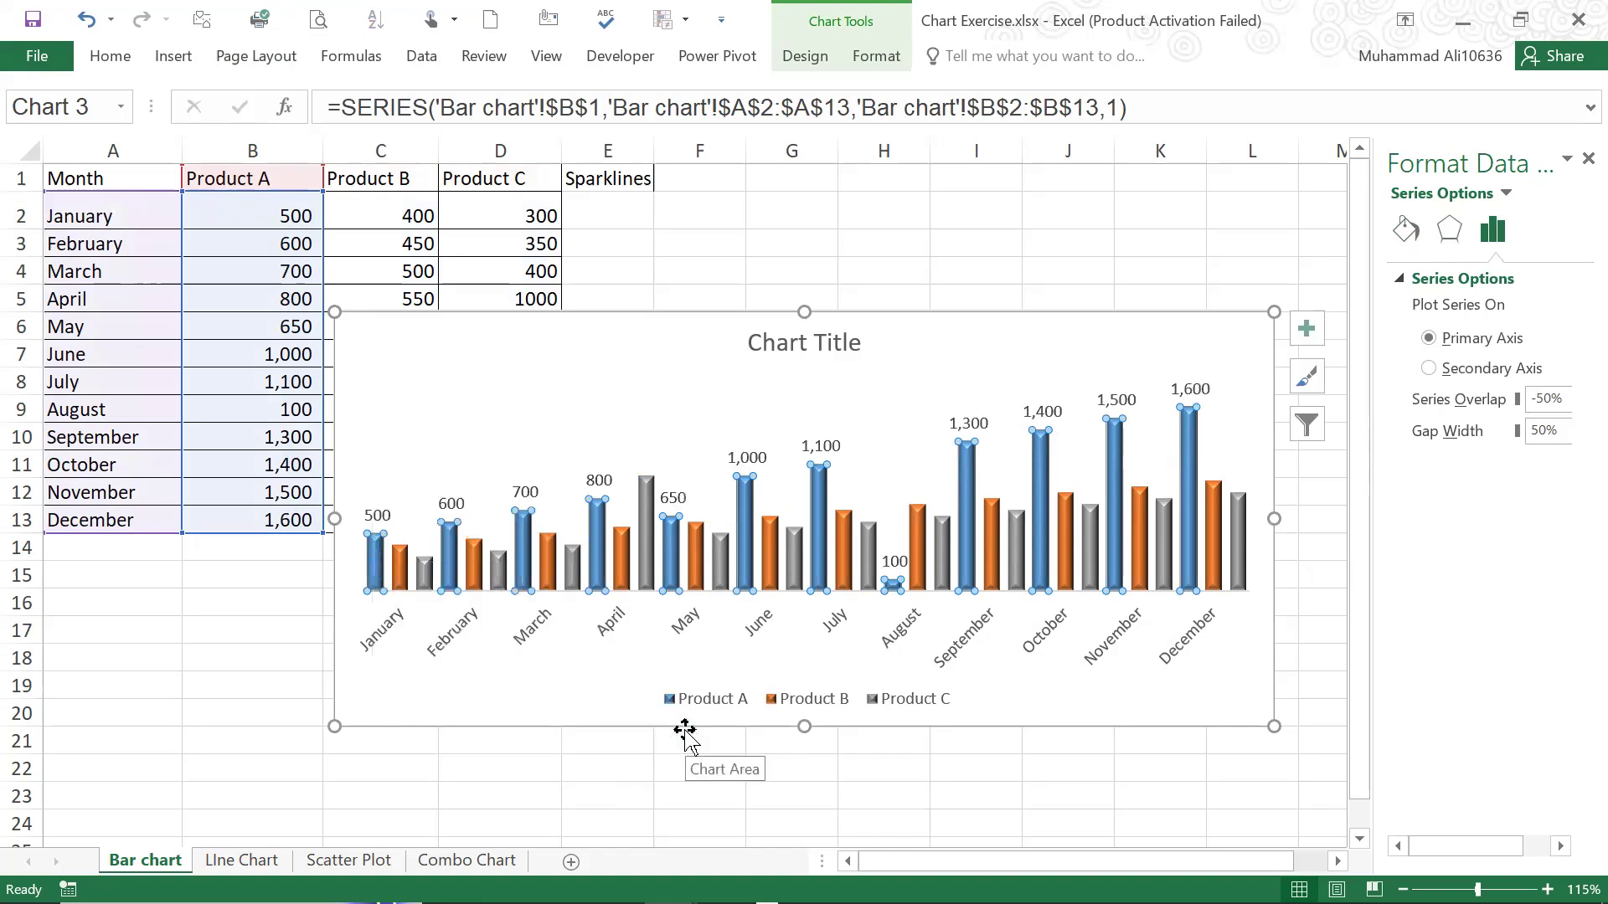
{"action": "left_click", "coordinate": [931, 220]}
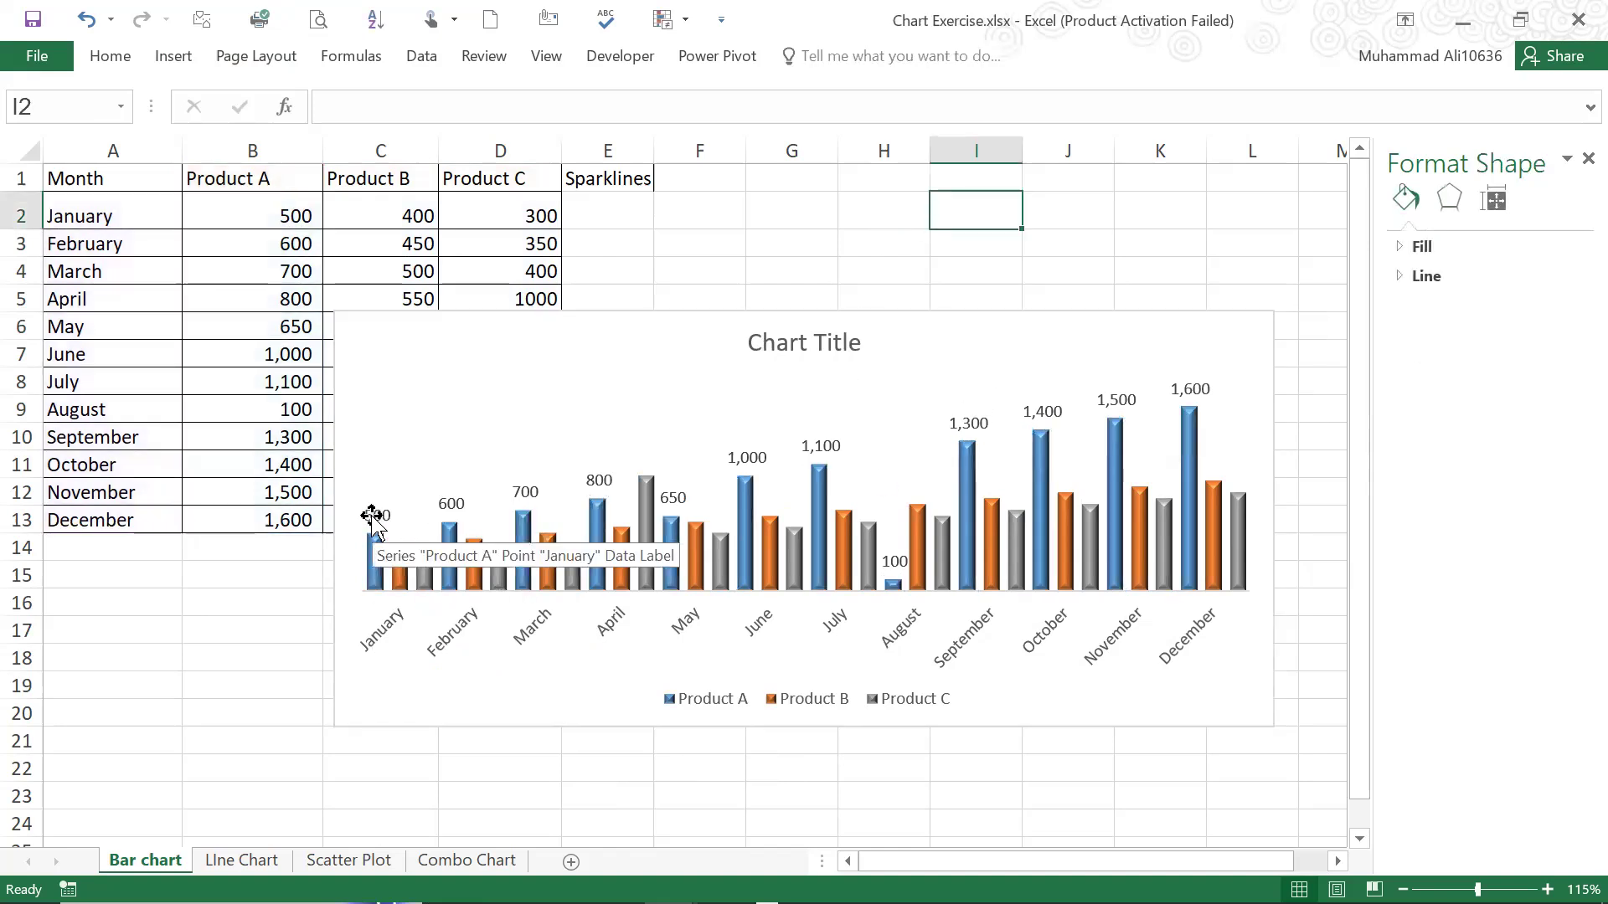
Examine the data labels above the Product A columns against the months on the horizontal axis
{"action": "left_click", "coordinate": [450, 506]}
{"action": "left_click", "coordinate": [450, 506]}
{"action": "left_click", "coordinate": [528, 492]}
{"action": "left_click", "coordinate": [598, 480]}
{"action": "left_click", "coordinate": [737, 457]}
{"action": "left_click", "coordinate": [968, 423]}
{"action": "left_click", "coordinate": [1042, 411]}
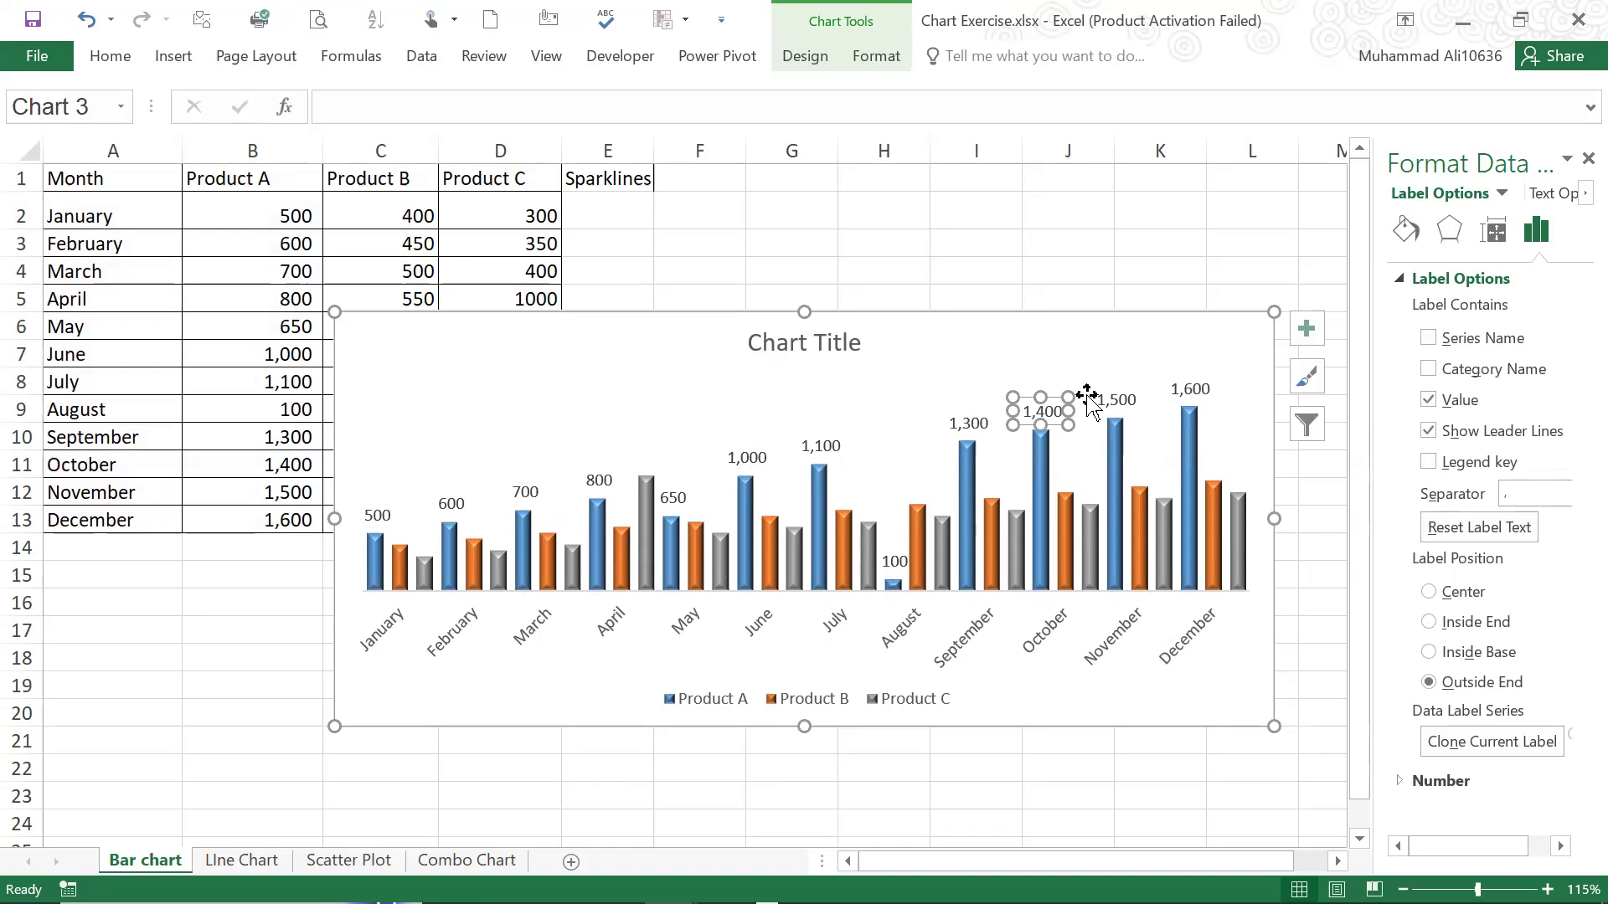
{"action": "left_click", "coordinate": [1005, 564]}
{"action": "left_click", "coordinate": [900, 619]}
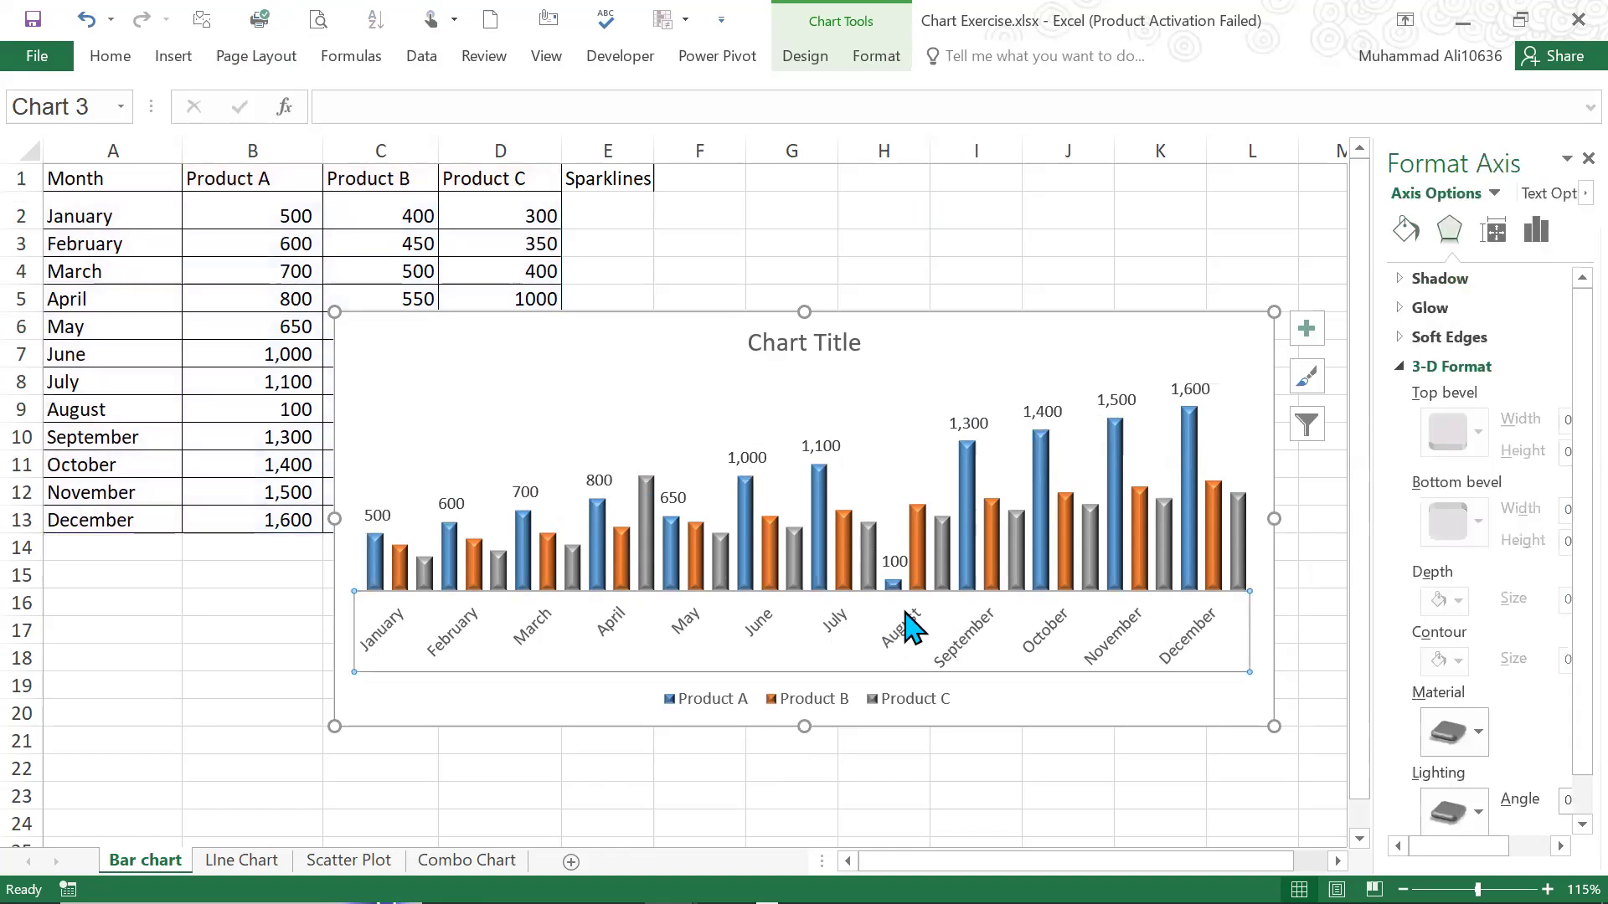
{"action": "left_click", "coordinate": [893, 562]}
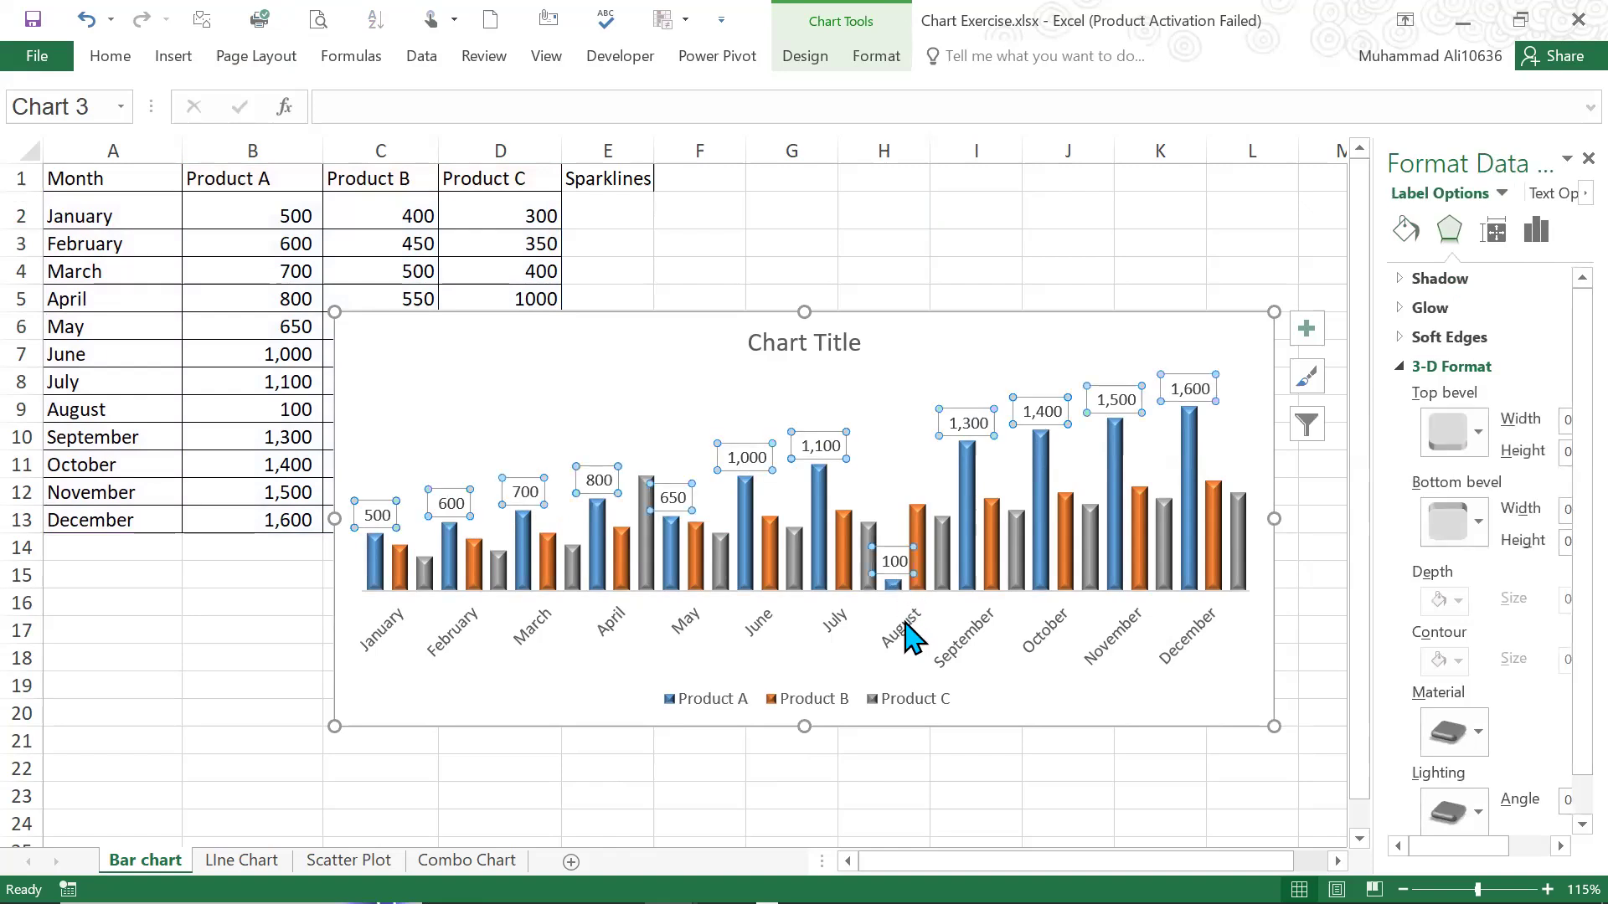
{"action": "left_click", "coordinate": [912, 639]}
{"action": "left_click", "coordinate": [466, 496]}
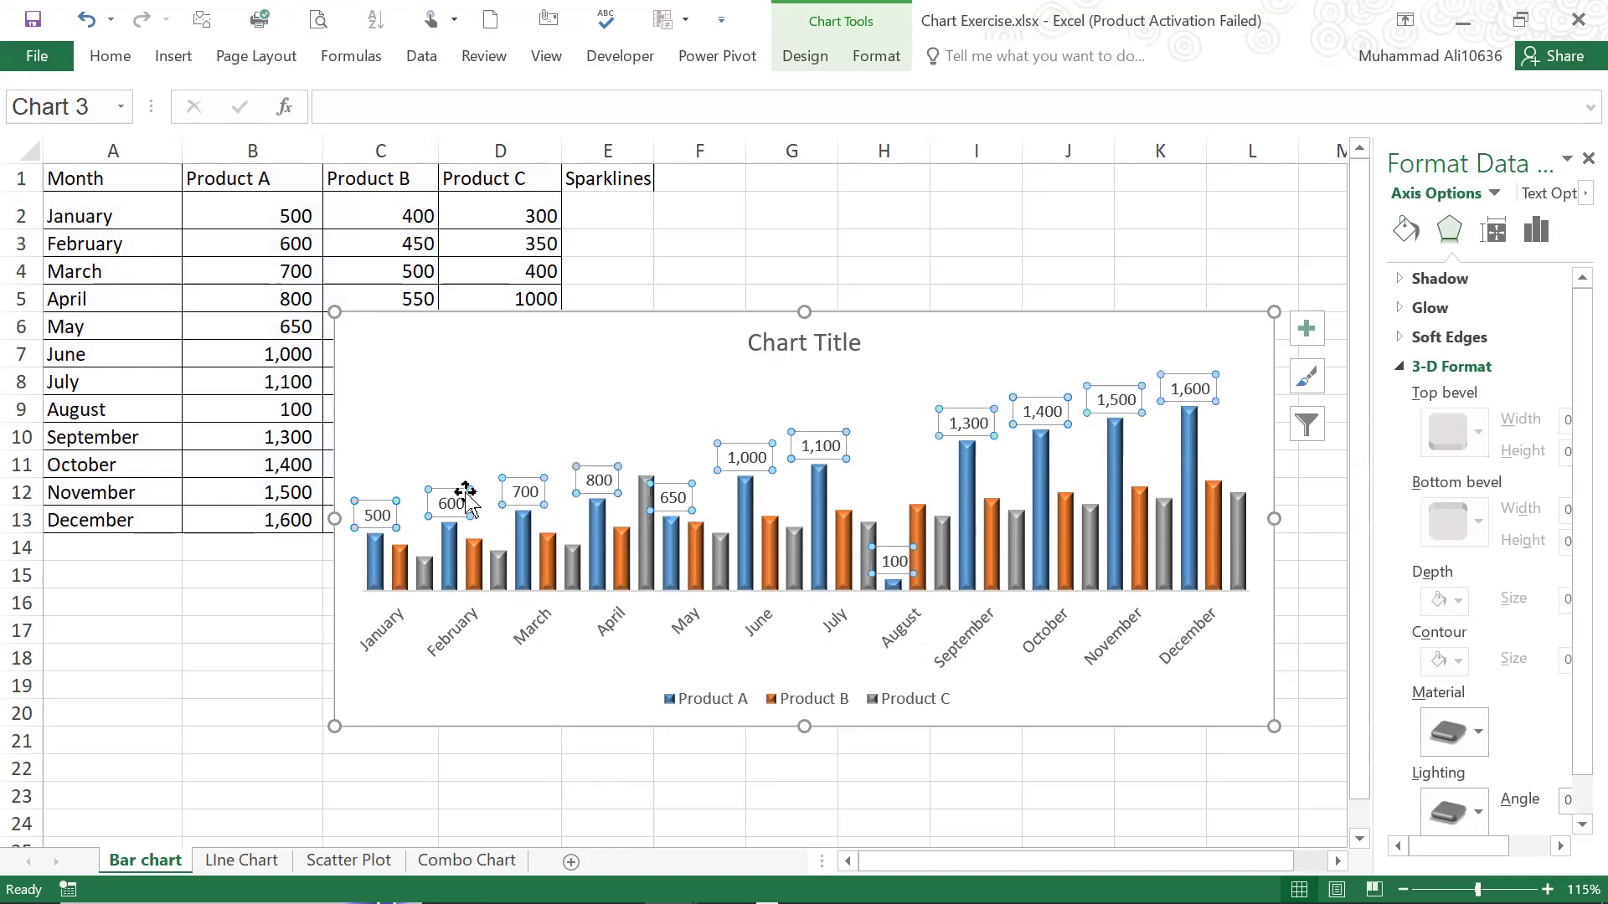
{"action": "left_click", "coordinate": [441, 424]}
{"action": "left_click", "coordinate": [403, 516]}
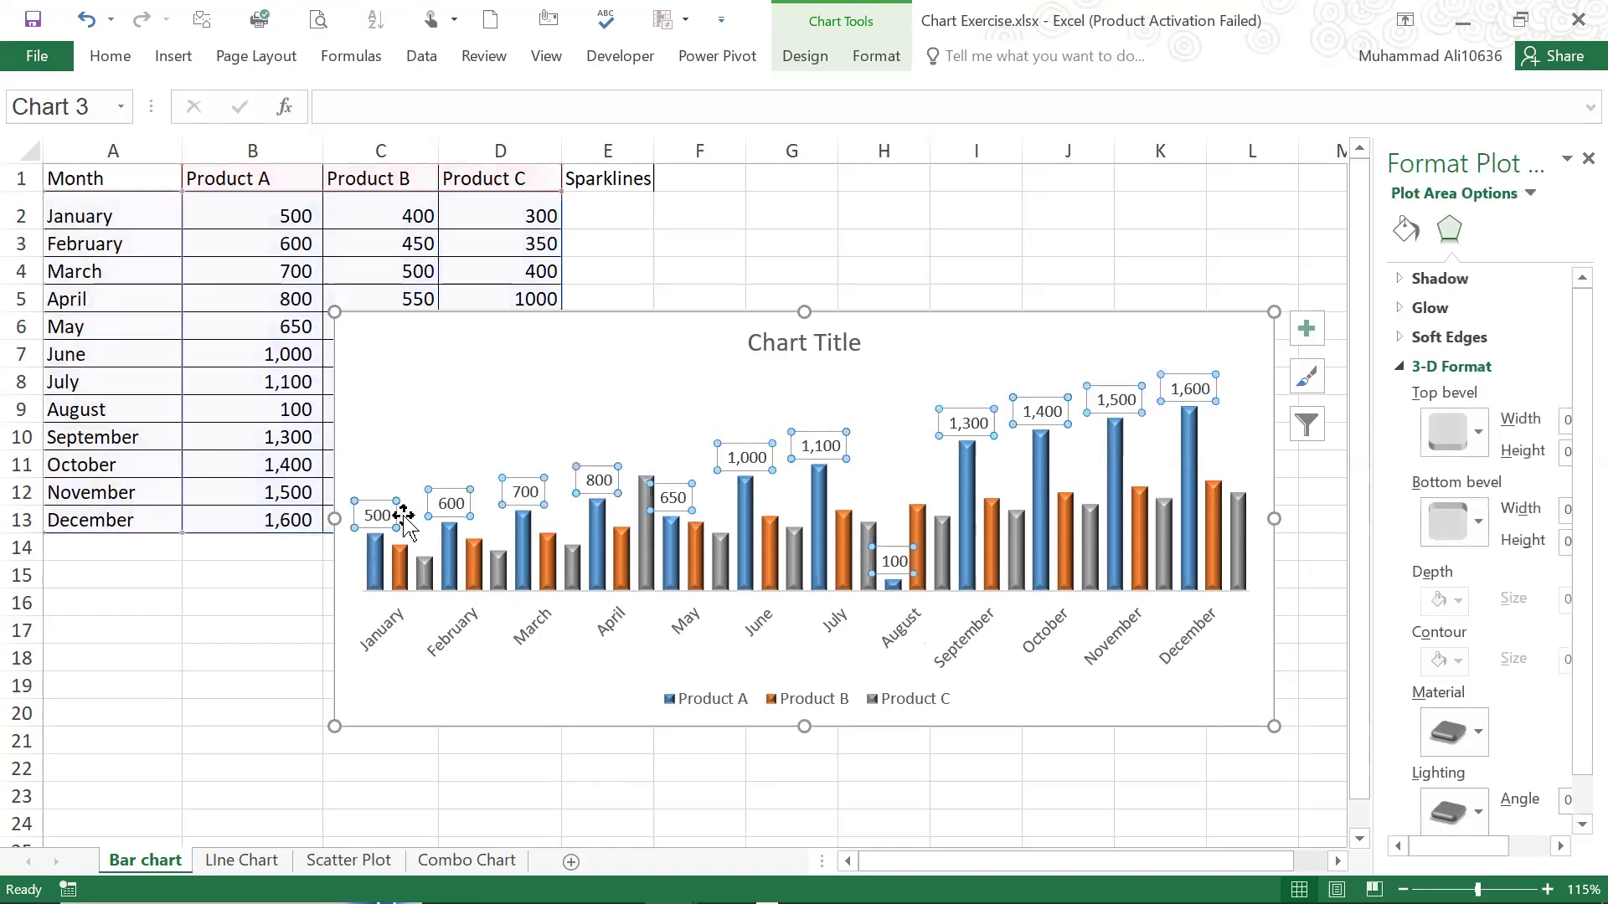
{"action": "left_click", "coordinate": [419, 394]}
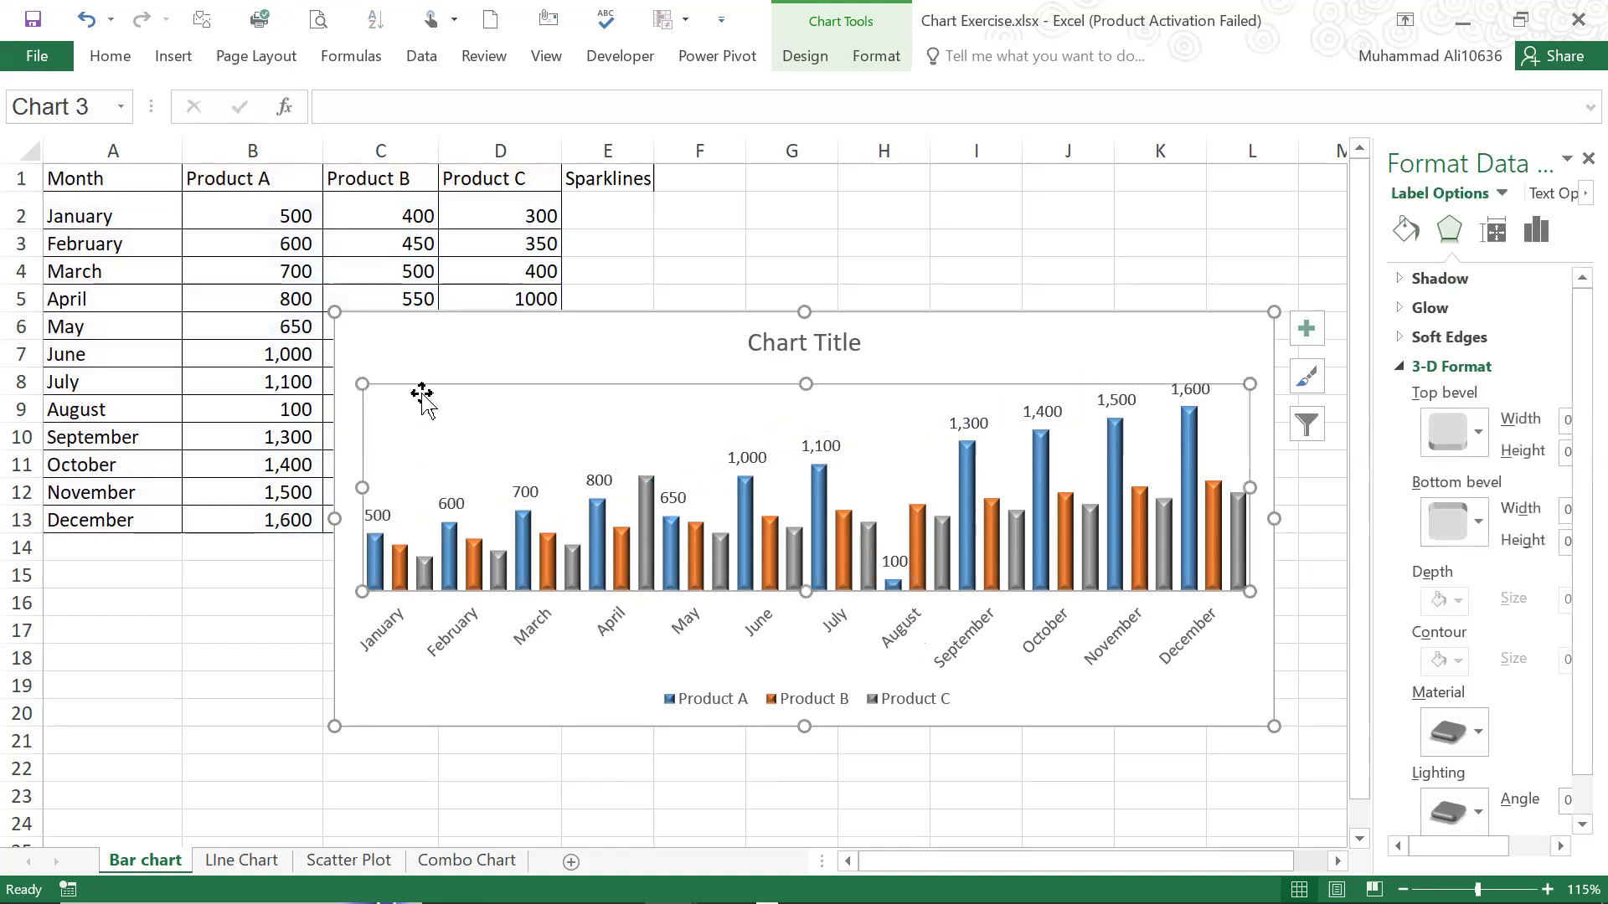
{"action": "left_click", "coordinate": [390, 520]}
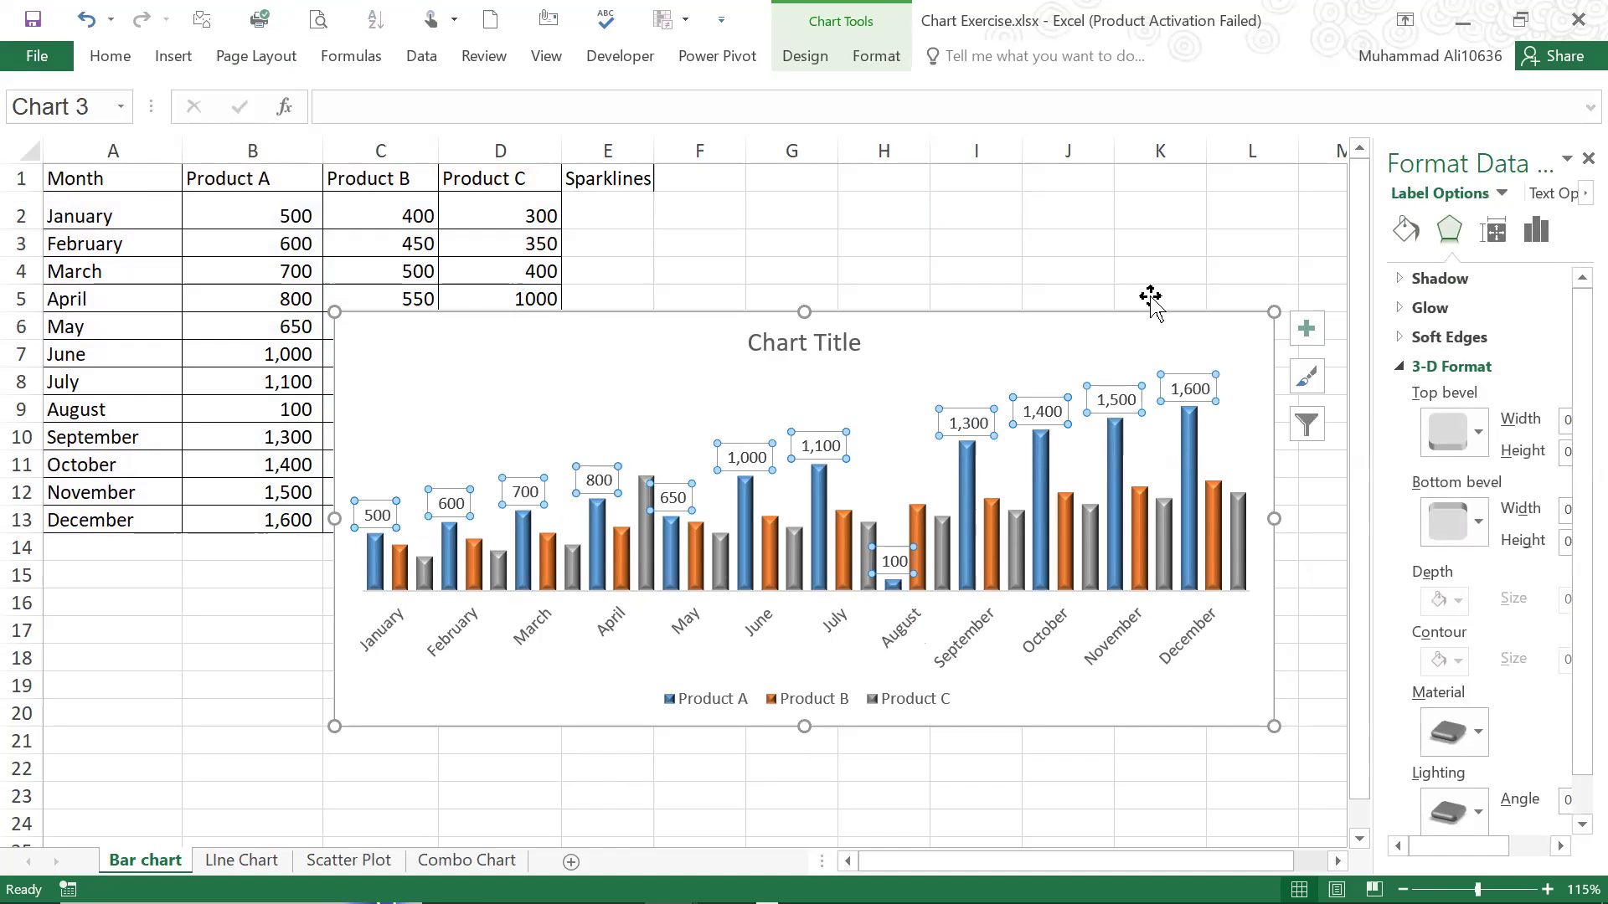
{"action": "left_click", "coordinate": [1009, 303]}
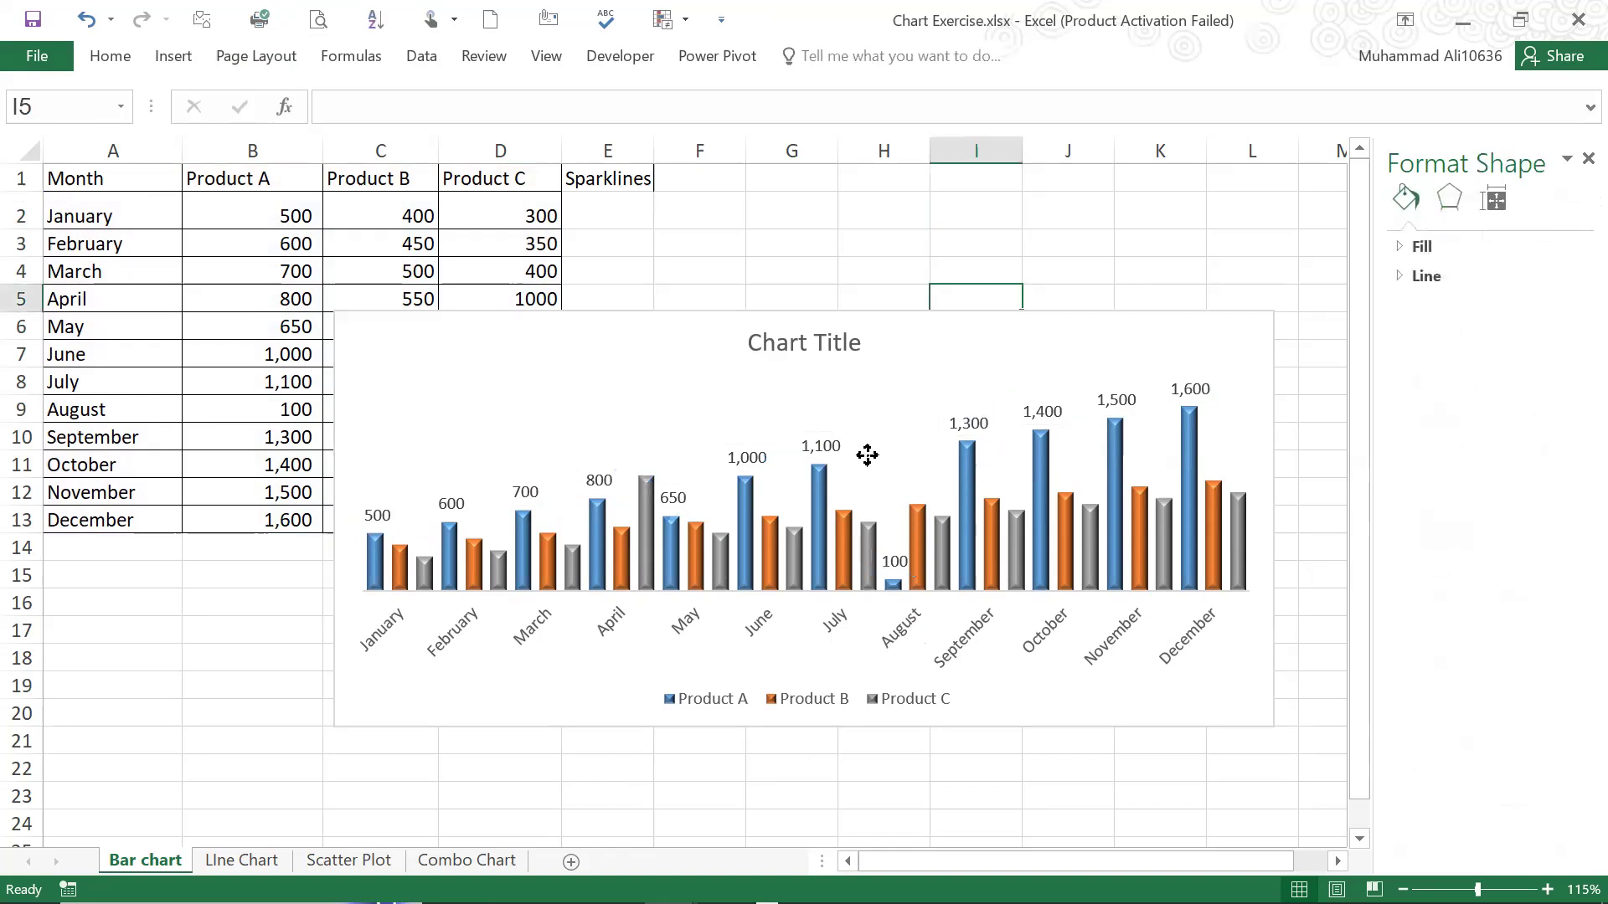
Move the chart beside the data table, starting at column F, and reduce its source range to the Product A column
{"action": "left_click", "coordinate": [994, 352]}
{"action": "left_click", "coordinate": [994, 323]}
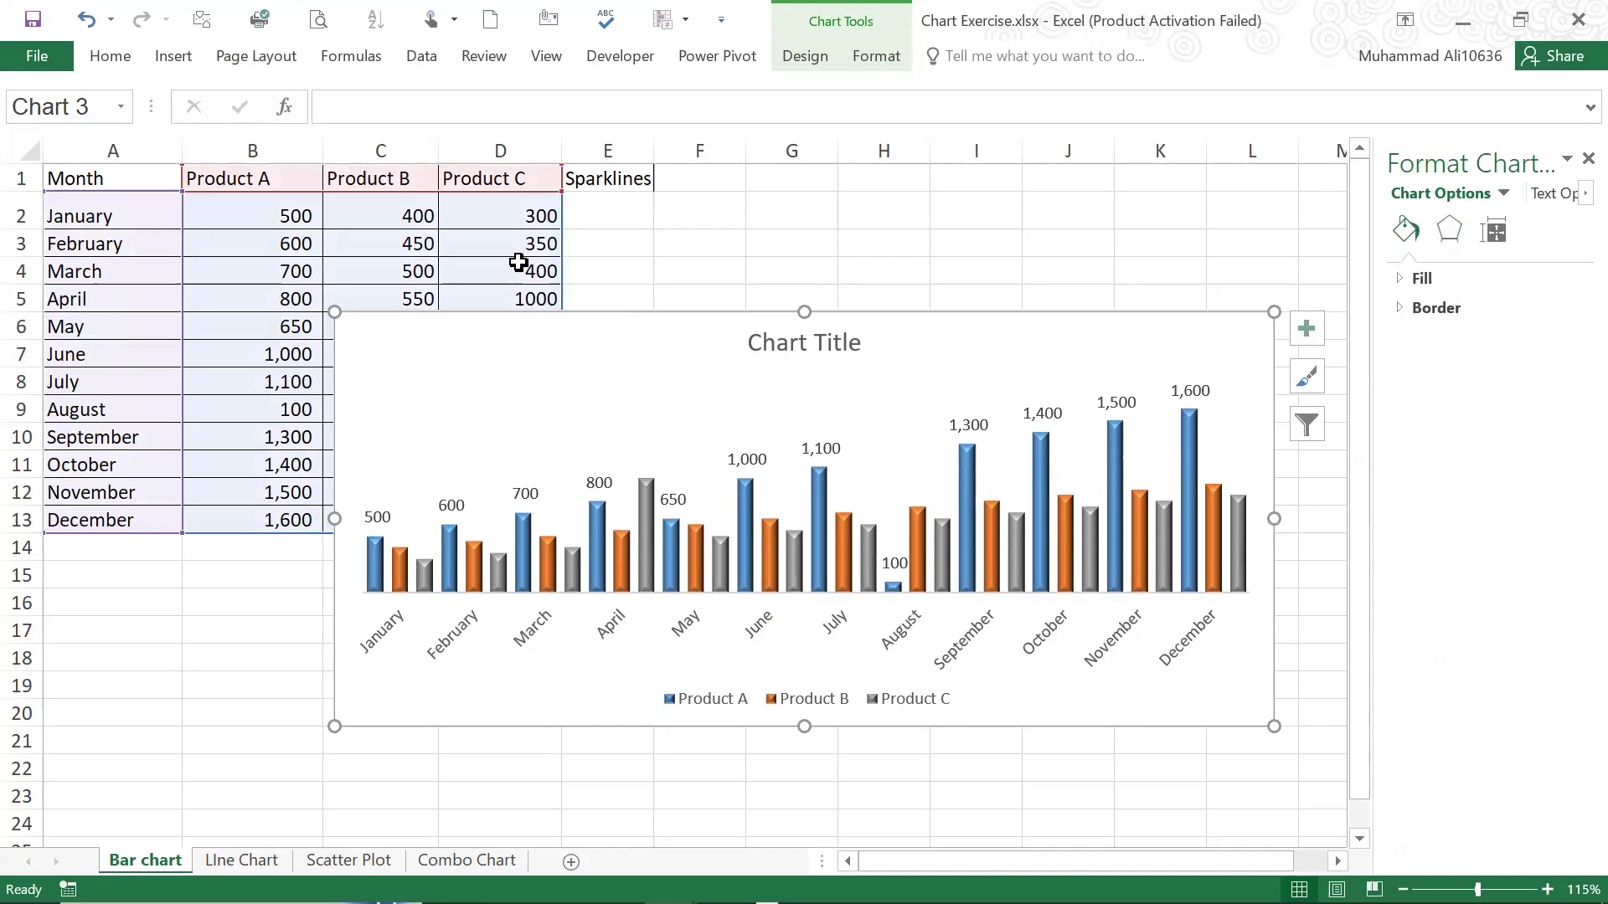
{"action": "left_click_drag", "start_coordinate": [935, 301], "coordinate": [1259, 271]}
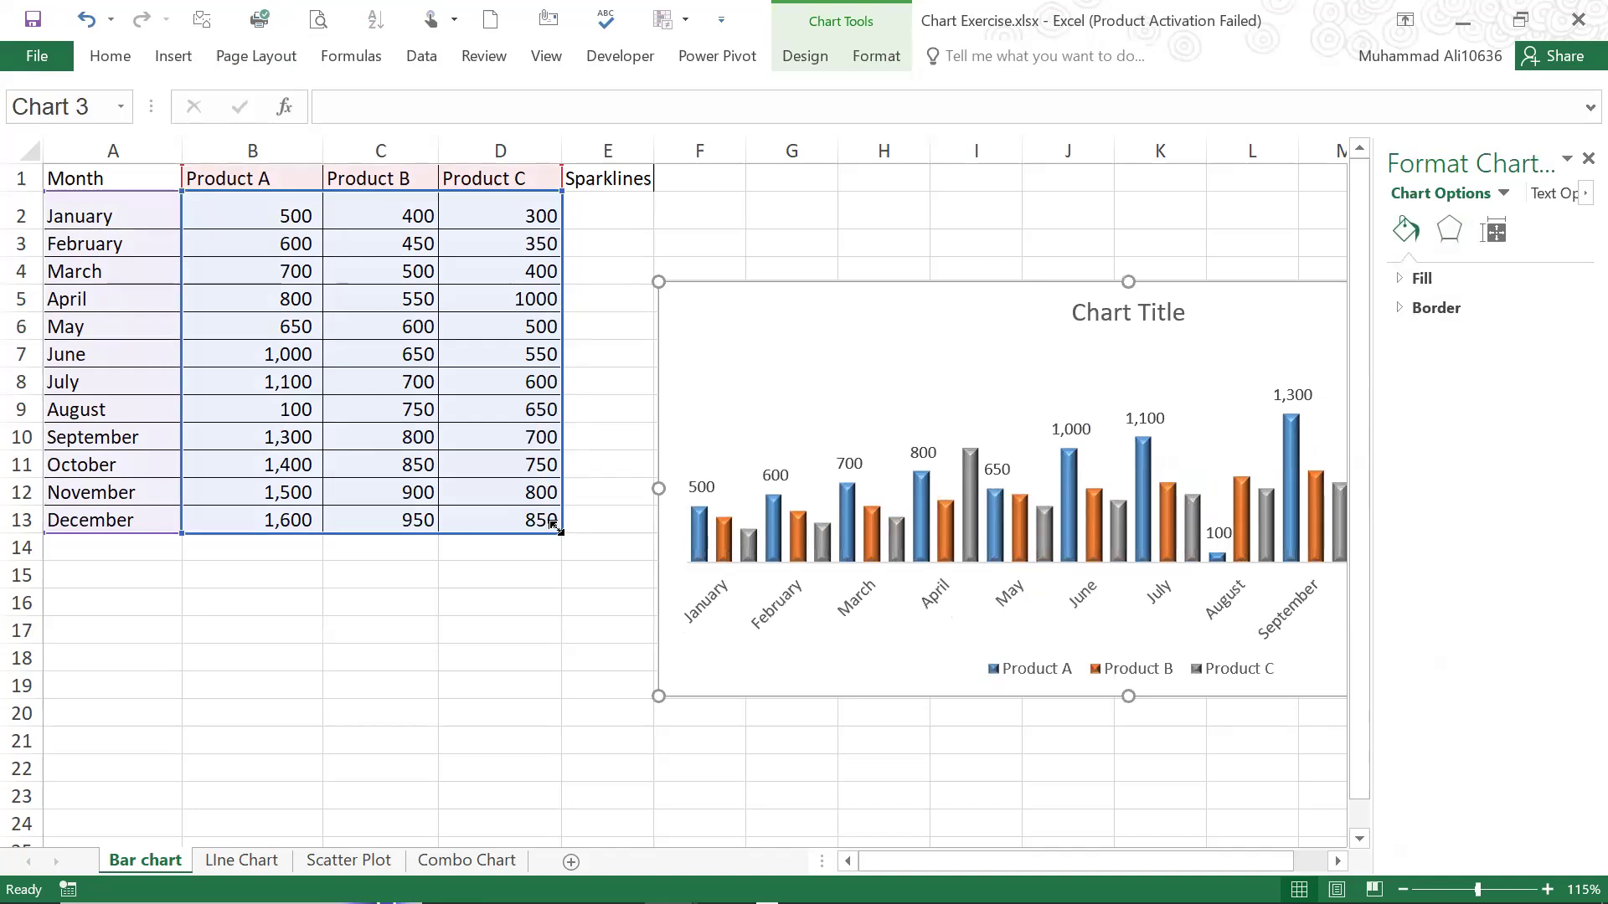
{"action": "left_click_drag", "start_coordinate": [469, 525], "coordinate": [305, 540]}
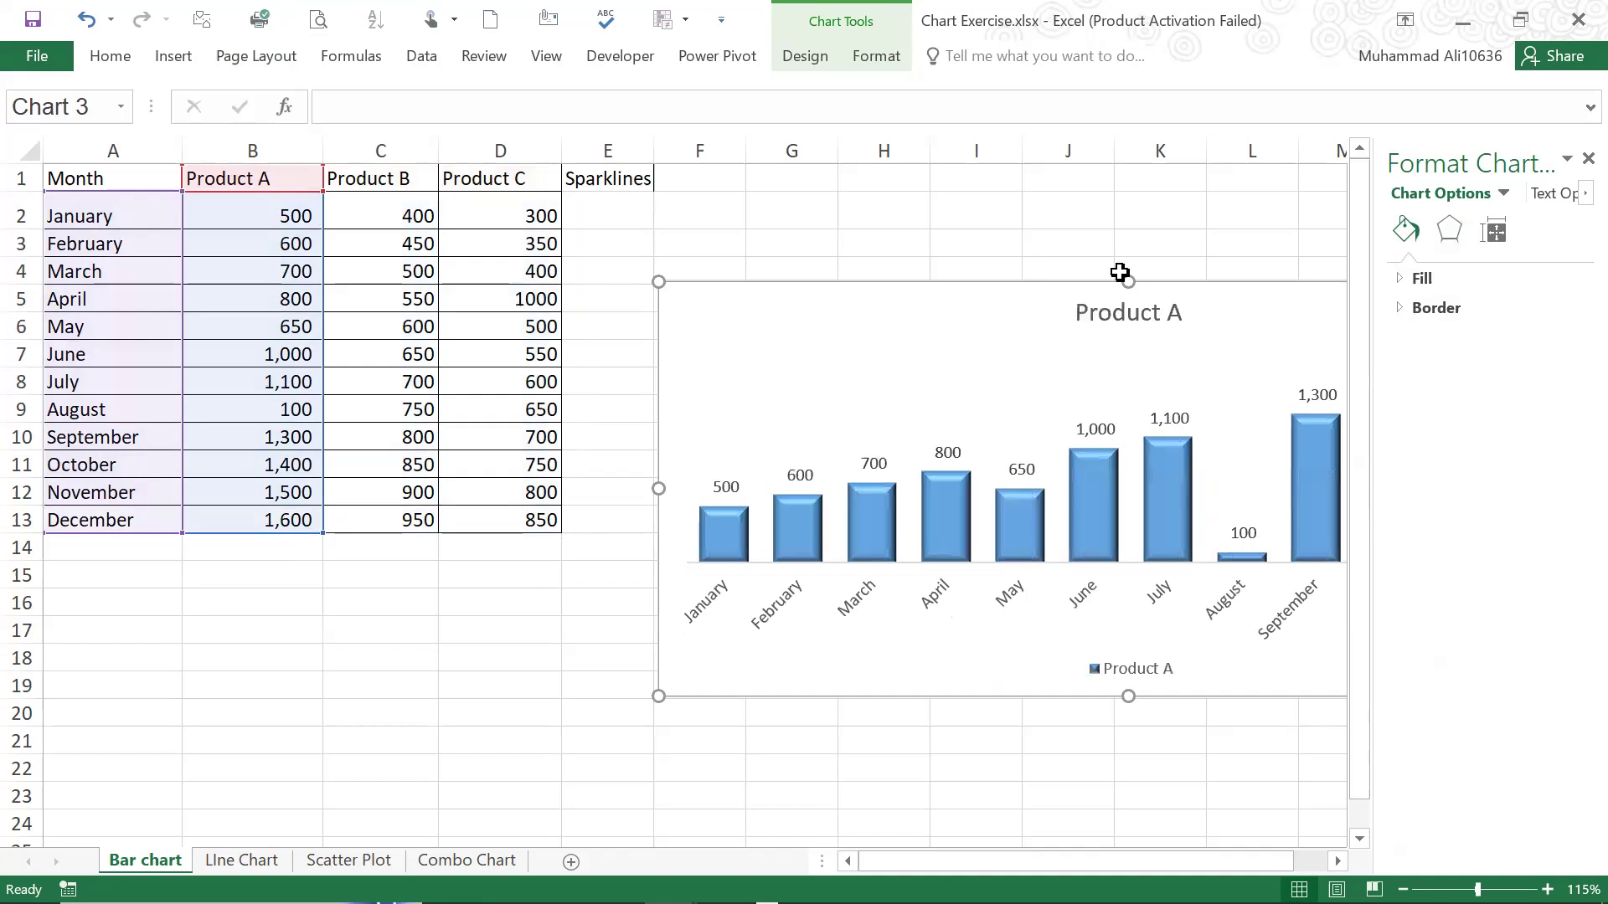
Move the chart back over the table, from column B and row 4, and undo a paste made into it
{"action": "left_click_drag", "start_coordinate": [1066, 290], "coordinate": [556, 305]}
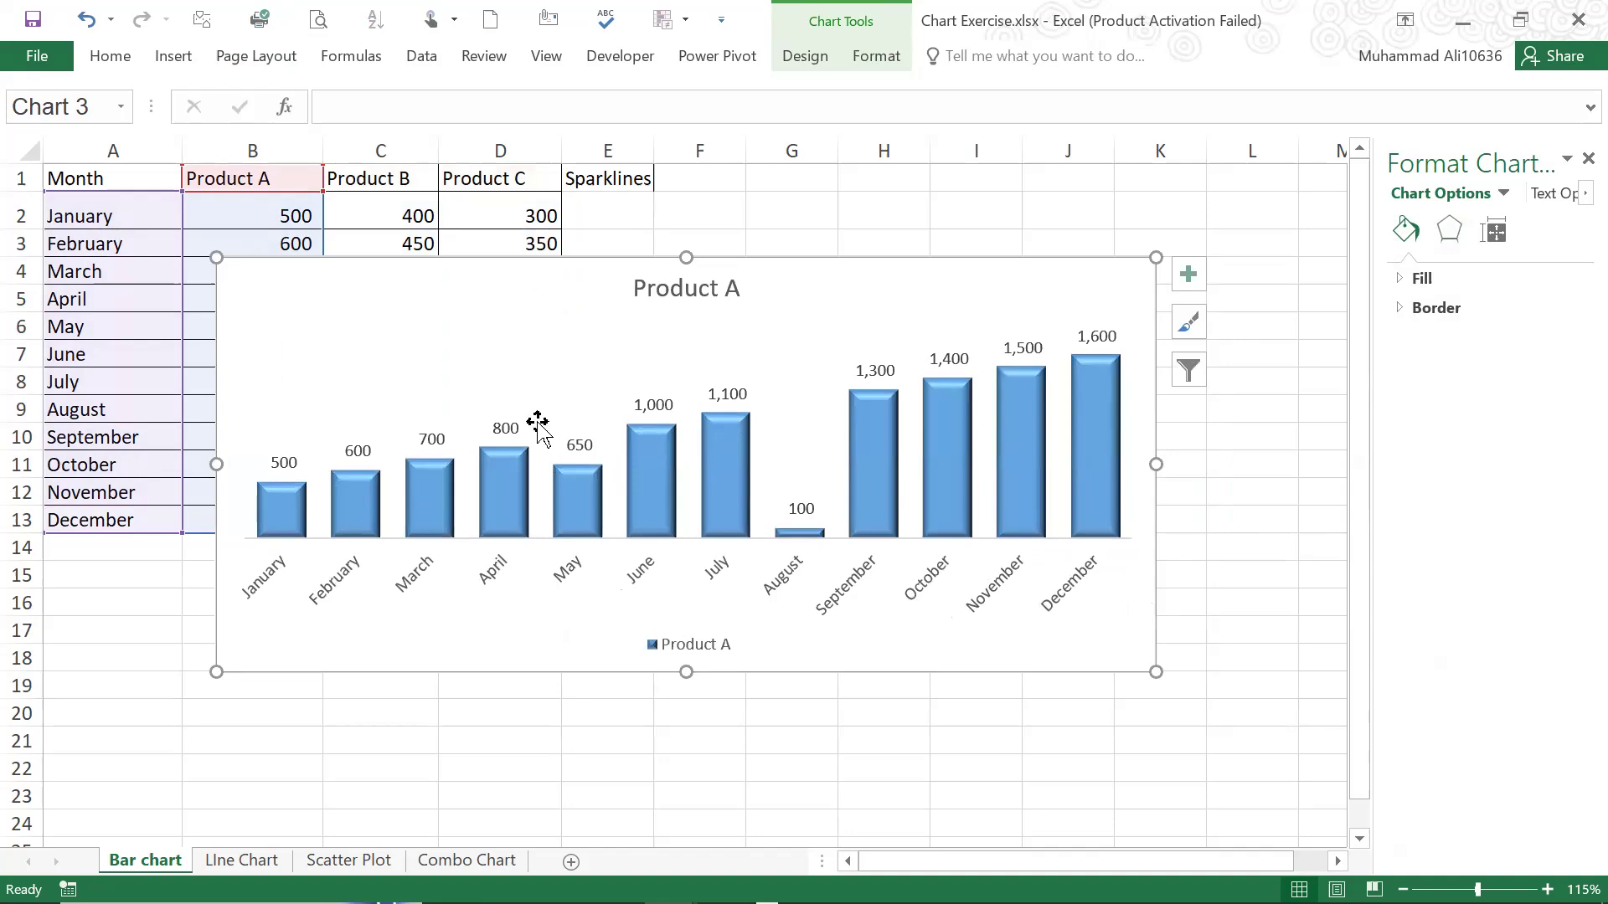
{"action": "key", "text": "ctrl+v"}
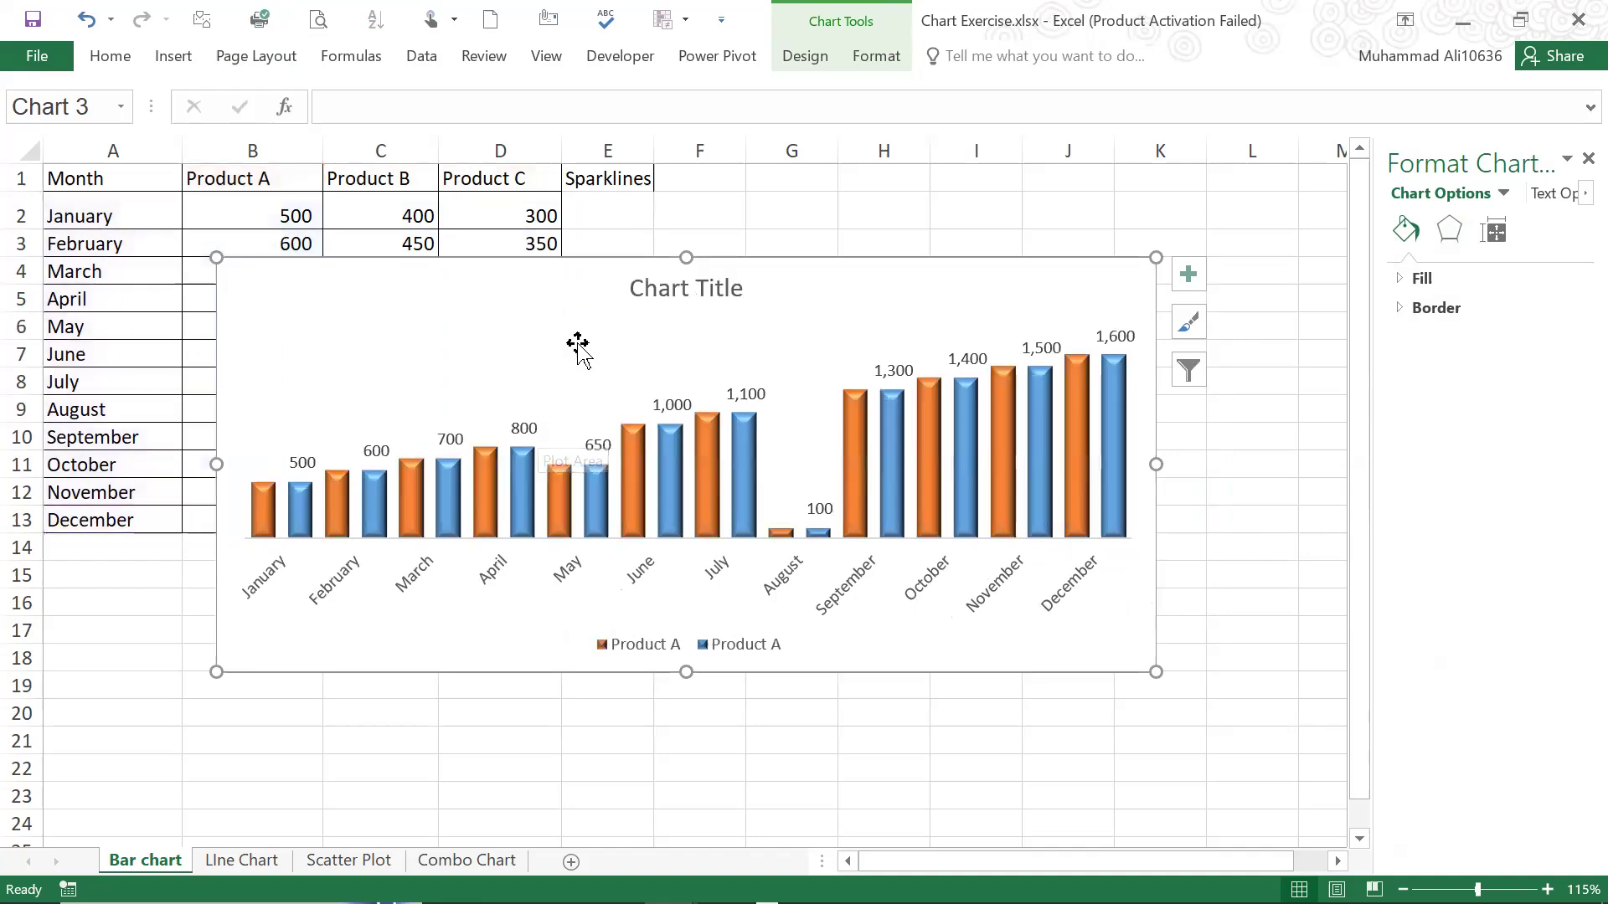
{"action": "key", "text": "ctrl+z"}
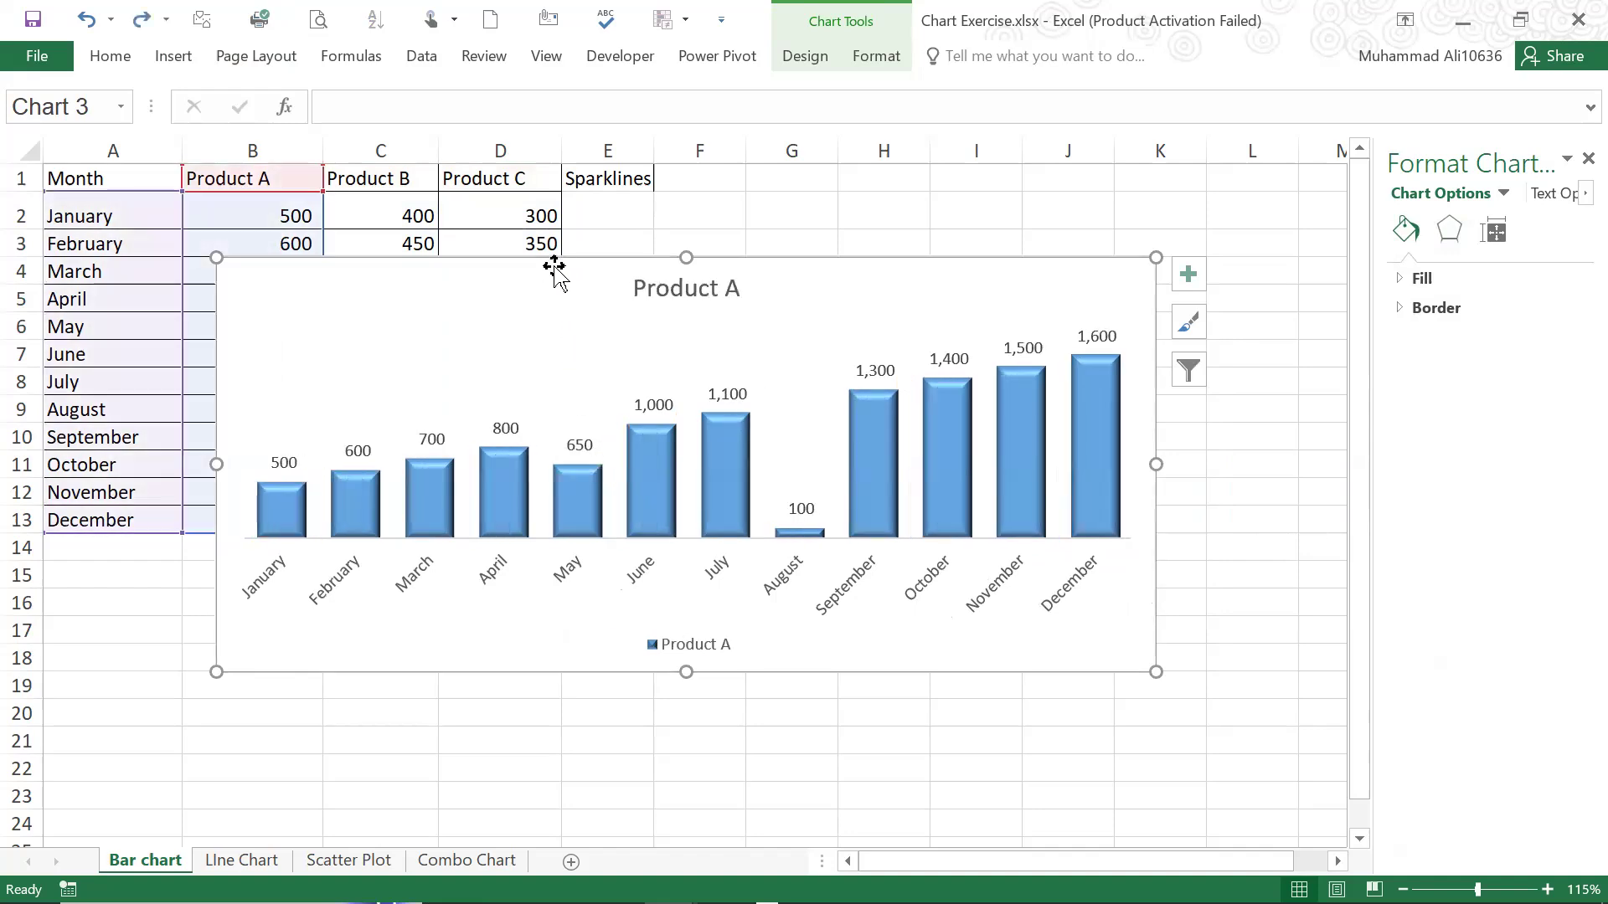
Paste a copy of the Product A chart at cell L4 and delete that copy
{"action": "left_click", "coordinate": [1284, 276]}
{"action": "key", "text": "ctrl+v"}
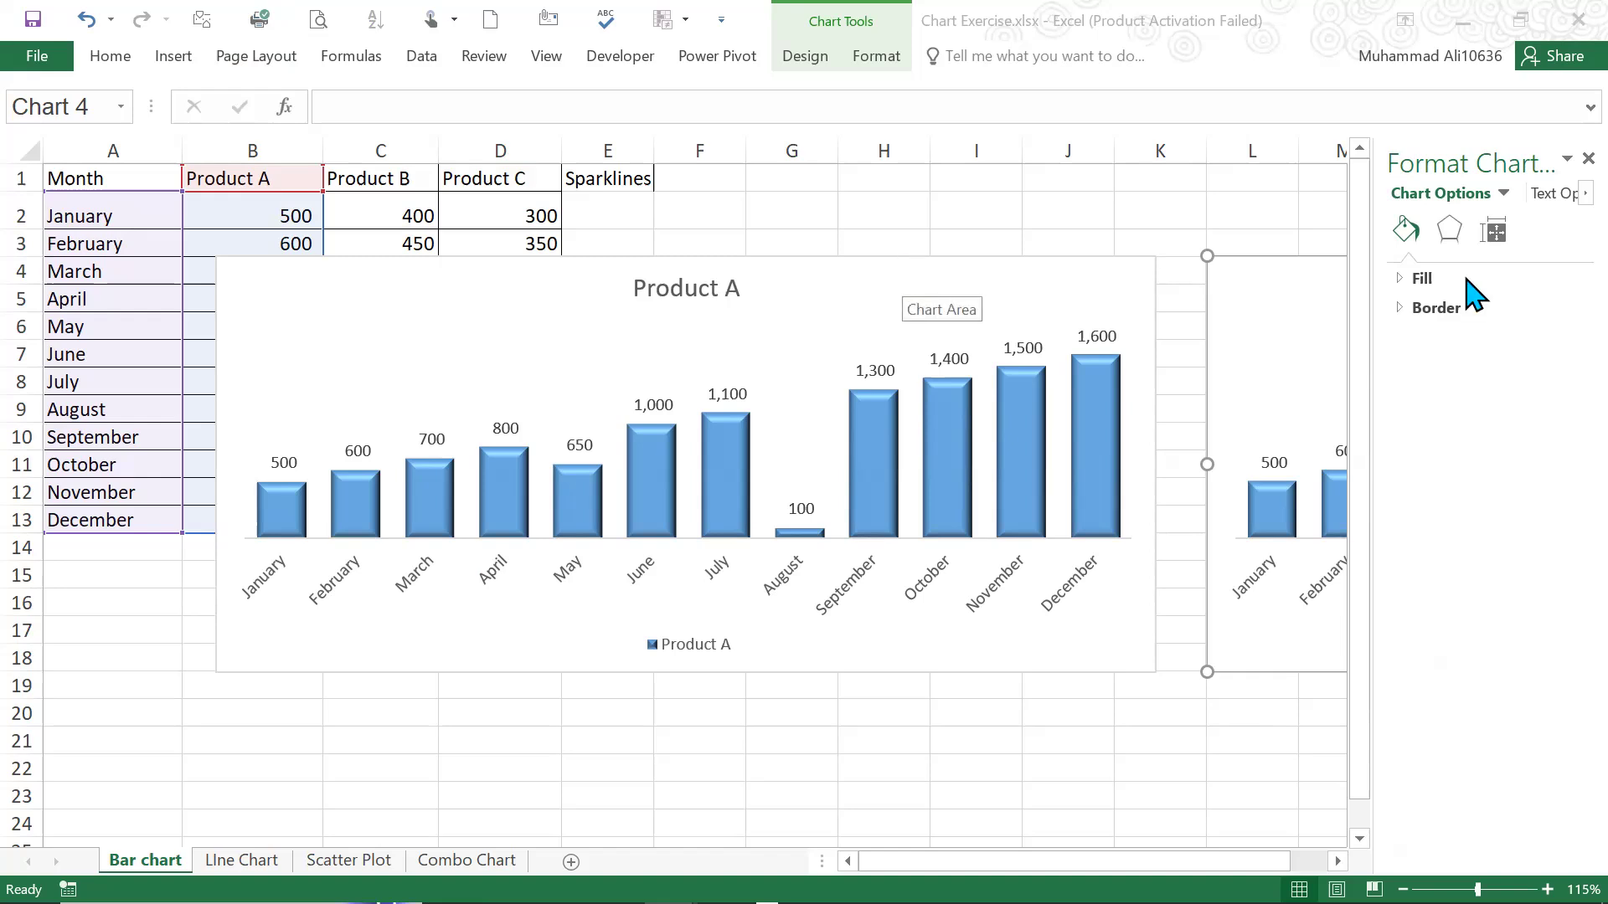
{"action": "left_click", "coordinate": [1325, 275]}
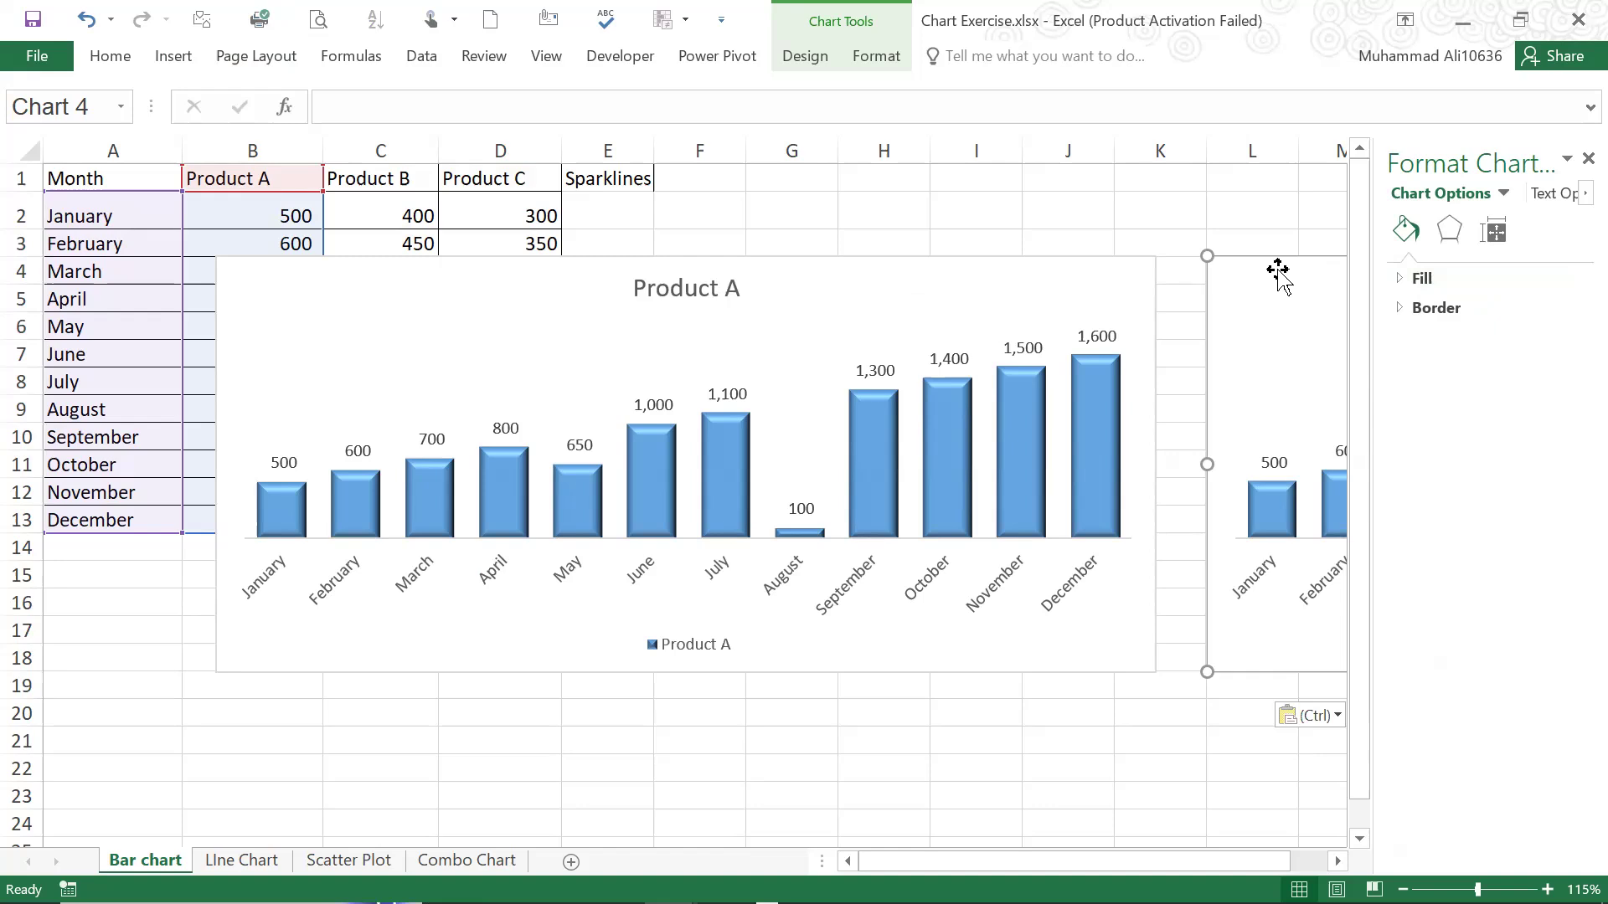
{"action": "key", "text": "Delete"}
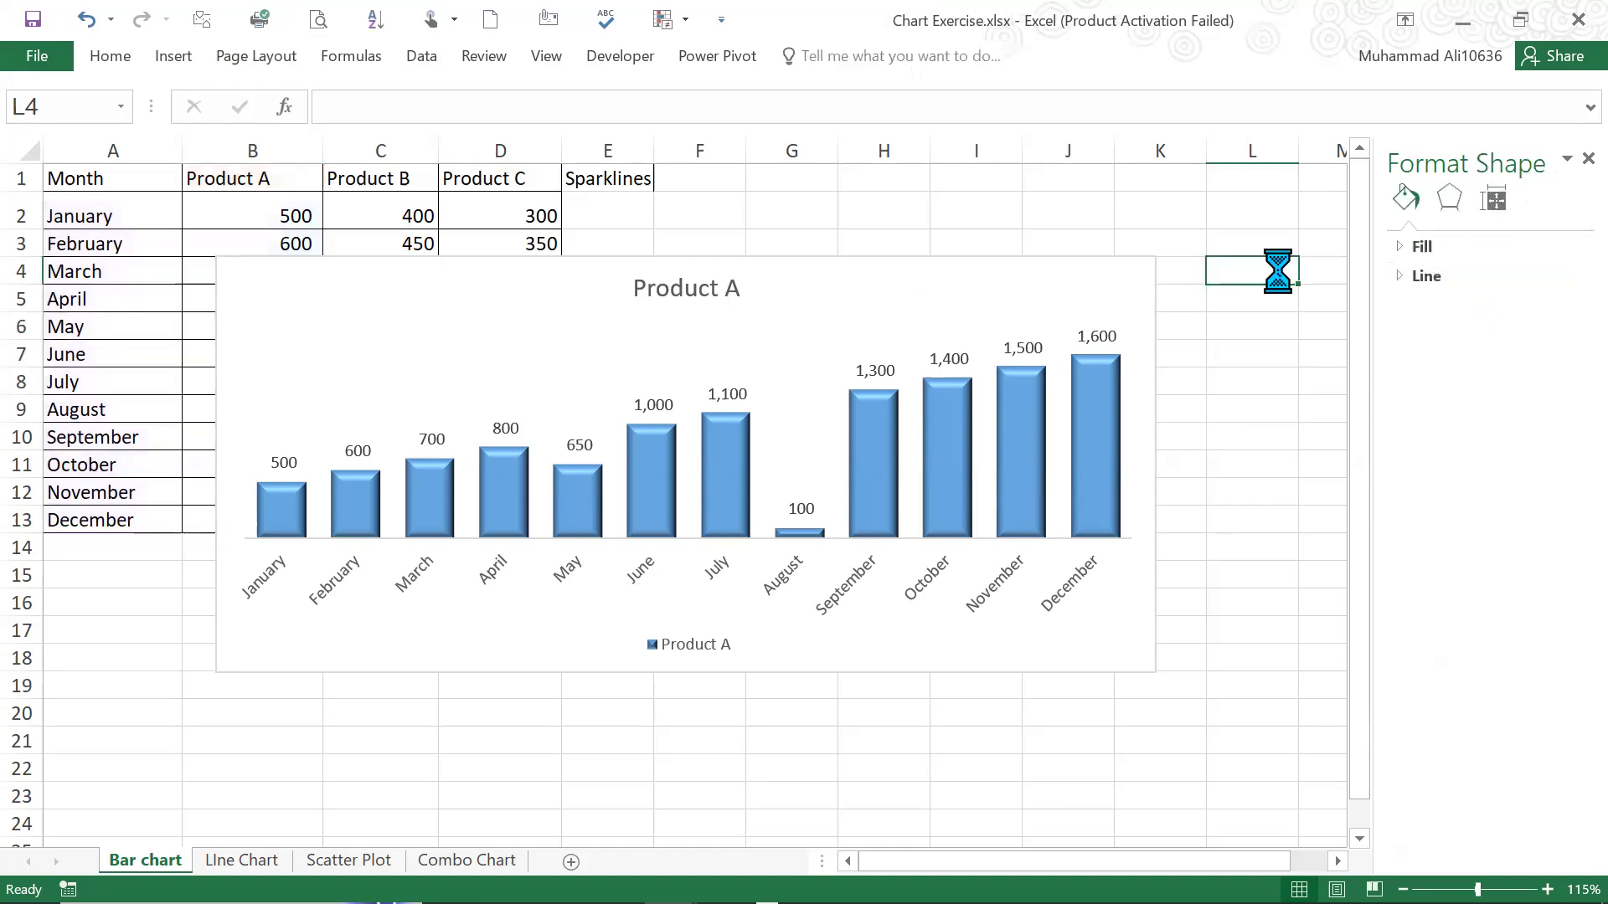
Undo the recent chart moves and the source range reduction, back to the three-product chart beside the data table
{"action": "key", "text": "ctrl+z"}
{"action": "key", "text": "ctrl+z"}
{"action": "key", "text": "ctrl+z"}
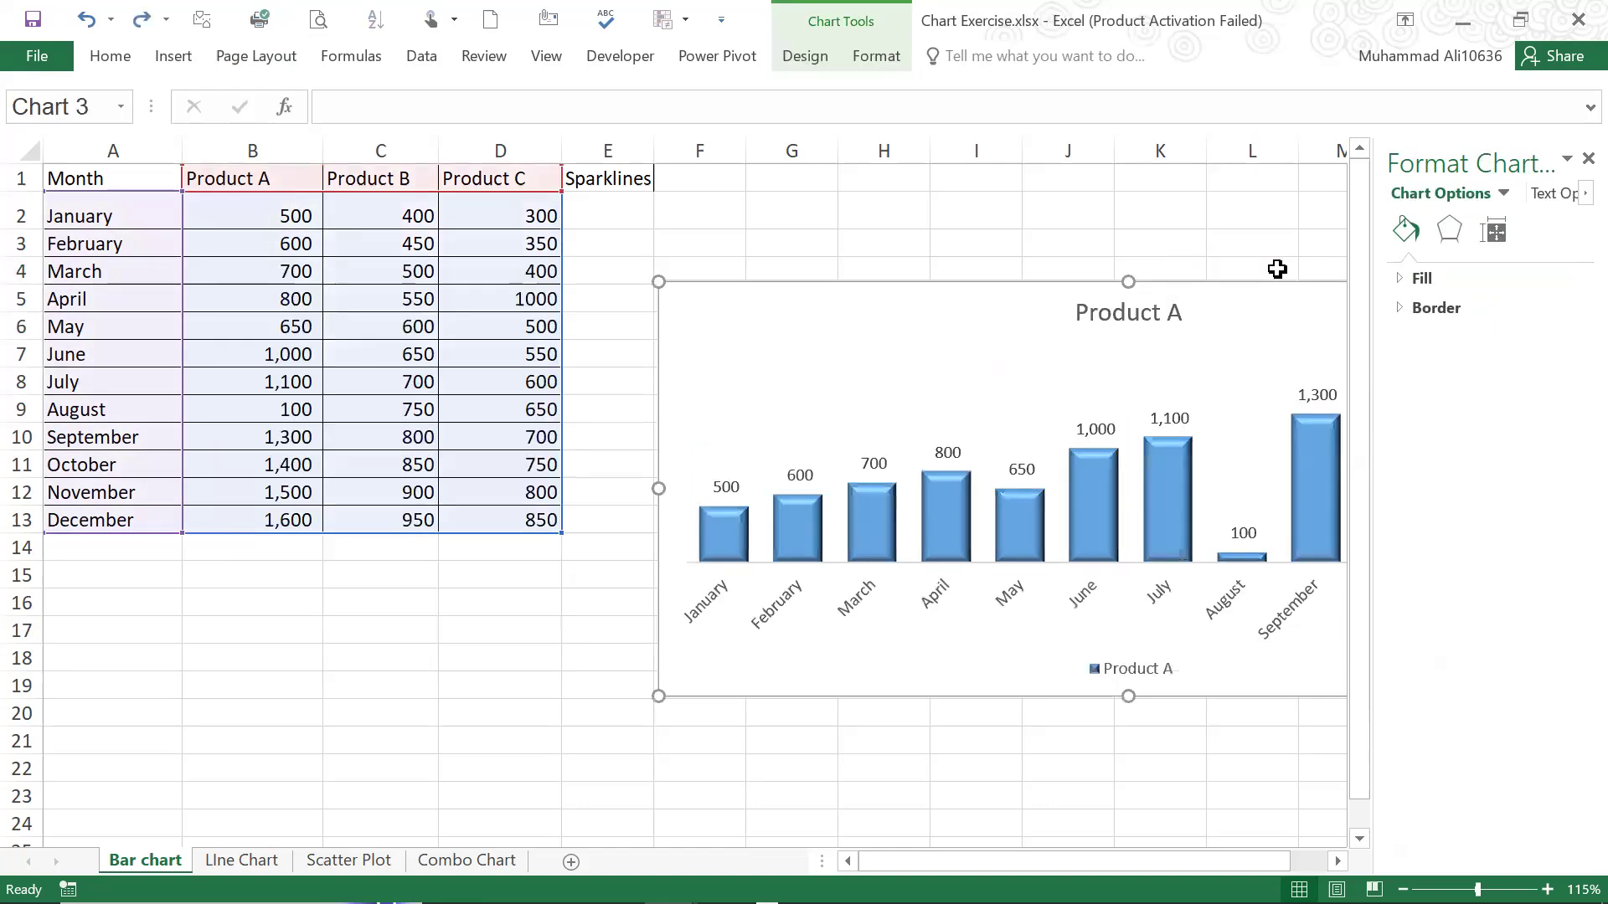
{"action": "key", "text": "ctrl+z"}
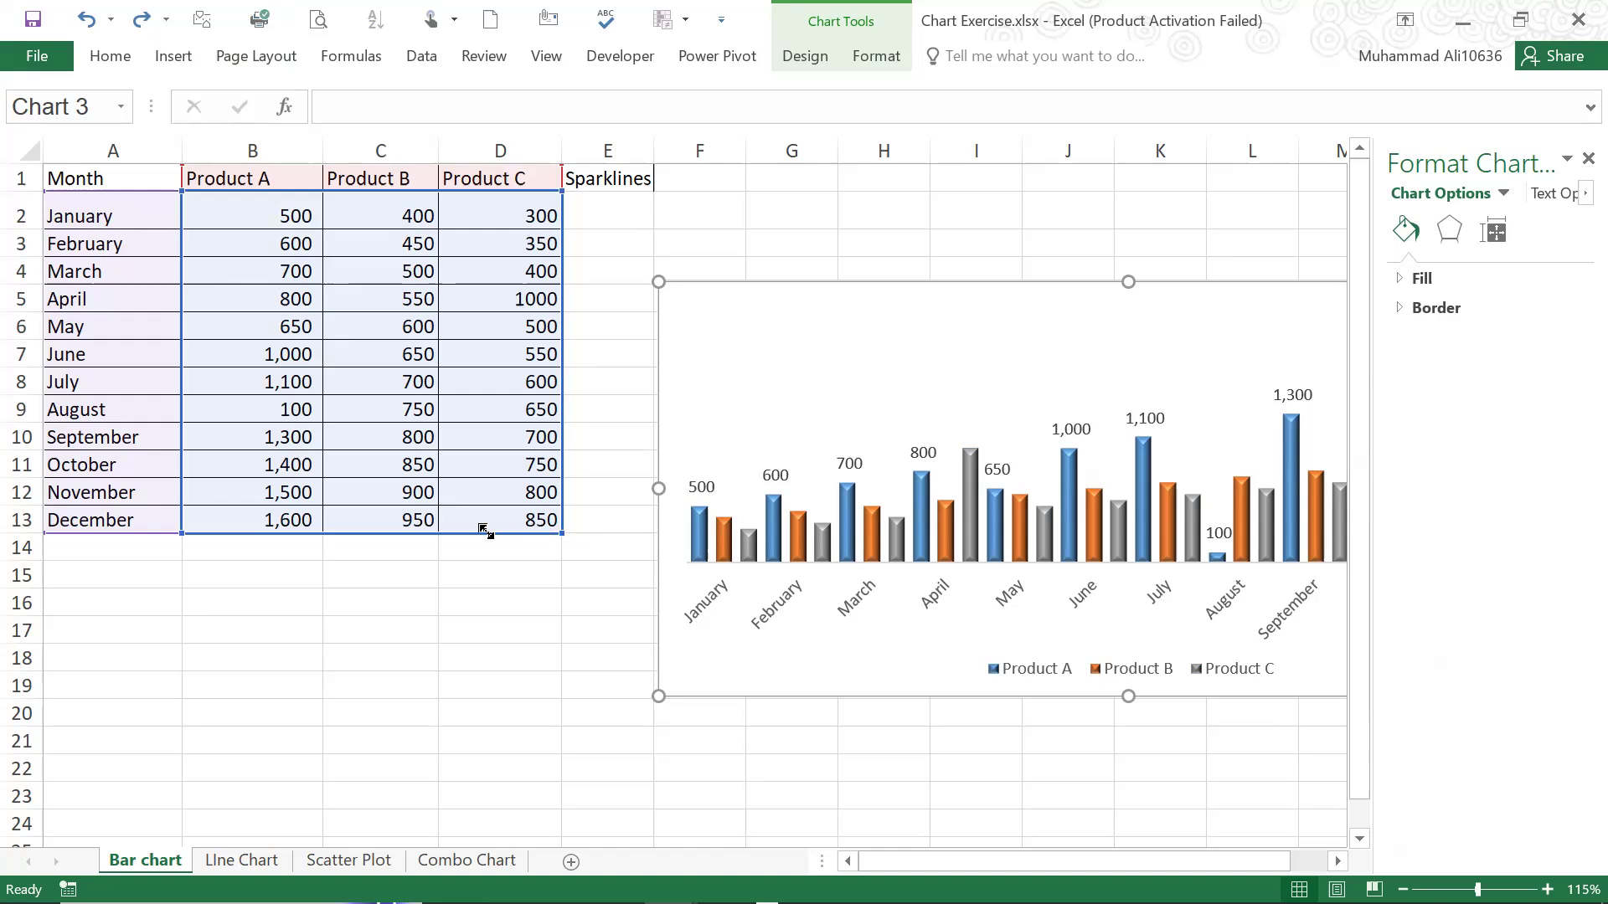
Reduce the chart's source range to the Product A column and move the chart over the table, from column B and row 5
{"action": "left_click_drag", "start_coordinate": [486, 530], "coordinate": [462, 529]}
{"action": "left_click_drag", "start_coordinate": [356, 531], "coordinate": [317, 533]}
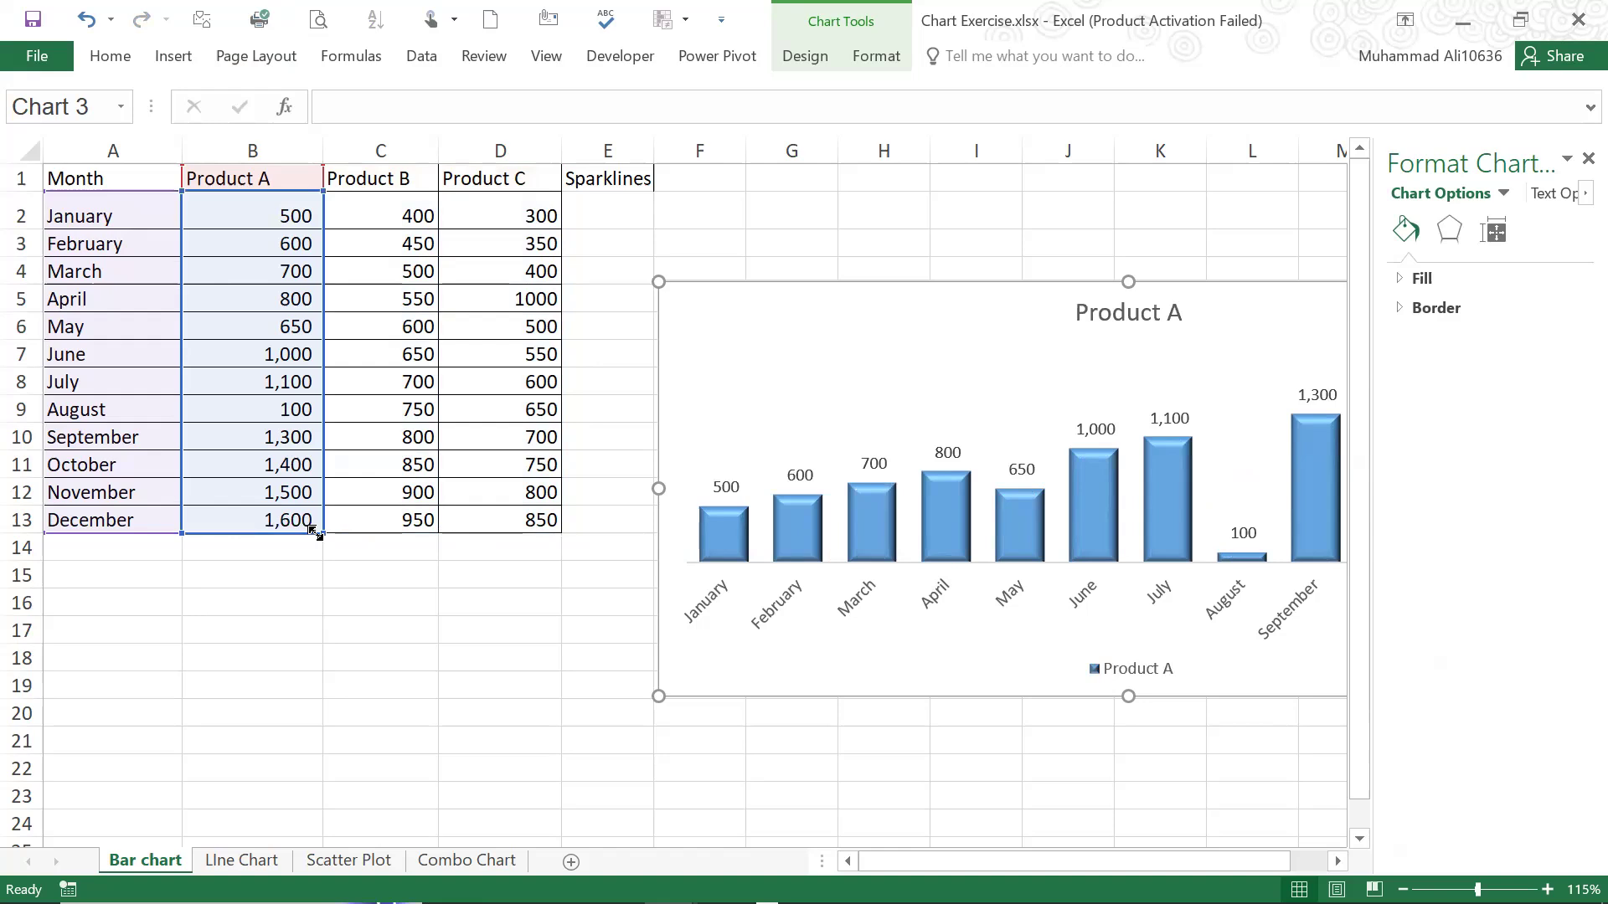
{"action": "left_click_drag", "start_coordinate": [952, 283], "coordinate": [502, 288]}
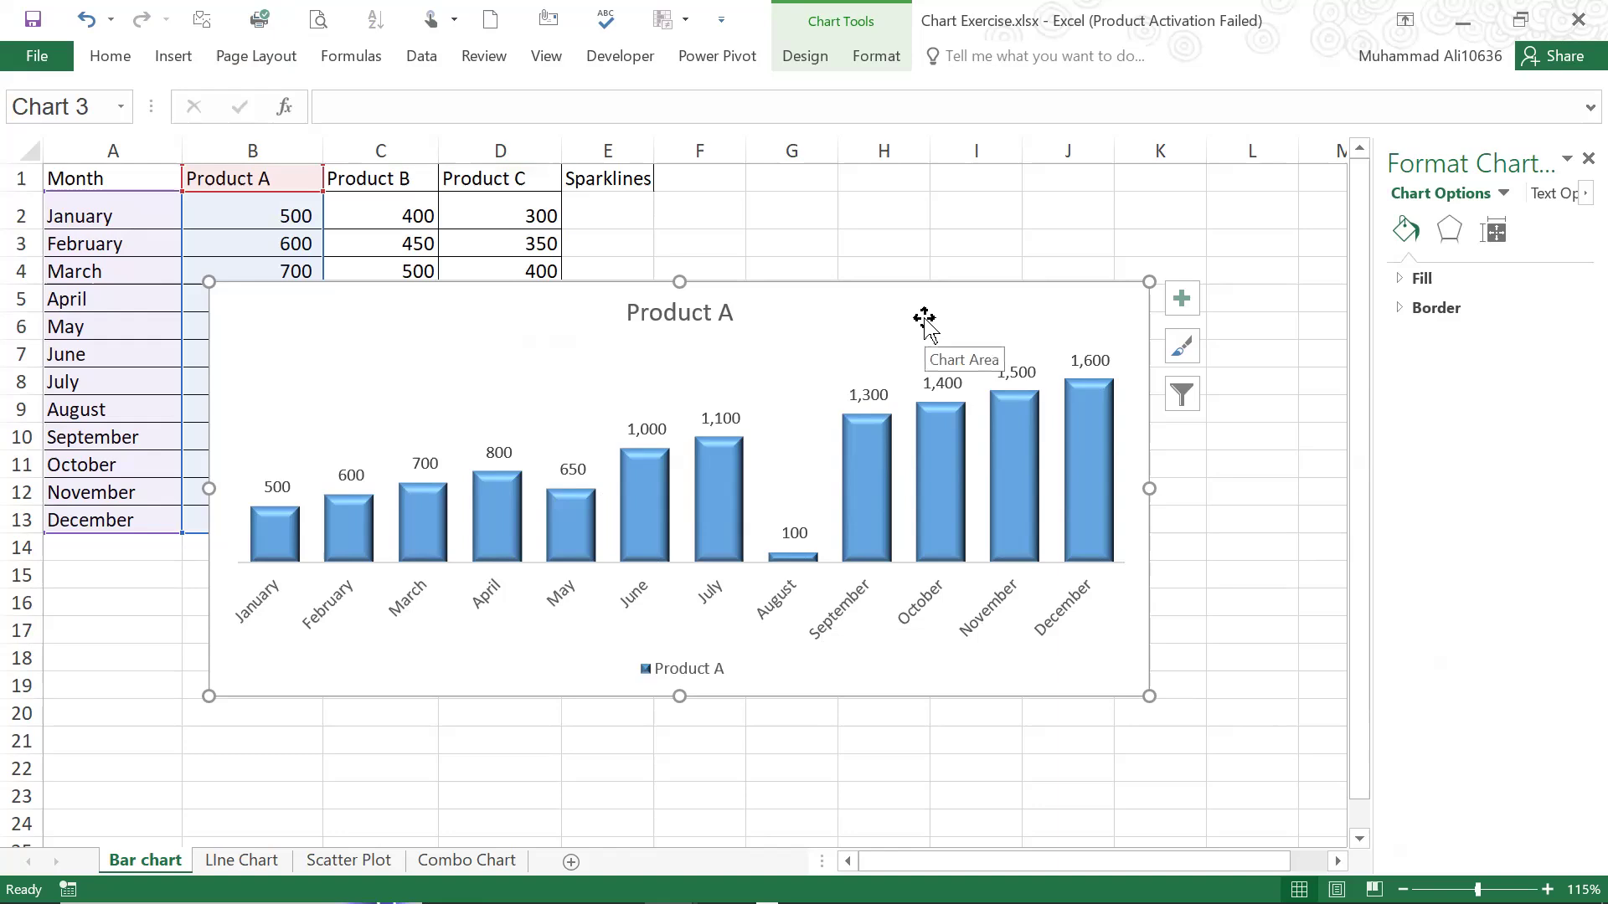
Paste a copy of the Product A chart beside the original, starting at cell L5
{"action": "left_click_drag", "start_coordinate": [900, 297], "coordinate": [872, 305]}
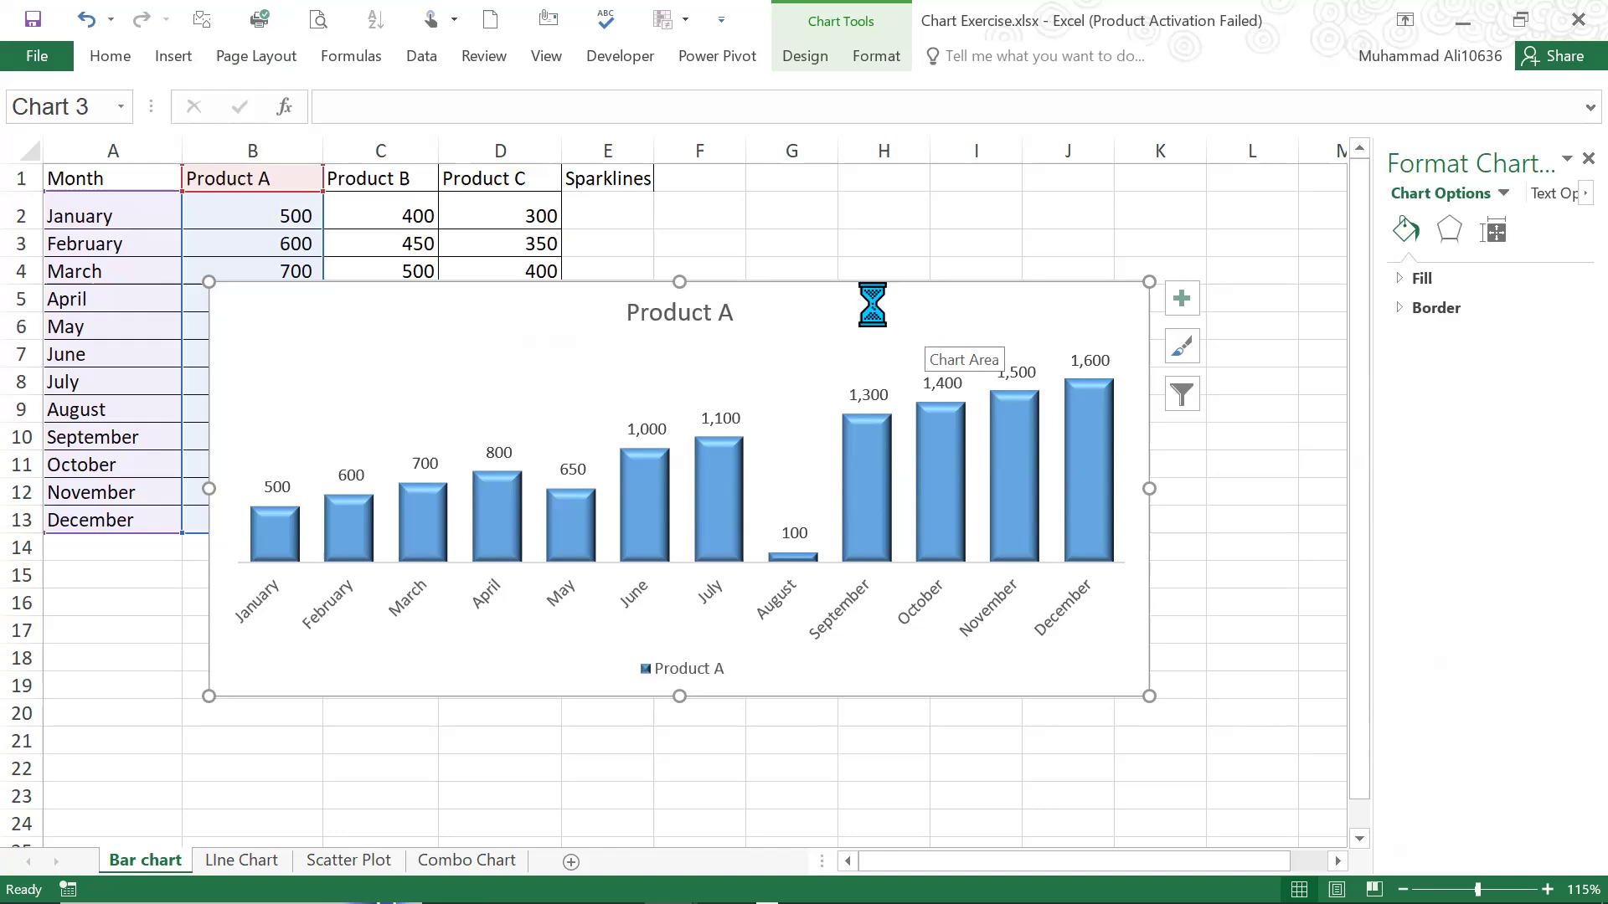
{"action": "key", "text": "ctrl+z"}
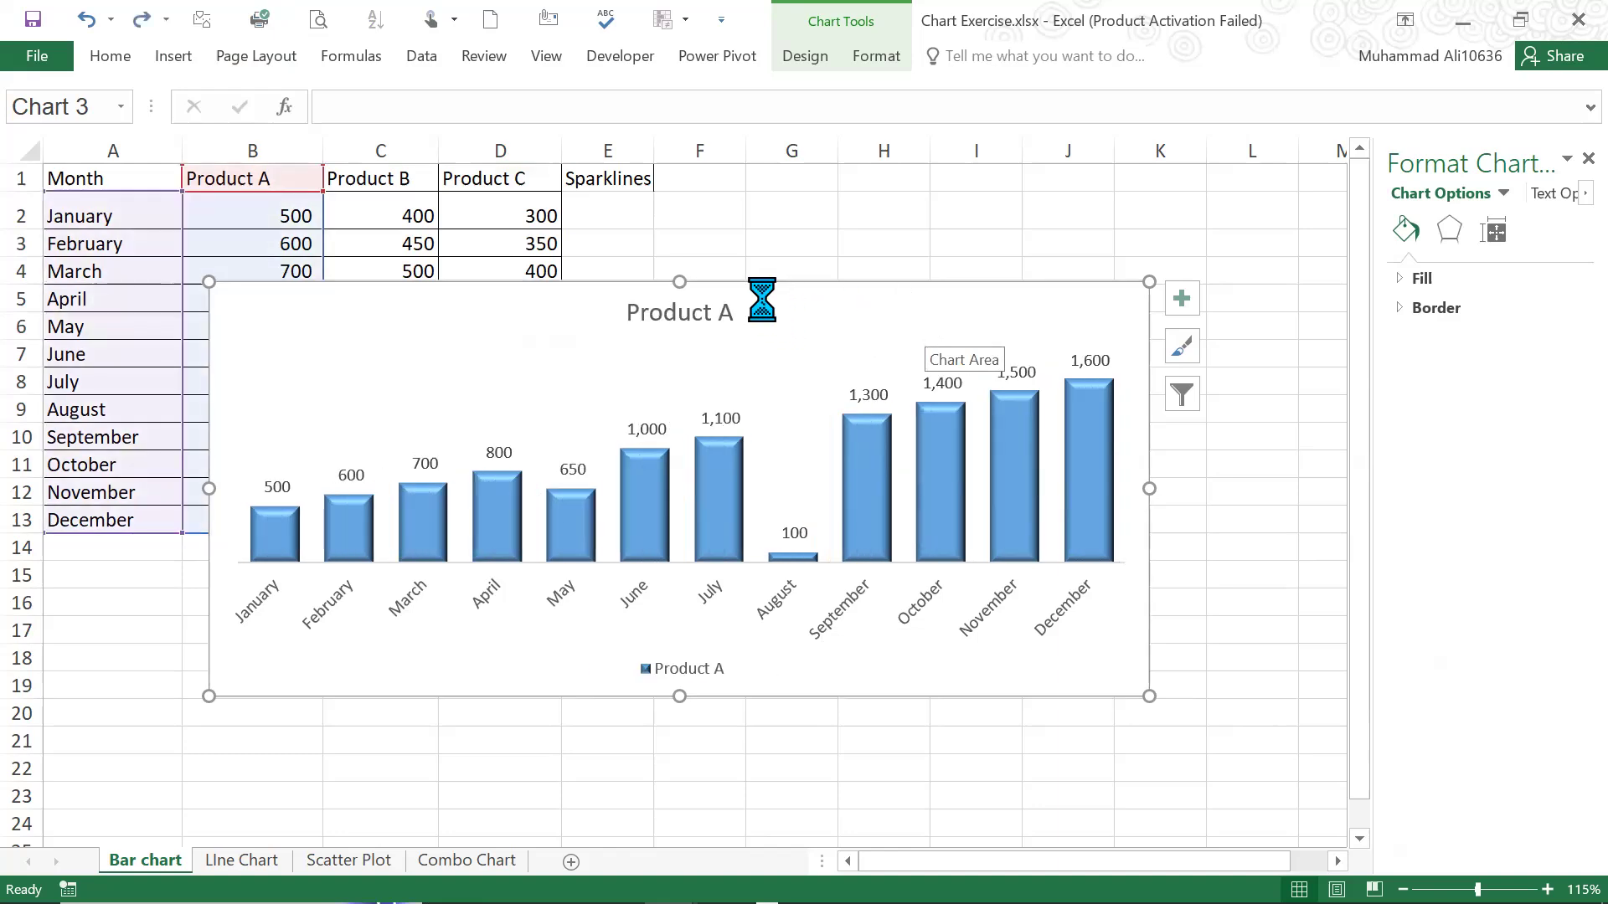
{"action": "left_click", "coordinate": [1224, 302]}
{"action": "key", "text": "ctrl+v"}
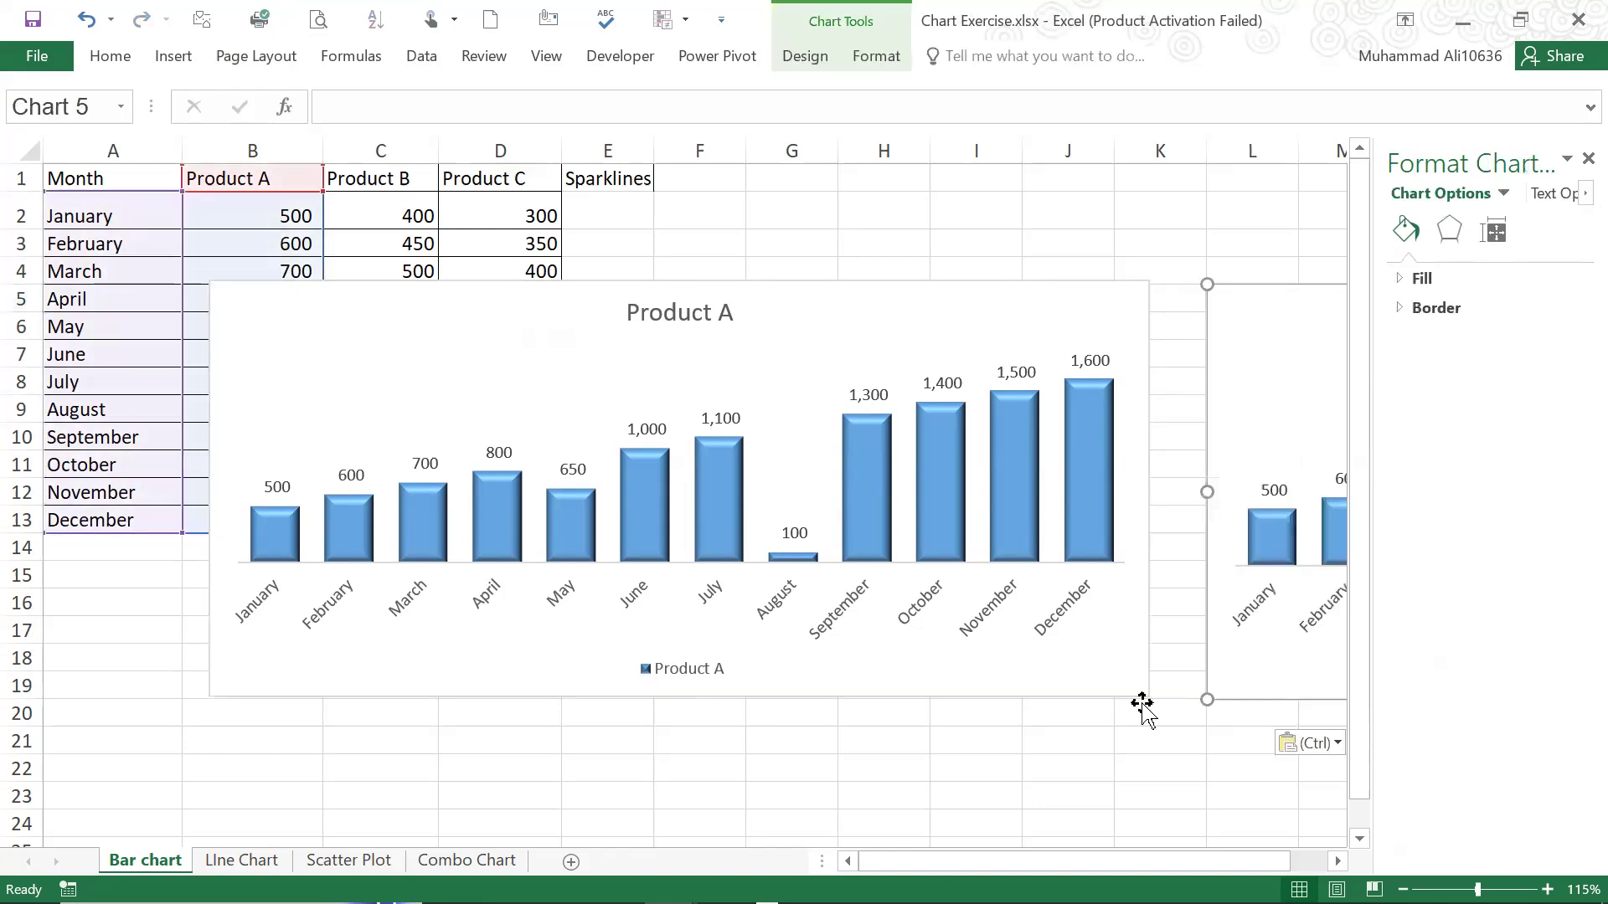
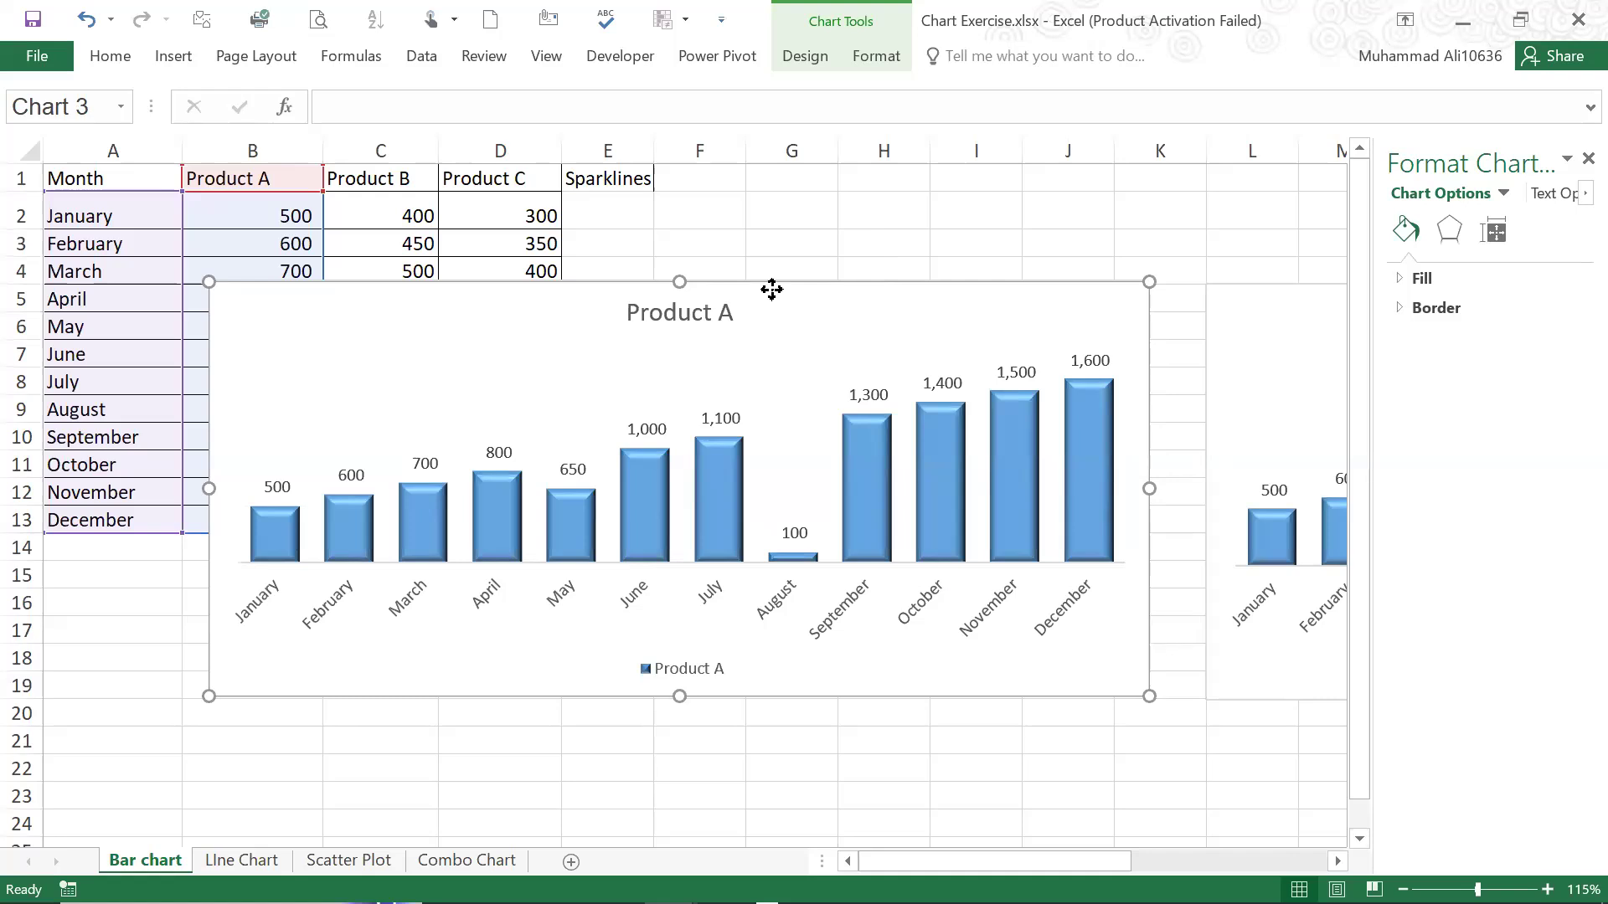
Move the original Product A chart slightly closer to its copy, with its top edge at row 5
{"action": "left_click_drag", "start_coordinate": [771, 290], "coordinate": [822, 309]}
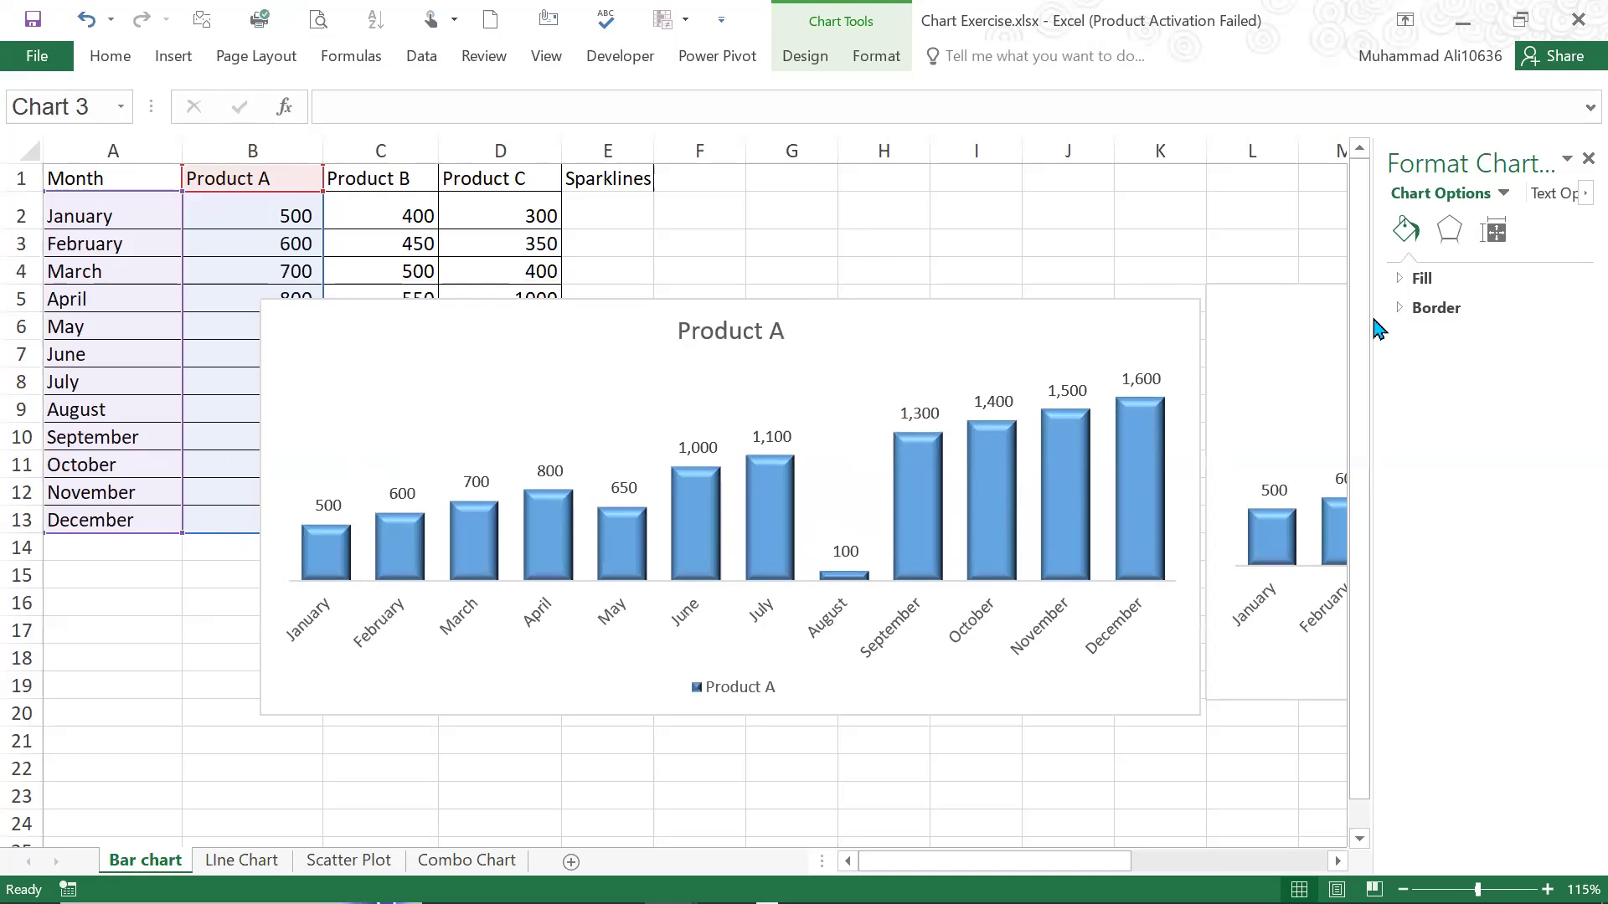
{"action": "left_click_drag", "start_coordinate": [1373, 320], "coordinate": [1373, 319]}
Try to set the copied chart's data range to A2:A13 and C2:C14, without the header row
{"action": "scroll", "coordinate": [1373, 319], "scroll_direction": "right", "scroll_amount": 8}
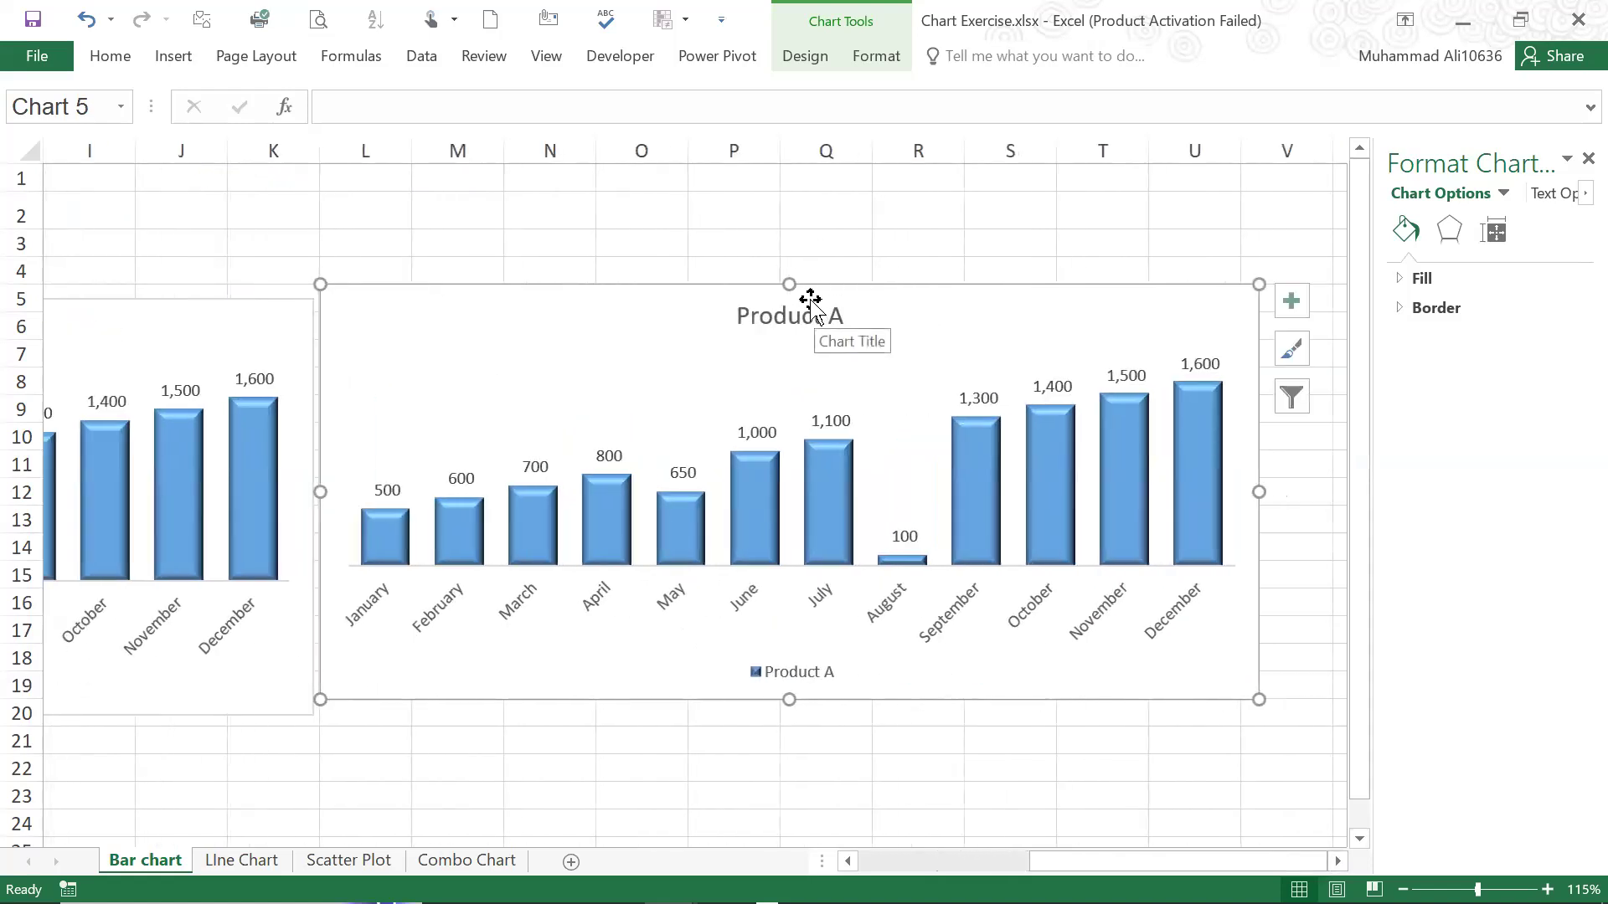
{"action": "left_click", "coordinate": [816, 63]}
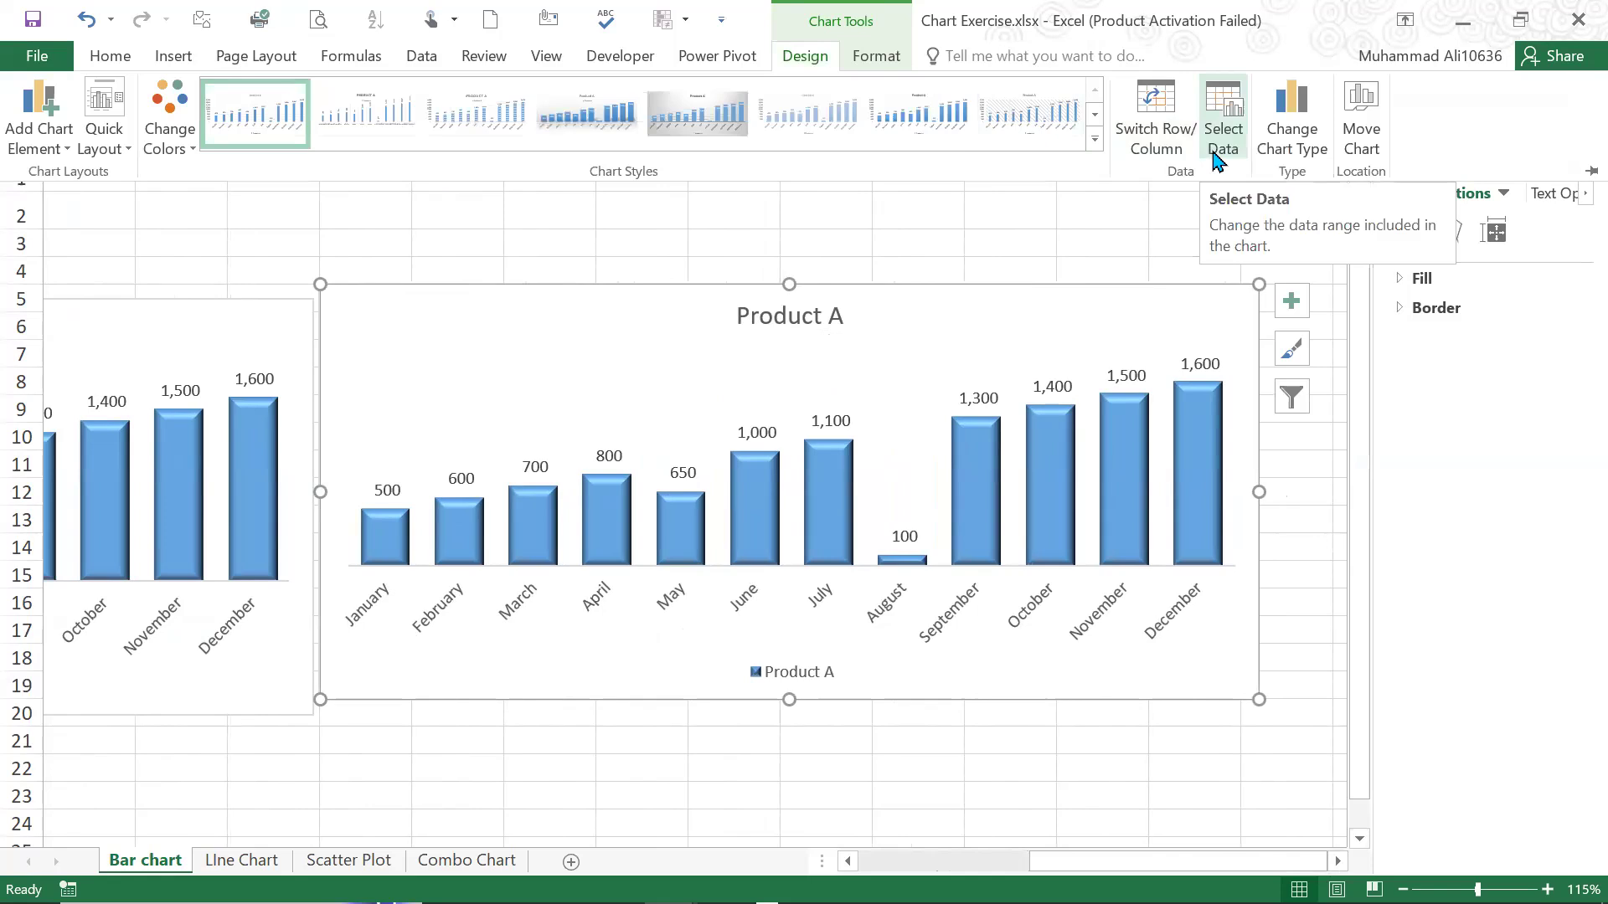
{"action": "left_click", "coordinate": [1218, 159]}
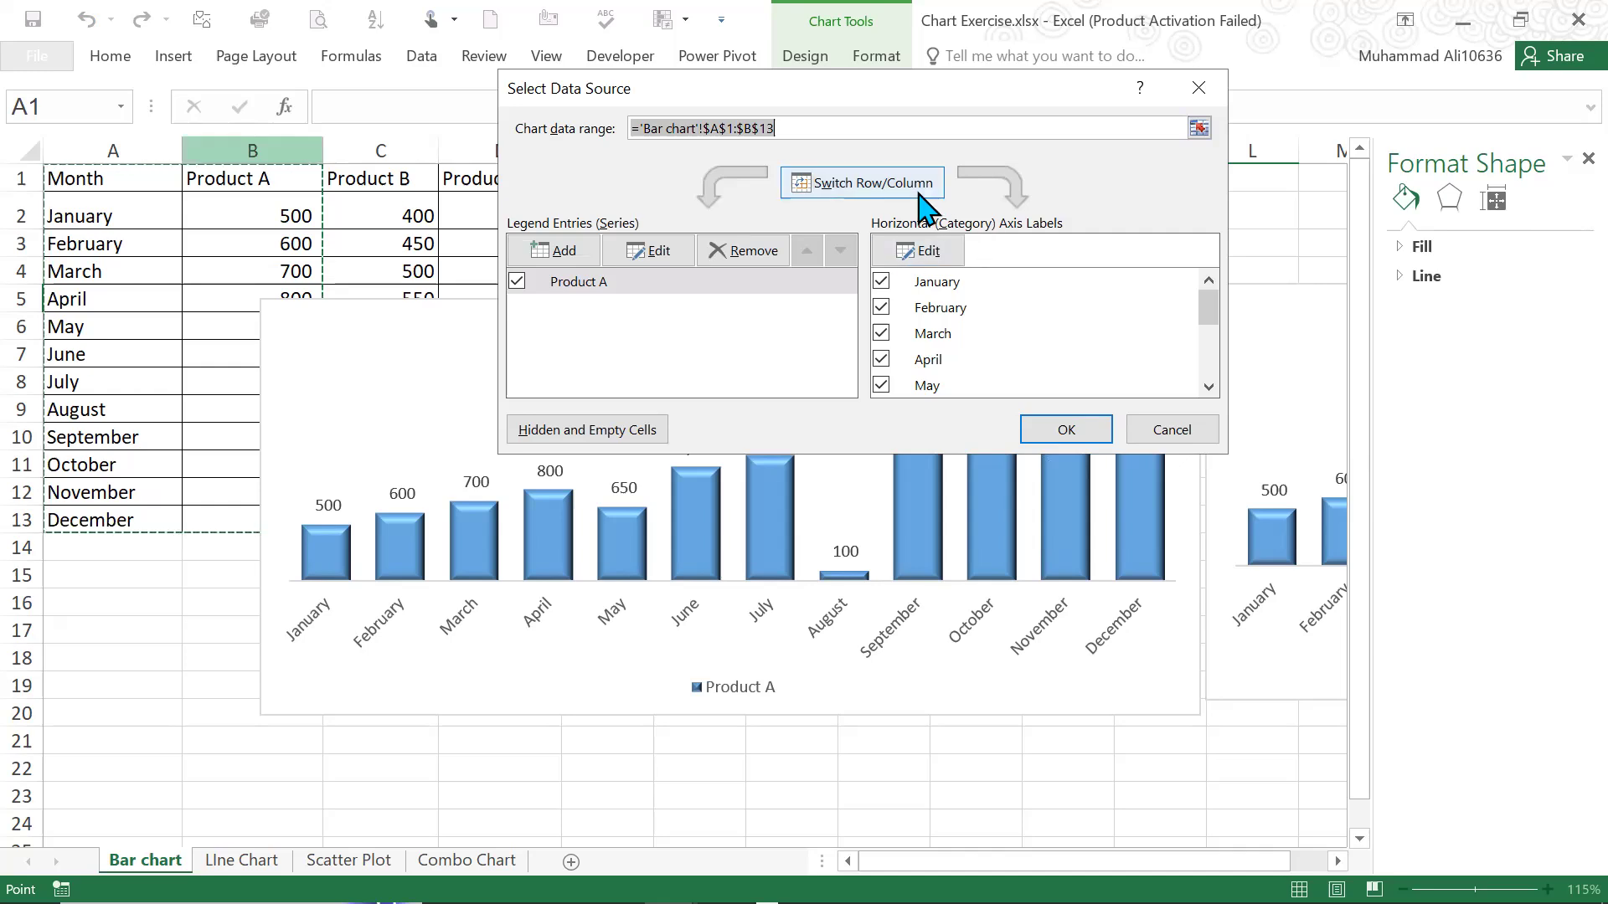
{"action": "key", "text": "BackSpace"}
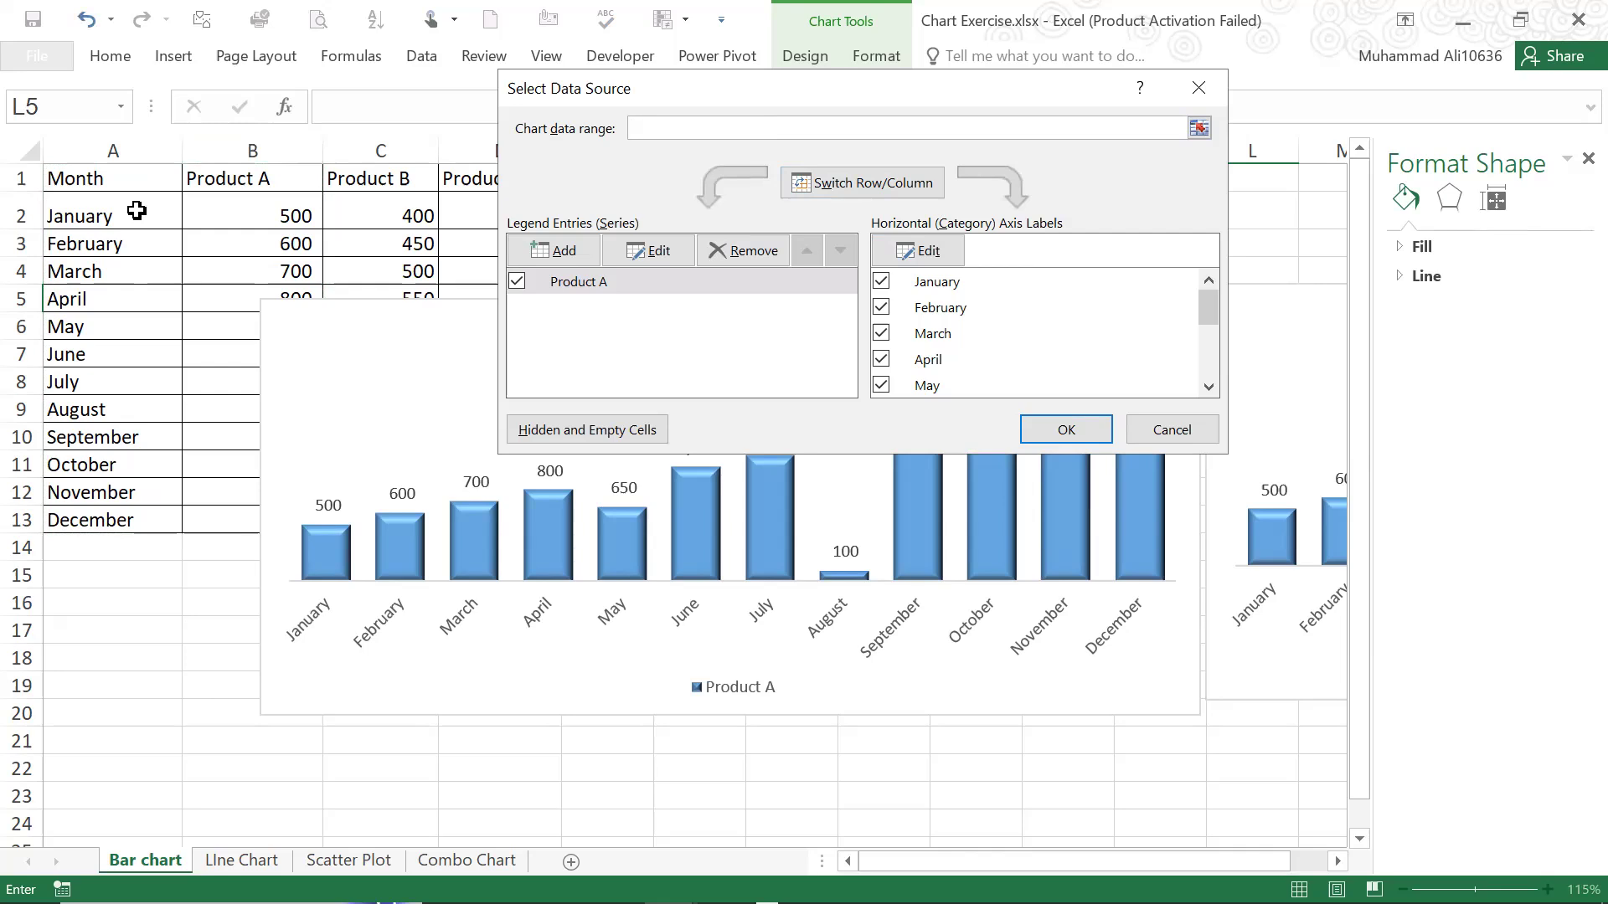
{"action": "left_click", "coordinate": [136, 211]}
{"action": "left_click_drag", "start_coordinate": [135, 213], "coordinate": [130, 267]}
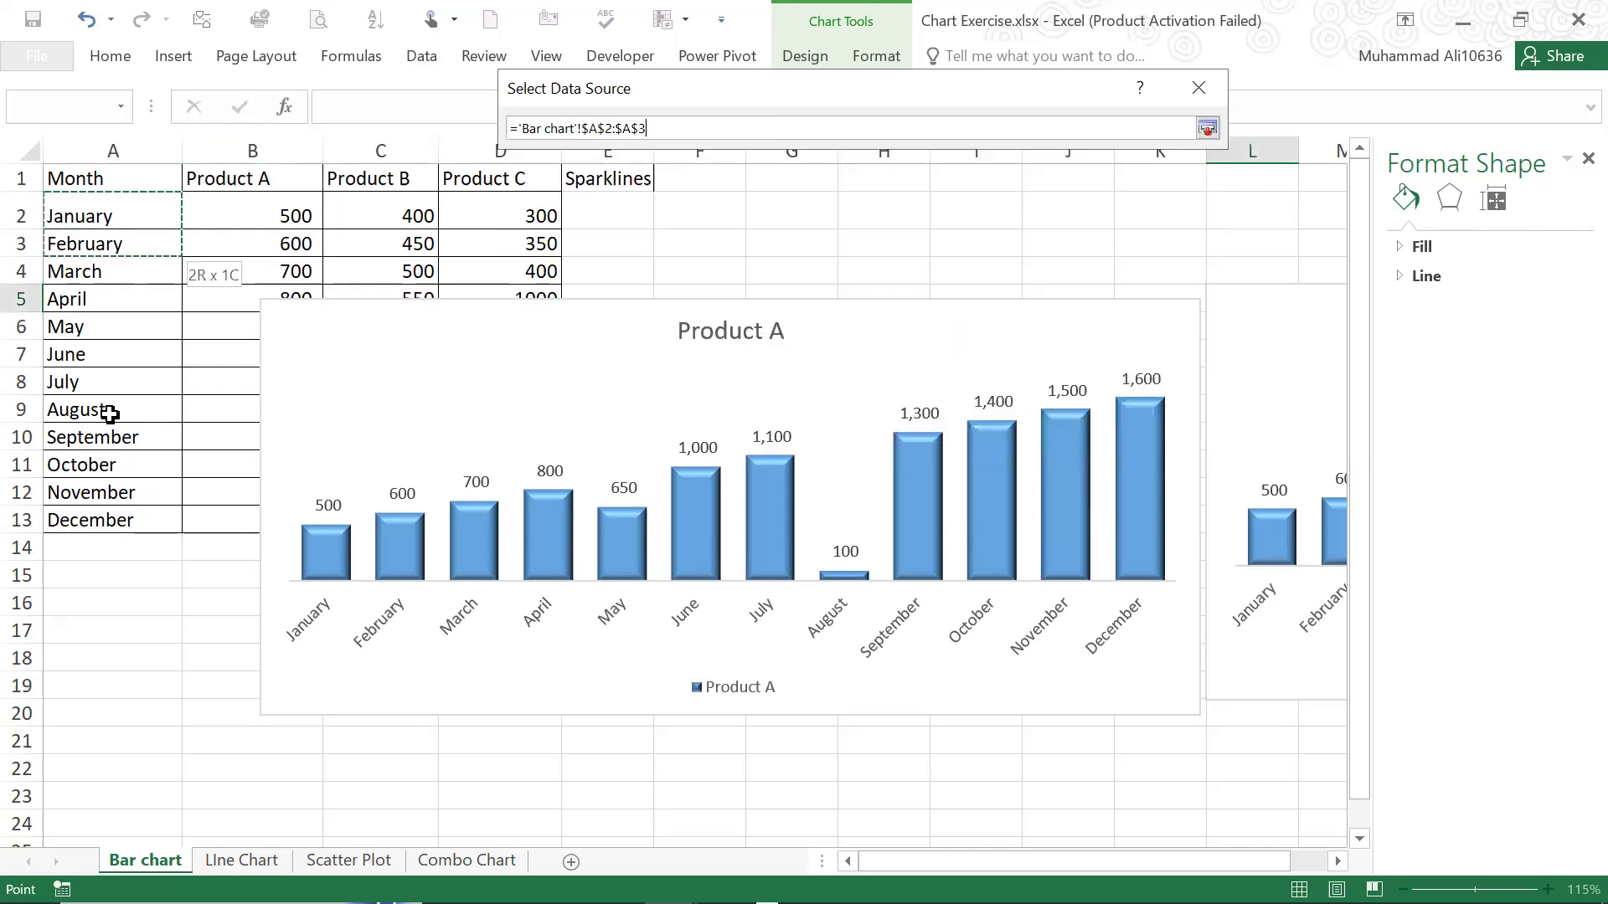
{"action": "left_click_drag", "start_coordinate": [116, 509], "coordinate": [117, 514]}
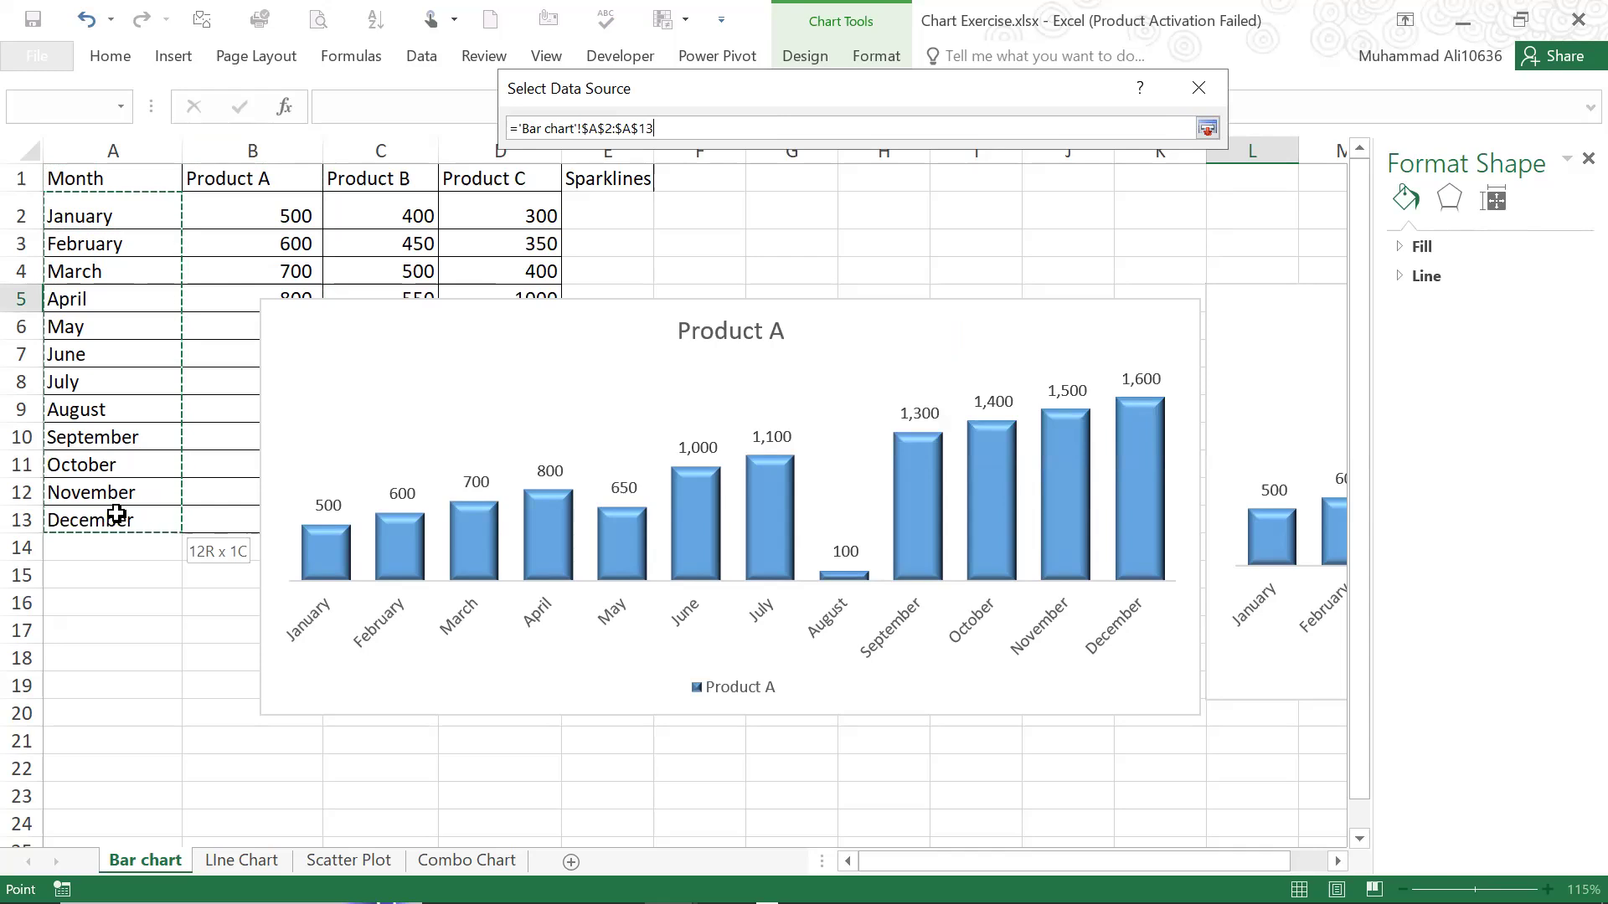
{"action": "left_click_drag", "start_coordinate": [117, 514], "coordinate": [117, 514]}
{"action": "type", "text": ","}
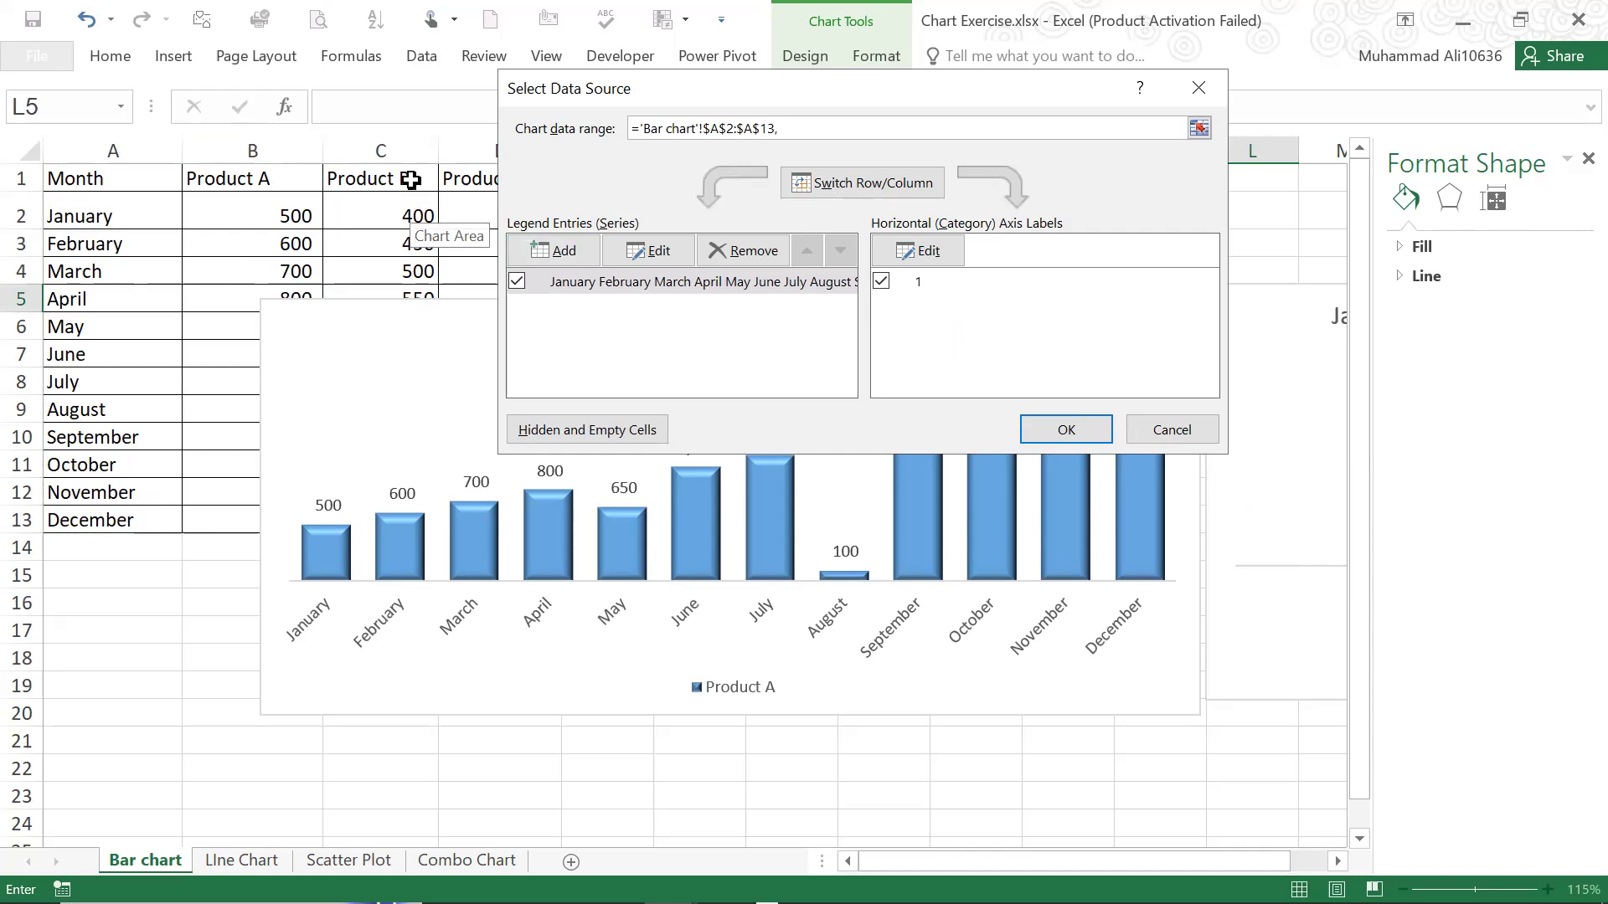
{"action": "left_click", "coordinate": [413, 210]}
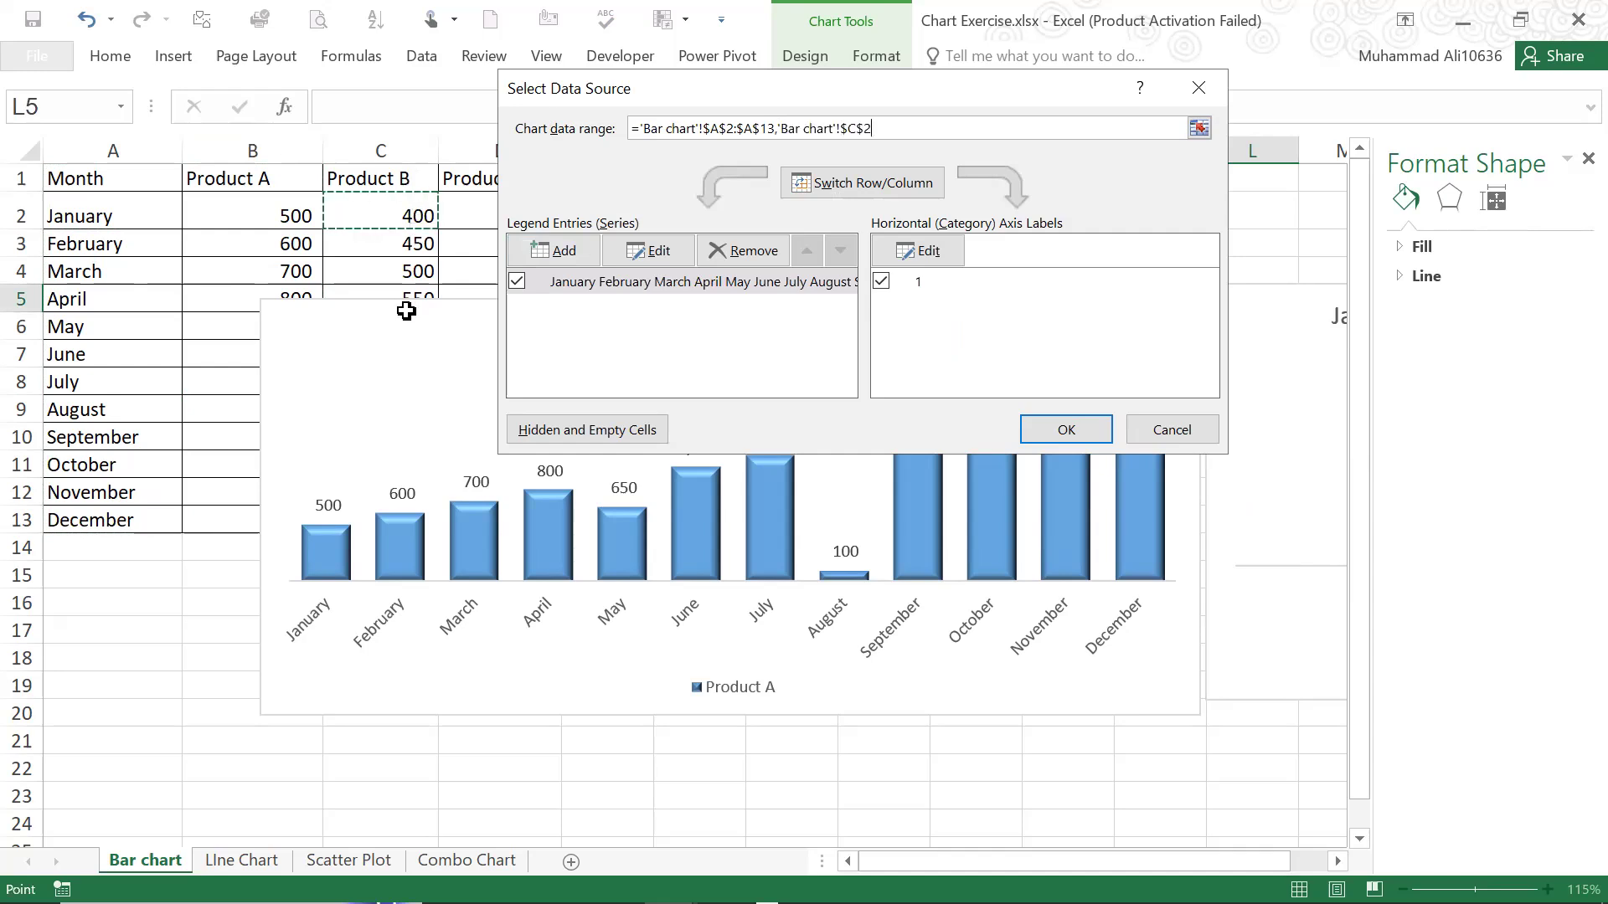
{"action": "left_click_drag", "start_coordinate": [405, 527], "coordinate": [405, 540]}
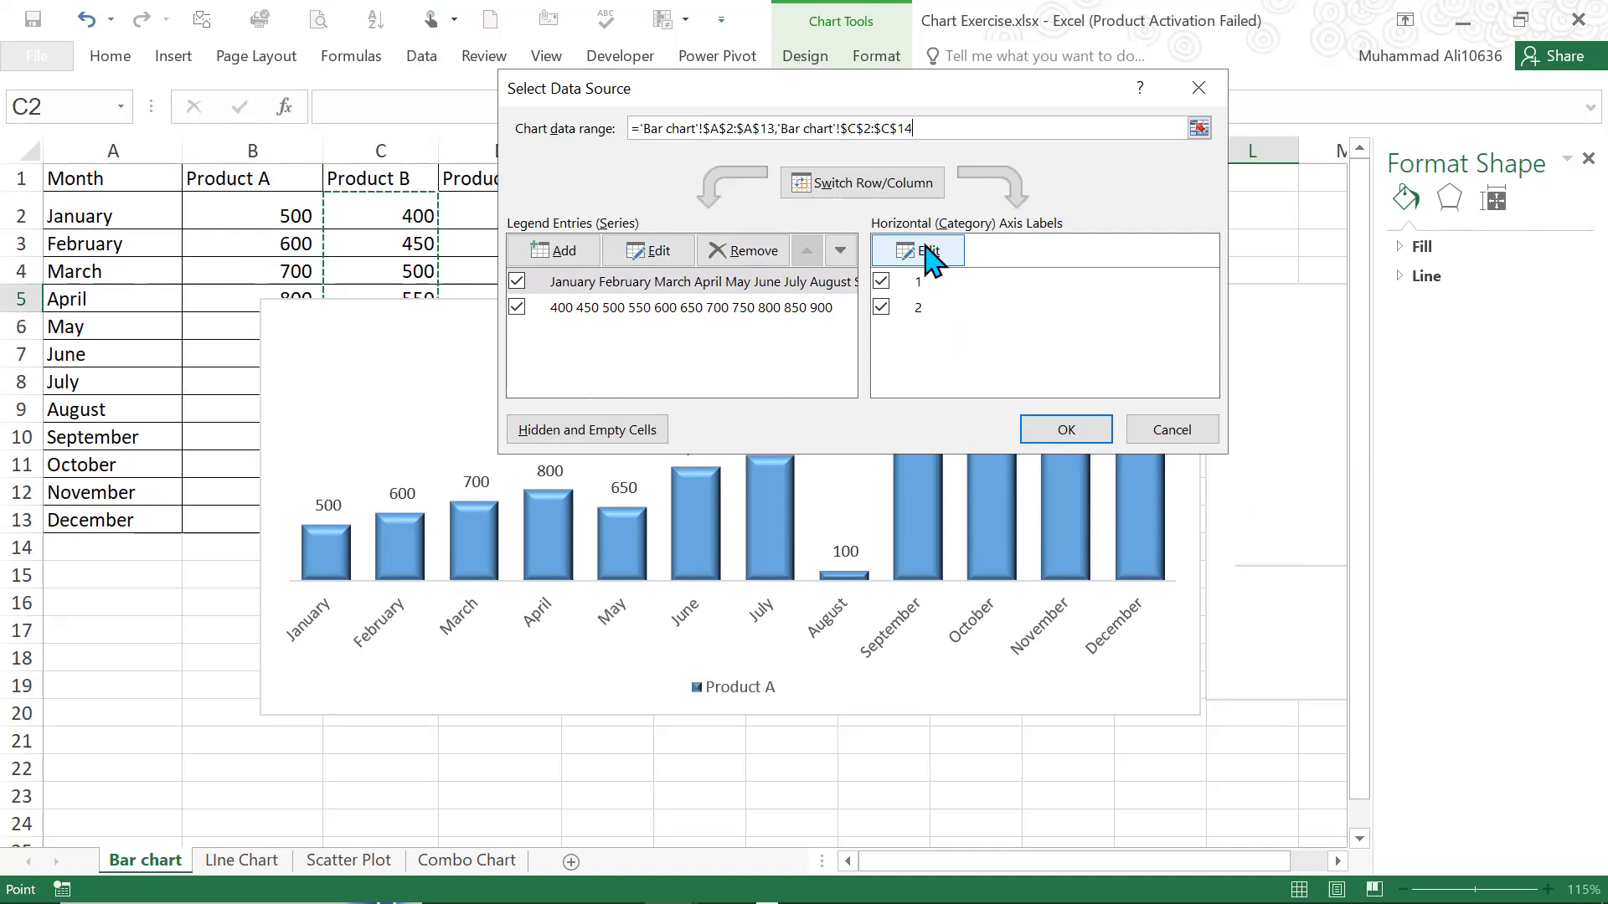
{"action": "left_click", "coordinate": [1066, 431]}
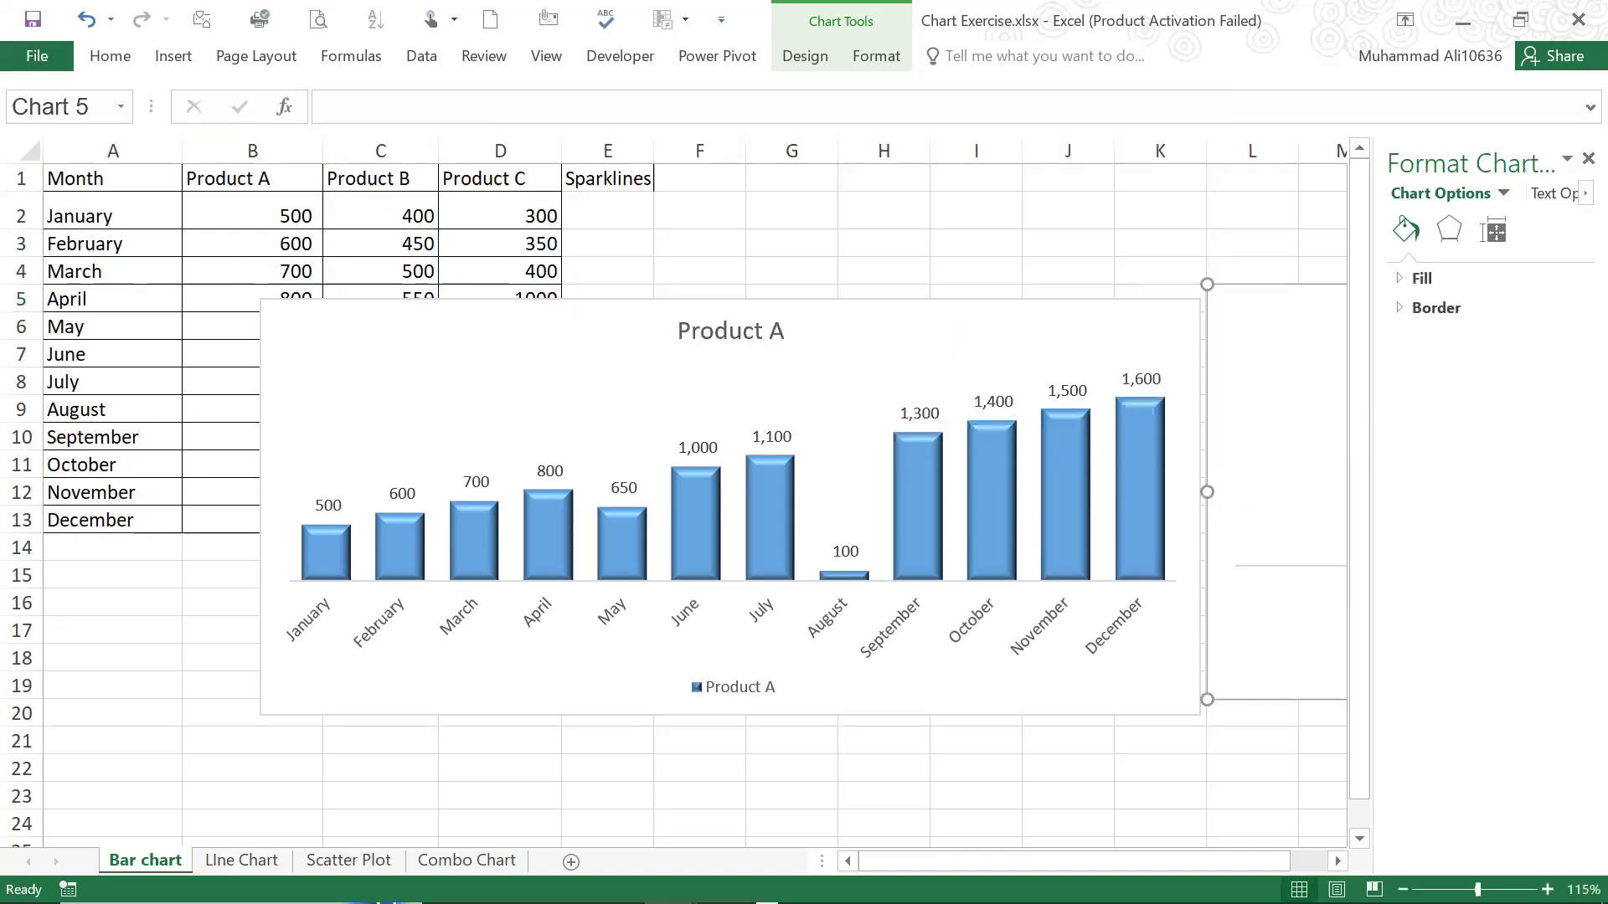
{"action": "scroll", "coordinate": [1044, 341], "scroll_direction": "right", "scroll_amount": 7}
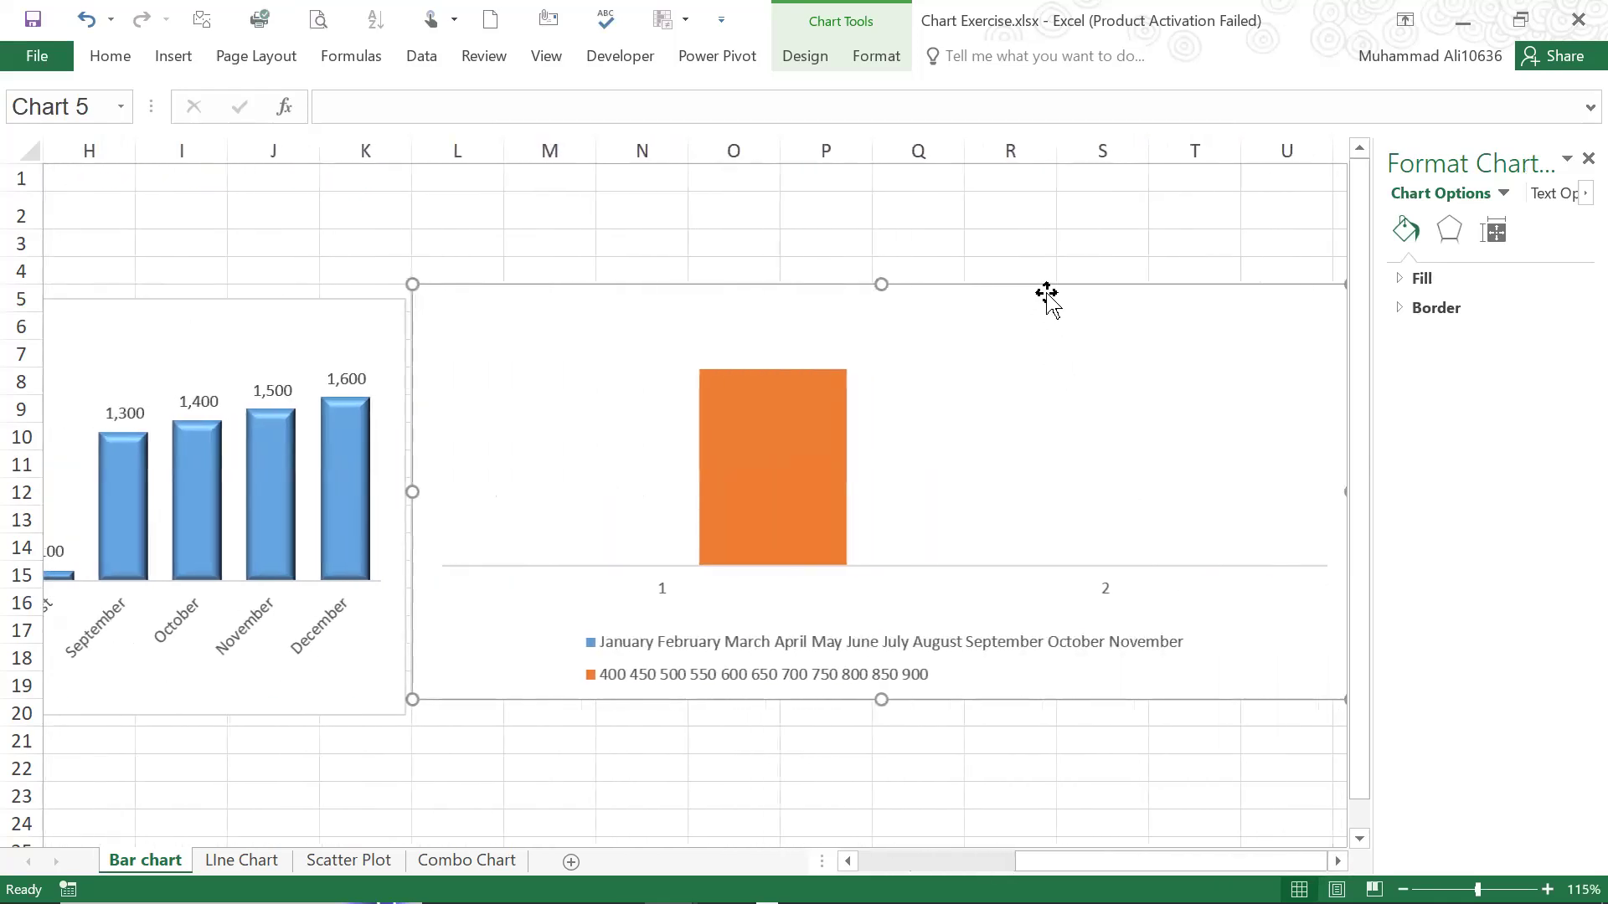
{"action": "left_click", "coordinate": [817, 53]}
{"action": "left_click", "coordinate": [1238, 139]}
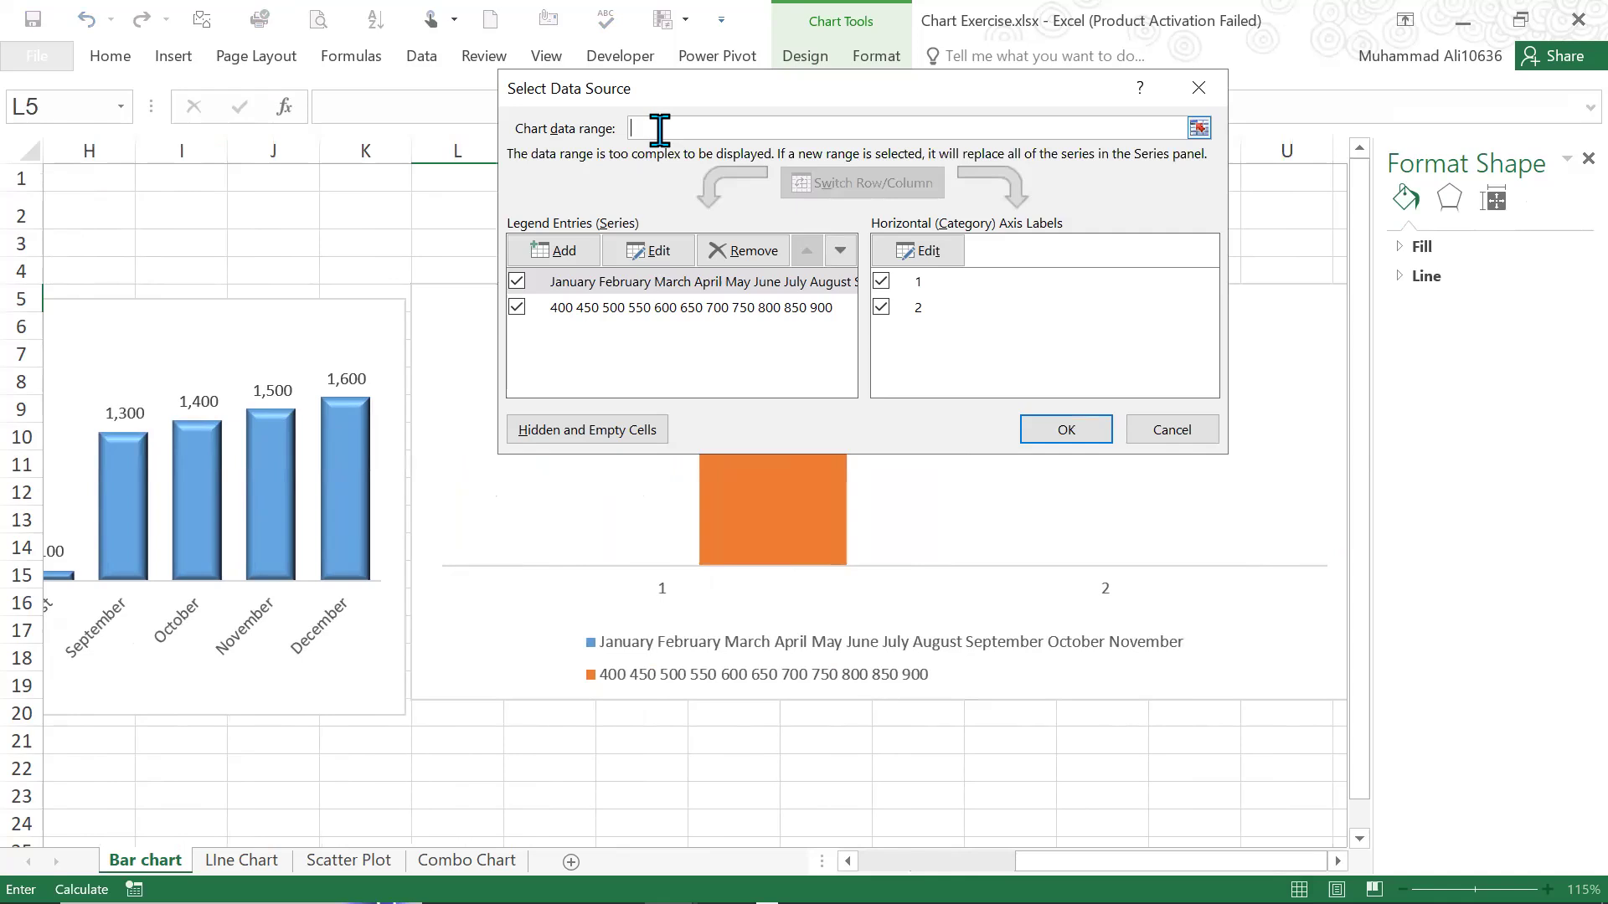
{"action": "left_click", "coordinate": [1170, 431]}
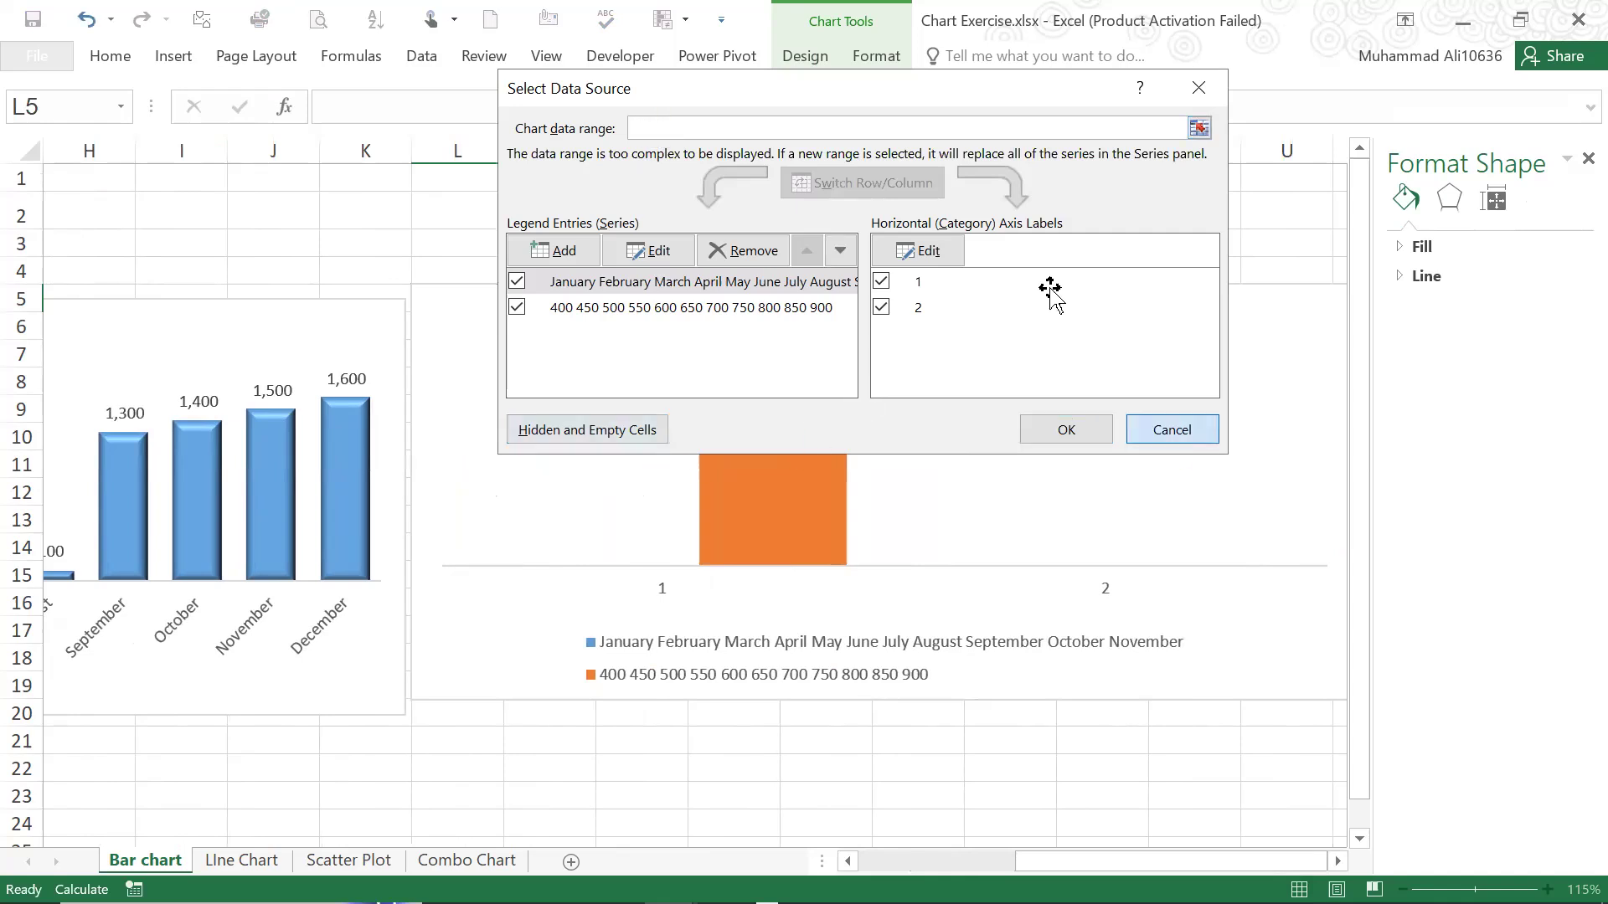
{"action": "key", "text": "Escape"}
Set the copied chart's data range to the months in A1:A13 and the Product B values in C1:C13, including headers
{"action": "left_click", "coordinate": [805, 56]}
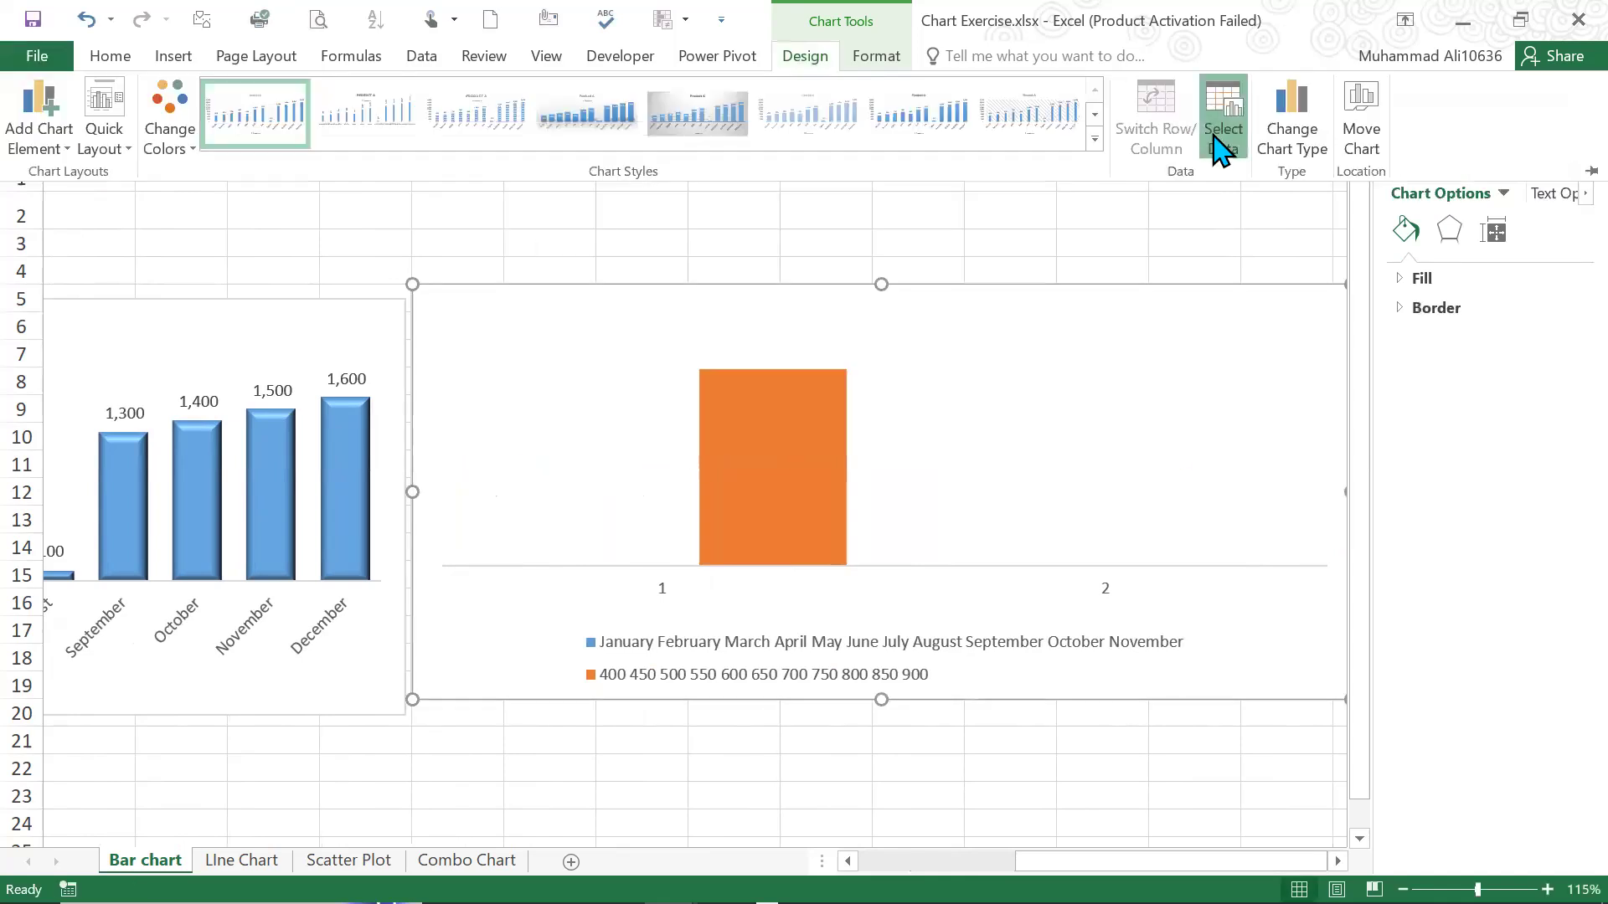
{"action": "left_click", "coordinate": [1221, 147]}
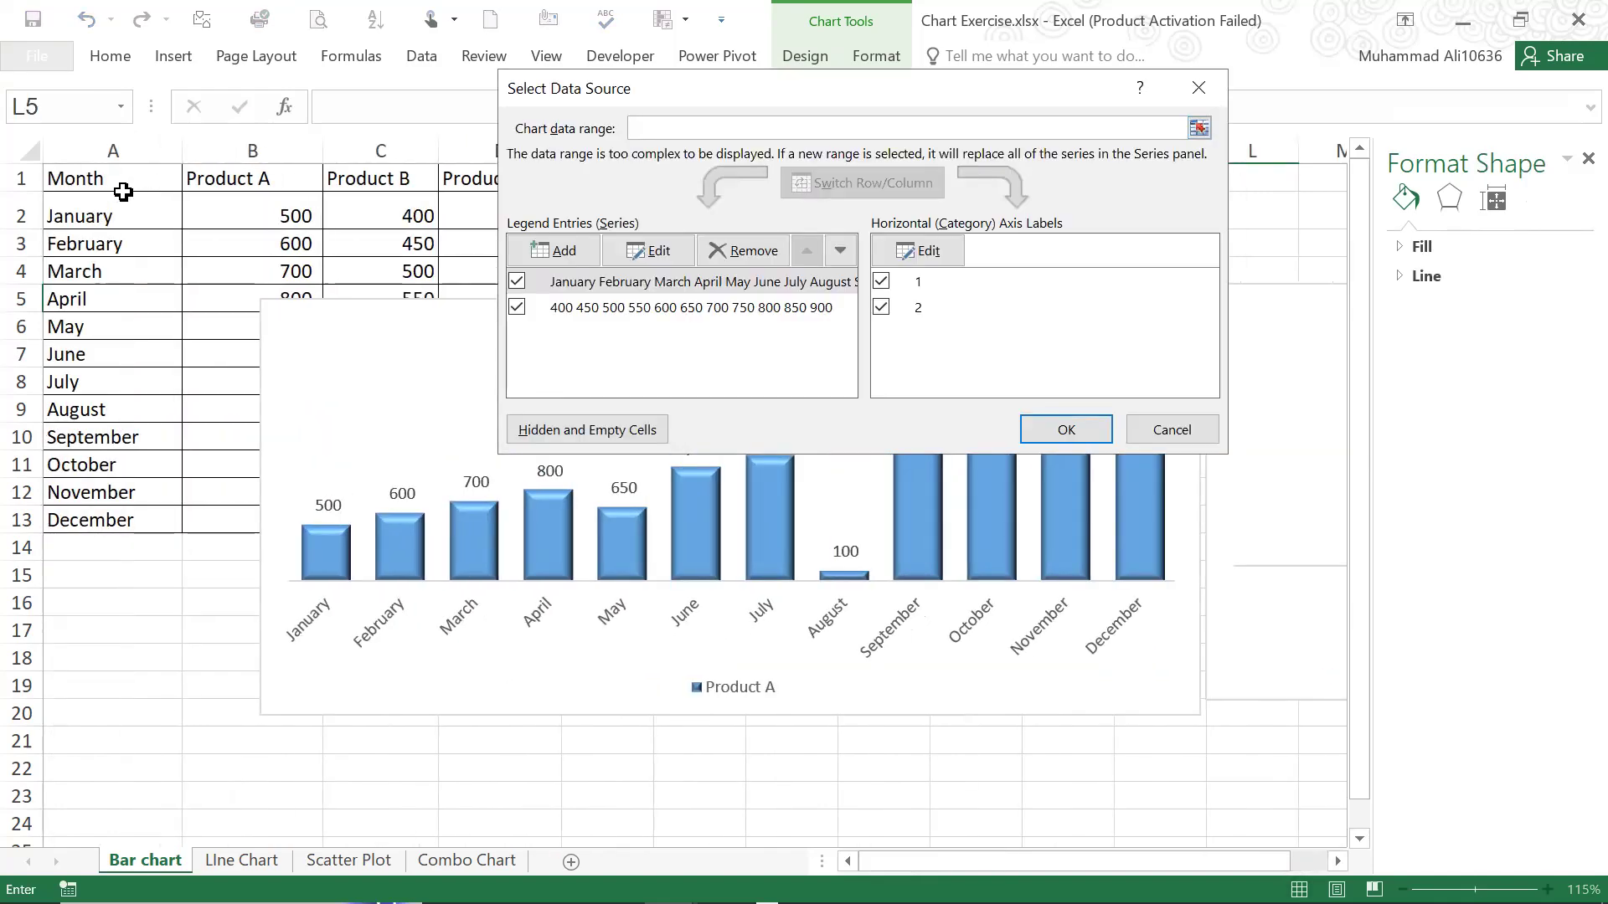
{"action": "left_click", "coordinate": [120, 178]}
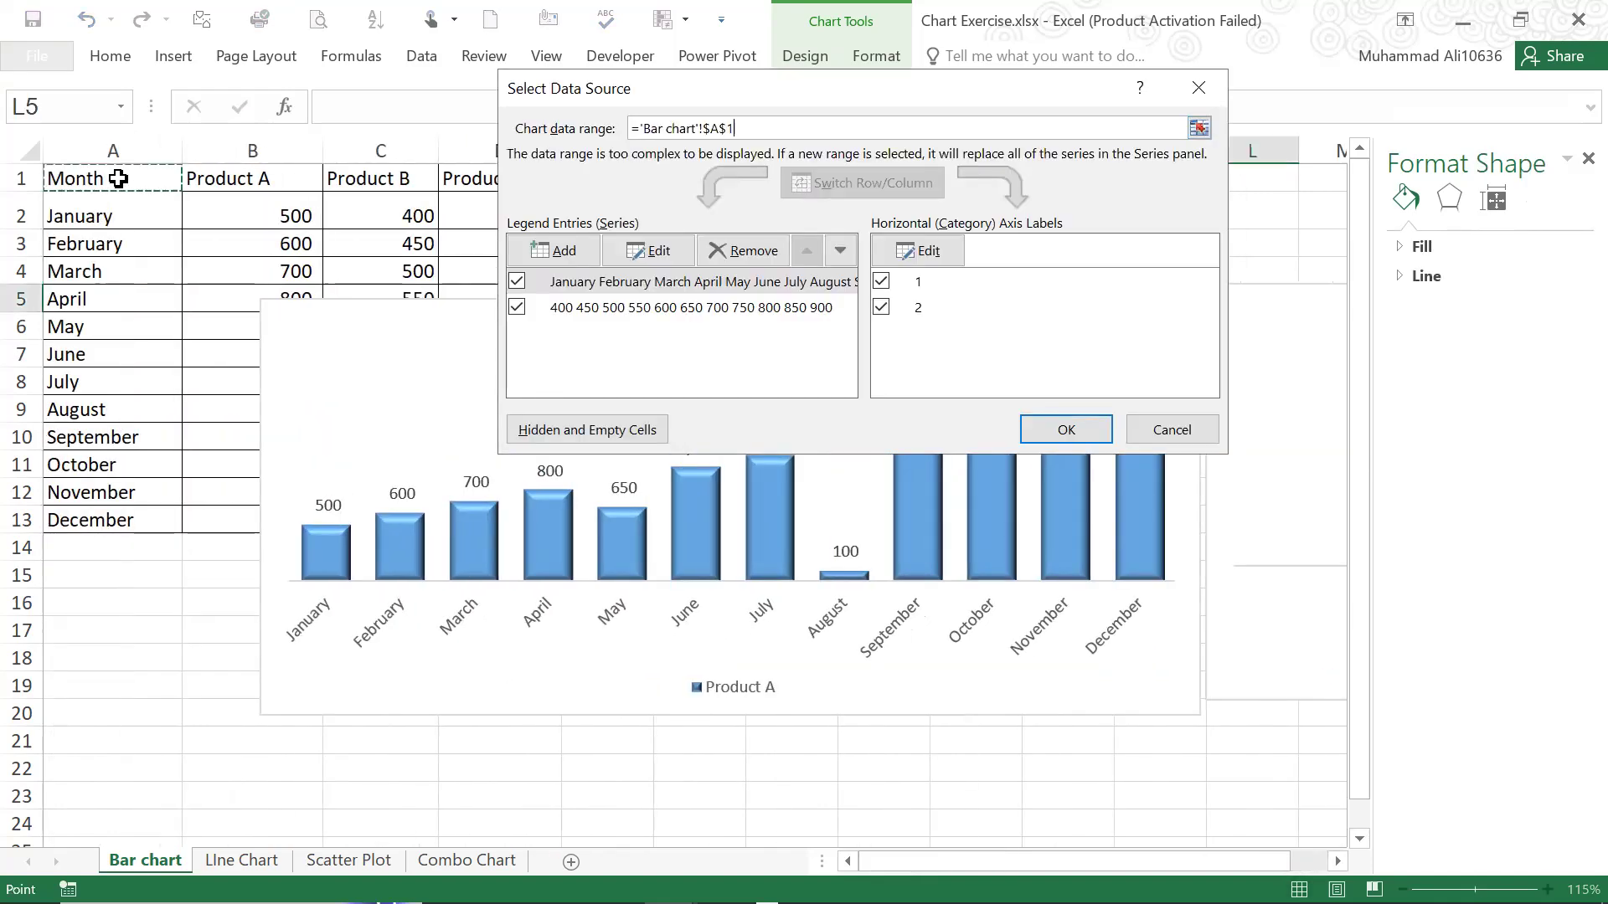
{"action": "left_click", "coordinate": [103, 523], "text": "shift"}
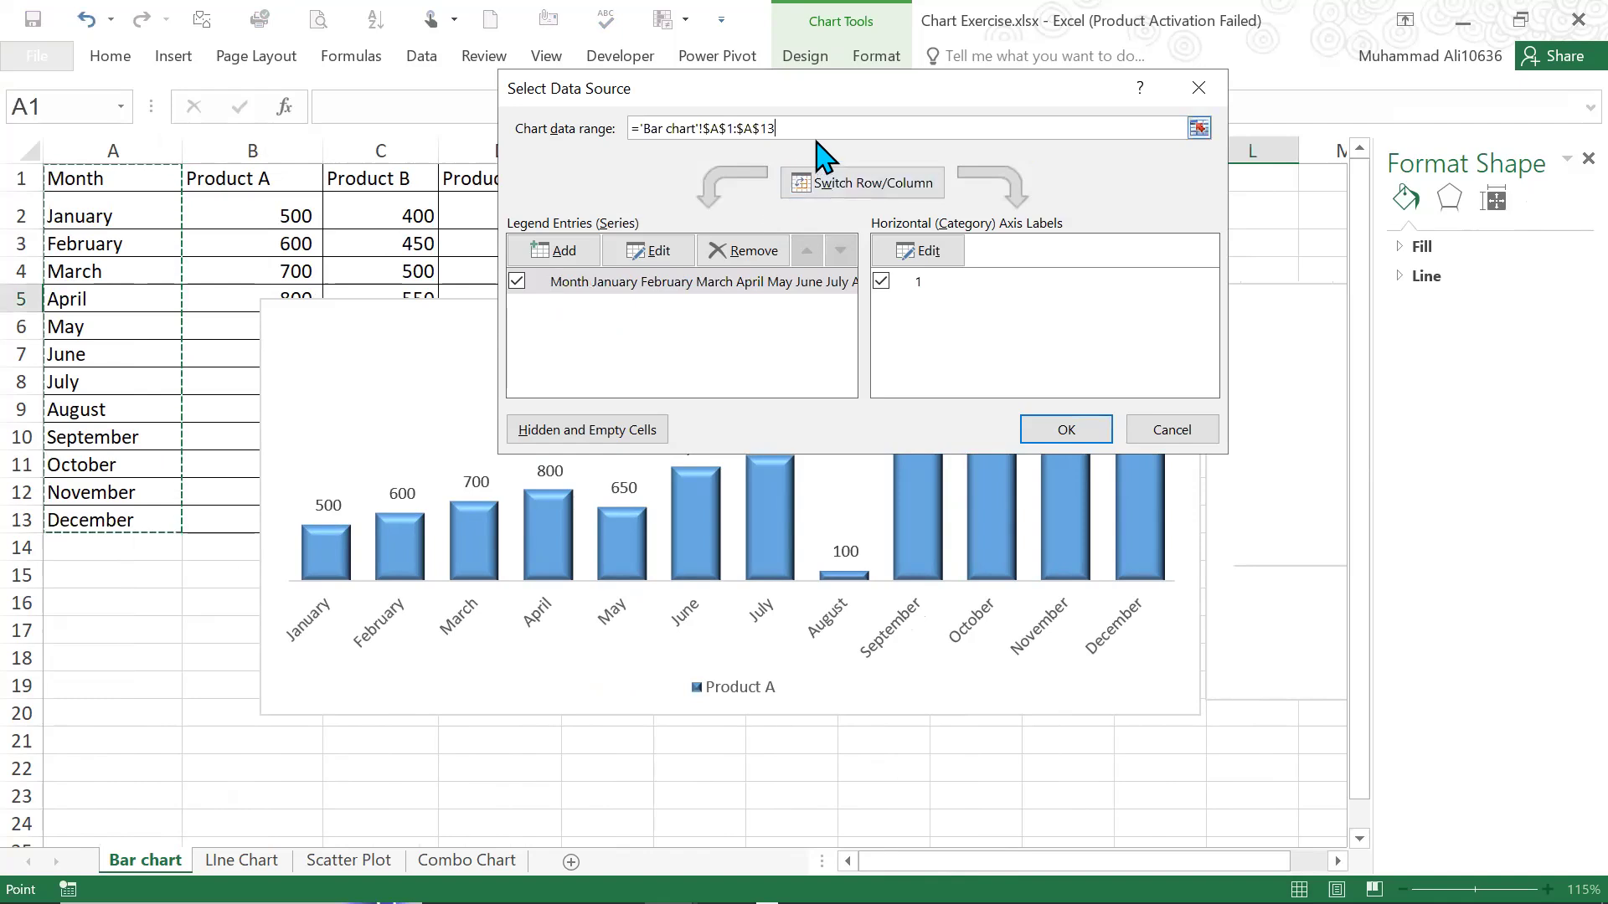
{"action": "type", "text": ","}
{"action": "left_click", "coordinate": [400, 180]}
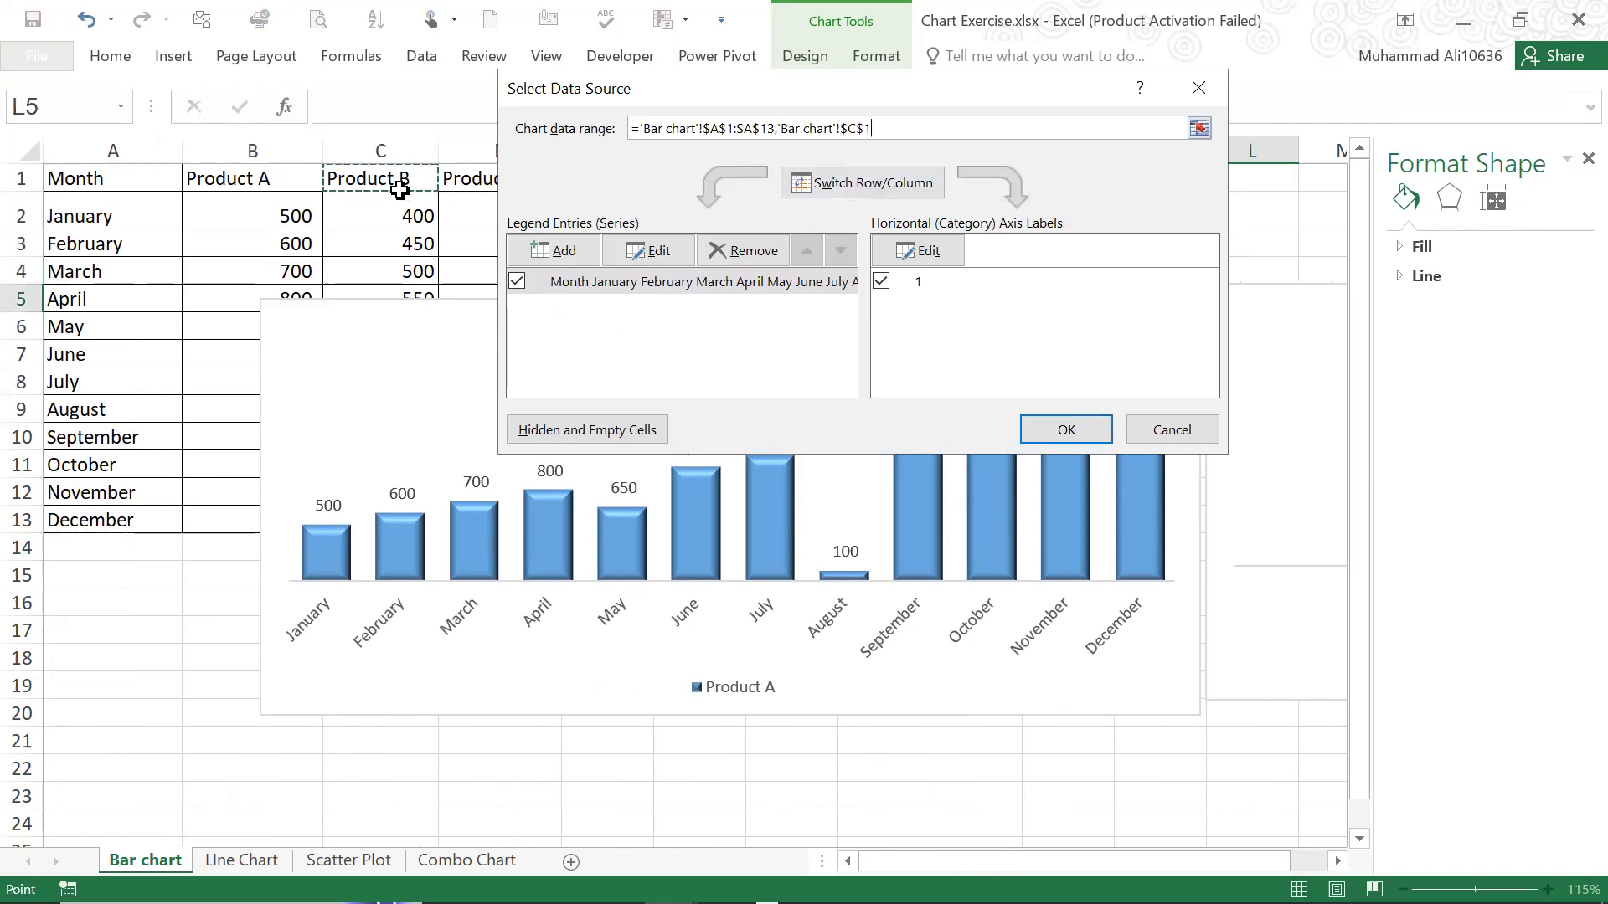
{"action": "left_click", "coordinate": [400, 534], "text": "shift"}
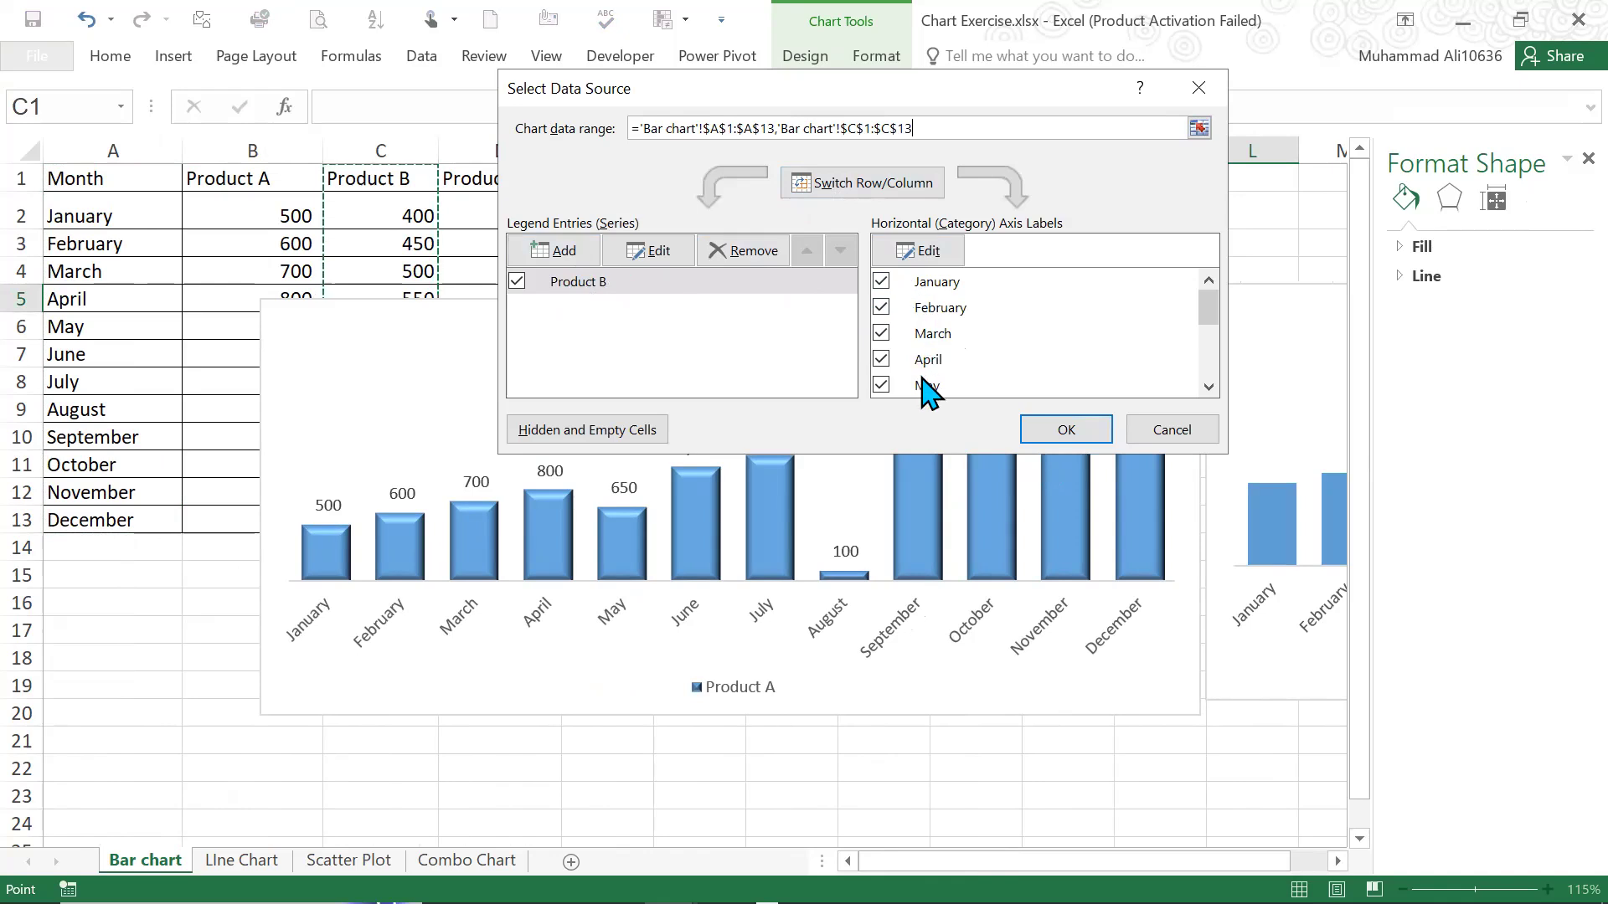
{"action": "left_click", "coordinate": [1078, 436]}
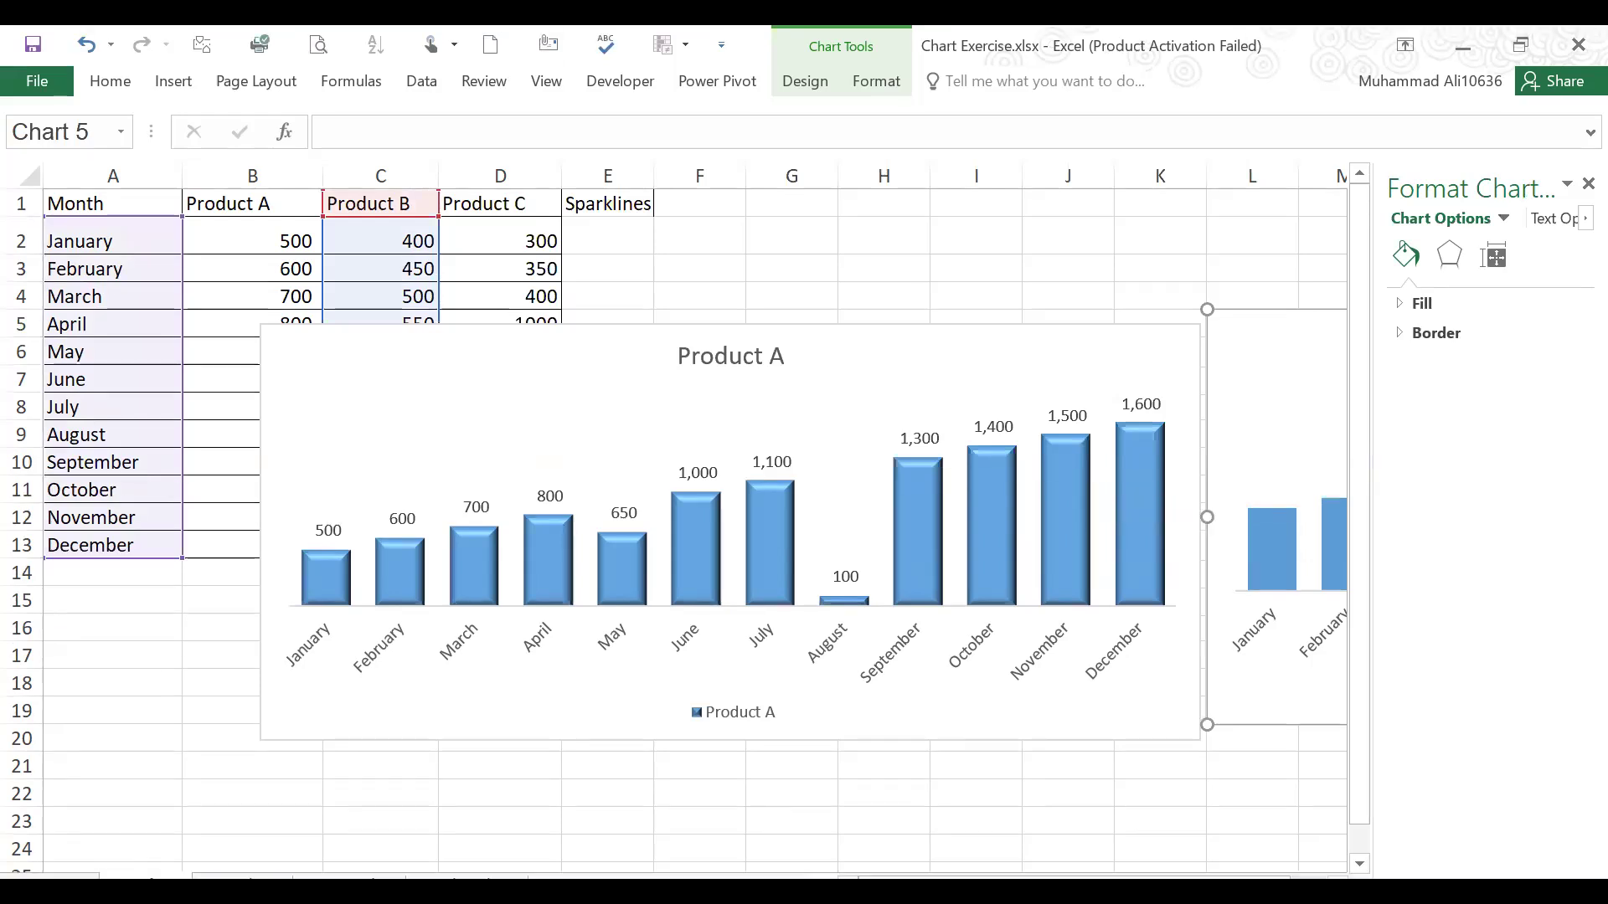
Add data labels to the columns of the Product B chart
{"action": "scroll", "coordinate": [695, 502], "scroll_direction": "right", "scroll_amount": 4}
{"action": "scroll", "coordinate": [1005, 628], "scroll_direction": "right", "scroll_amount": 5}
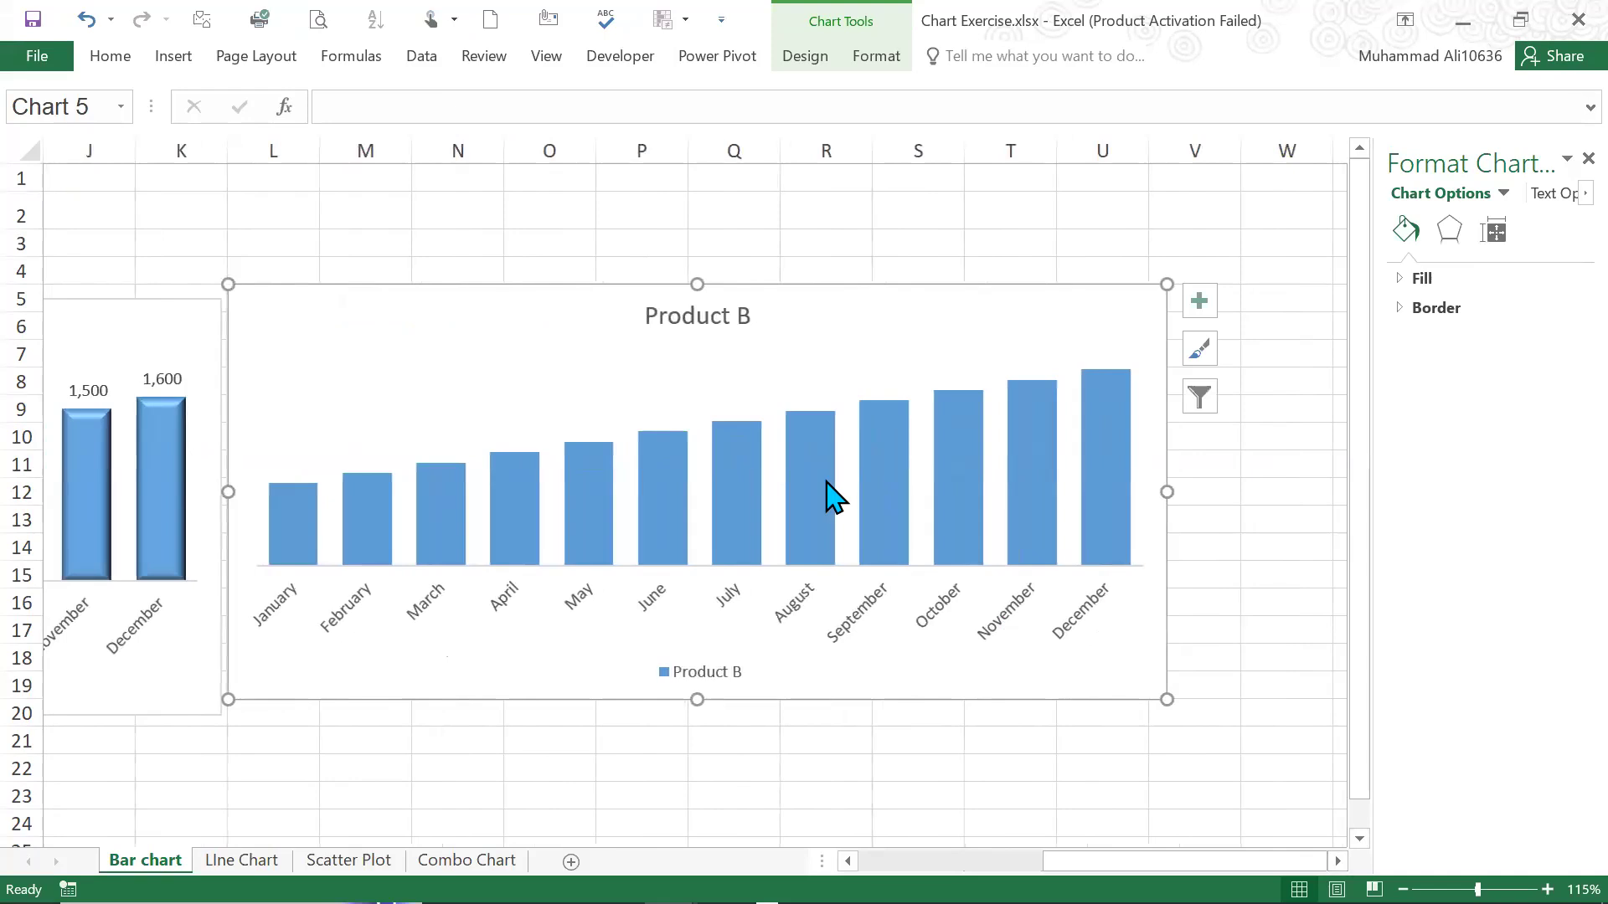
{"action": "right_click", "coordinate": [827, 494]}
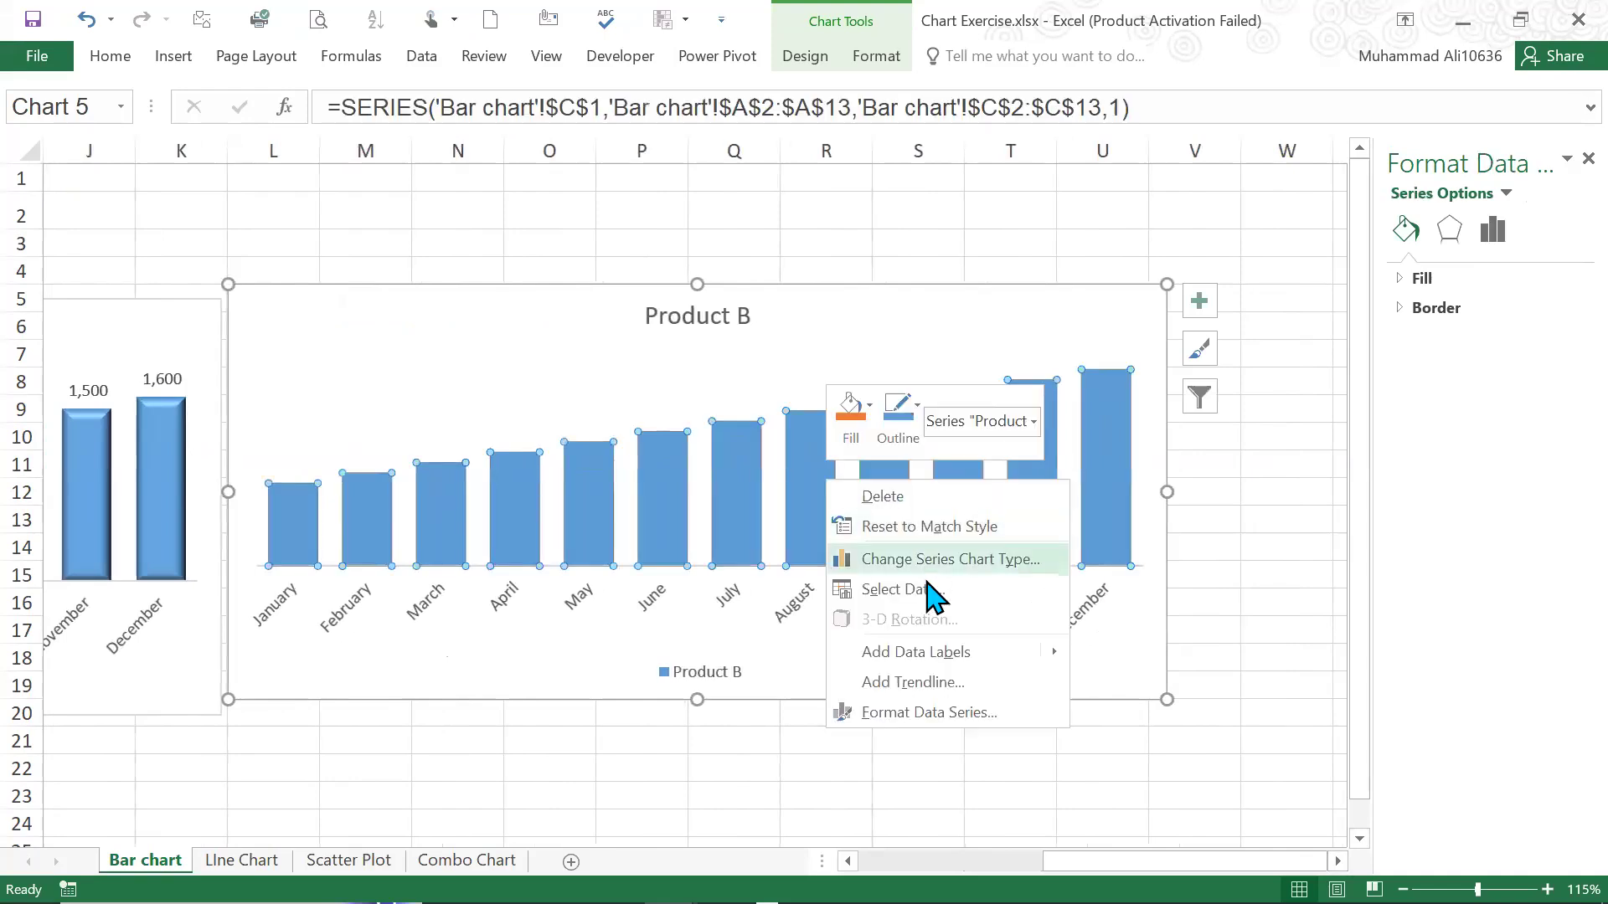
{"action": "left_click", "coordinate": [921, 653]}
{"action": "left_click", "coordinate": [783, 210]}
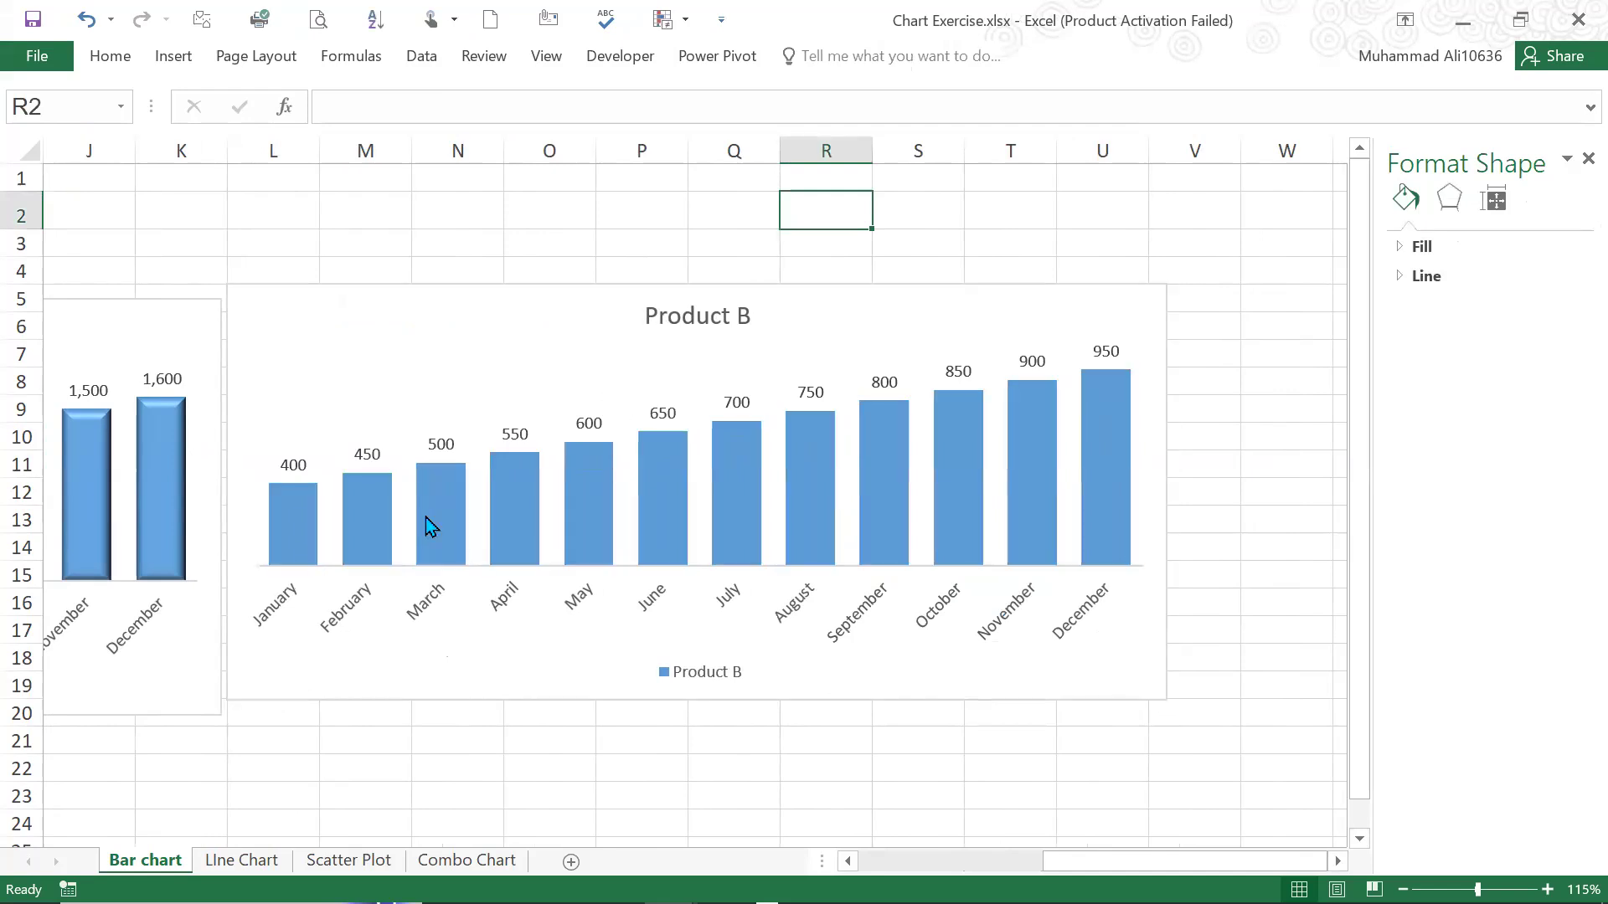
Apply the fourth top bevel preset of the first row to the Product B columns
{"action": "left_click", "coordinate": [1041, 536]}
{"action": "left_click", "coordinate": [1449, 229]}
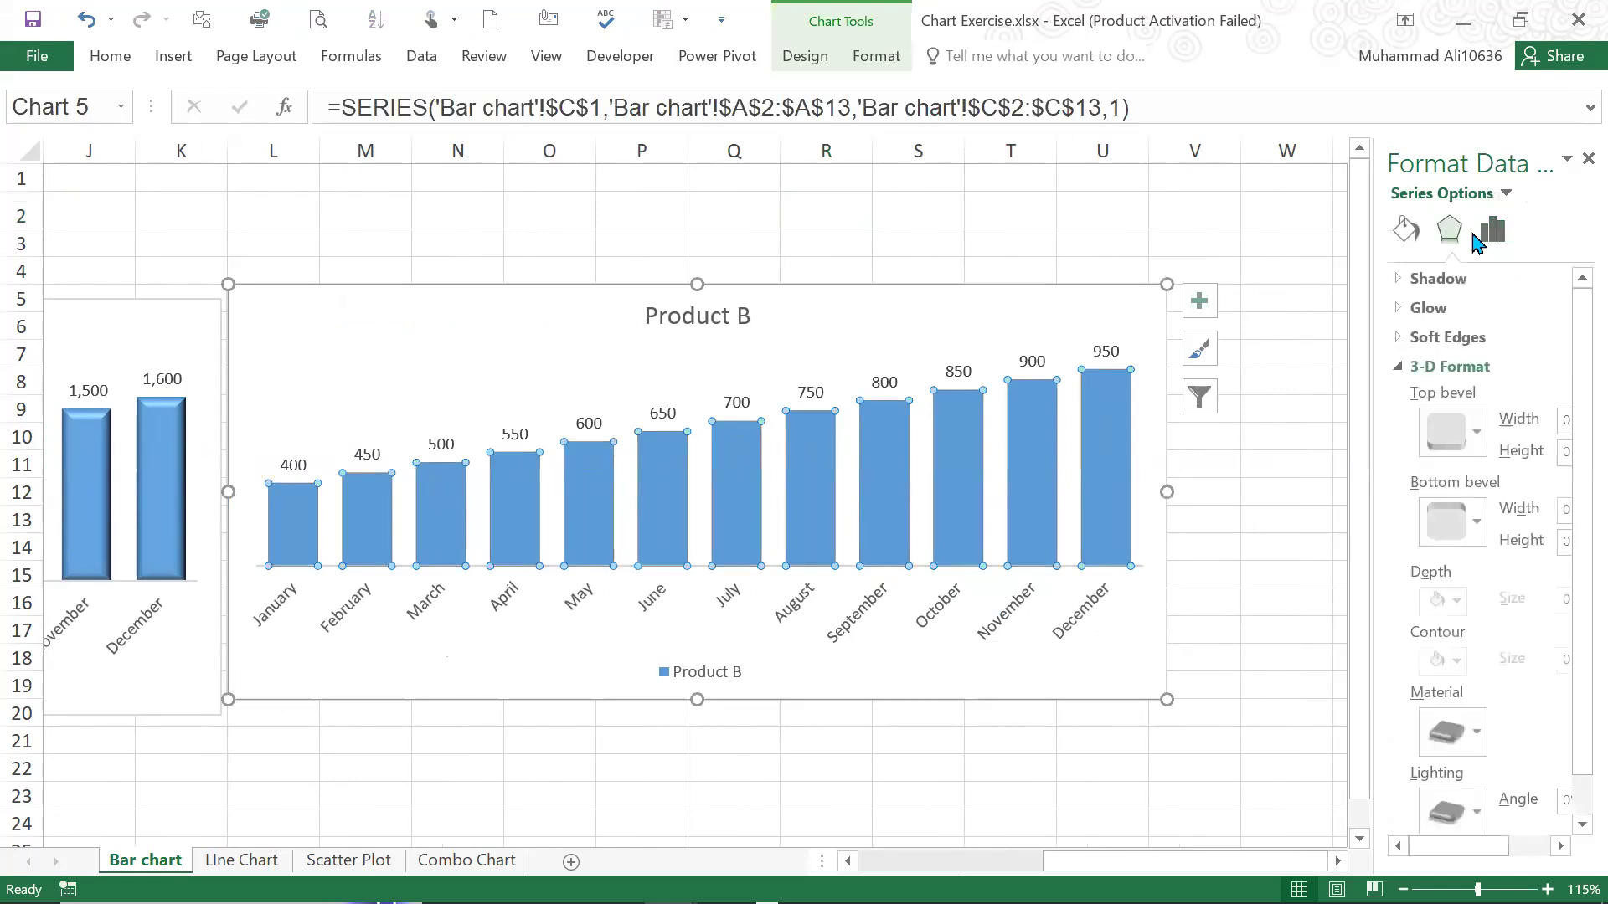
{"action": "left_click", "coordinate": [1492, 230]}
{"action": "left_click", "coordinate": [1449, 230]}
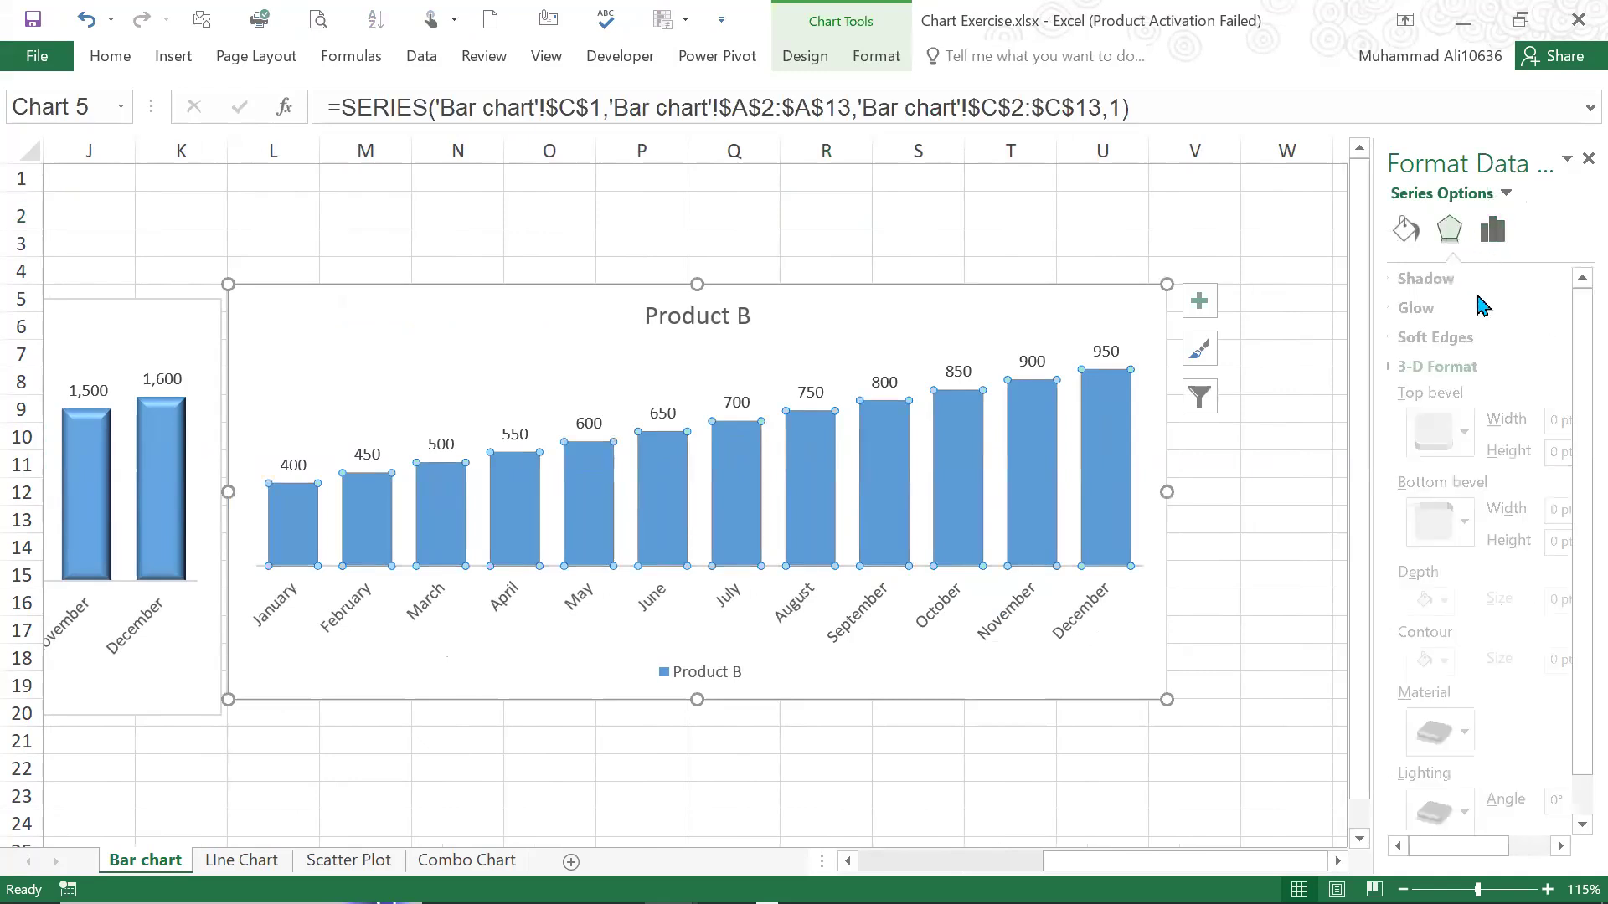
{"action": "left_click", "coordinate": [1455, 440]}
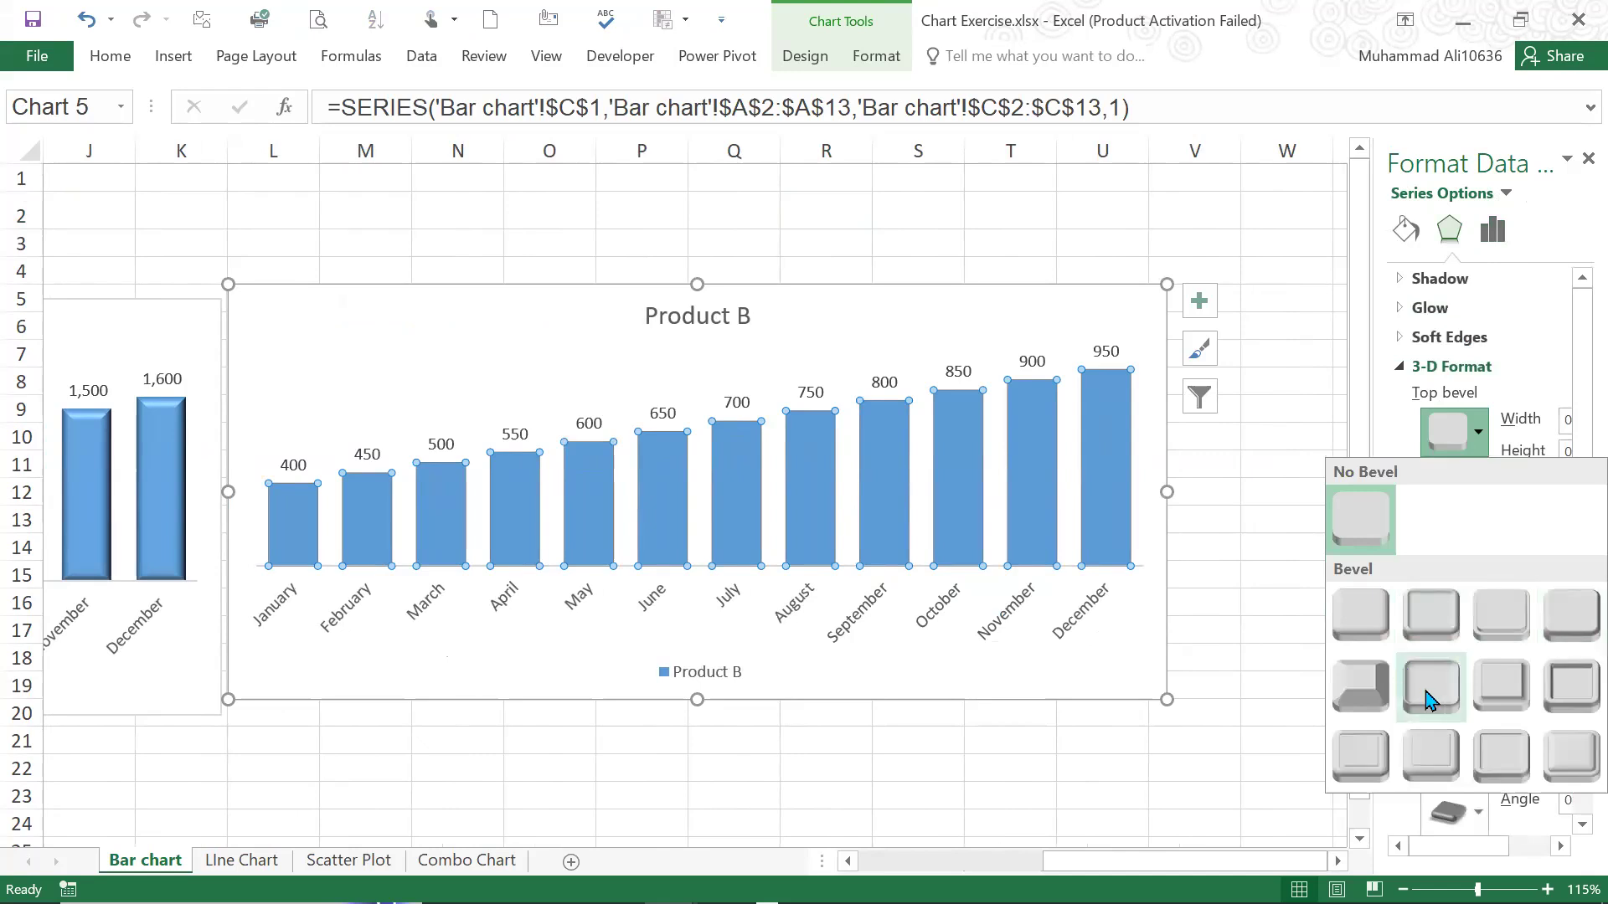
{"action": "left_click", "coordinate": [1566, 637]}
{"action": "left_click", "coordinate": [1017, 233]}
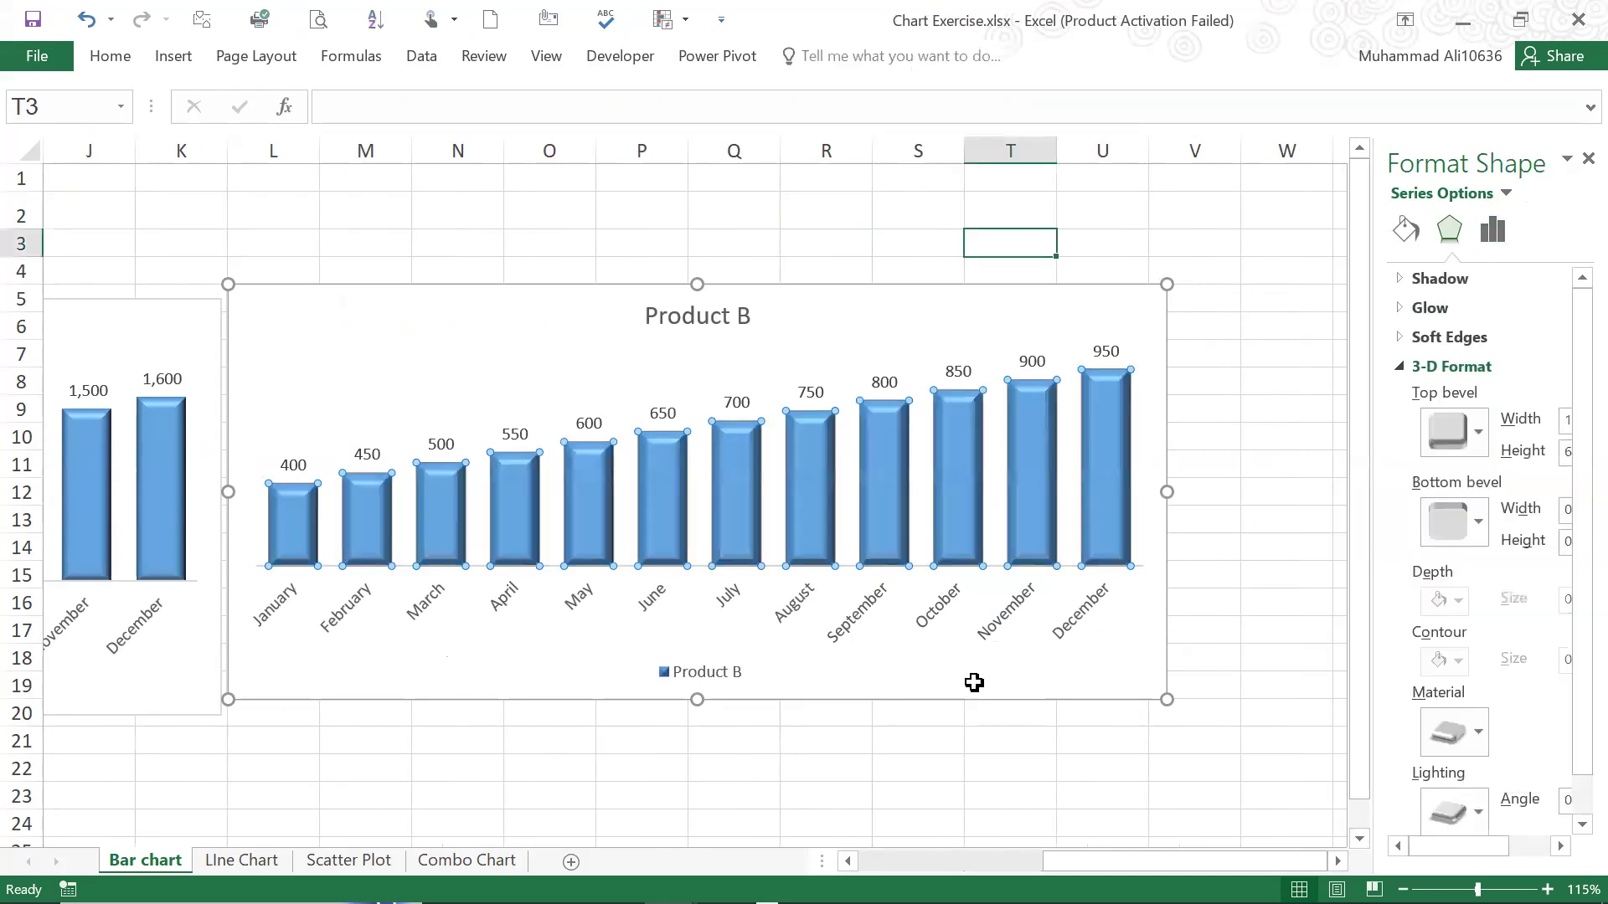
Give the Product B columns a solid fill in standard green, widening the formatting pane to reach the colour choice
{"action": "left_click", "coordinate": [885, 450]}
{"action": "left_click", "coordinate": [1404, 231]}
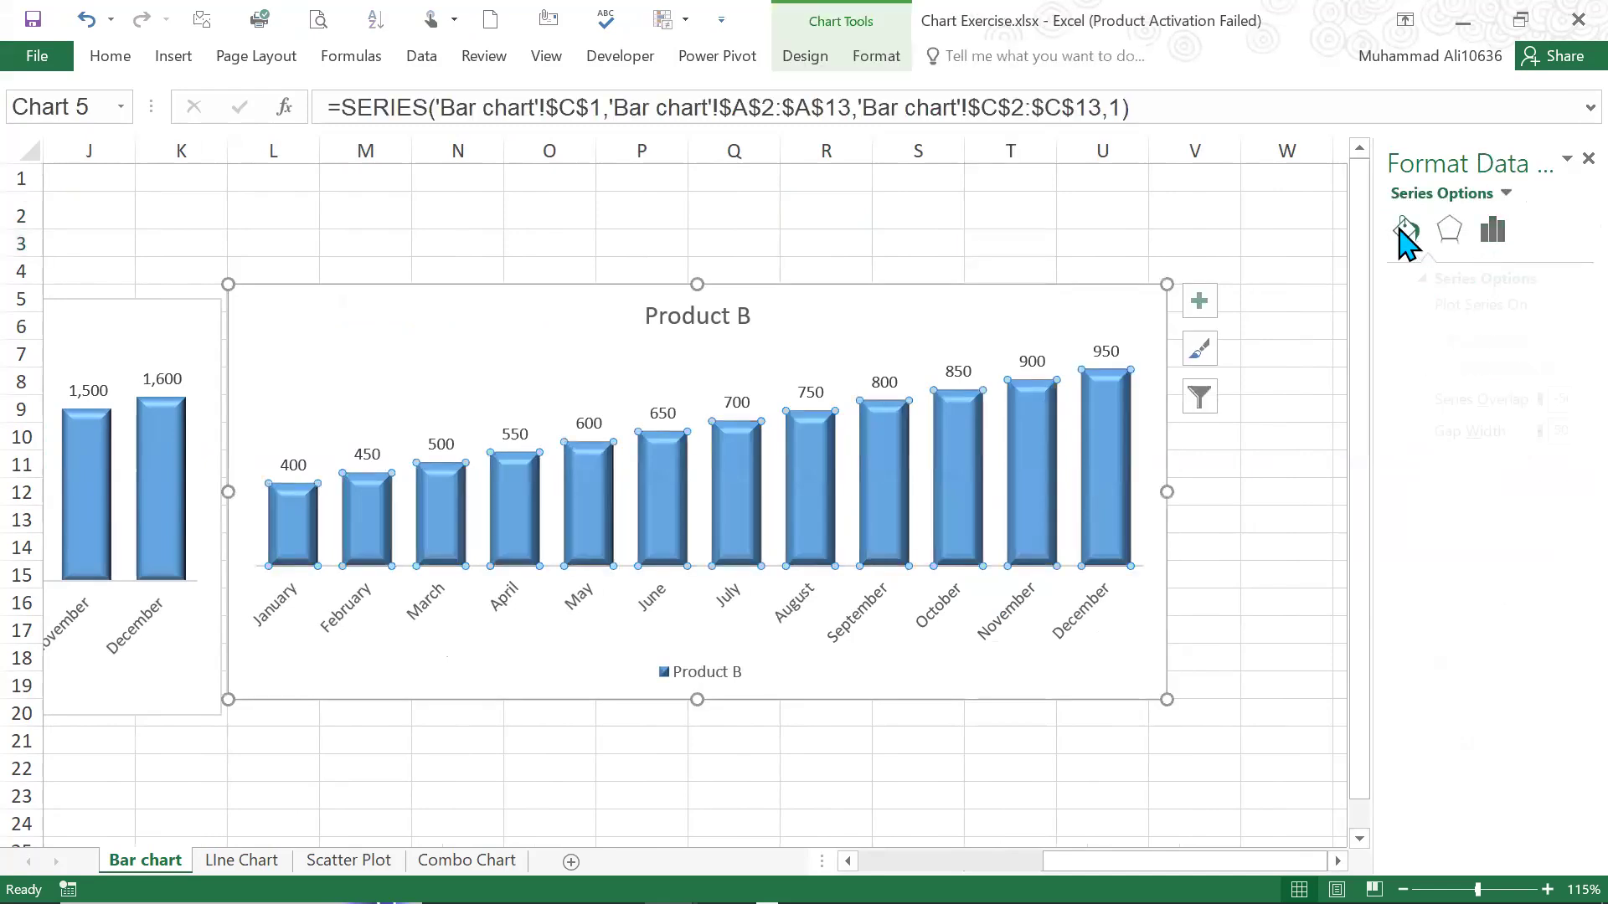
{"action": "left_click", "coordinate": [1415, 280]}
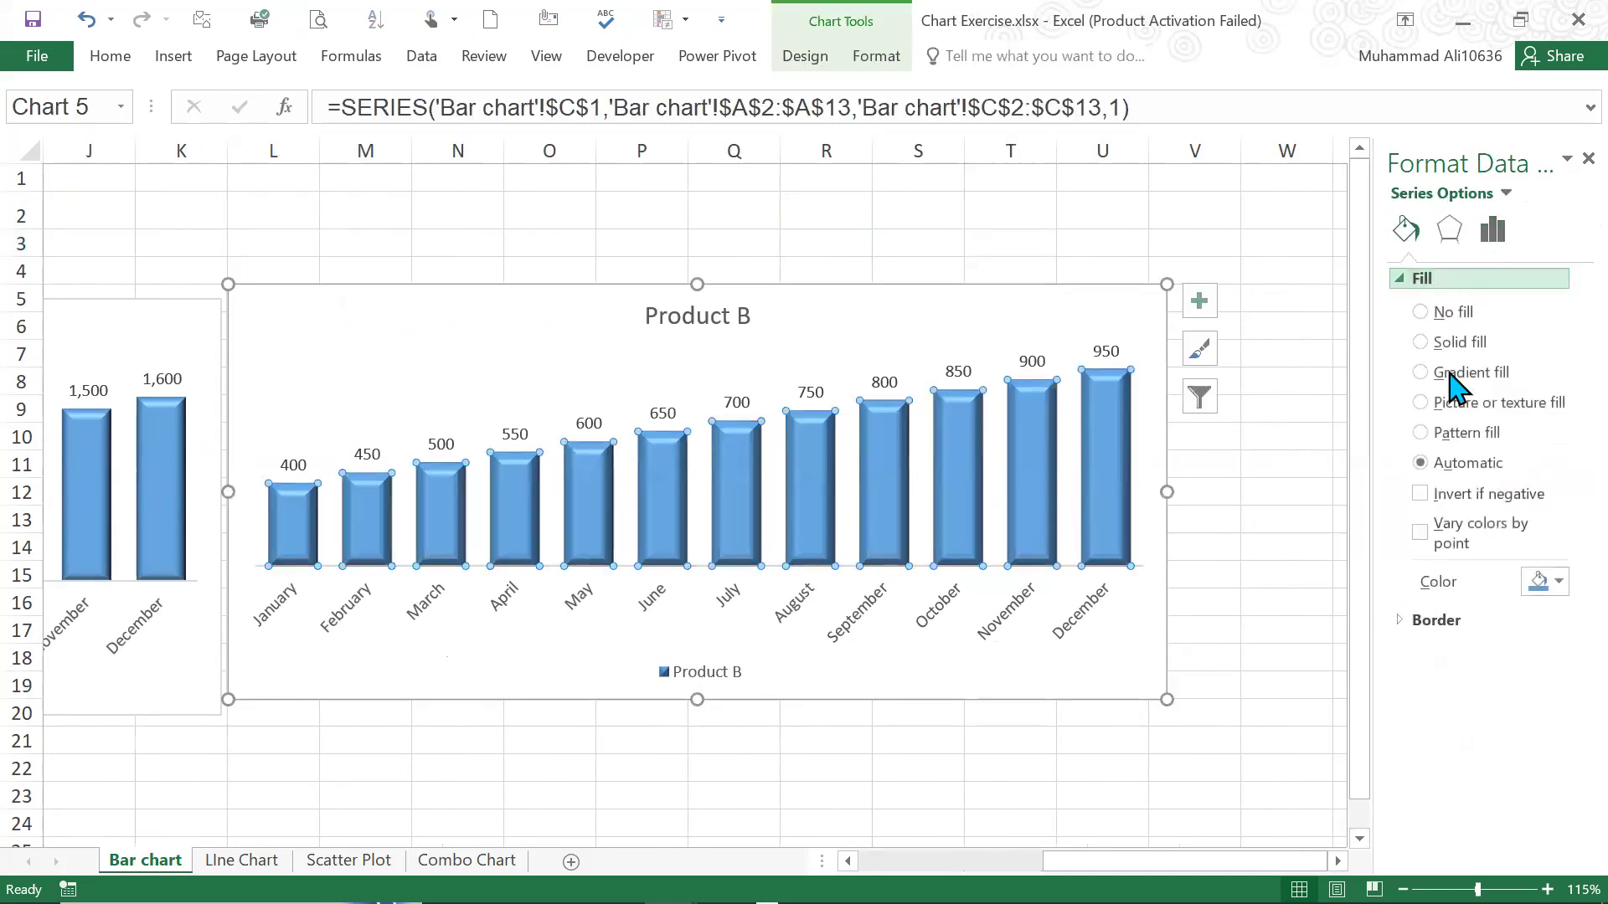
{"action": "left_click", "coordinate": [1466, 350]}
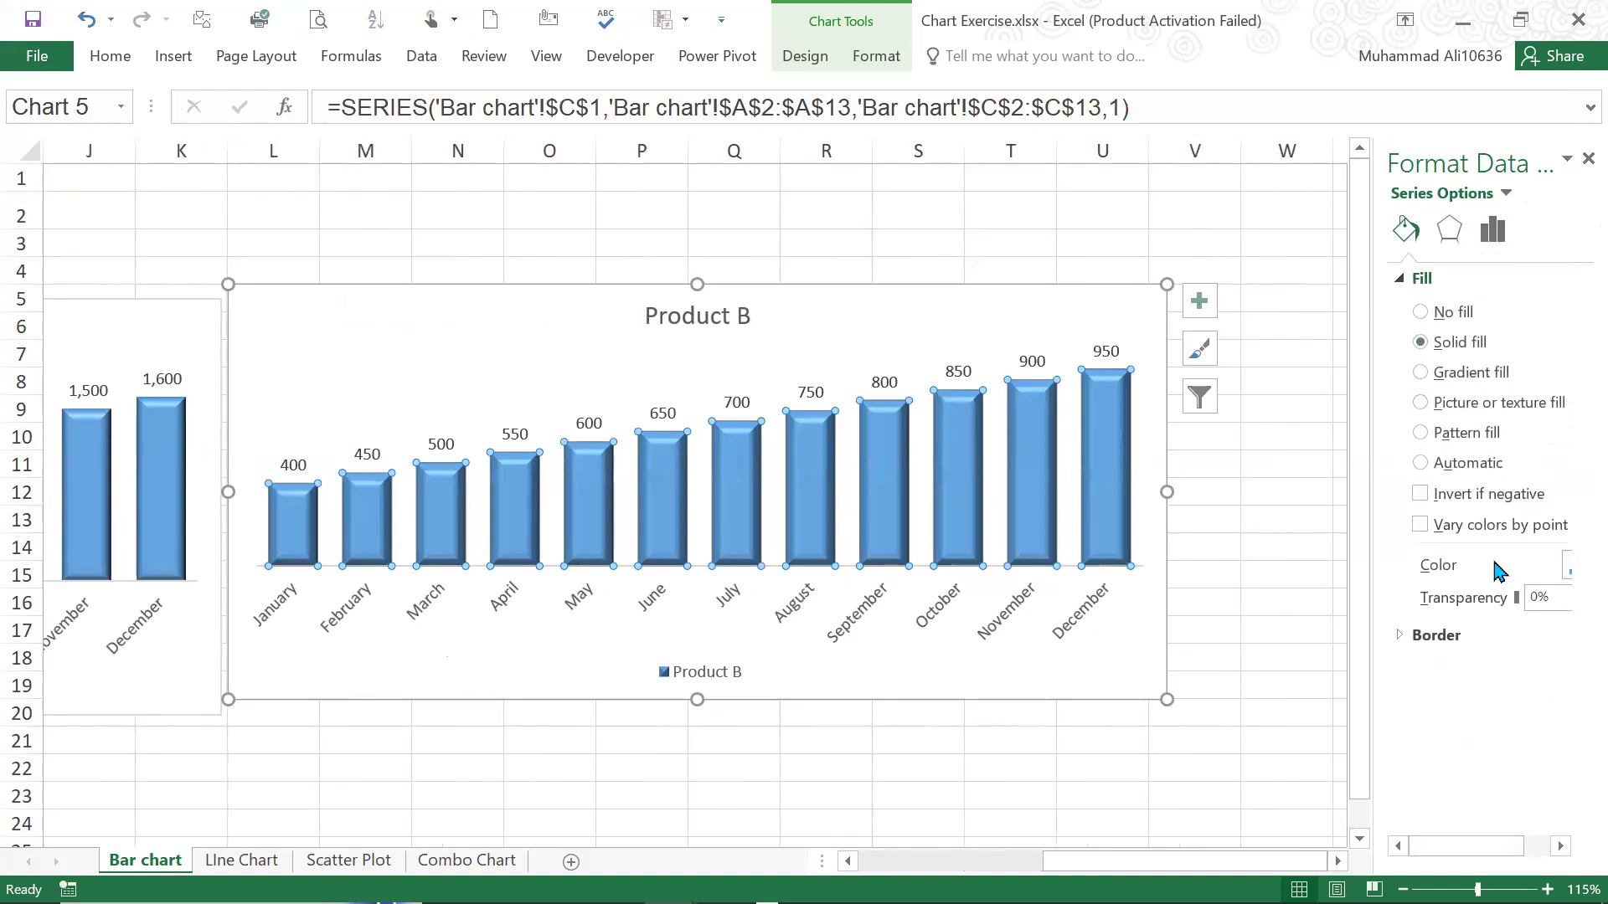
{"action": "scroll", "coordinate": [1494, 560], "scroll_direction": "down", "scroll_amount": 2}
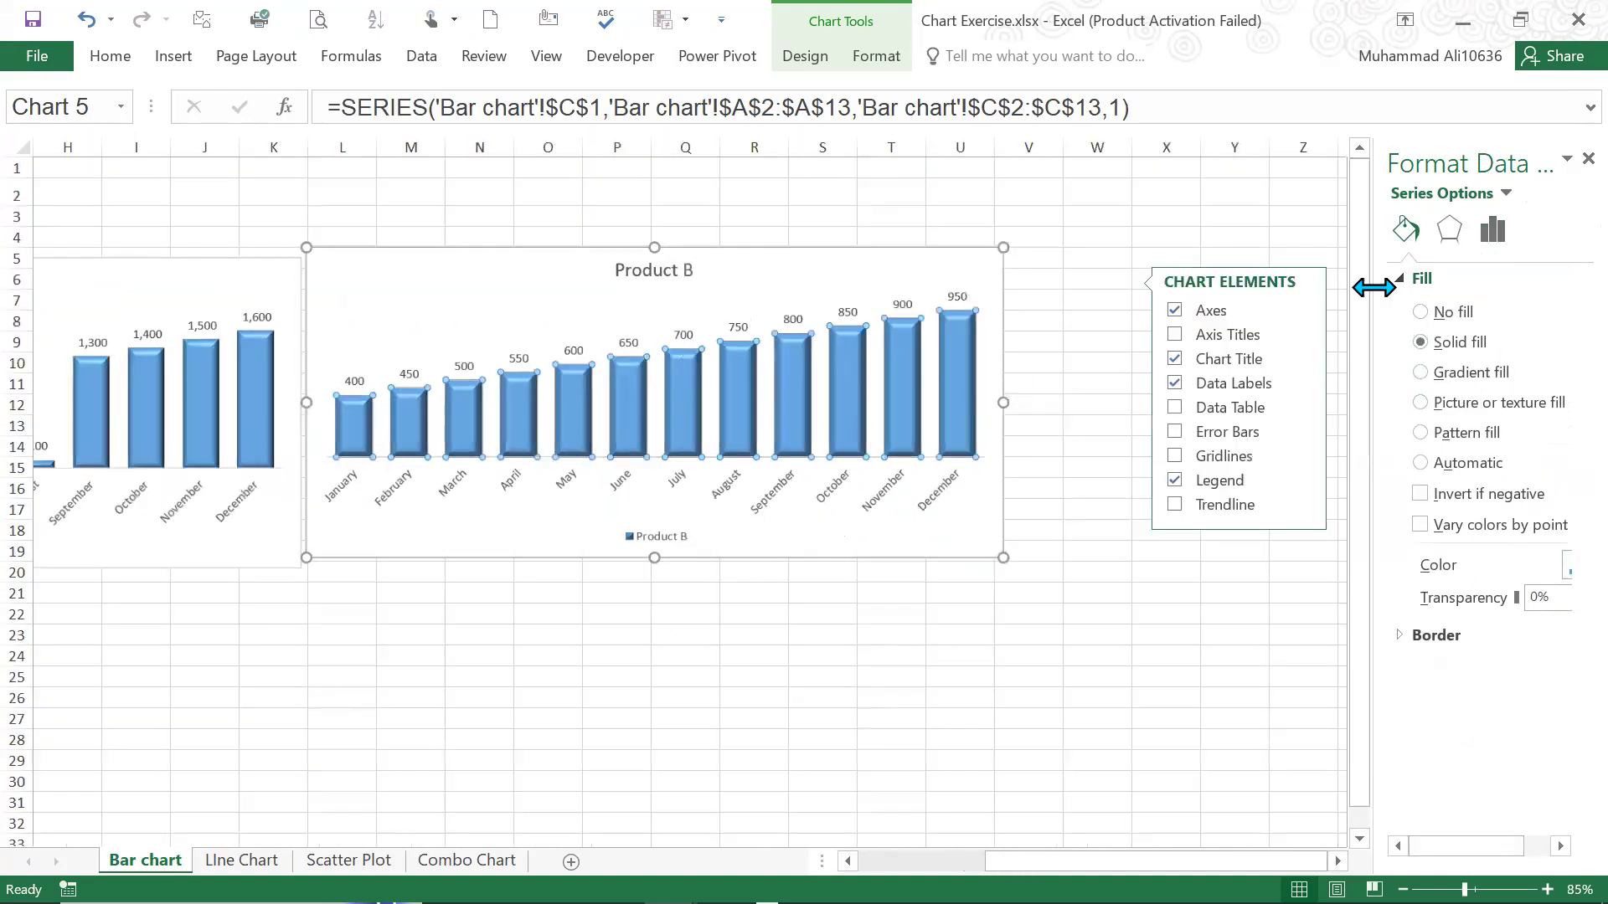
{"action": "left_click_drag", "start_coordinate": [1374, 287], "coordinate": [1267, 262]}
{"action": "left_click", "coordinate": [1550, 576]}
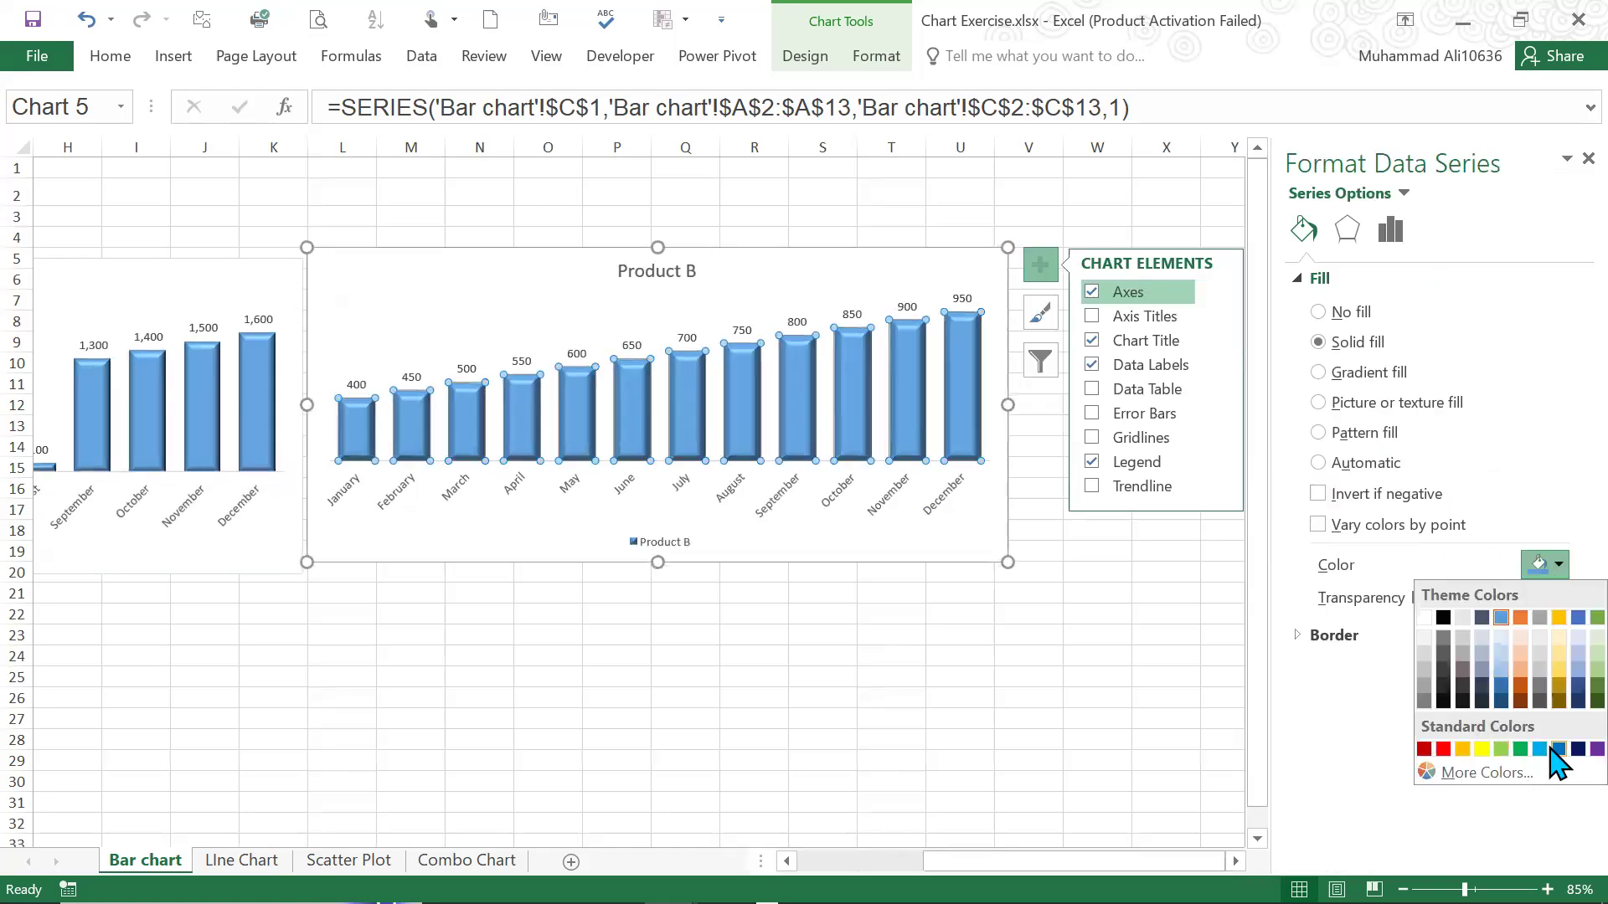
{"action": "left_click", "coordinate": [1520, 749]}
{"action": "left_click", "coordinate": [823, 216]}
View the data table together with the Product A and Product B charts at 55% zoom
{"action": "scroll", "coordinate": [834, 664], "scroll_direction": "left", "scroll_amount": 3}
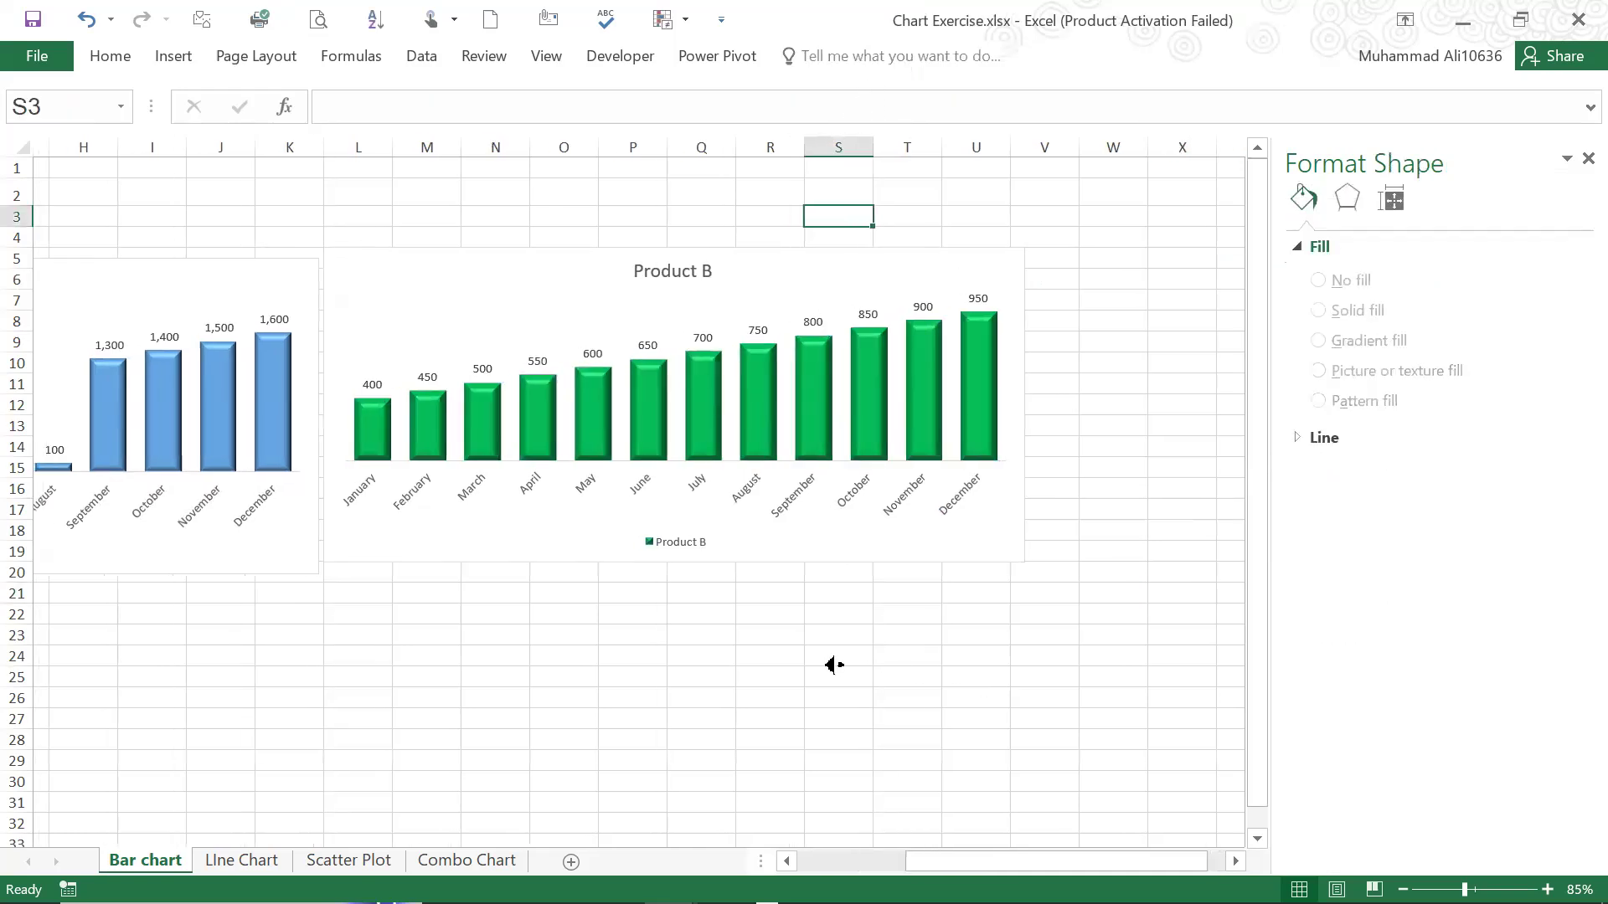
{"action": "scroll", "coordinate": [783, 647], "scroll_direction": "down", "scroll_amount": 1}
{"action": "scroll", "coordinate": [757, 597], "scroll_direction": "down", "scroll_amount": 1}
{"action": "scroll", "coordinate": [736, 538], "scroll_direction": "up", "scroll_amount": 1}
{"action": "scroll", "coordinate": [316, 151], "scroll_direction": "down", "scroll_amount": 1}
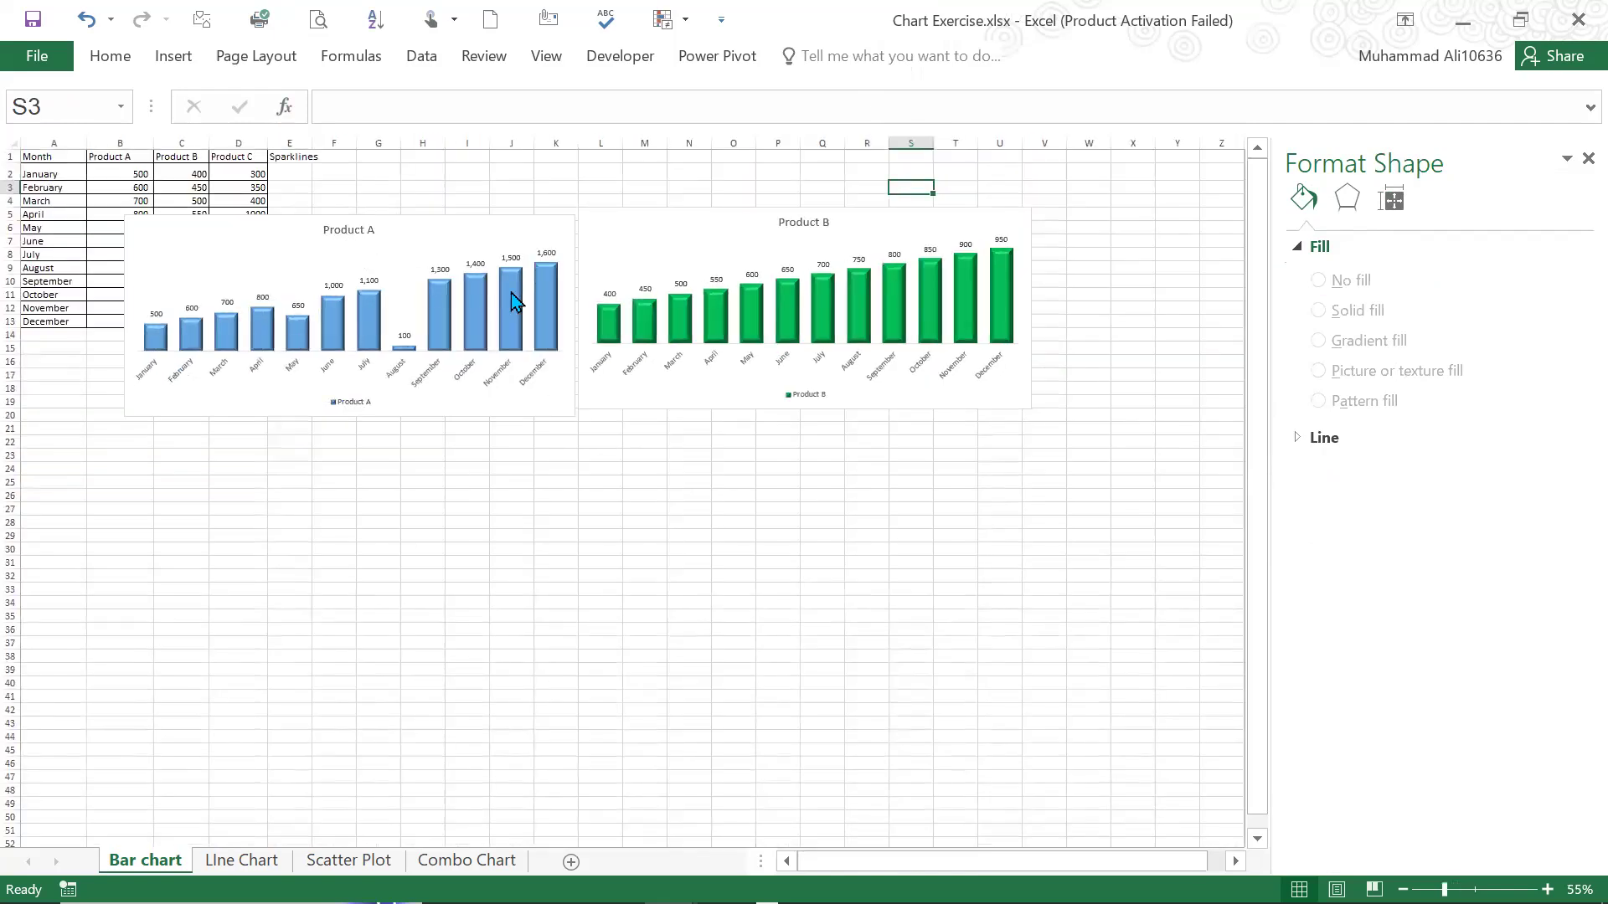
Reduce the font size of the month labels on the Product B chart's horizontal axis to 8
{"action": "left_click", "coordinate": [808, 221]}
{"action": "left_click", "coordinate": [858, 210]}
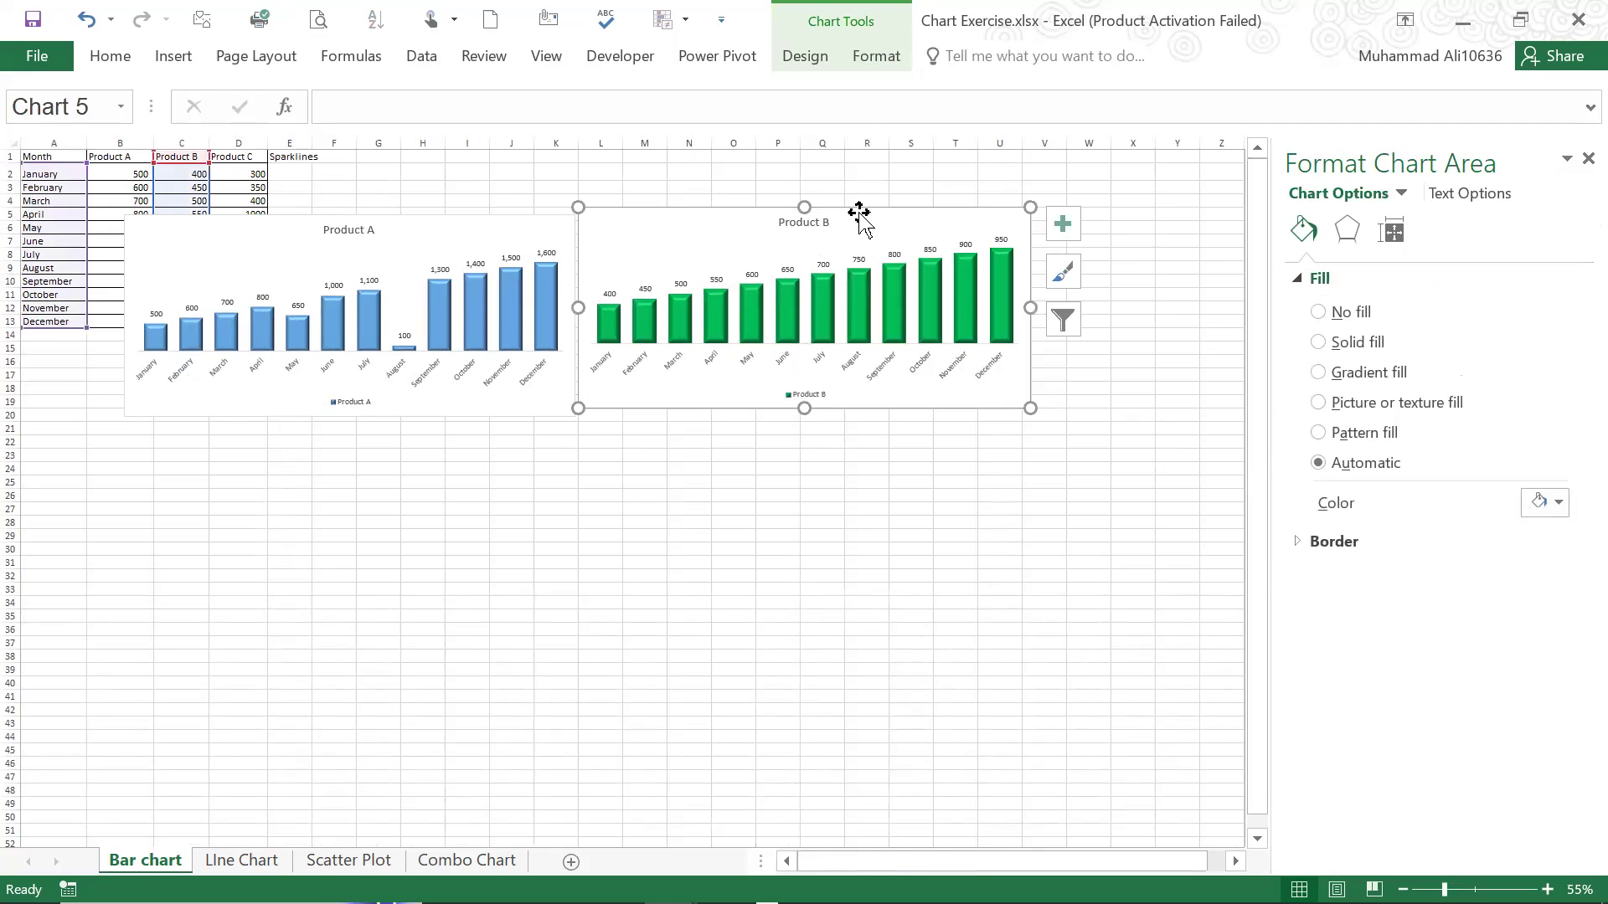
{"action": "scroll", "coordinate": [430, 485], "scroll_direction": "up", "scroll_amount": 1}
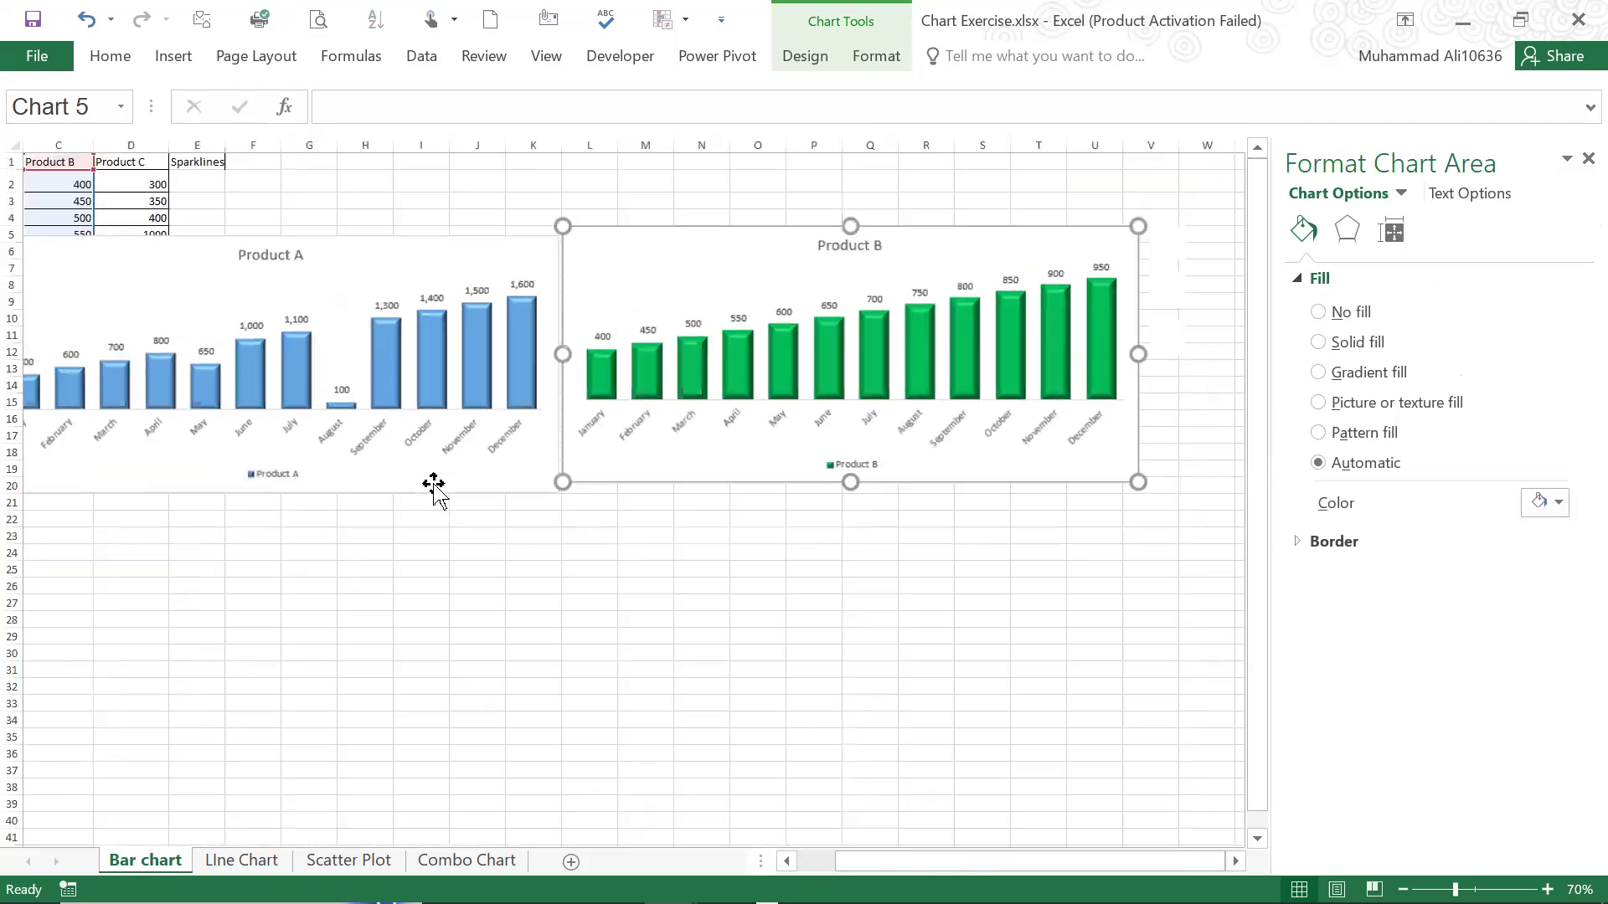
{"action": "left_click", "coordinate": [707, 554]}
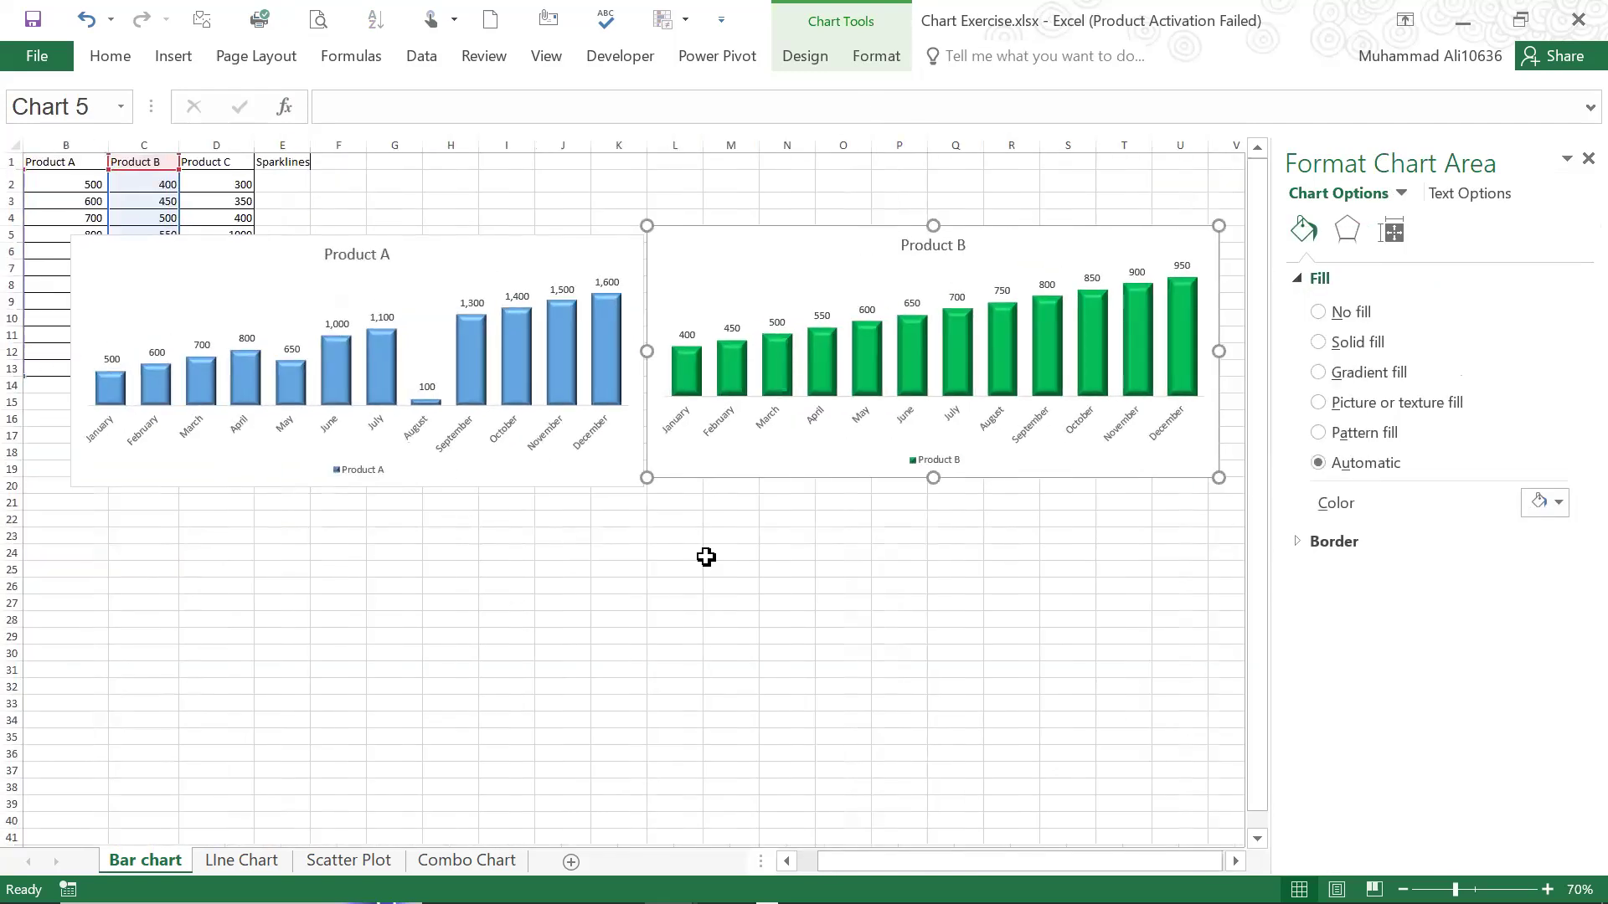
{"action": "left_click", "coordinate": [714, 440]}
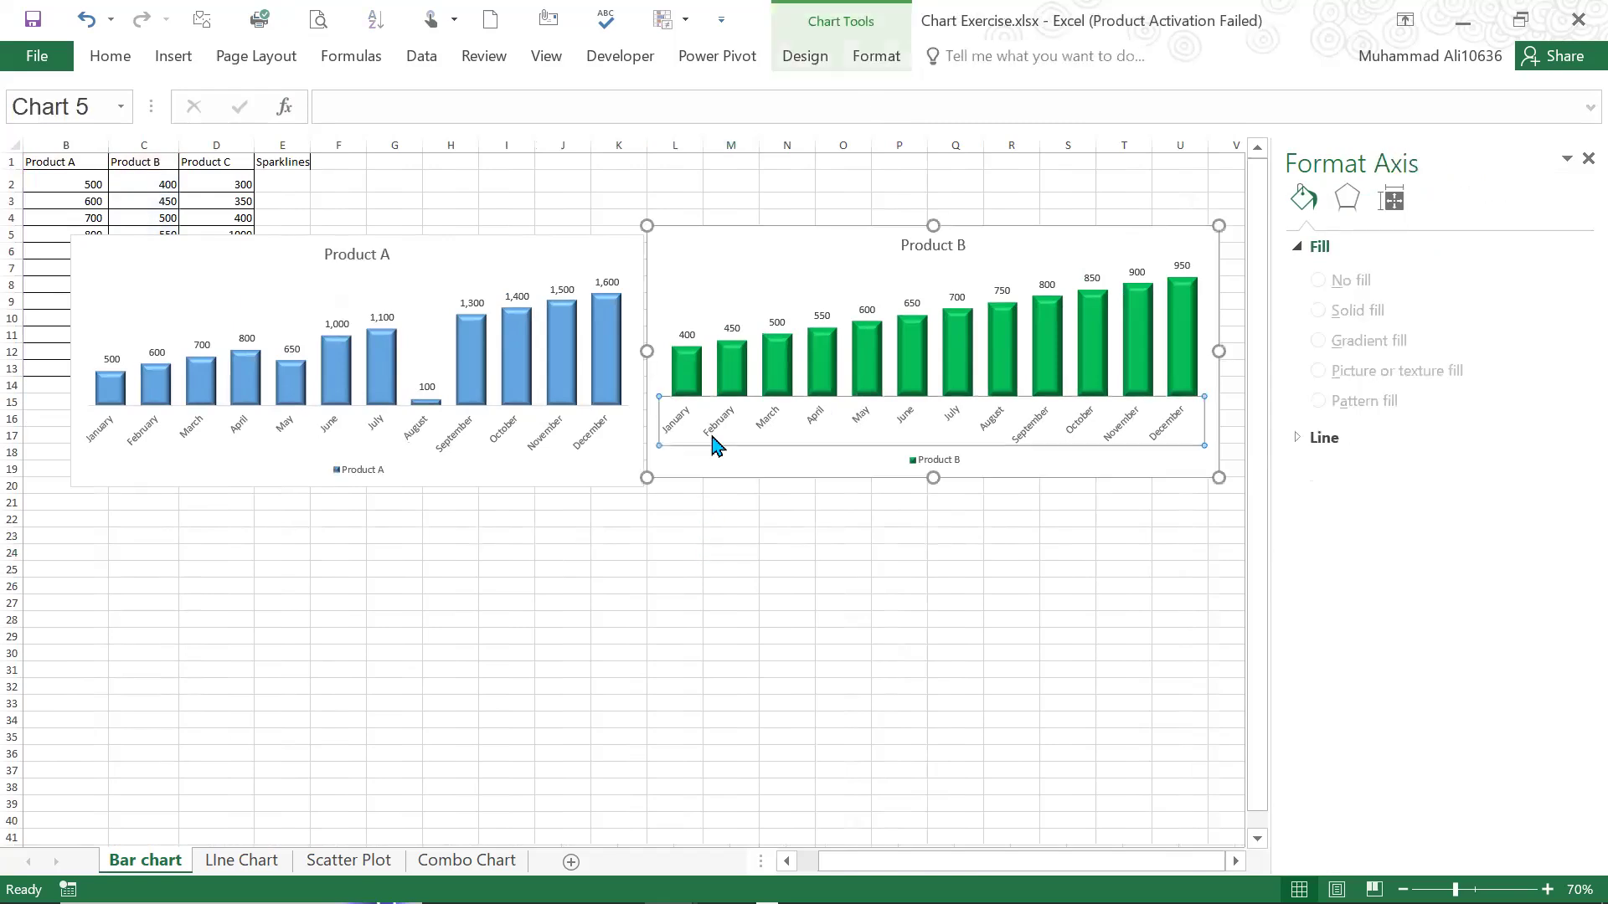
{"action": "left_click", "coordinate": [109, 56]}
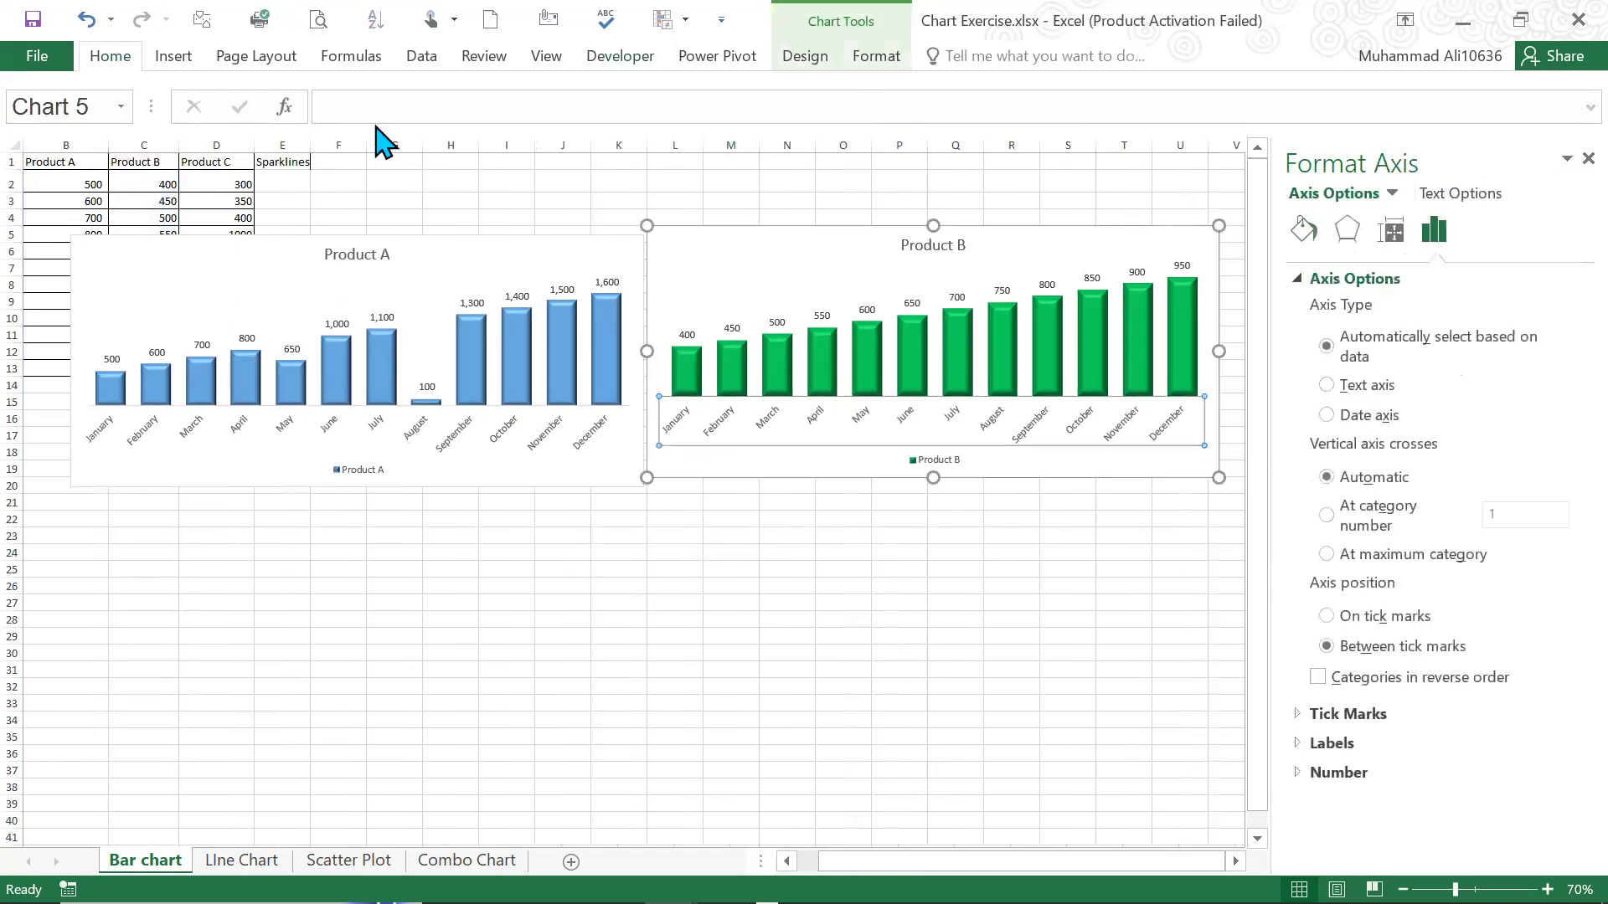
{"action": "left_click", "coordinate": [386, 98]}
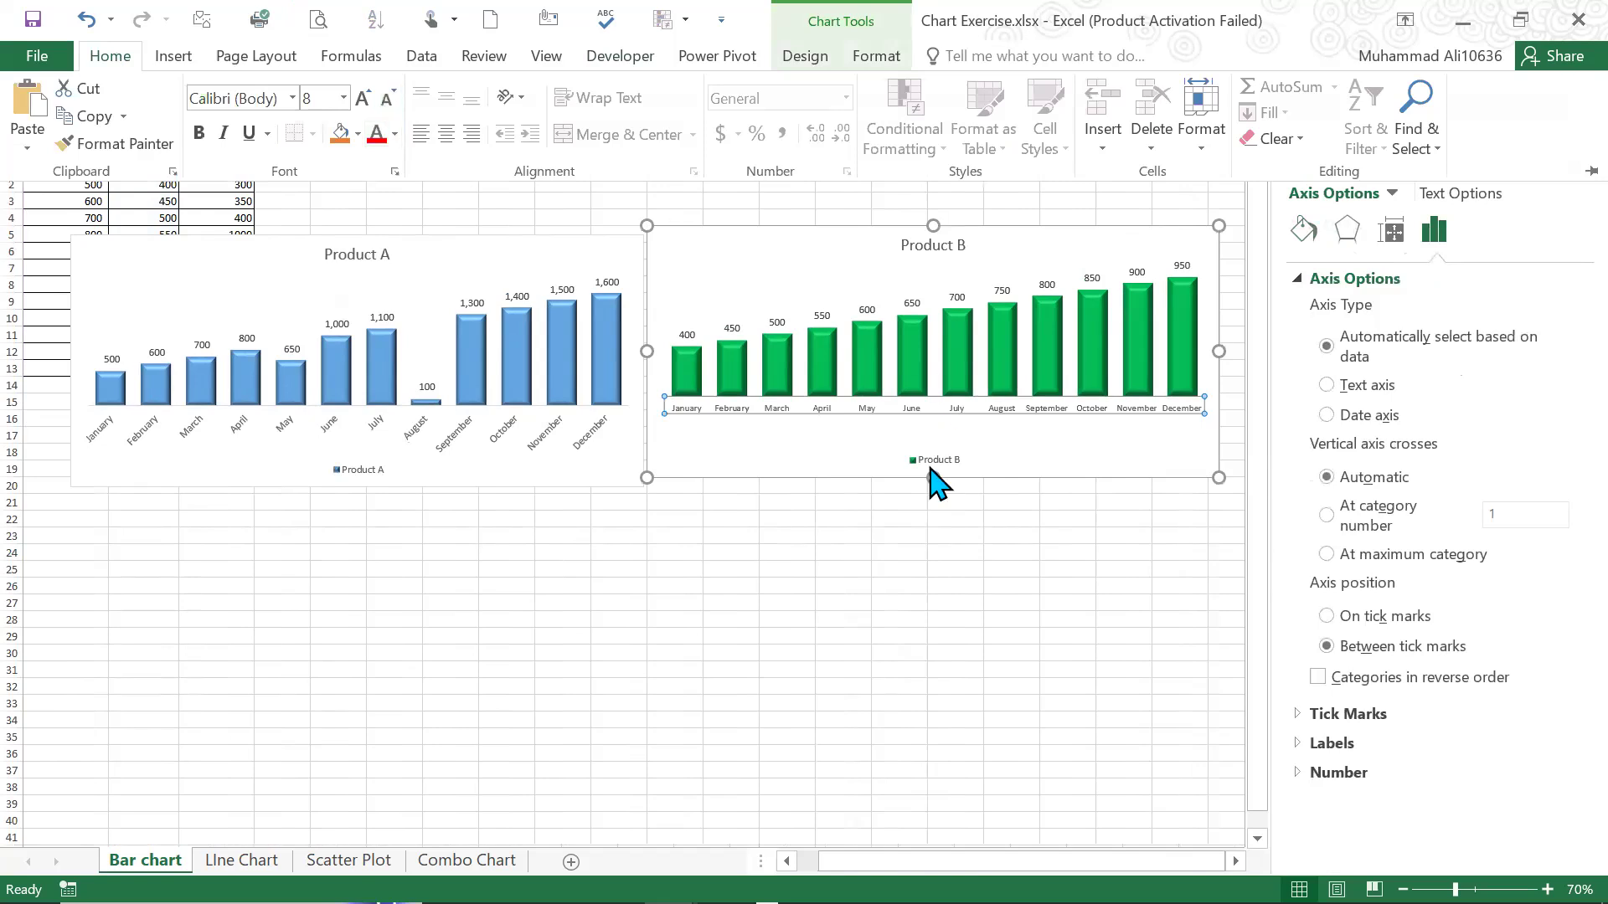
Enlarge the Product B plot area downward to the legend and upward to the chart title
{"action": "left_click", "coordinate": [947, 414]}
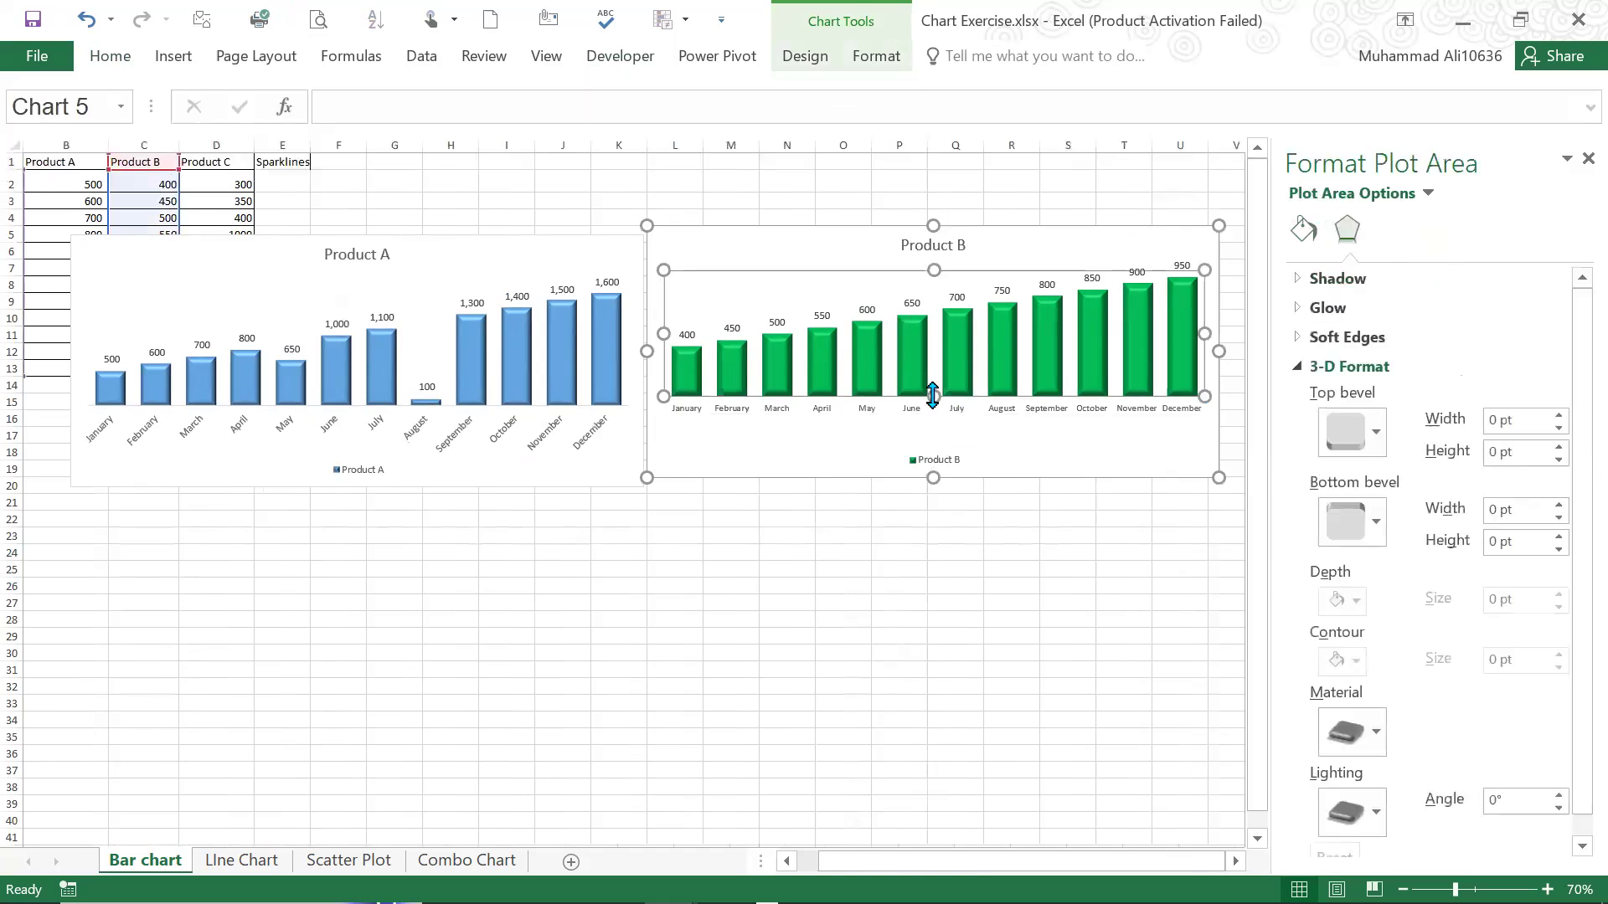
{"action": "left_click_drag", "start_coordinate": [932, 429], "coordinate": [931, 441]}
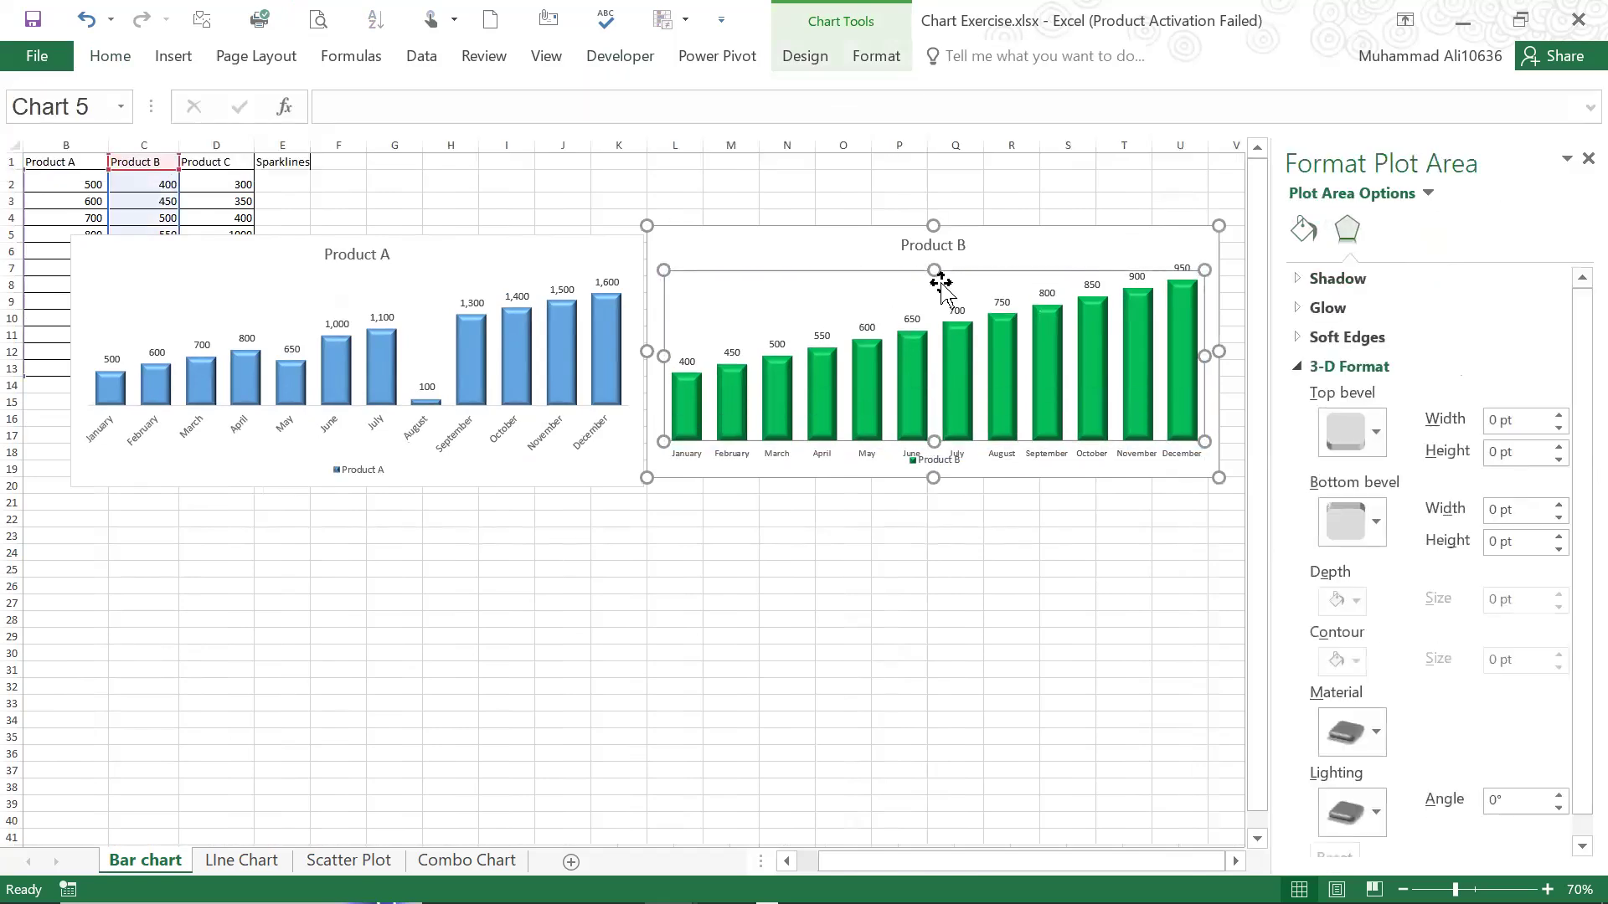
{"action": "left_click_drag", "start_coordinate": [933, 274], "coordinate": [932, 246]}
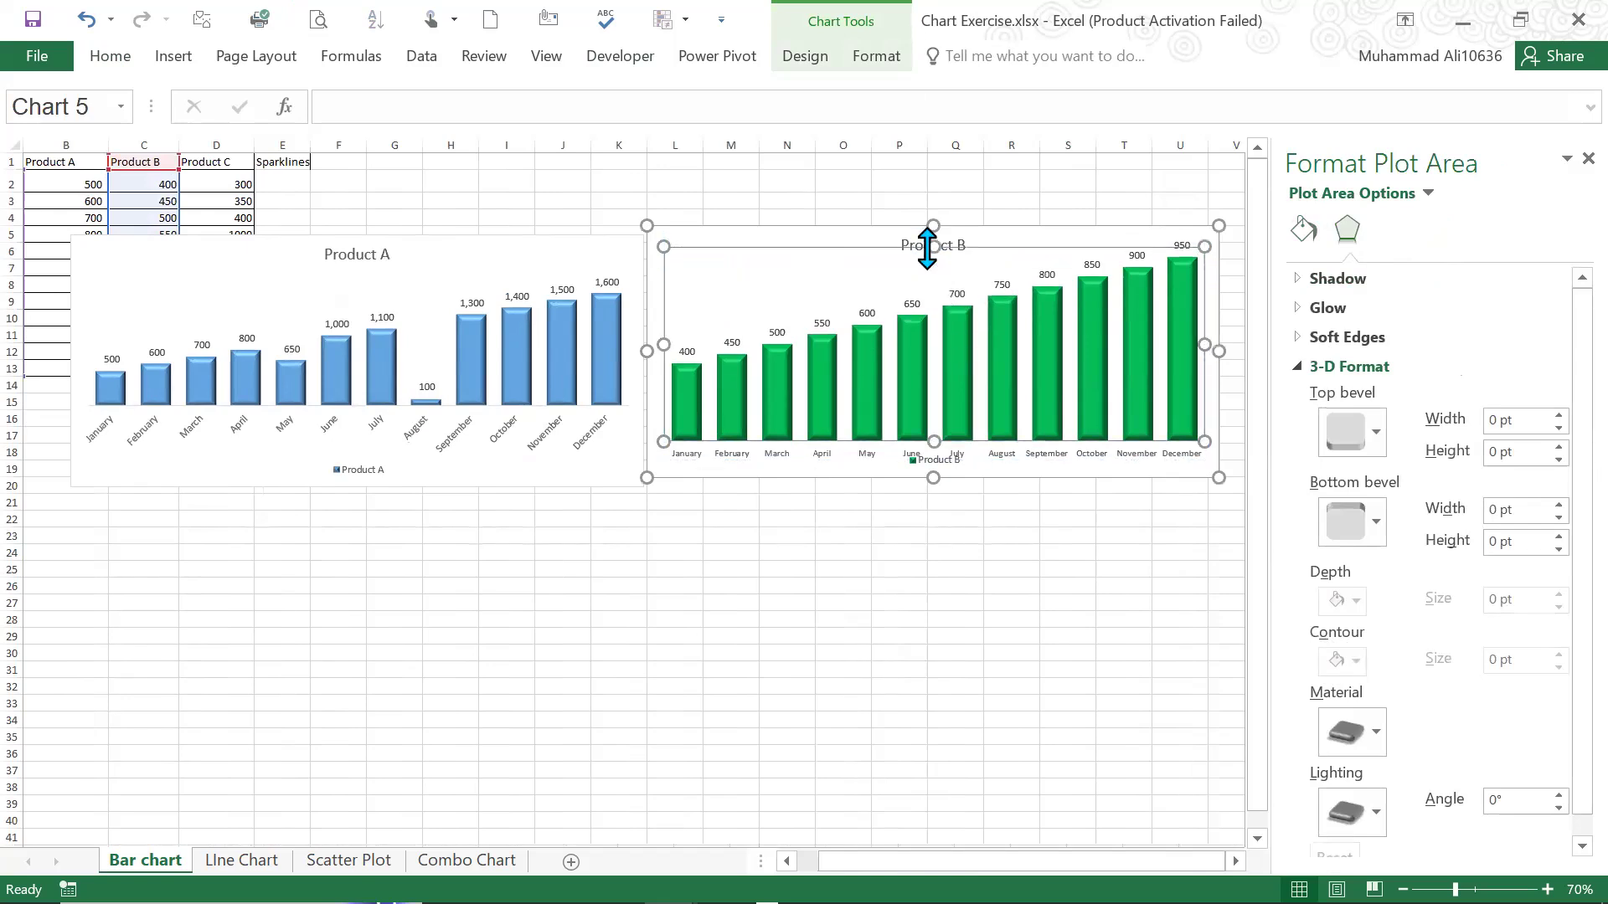
{"action": "left_click", "coordinate": [874, 180]}
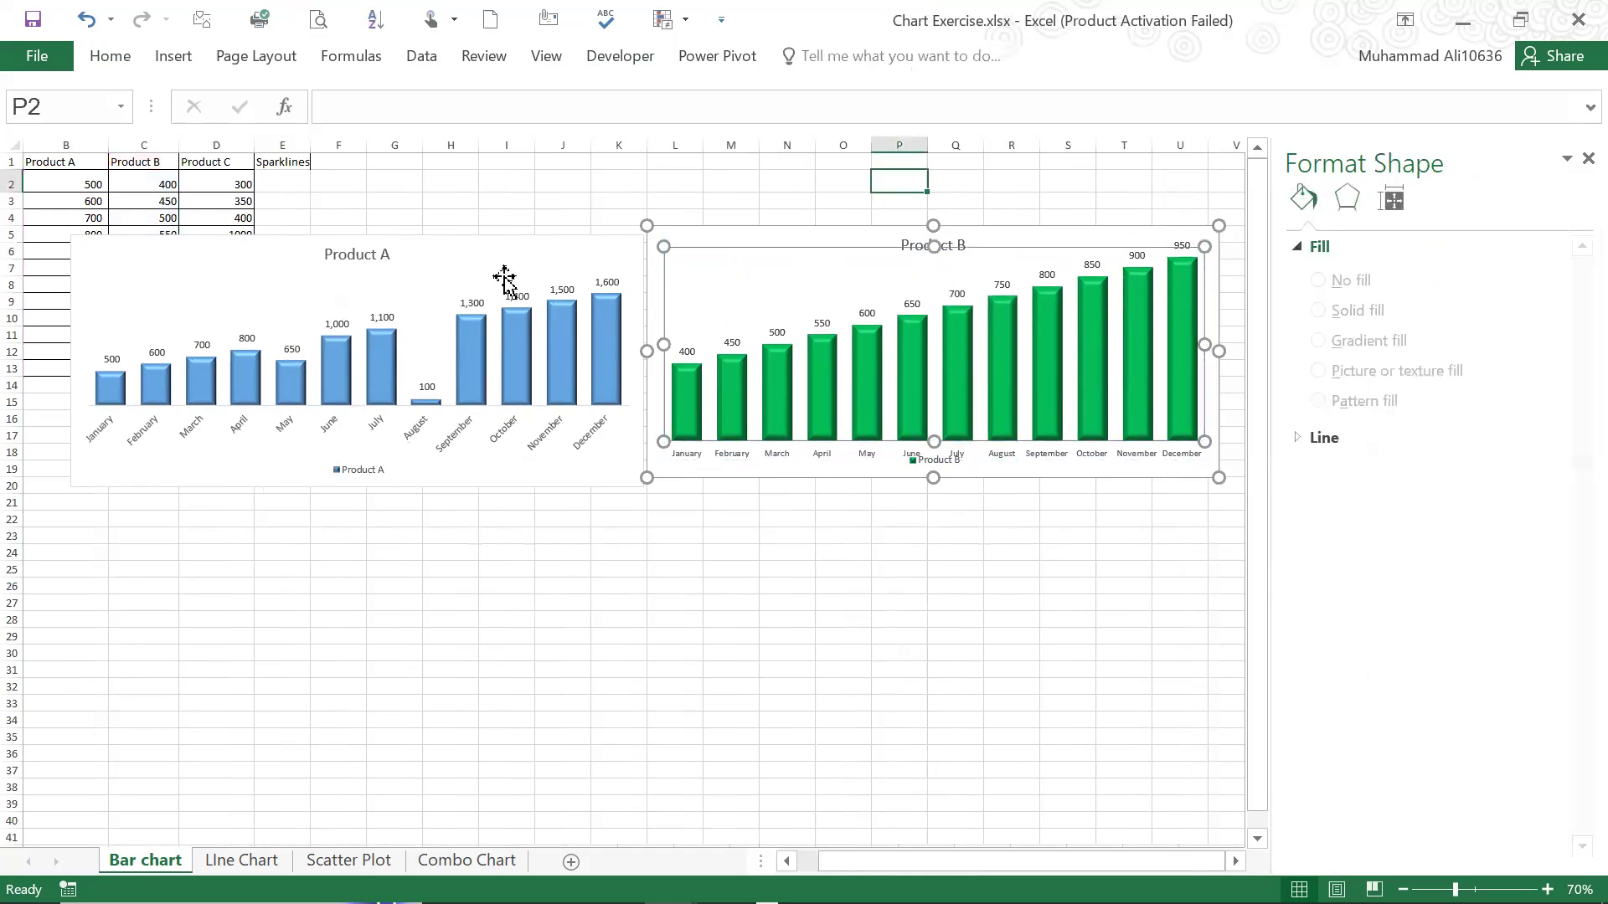
Decrease the font size of the month labels on the Product A chart's horizontal axis by one step
{"action": "left_click", "coordinate": [345, 444]}
{"action": "left_click", "coordinate": [348, 401]}
{"action": "left_click", "coordinate": [357, 298]}
{"action": "left_click", "coordinate": [359, 260]}
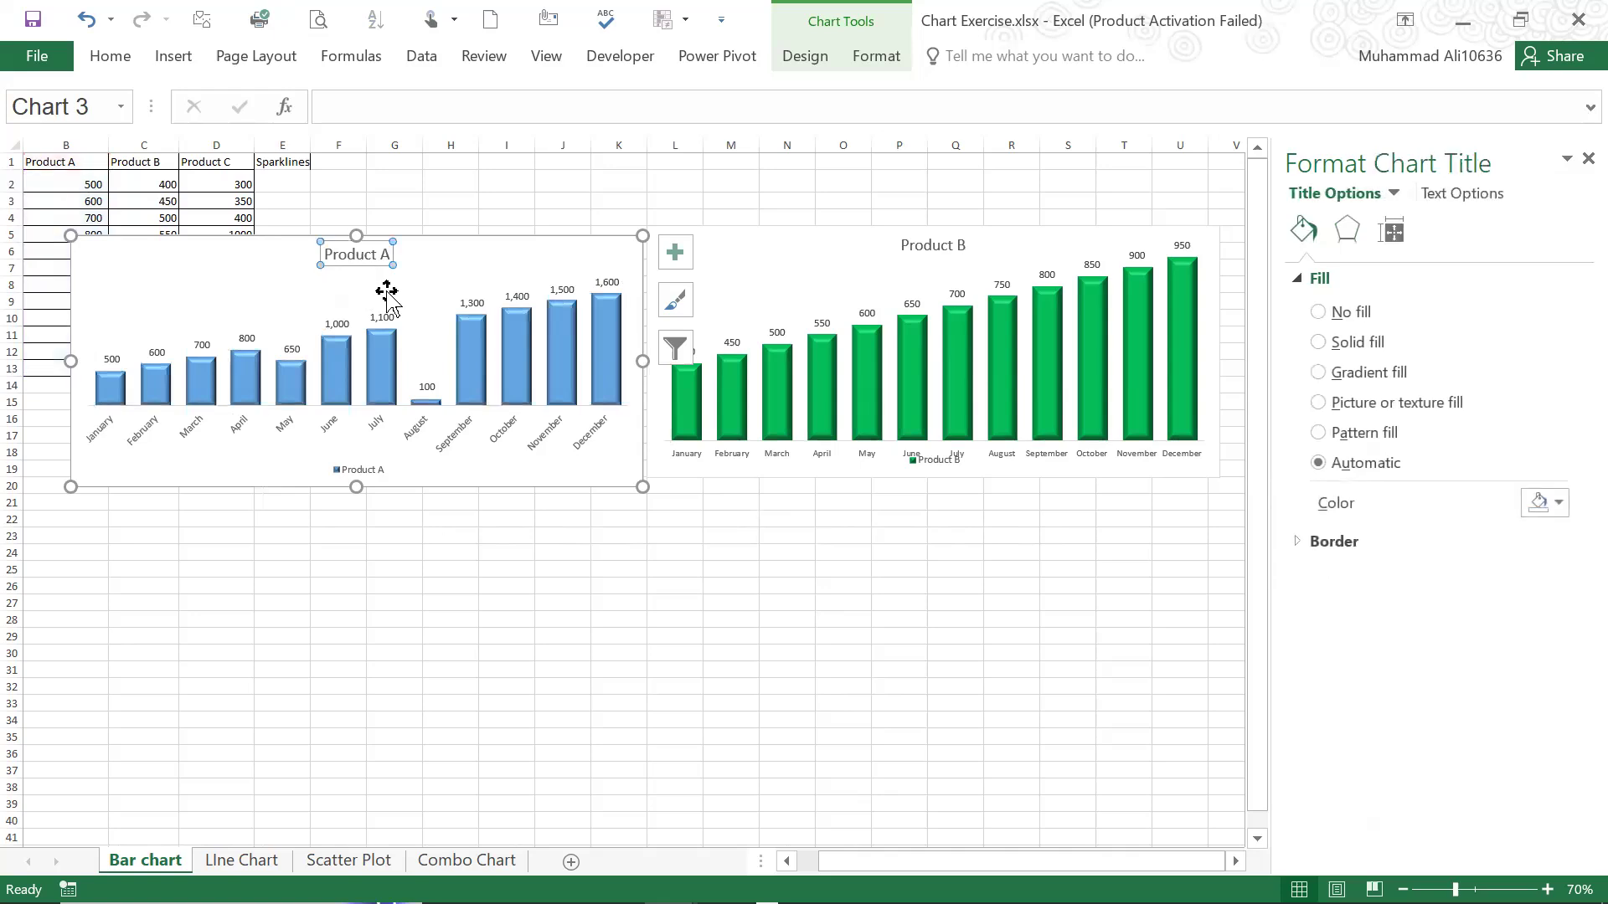
{"action": "left_click", "coordinate": [366, 439]}
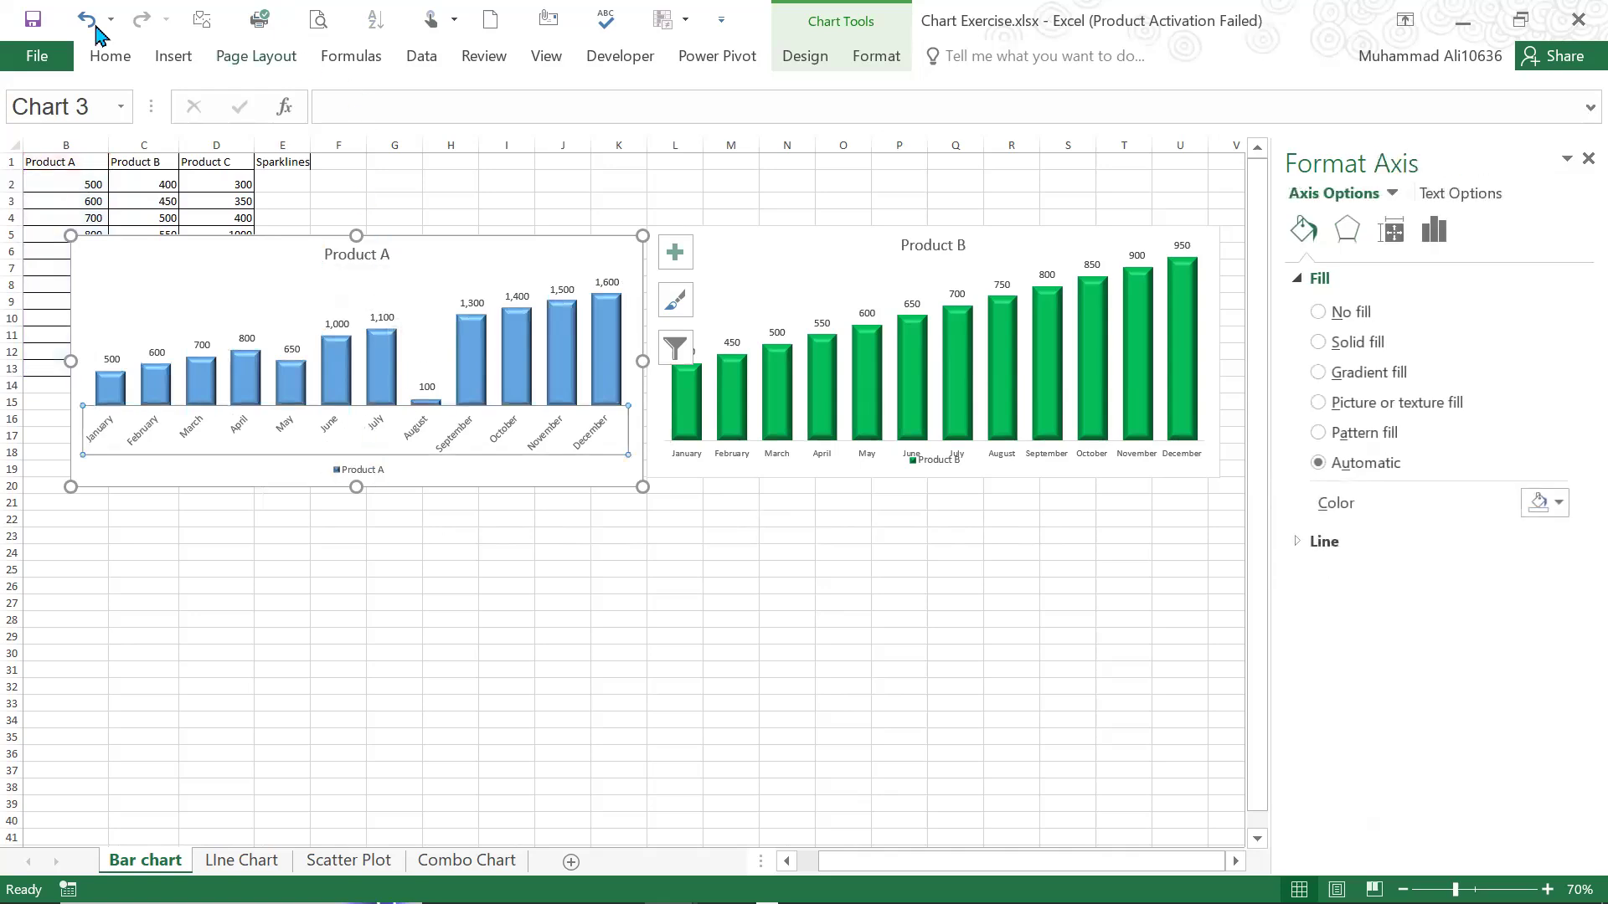
{"action": "left_click", "coordinate": [386, 98]}
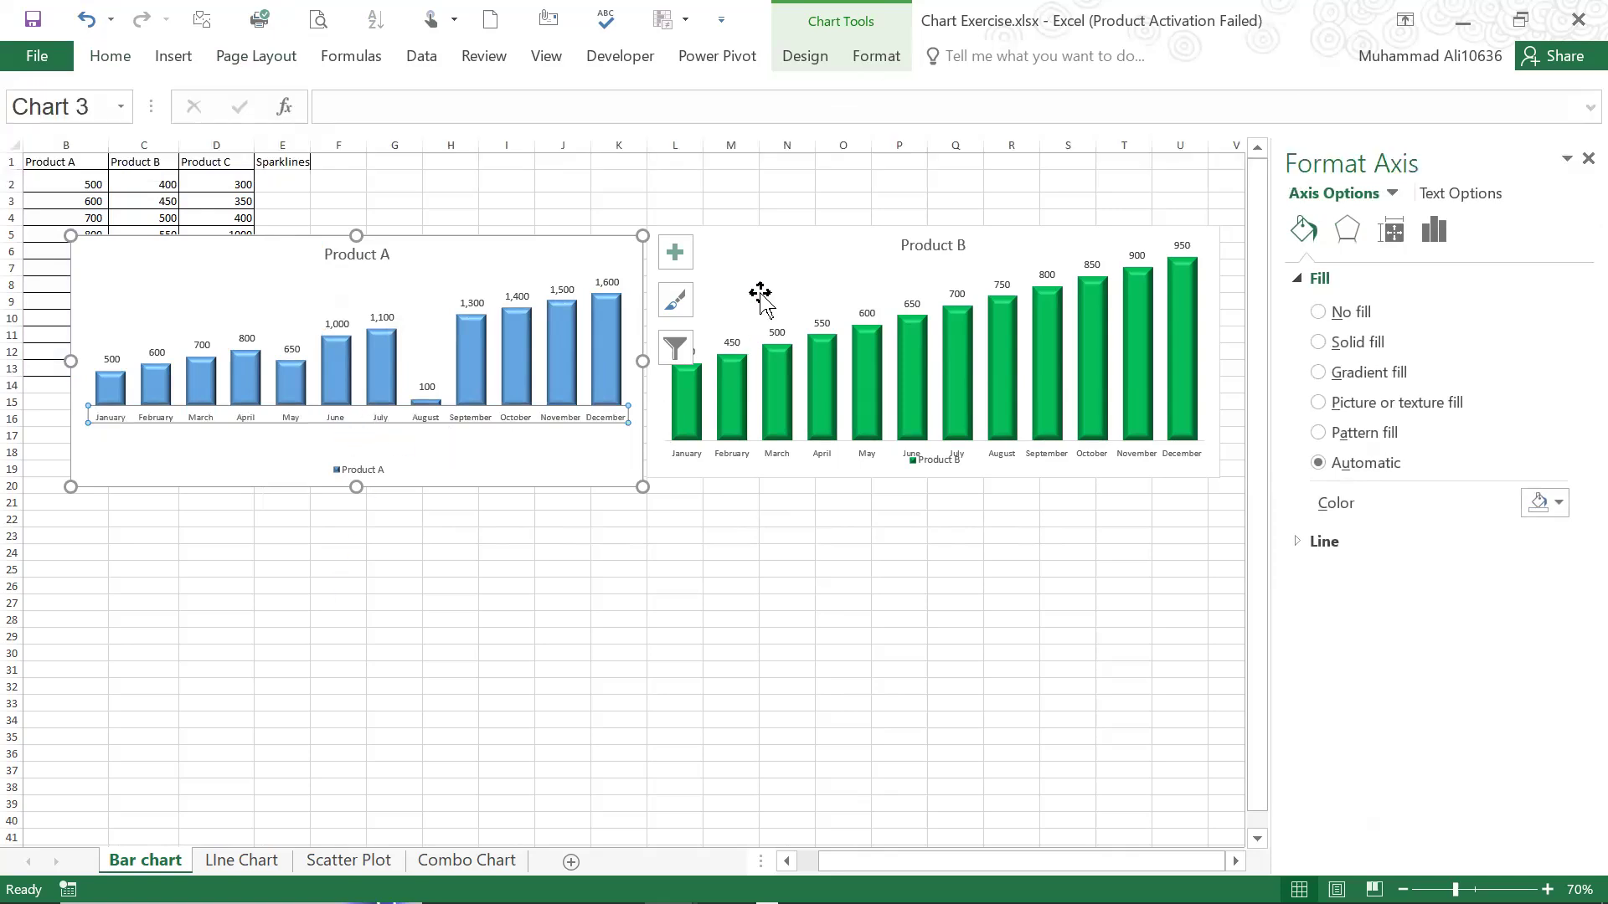
Compare the dimensions of both charts and move the Product A chart up level with the Product B chart
{"action": "left_click", "coordinate": [762, 238]}
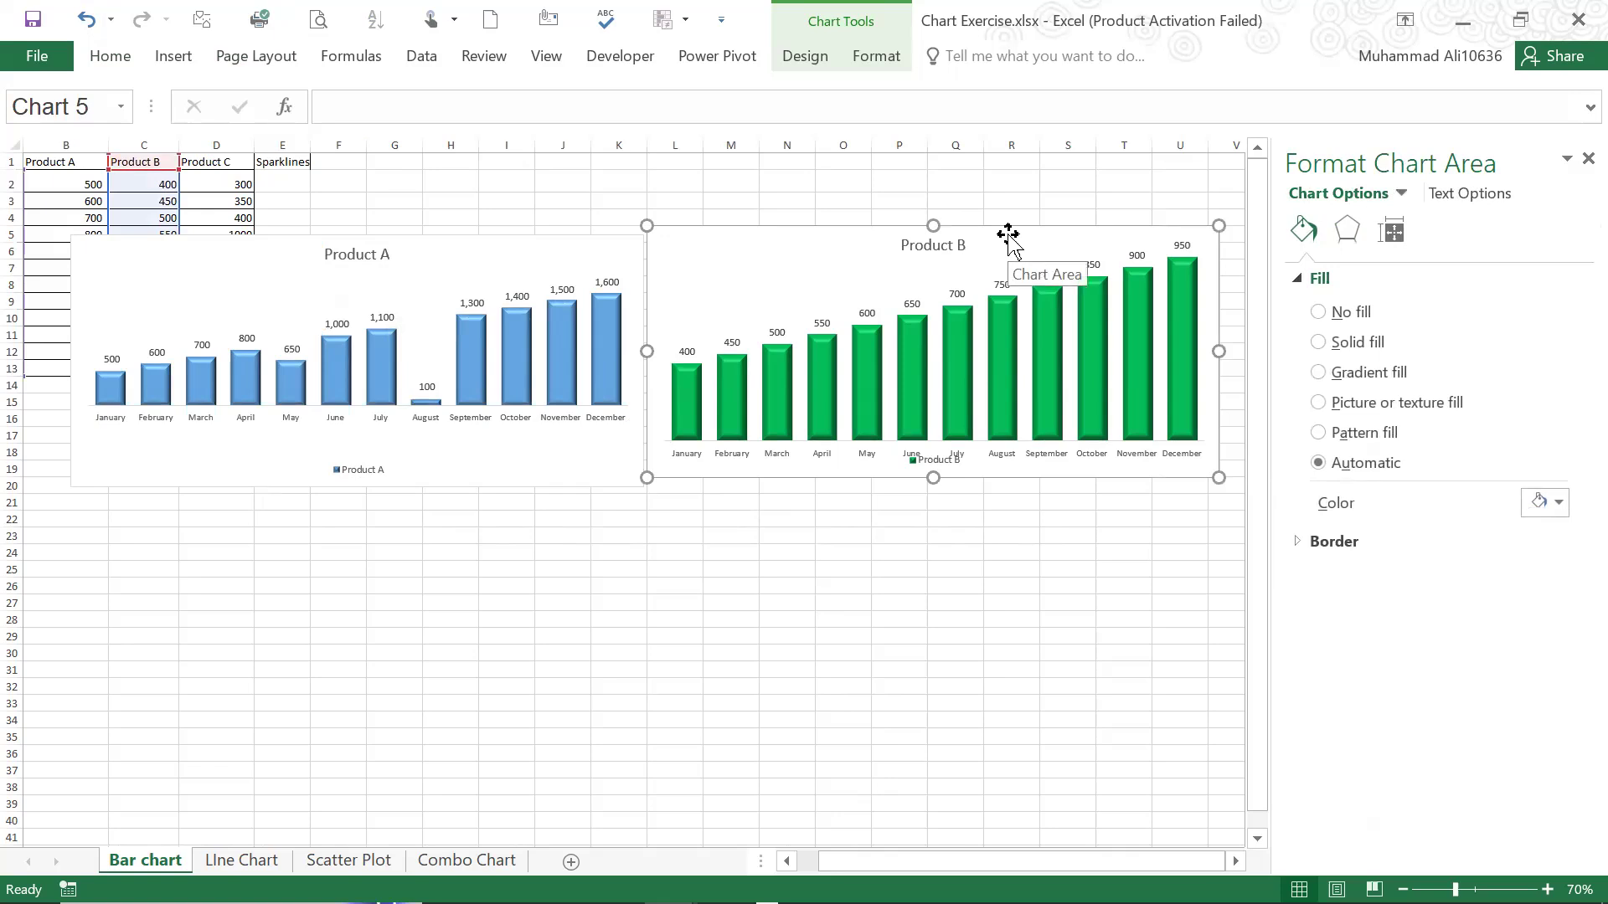
{"action": "left_click", "coordinate": [887, 65]}
{"action": "left_click", "coordinate": [887, 65]}
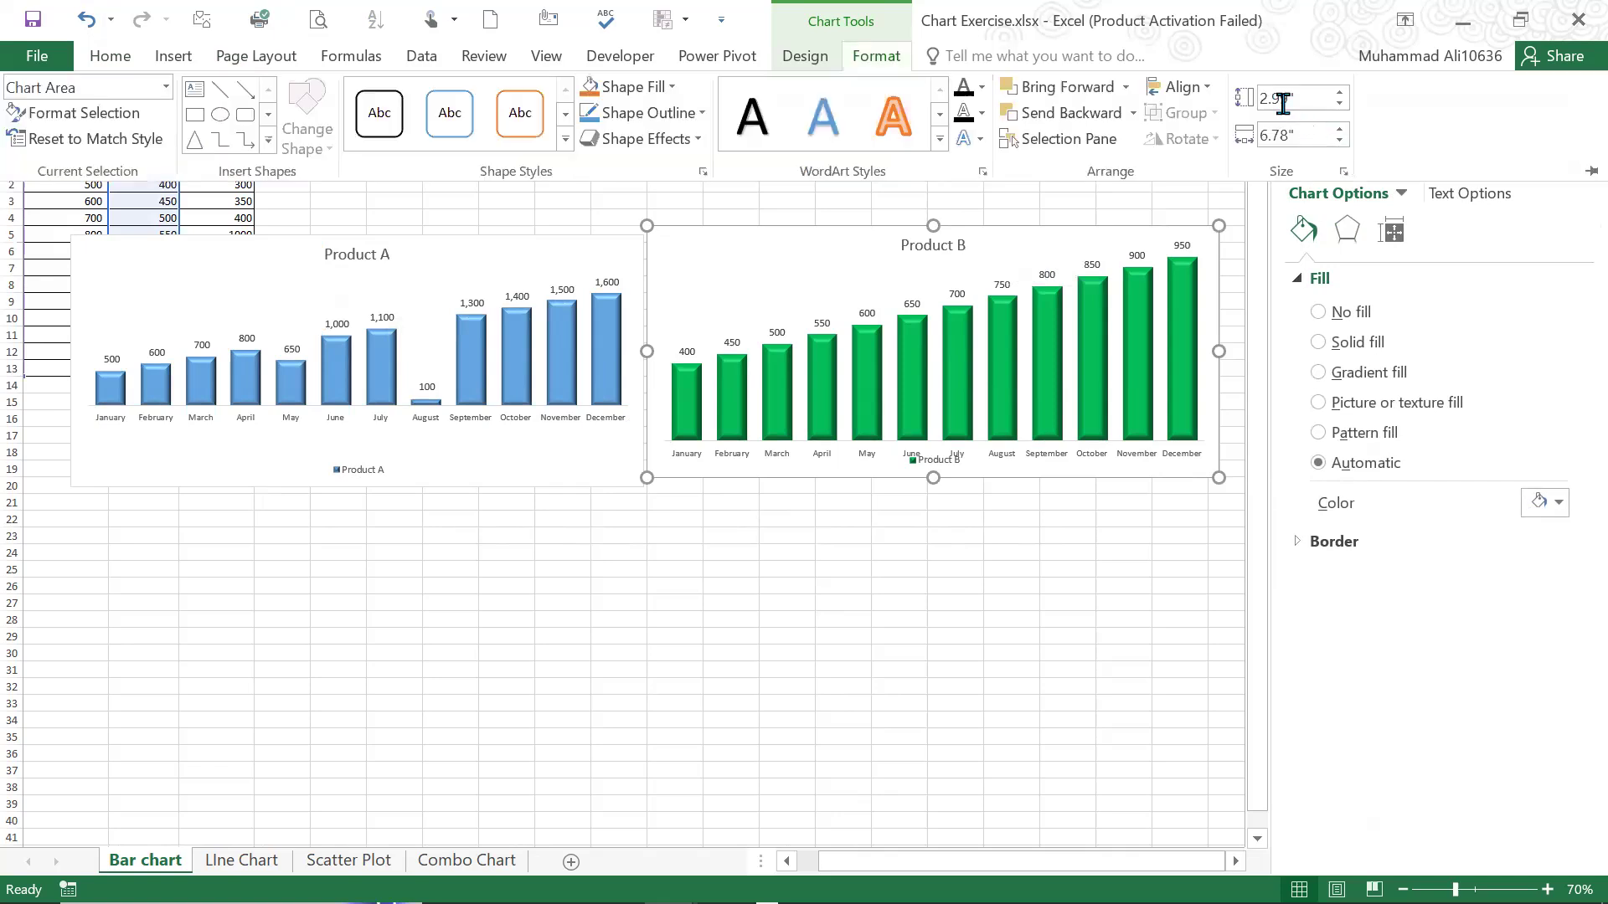
{"action": "left_click", "coordinate": [576, 246]}
{"action": "left_click", "coordinate": [875, 60]}
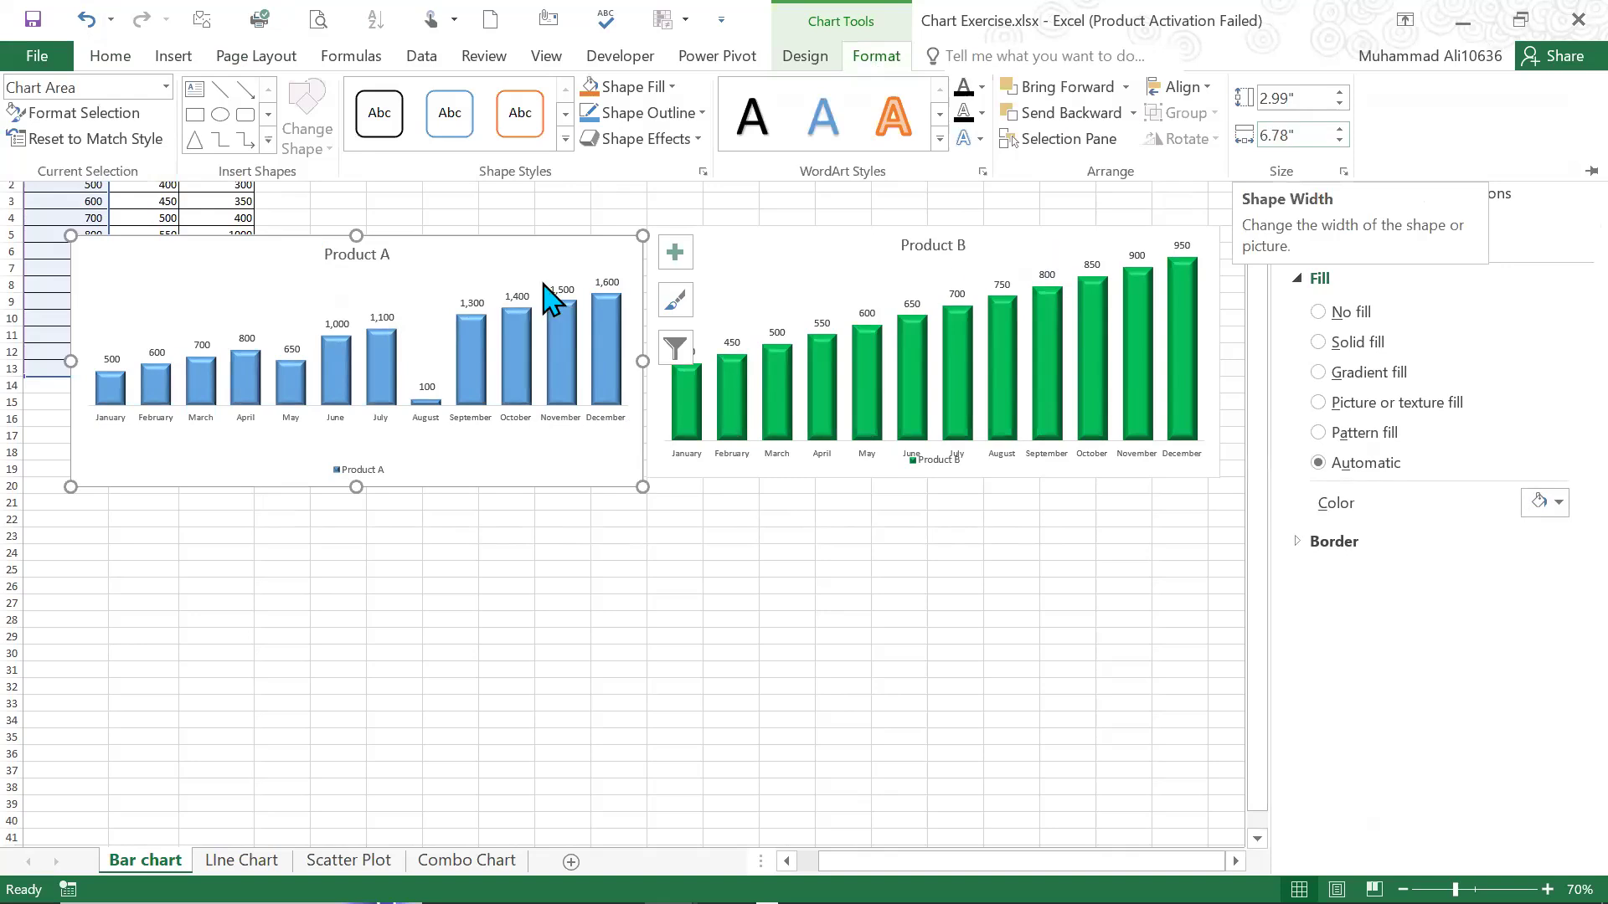
{"action": "left_click", "coordinate": [607, 217]}
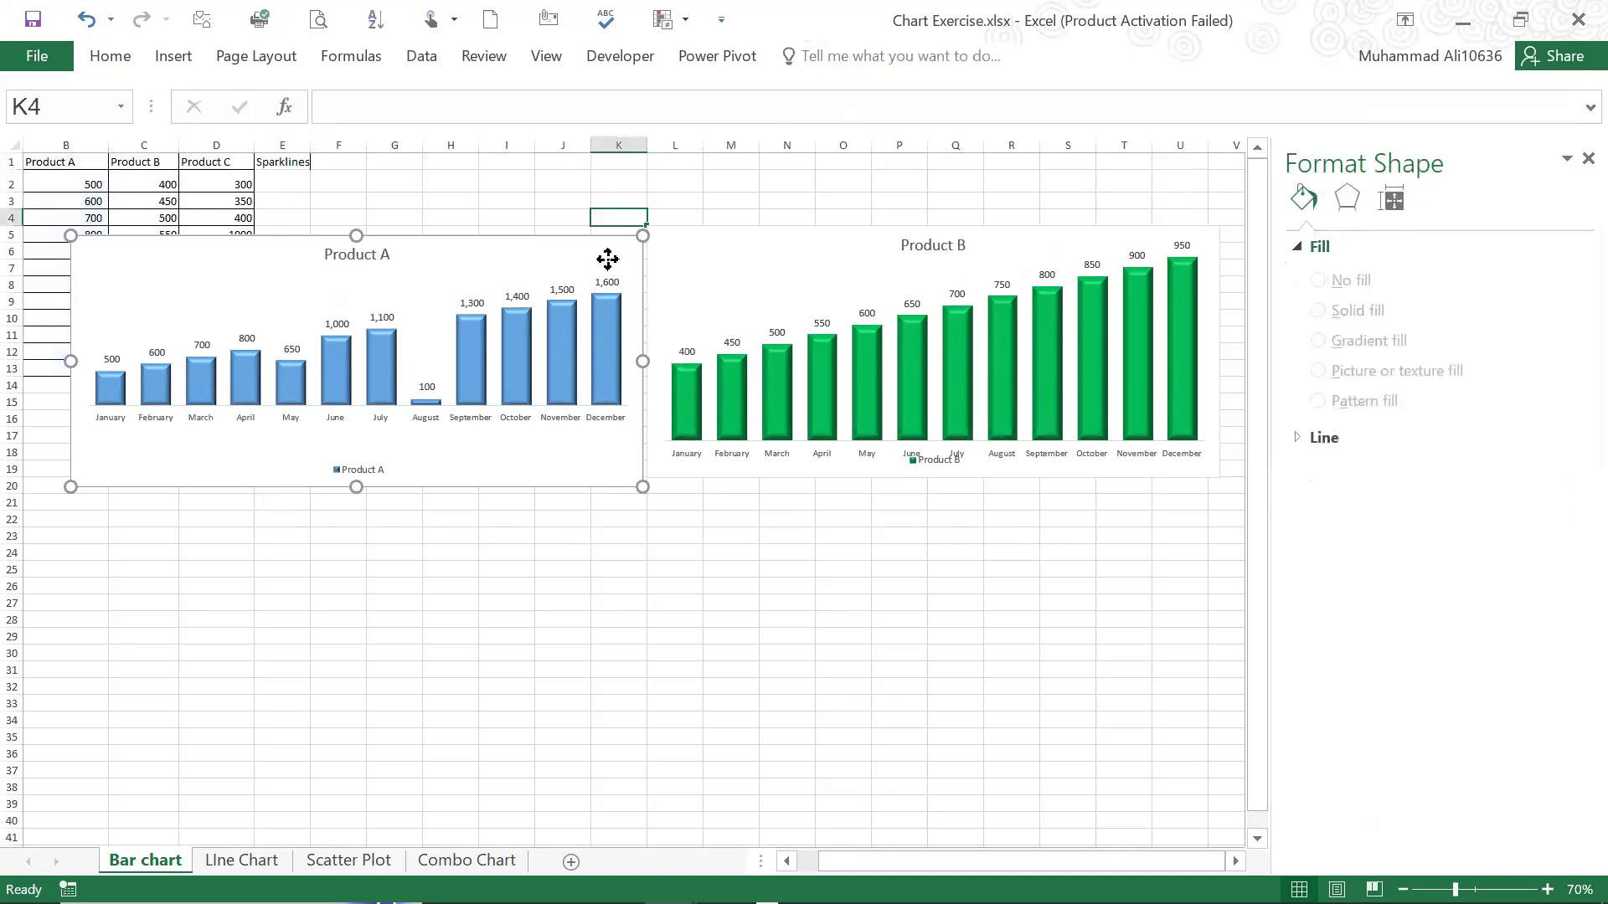
{"action": "left_click_drag", "start_coordinate": [607, 259], "coordinate": [606, 249]}
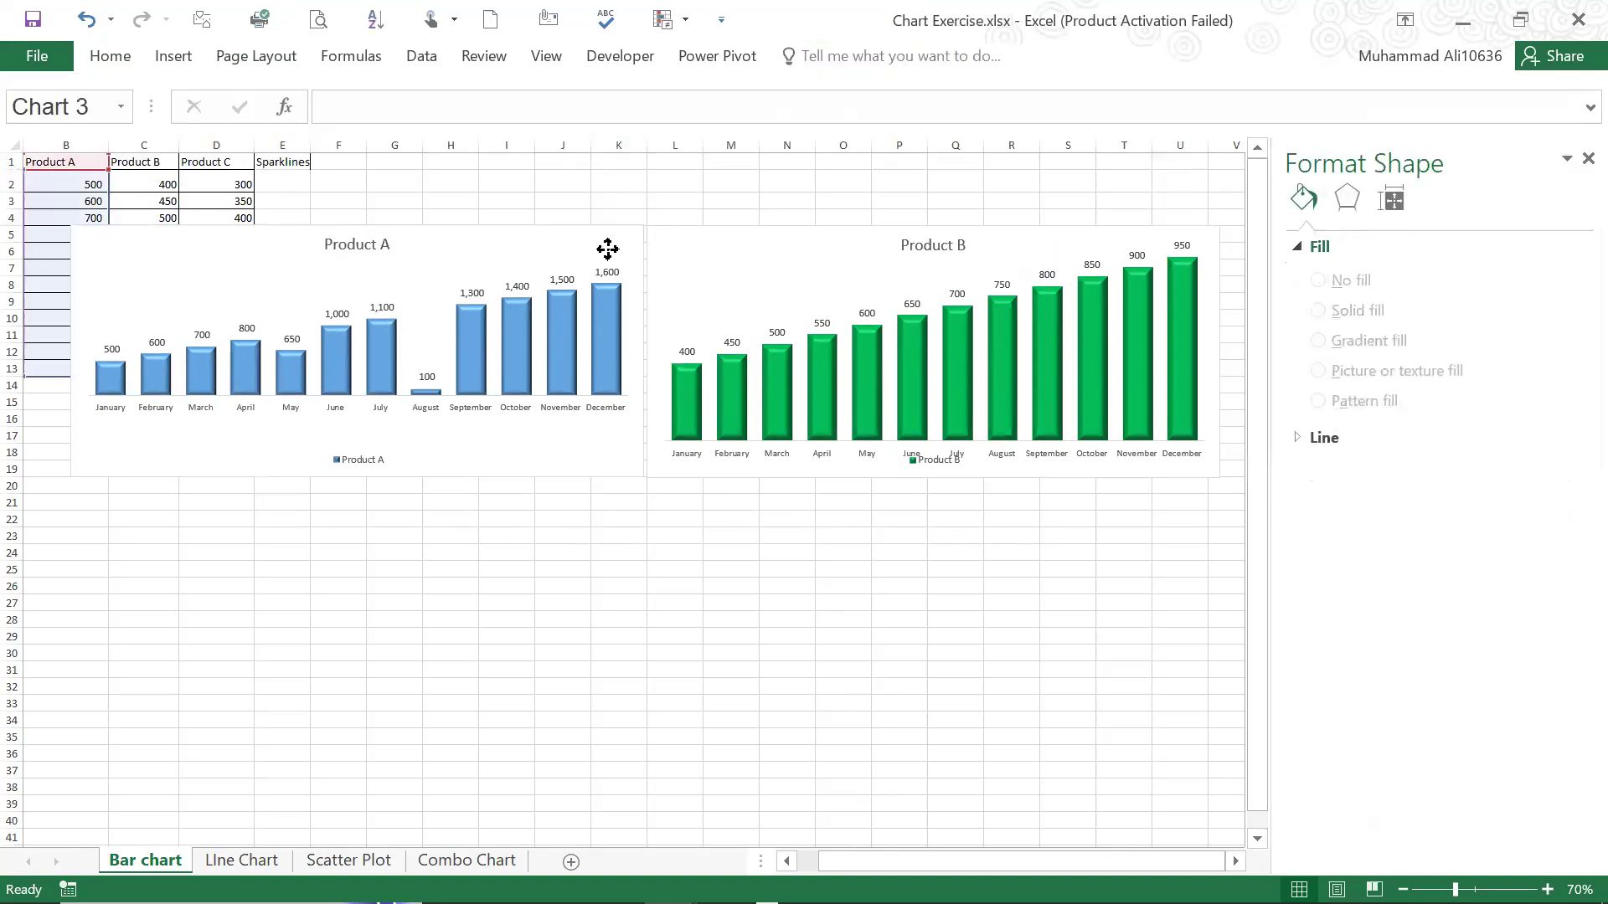
Stretch the Product A plot area downward so the month labels sit just above the legend
{"action": "left_click", "coordinate": [348, 316]}
{"action": "left_click", "coordinate": [343, 277]}
{"action": "left_click", "coordinate": [355, 250]}
{"action": "left_click", "coordinate": [388, 311]}
{"action": "left_click", "coordinate": [402, 417]}
{"action": "left_click", "coordinate": [287, 298]}
{"action": "left_click_drag", "start_coordinate": [359, 414], "coordinate": [359, 435]}
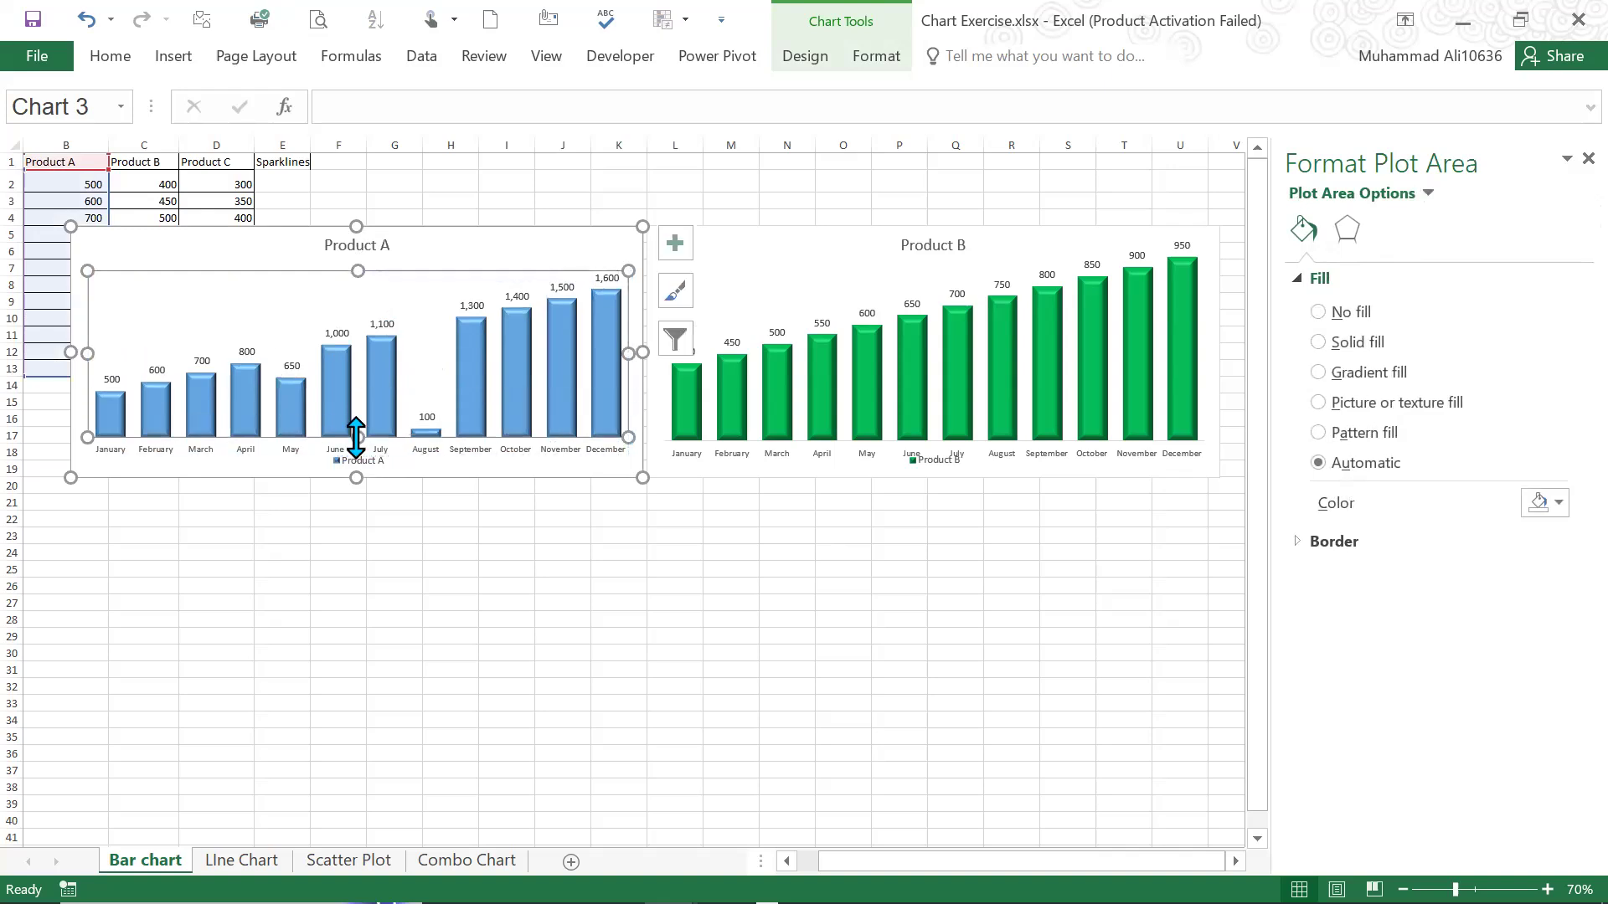
{"action": "left_click", "coordinate": [388, 549]}
{"action": "left_click", "coordinate": [283, 201]}
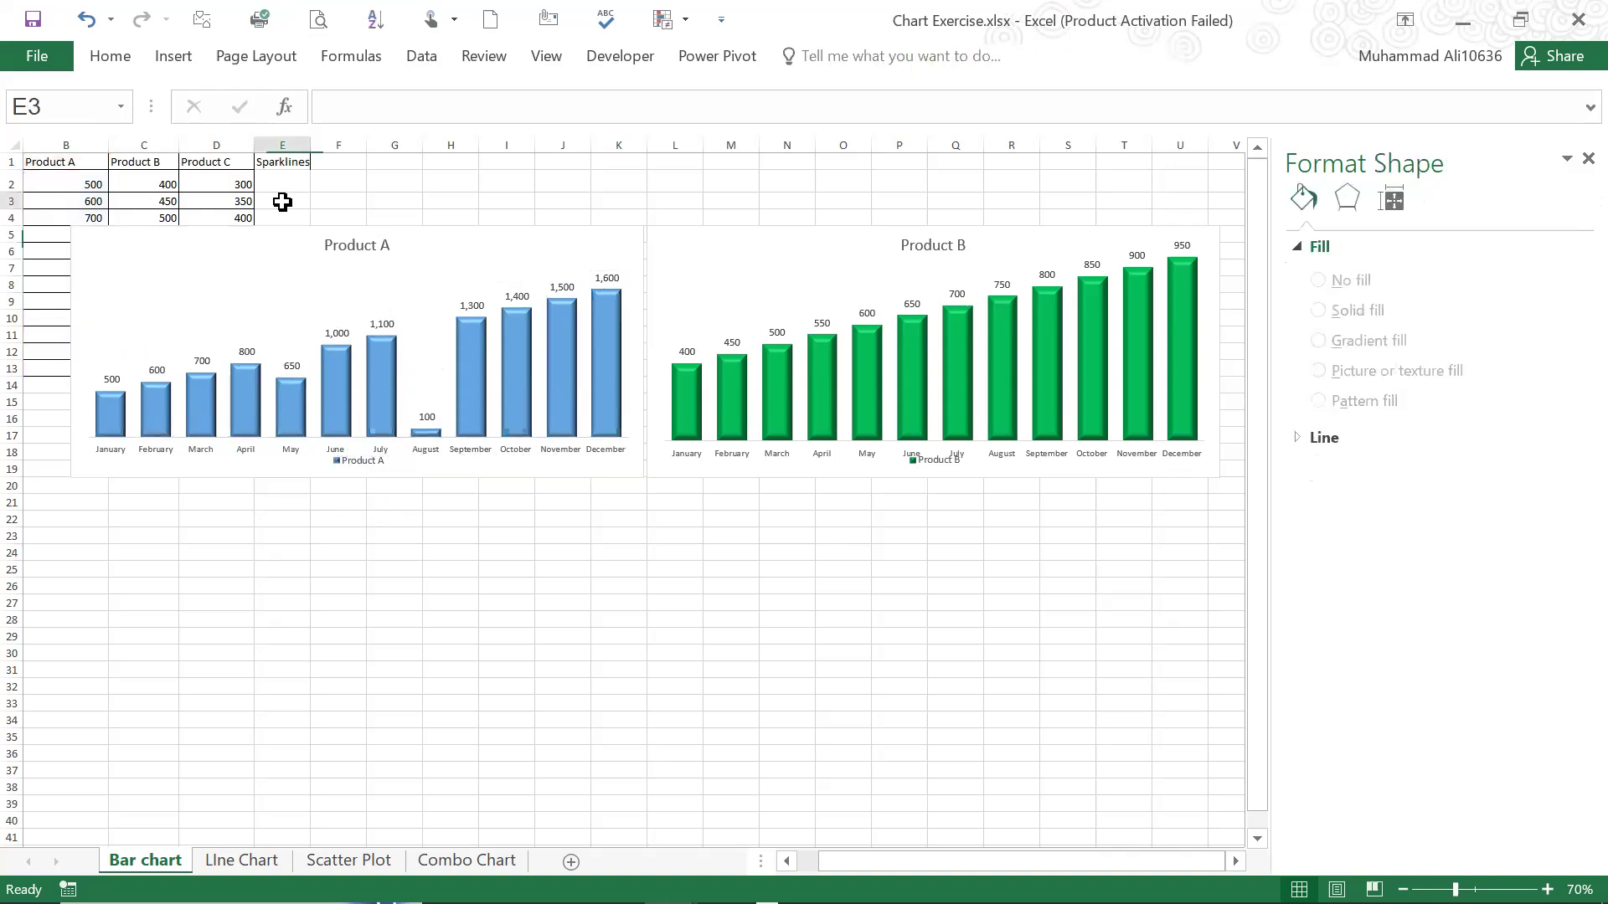
Make the titles of the Product A and Product B charts bold
{"action": "left_click", "coordinate": [358, 245]}
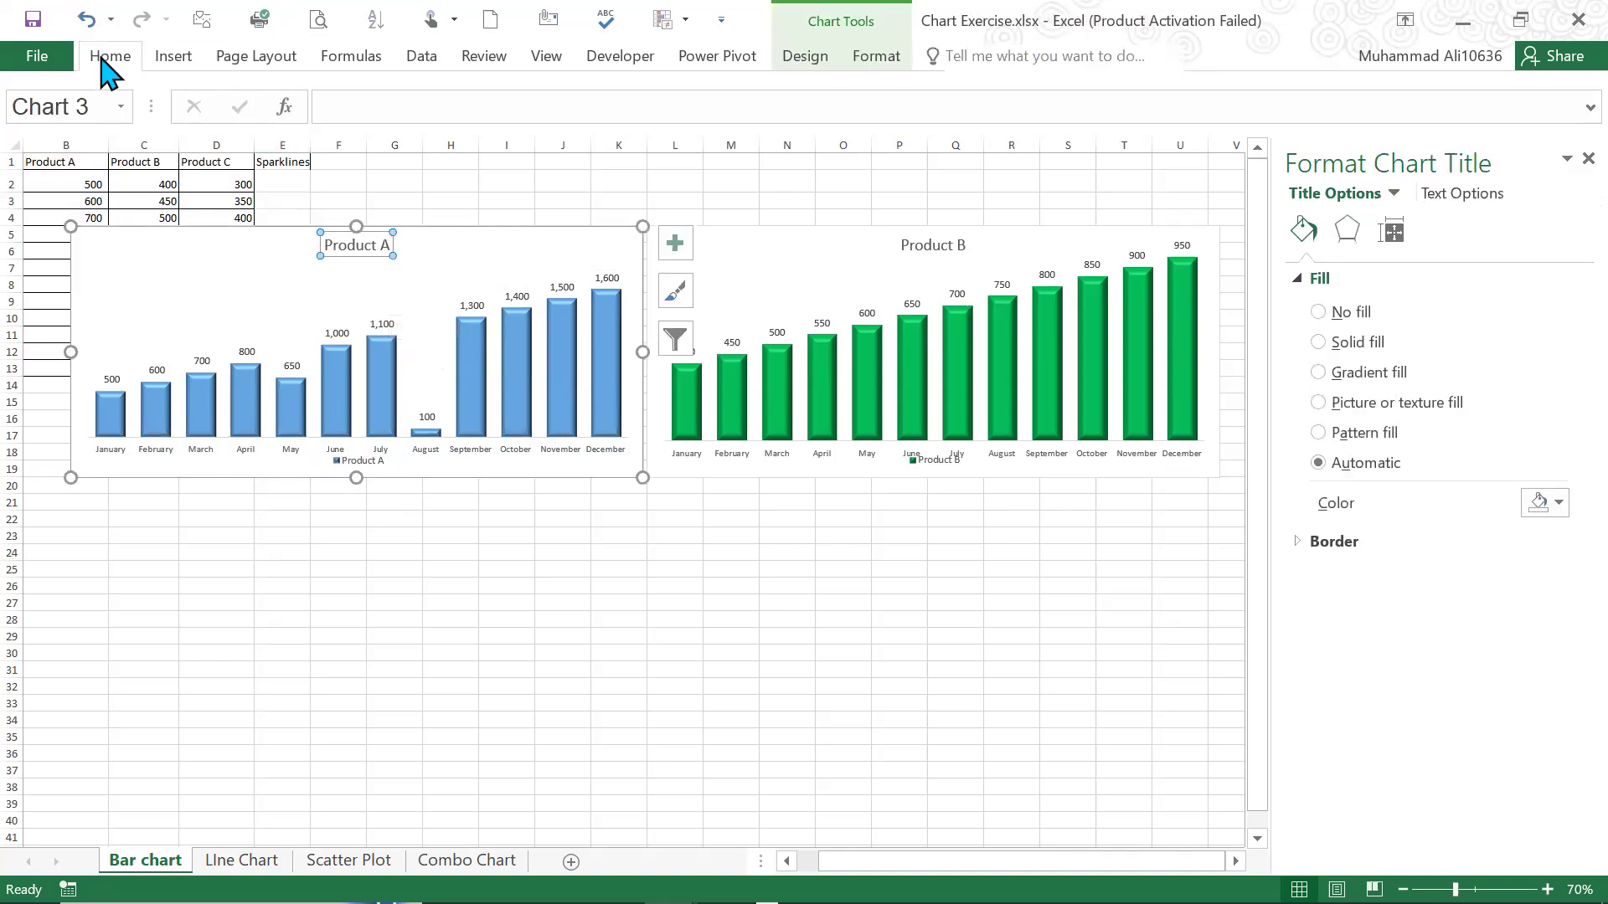
{"action": "left_click", "coordinate": [198, 133]}
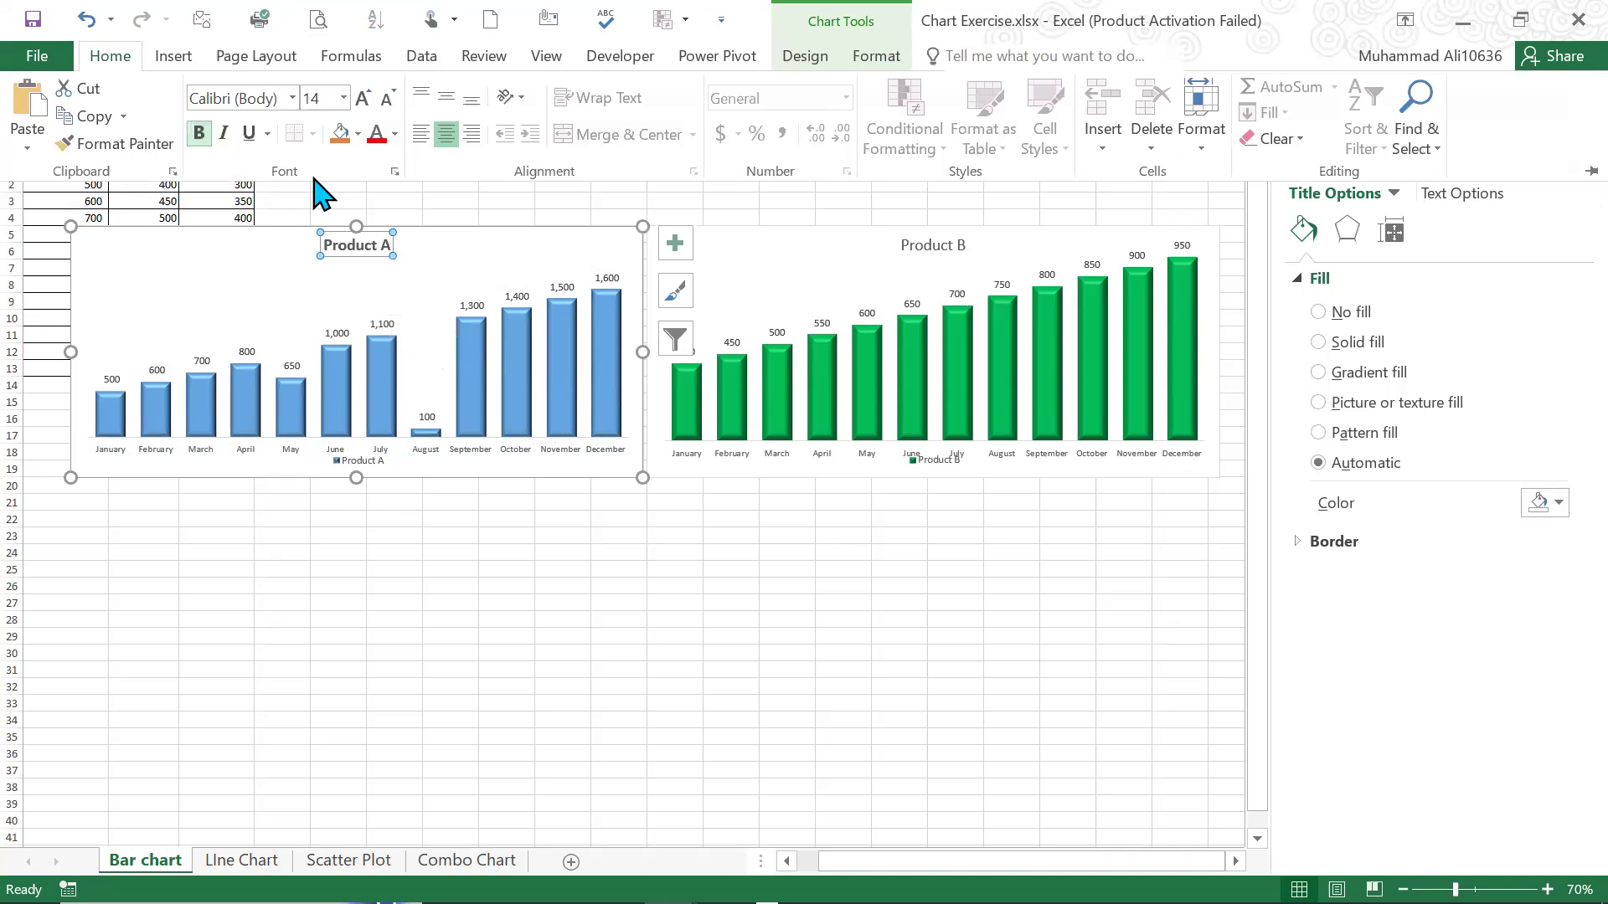
{"action": "left_click", "coordinate": [925, 246]}
{"action": "left_click", "coordinate": [925, 246]}
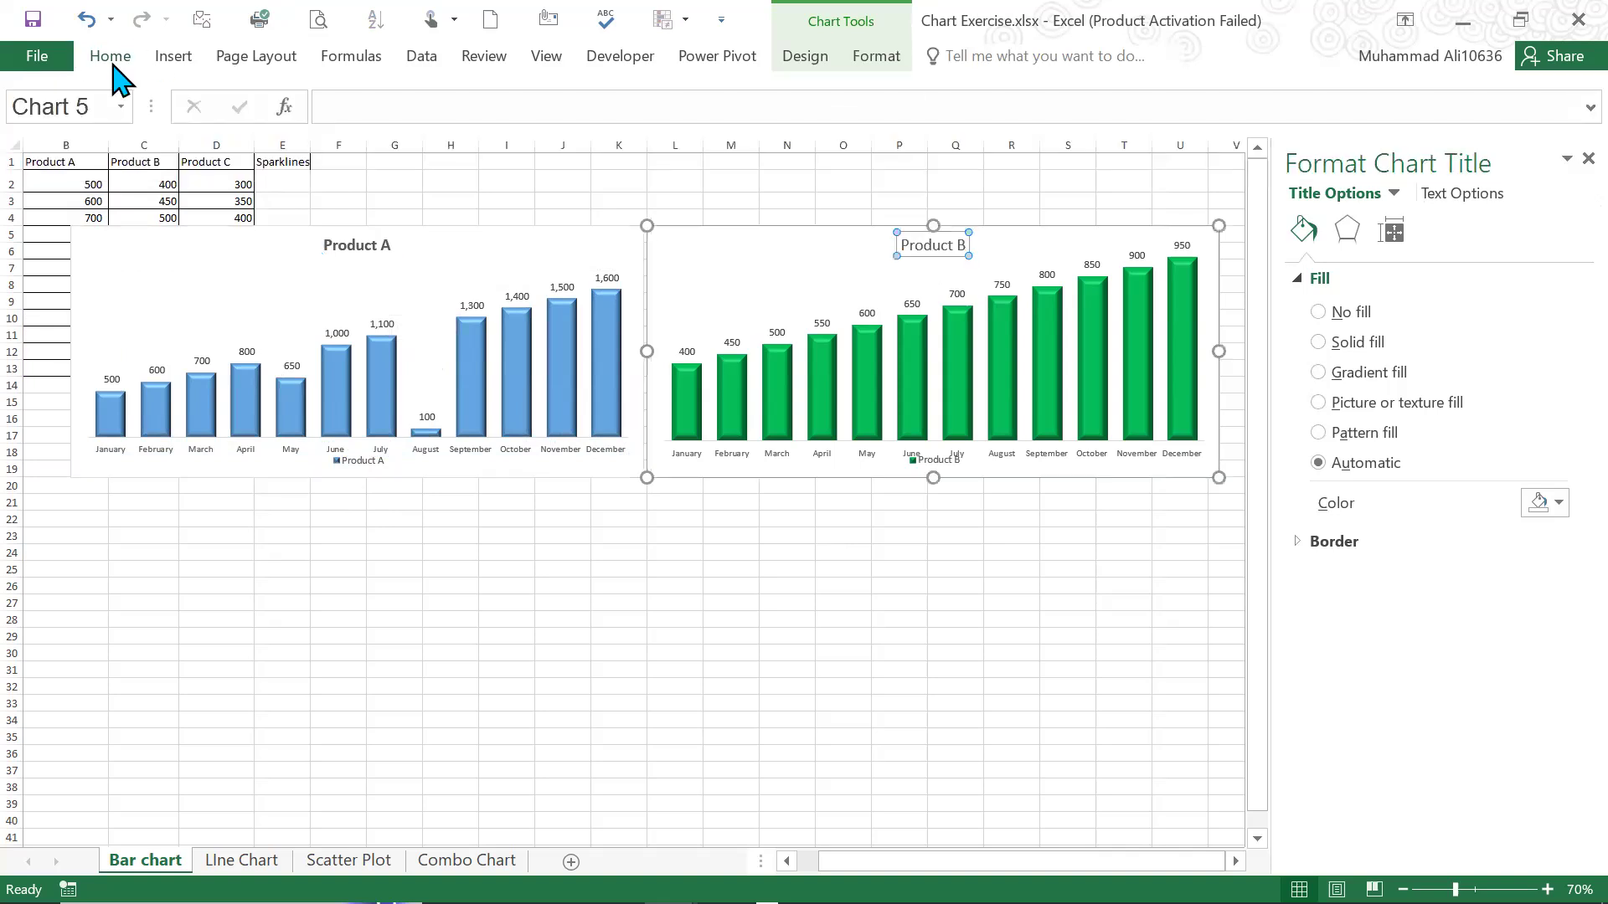
{"action": "left_click", "coordinate": [112, 60]}
{"action": "left_click", "coordinate": [199, 133]}
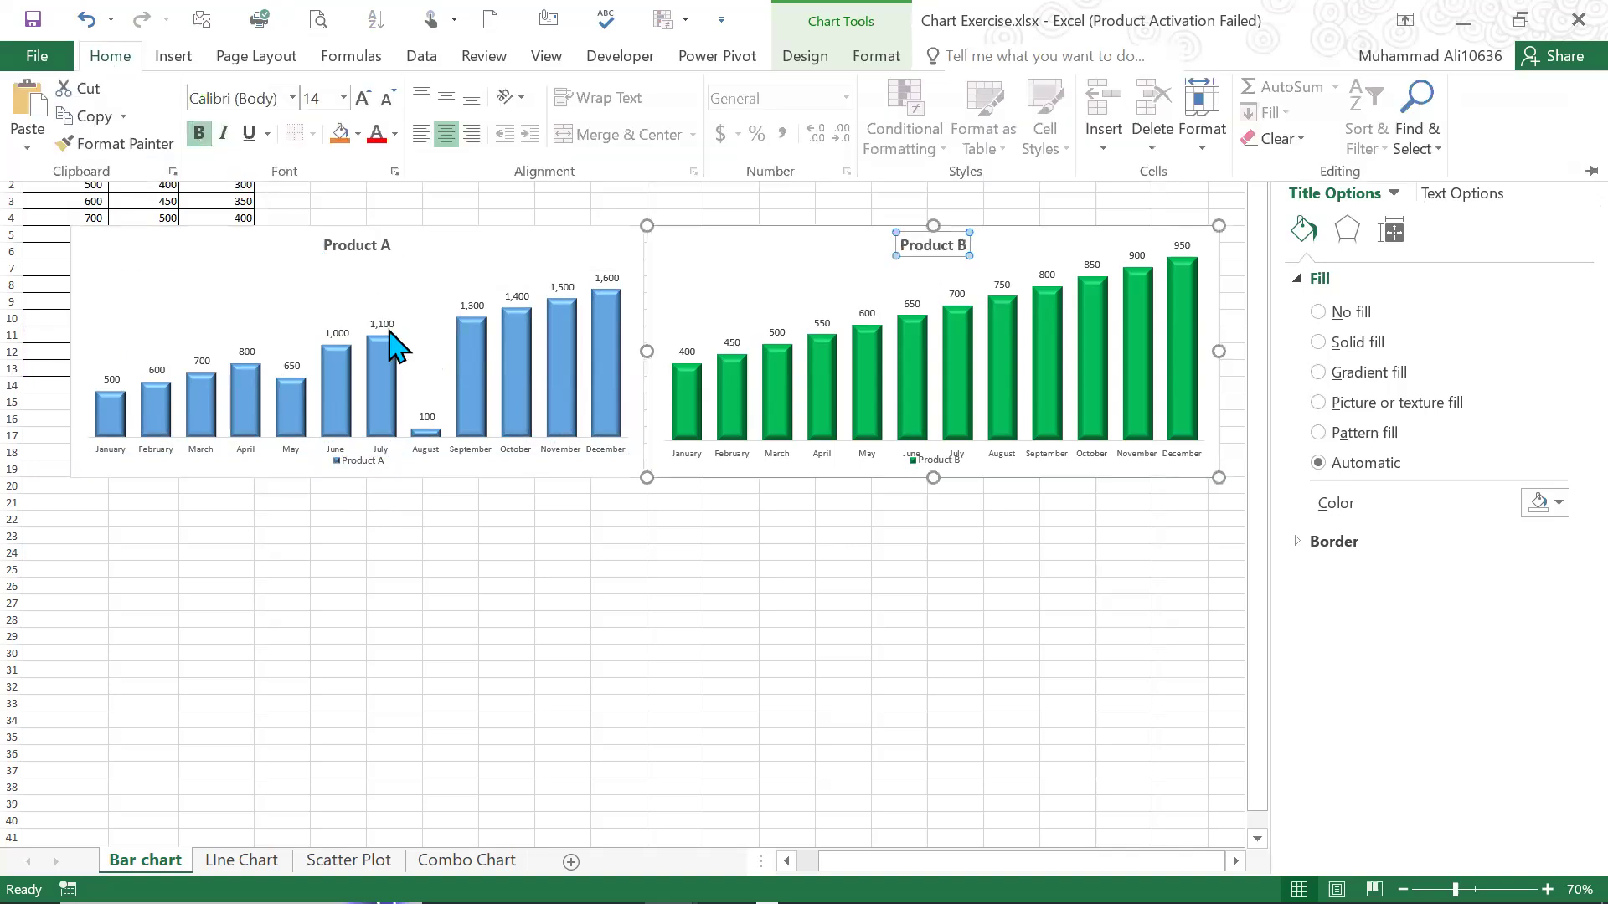
{"action": "left_click", "coordinate": [387, 327]}
{"action": "left_click", "coordinate": [390, 327]}
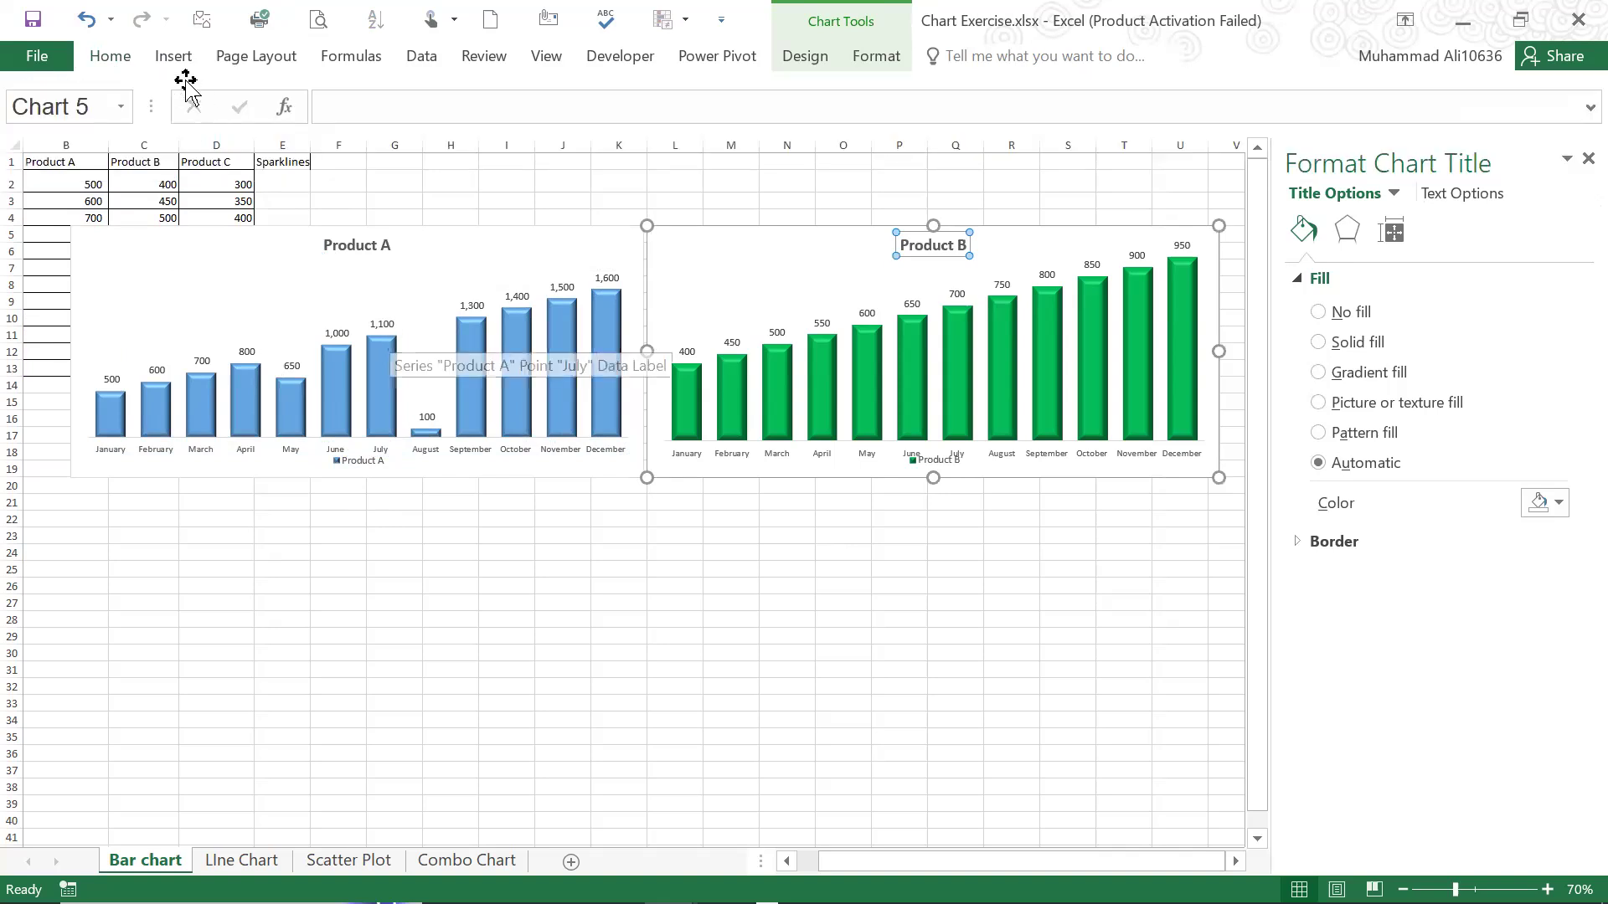
{"action": "left_click", "coordinate": [126, 61]}
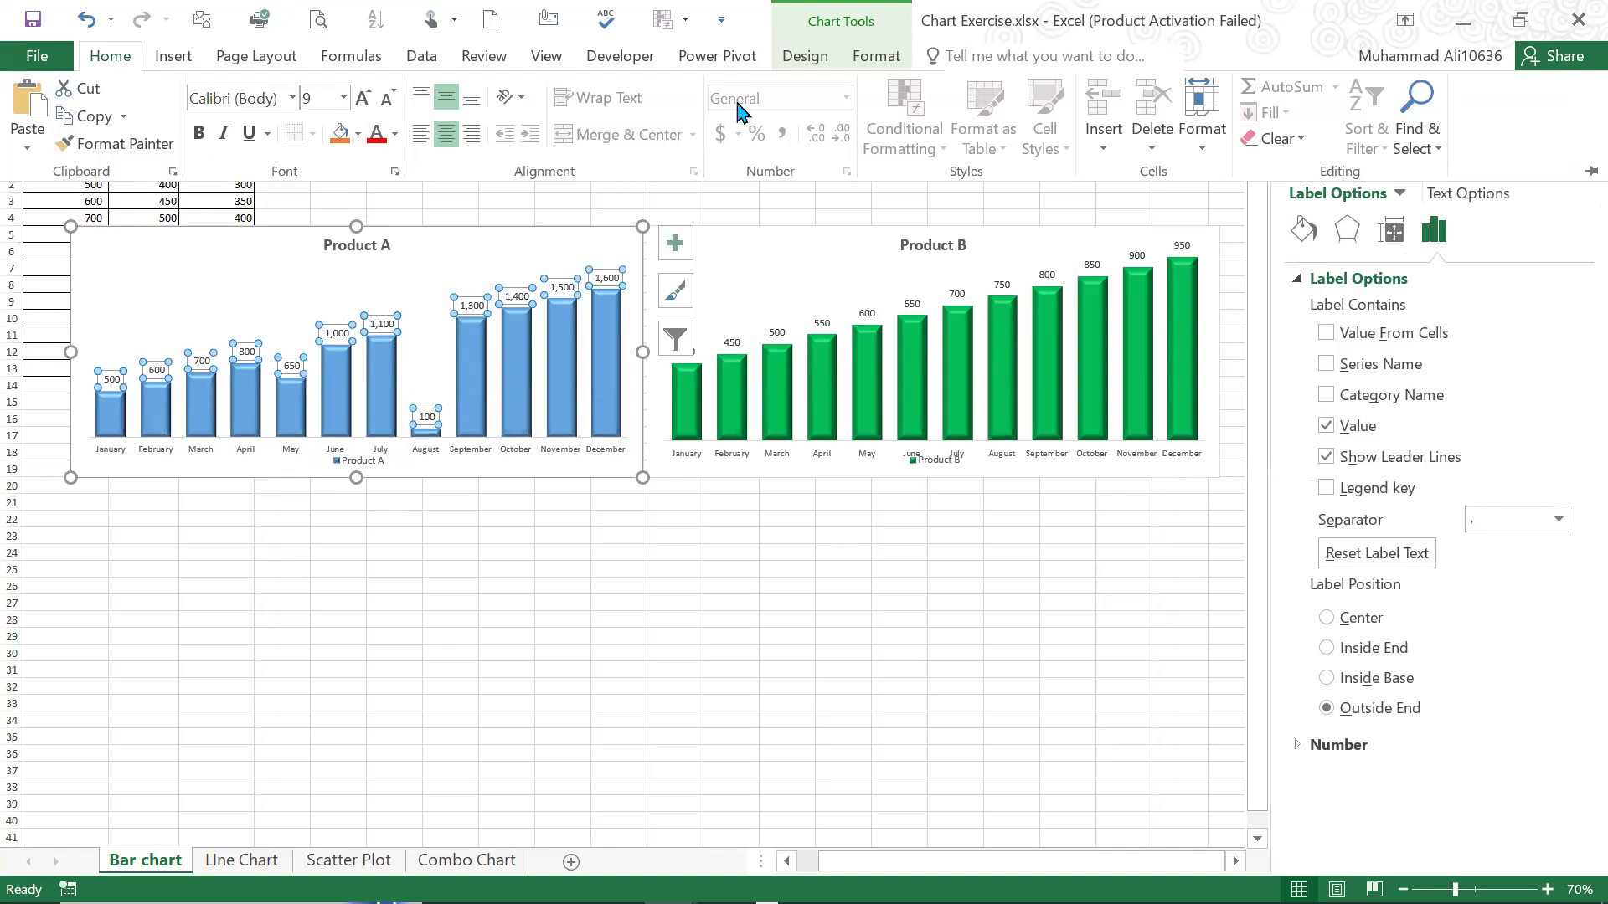
{"action": "left_click", "coordinate": [807, 58]}
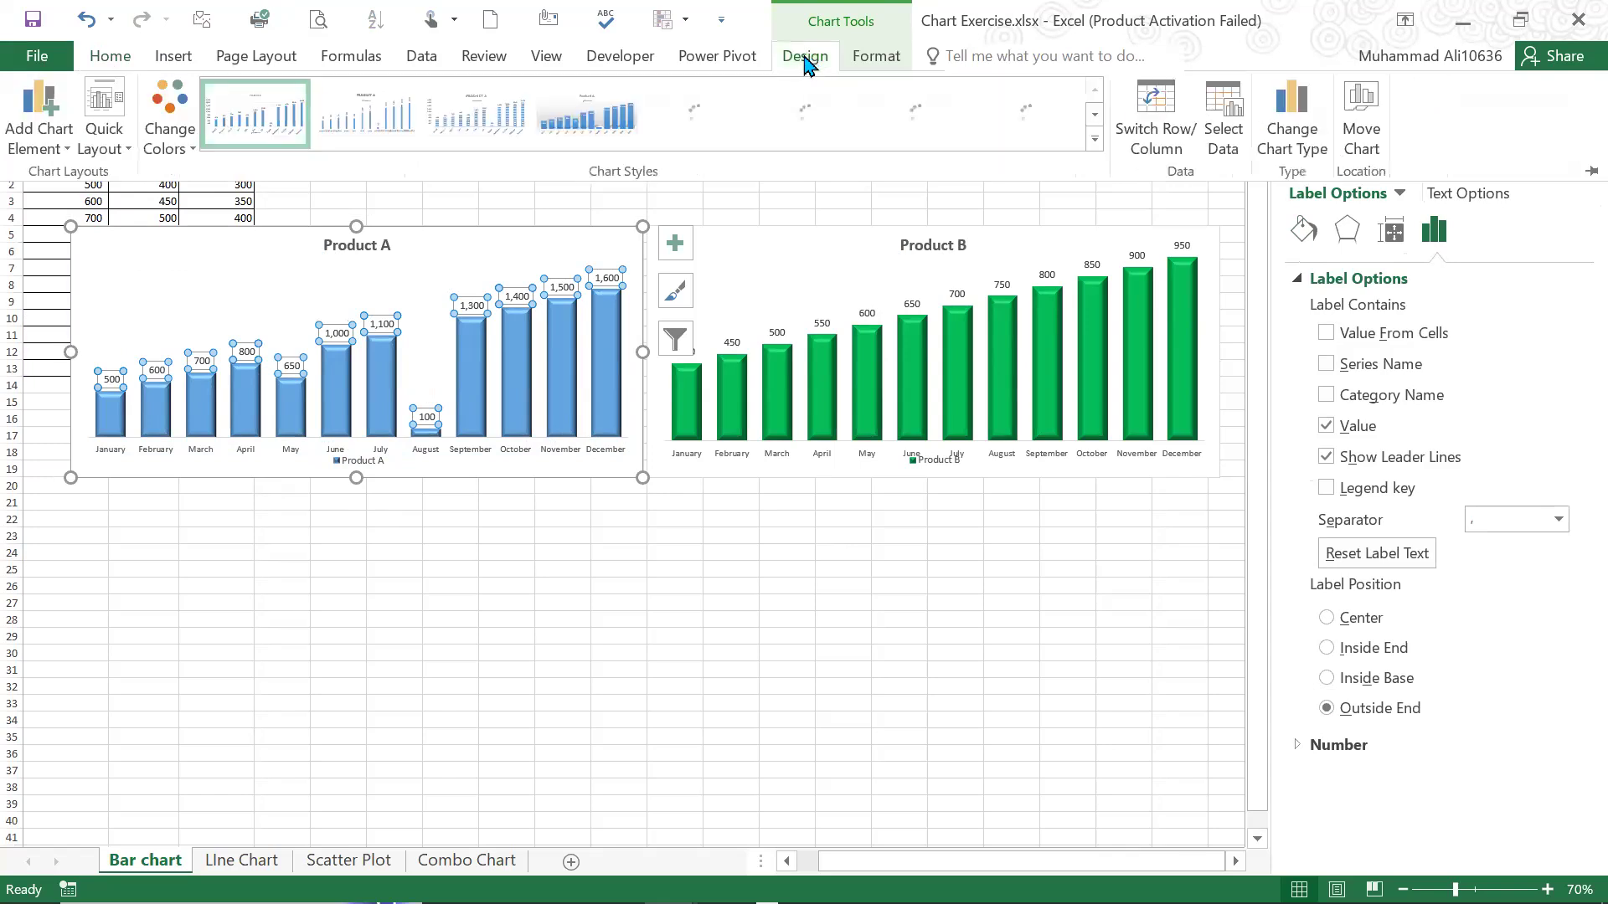
{"action": "left_click", "coordinate": [24, 151]}
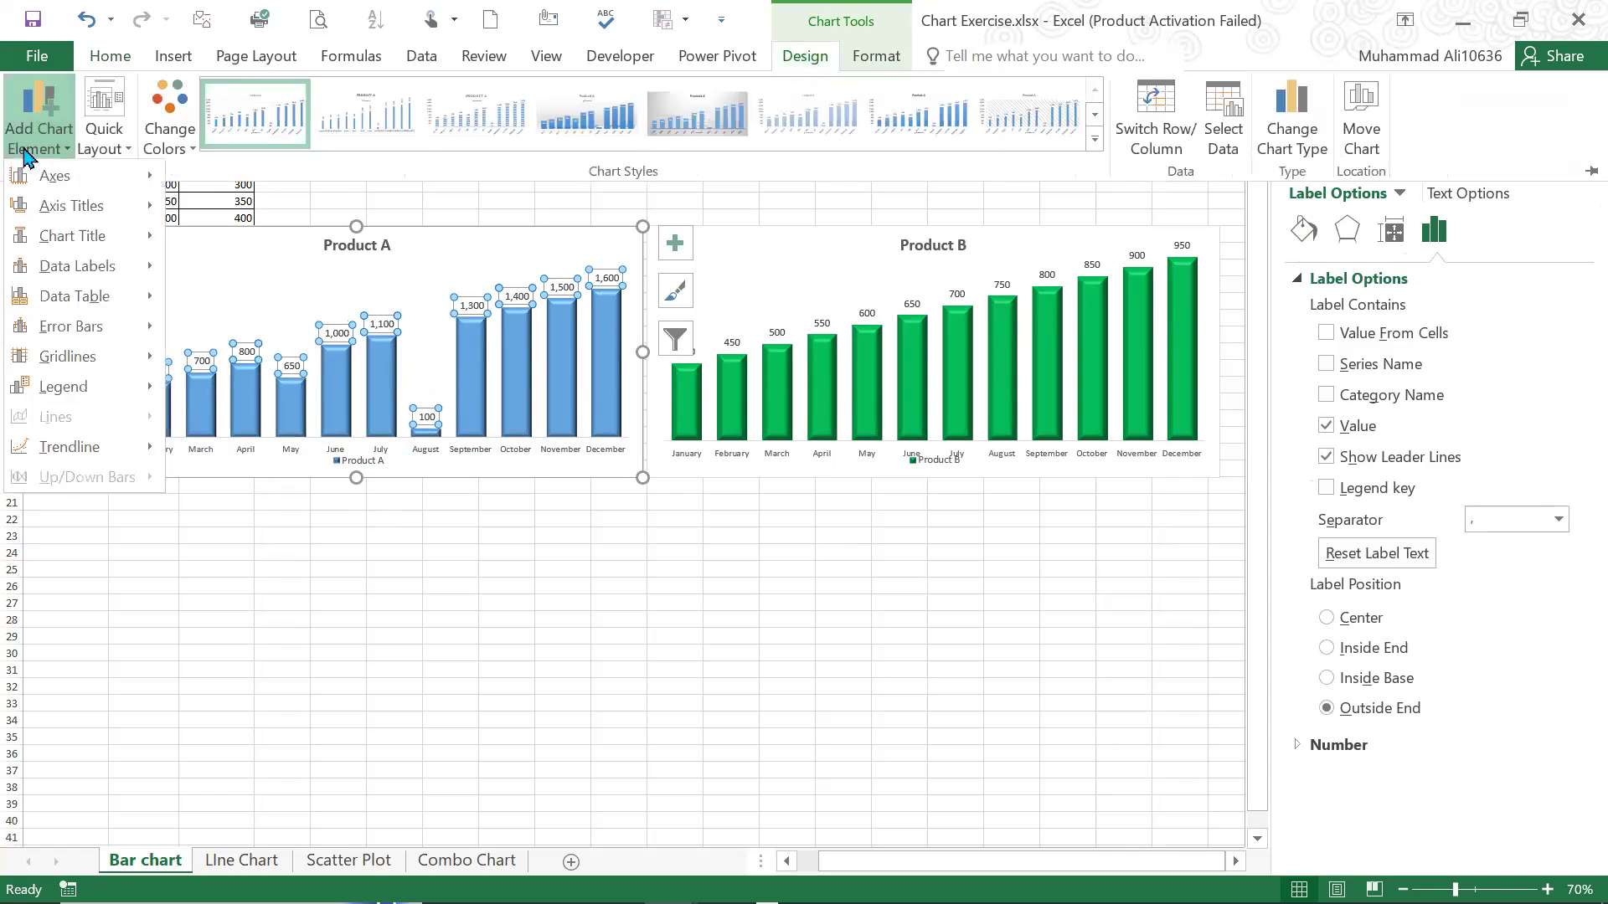
{"action": "mouse_move", "coordinate": [124, 267]}
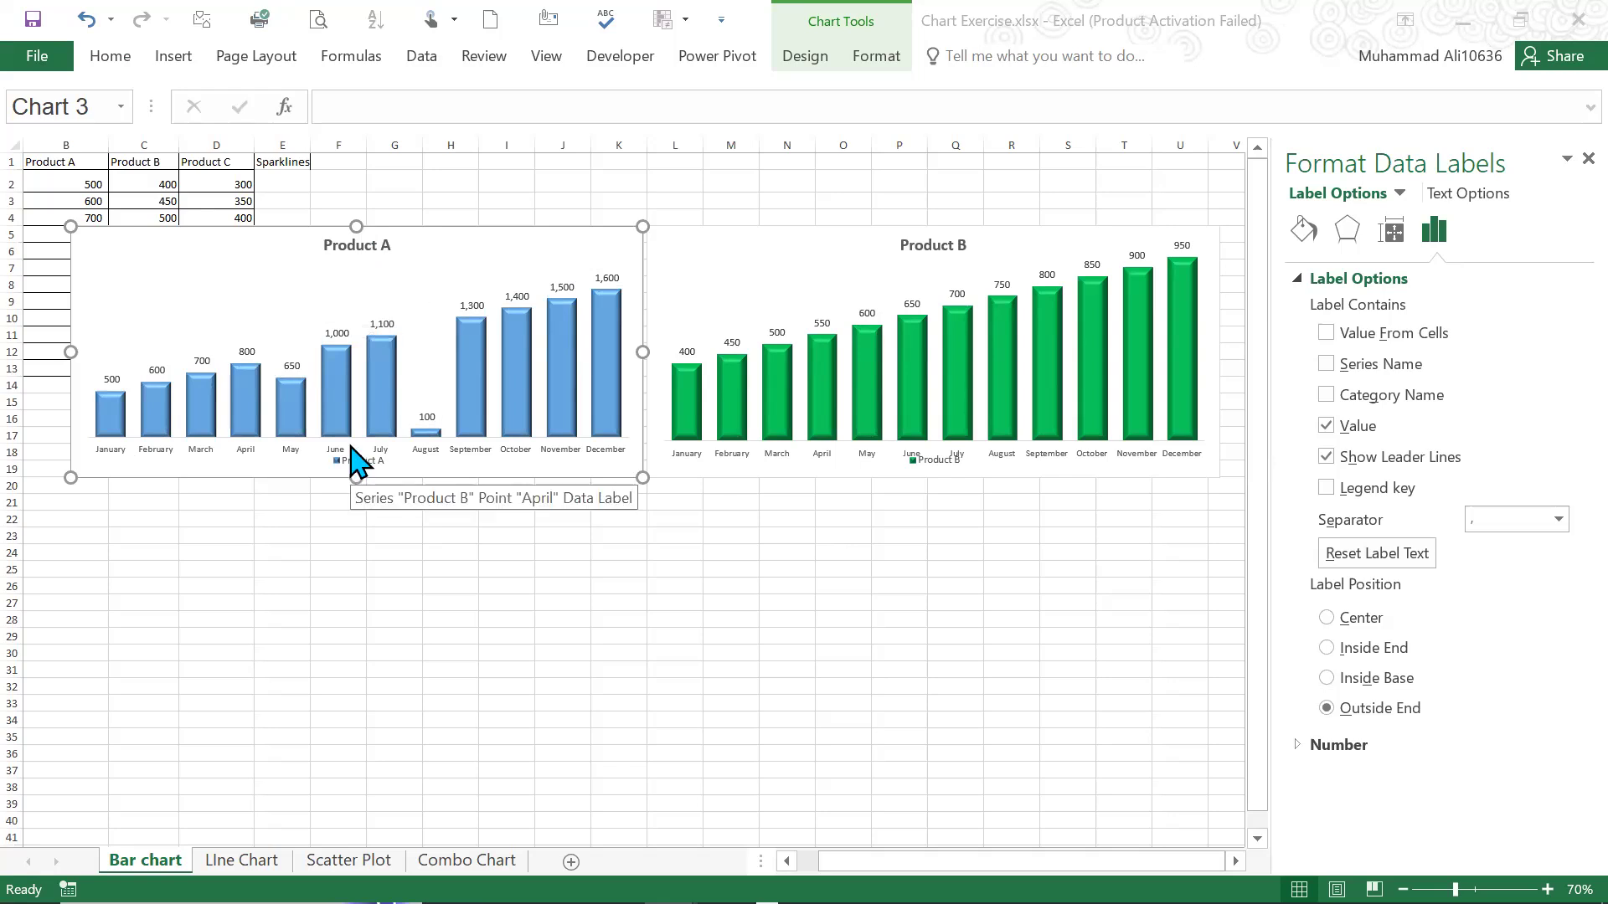
Set the position of the Product A data labels to Center so they sit inside the columns
{"action": "left_click", "coordinate": [432, 289]}
{"action": "scroll", "coordinate": [432, 289], "scroll_direction": "up", "scroll_amount": 3}
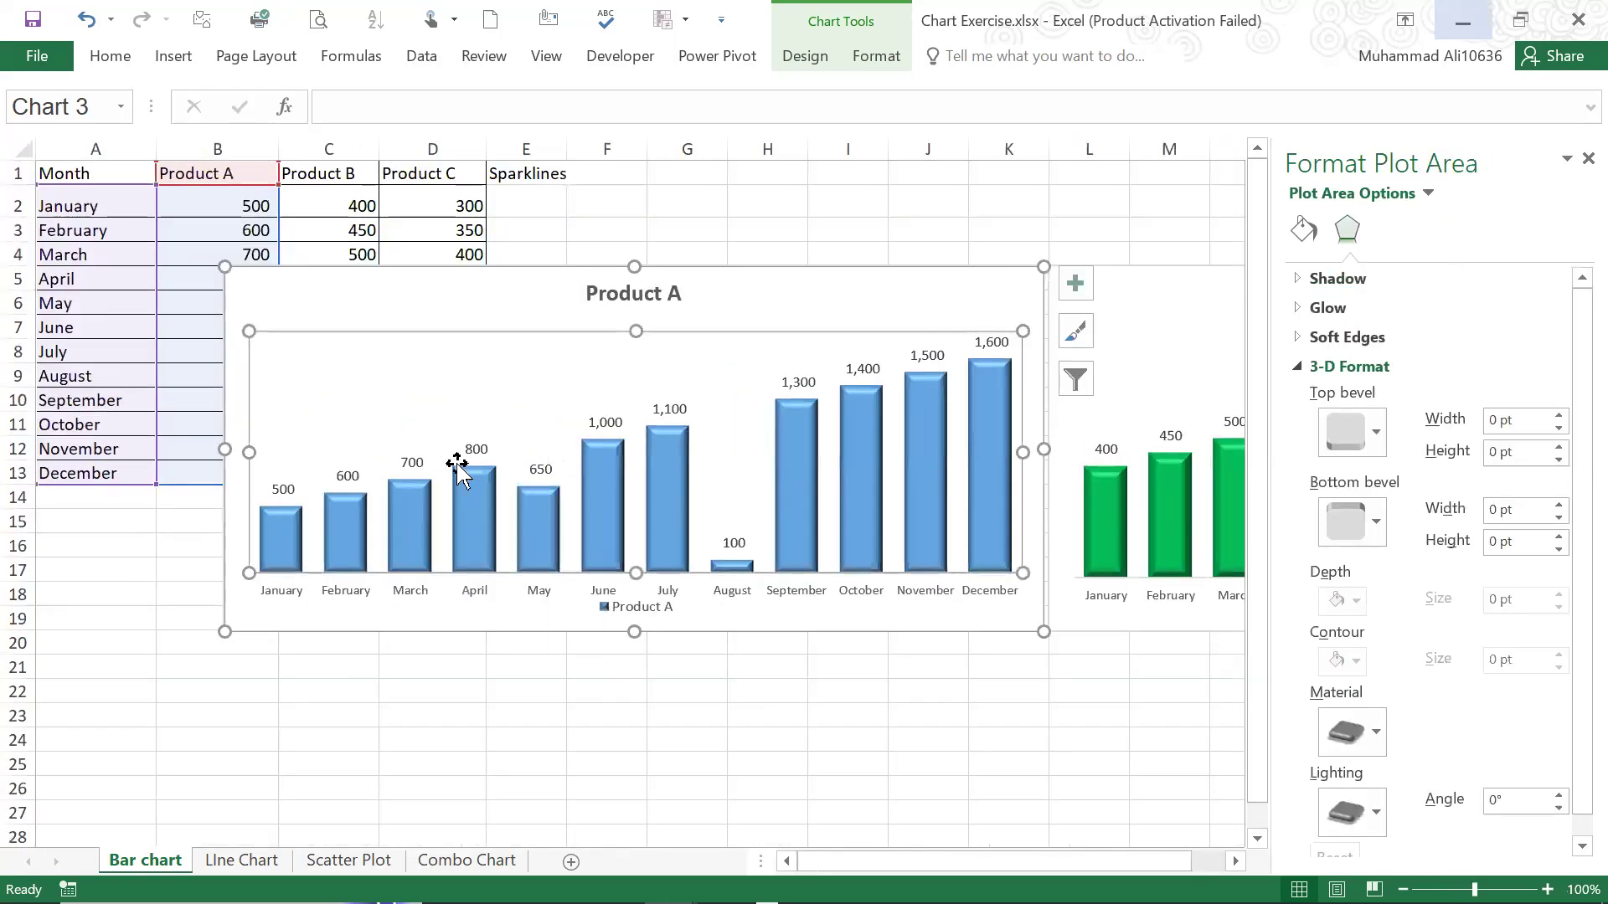
{"action": "left_click", "coordinate": [458, 461]}
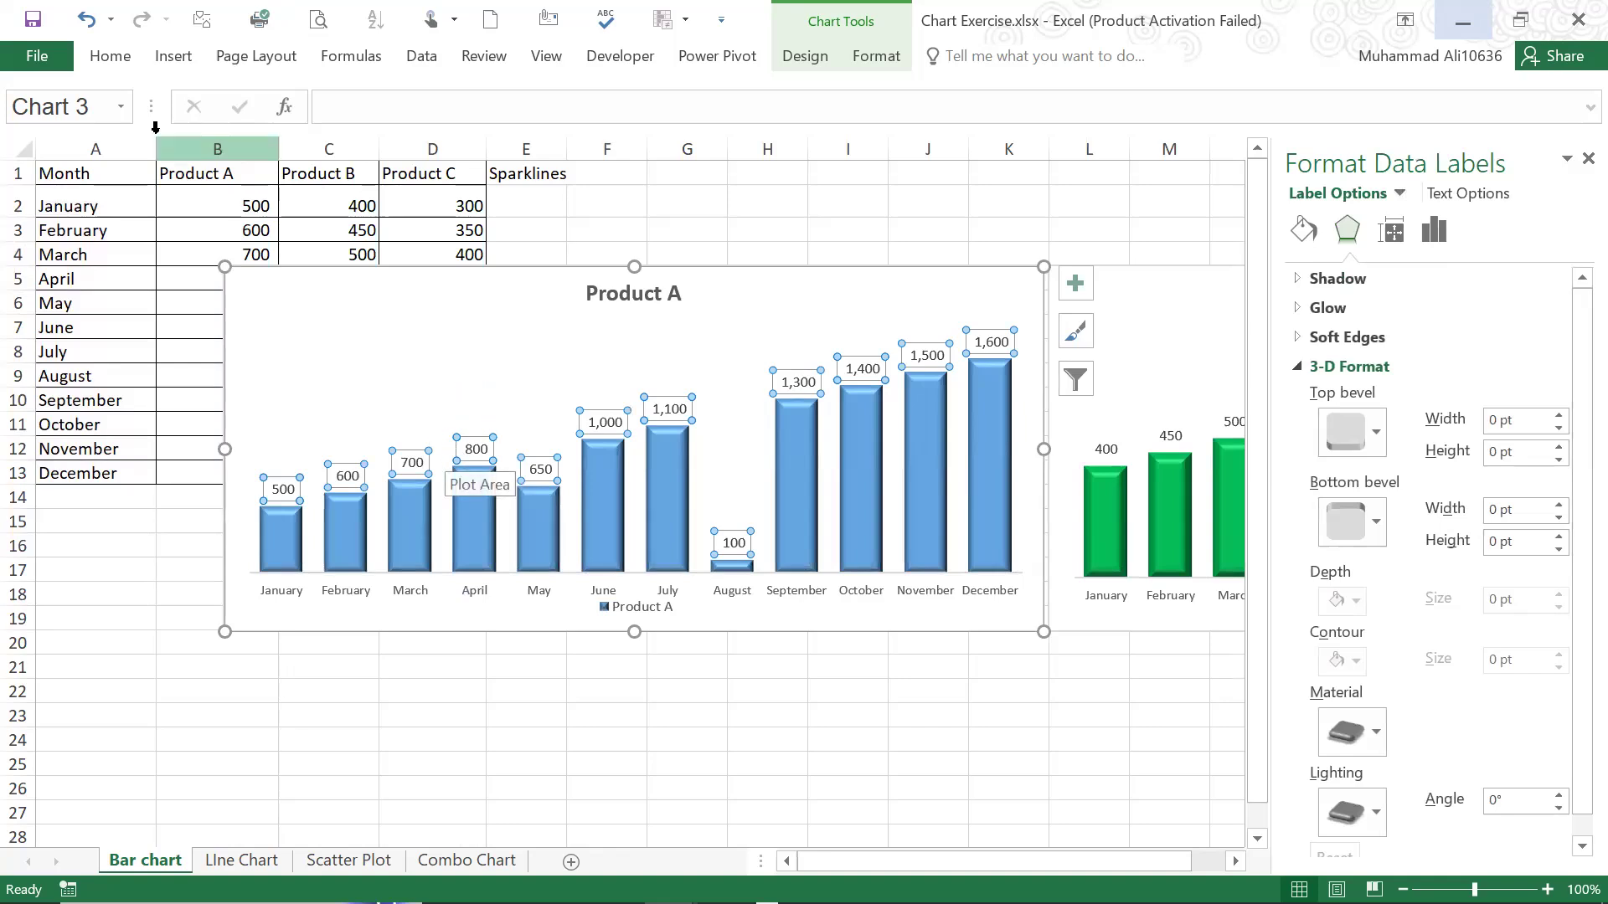
{"action": "left_click", "coordinate": [822, 59]}
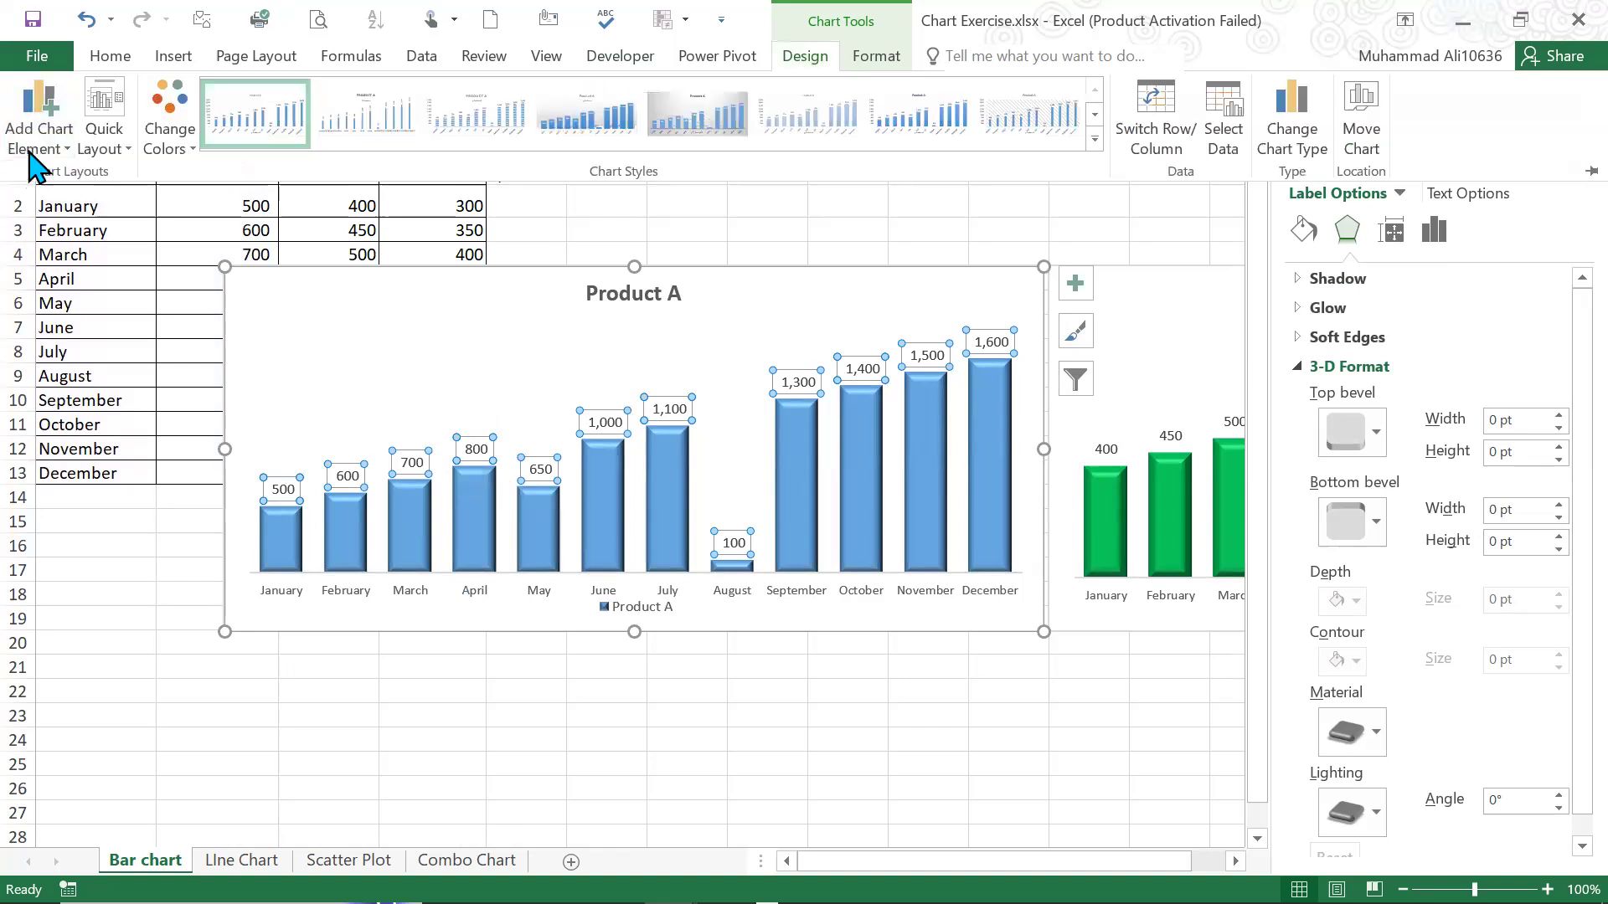
{"action": "left_click", "coordinate": [33, 149]}
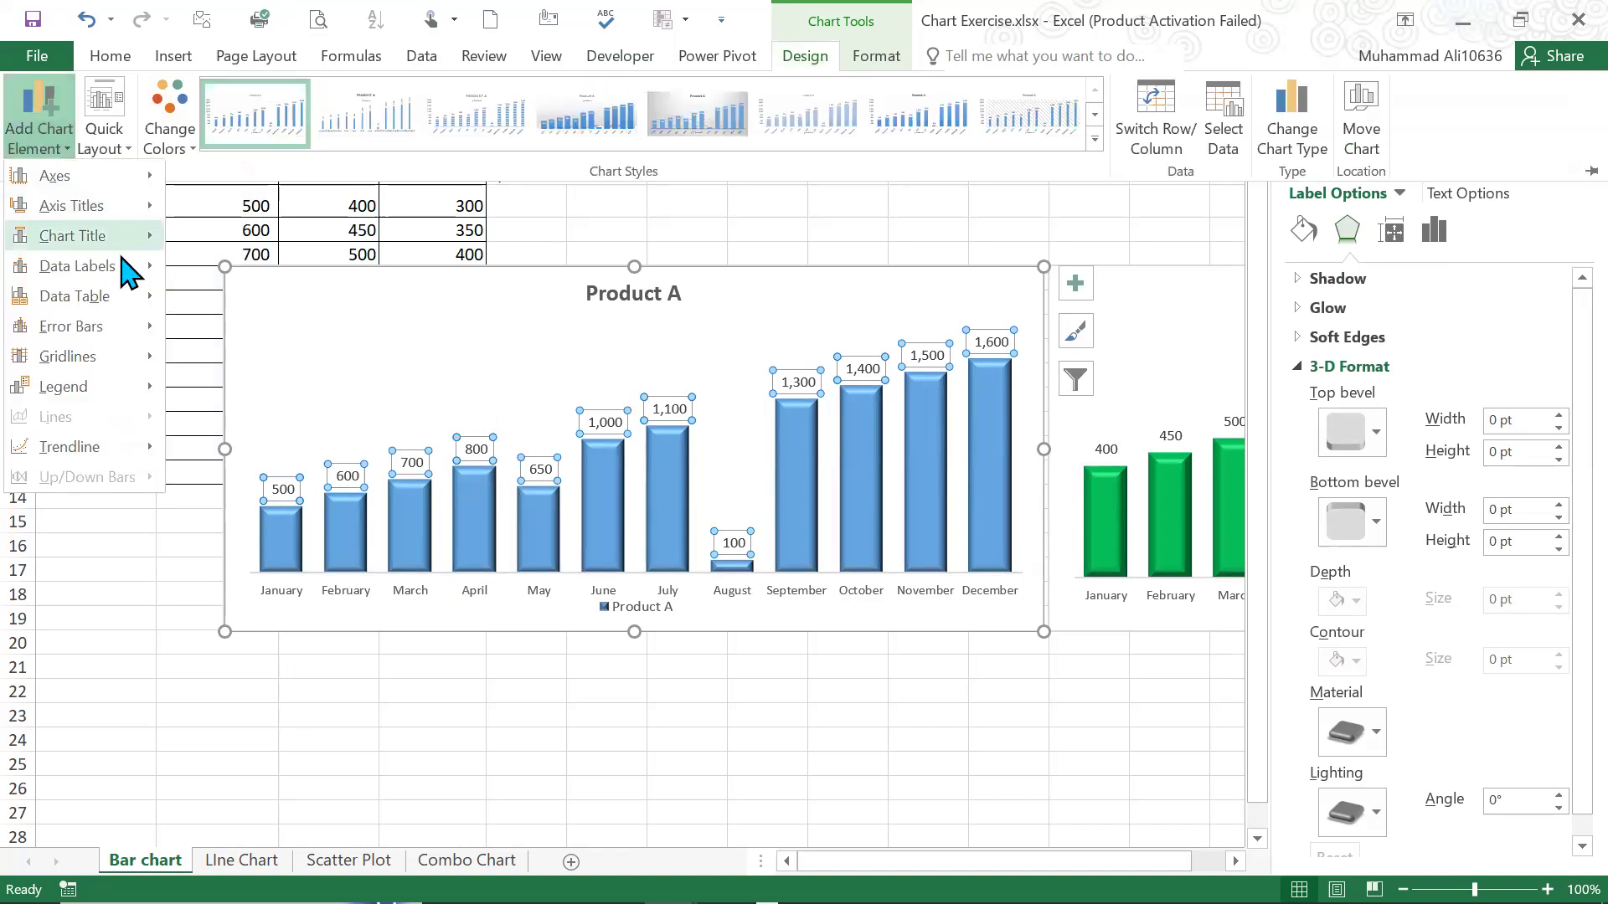
{"action": "mouse_move", "coordinate": [122, 257]}
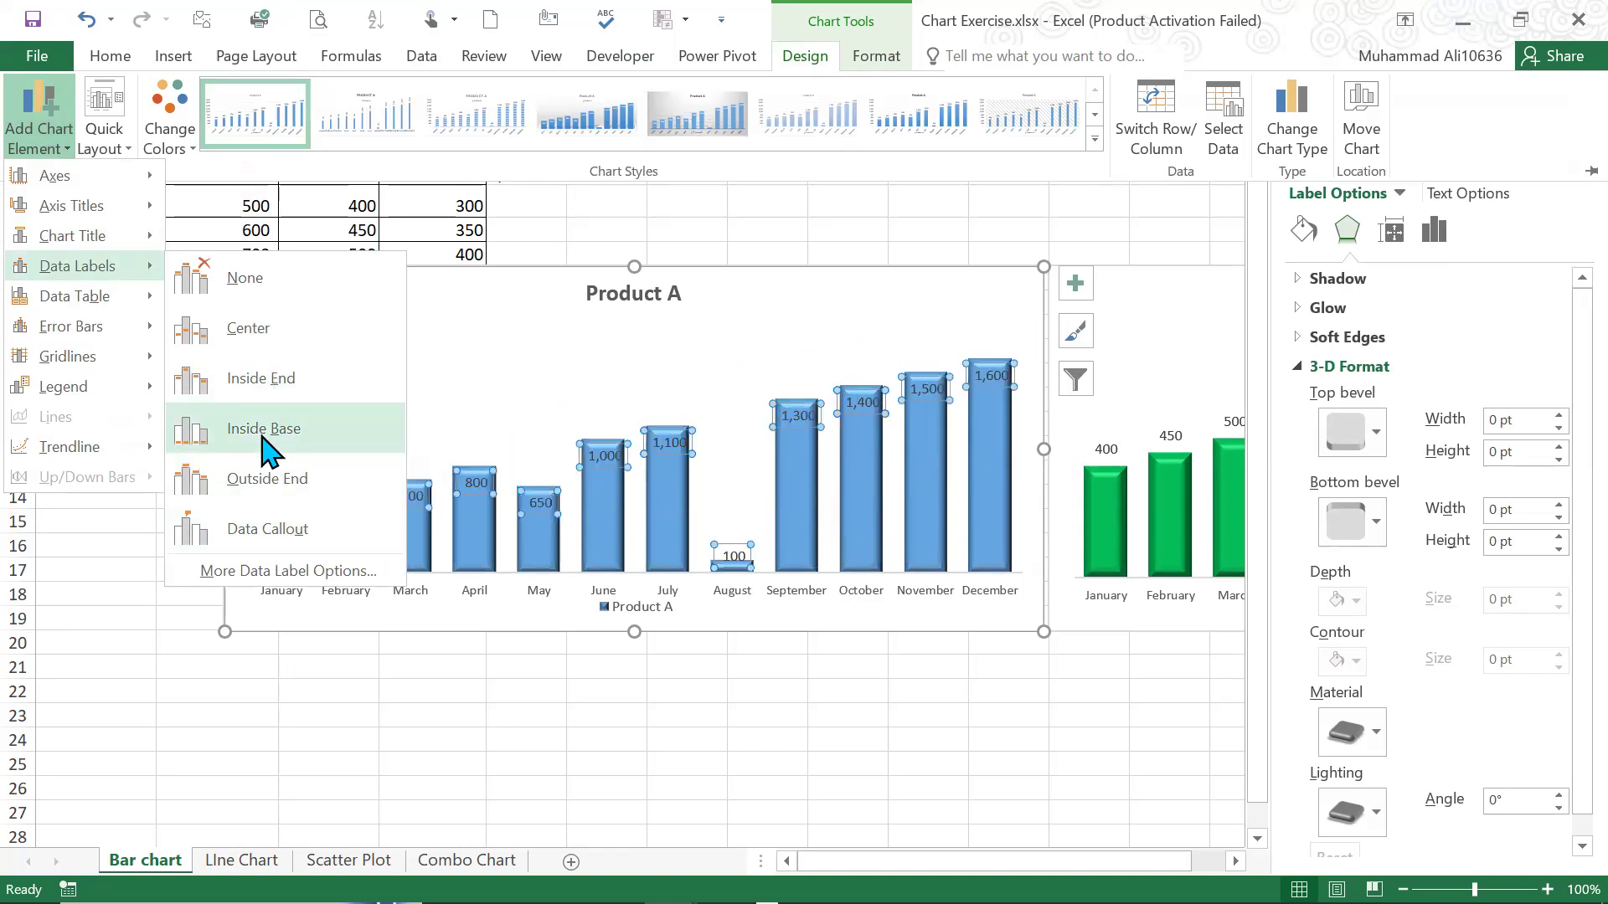
{"action": "left_click", "coordinate": [269, 352]}
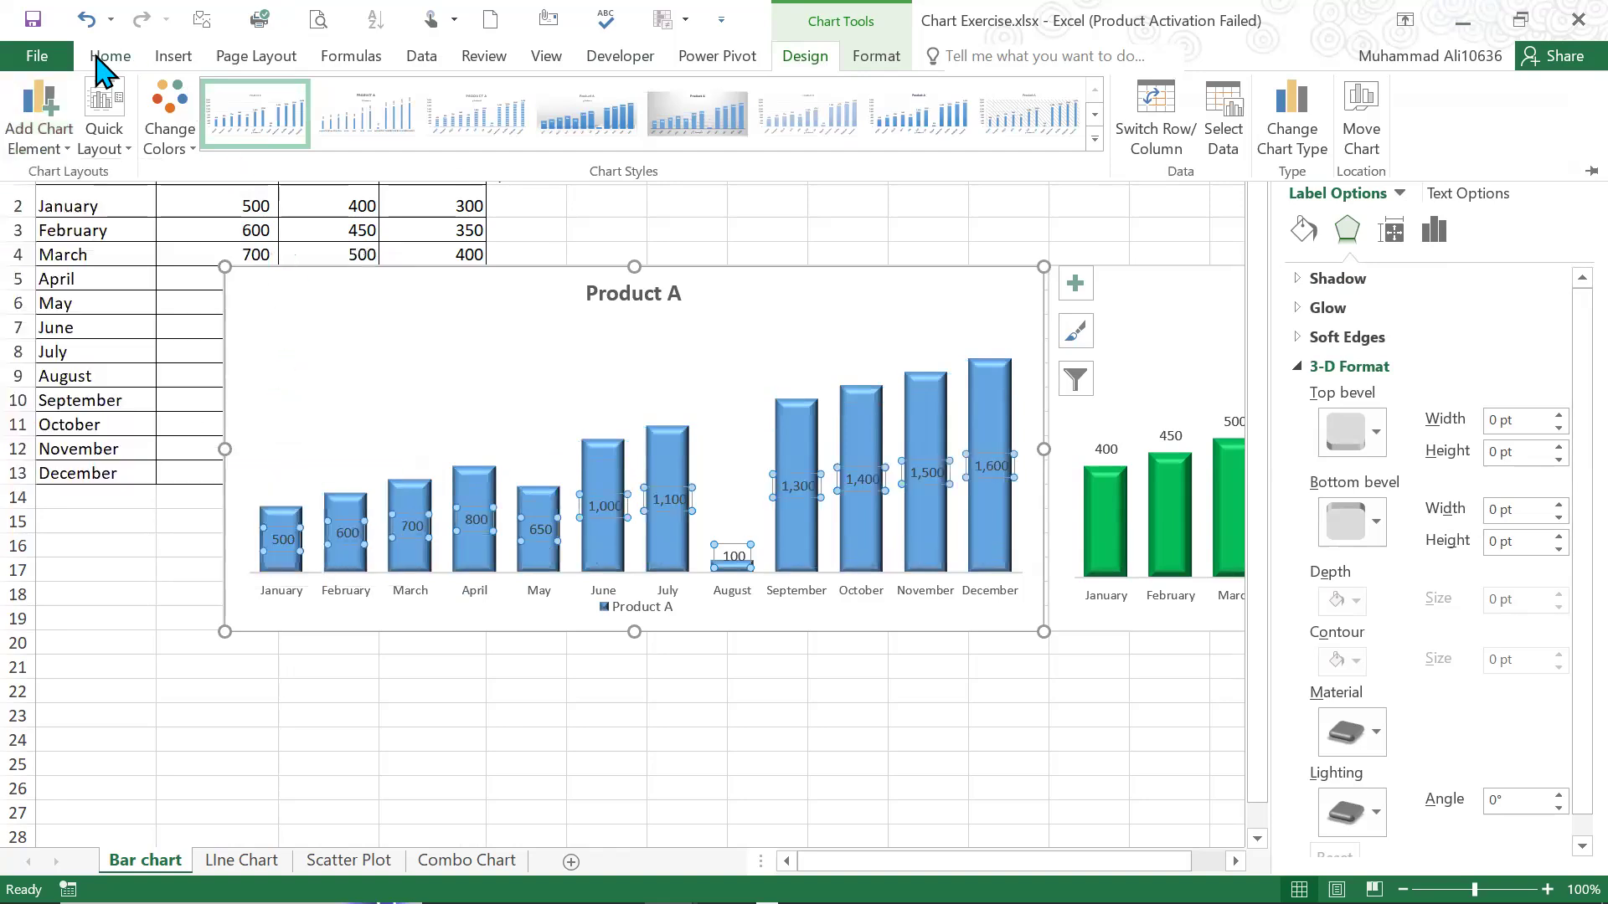
Rotate the text of the Product A data labels upward so the values read vertically inside the columns
{"action": "left_click", "coordinate": [107, 58]}
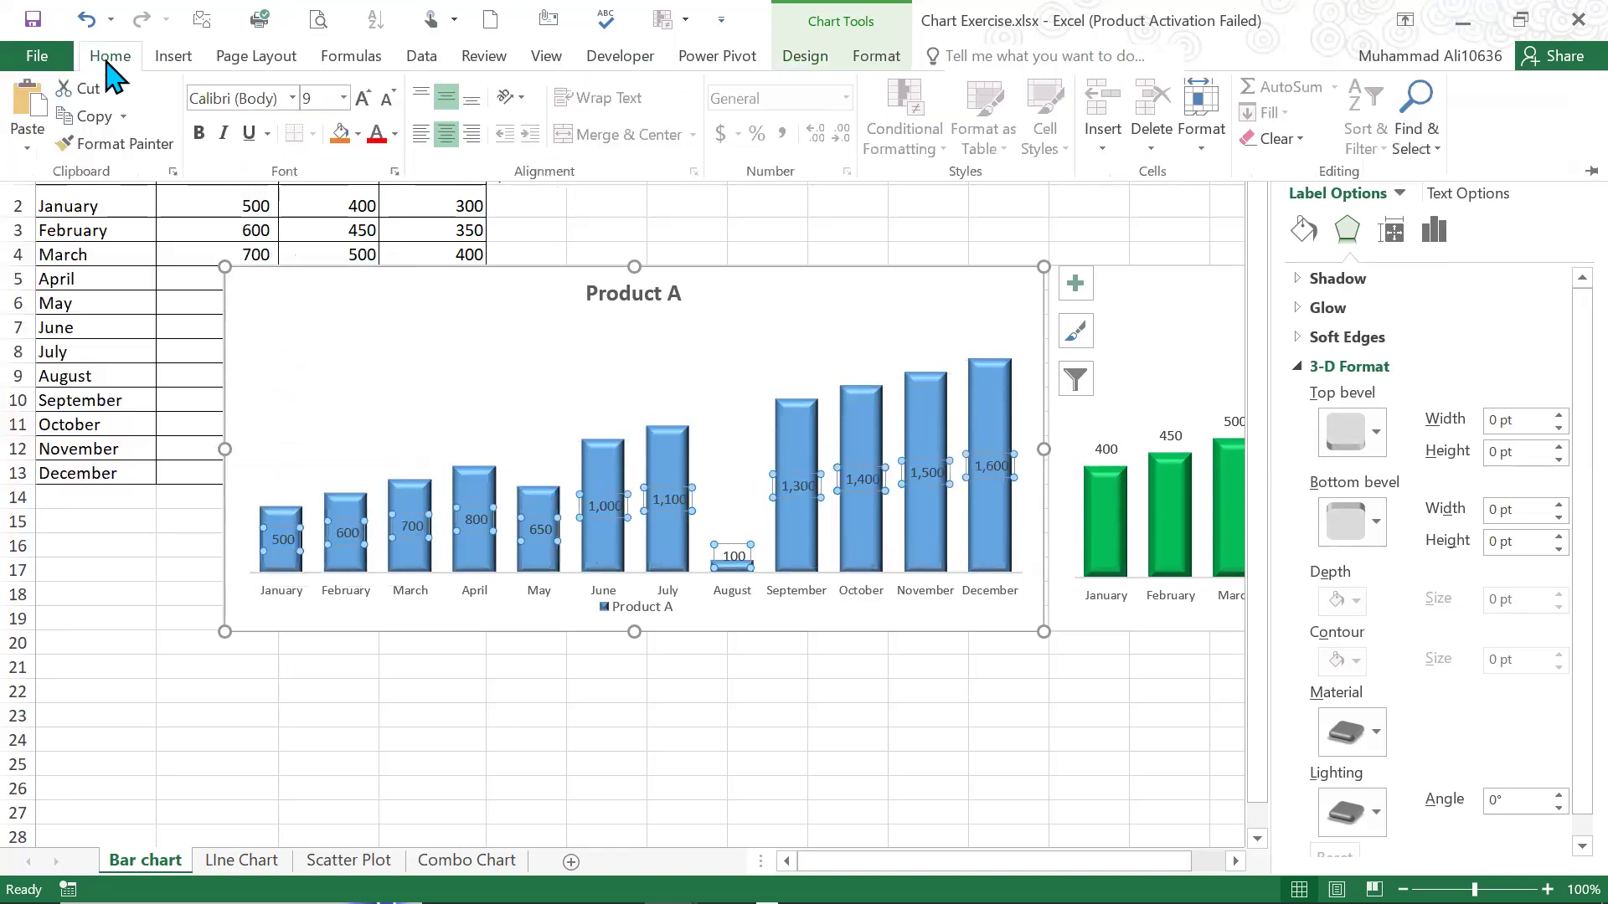
{"action": "left_click", "coordinate": [520, 98]}
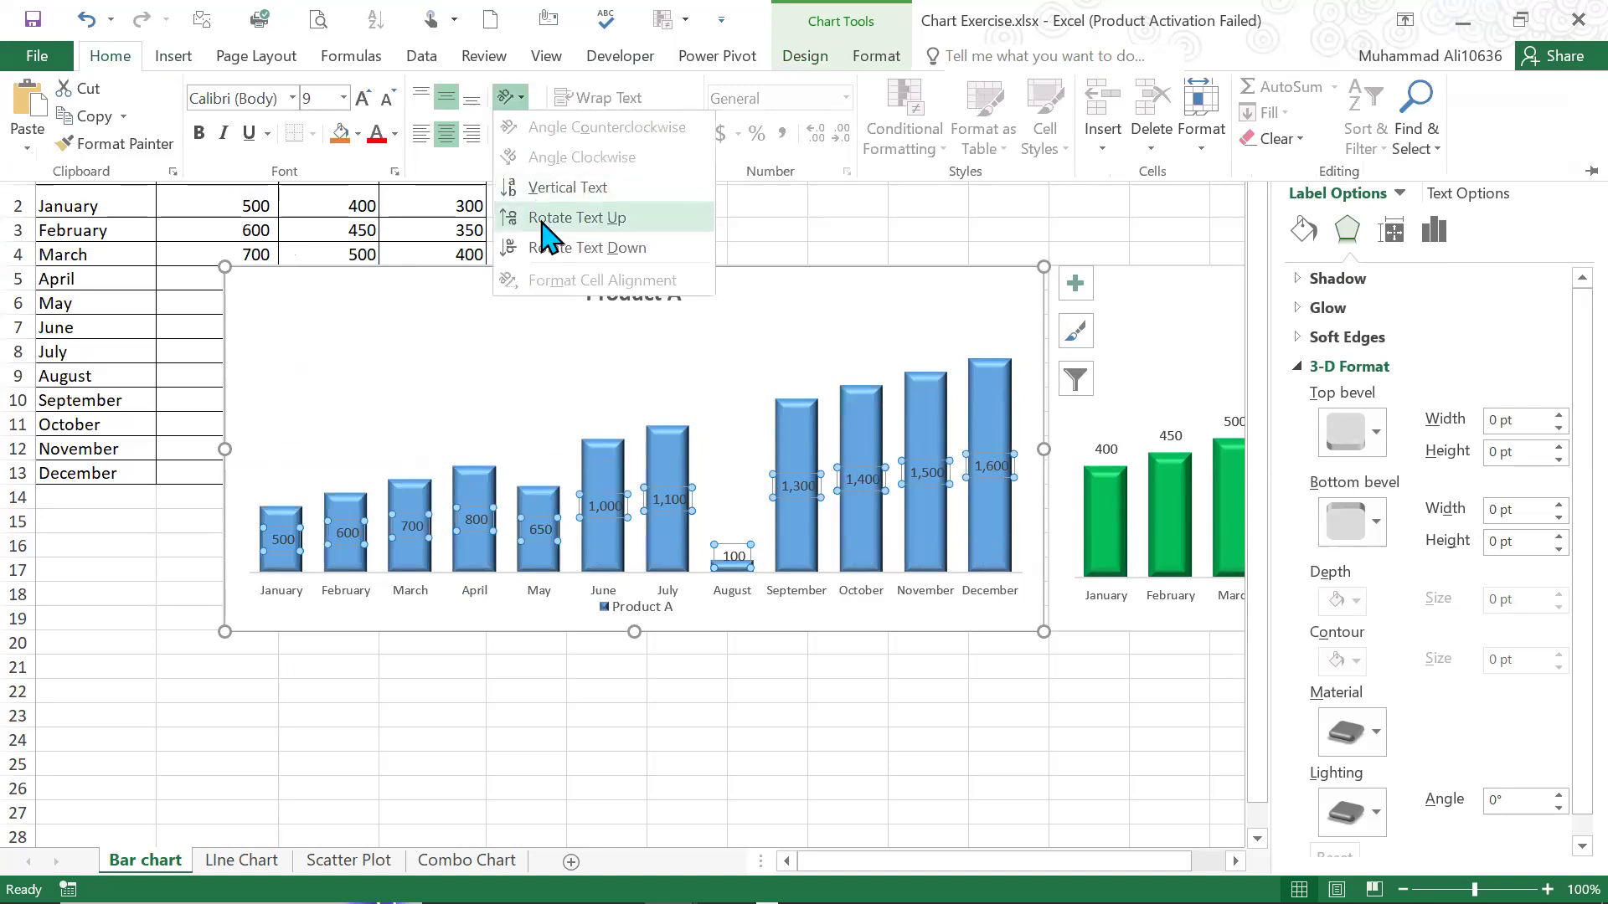
{"action": "left_click", "coordinate": [549, 220]}
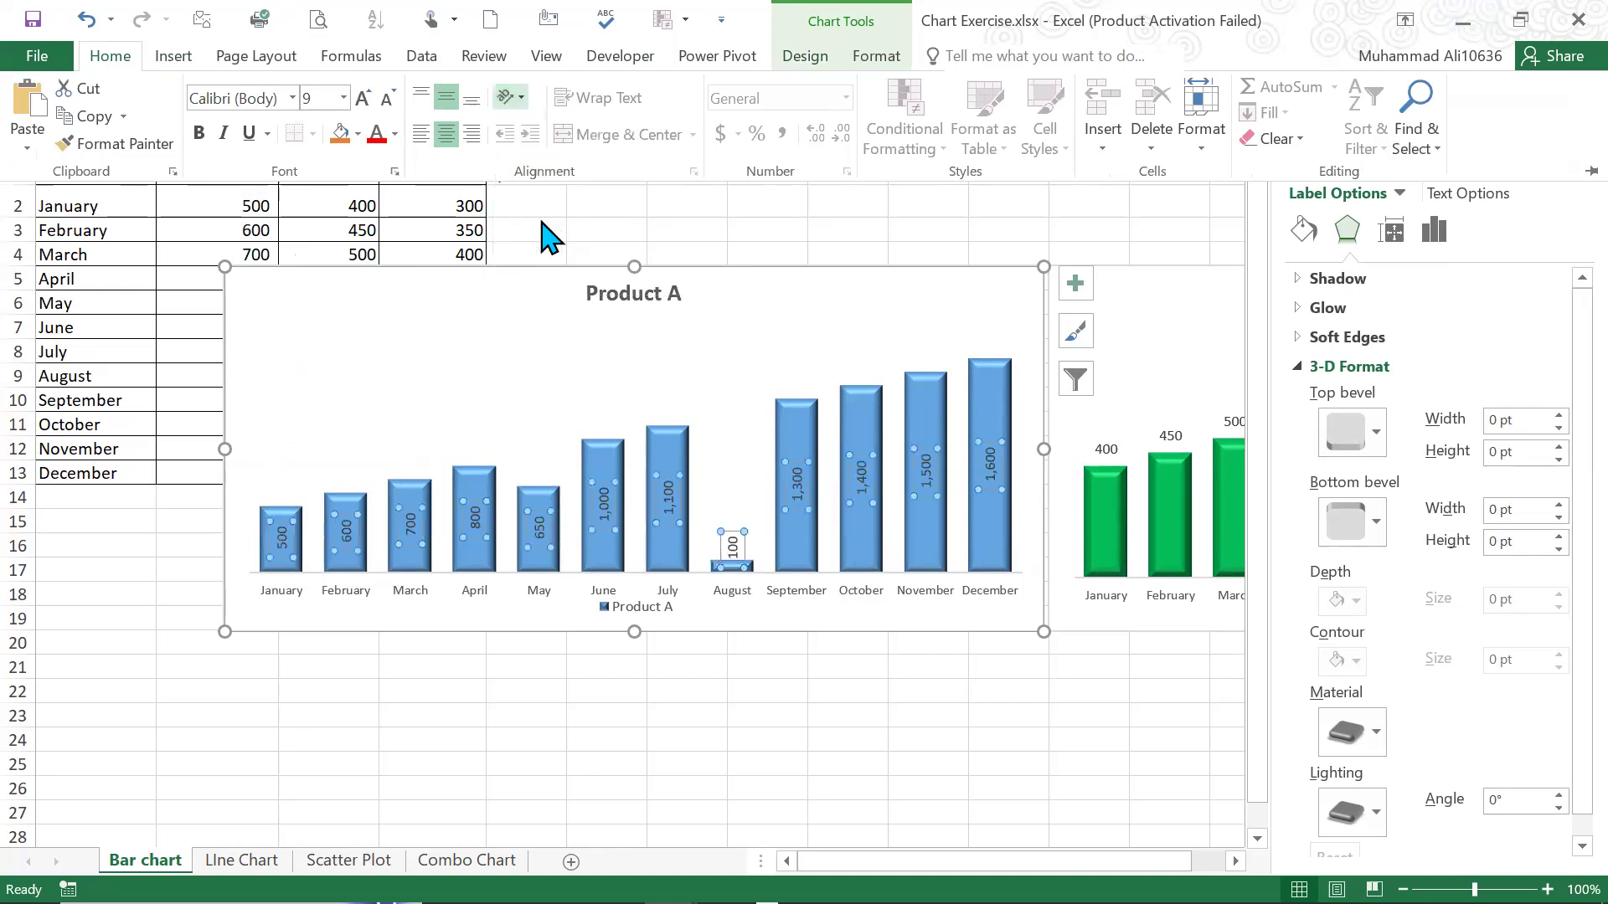
Enlarge the Product A data labels to font size 12 and colour them white
{"action": "left_click", "coordinate": [362, 99]}
{"action": "left_click", "coordinate": [363, 99]}
{"action": "left_click", "coordinate": [363, 99]}
{"action": "left_click", "coordinate": [363, 99]}
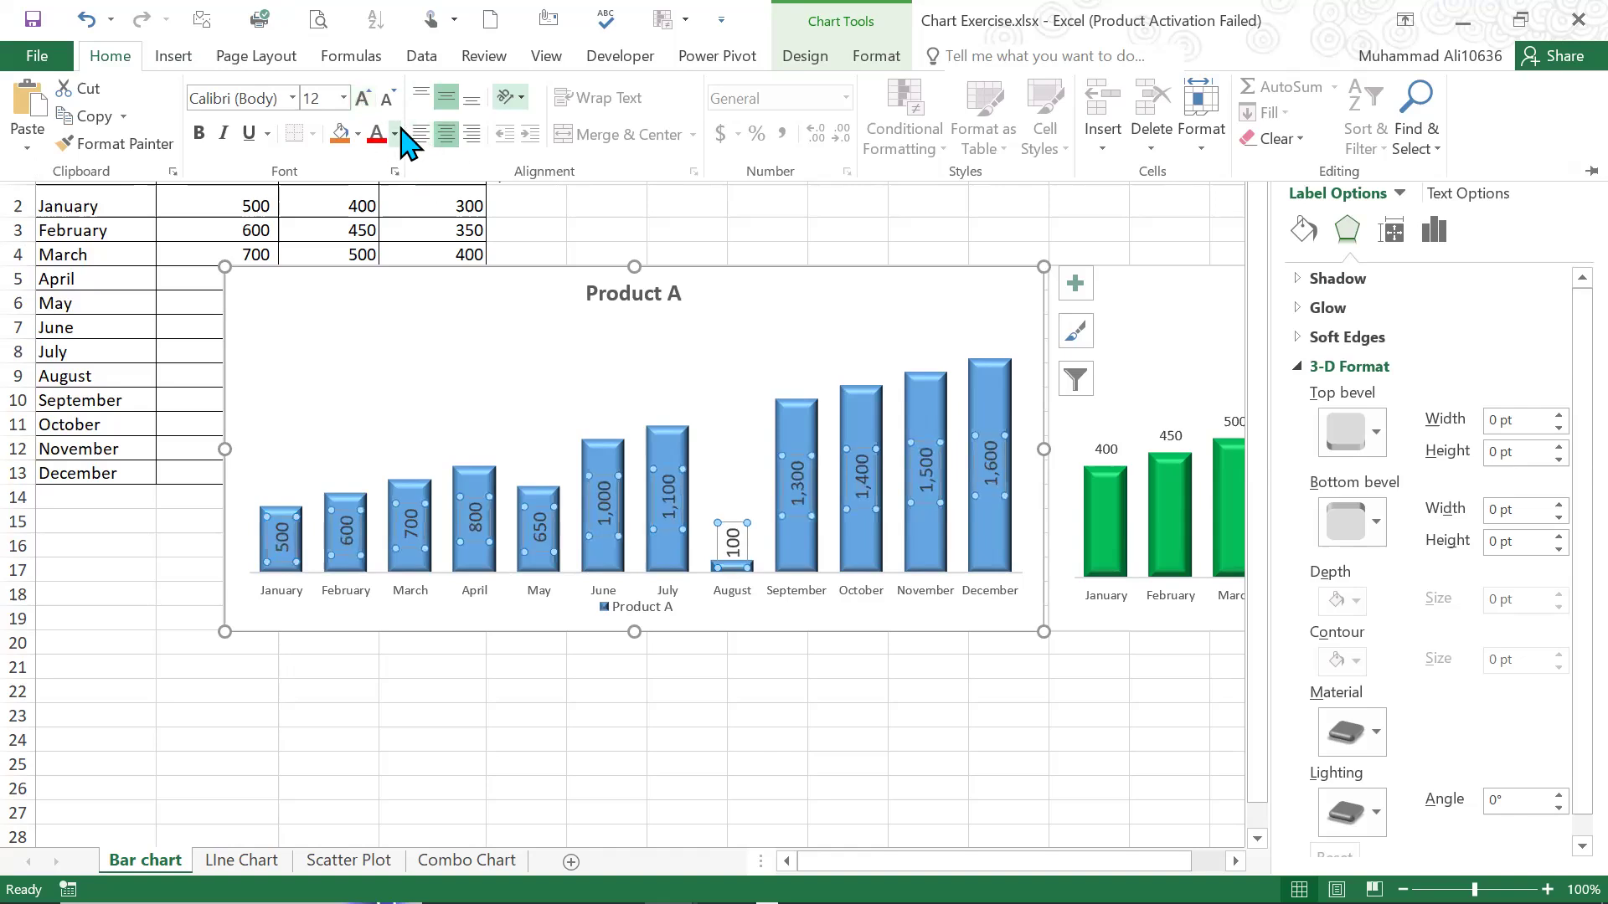
{"action": "left_click", "coordinate": [396, 134]}
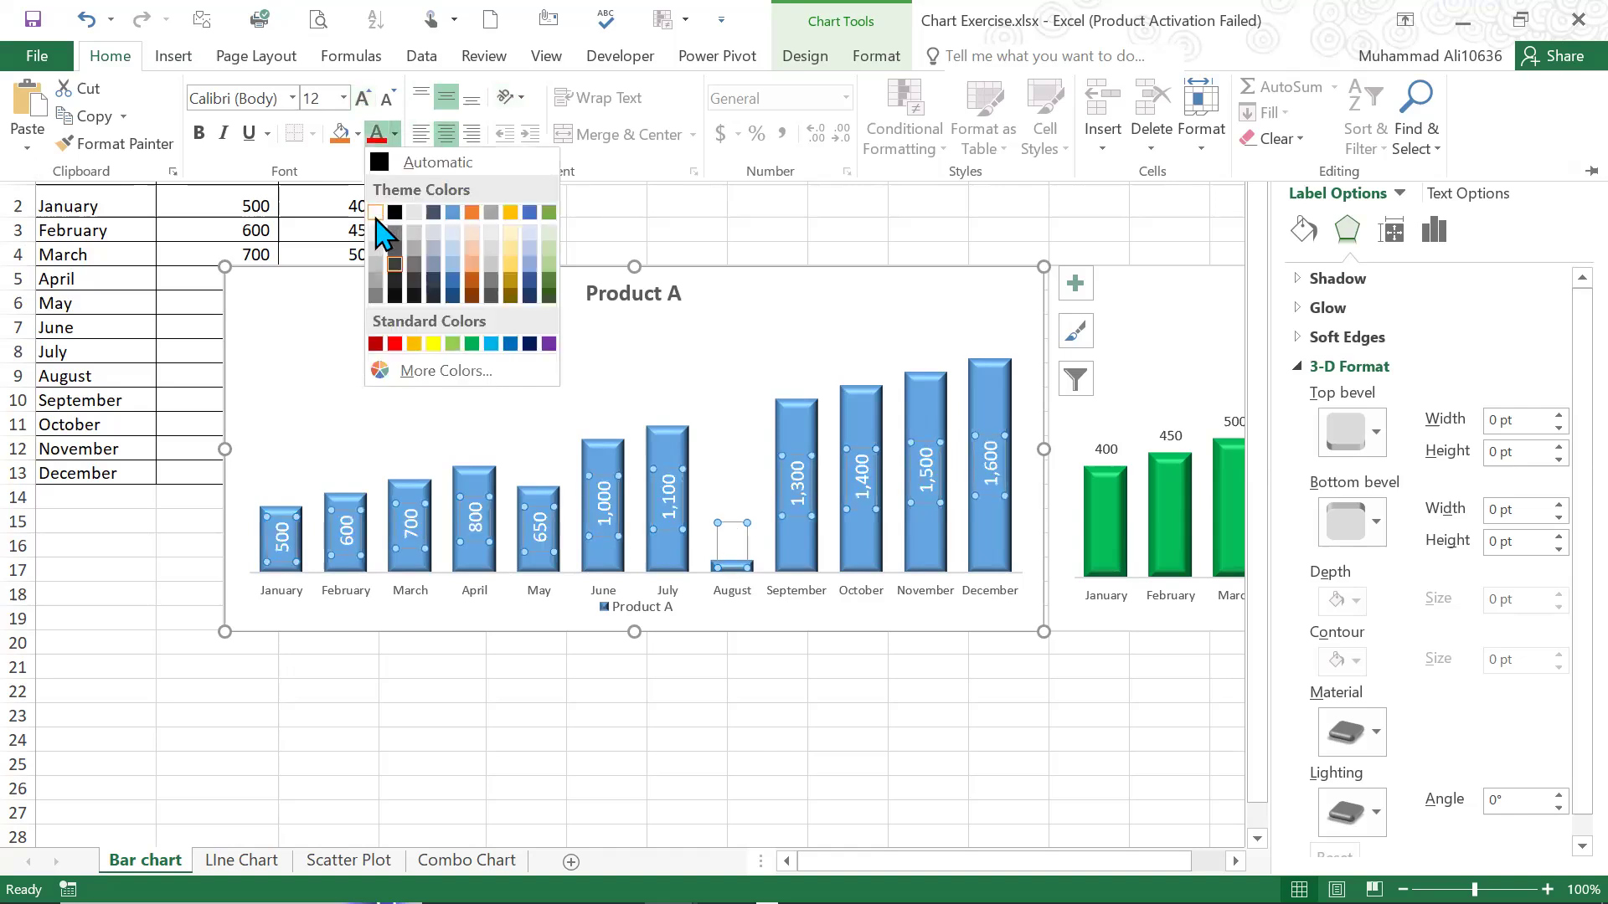
{"action": "left_click", "coordinate": [376, 218]}
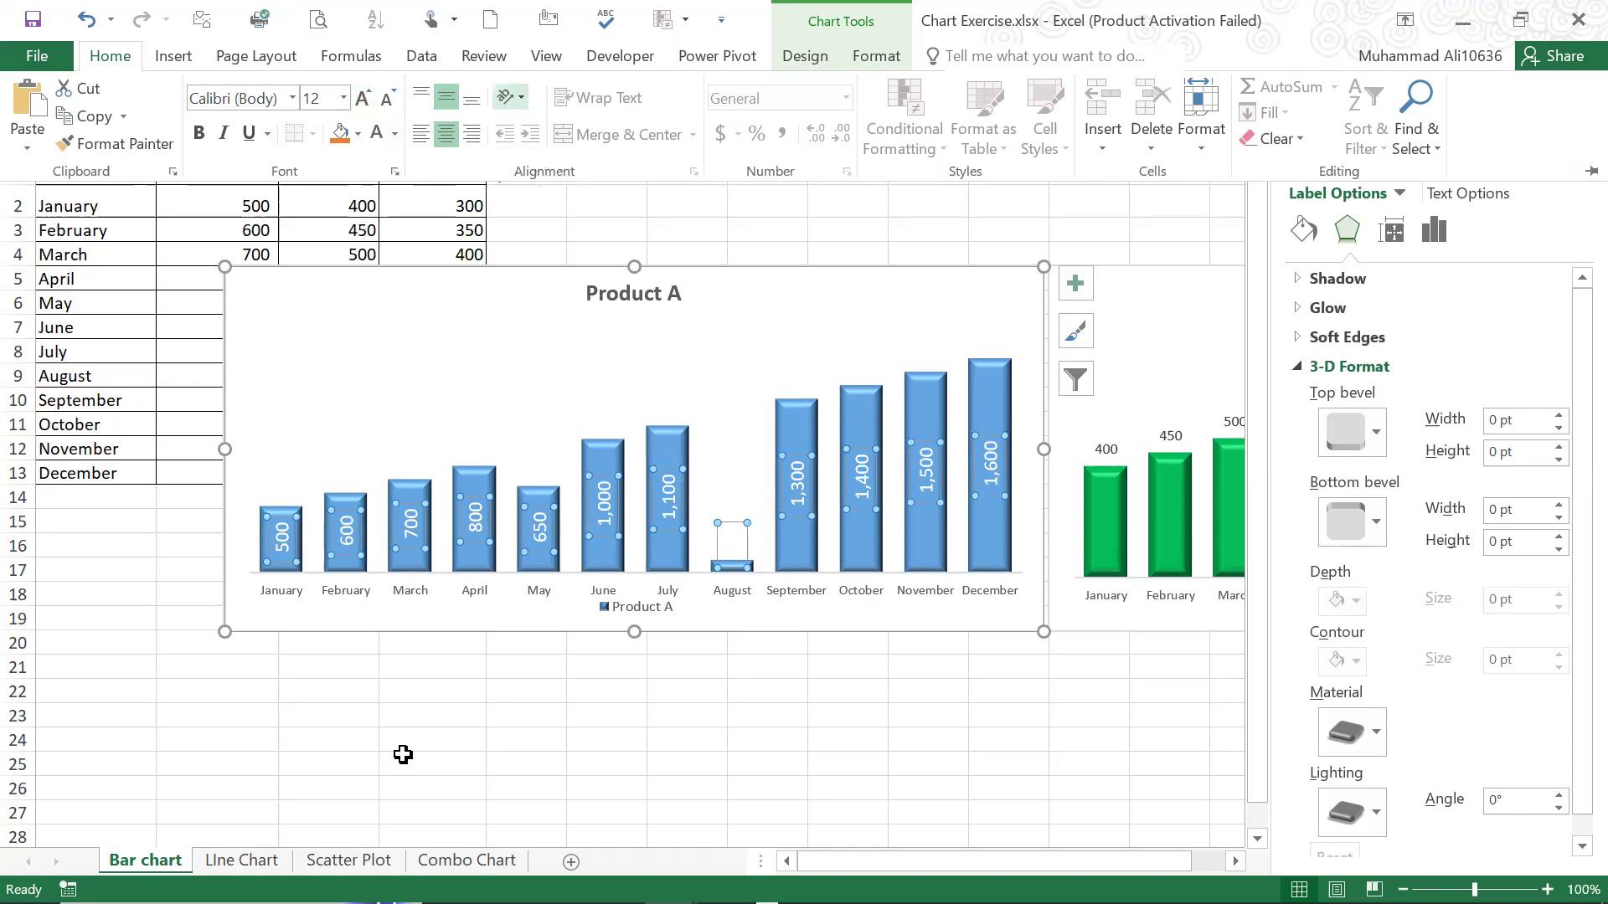
{"action": "left_click", "coordinate": [402, 755]}
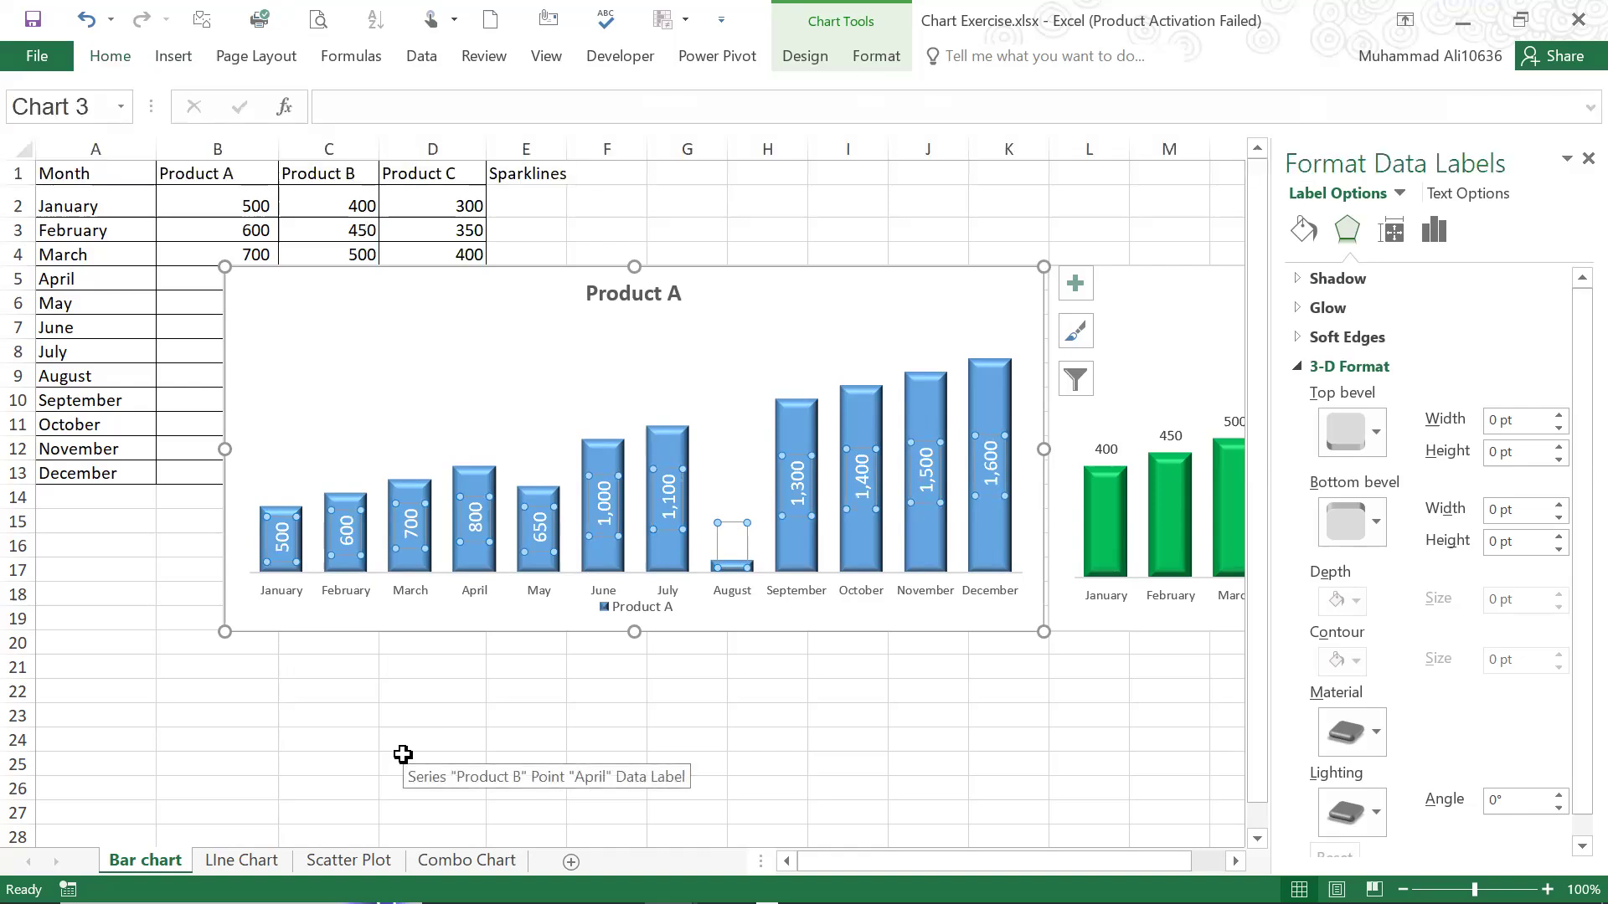
{"action": "left_click", "coordinate": [122, 579]}
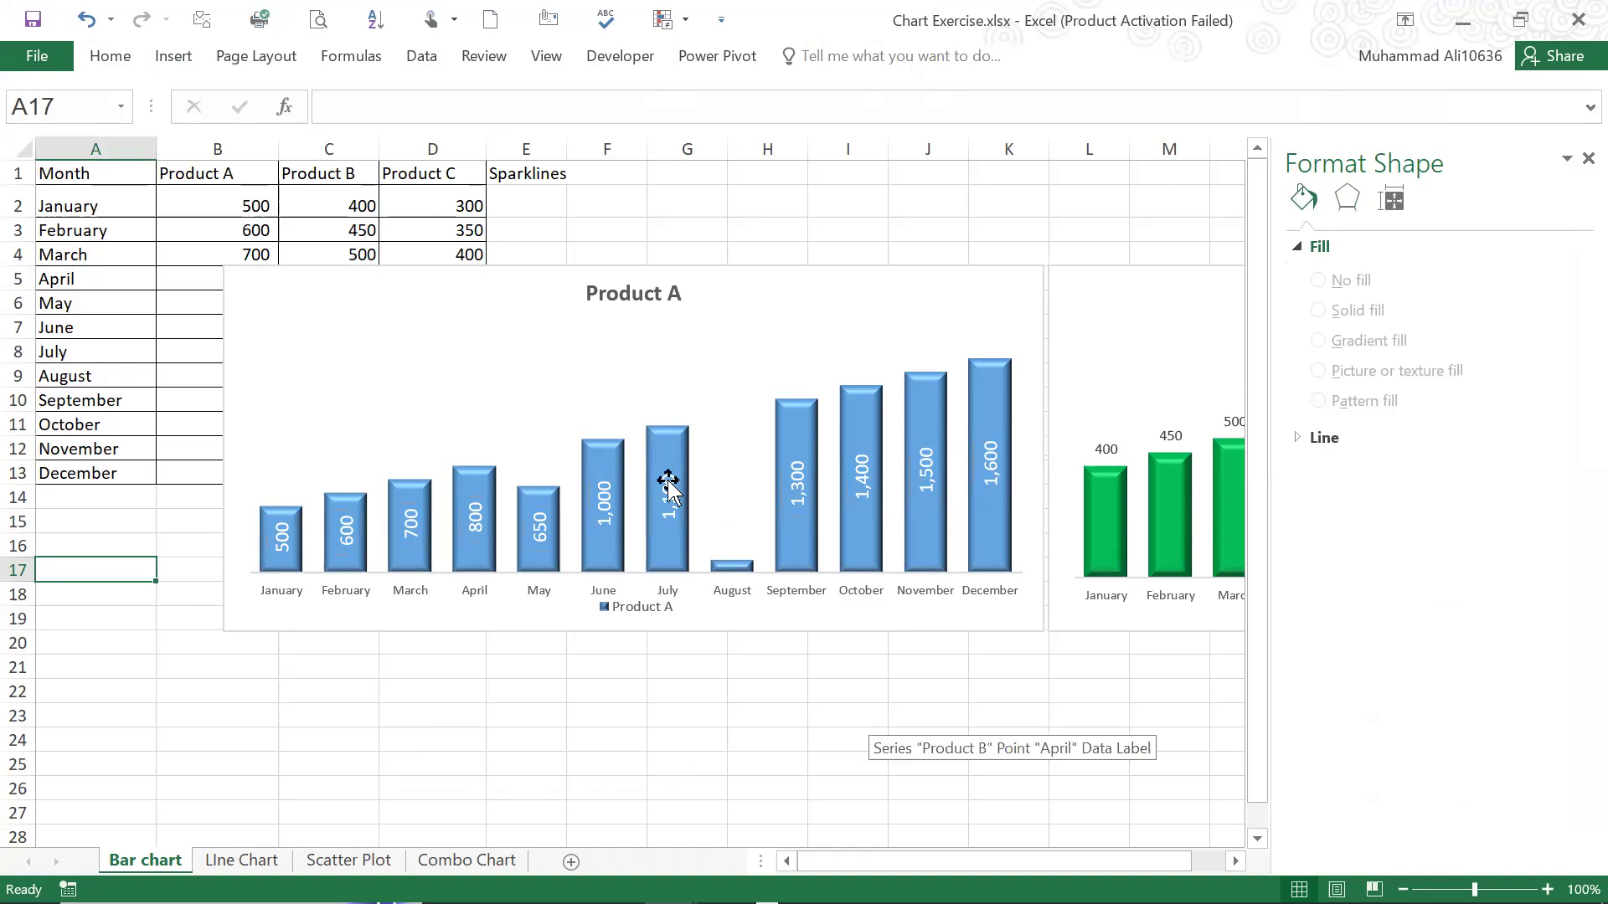
{"action": "left_click", "coordinate": [736, 302]}
{"action": "left_click", "coordinate": [1165, 256]}
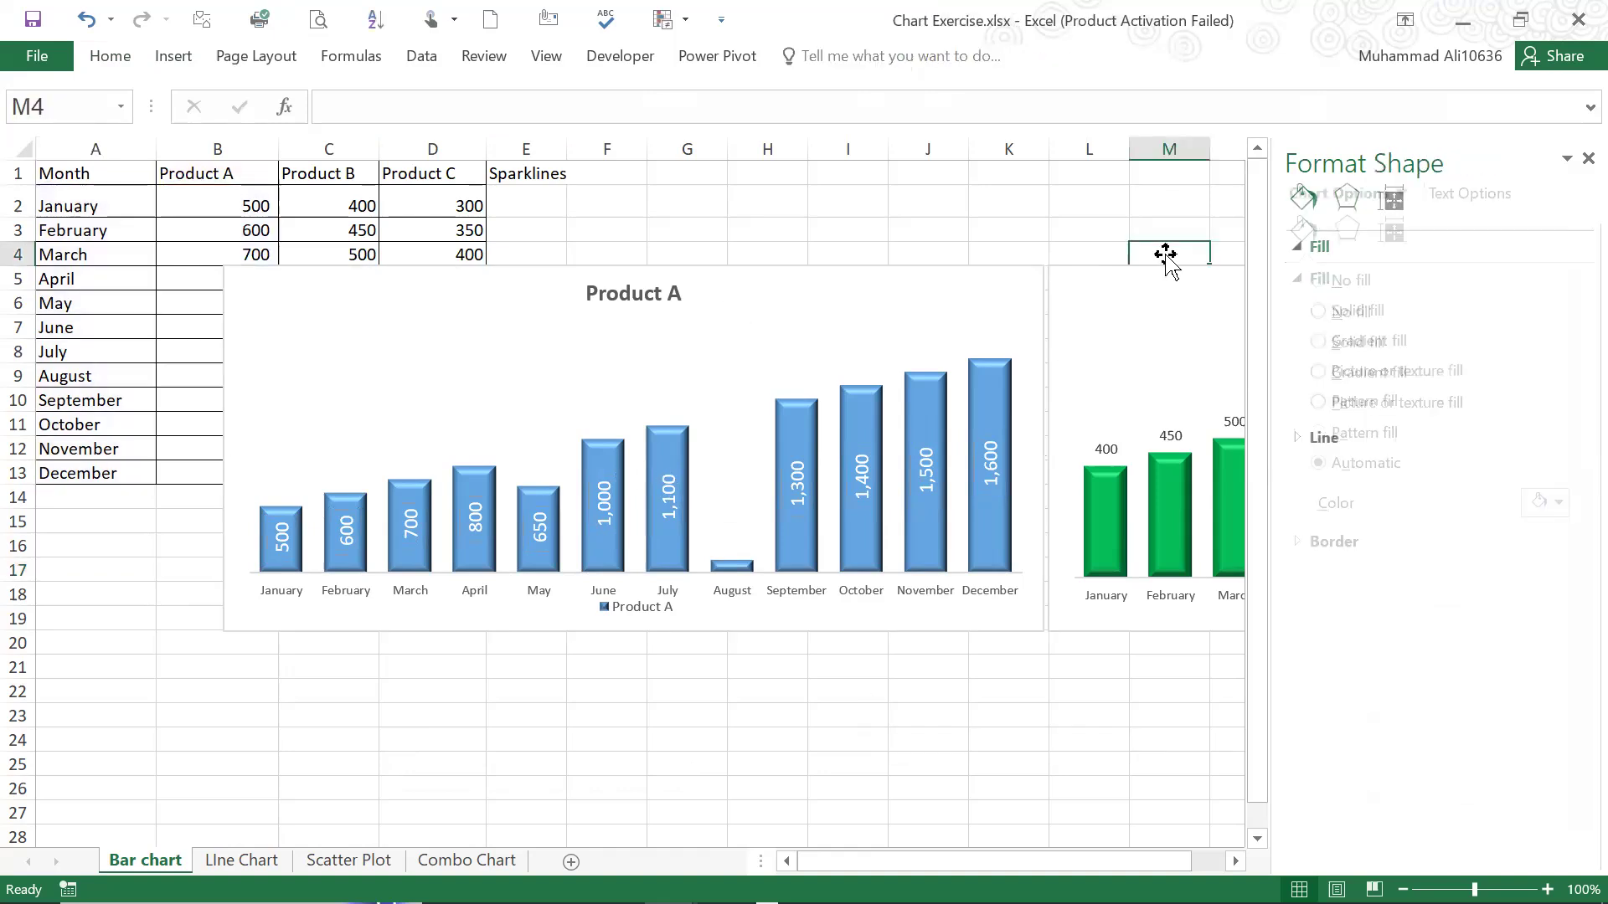
{"action": "left_click", "coordinate": [1149, 283]}
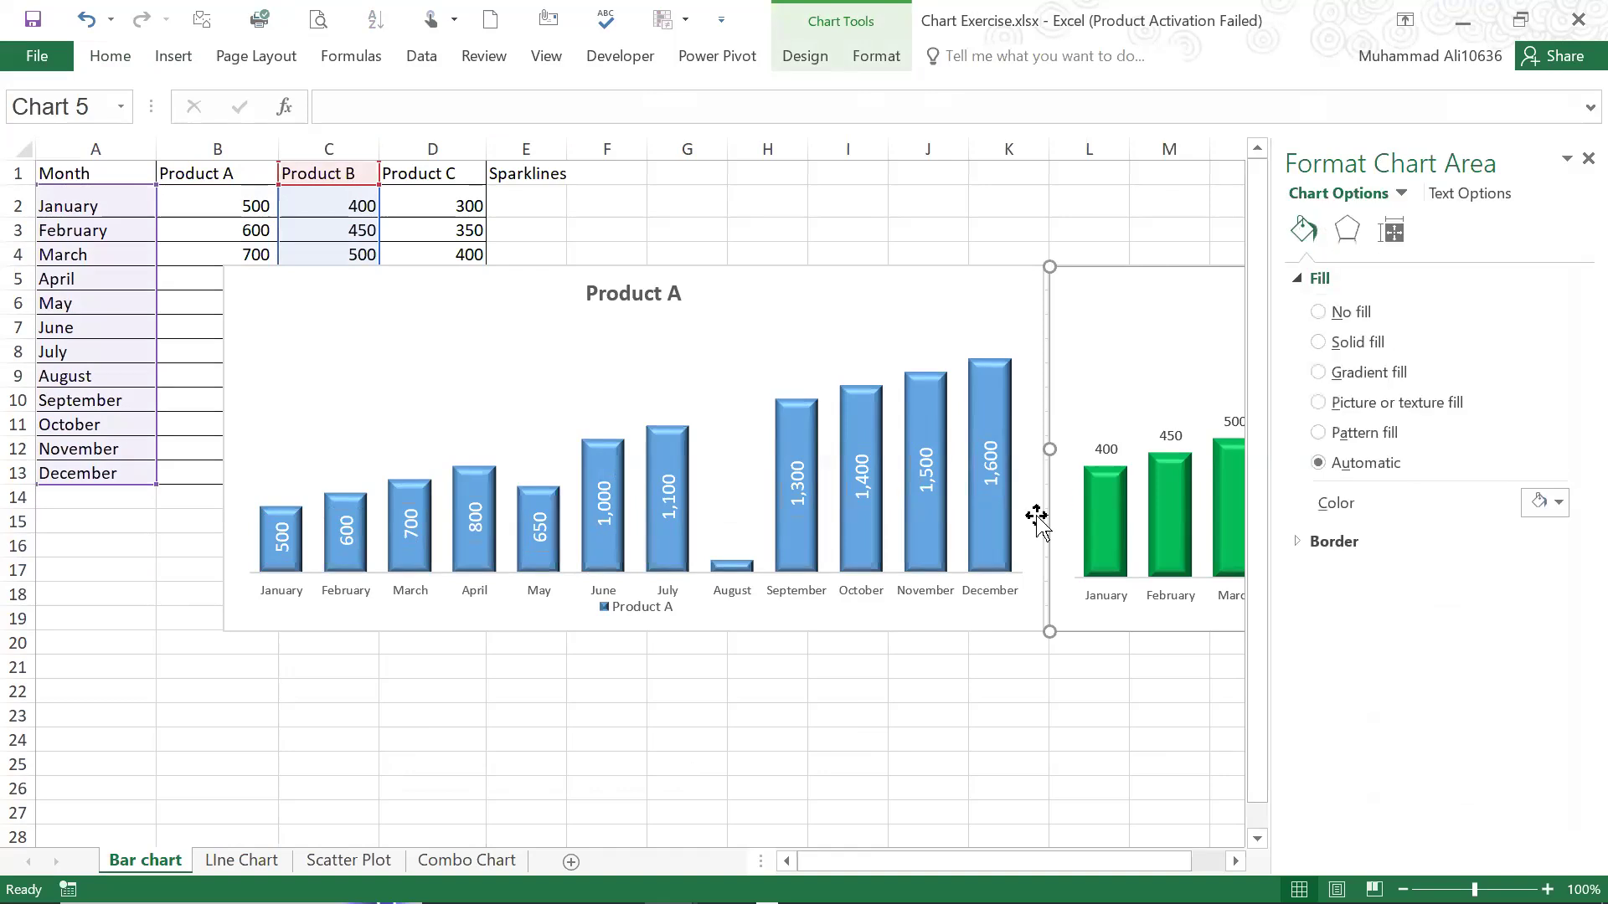
{"action": "scroll", "coordinate": [506, 672], "scroll_direction": "right", "scroll_amount": 3}
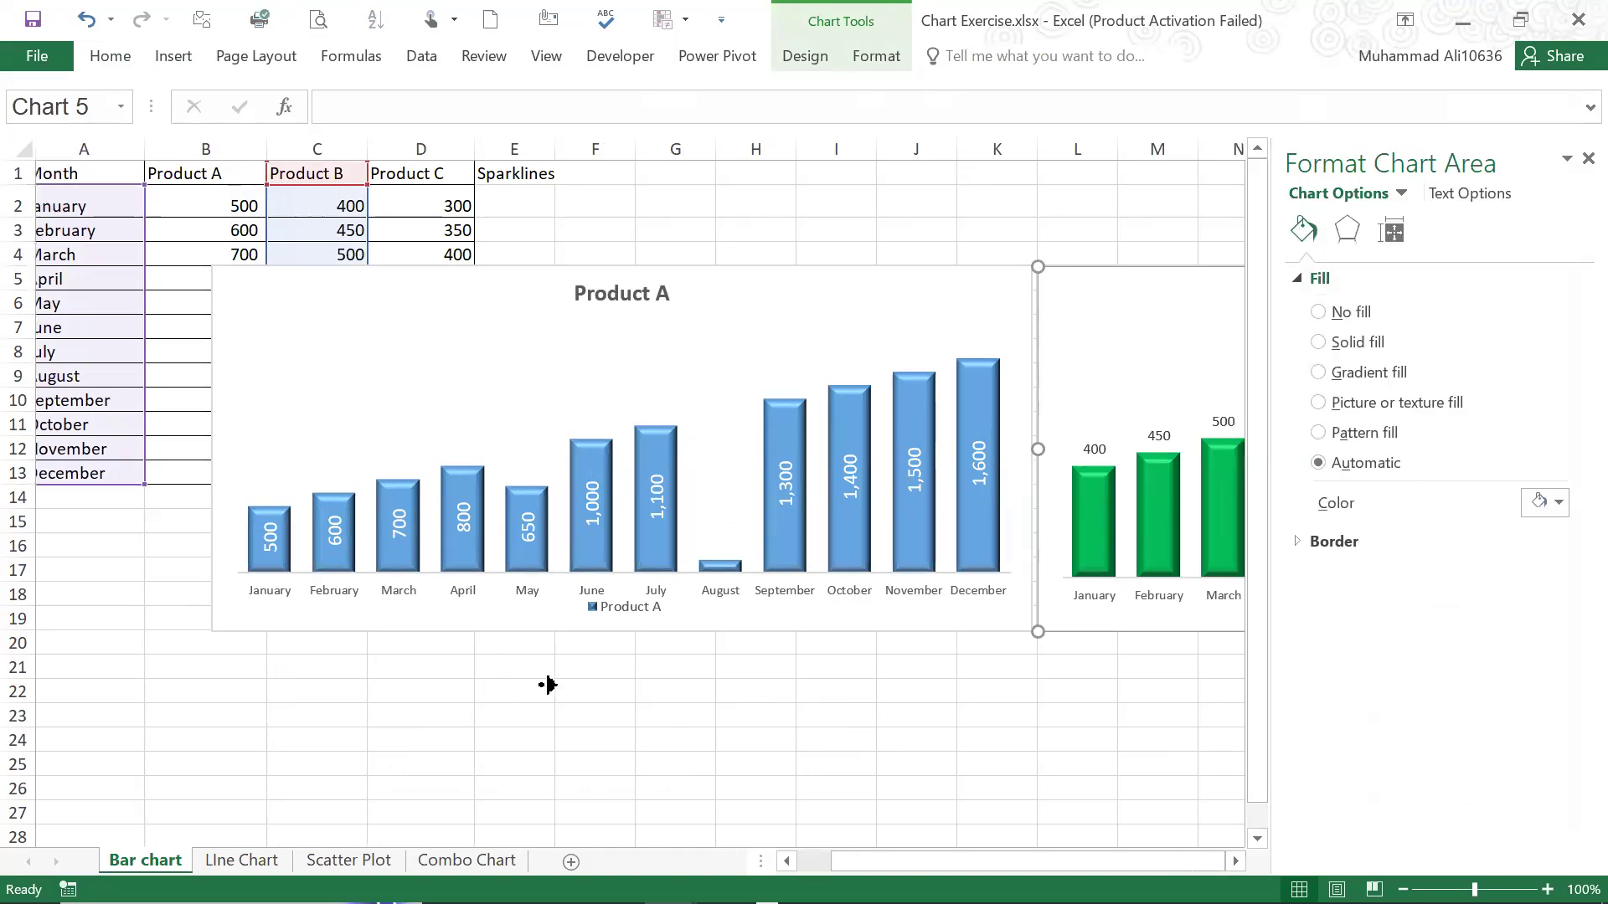
{"action": "scroll", "coordinate": [445, 695], "scroll_direction": "left", "scroll_amount": 3}
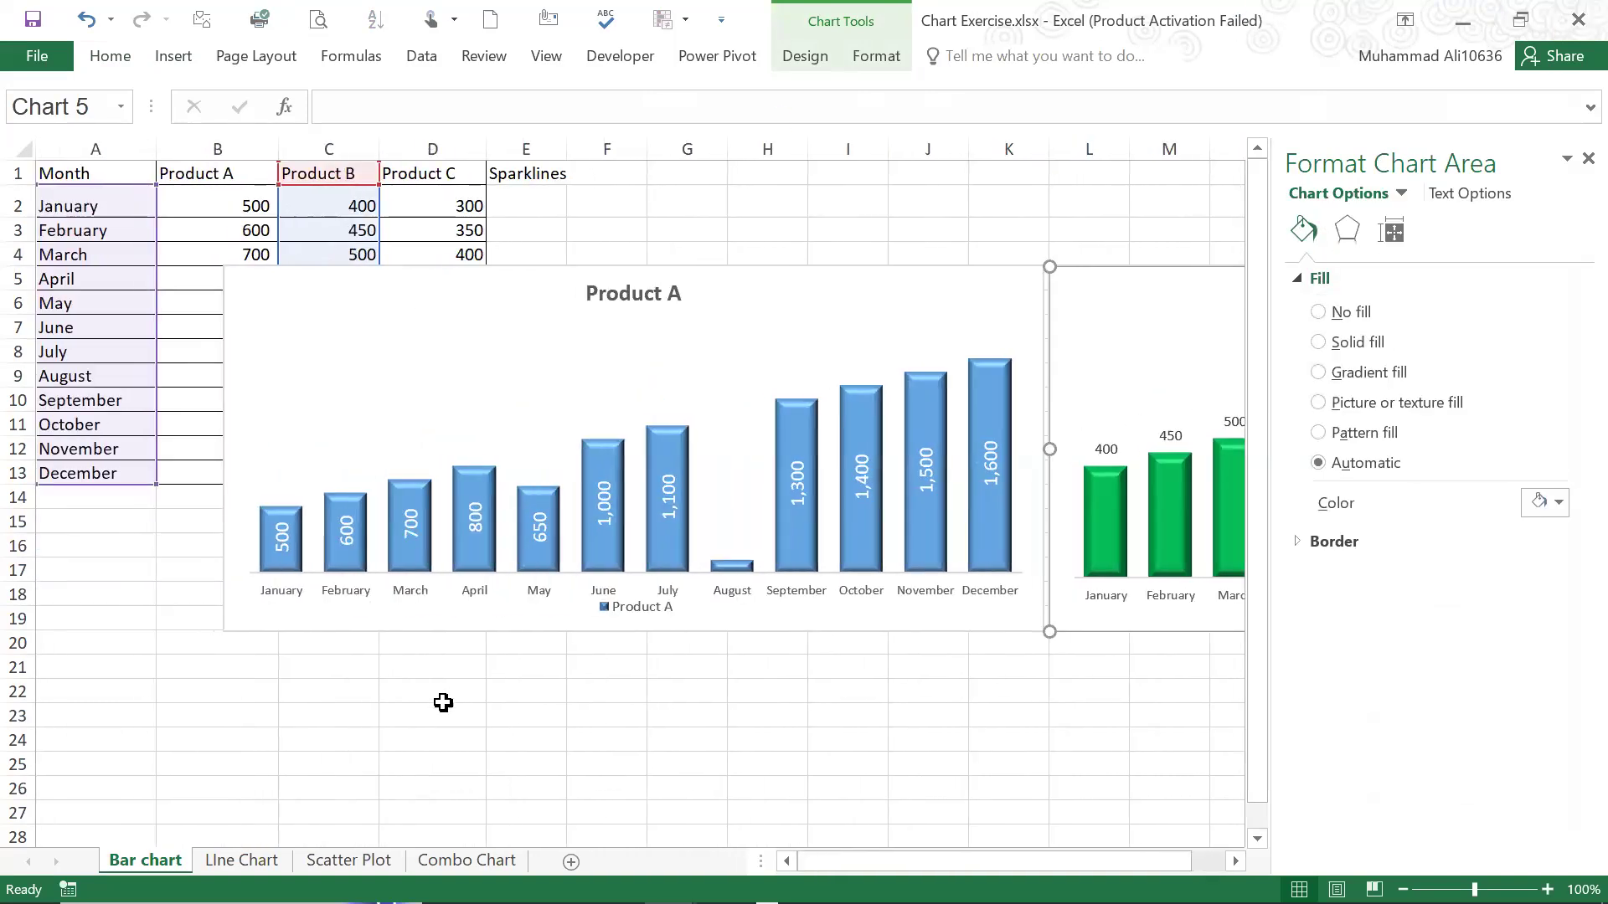
Insert a blank 2-D line chart on the LIne Chart sheet and place it below the temperature table
{"action": "left_click", "coordinate": [245, 860]}
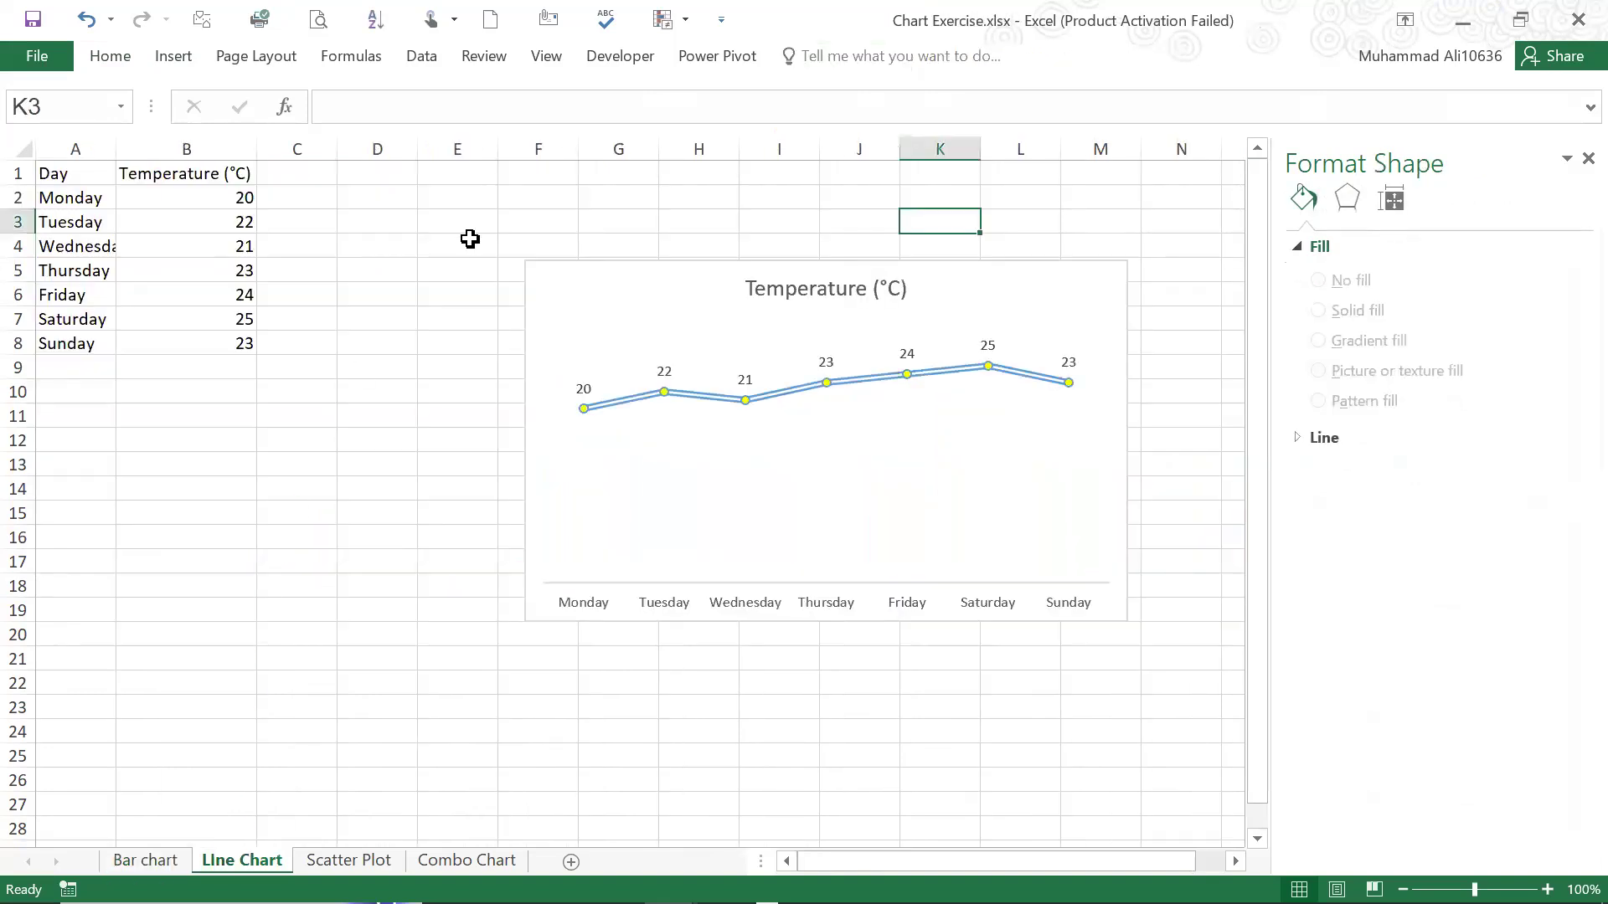
{"action": "left_click", "coordinate": [645, 270]}
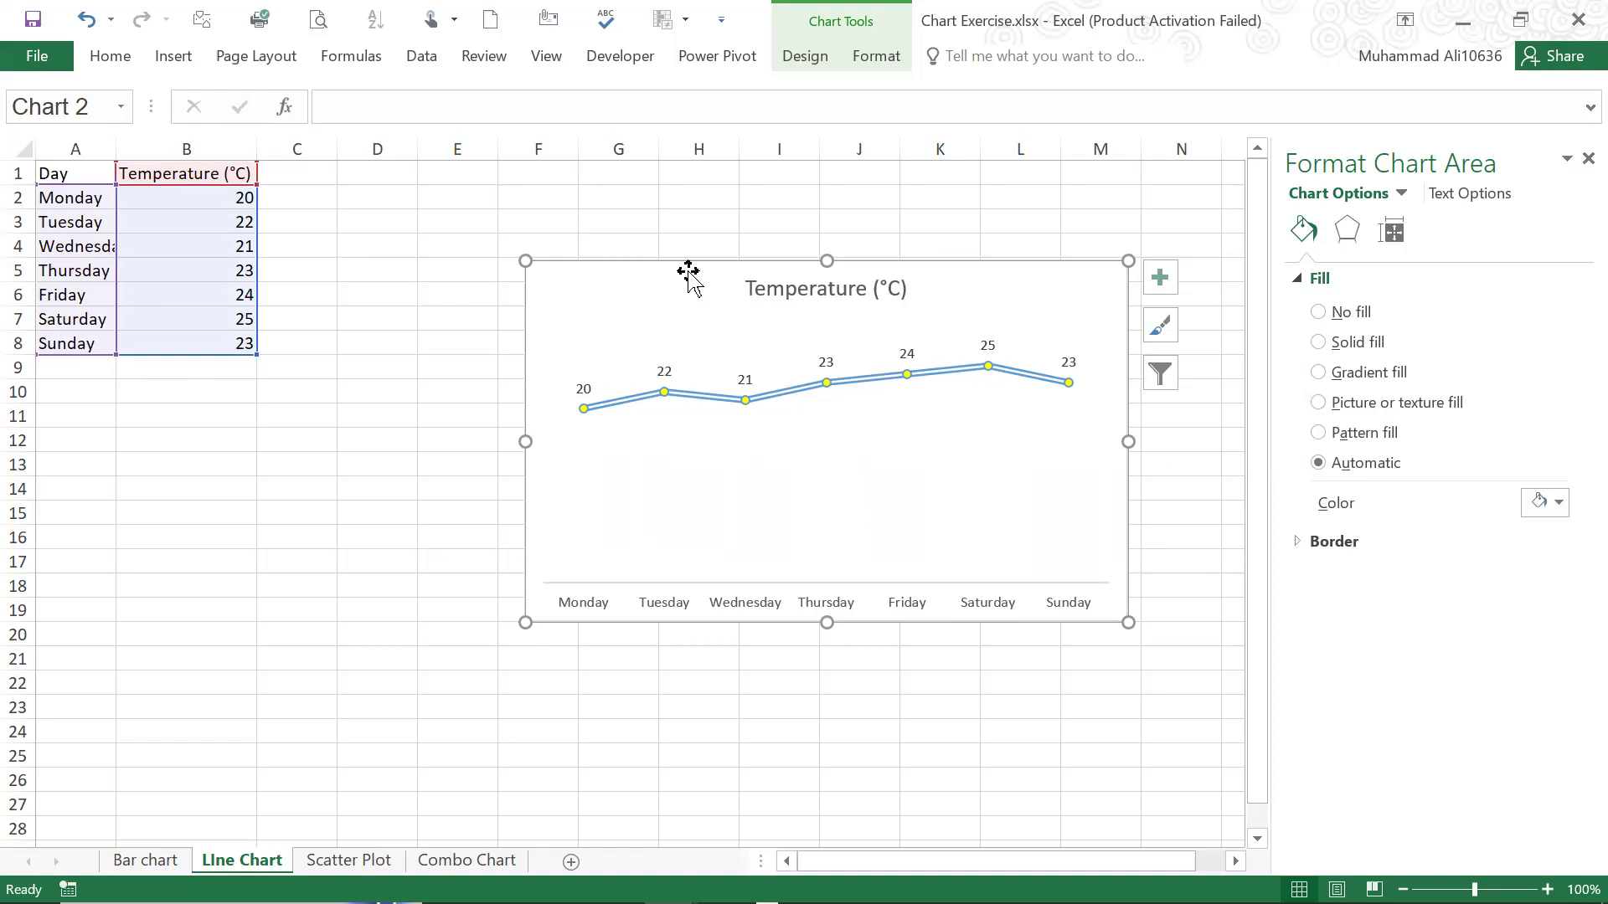
{"action": "left_click", "coordinate": [340, 680]}
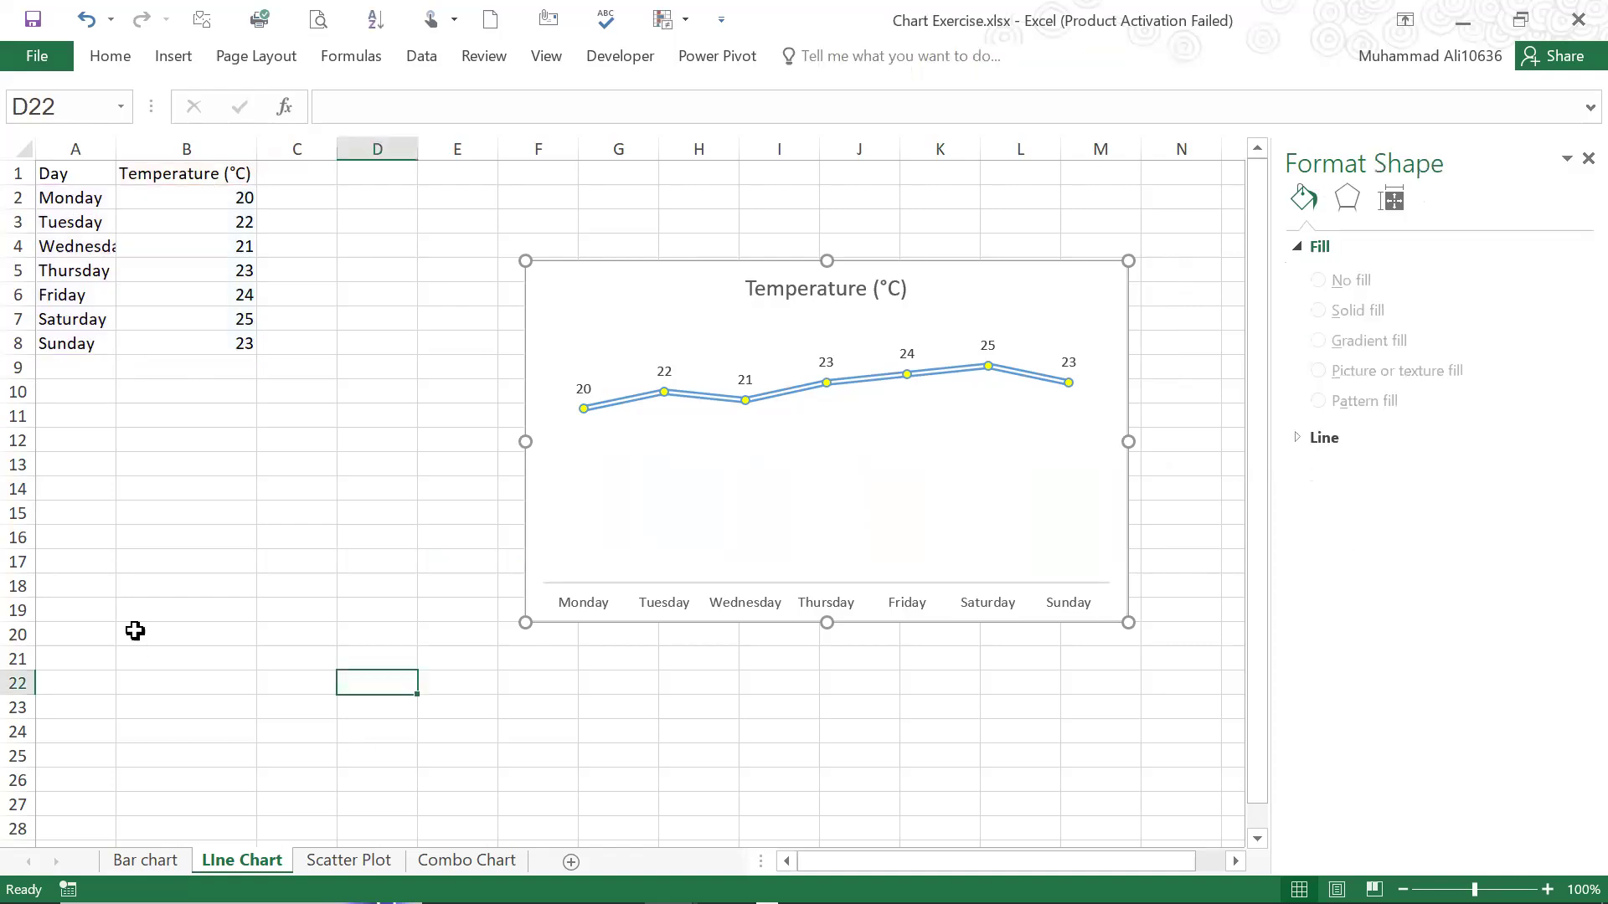
{"action": "left_click", "coordinate": [98, 566]}
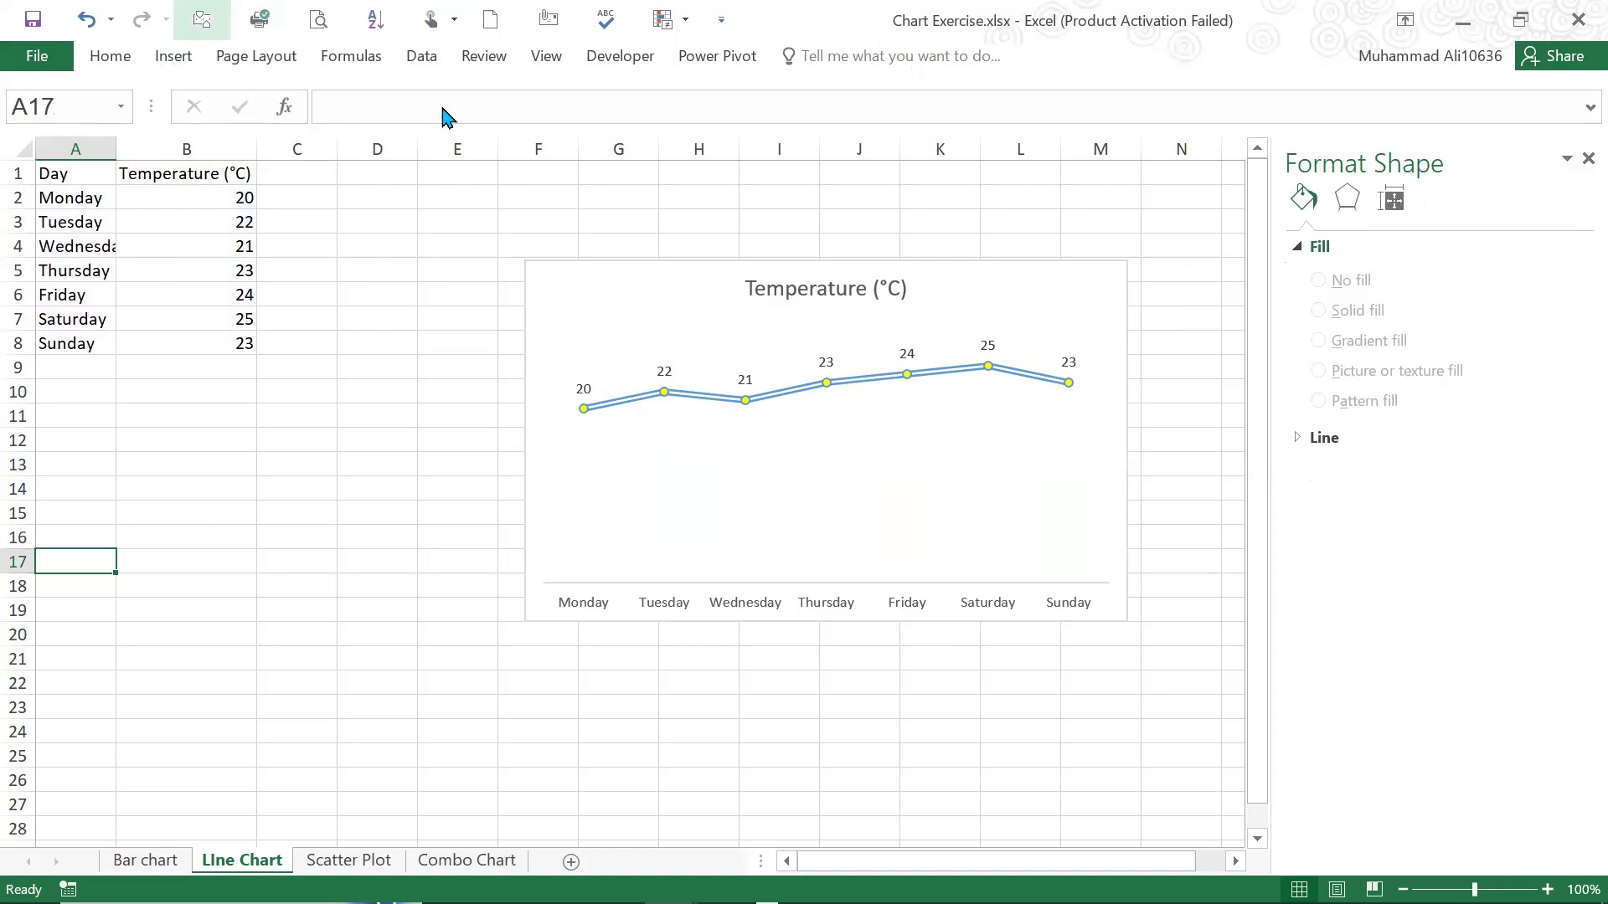
{"action": "left_click", "coordinate": [668, 119]}
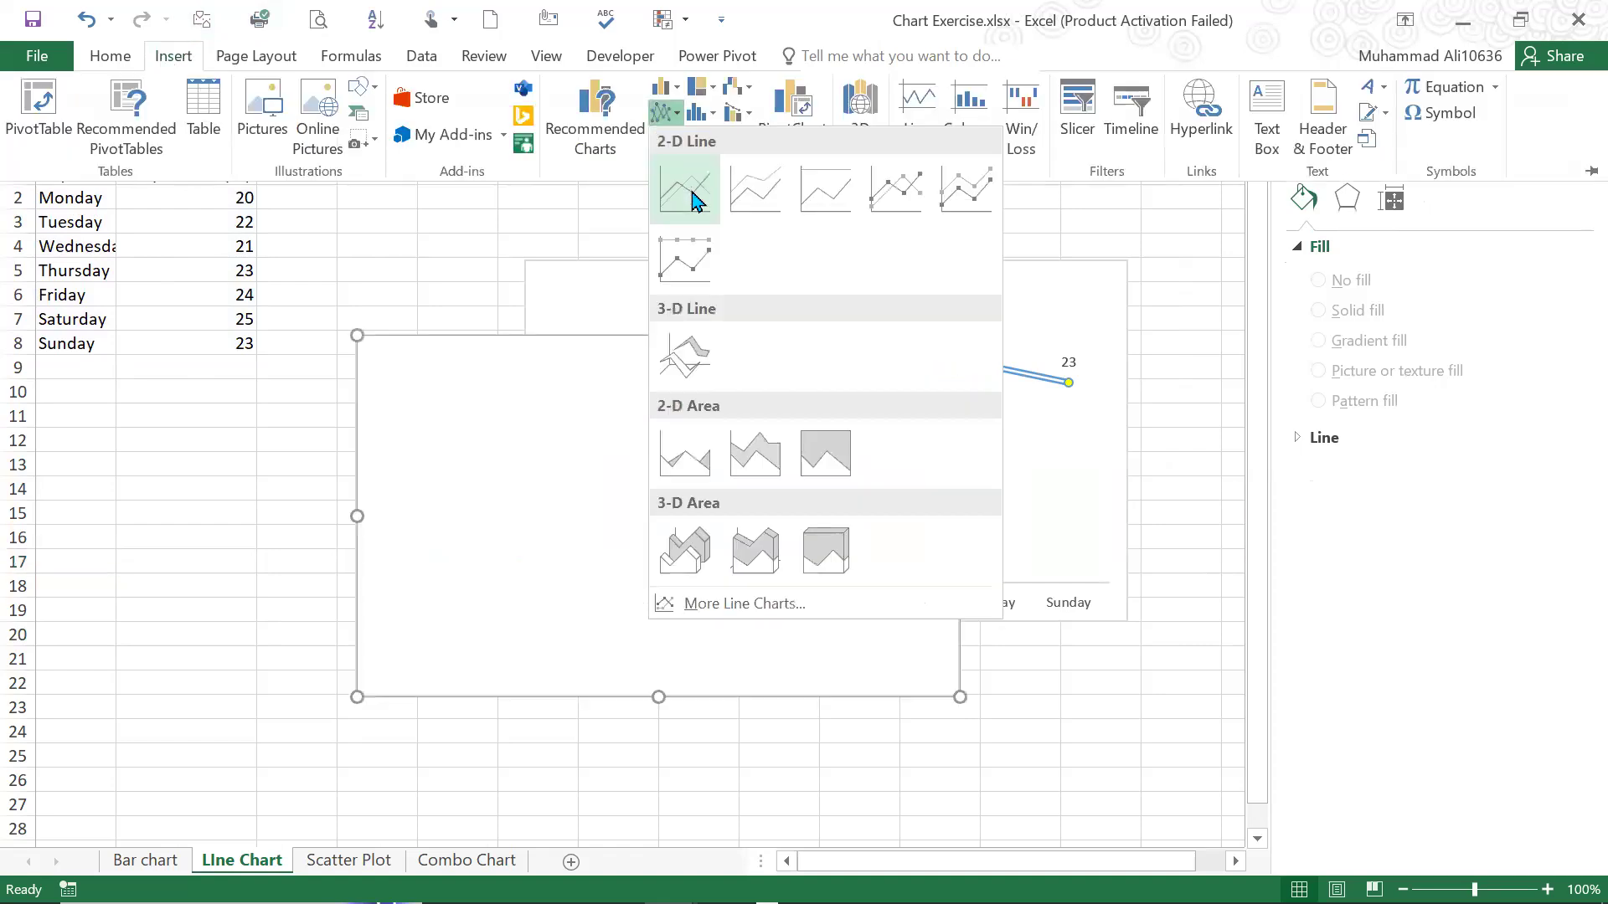
{"action": "left_click", "coordinate": [501, 381]}
{"action": "left_click_drag", "start_coordinate": [460, 374], "coordinate": [145, 477]}
Set the blank chart's data range to A1:B8, covering the days and their temperatures
{"action": "left_click", "coordinate": [805, 57]}
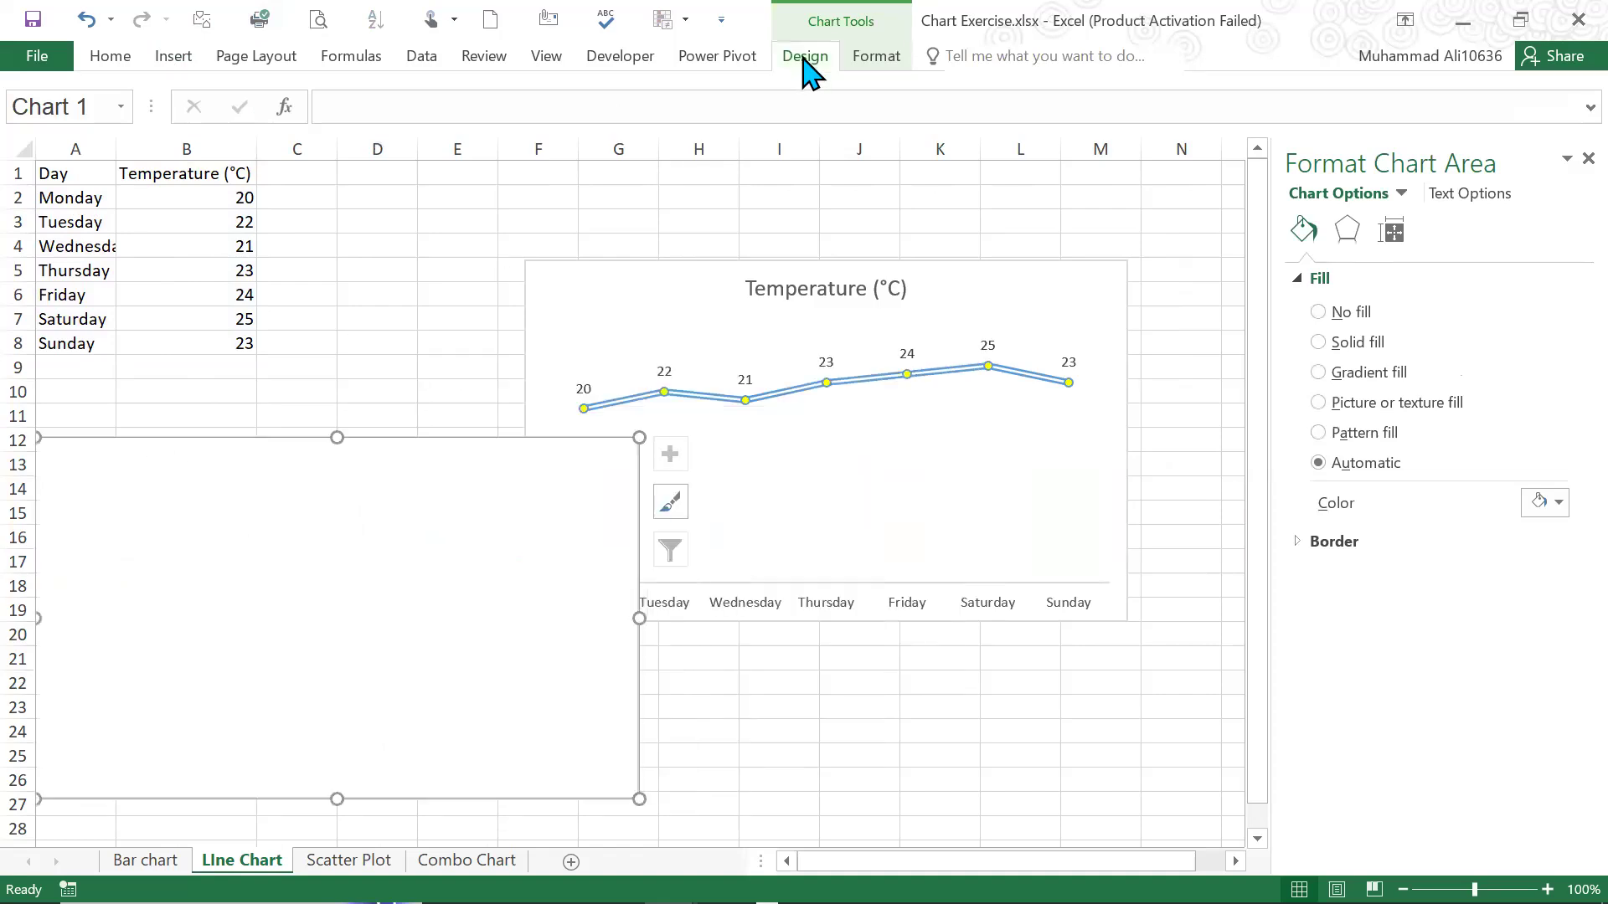
{"action": "left_click", "coordinate": [1244, 151]}
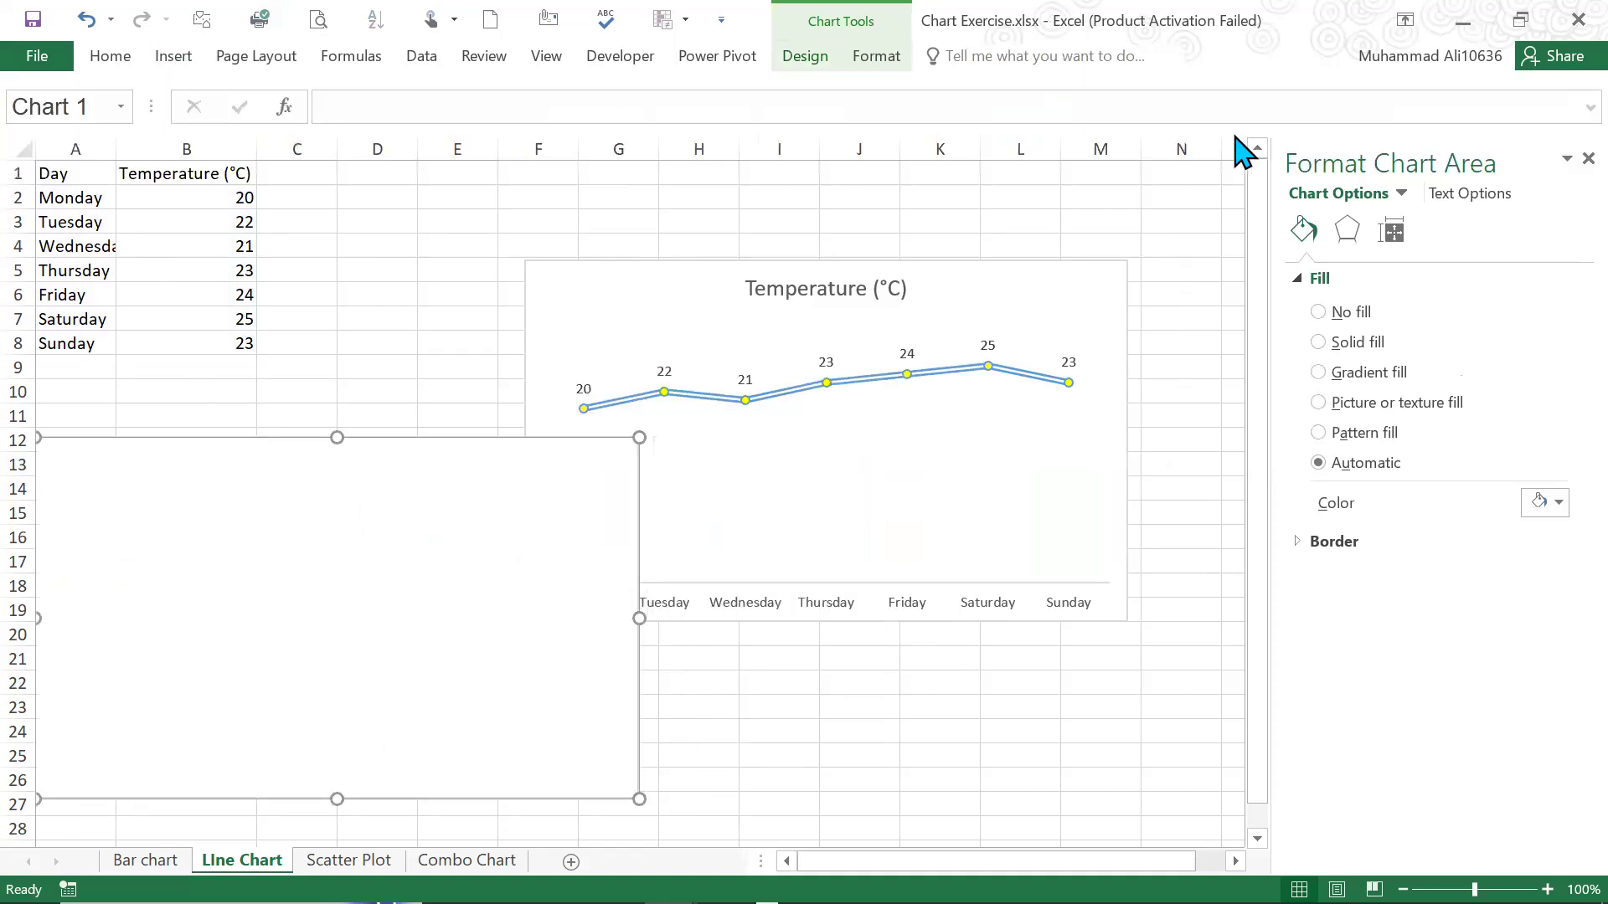
{"action": "left_click", "coordinate": [56, 172]}
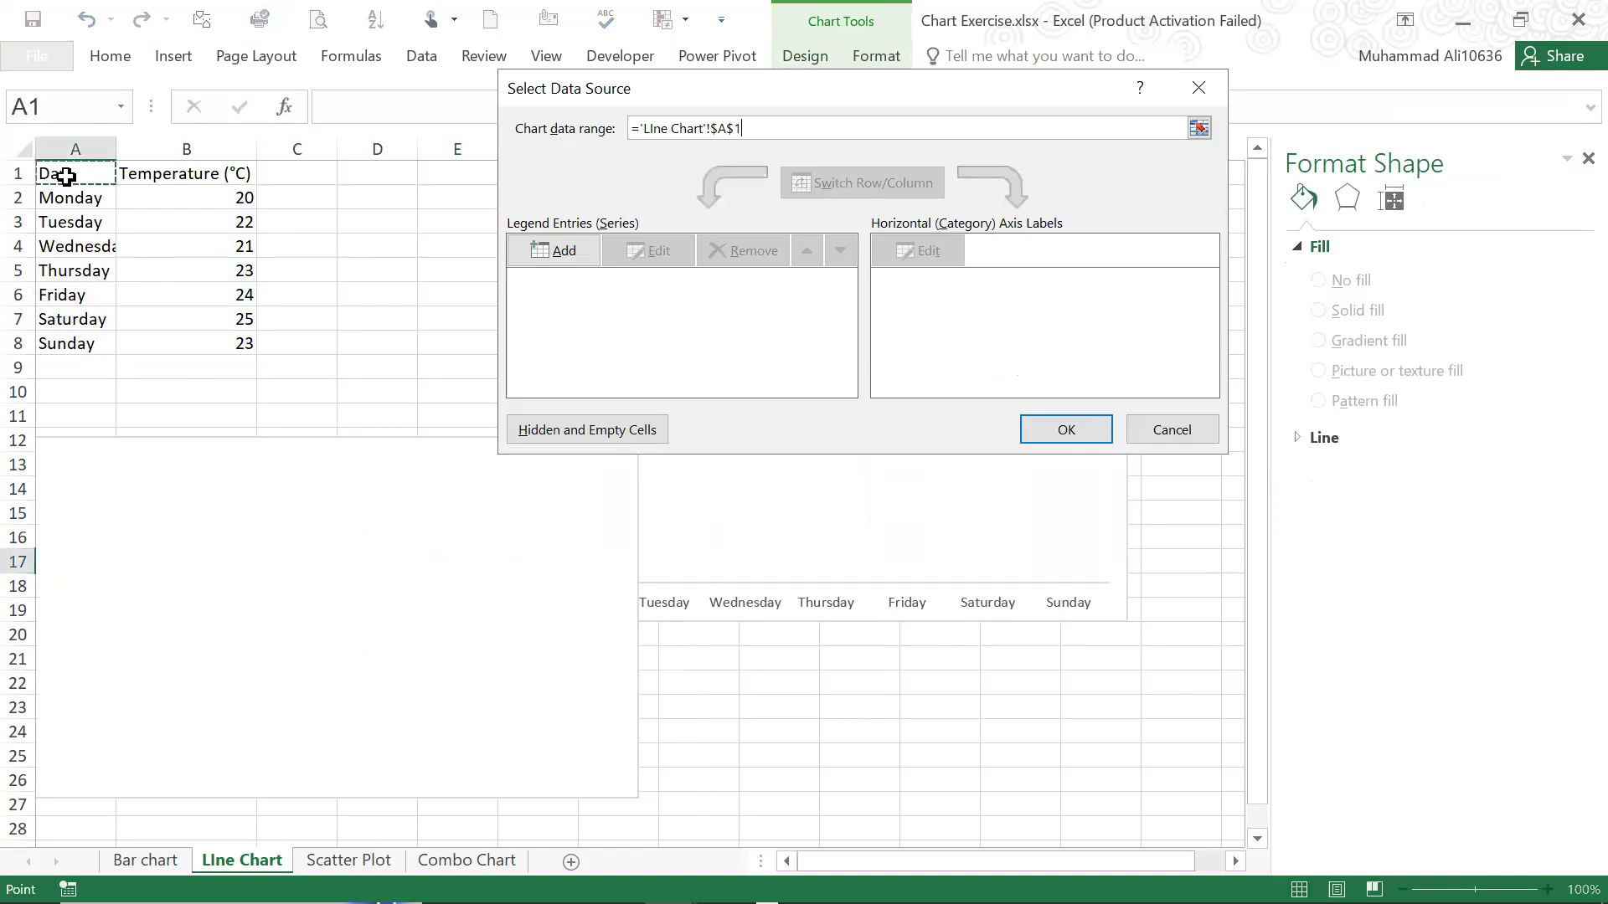
{"action": "left_click", "coordinate": [229, 353], "text": "shift"}
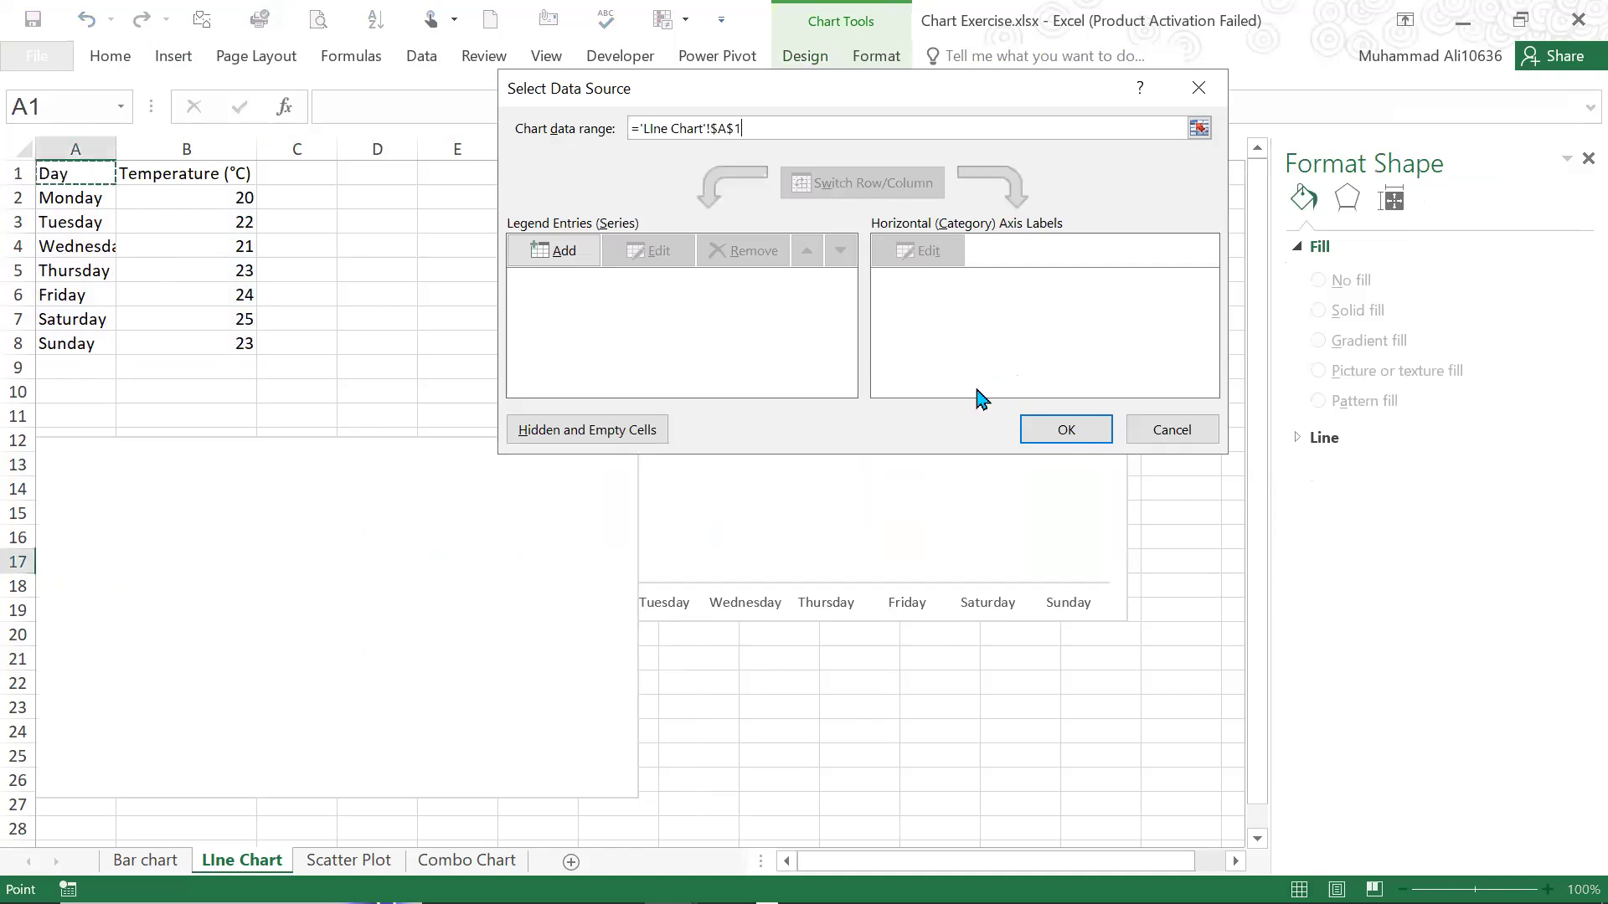
{"action": "left_click", "coordinate": [1078, 429]}
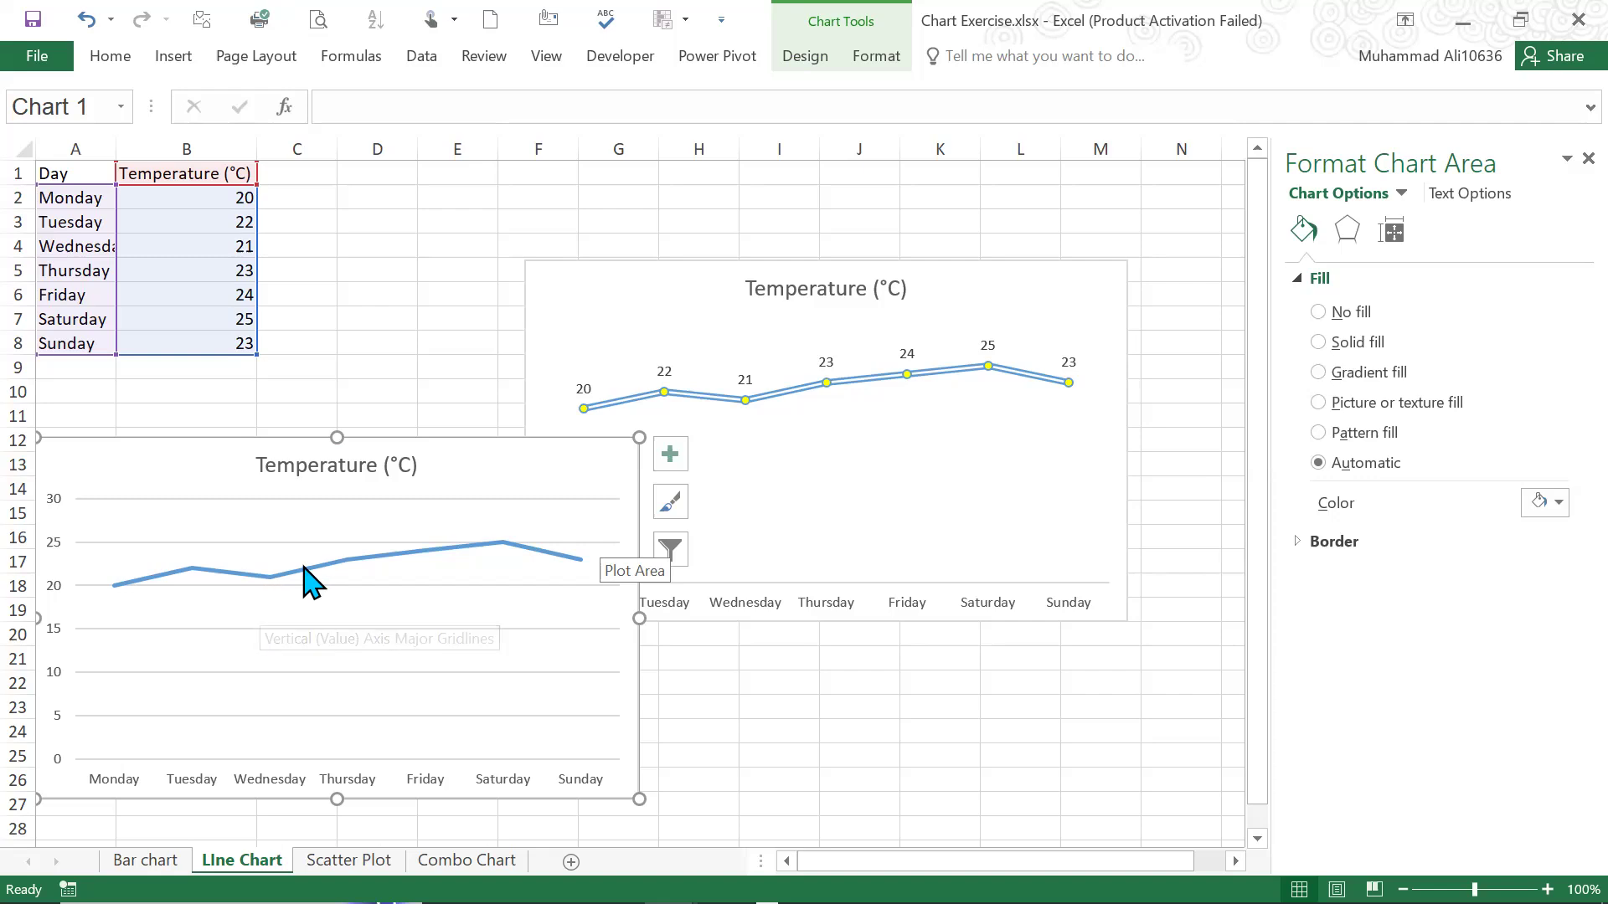
Add data labels to the temperature line in the new chart
{"action": "mouse_move", "coordinate": [502, 550]}
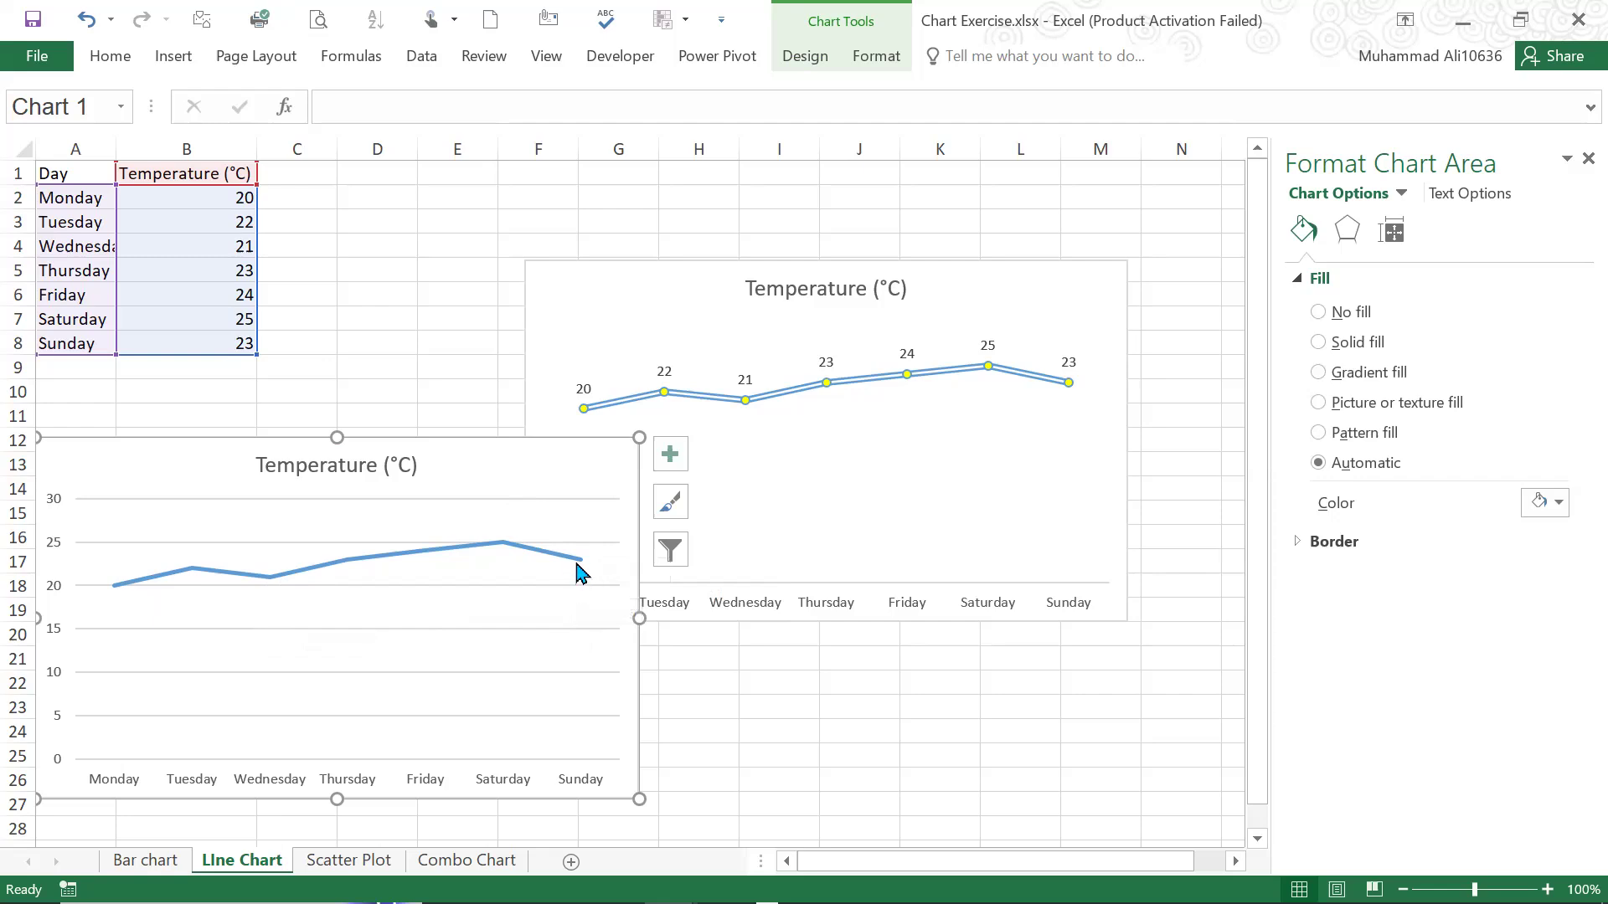
{"action": "left_click", "coordinate": [112, 587]}
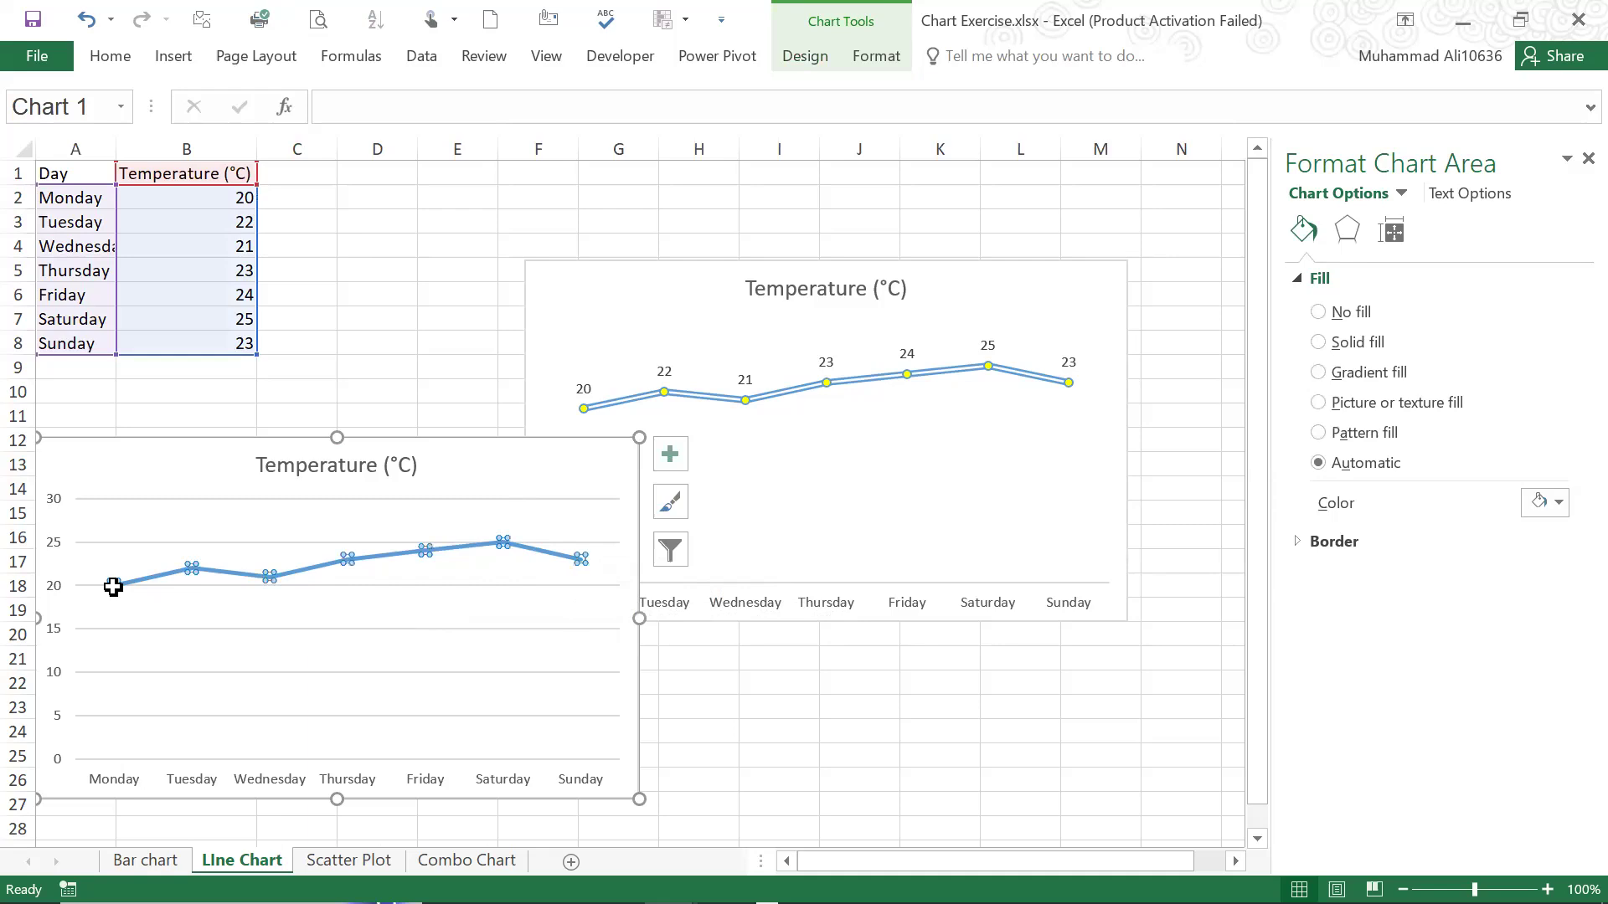
{"action": "right_click", "coordinate": [127, 588]}
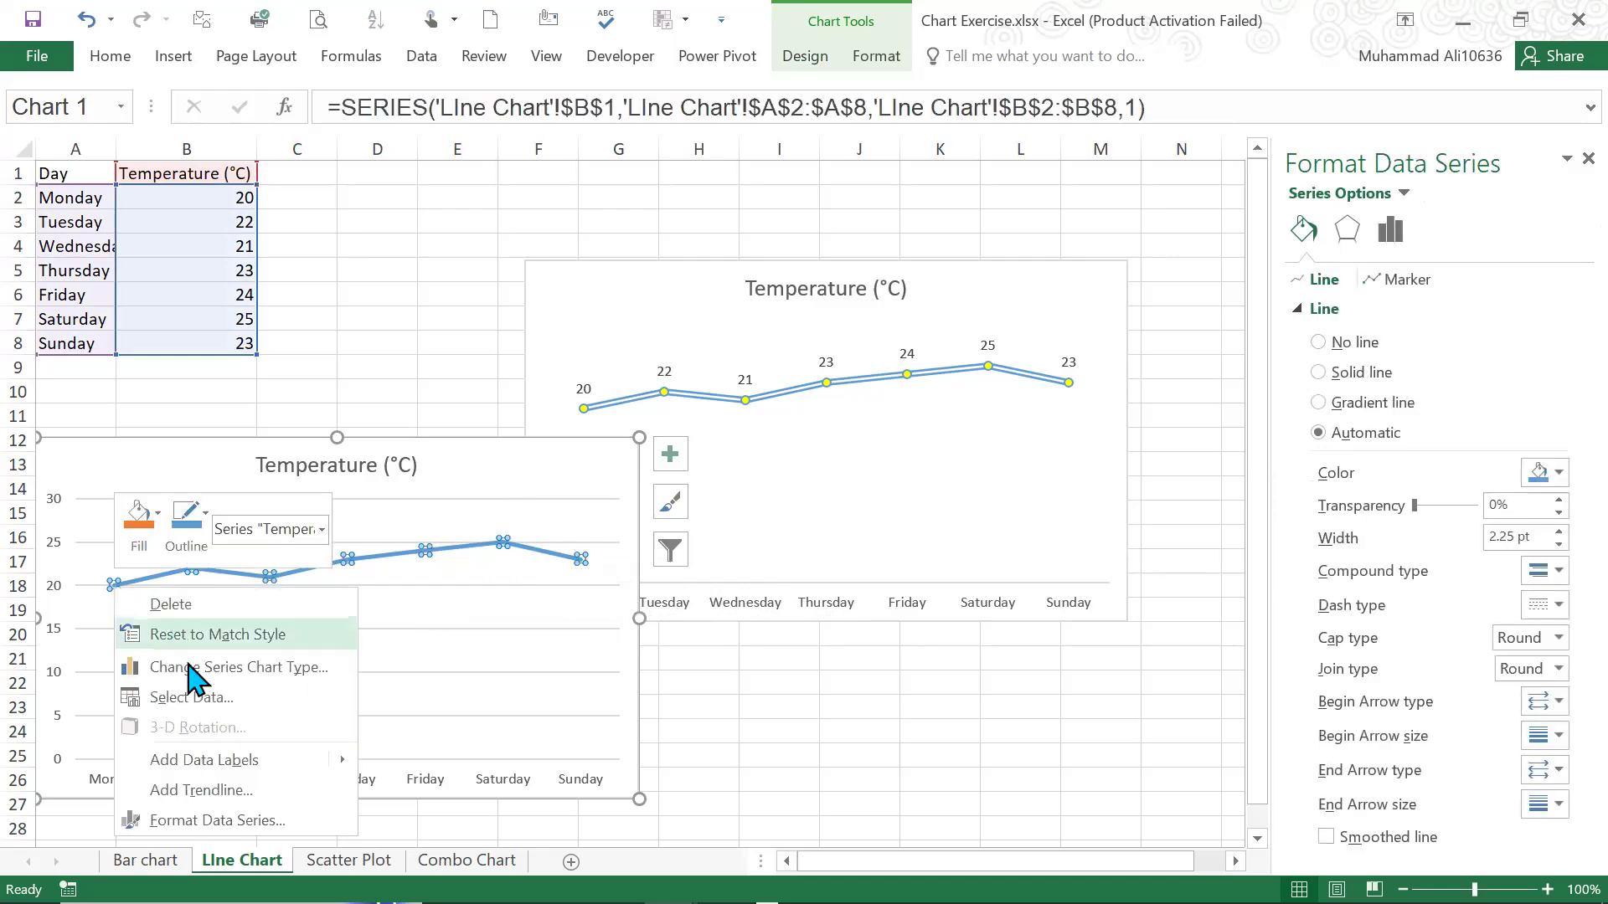
{"action": "left_click", "coordinate": [207, 756]}
{"action": "left_click", "coordinate": [265, 395]}
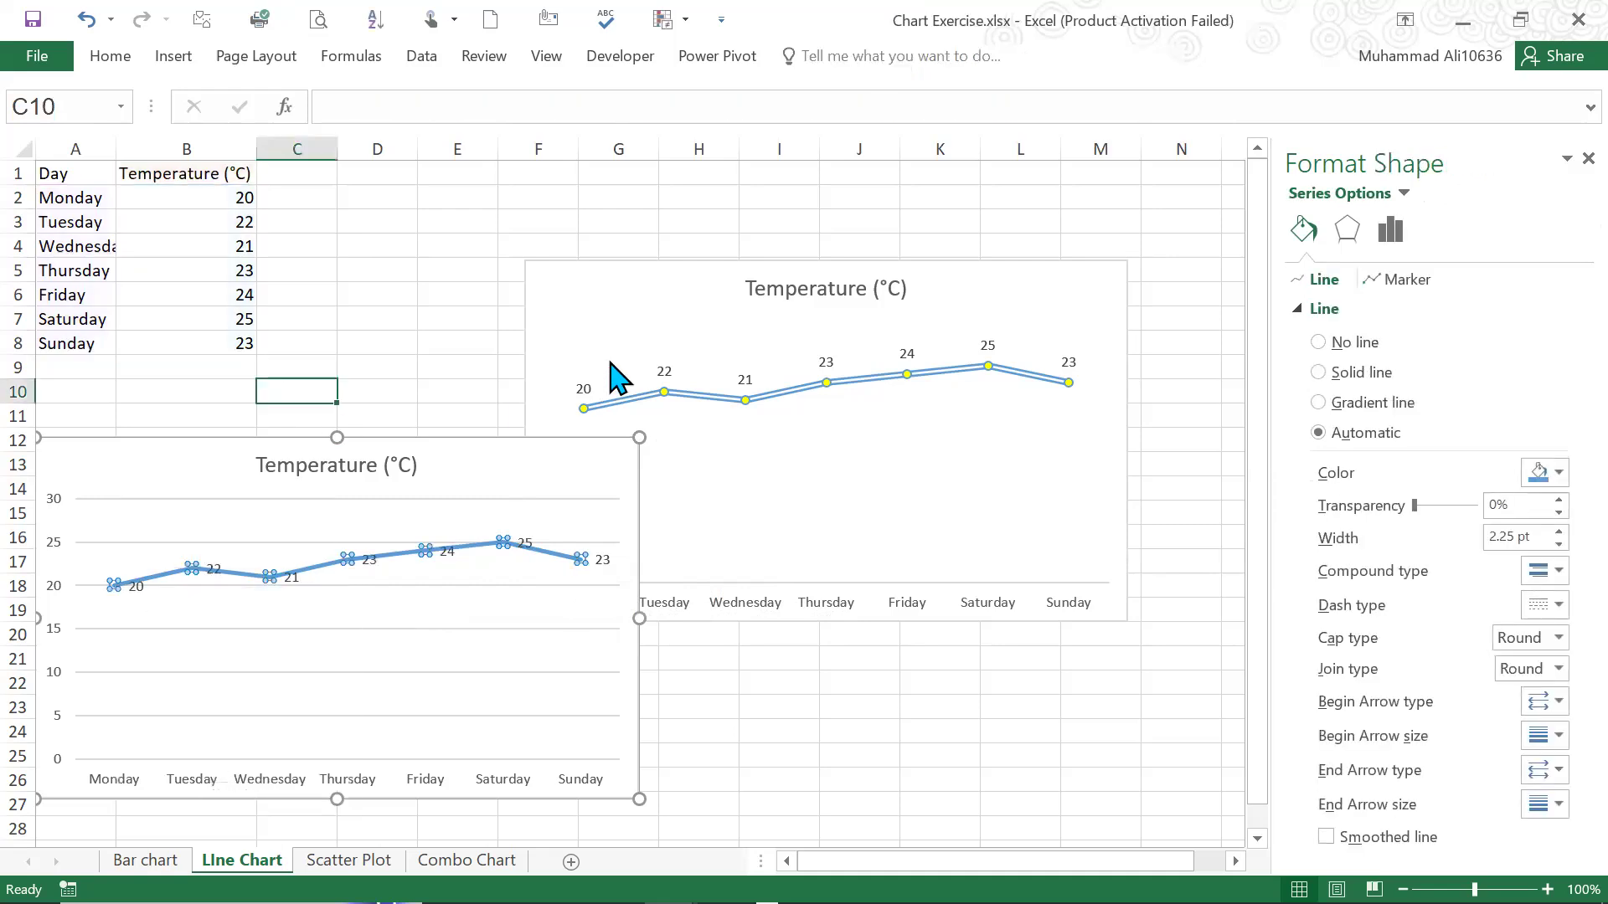
Format the new chart's temperature line with the double compound type and slightly increase its width
{"action": "left_click", "coordinate": [475, 547]}
{"action": "left_click", "coordinate": [1345, 230]}
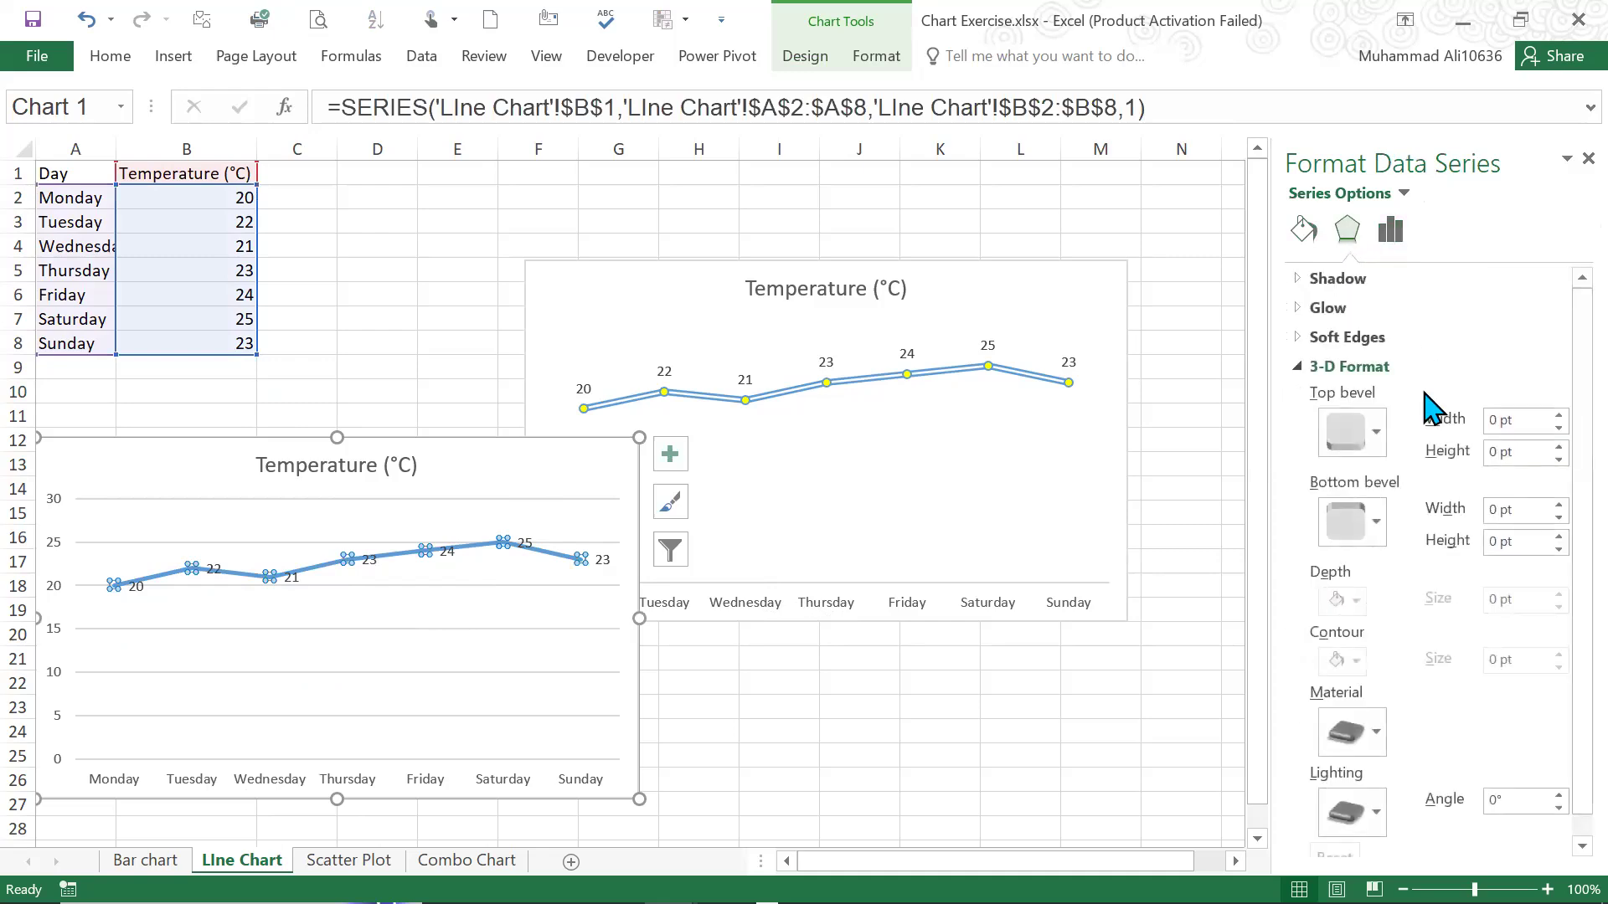
{"action": "left_click", "coordinate": [1302, 235]}
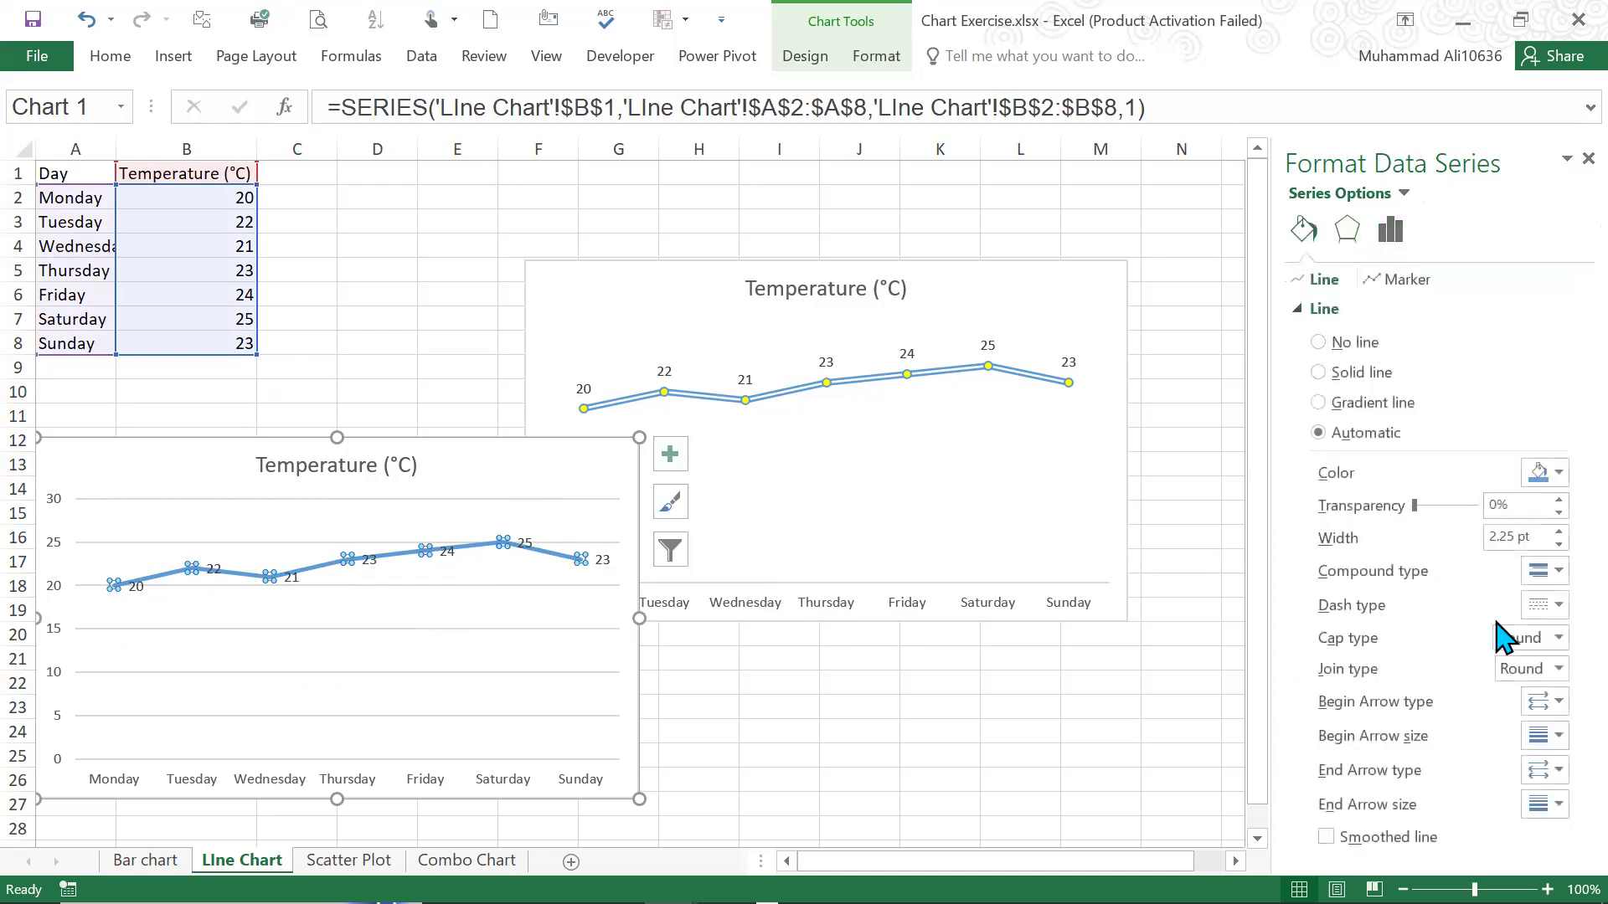
{"action": "left_click", "coordinate": [1554, 585]}
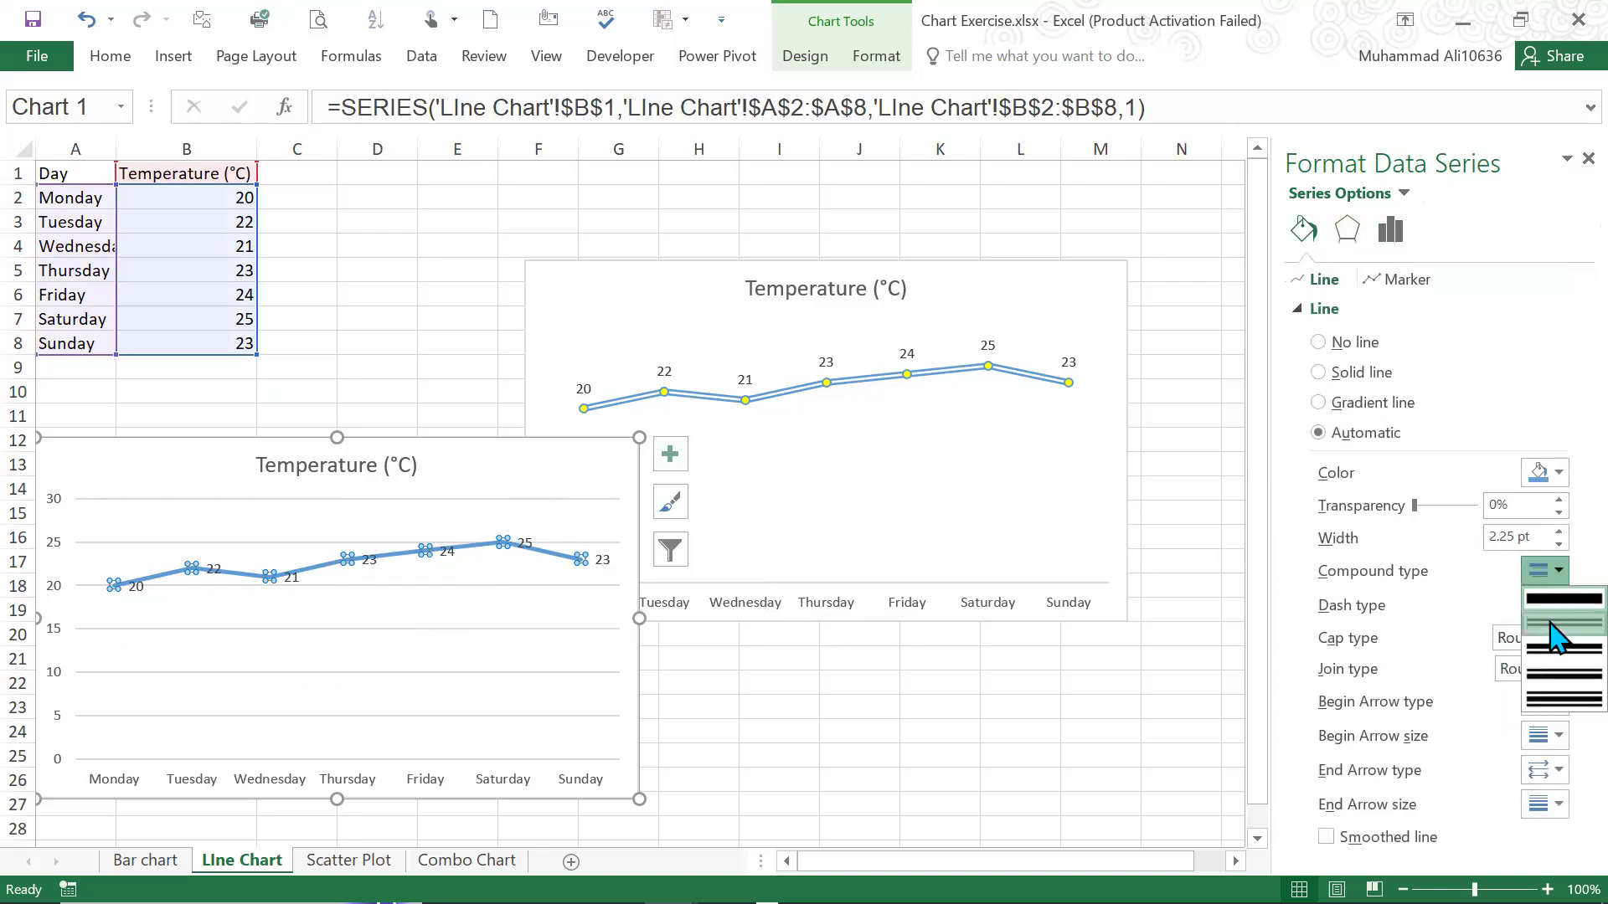
{"action": "left_click", "coordinate": [1551, 623]}
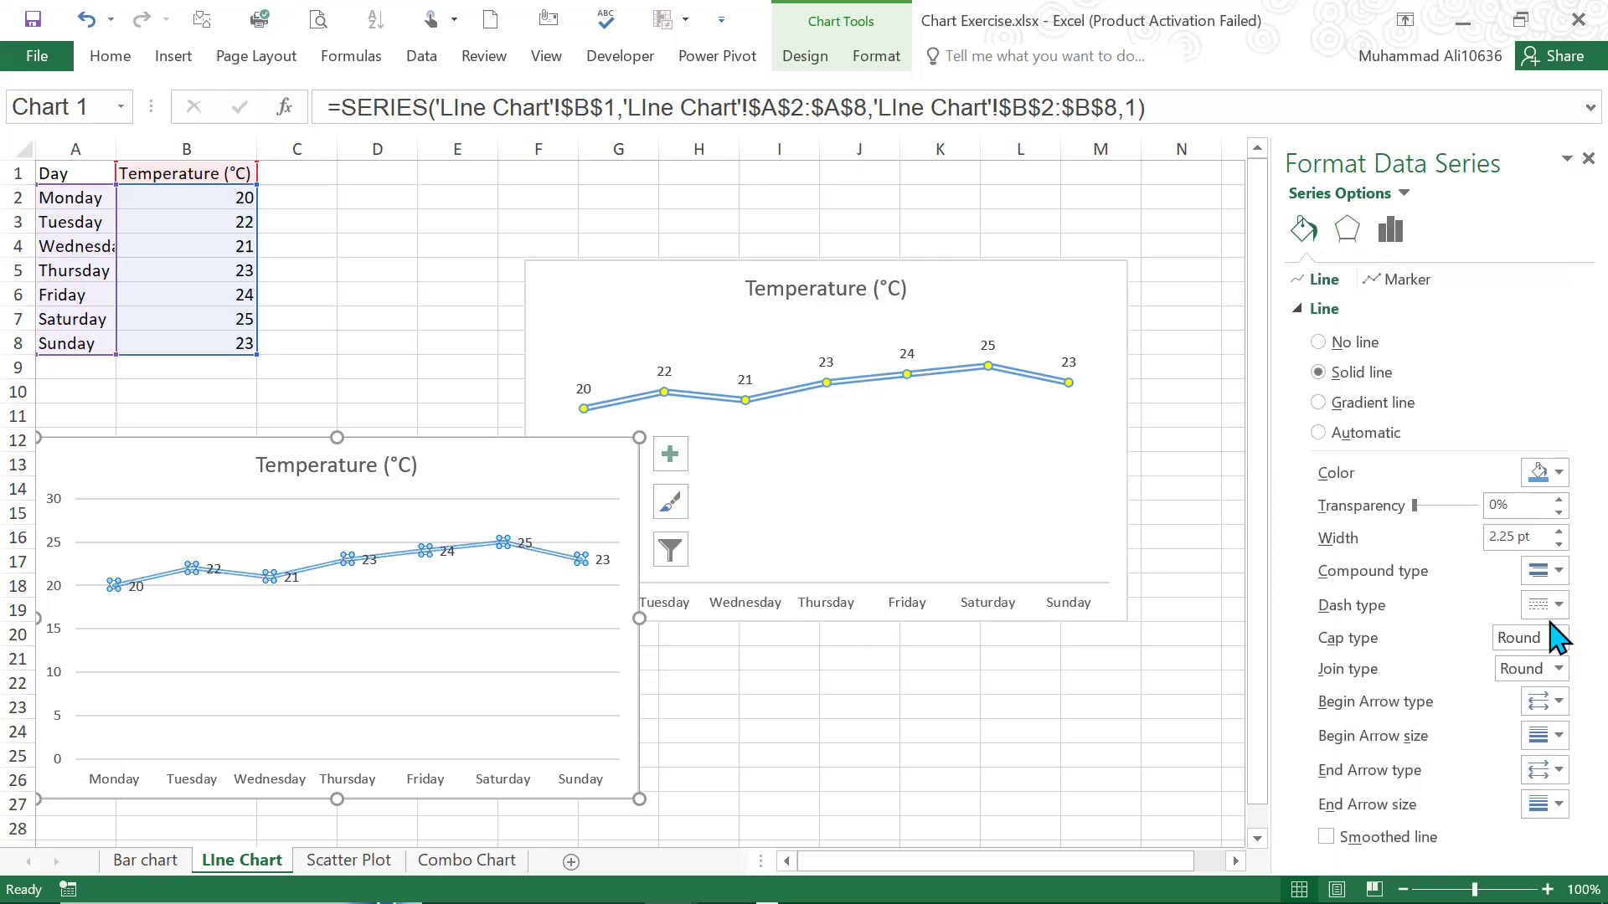
{"action": "left_click", "coordinate": [1558, 532]}
{"action": "left_click", "coordinate": [1559, 532]}
{"action": "left_click", "coordinate": [1559, 532]}
Give the new temperature line automatic markers with a solid yellow fill
{"action": "left_click", "coordinate": [1405, 285]}
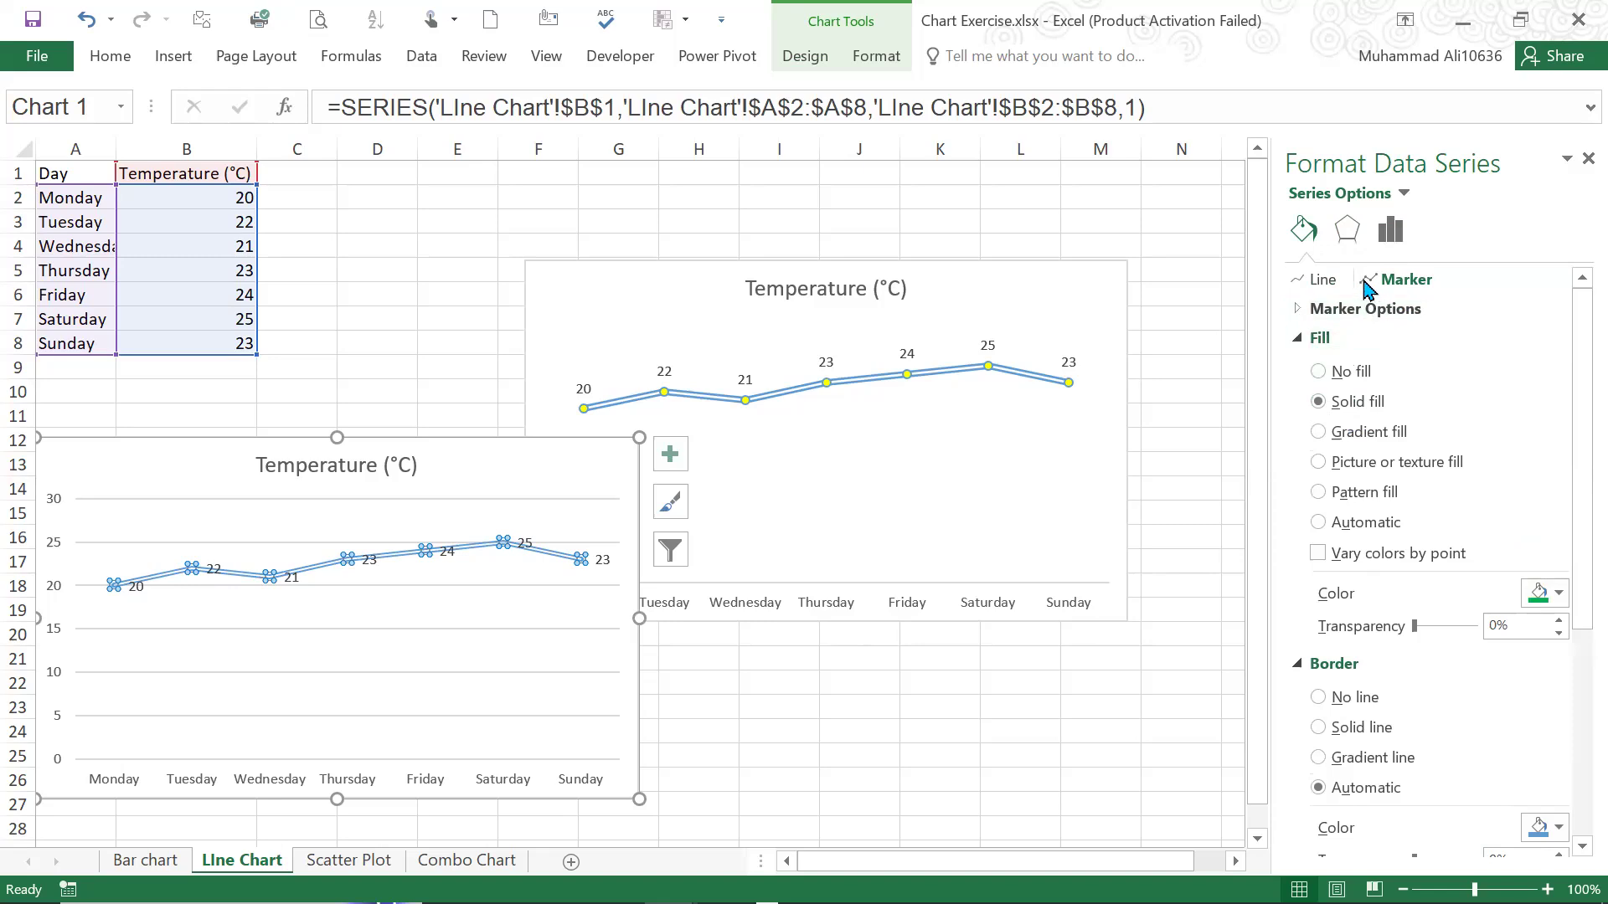
{"action": "left_click", "coordinate": [1297, 306]}
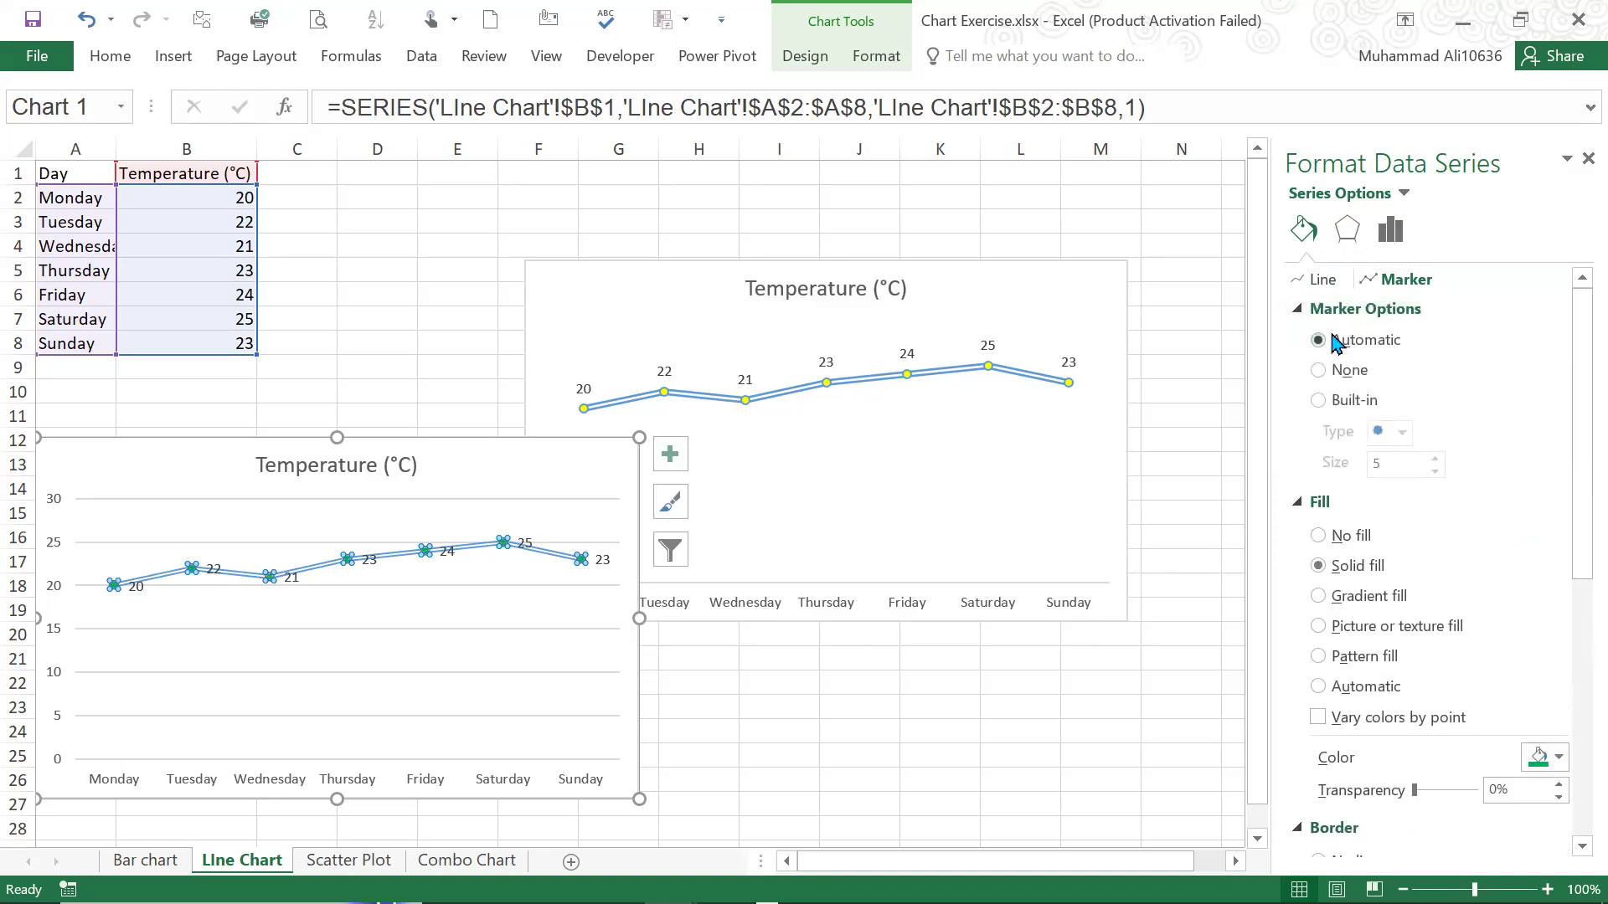
{"action": "scroll", "coordinate": [1551, 716], "scroll_direction": "down", "scroll_amount": 2}
{"action": "scroll", "coordinate": [1542, 668], "scroll_direction": "up", "scroll_amount": 2}
{"action": "scroll", "coordinate": [1400, 457], "scroll_direction": "down", "scroll_amount": 1}
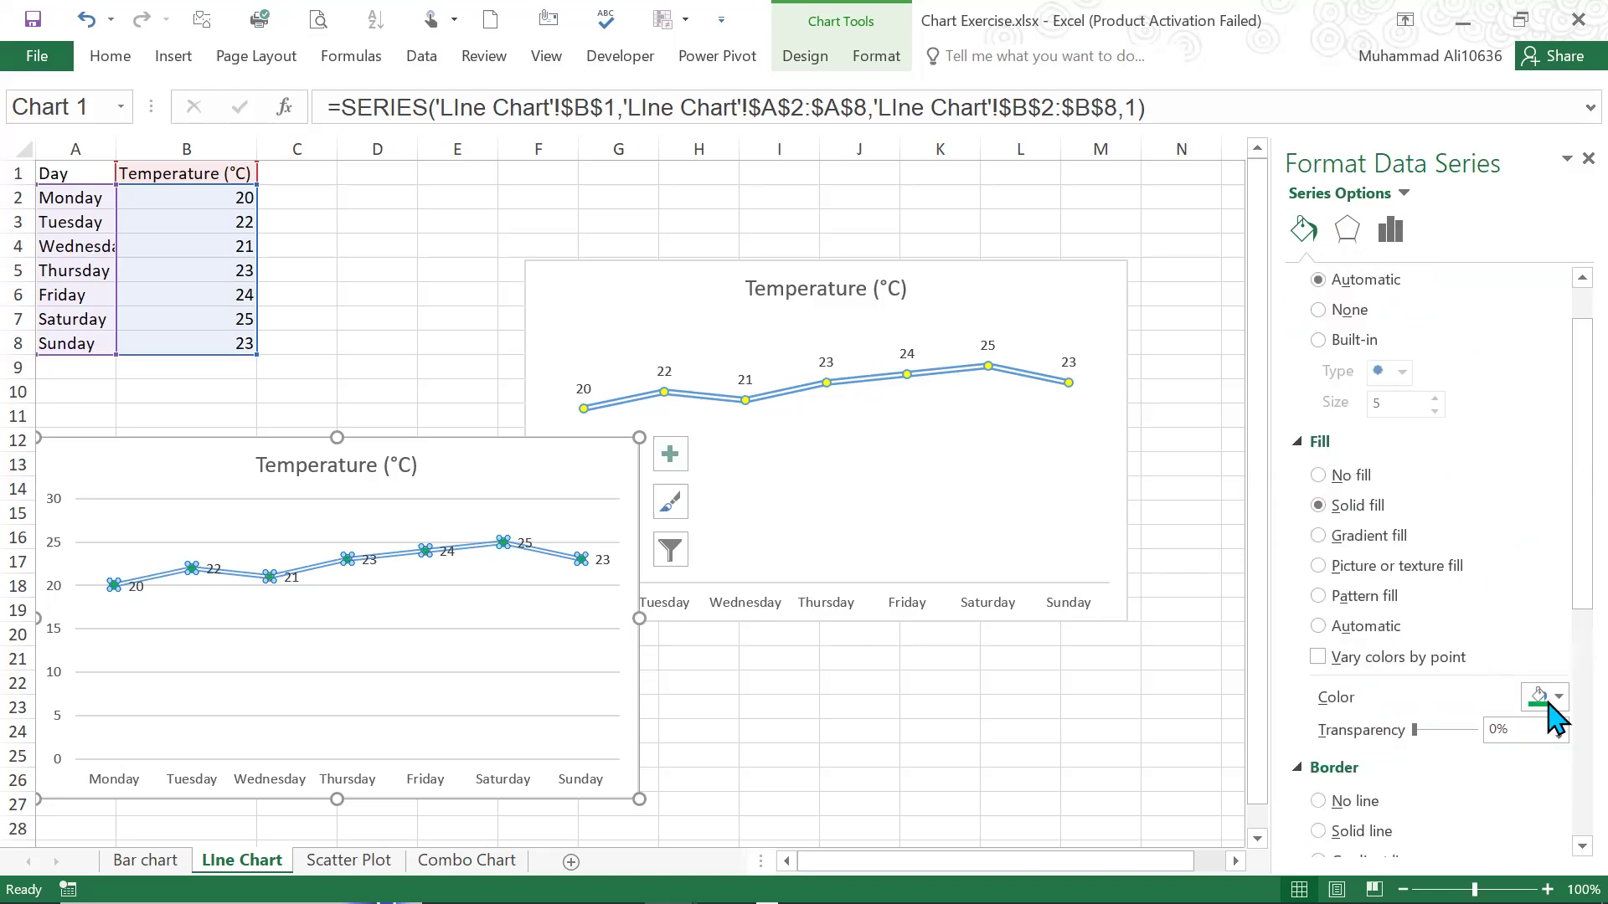
{"action": "left_click", "coordinate": [1554, 708]}
{"action": "left_click", "coordinate": [1481, 647]}
{"action": "left_click", "coordinate": [451, 289]}
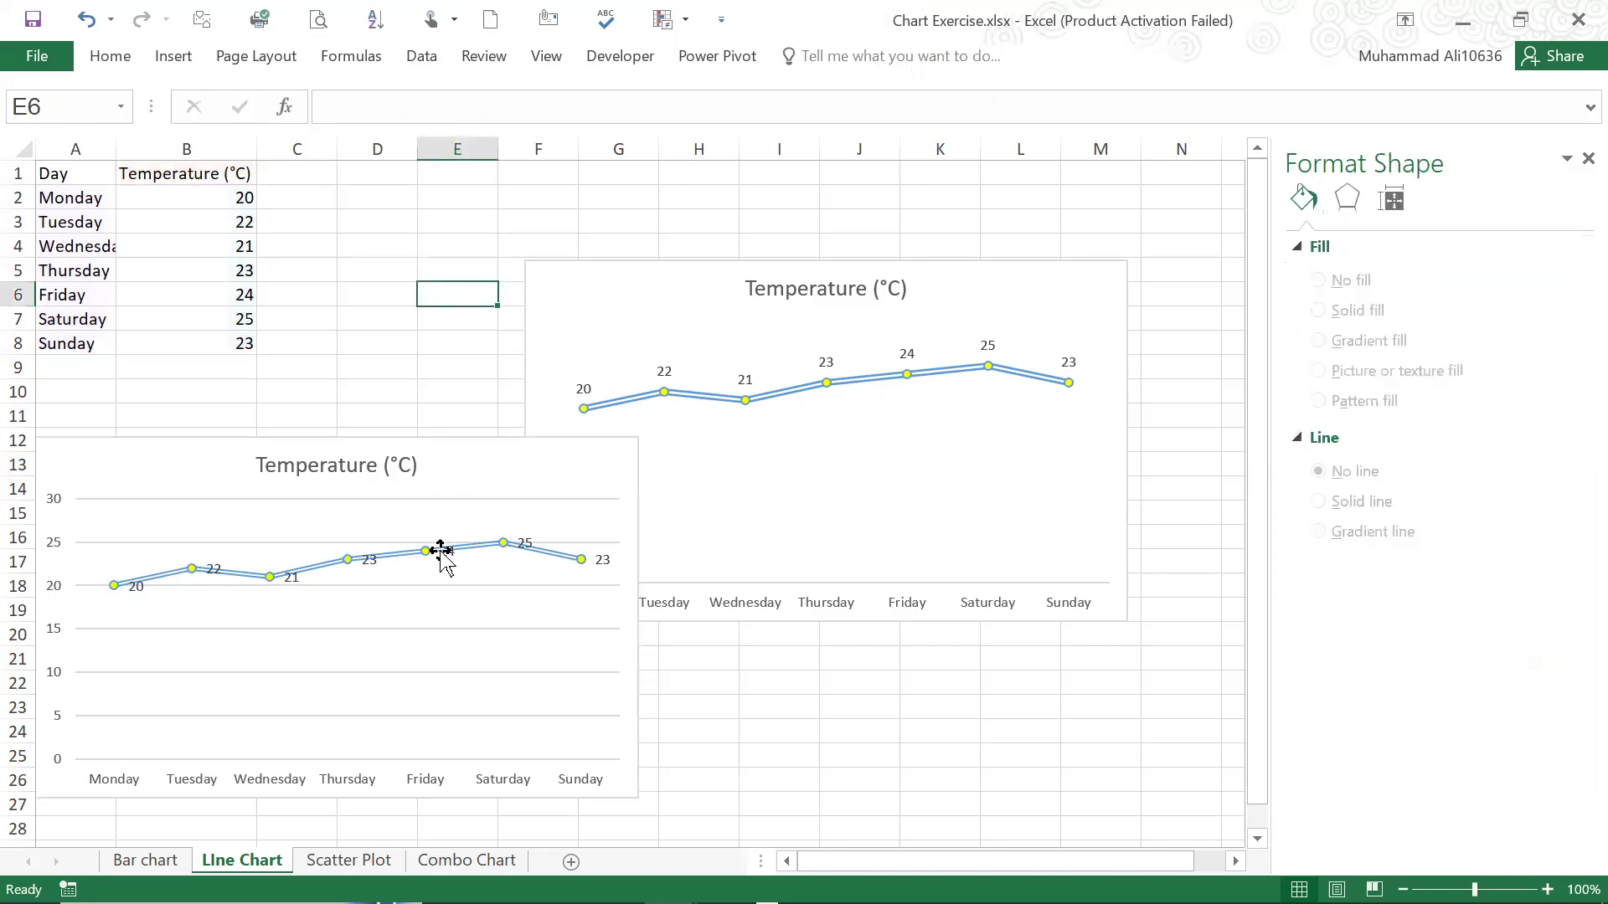
Delete the horizontal gridlines and the vertical axis from the new temperature line chart
{"action": "left_click", "coordinate": [301, 500]}
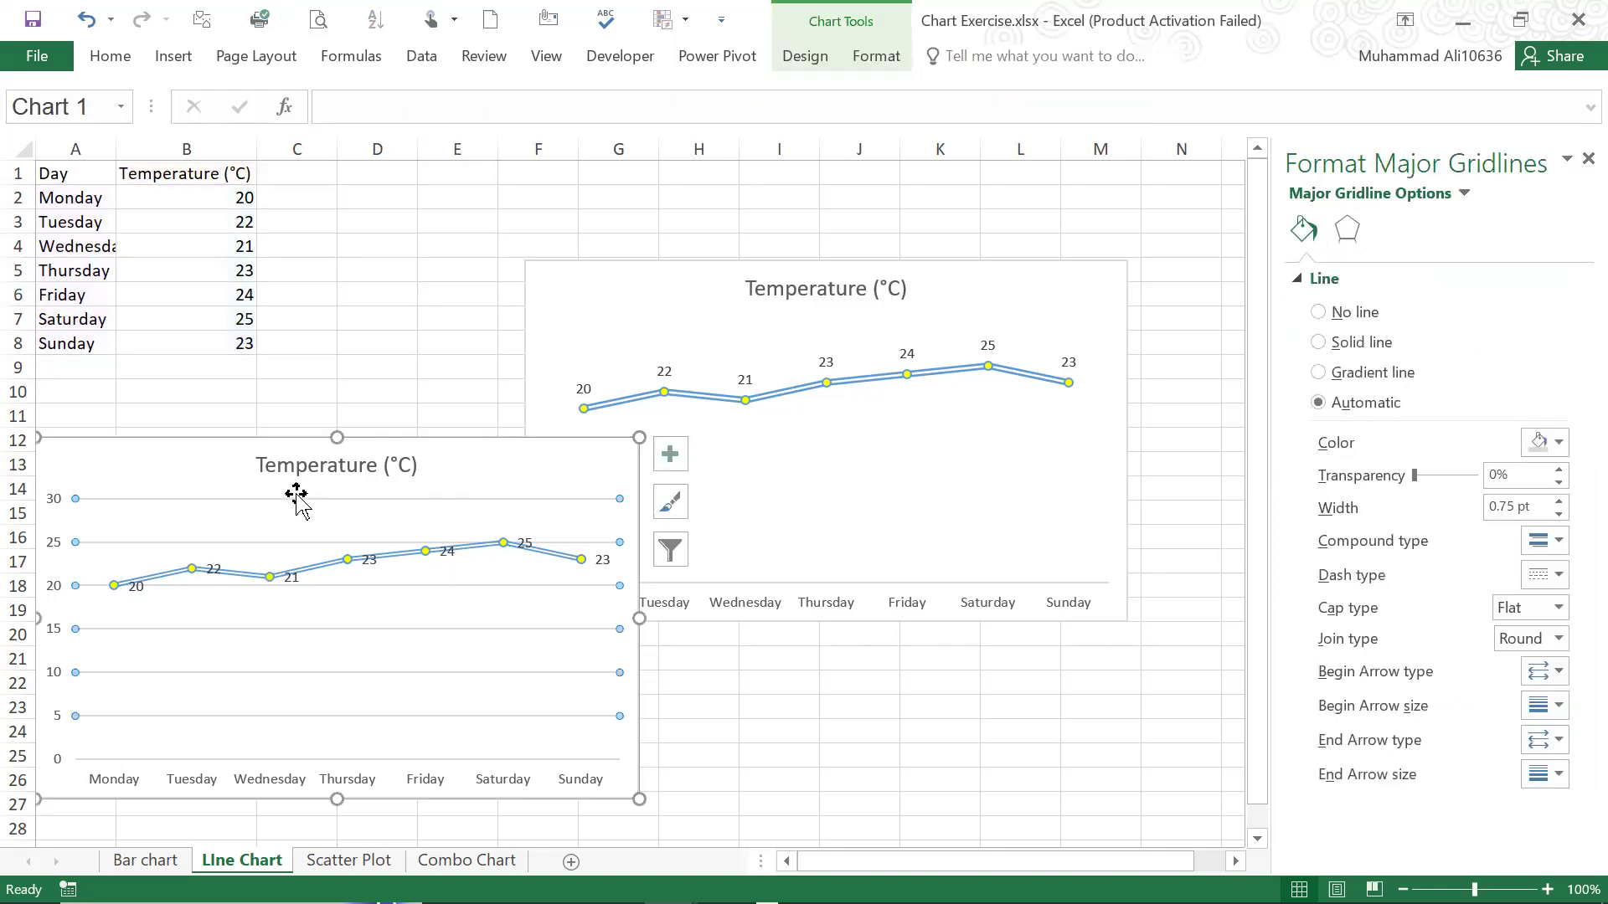
{"action": "right_click", "coordinate": [295, 501]}
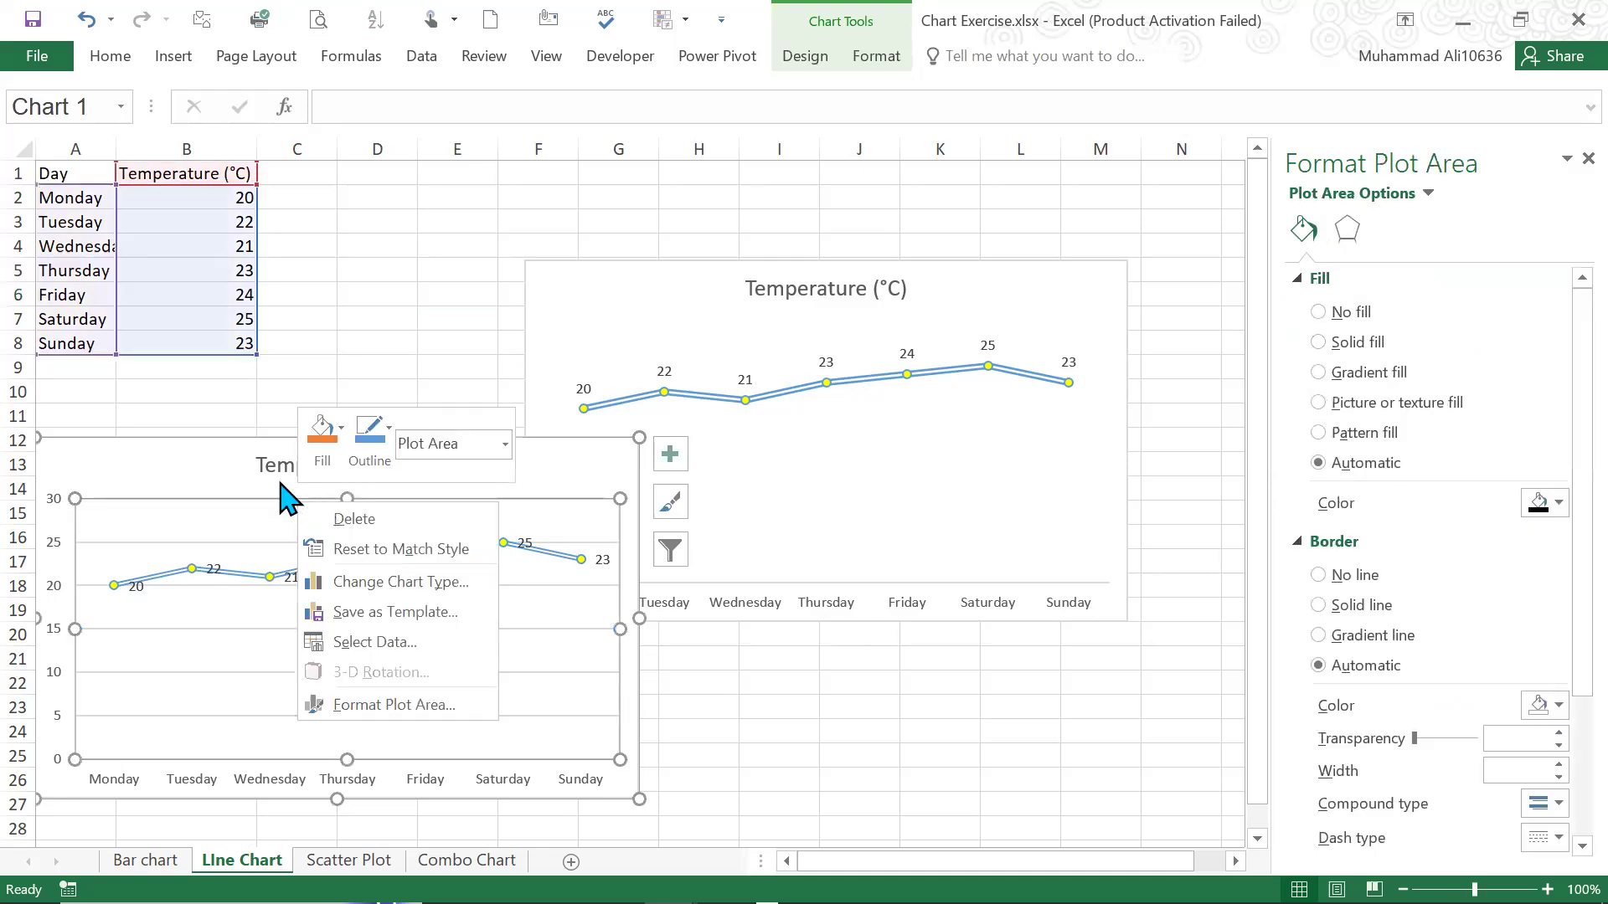
{"action": "key", "text": "Escape"}
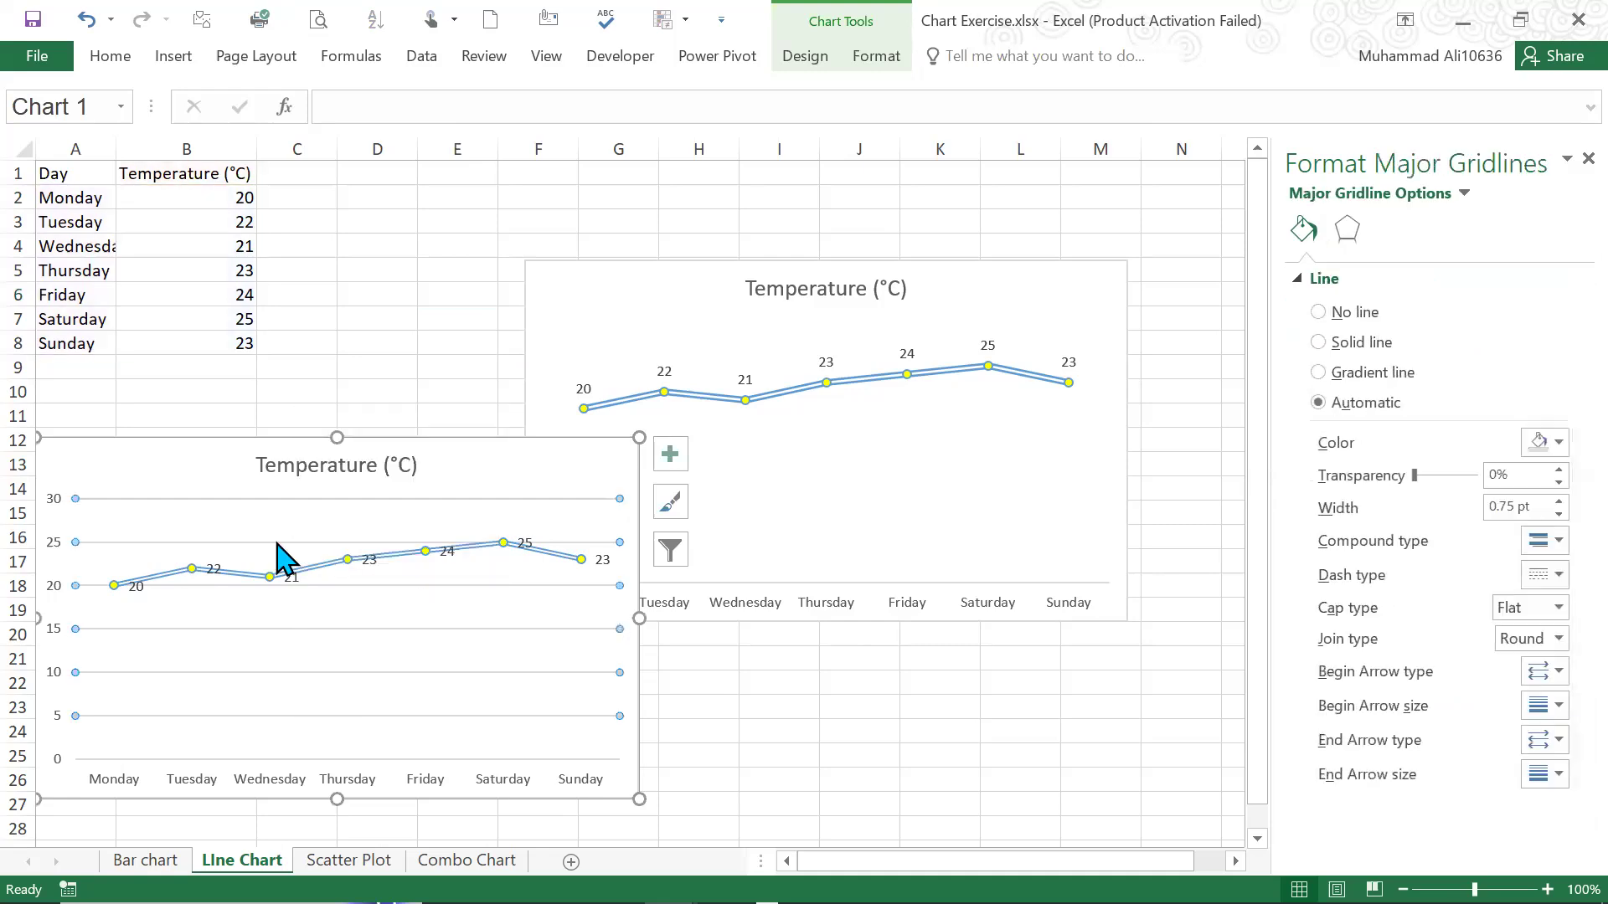
{"action": "left_click", "coordinate": [283, 557]}
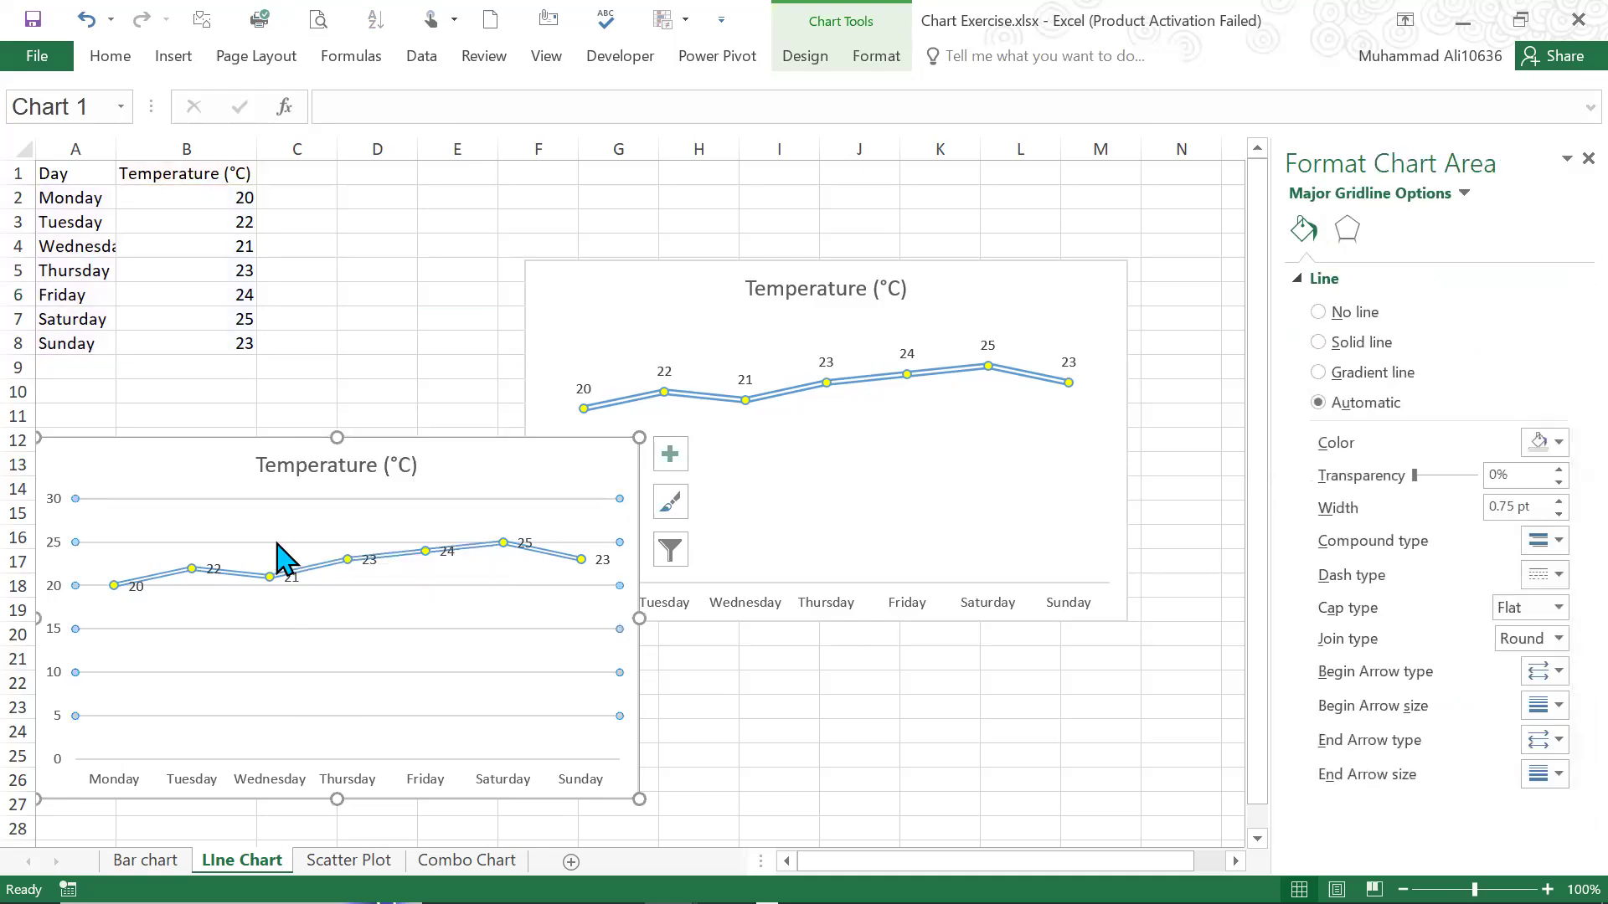
{"action": "left_click", "coordinate": [55, 516]}
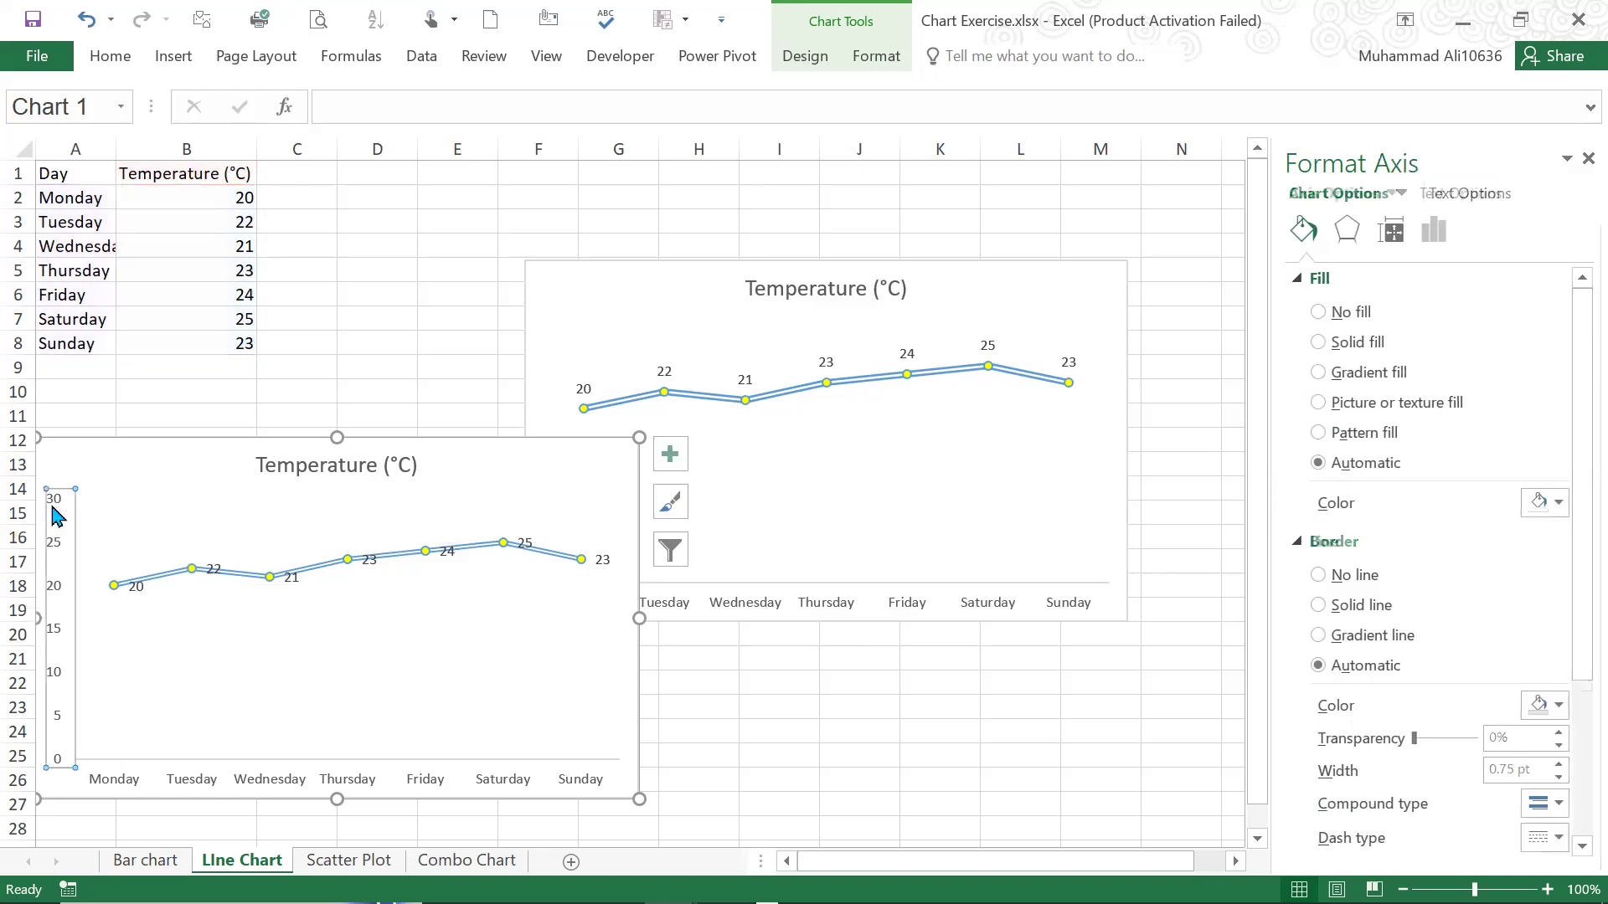
{"action": "right_click", "coordinate": [56, 516]}
{"action": "left_click", "coordinate": [90, 523]}
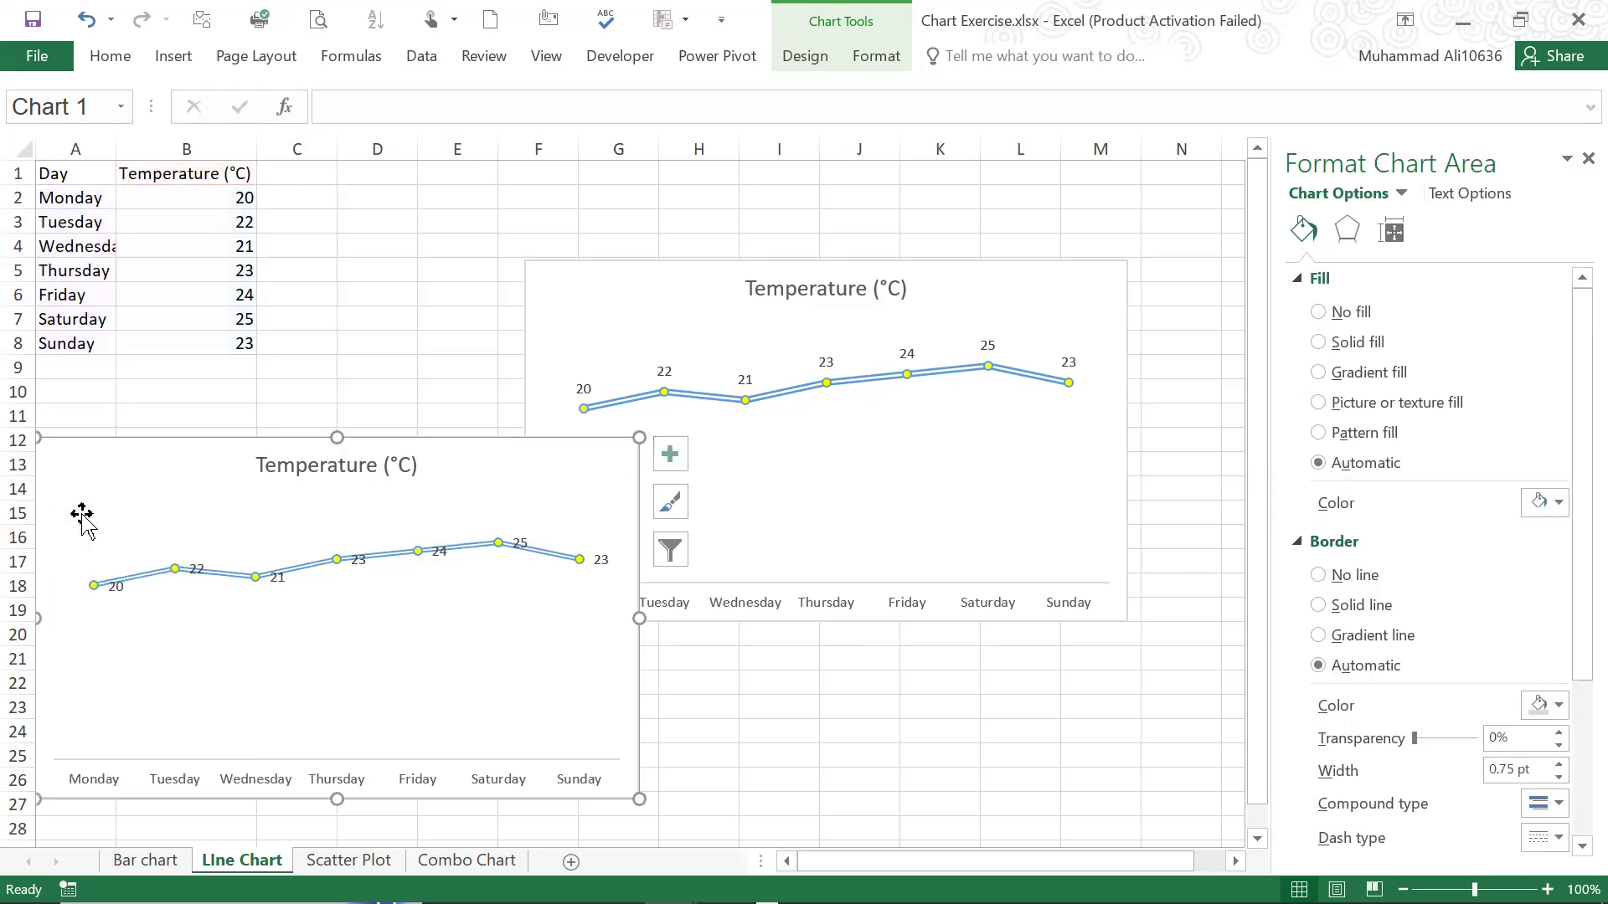
Place the new temperature line's data labels above its markers
{"action": "left_click", "coordinate": [537, 563]}
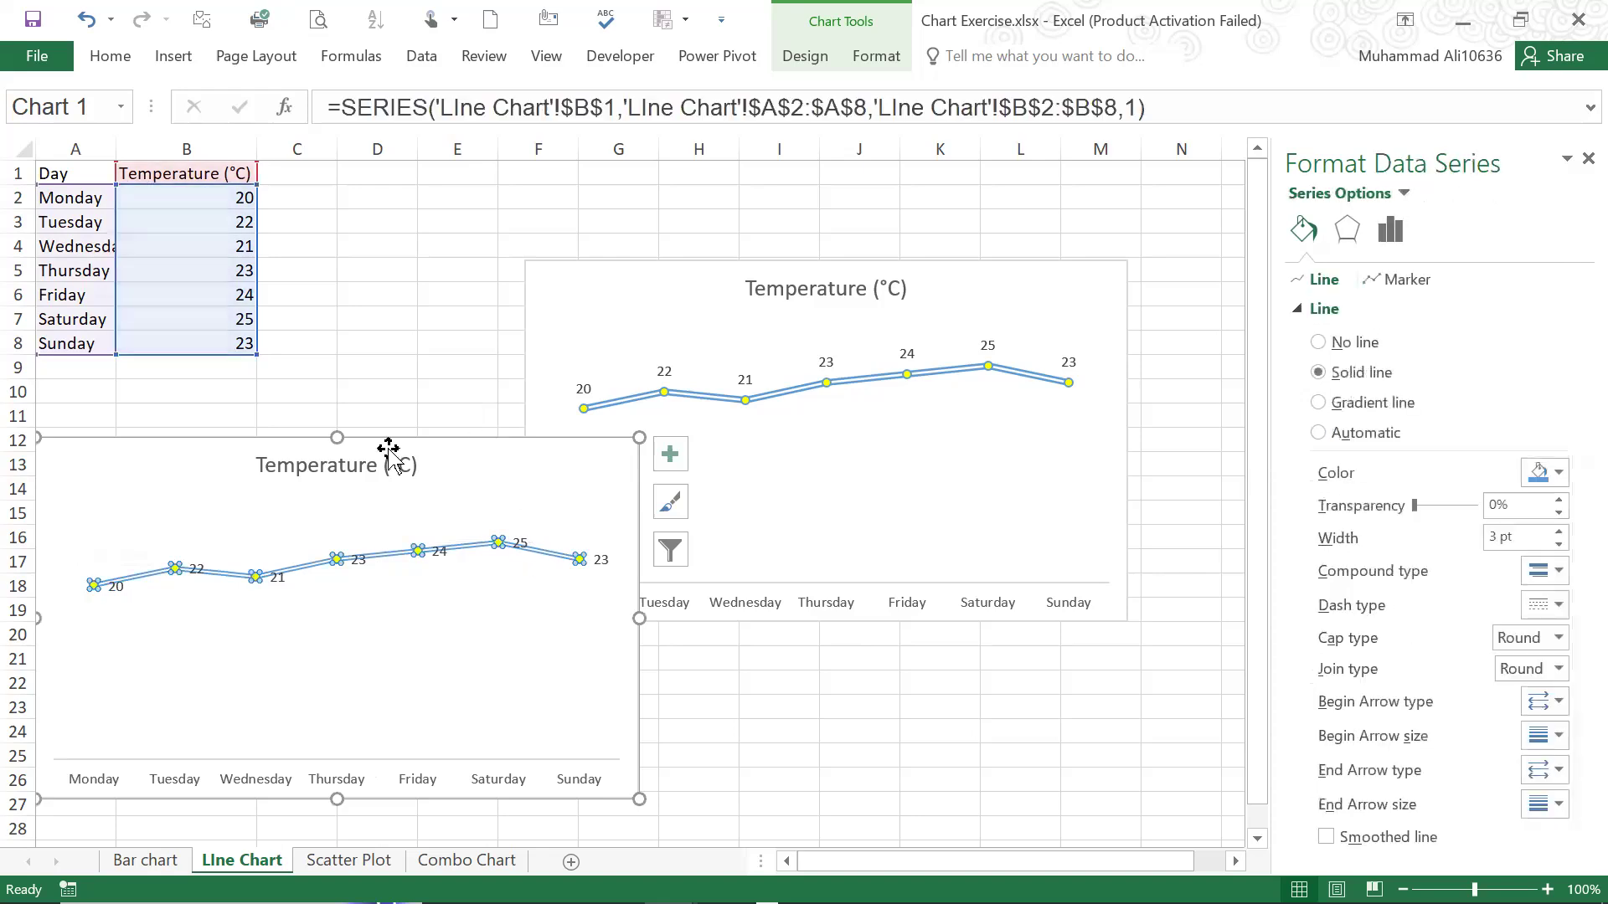
{"action": "left_click", "coordinate": [804, 56]}
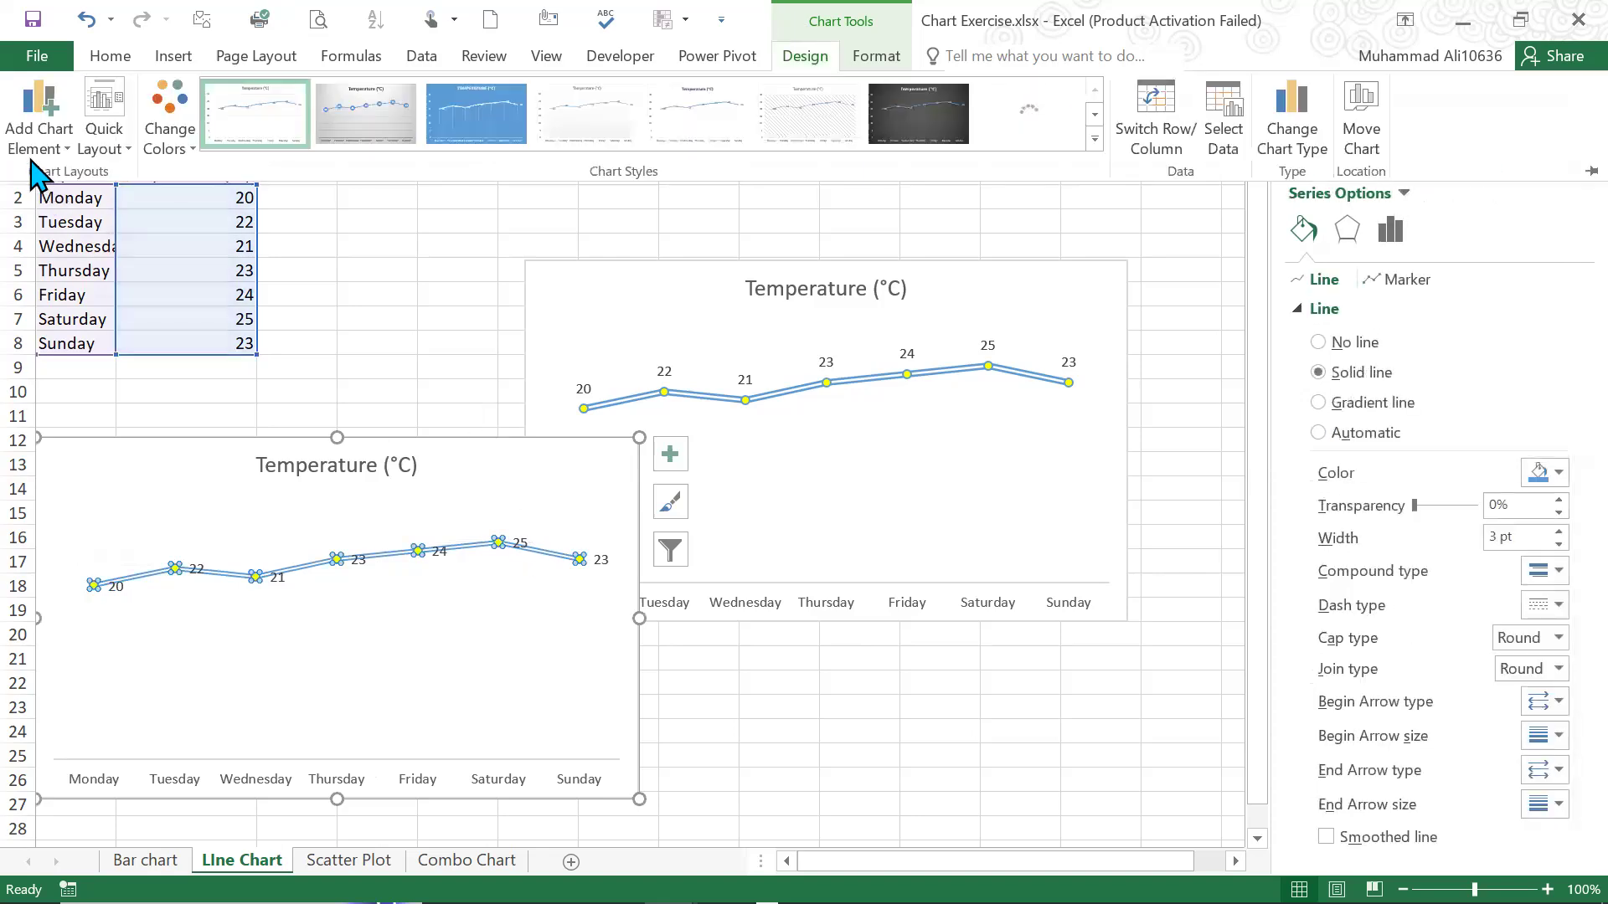
{"action": "left_click", "coordinate": [34, 146]}
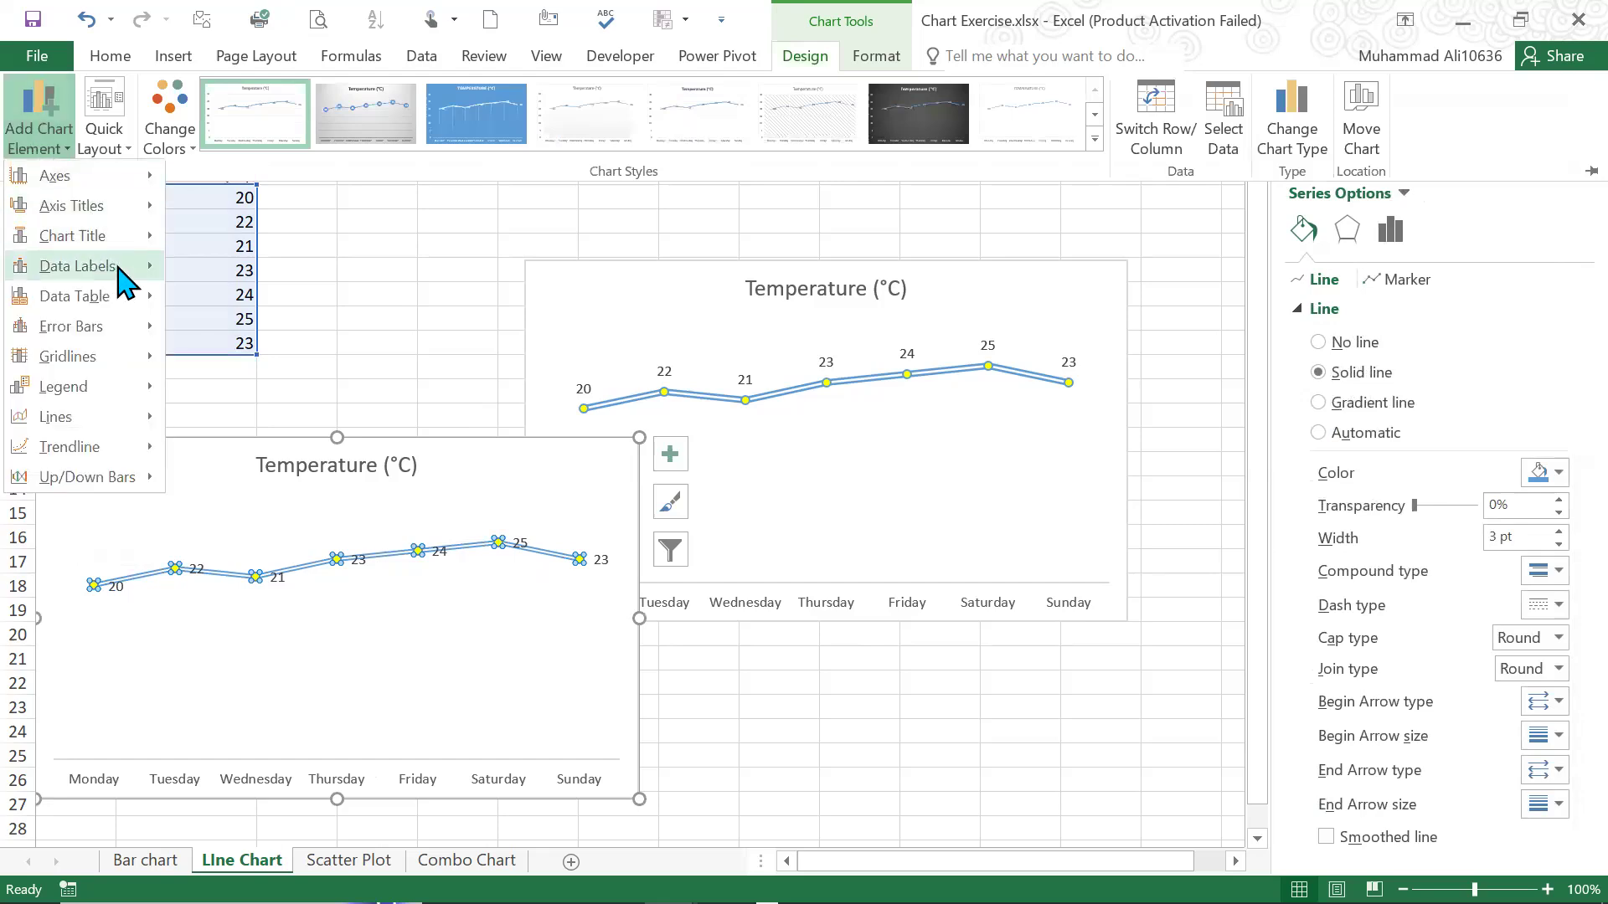
{"action": "mouse_move", "coordinate": [117, 268]}
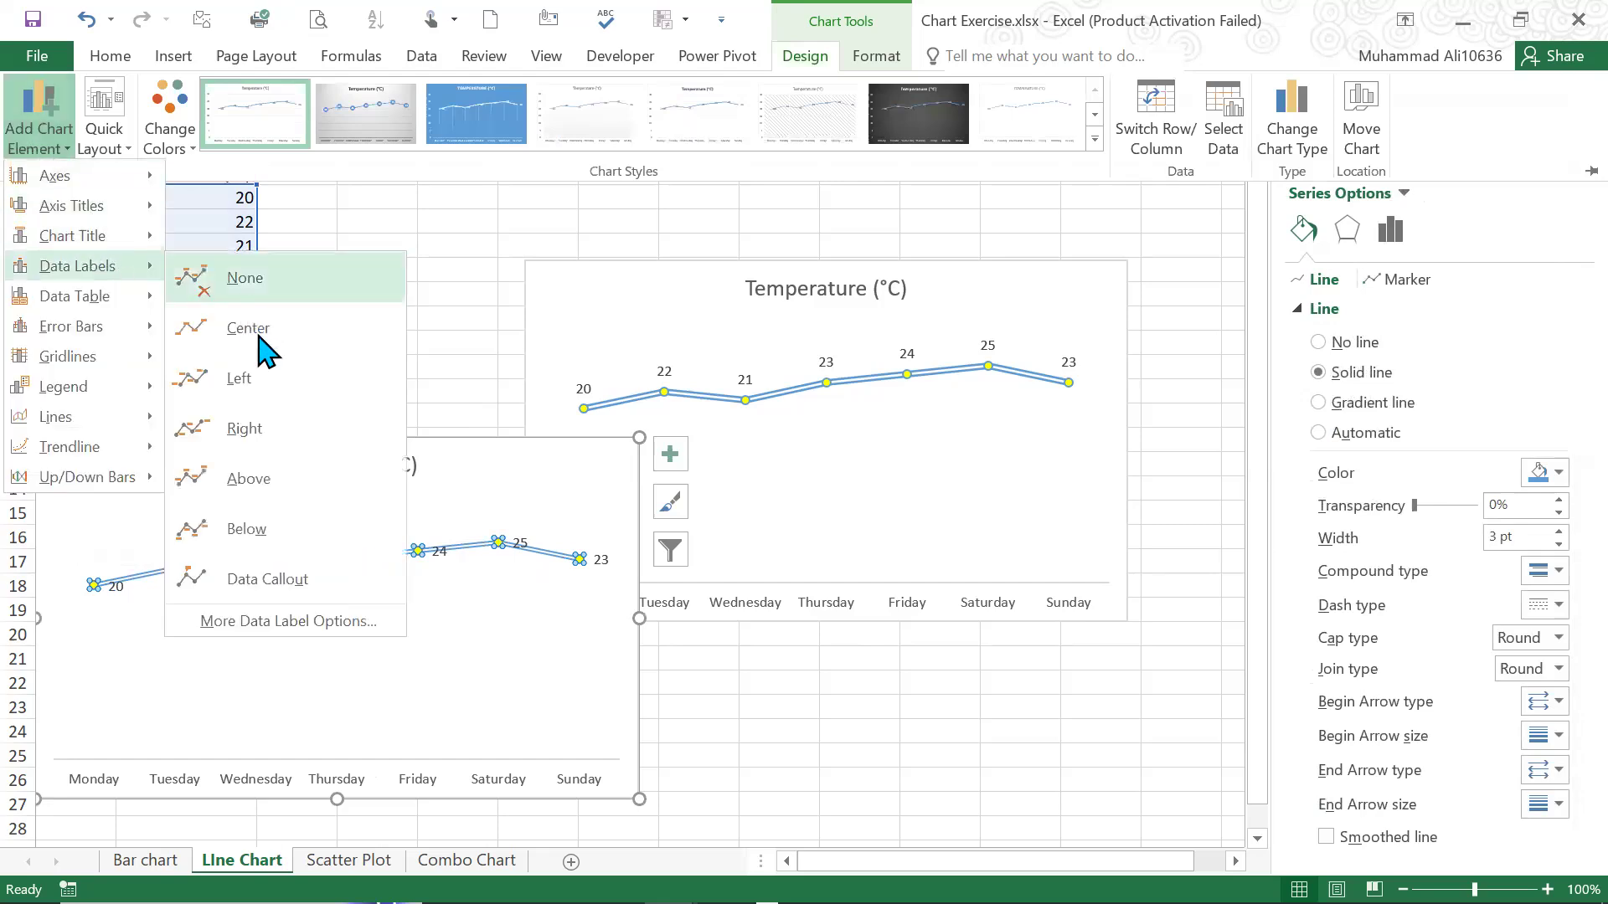
{"action": "left_click", "coordinate": [263, 483]}
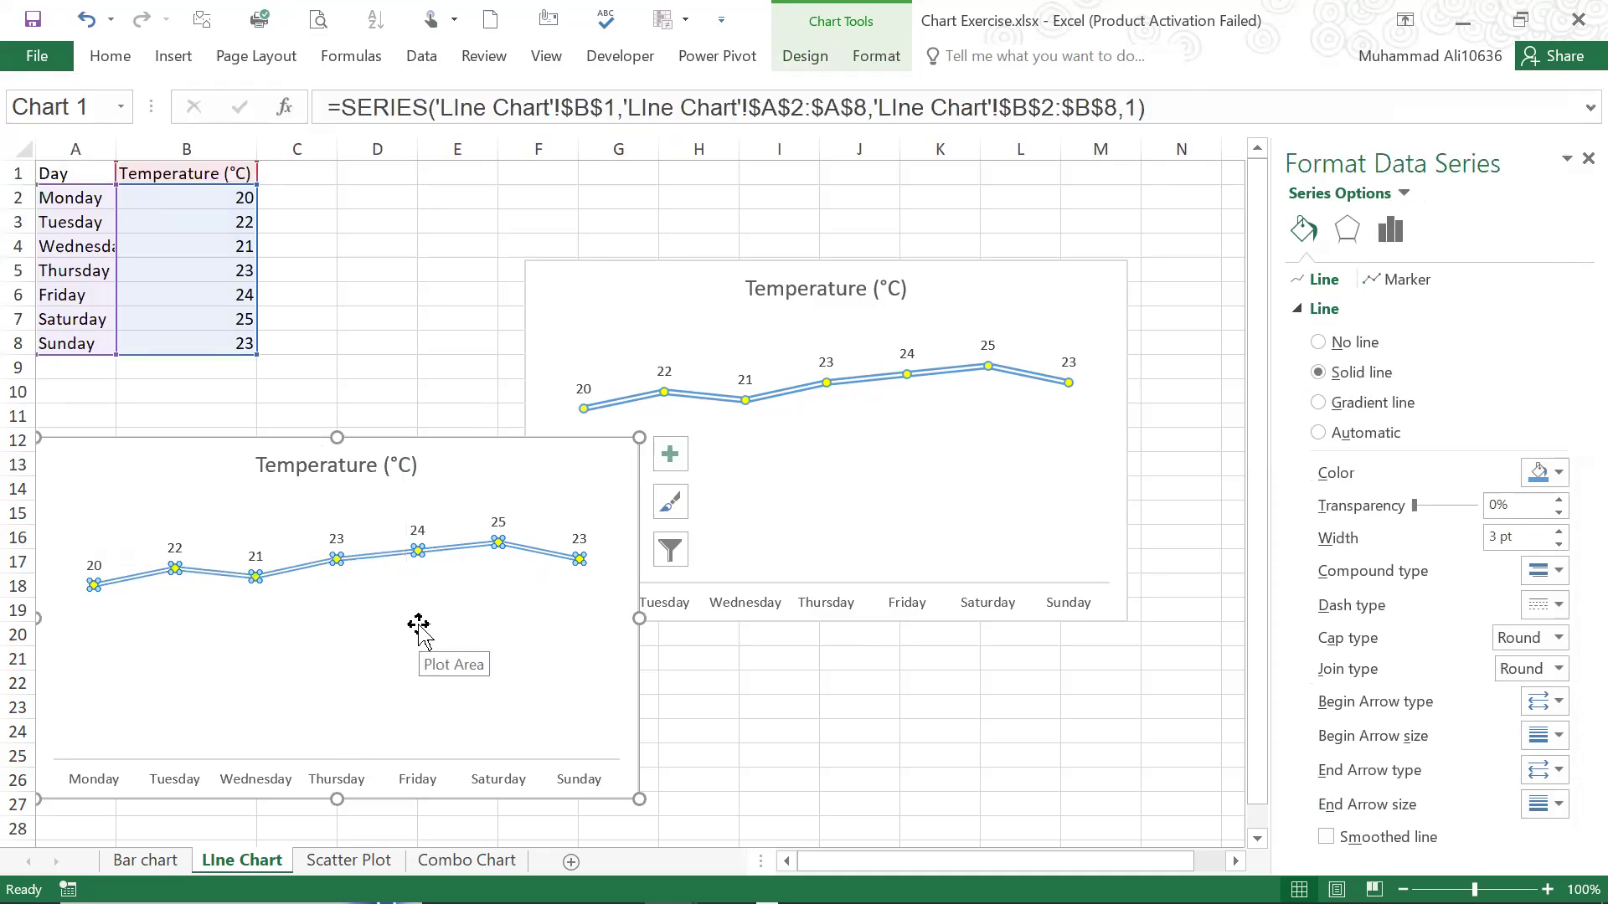
{"action": "left_click", "coordinate": [787, 700]}
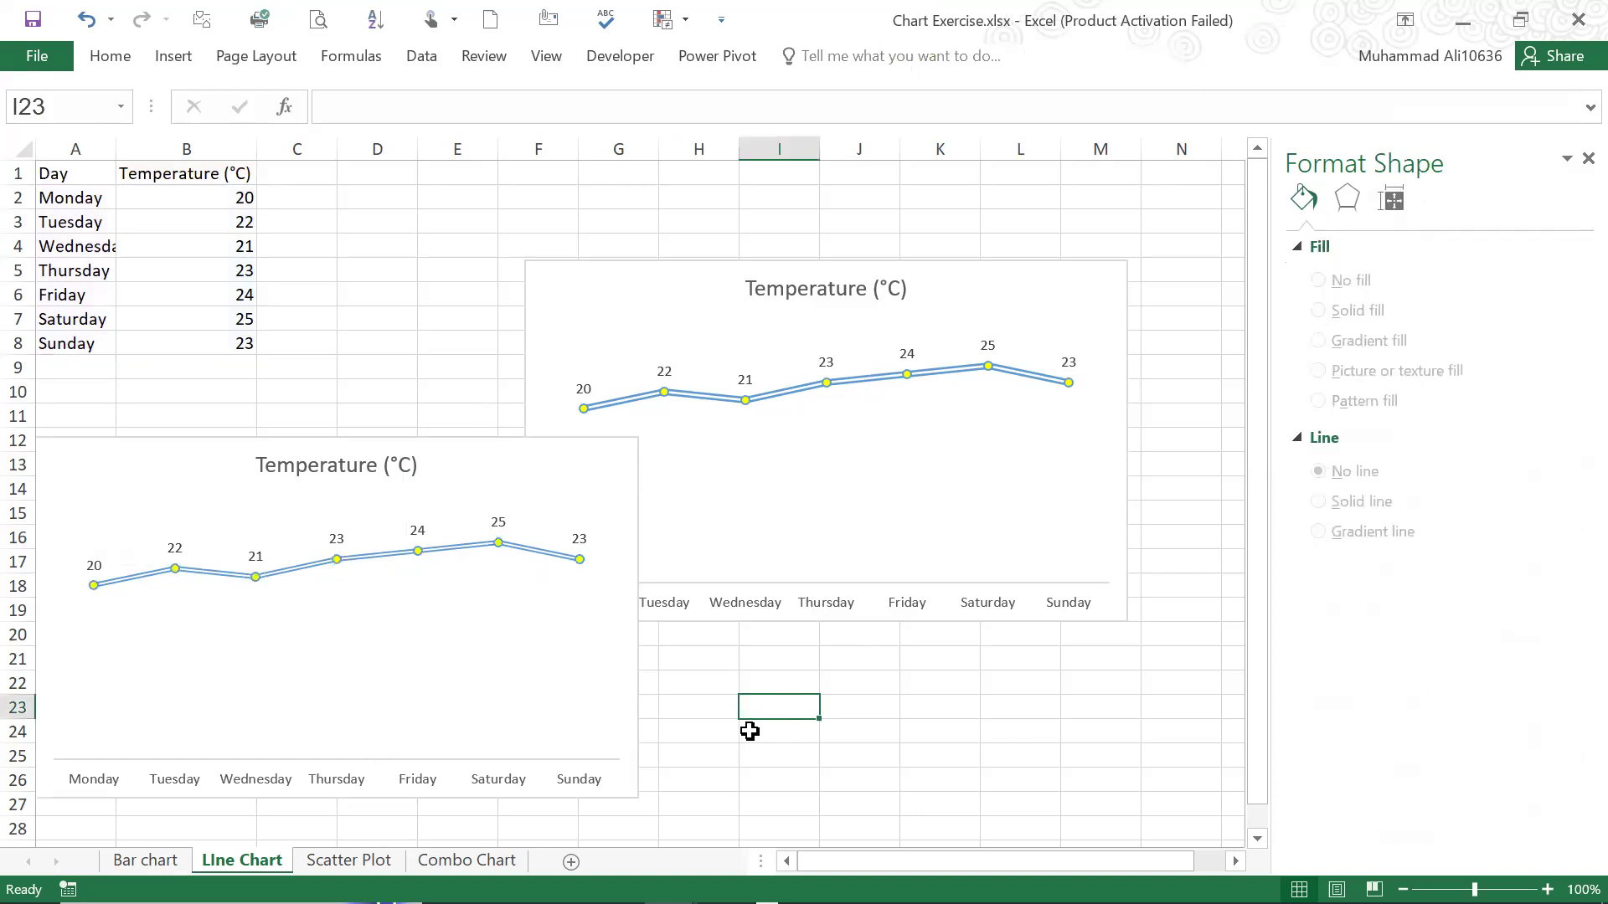
Insert a basic 2-D line chart of Product A by month from A1:B13 on the Bar chart sheet
{"action": "left_click", "coordinate": [145, 861]}
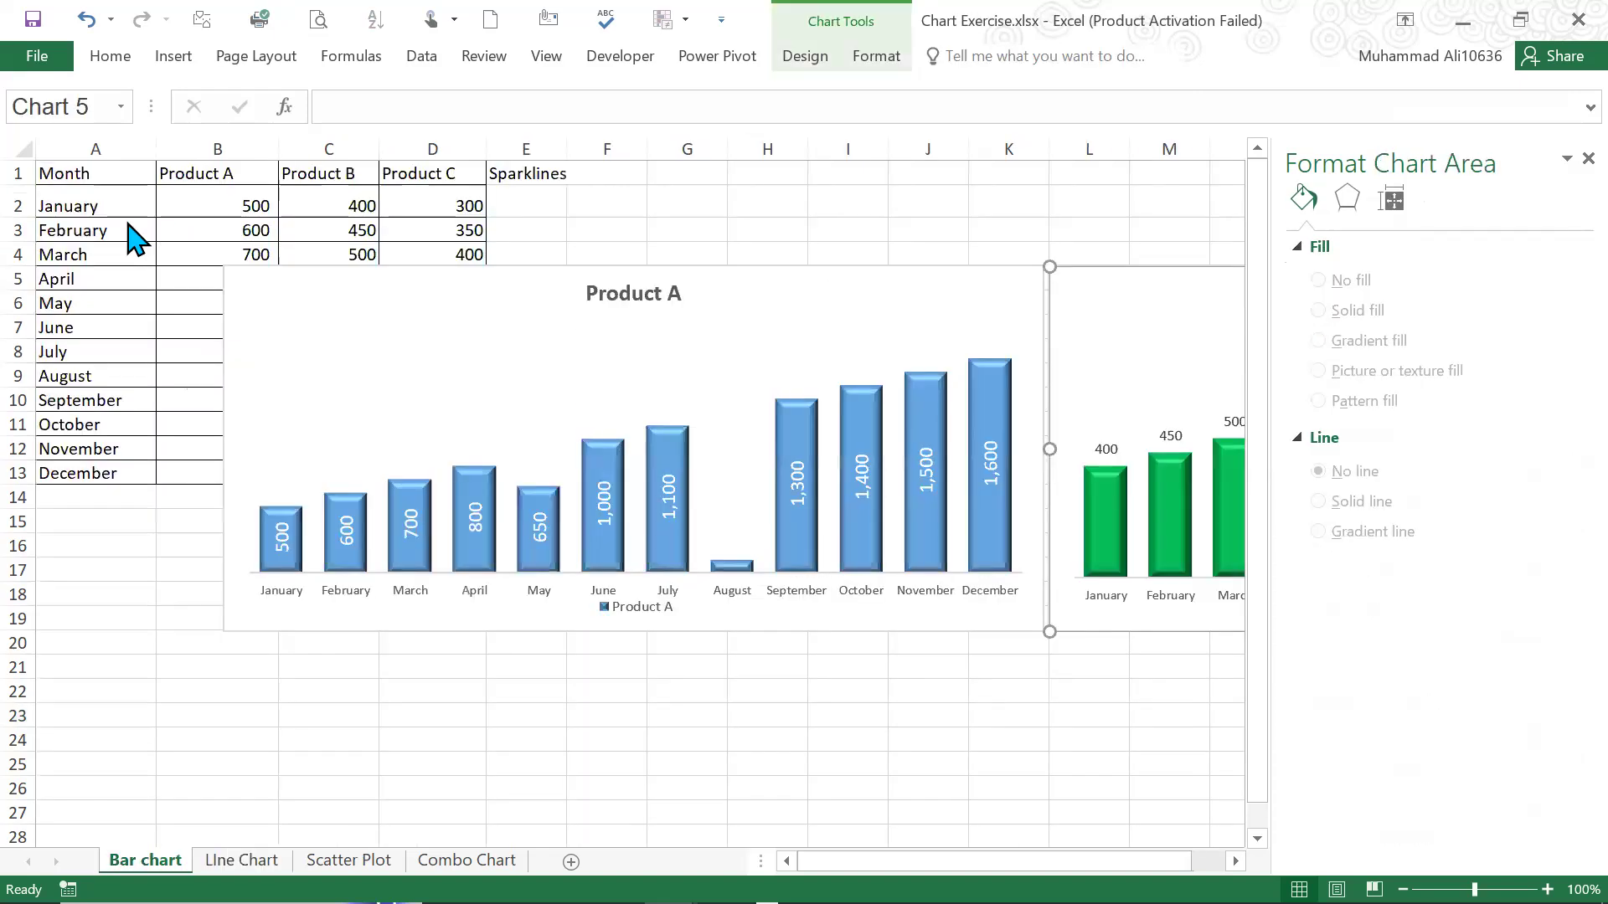
{"action": "left_click", "coordinate": [97, 201]}
{"action": "left_click", "coordinate": [69, 173]}
{"action": "left_click_drag", "start_coordinate": [70, 172], "coordinate": [194, 471]}
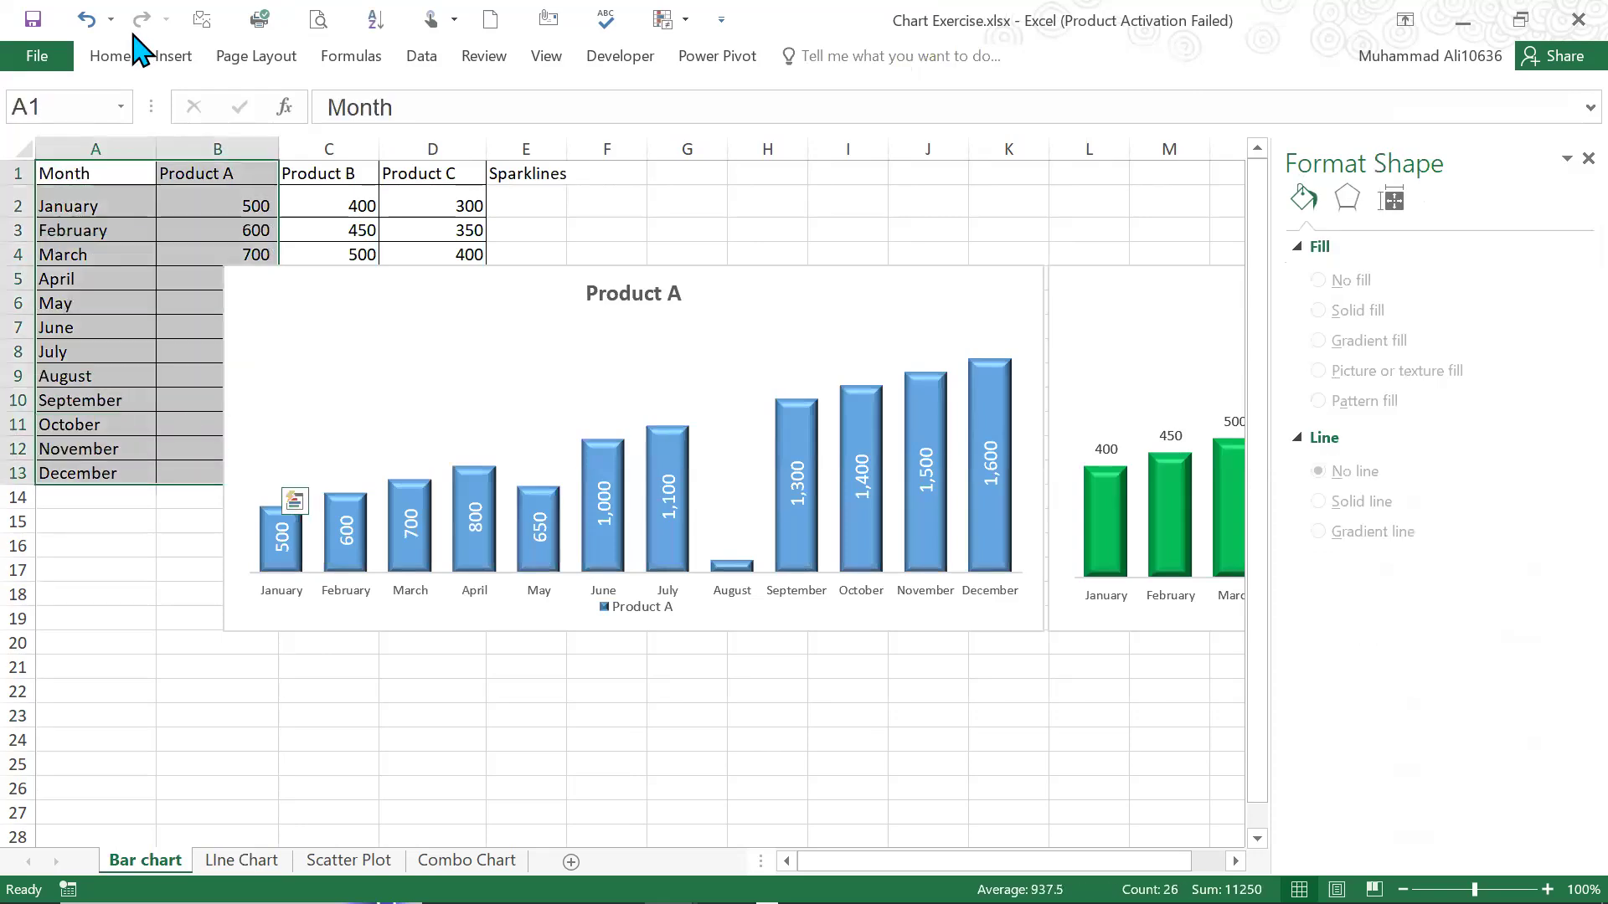
{"action": "left_click", "coordinate": [174, 56]}
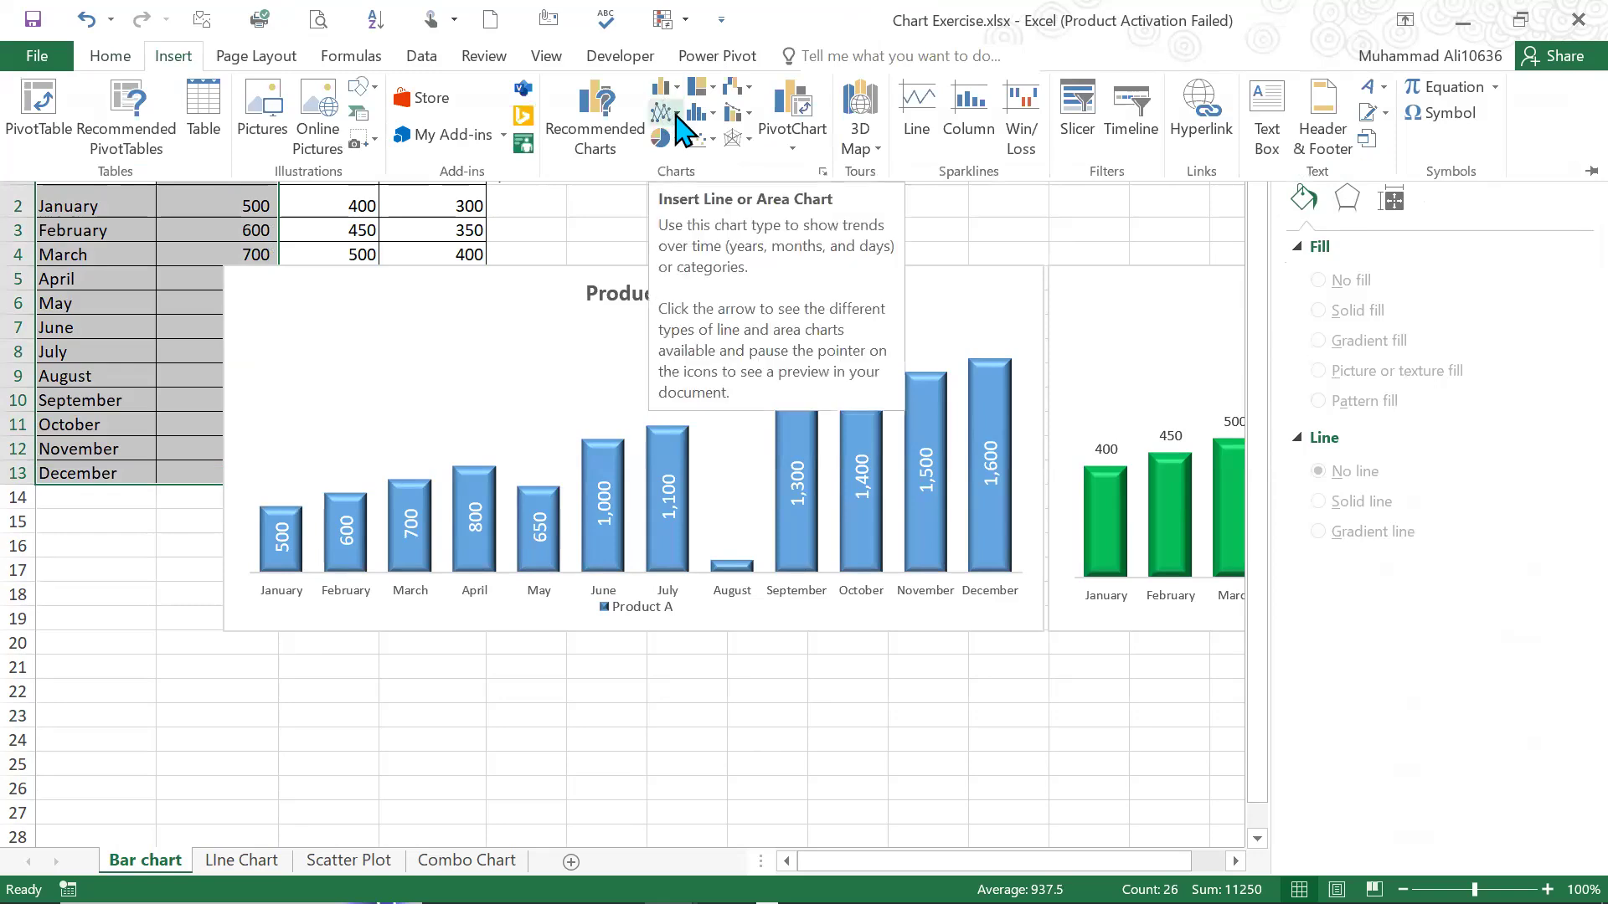
{"action": "left_click", "coordinate": [677, 115]}
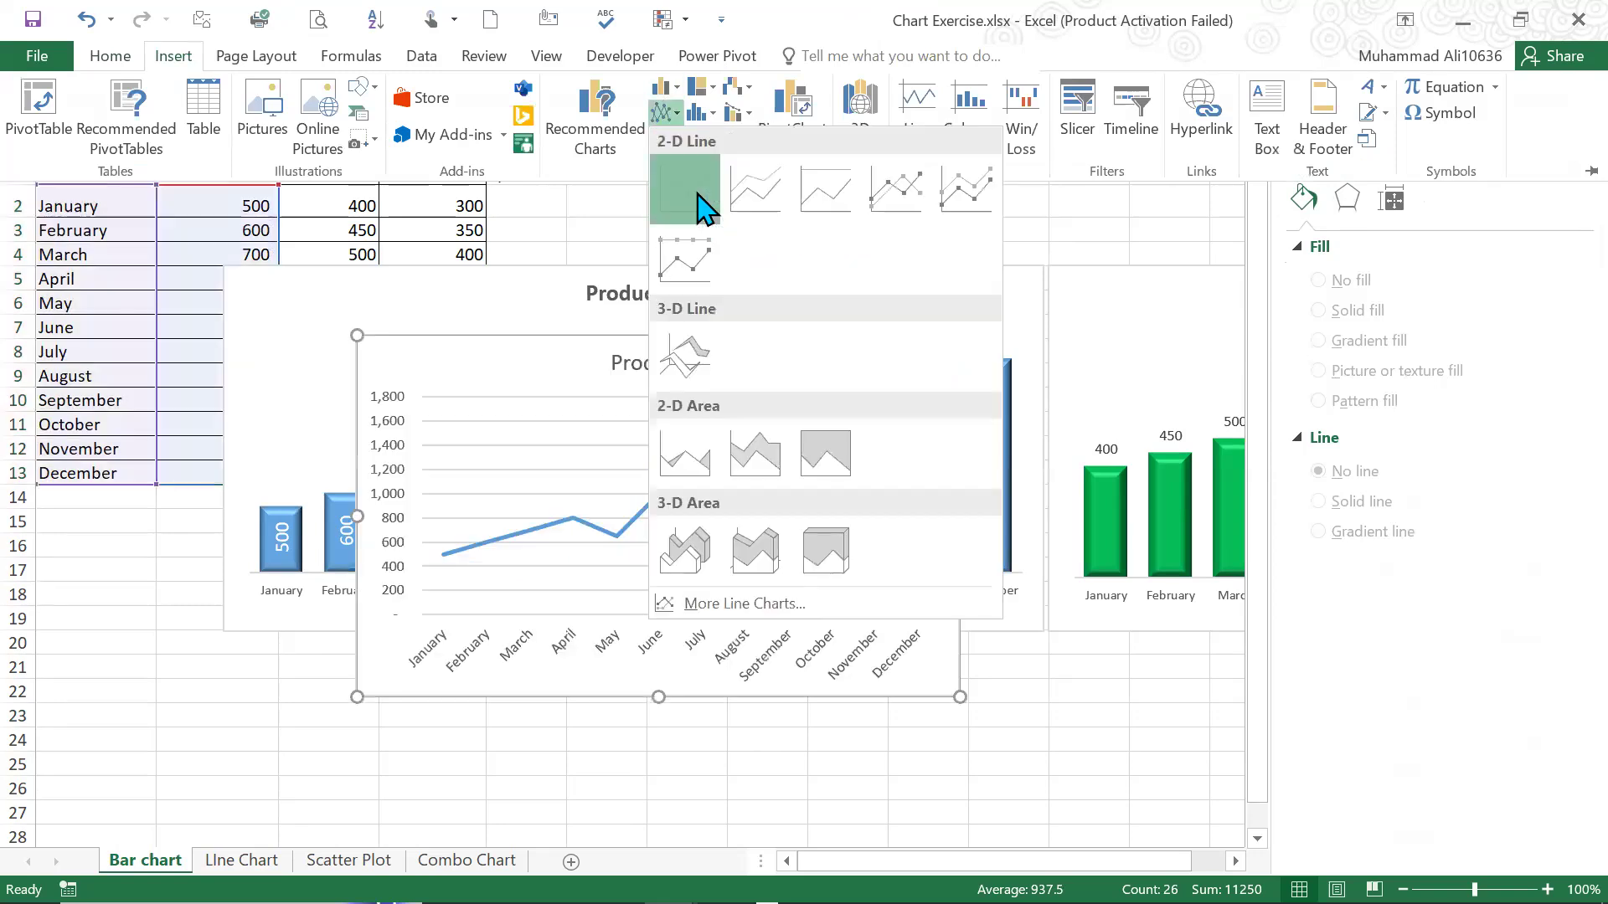
{"action": "left_click", "coordinate": [611, 511]}
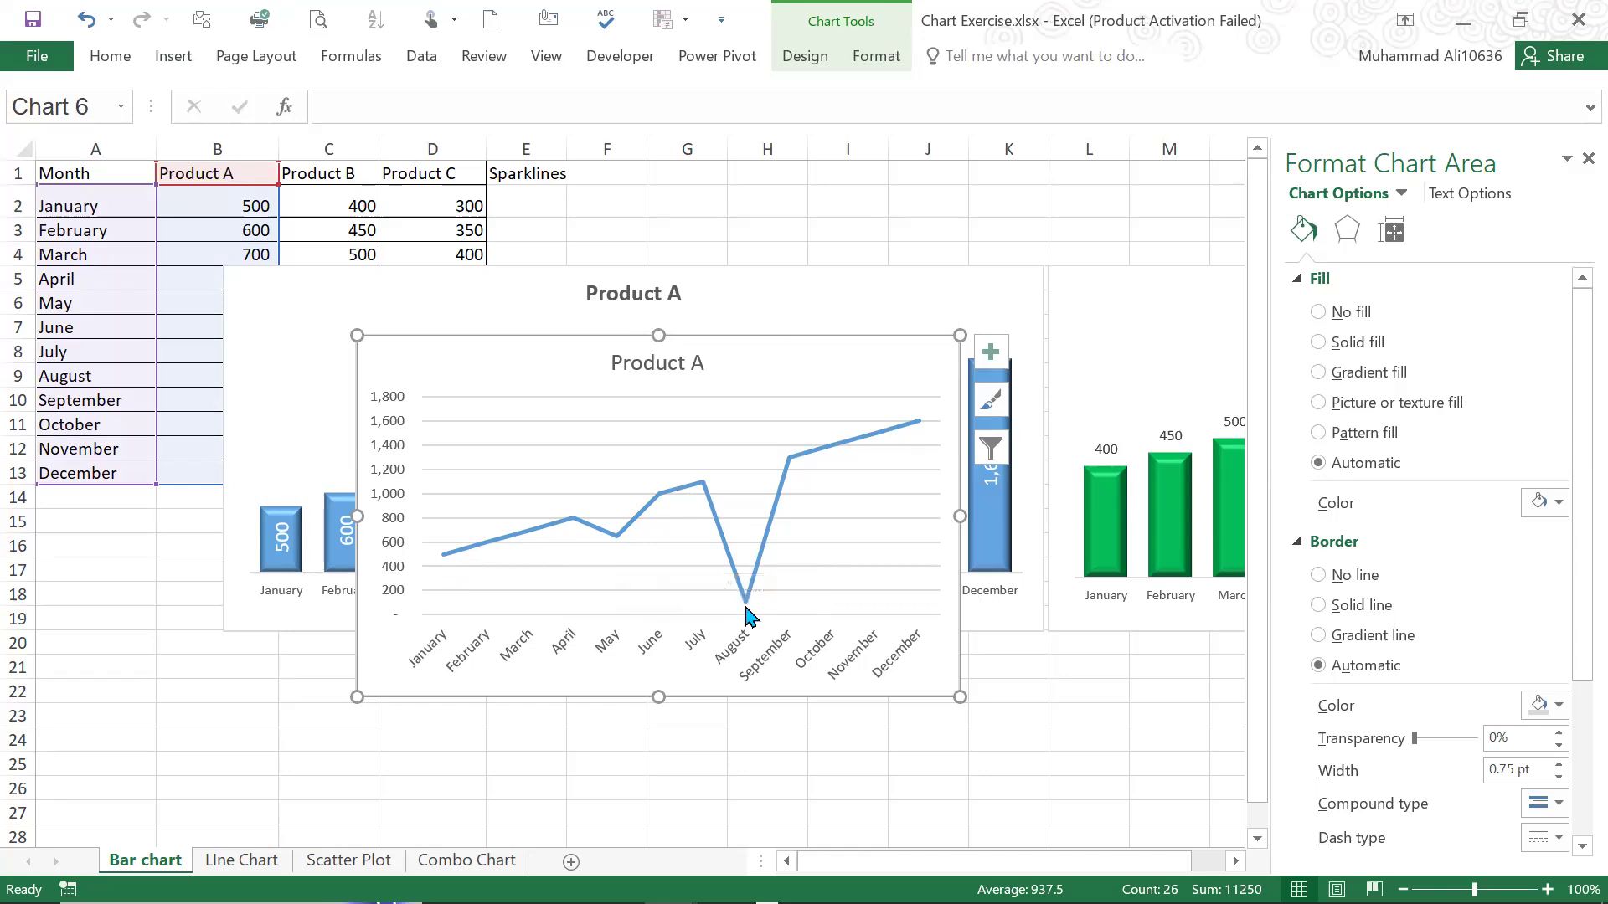
{"action": "mouse_move", "coordinate": [748, 616]}
On the Scatter Plot sheet, insert a markers-only scatter chart of advertising spend against sales revenue from A1:B7
{"action": "left_click", "coordinate": [339, 866]}
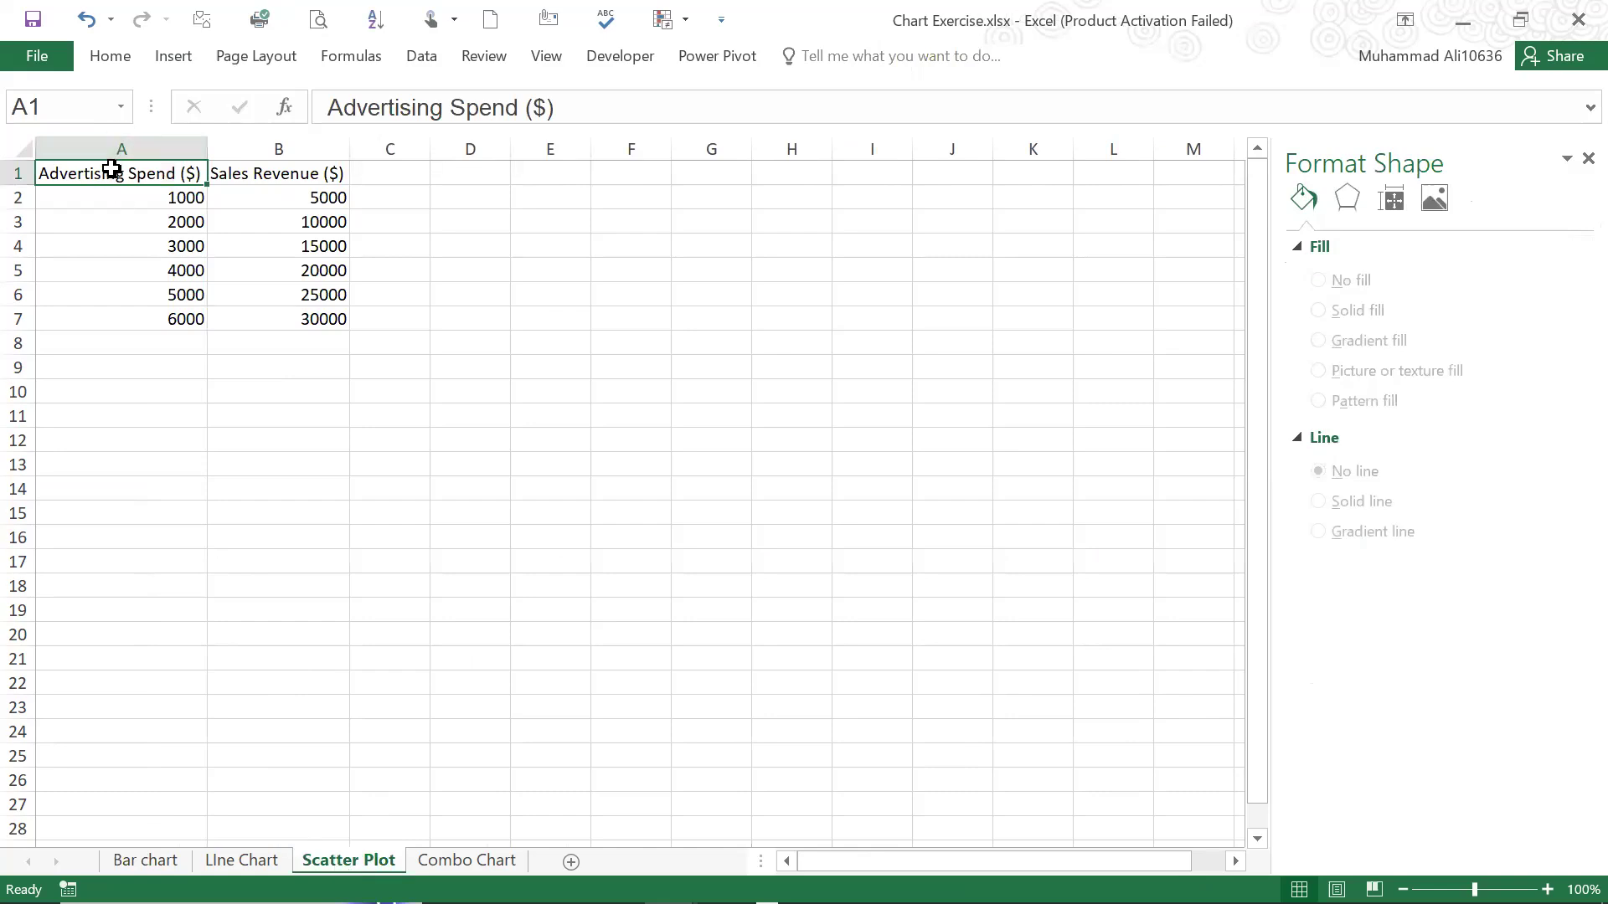
{"action": "left_click_drag", "start_coordinate": [129, 188], "coordinate": [310, 319]}
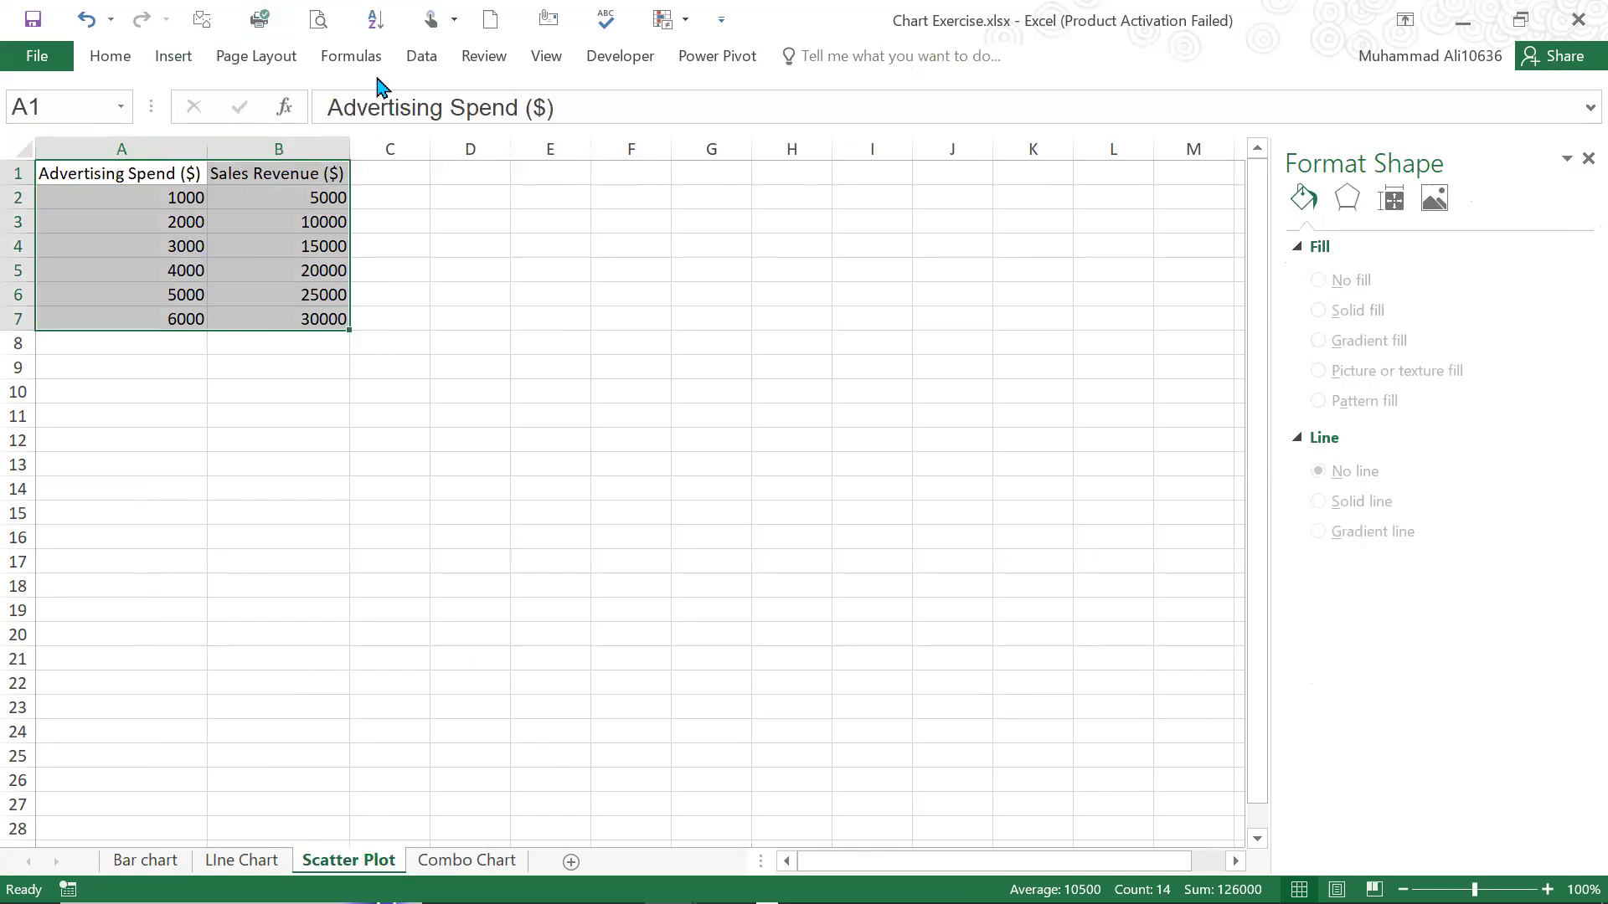
{"action": "double_click", "coordinate": [171, 58]}
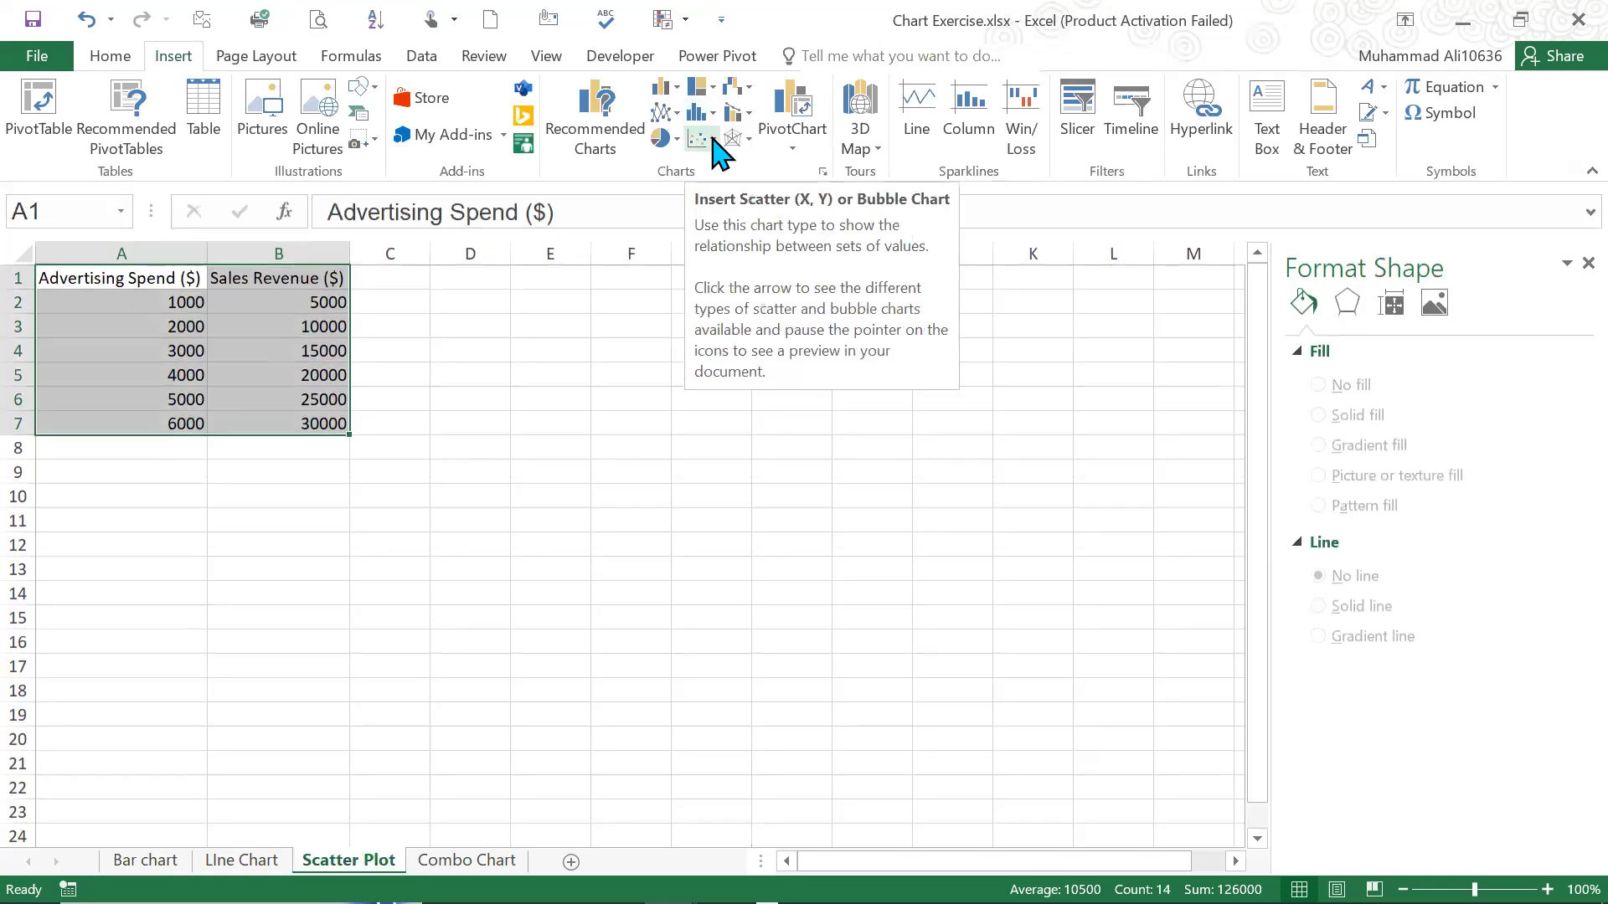
{"action": "left_click", "coordinate": [714, 141]}
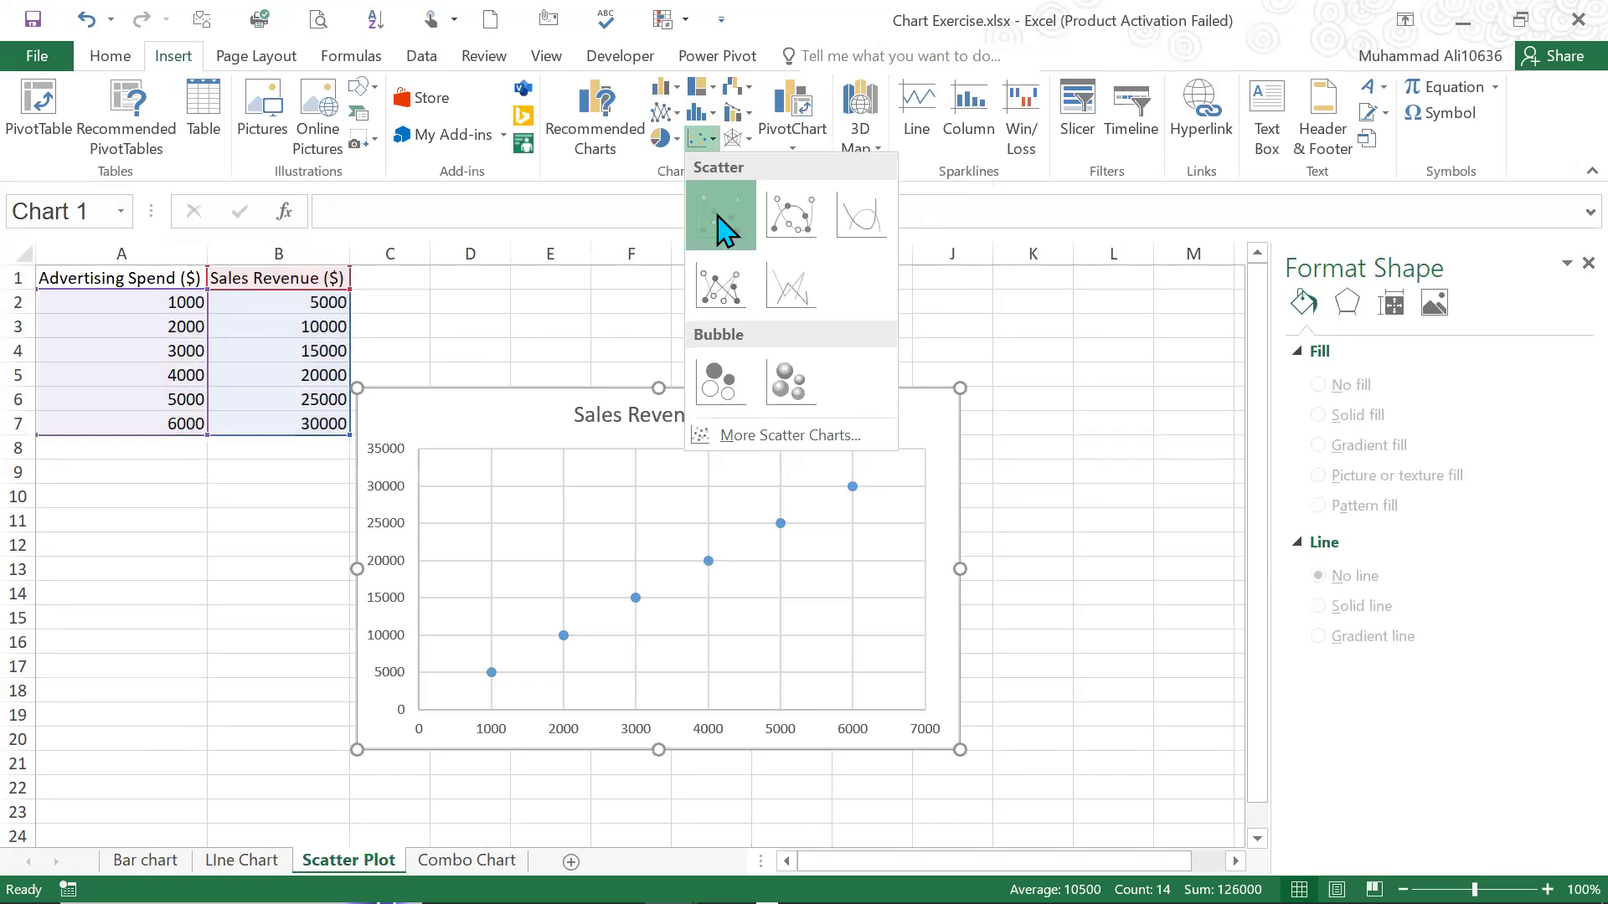
{"action": "left_click", "coordinate": [717, 225]}
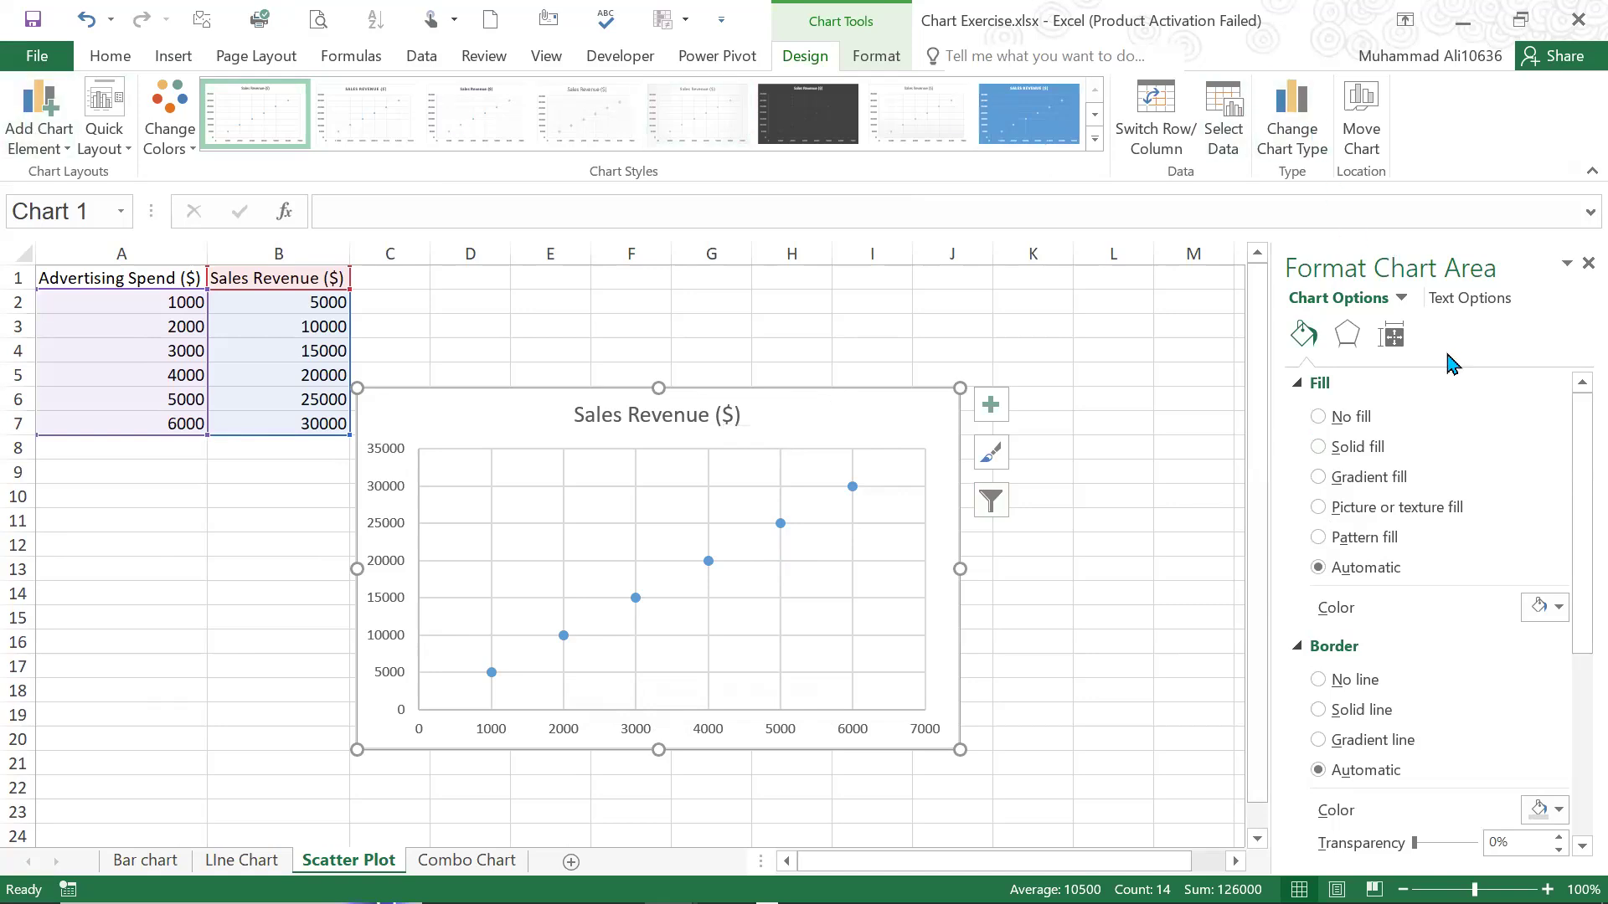
Give the scatter chart's border a solid line with the Bevel join type
{"action": "left_click", "coordinate": [1348, 335]}
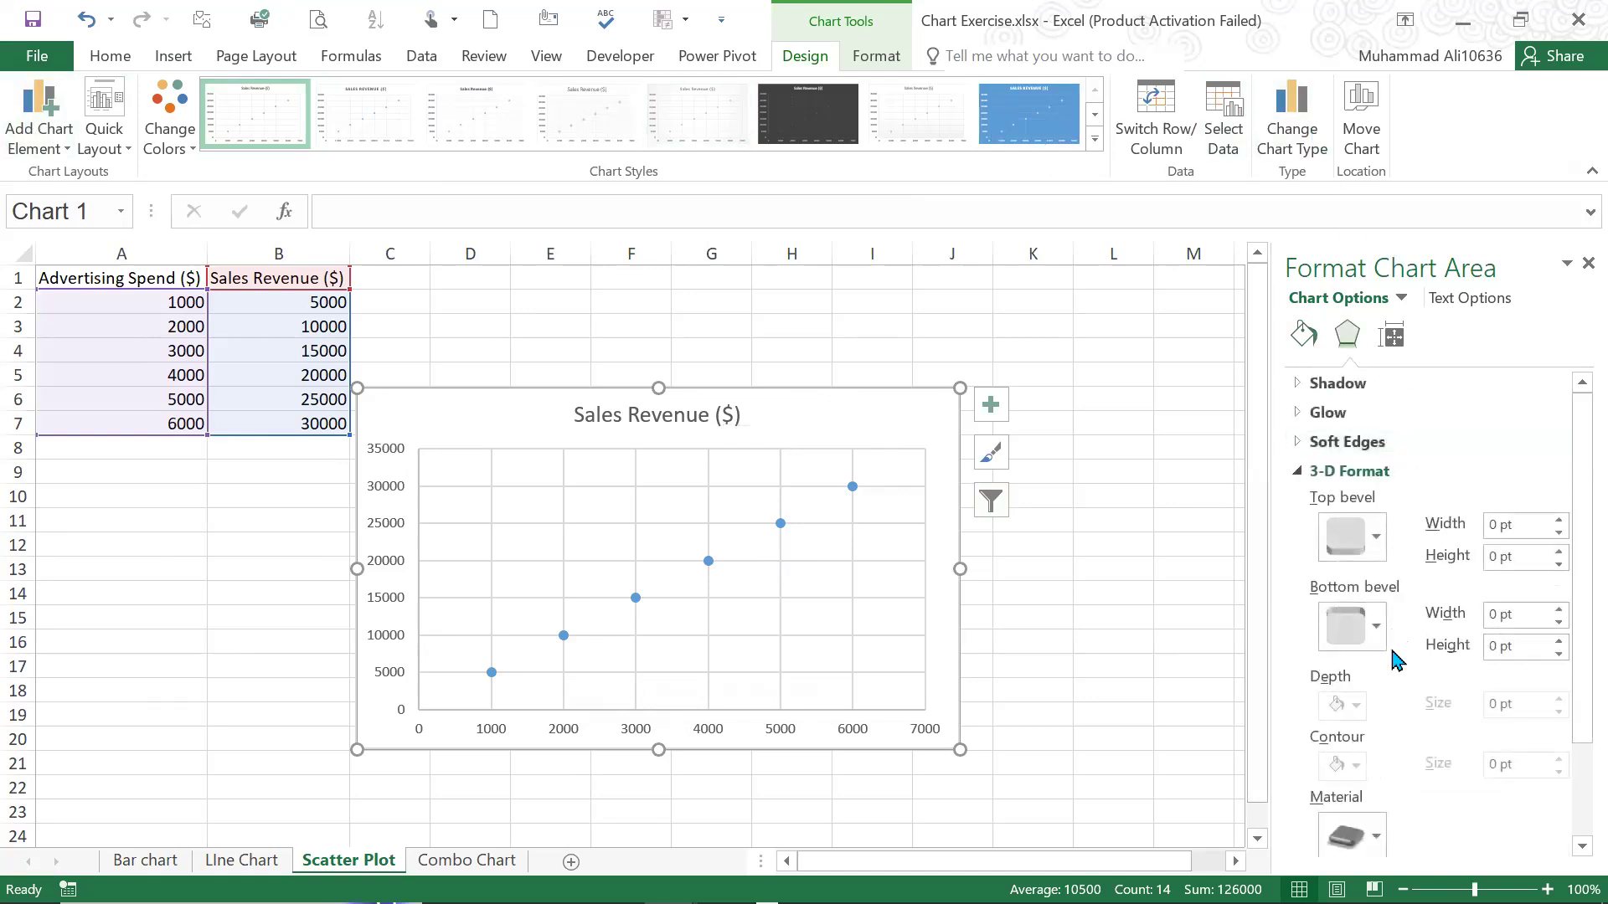
{"action": "scroll", "coordinate": [1395, 666], "scroll_direction": "down", "scroll_amount": 3}
{"action": "left_click", "coordinate": [1304, 335]}
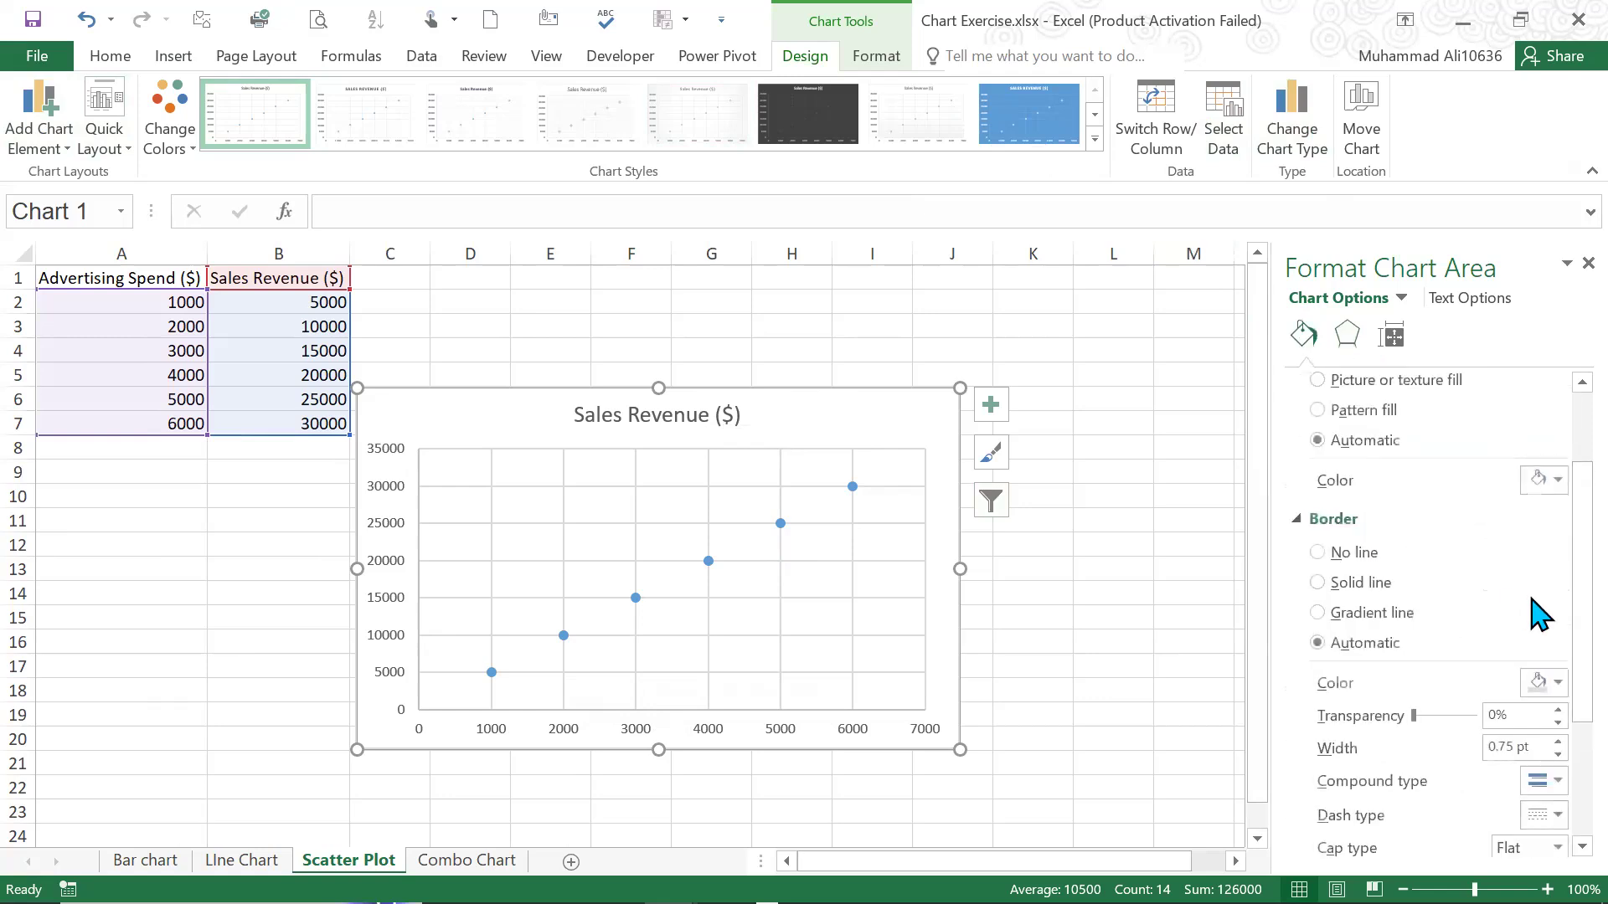
{"action": "scroll", "coordinate": [1525, 637], "scroll_direction": "down", "scroll_amount": 3}
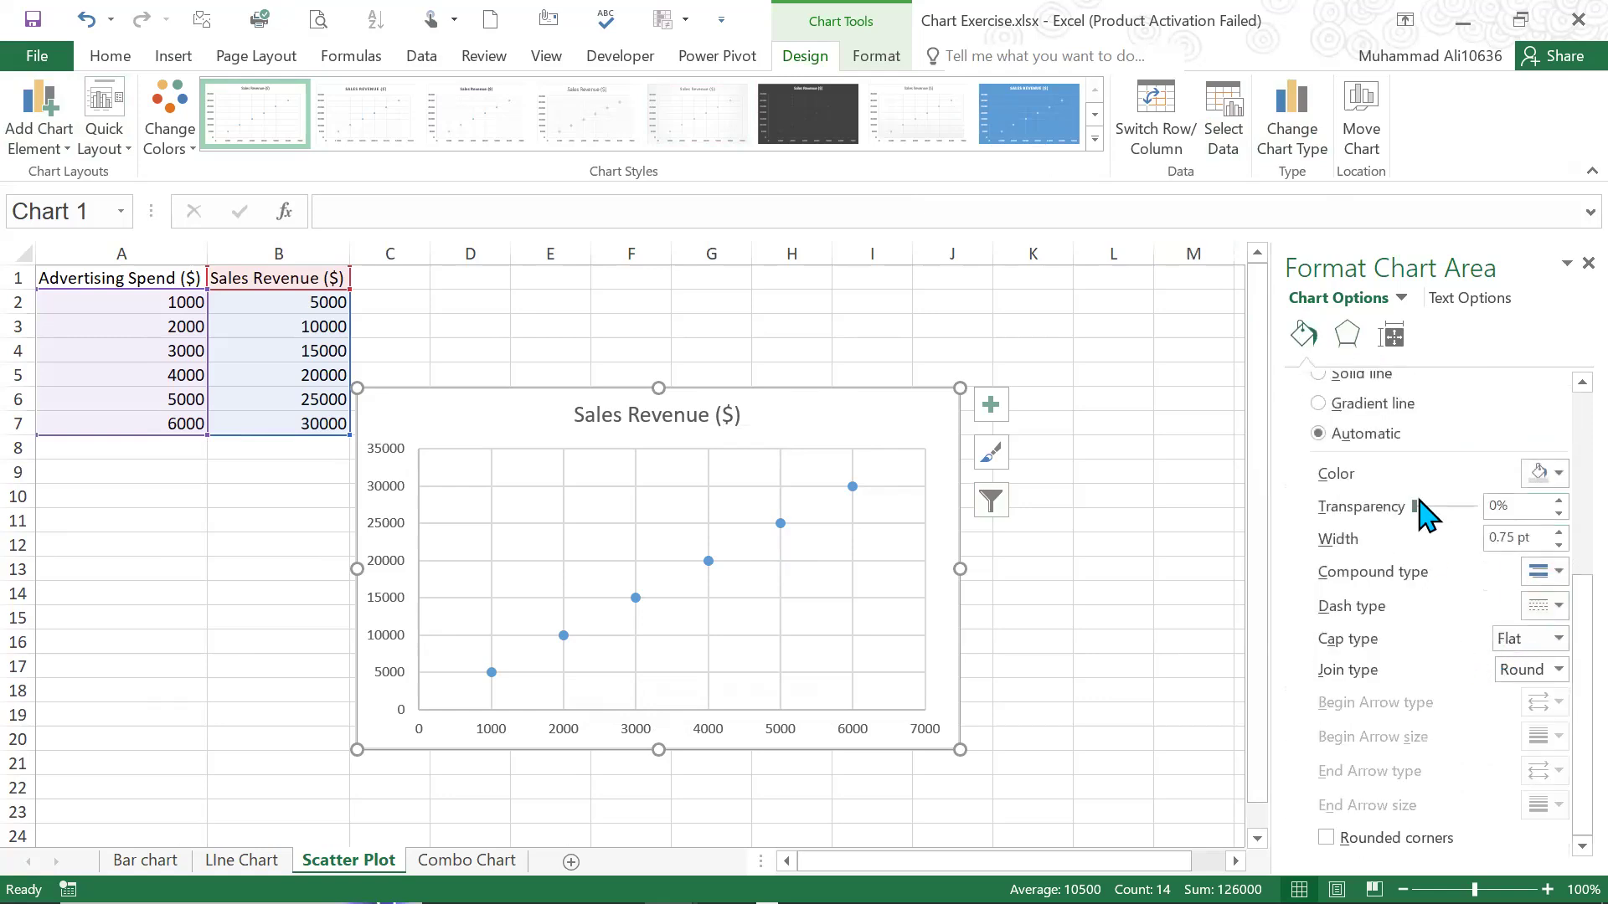
{"action": "mouse_move", "coordinate": [1415, 507]}
{"action": "left_mouse_down"}
{"action": "mouse_move", "coordinate": [1436, 508]}
{"action": "mouse_move", "coordinate": [1407, 521]}
{"action": "left_mouse_up"}
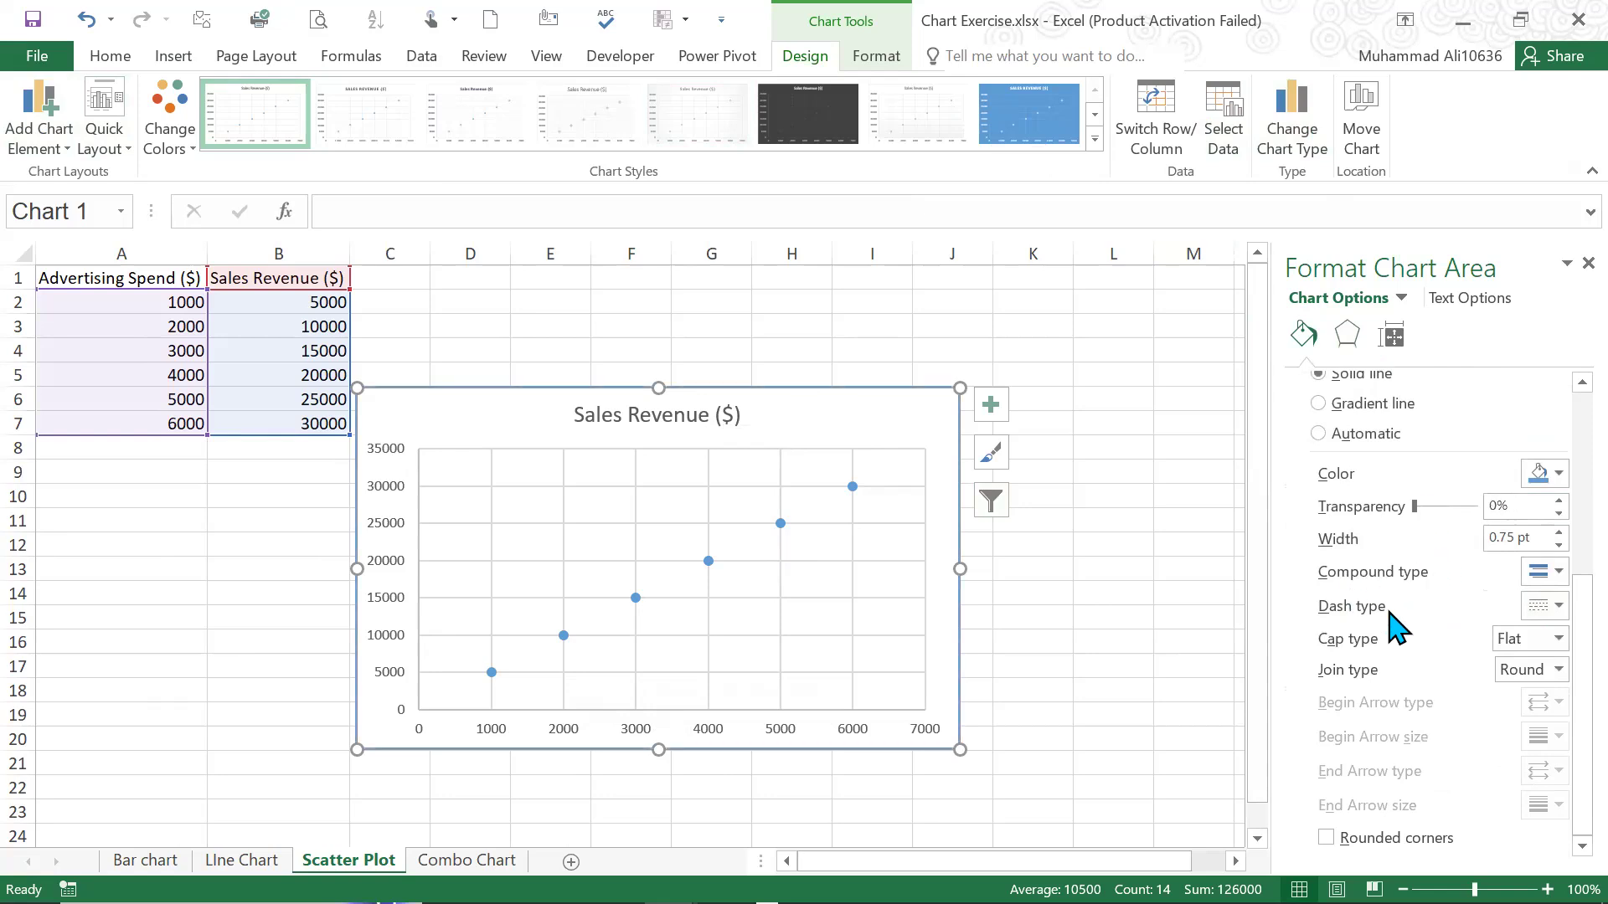
{"action": "left_click", "coordinate": [1556, 670]}
{"action": "left_click", "coordinate": [1535, 720]}
{"action": "left_click", "coordinate": [685, 277]}
On the Bar chart sheet, apply the dark chart style with glowing outlined columns to the Product A column chart
{"action": "left_click", "coordinate": [207, 833]}
{"action": "left_click", "coordinate": [241, 860]}
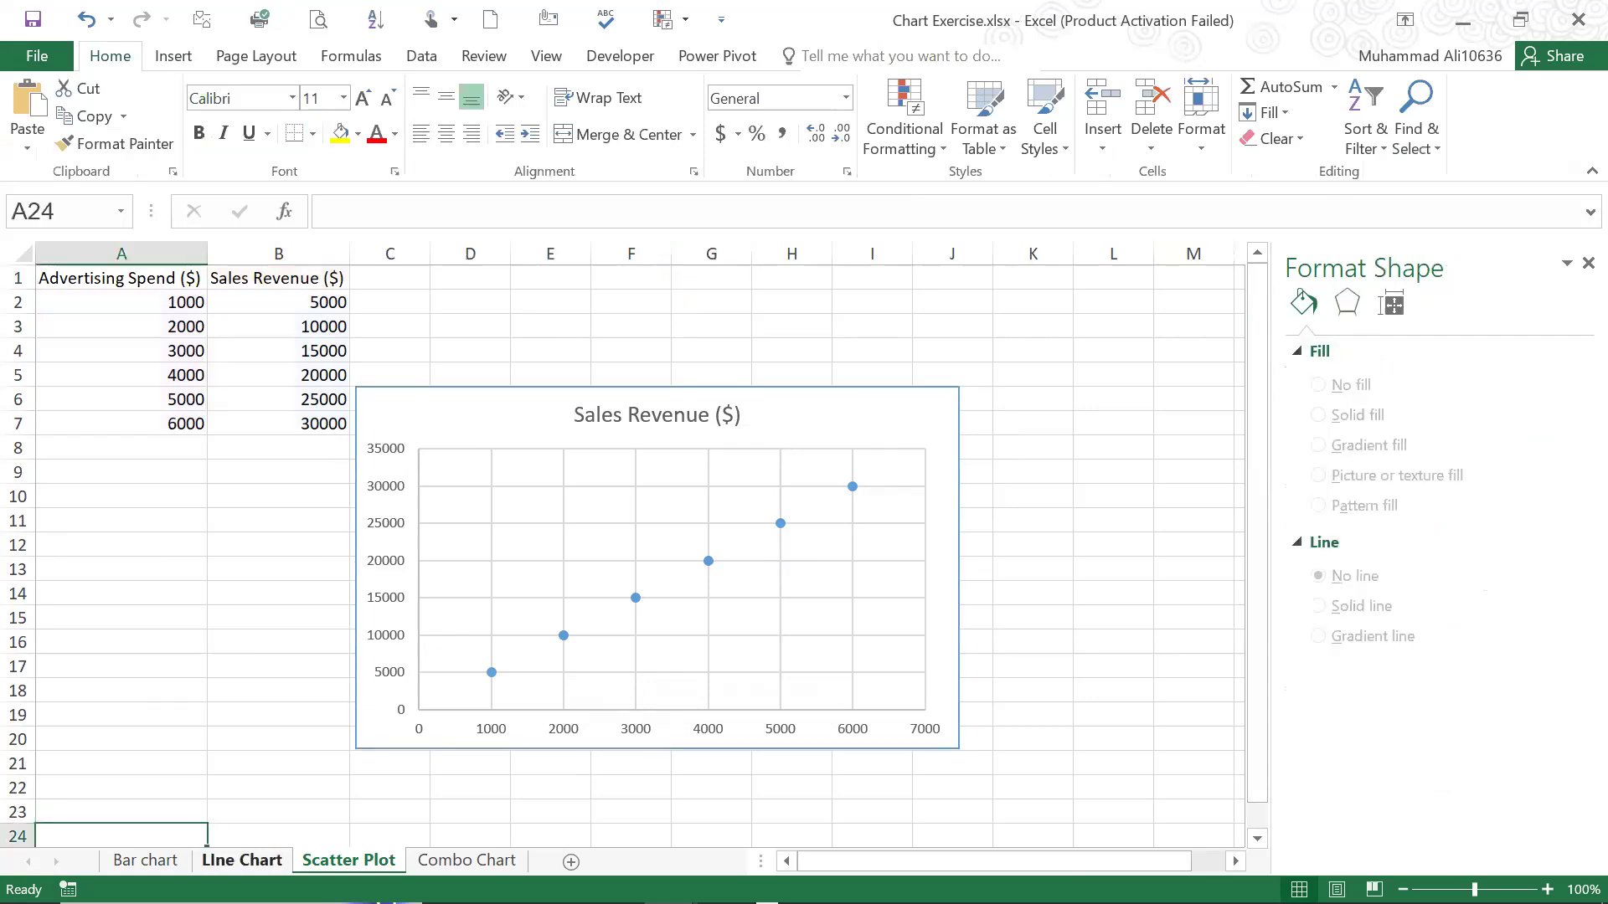
{"action": "left_click", "coordinate": [144, 860]}
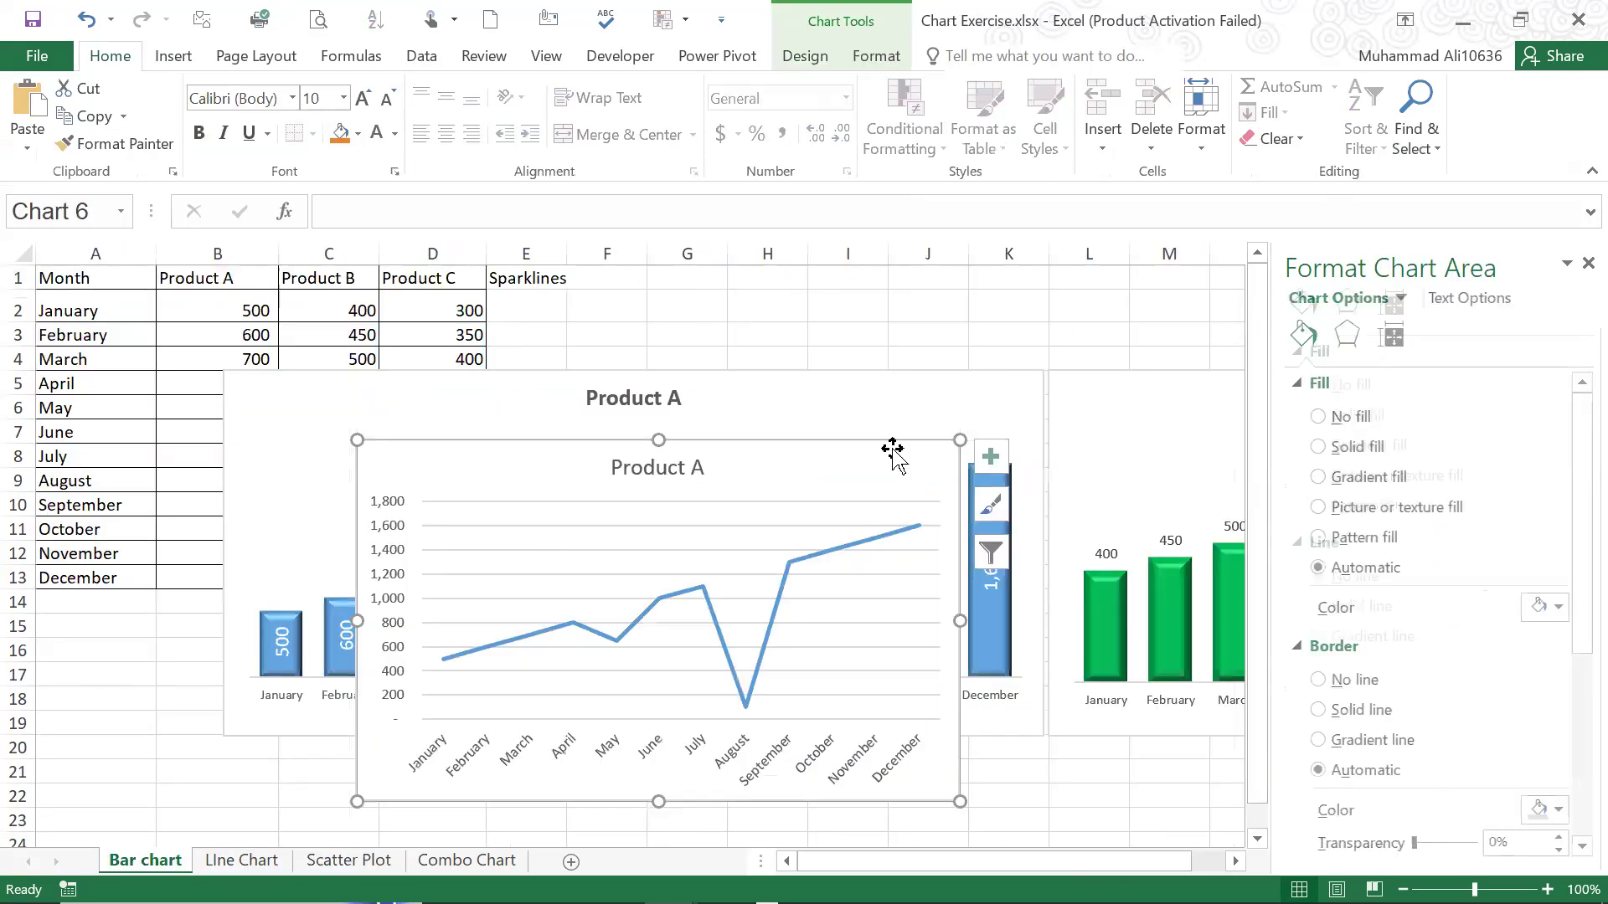
{"action": "left_click", "coordinate": [945, 384]}
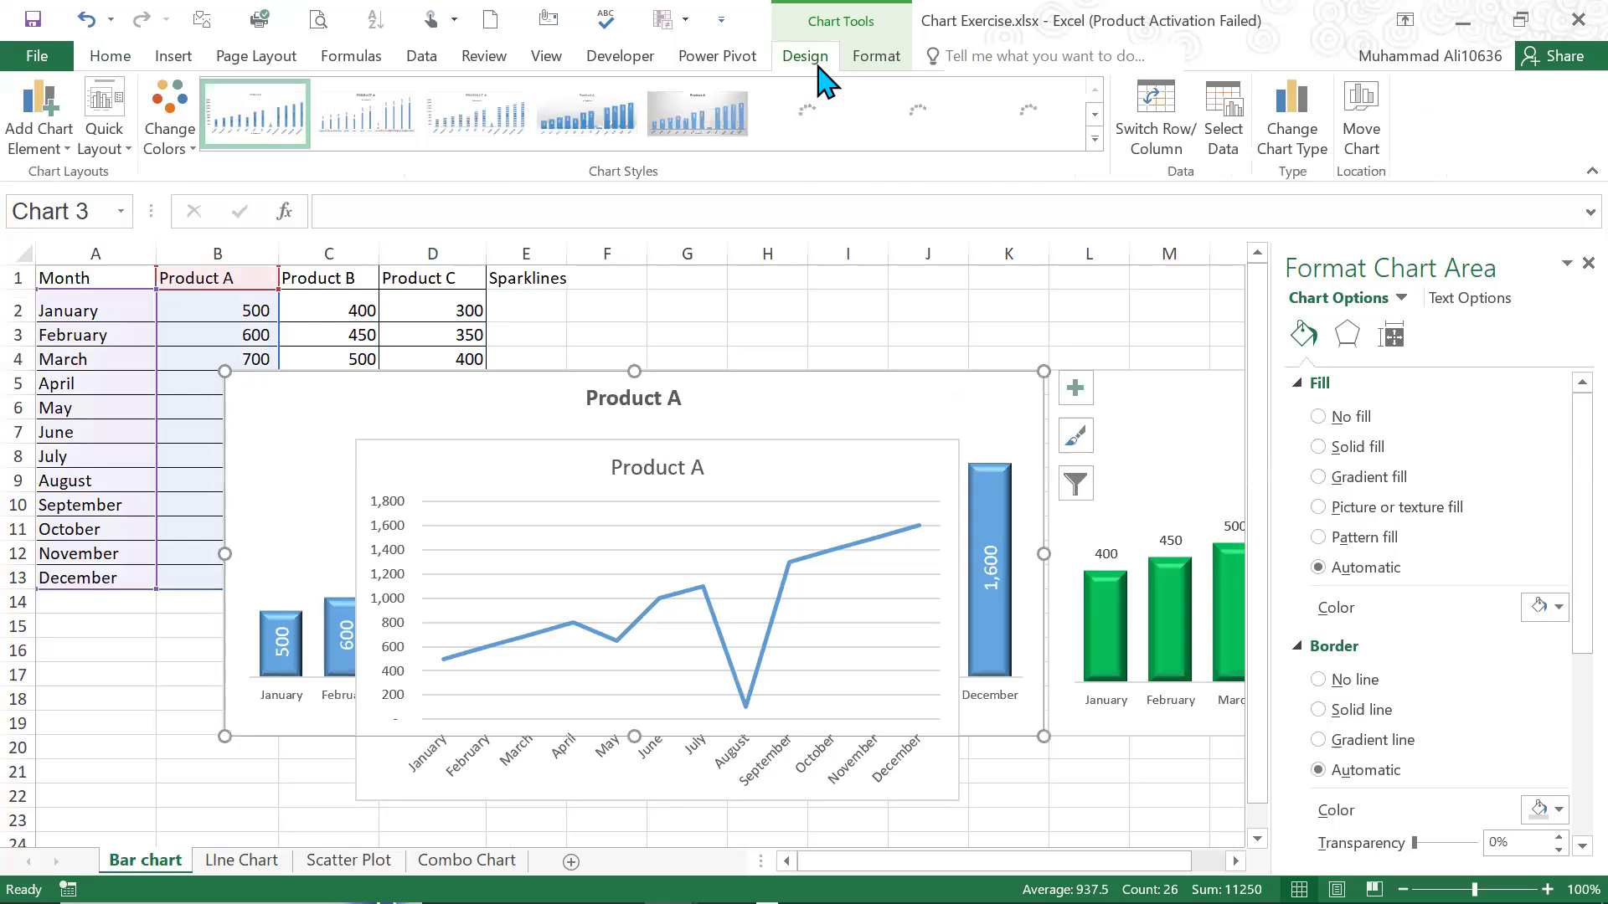
{"action": "left_click", "coordinate": [1093, 139]}
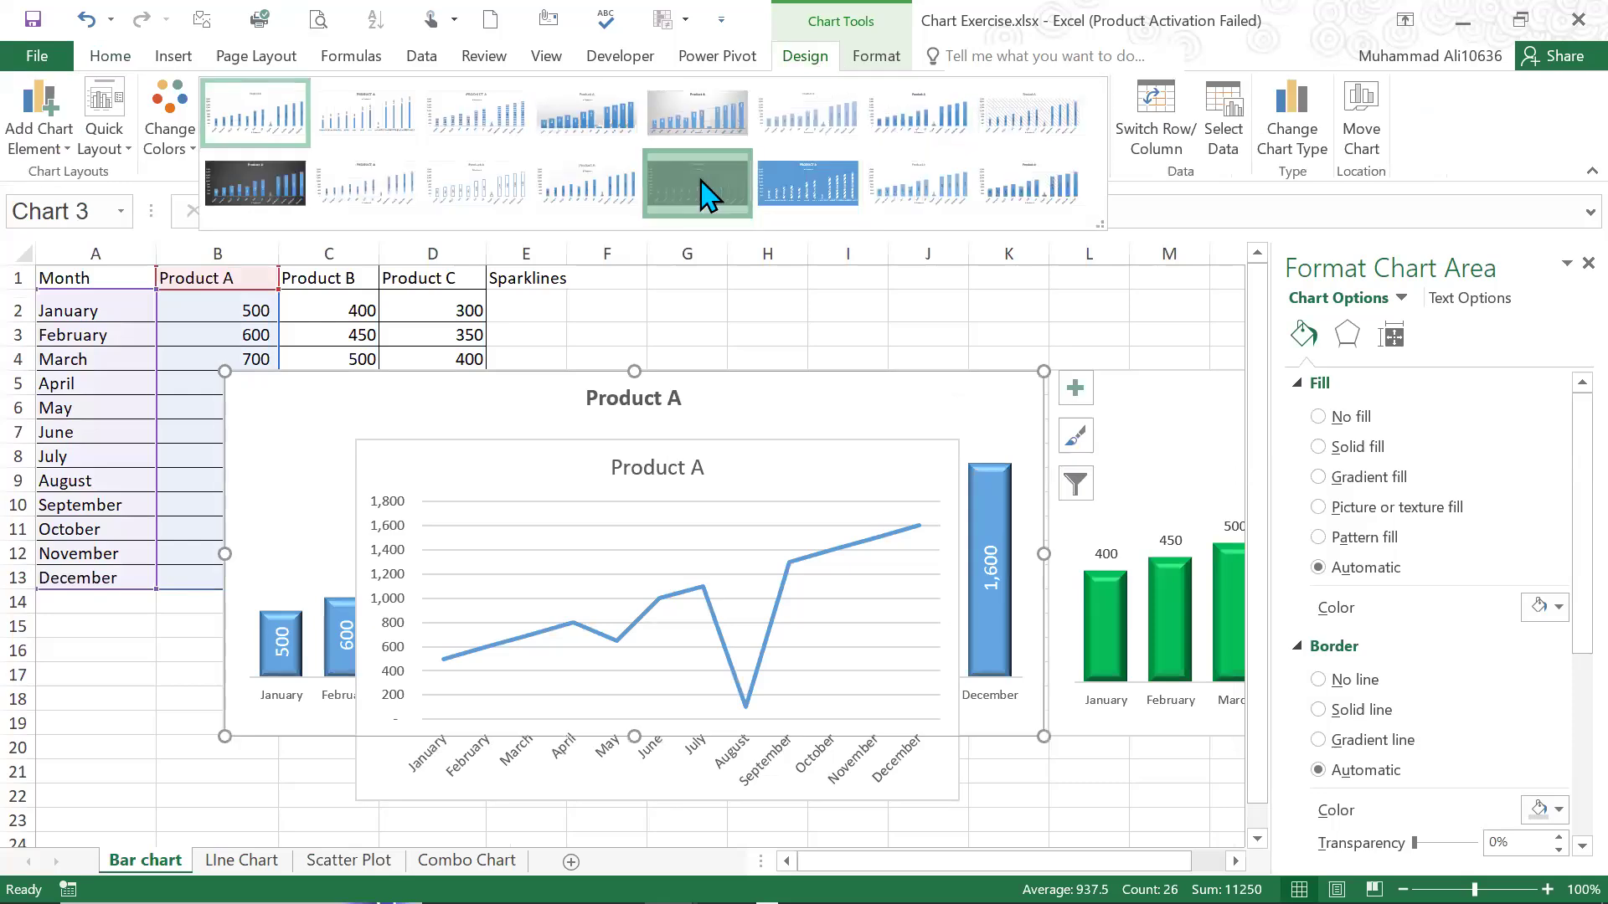
{"action": "left_click", "coordinate": [708, 195]}
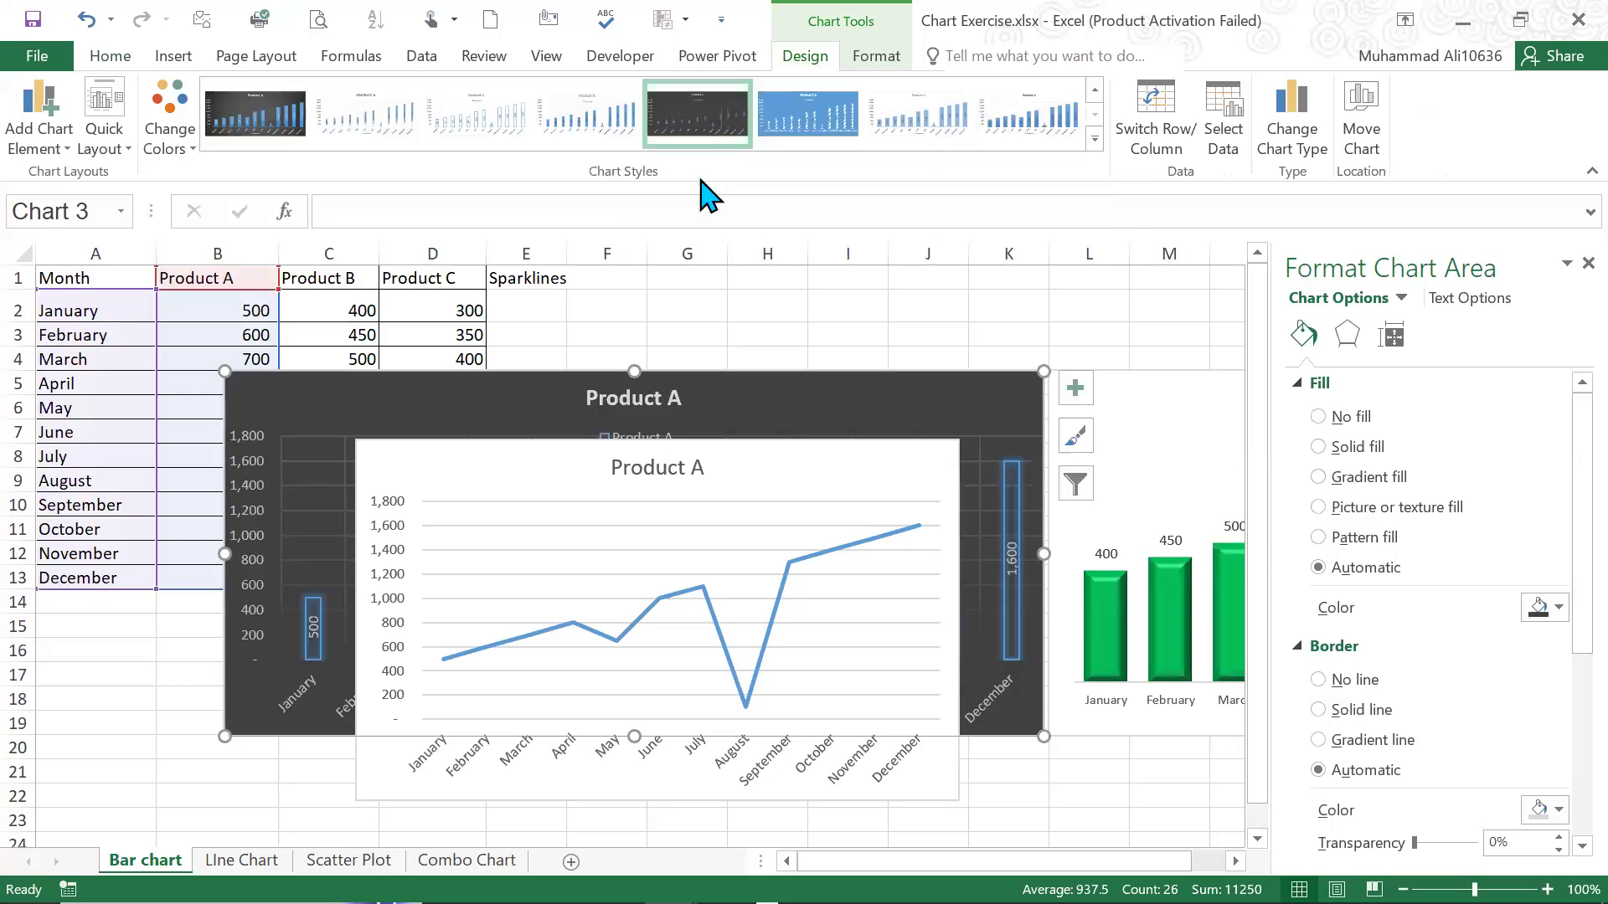
Delete the overlapping Product A line chart and remove the horizontal gridlines from the dark Product A column chart
{"action": "left_click", "coordinate": [914, 454]}
{"action": "key", "text": "Delete"}
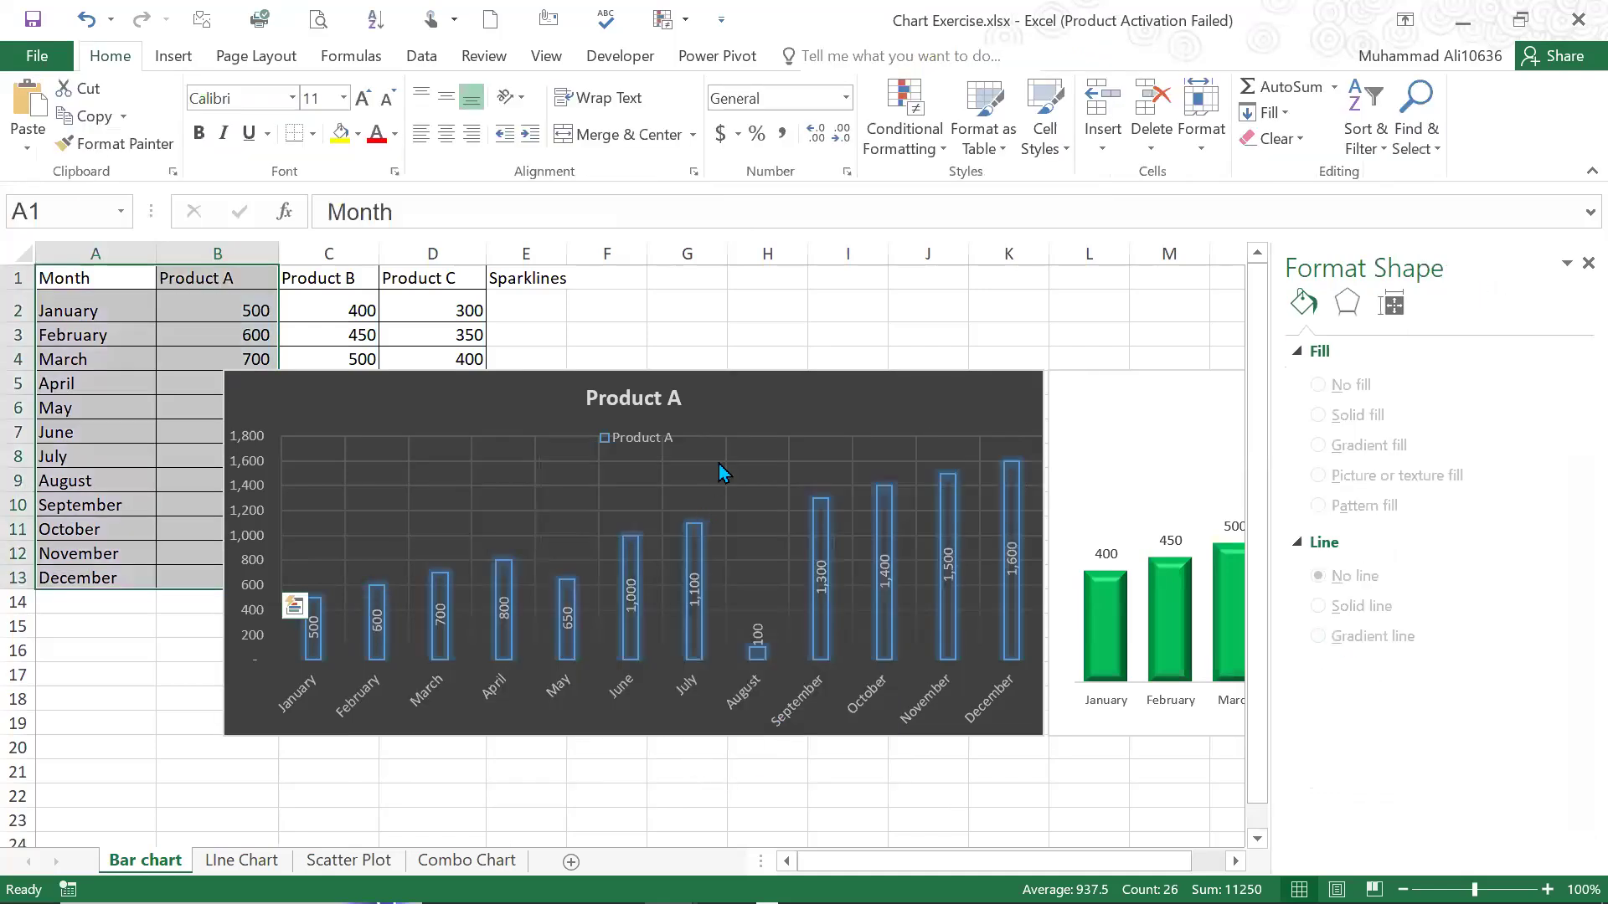
{"action": "left_click", "coordinate": [747, 466]}
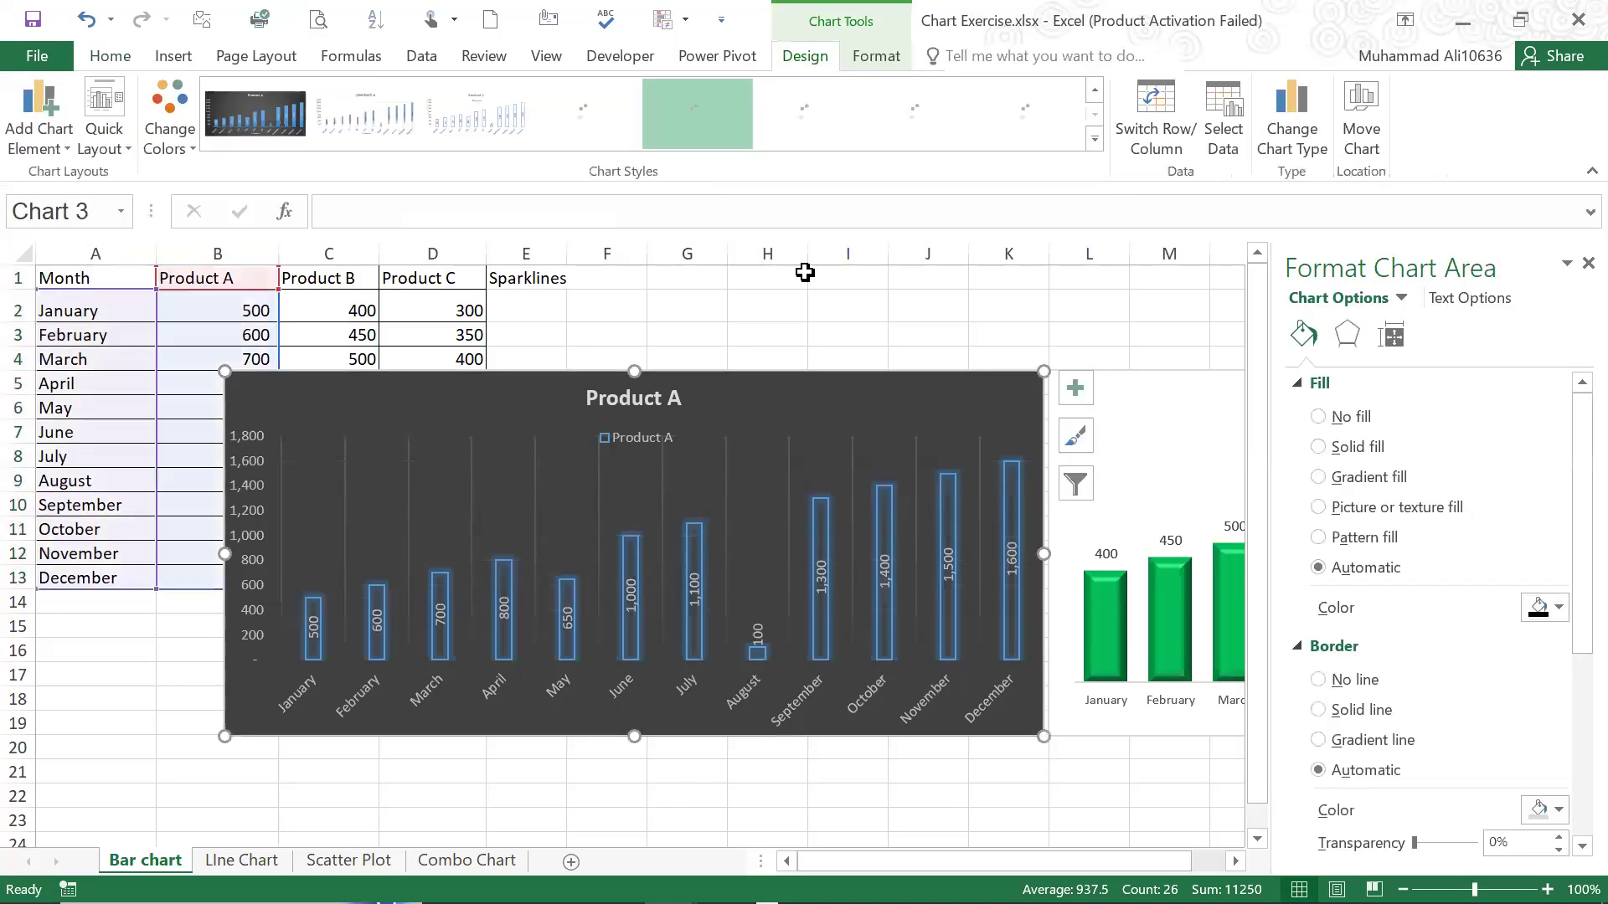
{"action": "left_click", "coordinate": [805, 273]}
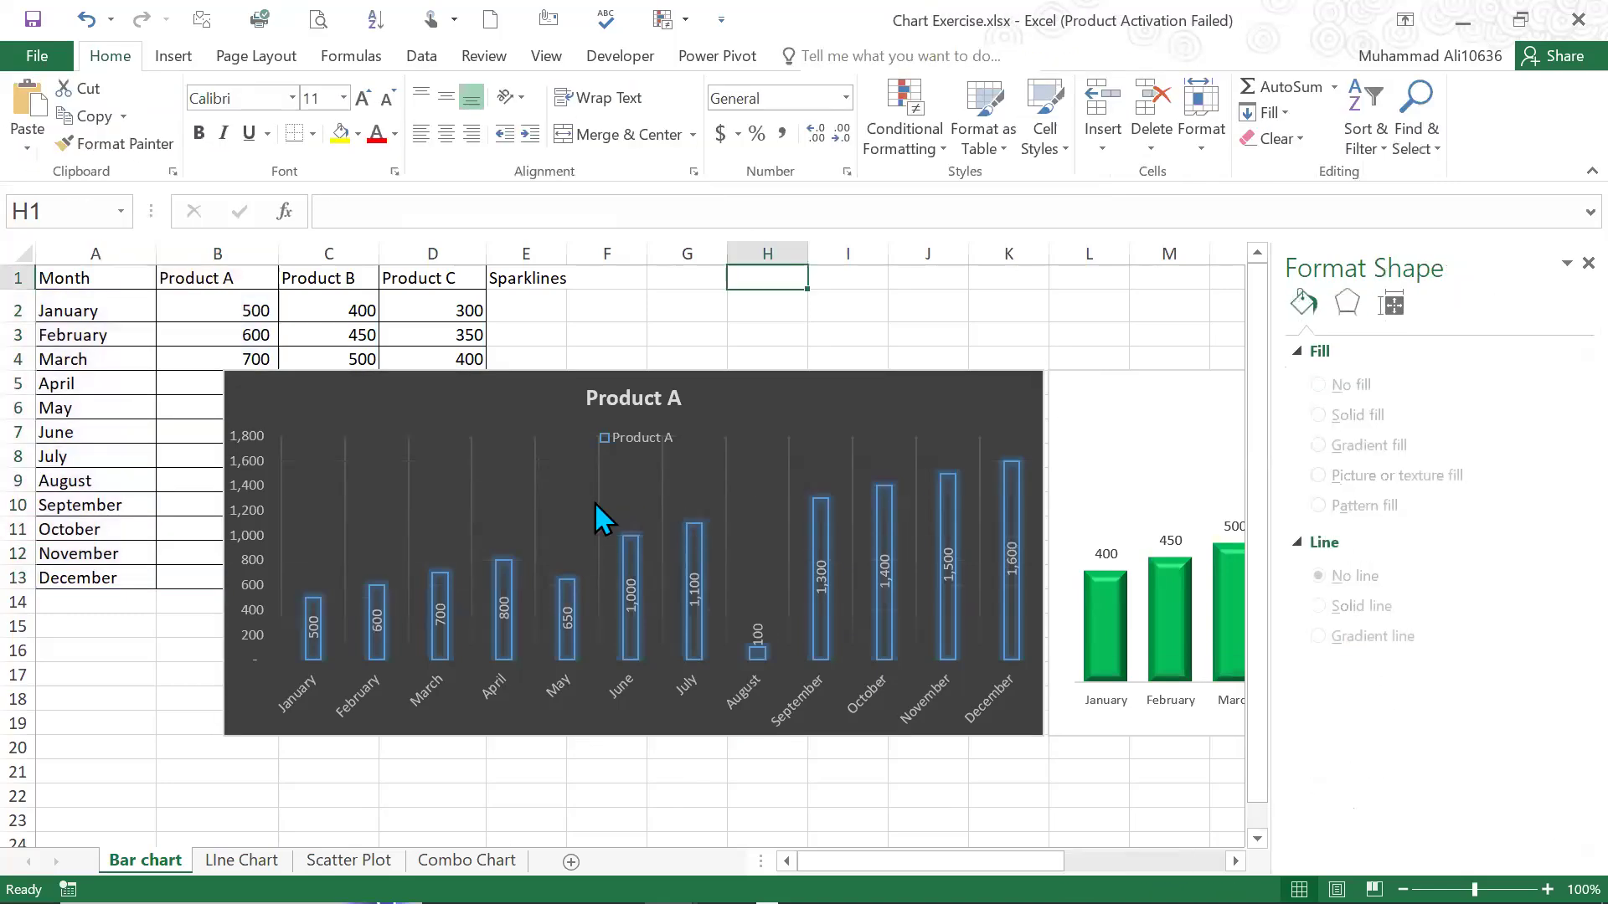
Examine the design and format options available for the dark Product A column chart and its vertical axis
{"action": "left_click", "coordinate": [653, 528]}
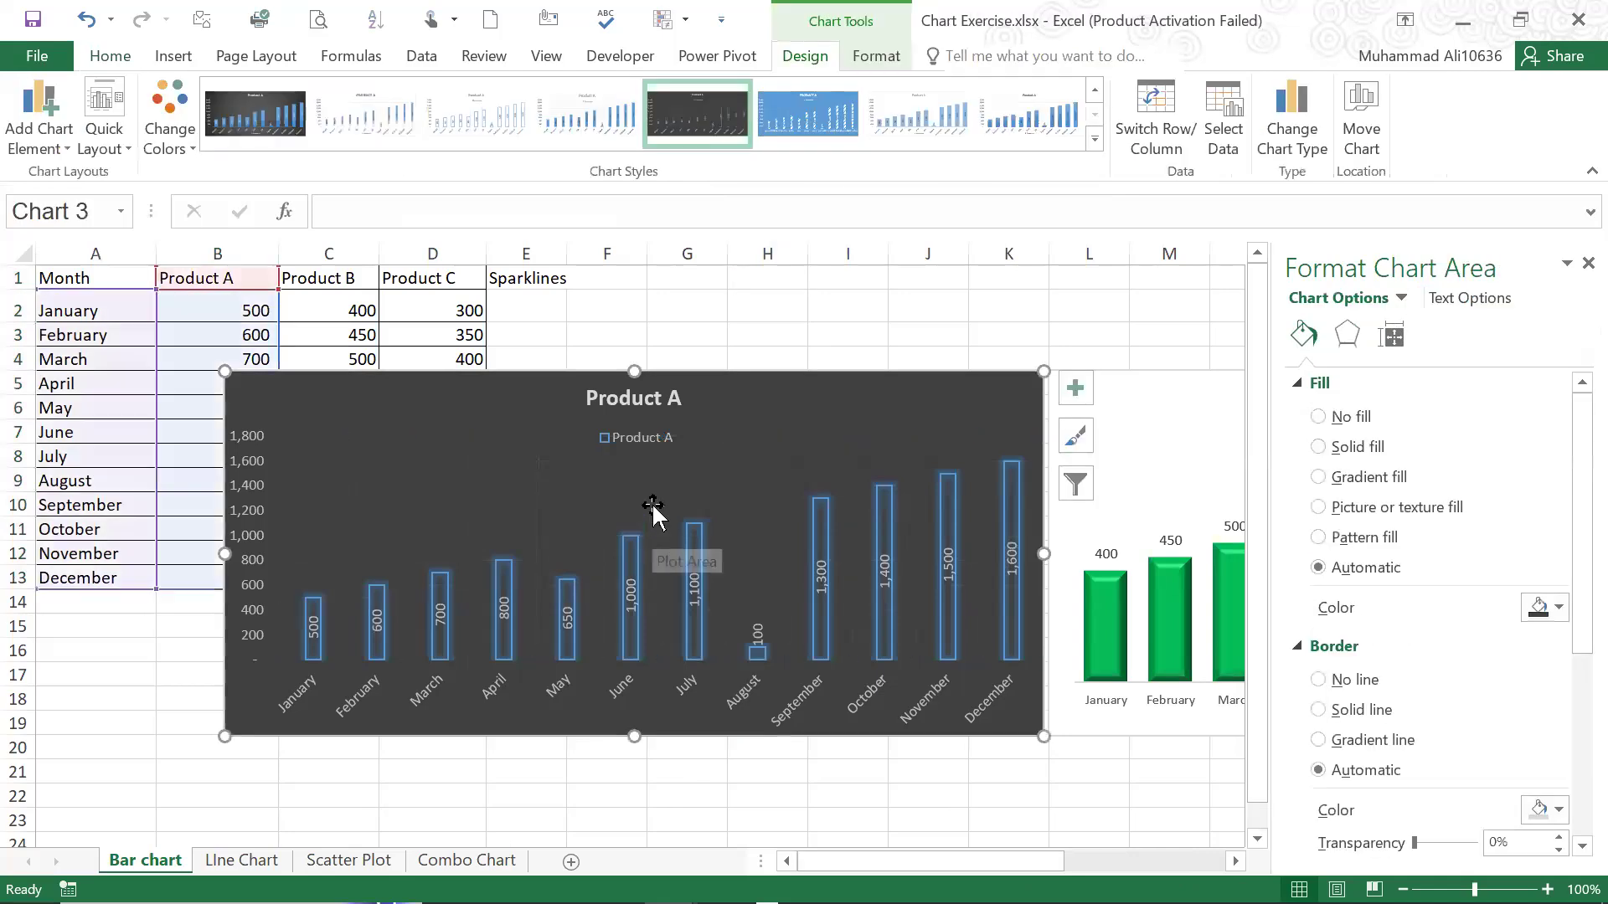
{"action": "left_click", "coordinate": [767, 253]}
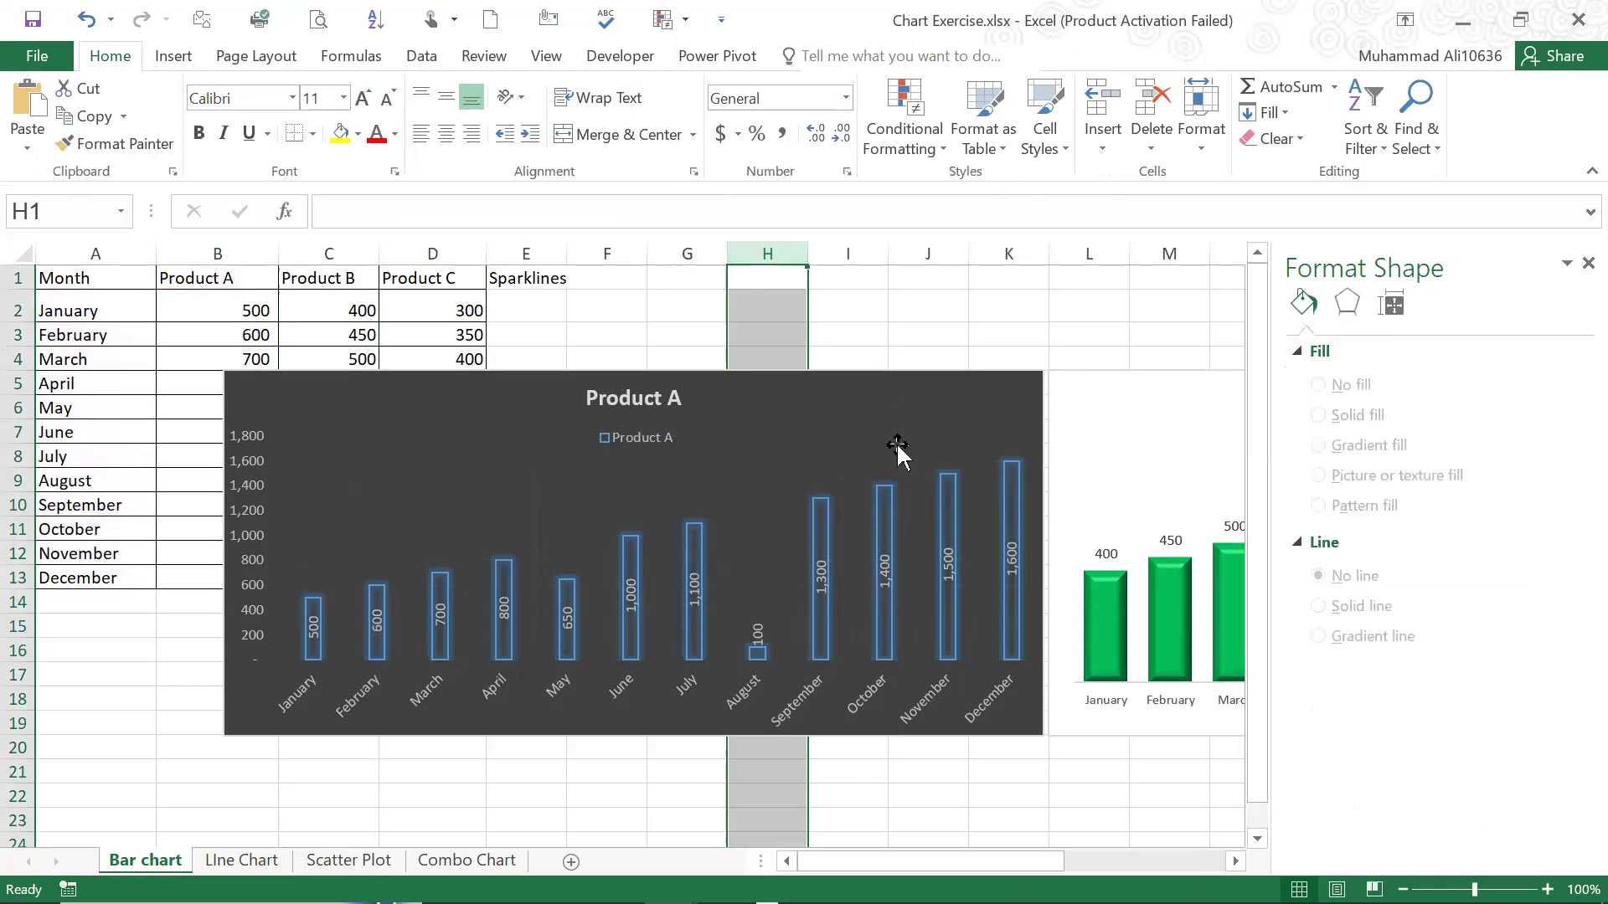
{"action": "left_click", "coordinate": [805, 384]}
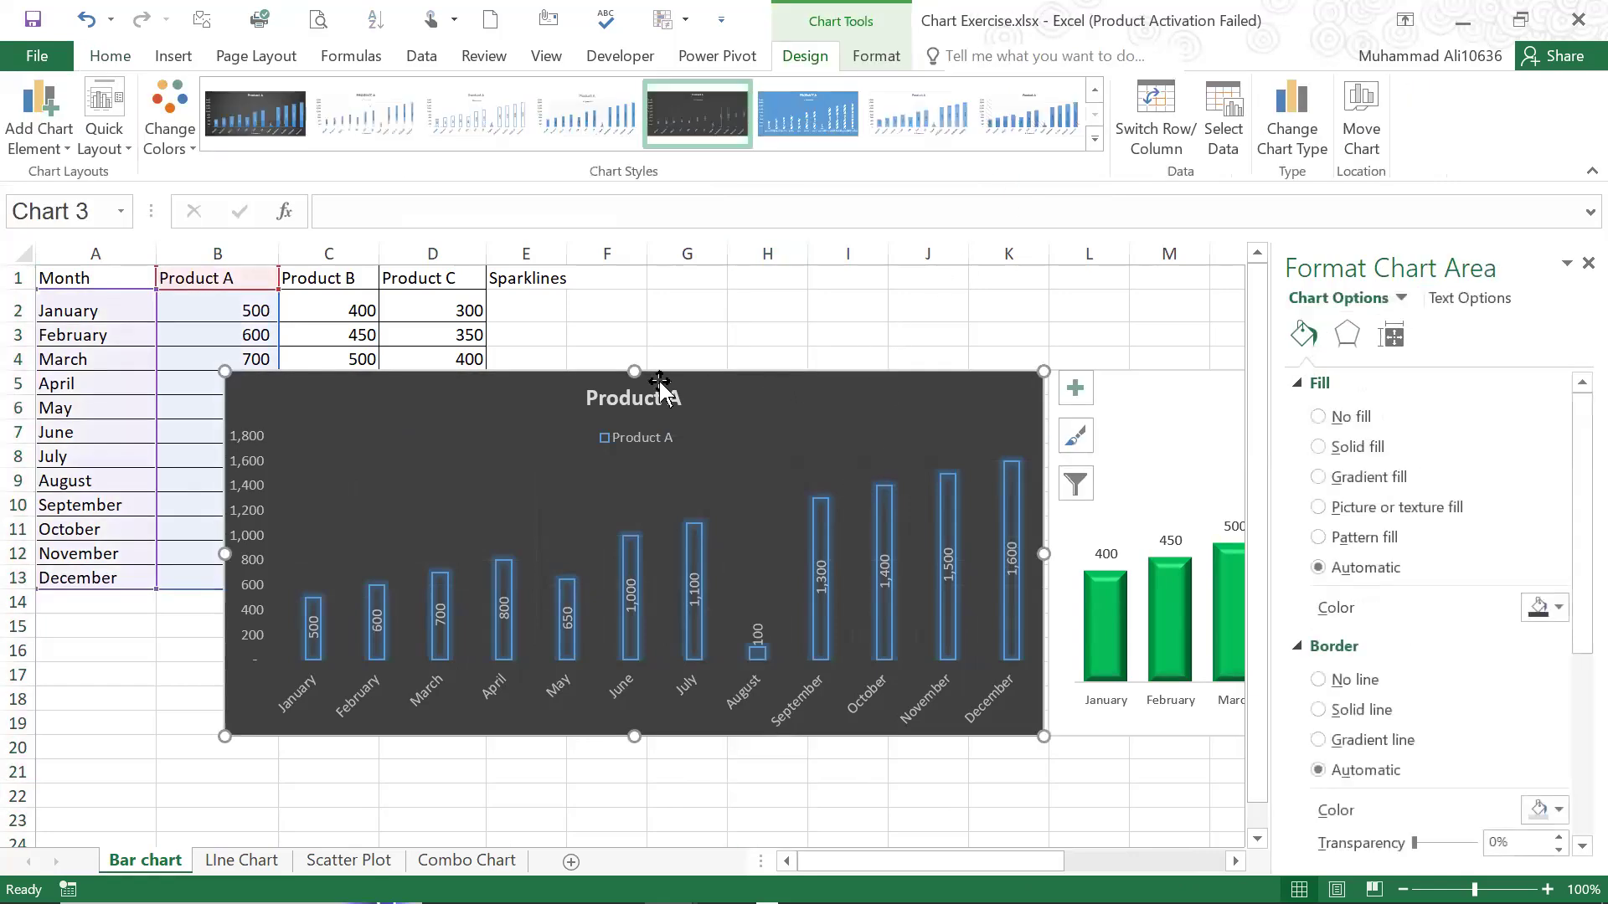
{"action": "left_click", "coordinate": [876, 56]}
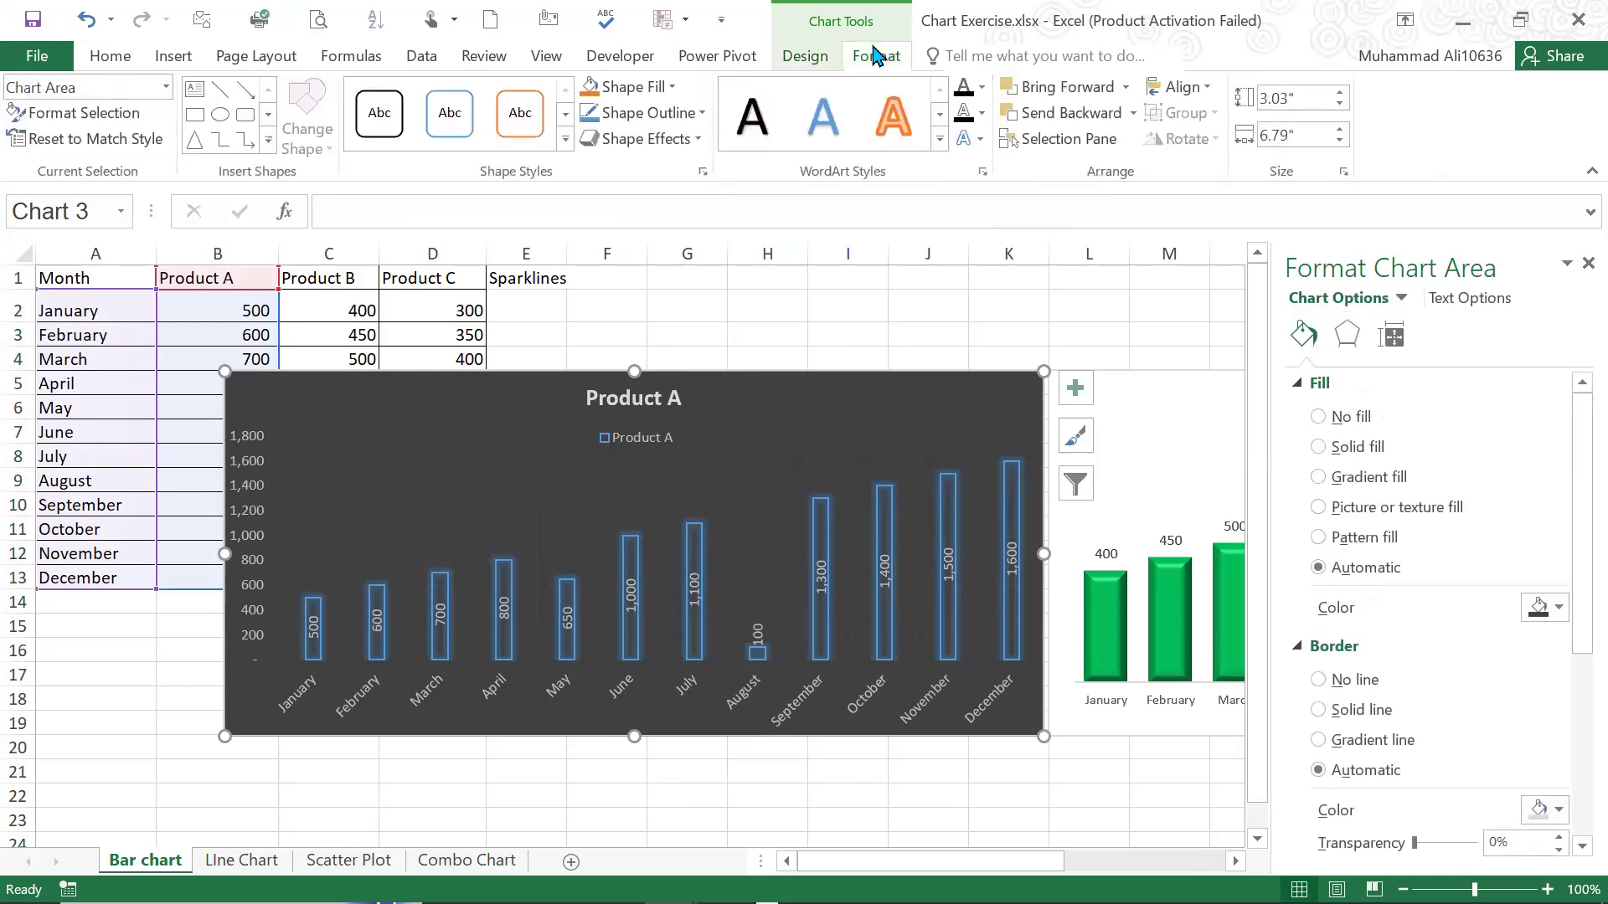
{"action": "left_click", "coordinate": [817, 60]}
{"action": "left_click", "coordinate": [858, 57]}
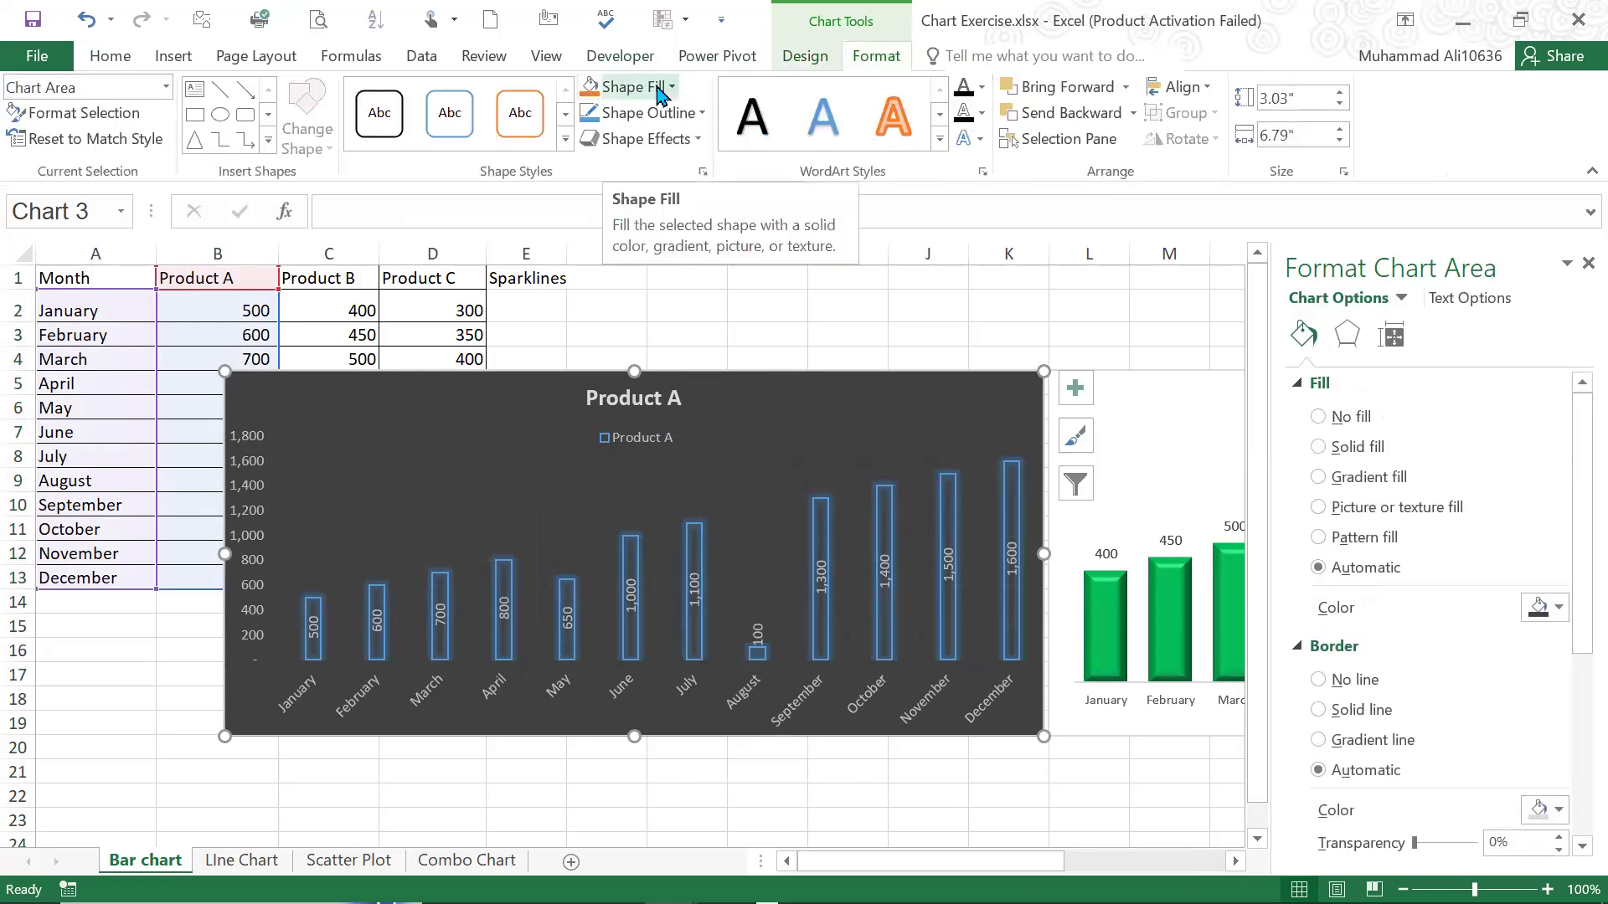
{"action": "left_click", "coordinate": [249, 465]}
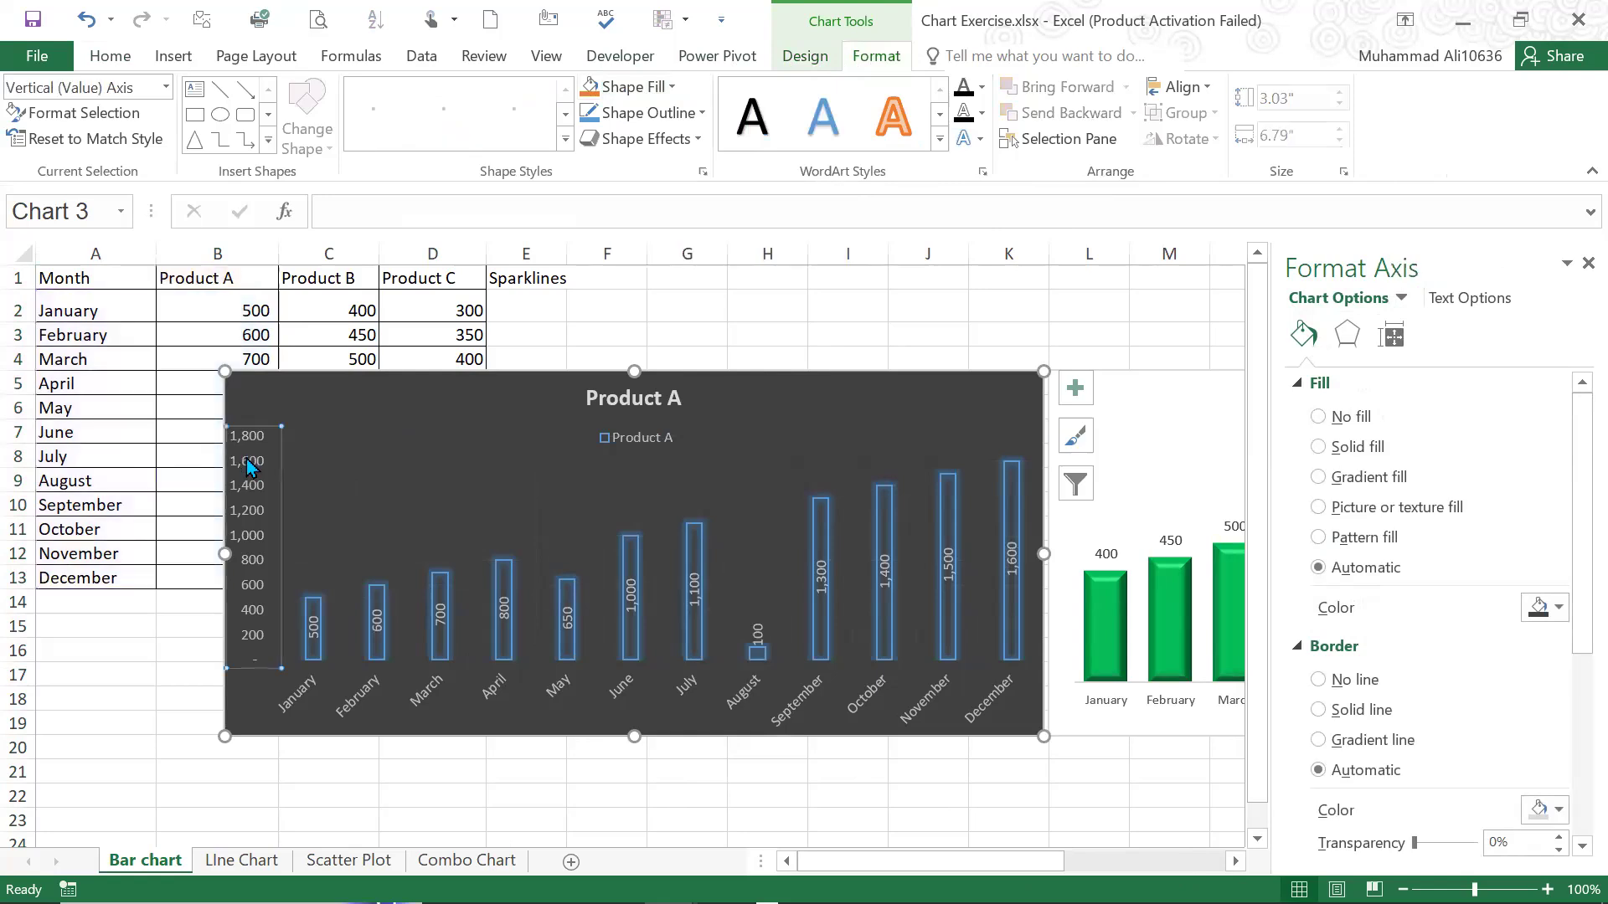
{"action": "right_click", "coordinate": [249, 466]}
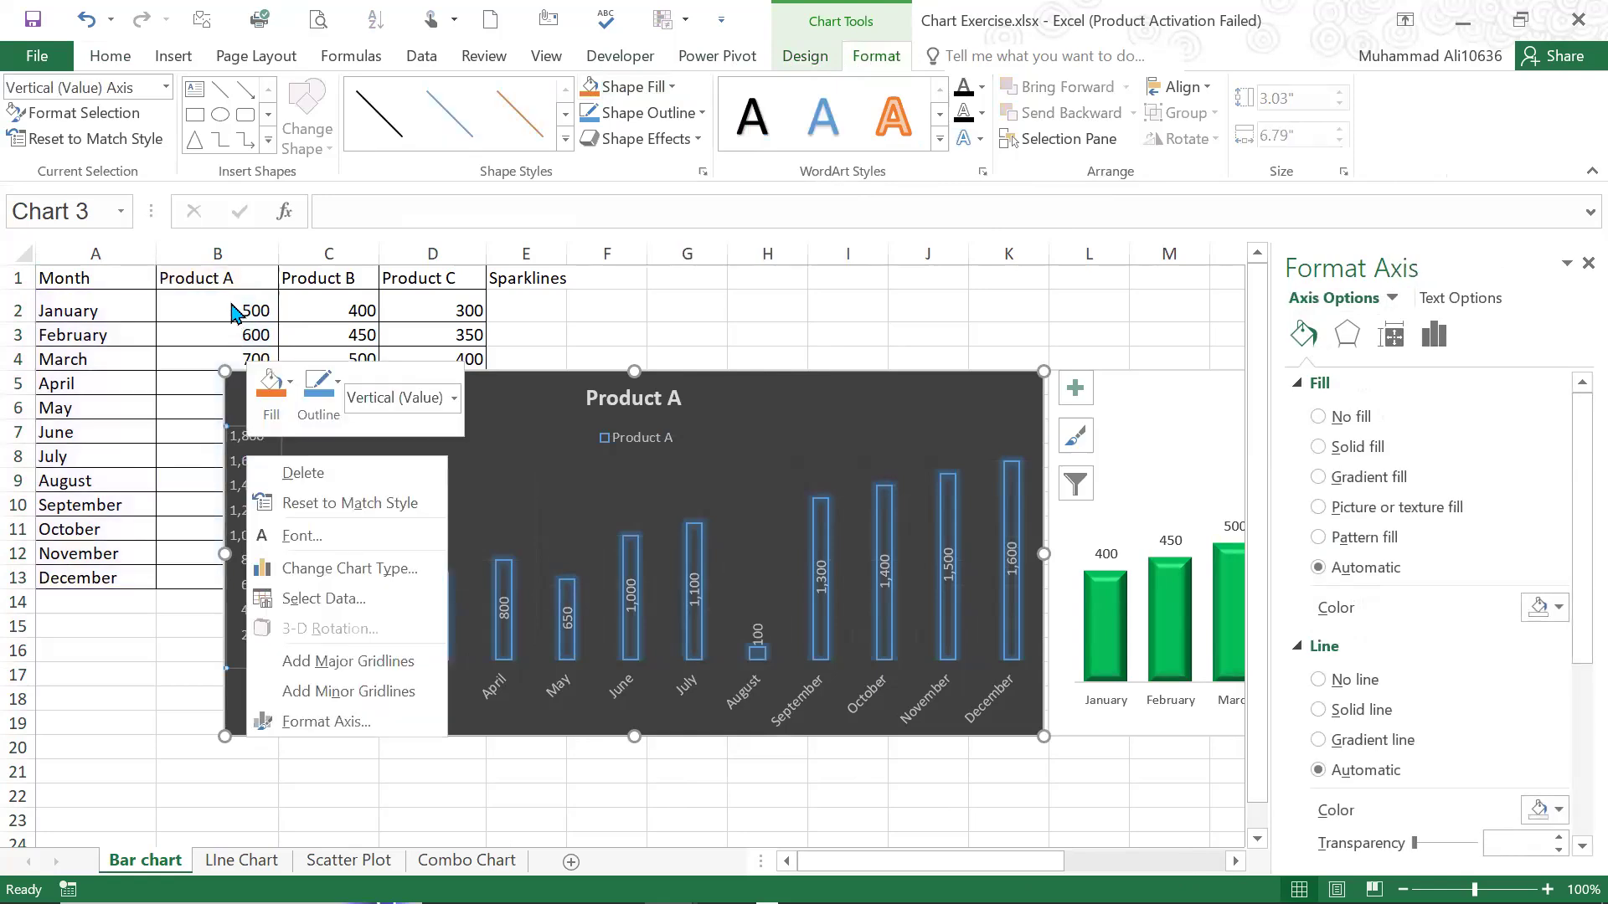
{"action": "key", "text": "Escape"}
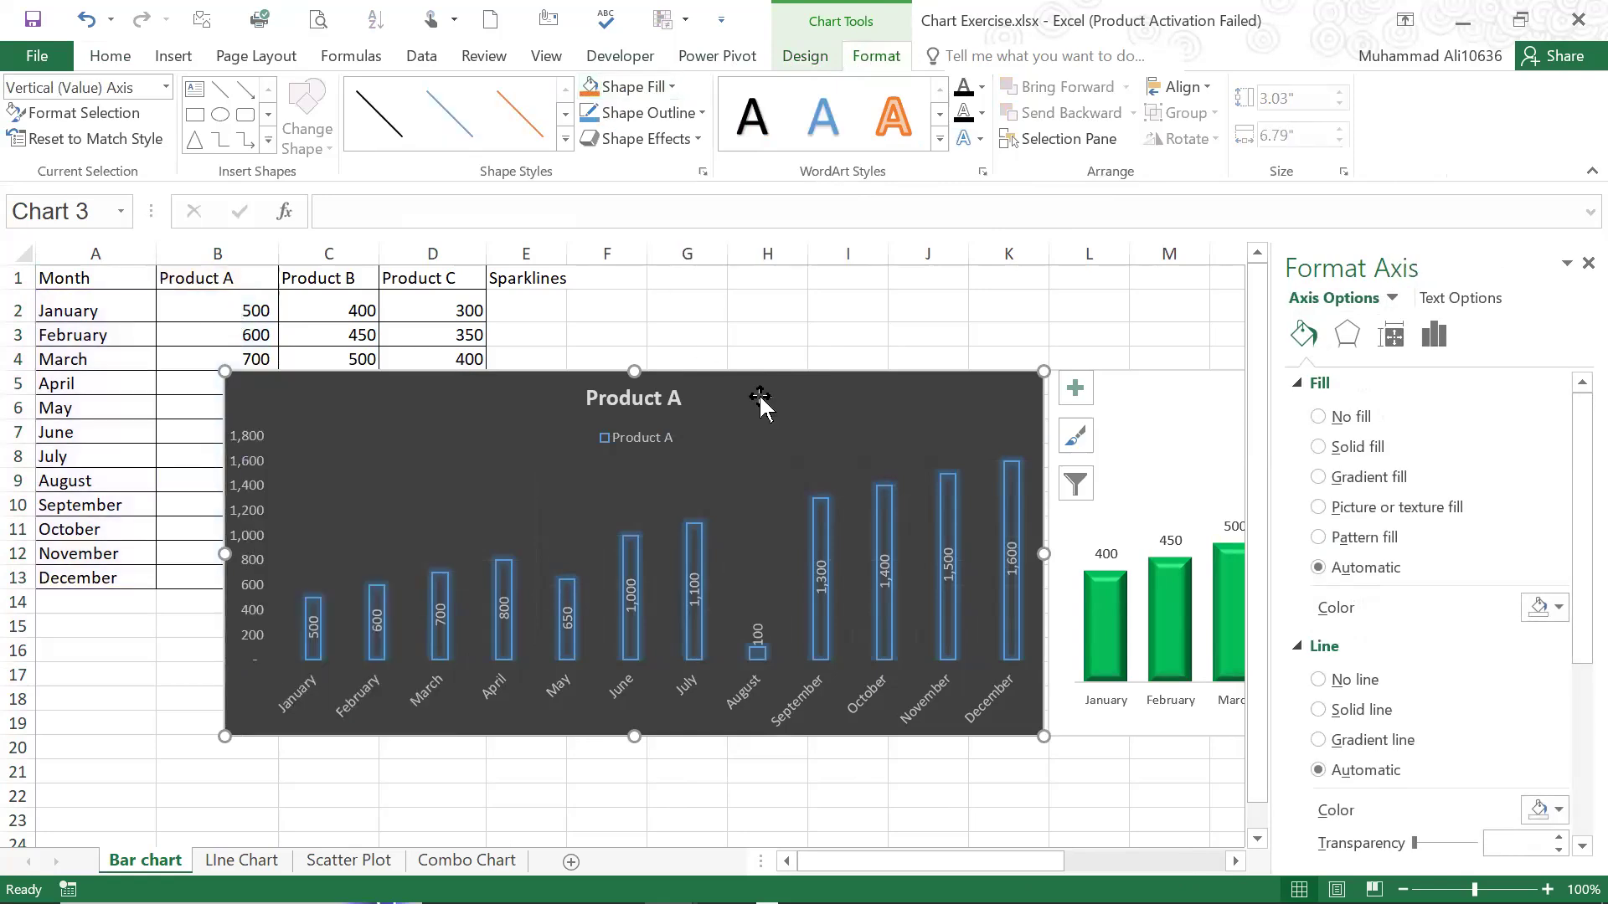
Widen the legend of the dark Product A column chart on both sides and move the chart so it starts in row 6
{"action": "left_click", "coordinate": [759, 406]}
{"action": "left_click", "coordinate": [666, 438]}
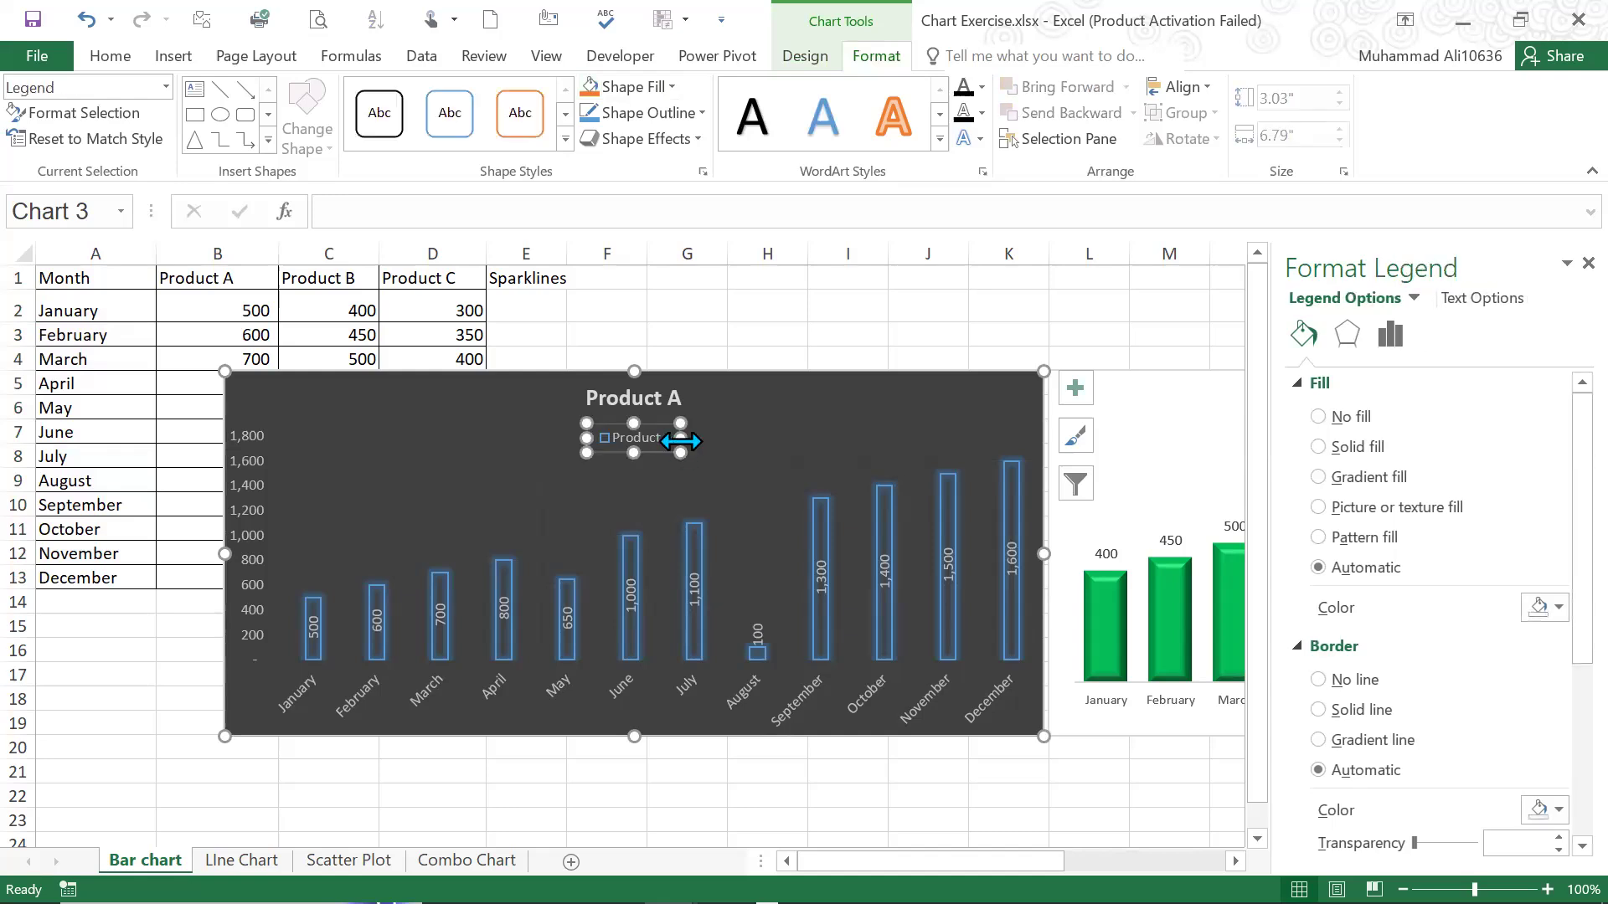
{"action": "left_click_drag", "start_coordinate": [680, 438], "coordinate": [722, 438]}
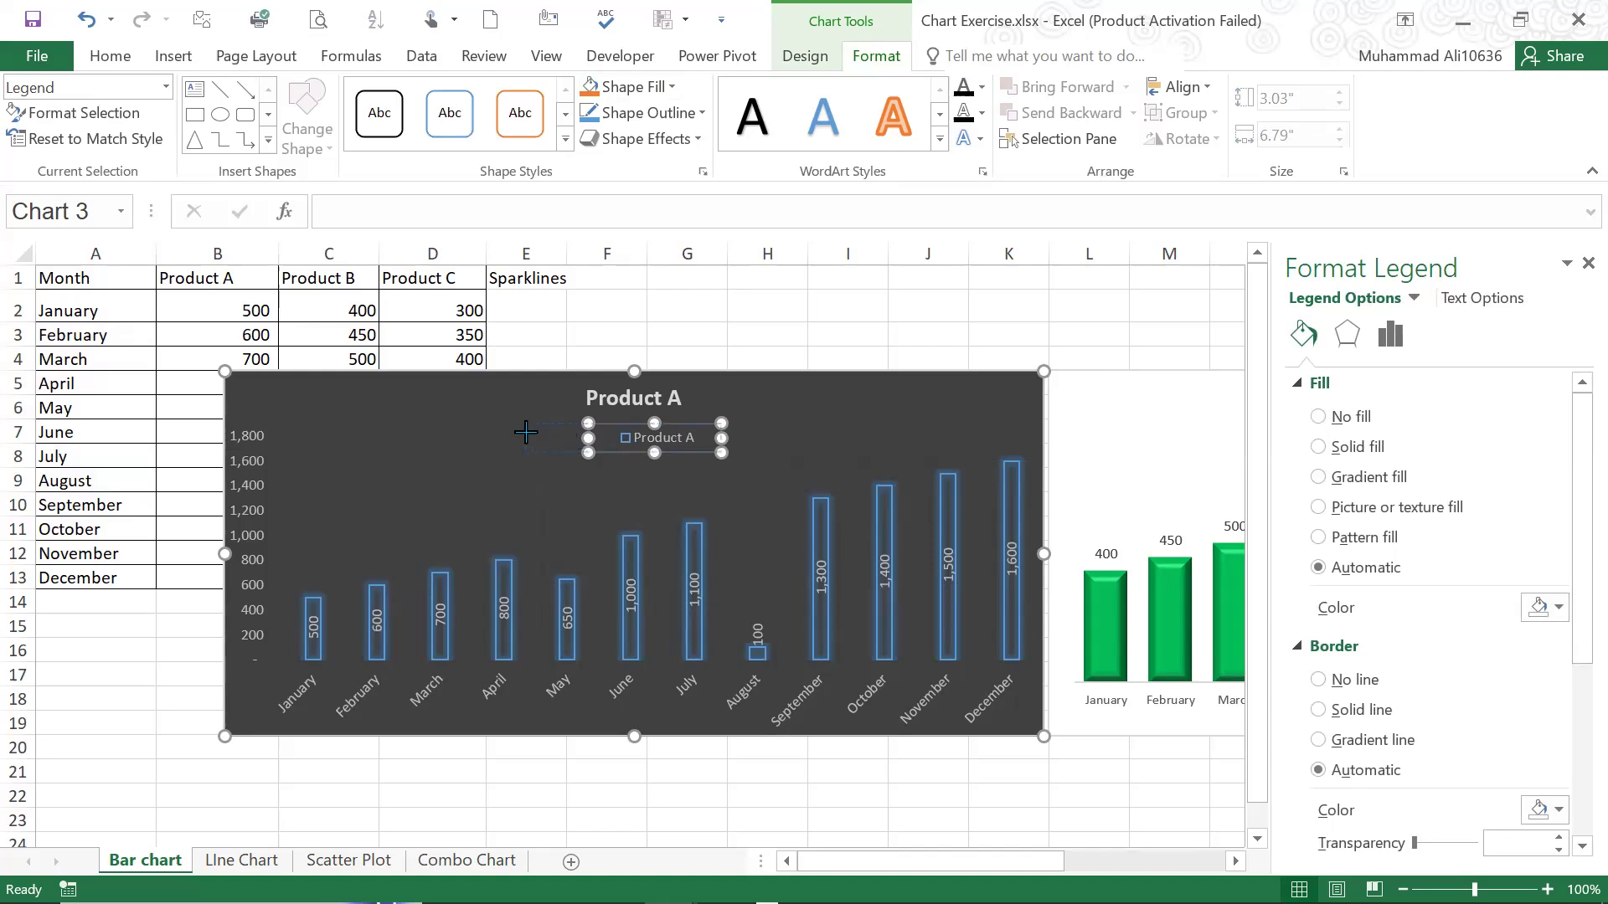
{"action": "left_click", "coordinate": [620, 473]}
{"action": "left_click", "coordinate": [652, 438]}
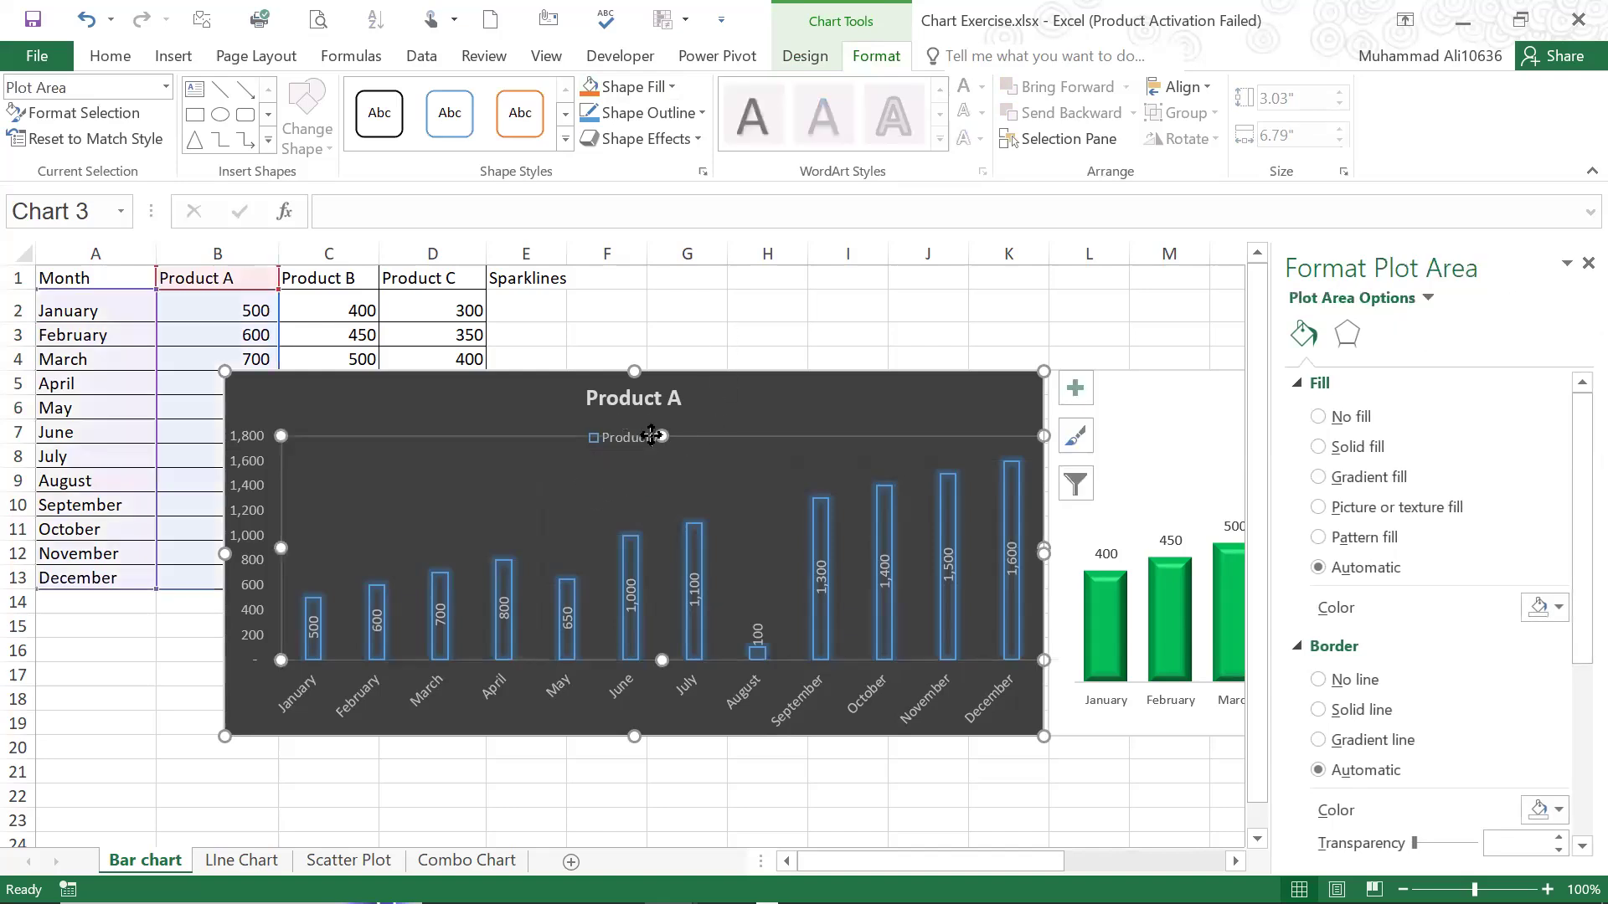
{"action": "left_click", "coordinate": [635, 439]}
{"action": "left_click_drag", "start_coordinate": [648, 418], "coordinate": [674, 442]}
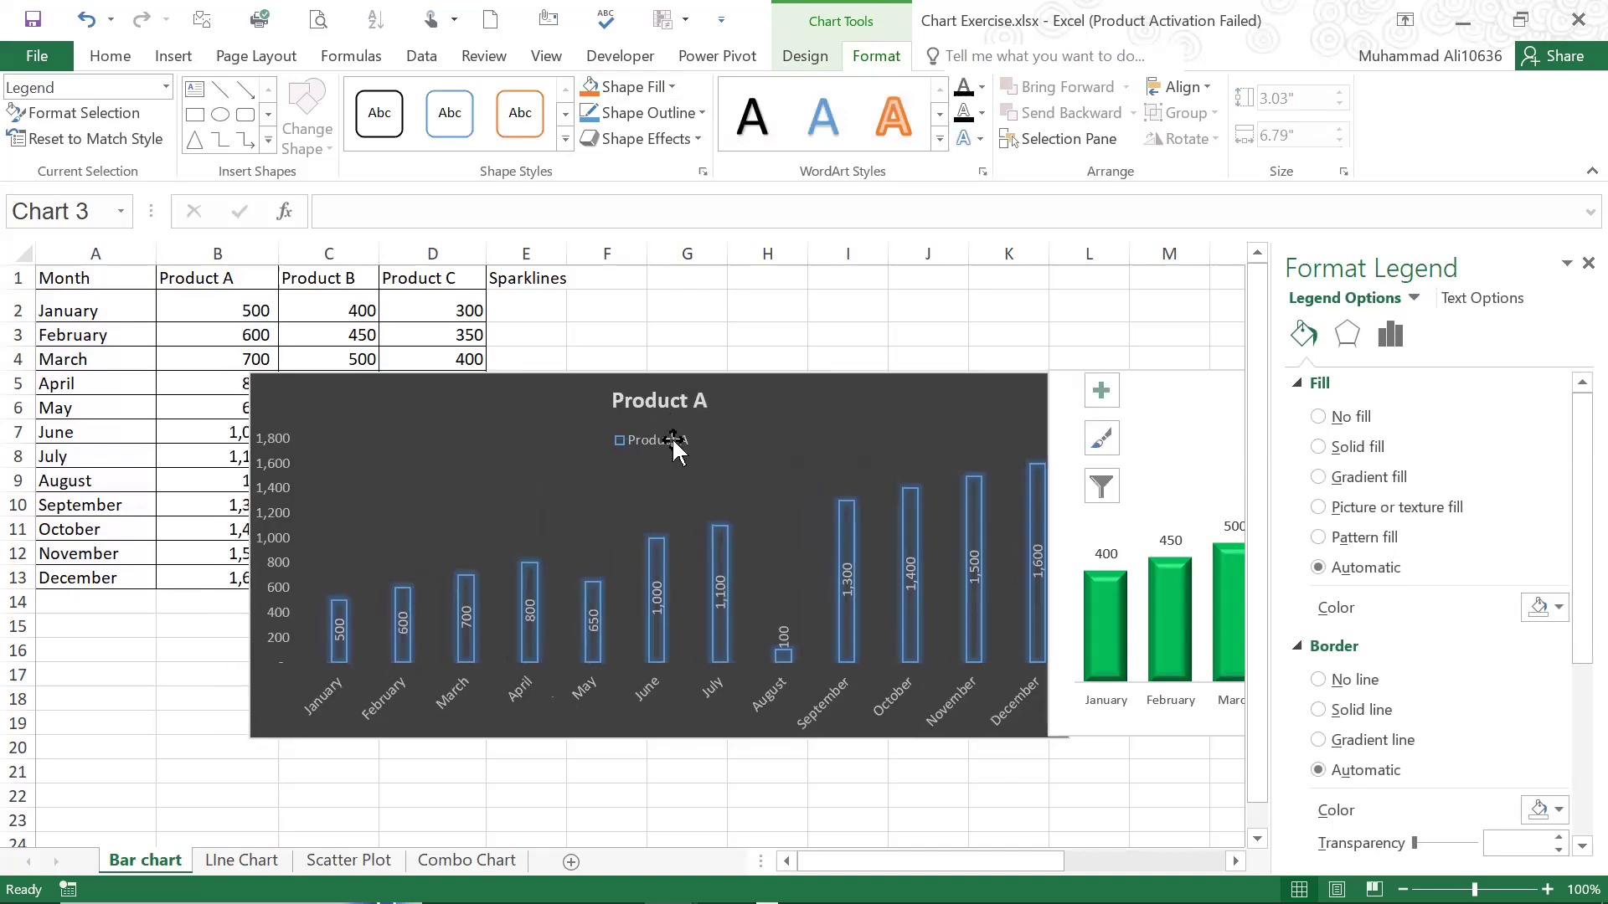
{"action": "left_click_drag", "start_coordinate": [804, 378], "coordinate": [755, 402]}
Examine the data labels and the column series of the dark Product A chart
{"action": "left_click", "coordinate": [671, 654]}
{"action": "left_click", "coordinate": [670, 620]}
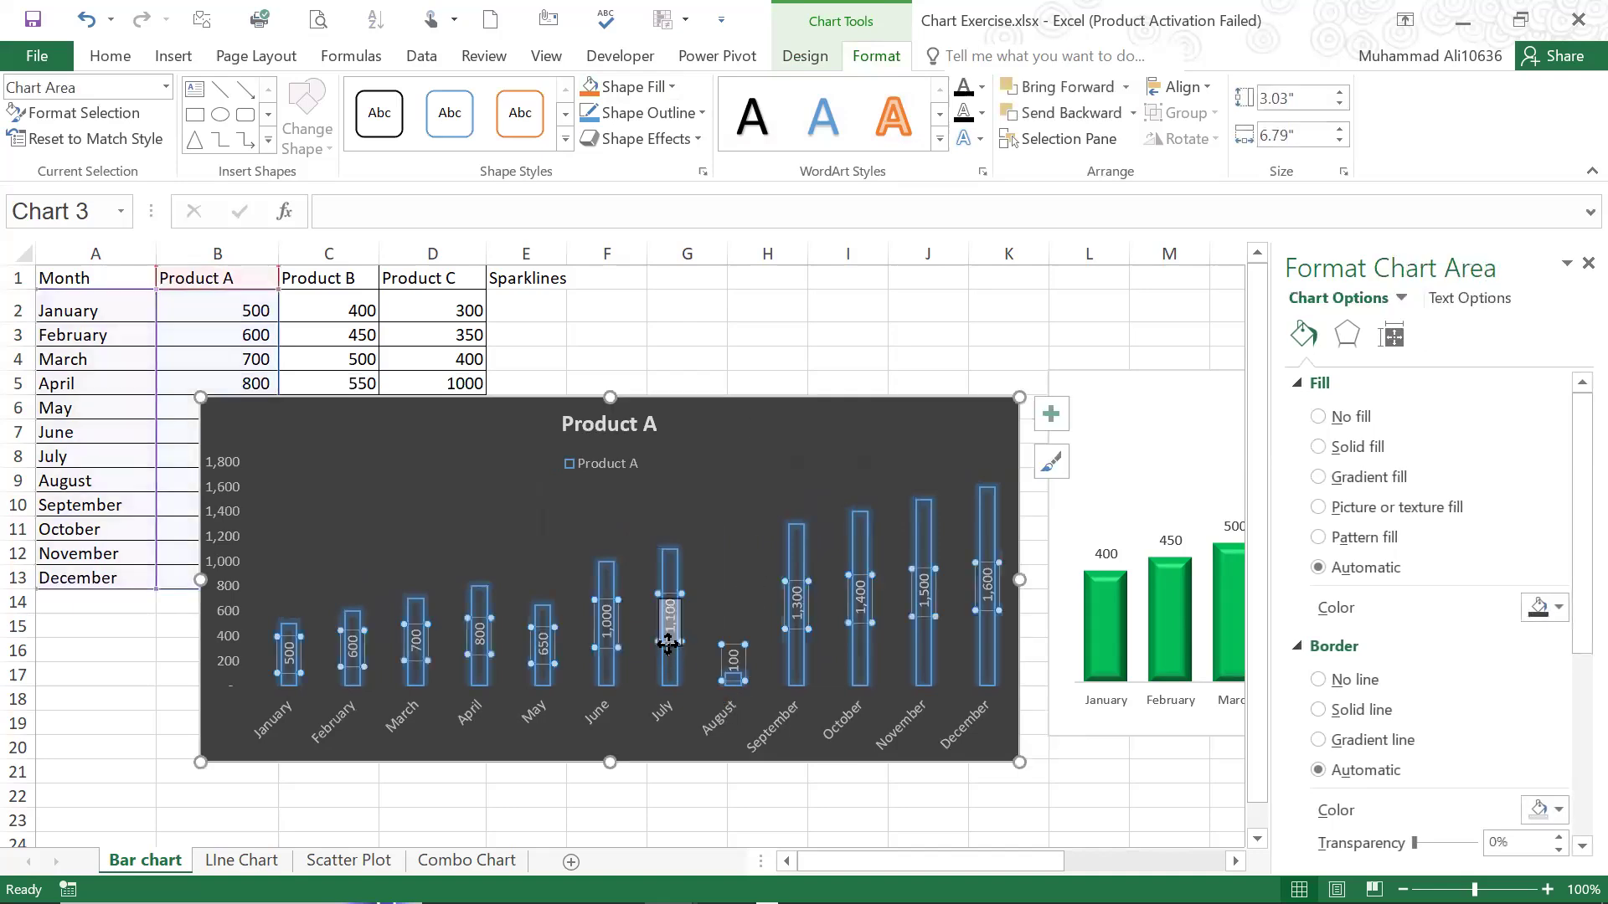
{"action": "left_click", "coordinate": [683, 458]}
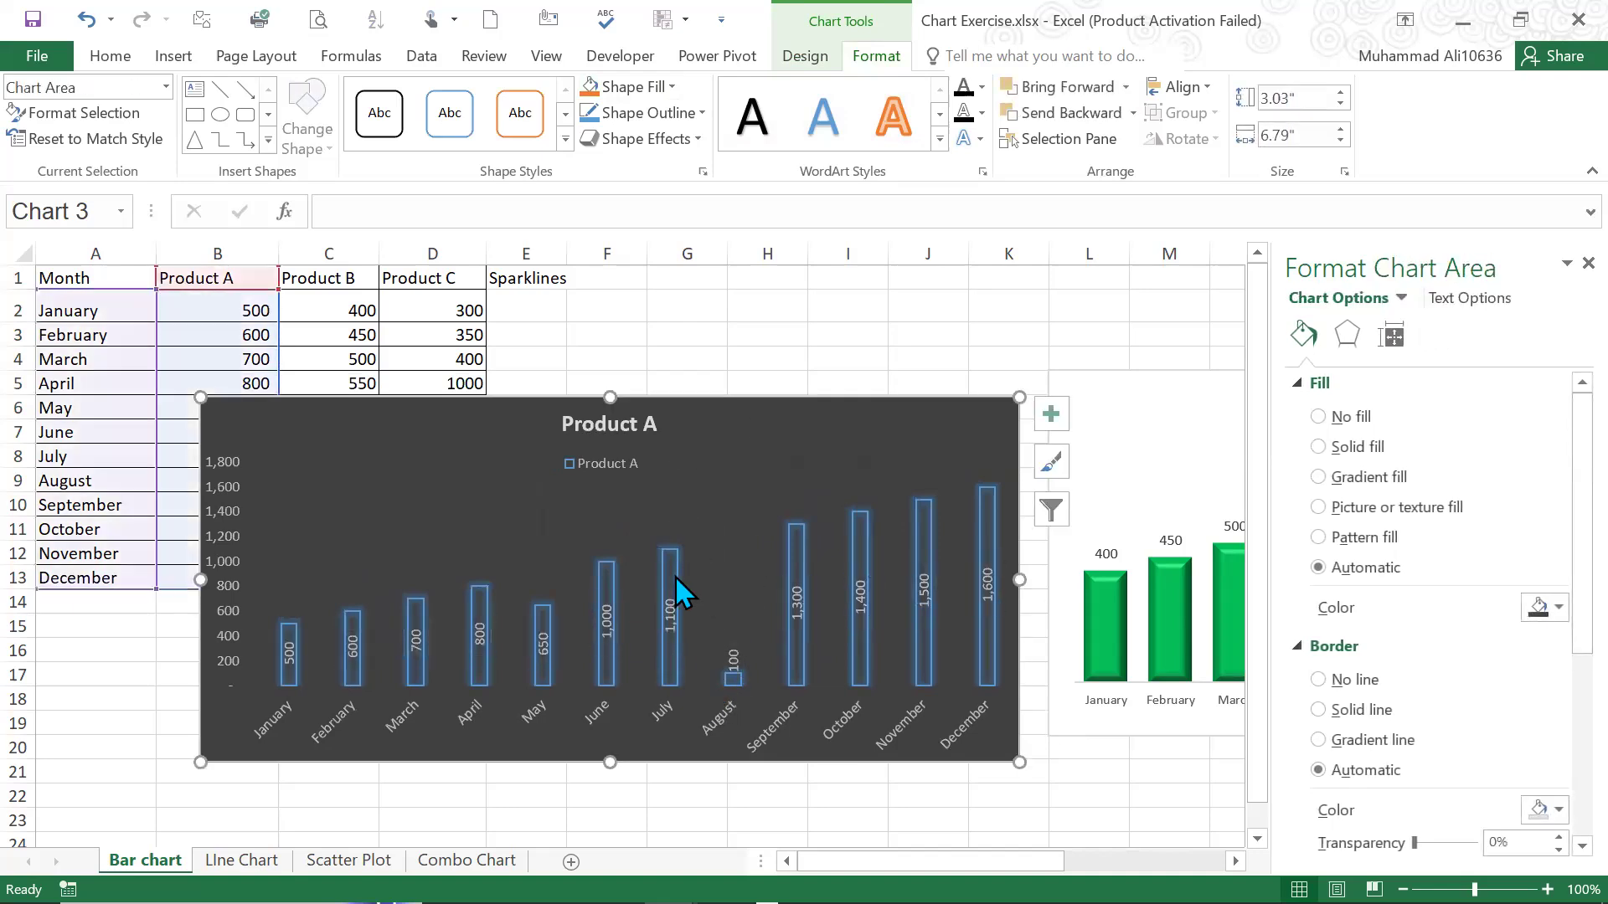
{"action": "left_click", "coordinate": [675, 576]}
{"action": "left_click", "coordinate": [724, 369]}
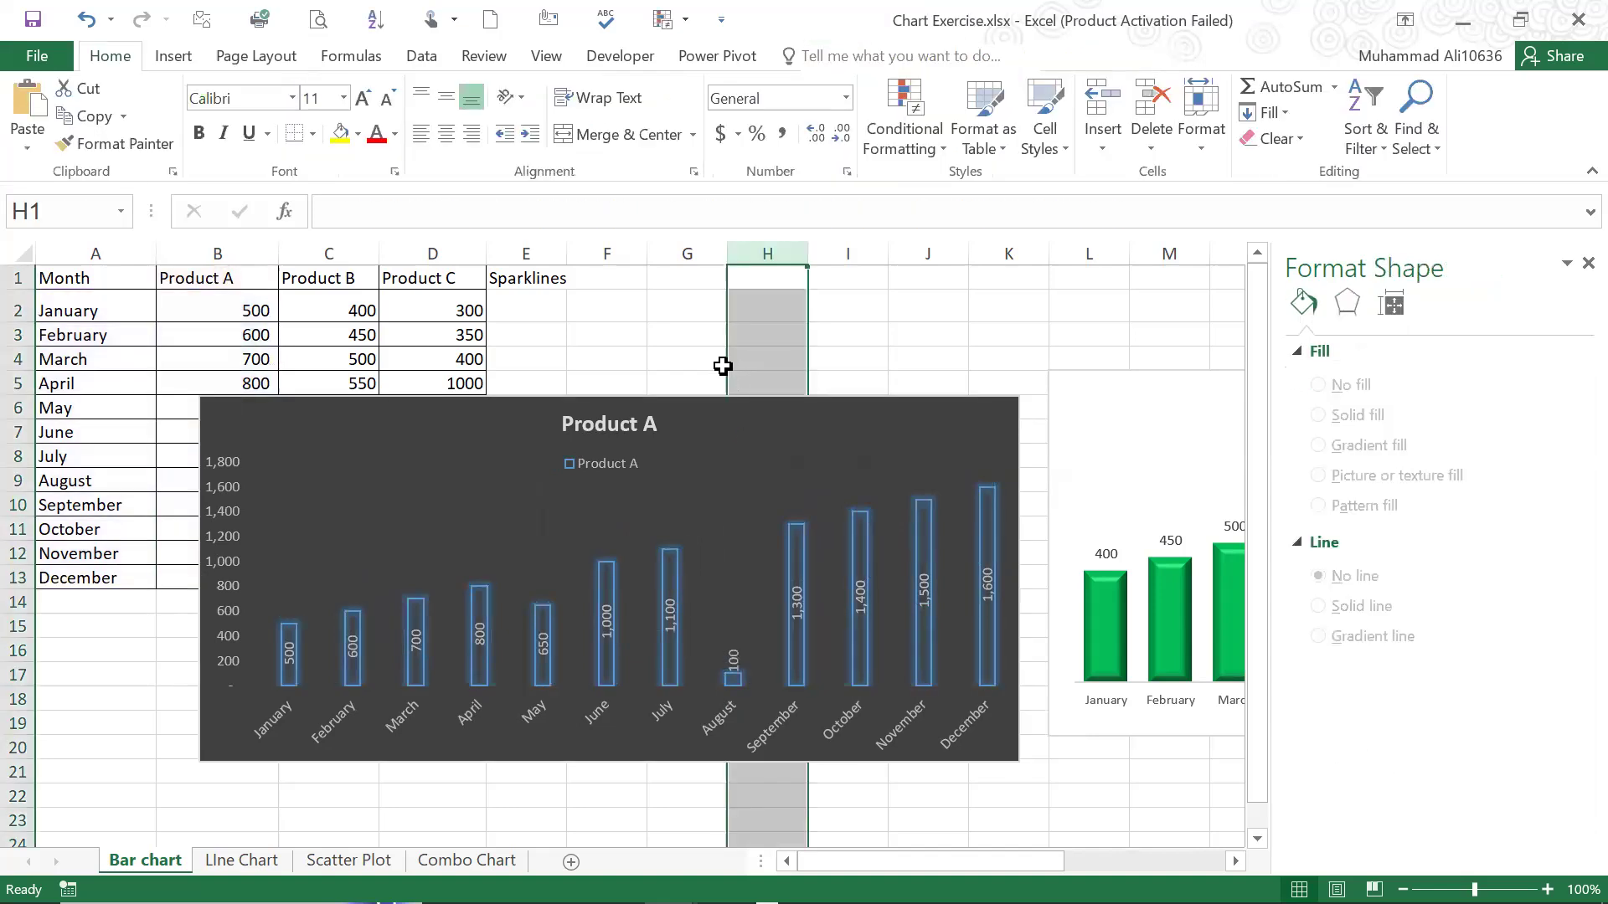
{"action": "left_click", "coordinate": [603, 641]}
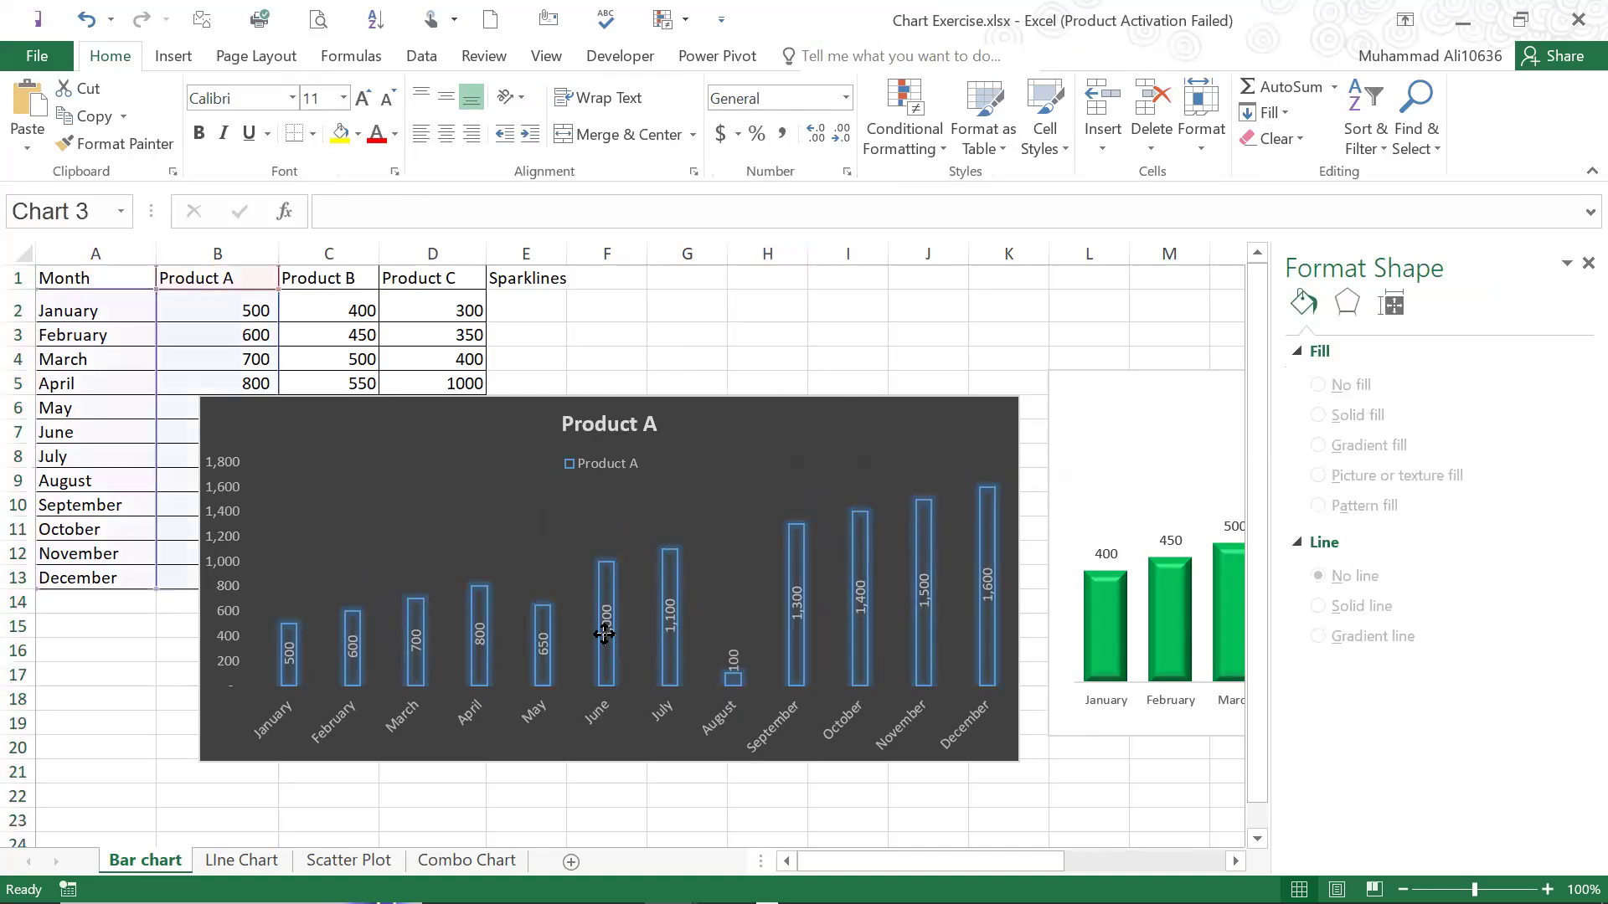
{"action": "left_click", "coordinate": [603, 563]}
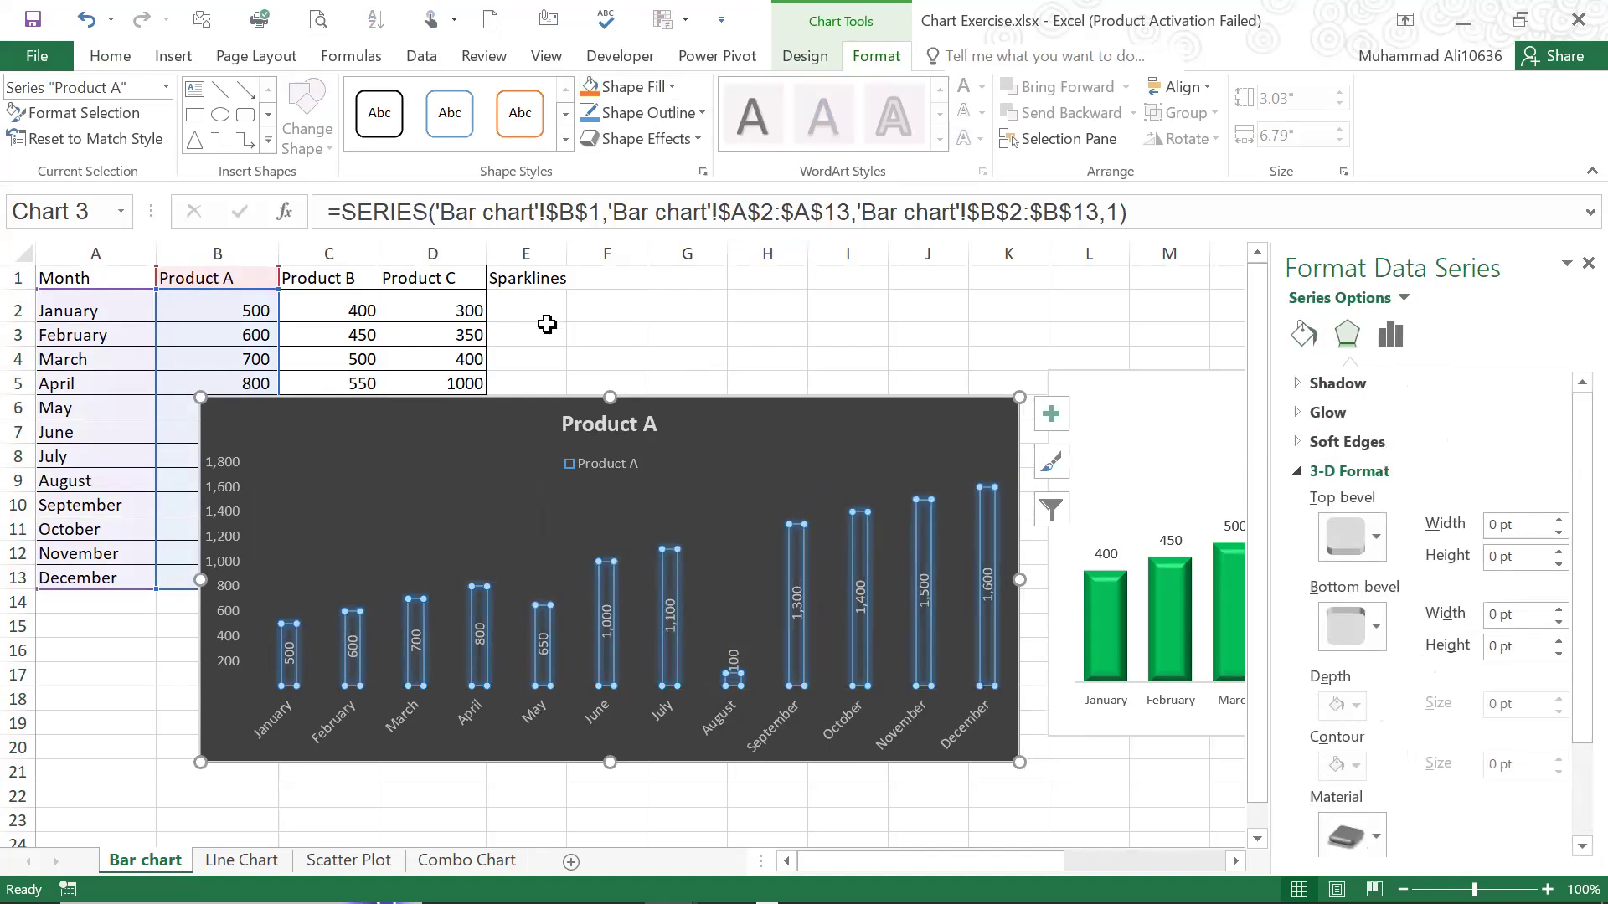
{"action": "left_click", "coordinate": [767, 305]}
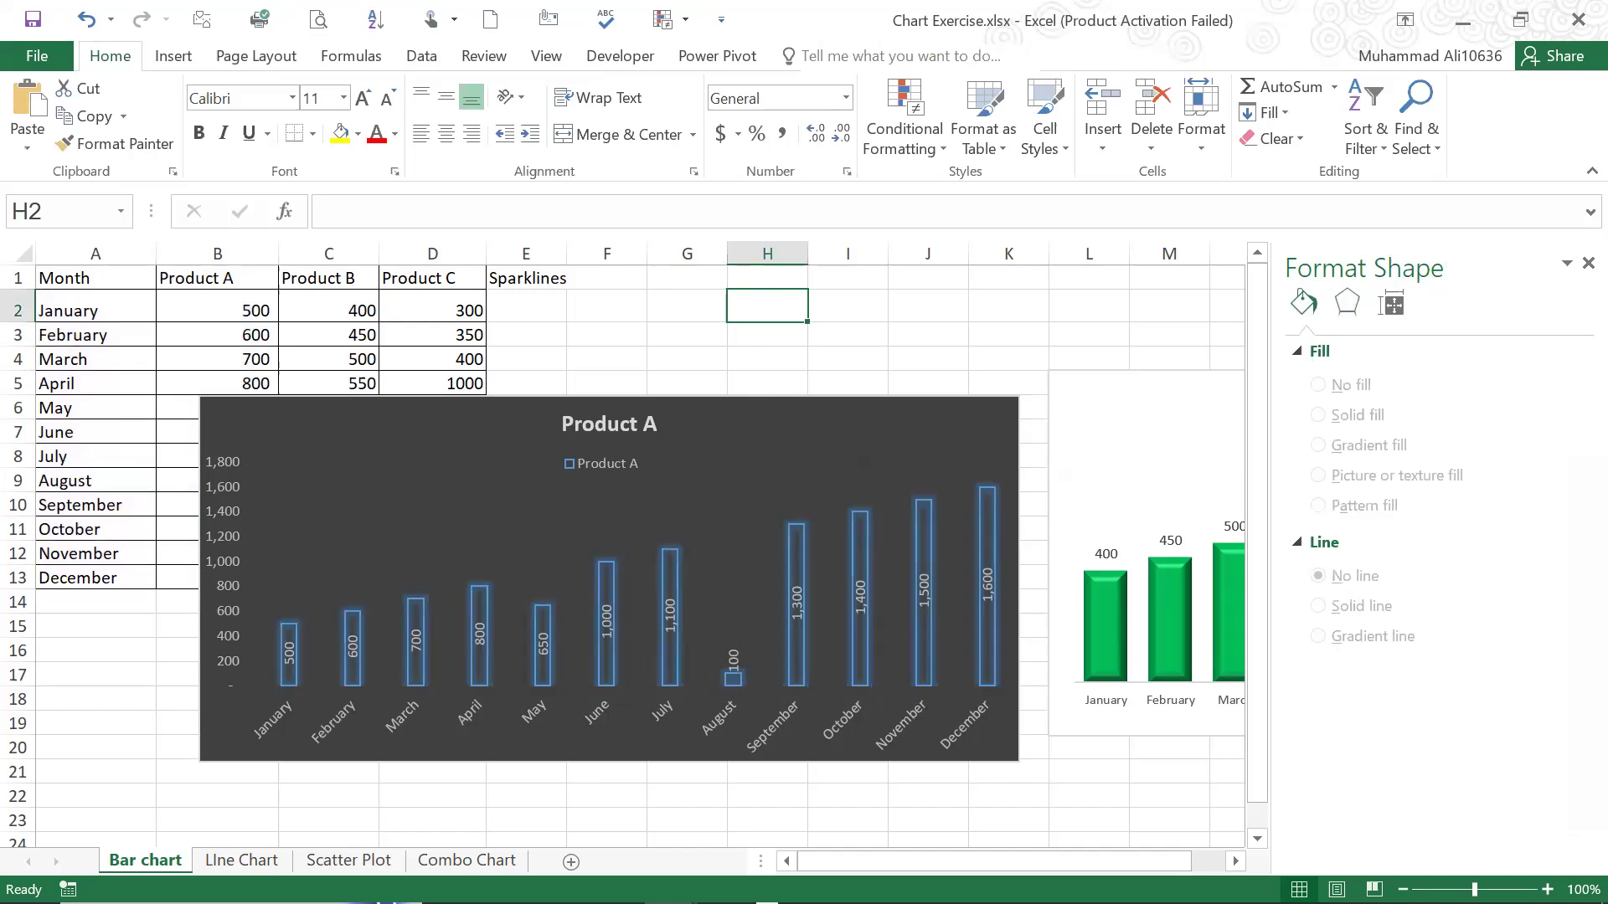
Review the two Temperature (°C) line charts on the Line Chart sheet and compare their lines and markers
{"action": "left_click", "coordinate": [241, 861]}
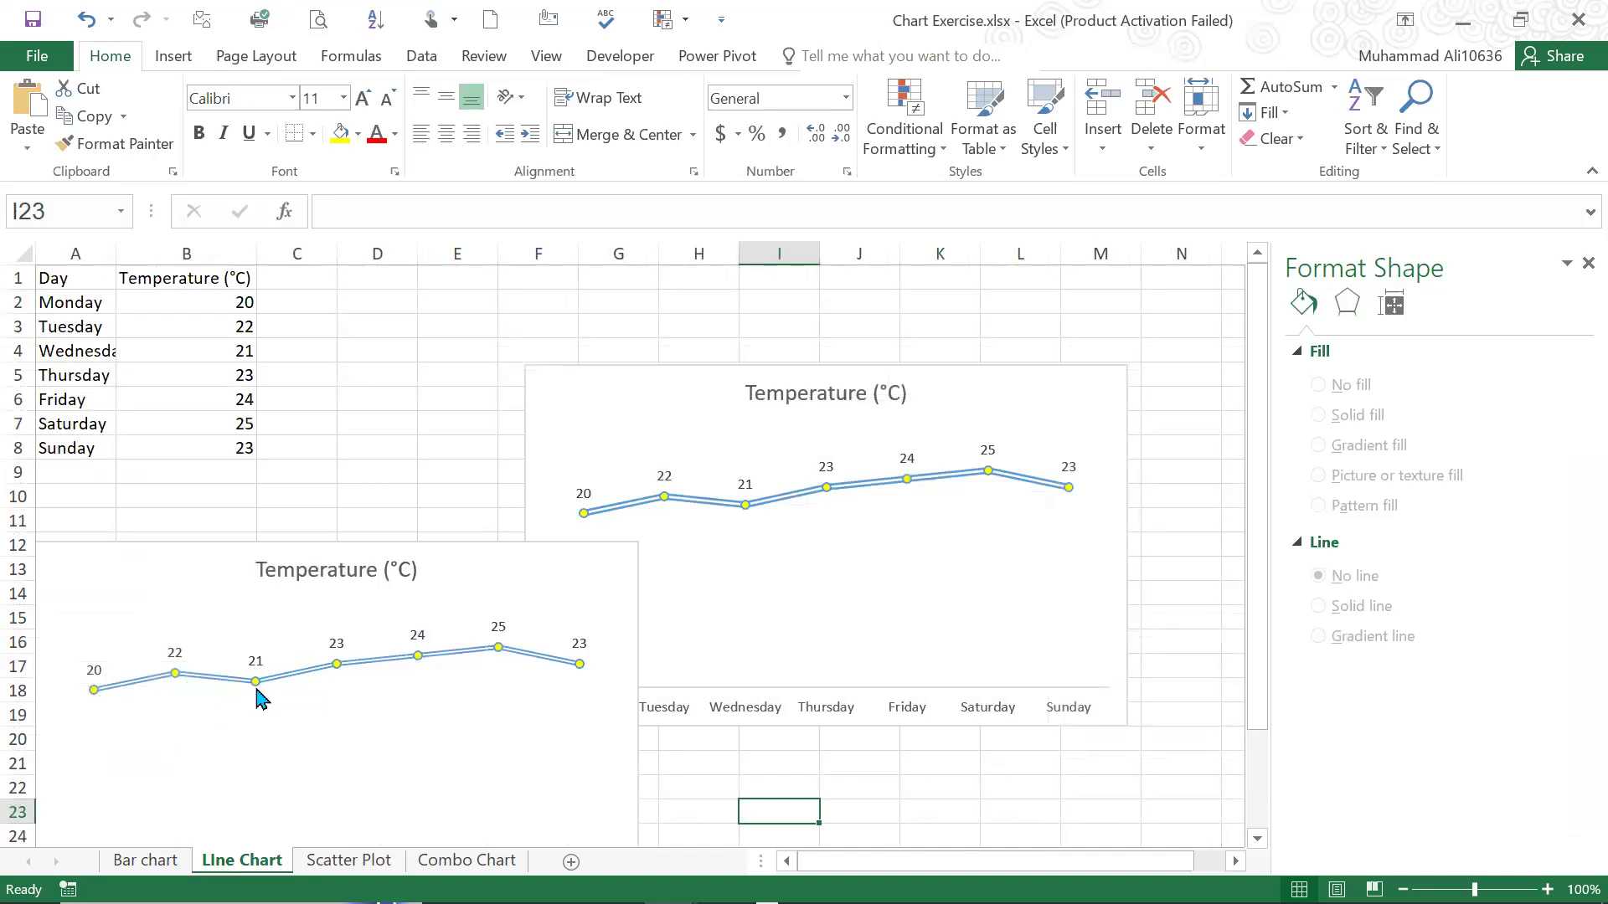
{"action": "mouse_move", "coordinate": [258, 692]}
{"action": "mouse_move", "coordinate": [356, 670]}
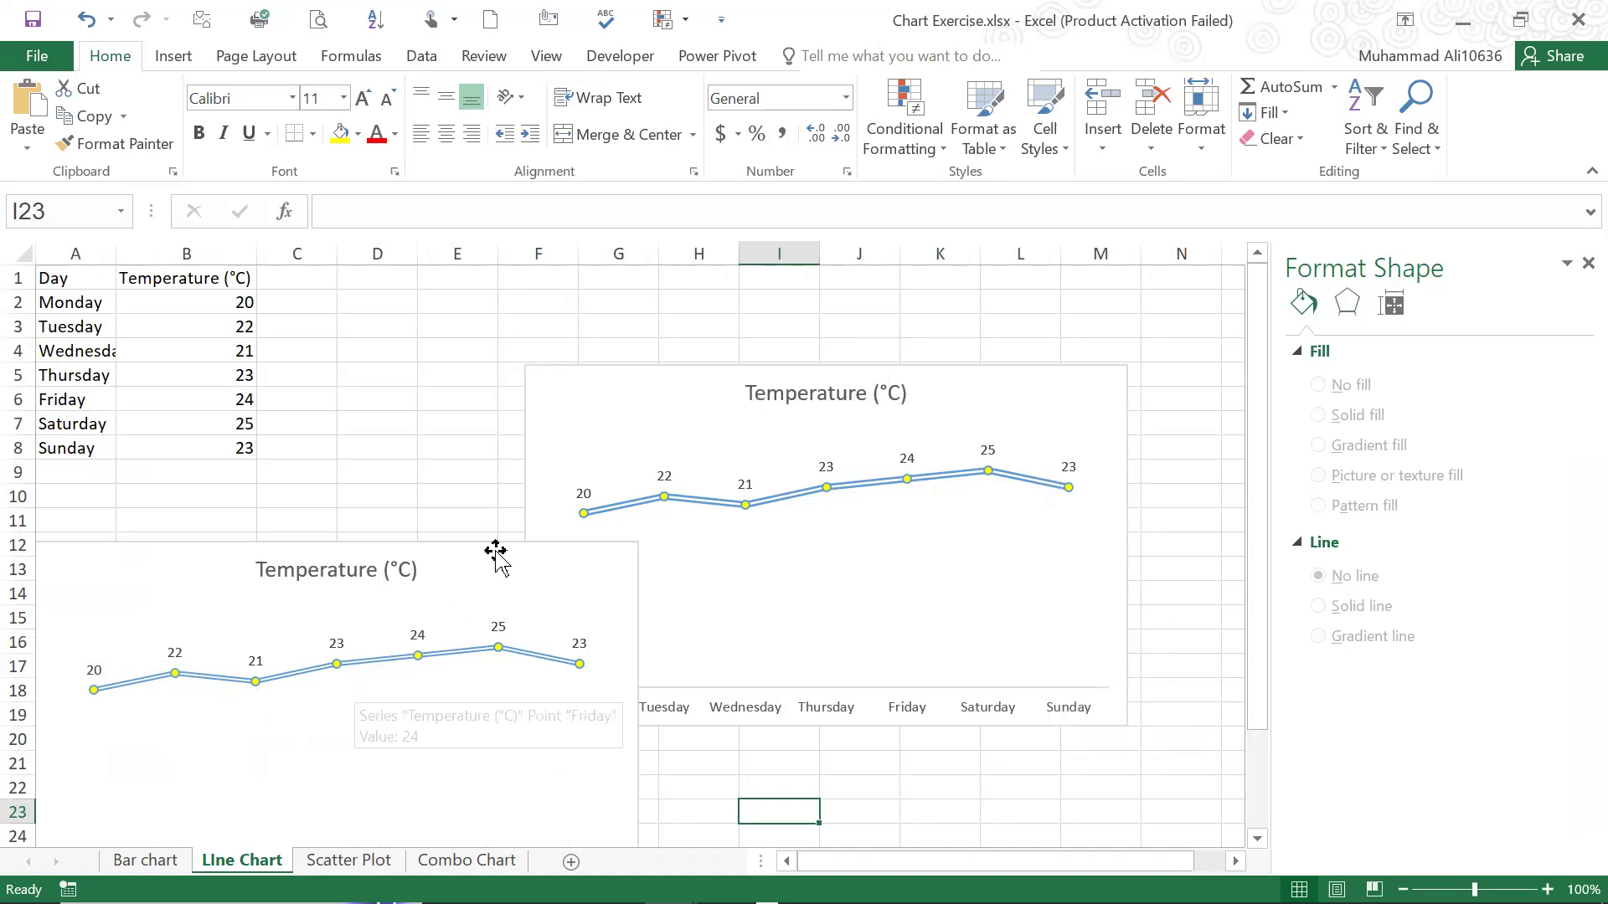
{"action": "left_click", "coordinate": [803, 369]}
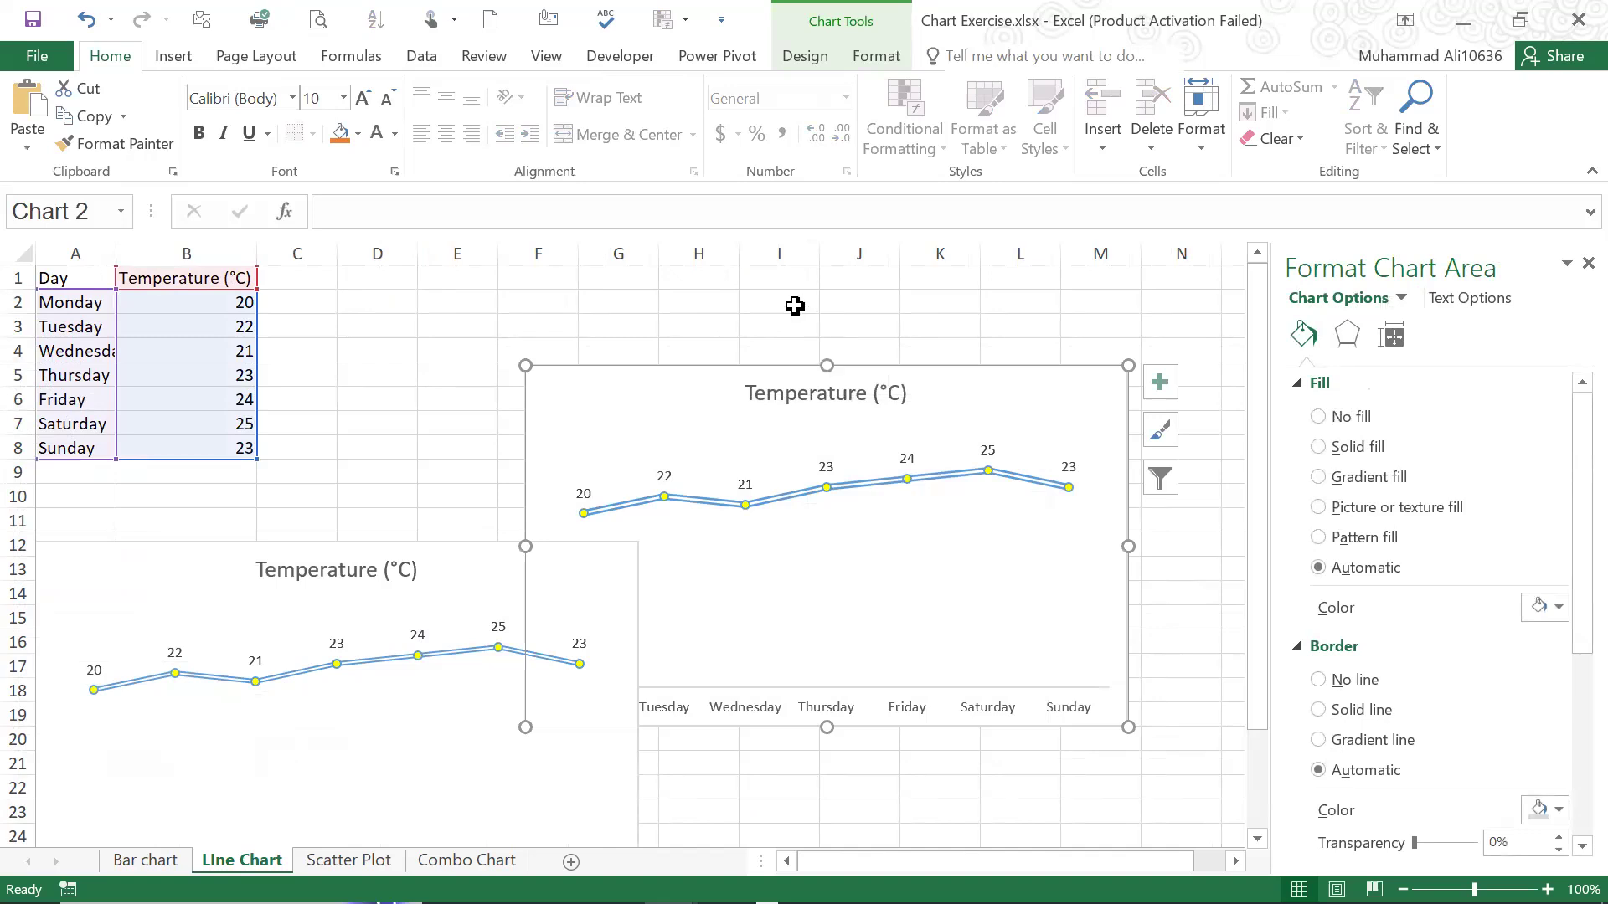
{"action": "left_click", "coordinate": [856, 379]}
{"action": "left_click", "coordinate": [858, 368]}
{"action": "left_click", "coordinate": [451, 324]}
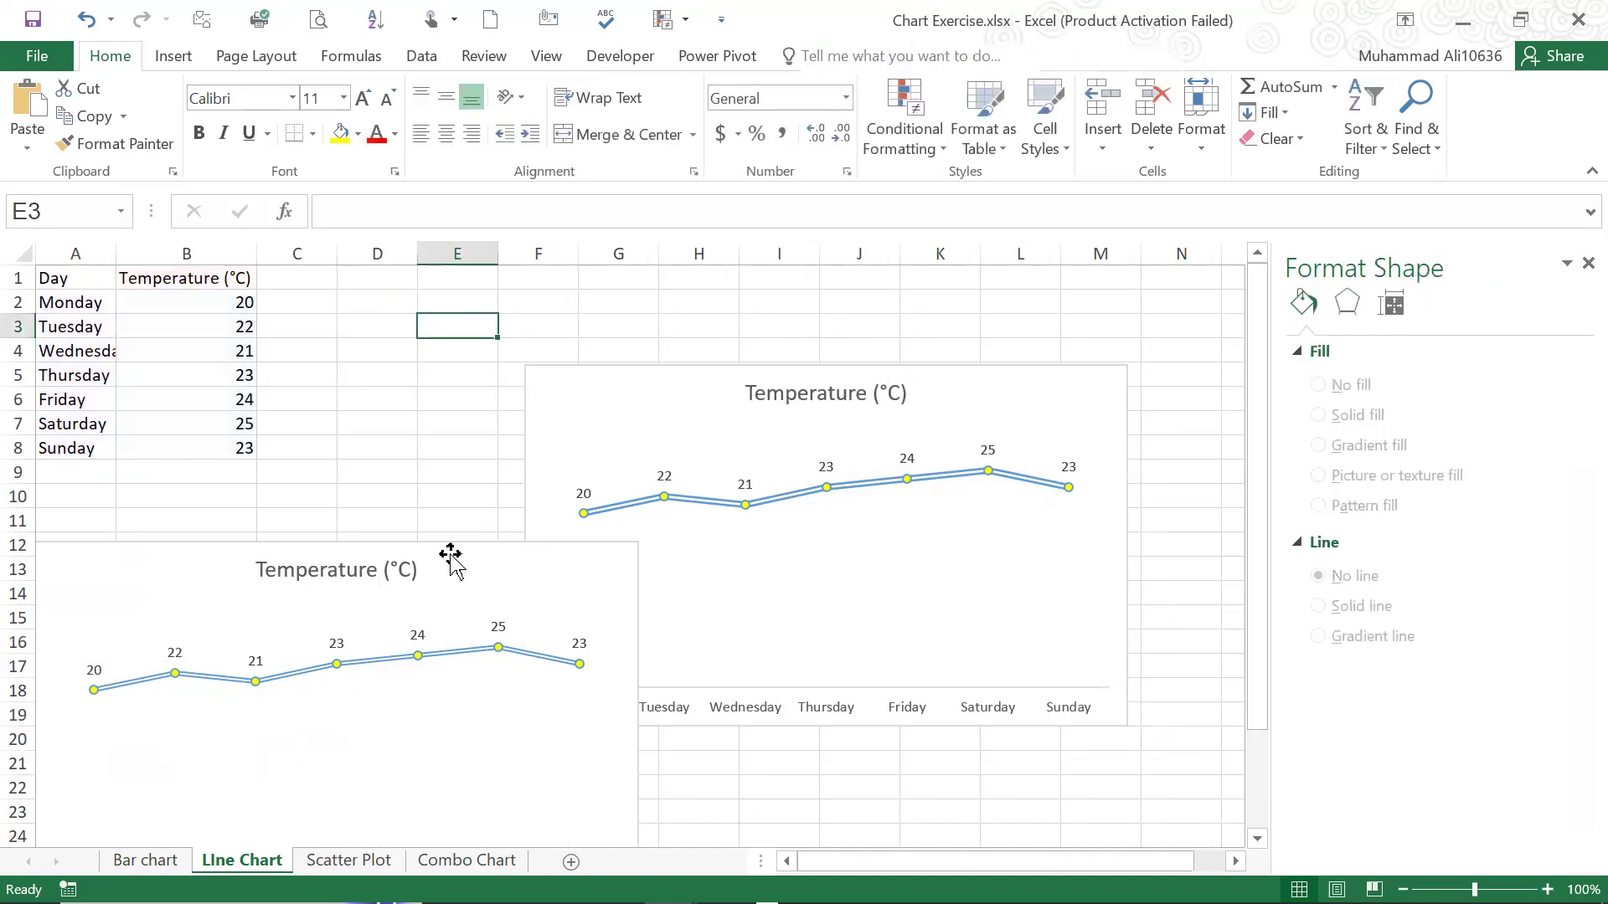
{"action": "left_click", "coordinate": [514, 546]}
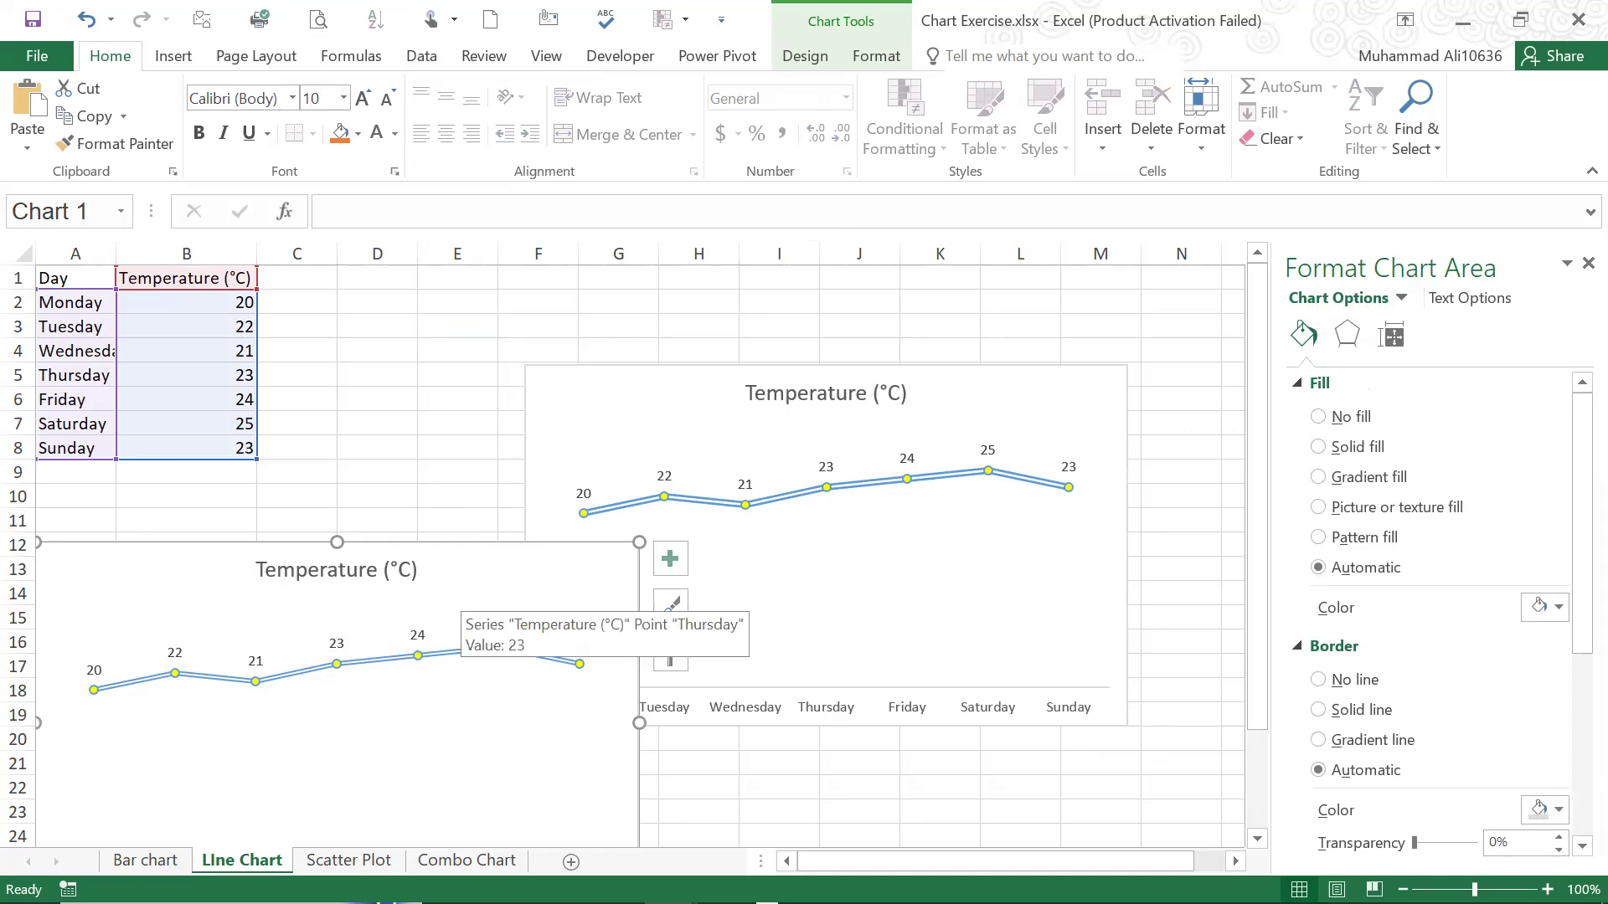
Review the sales revenue scatter chart and the monthly revenue and expenses columns on the Combo Chart sheet
{"action": "left_click", "coordinate": [364, 858]}
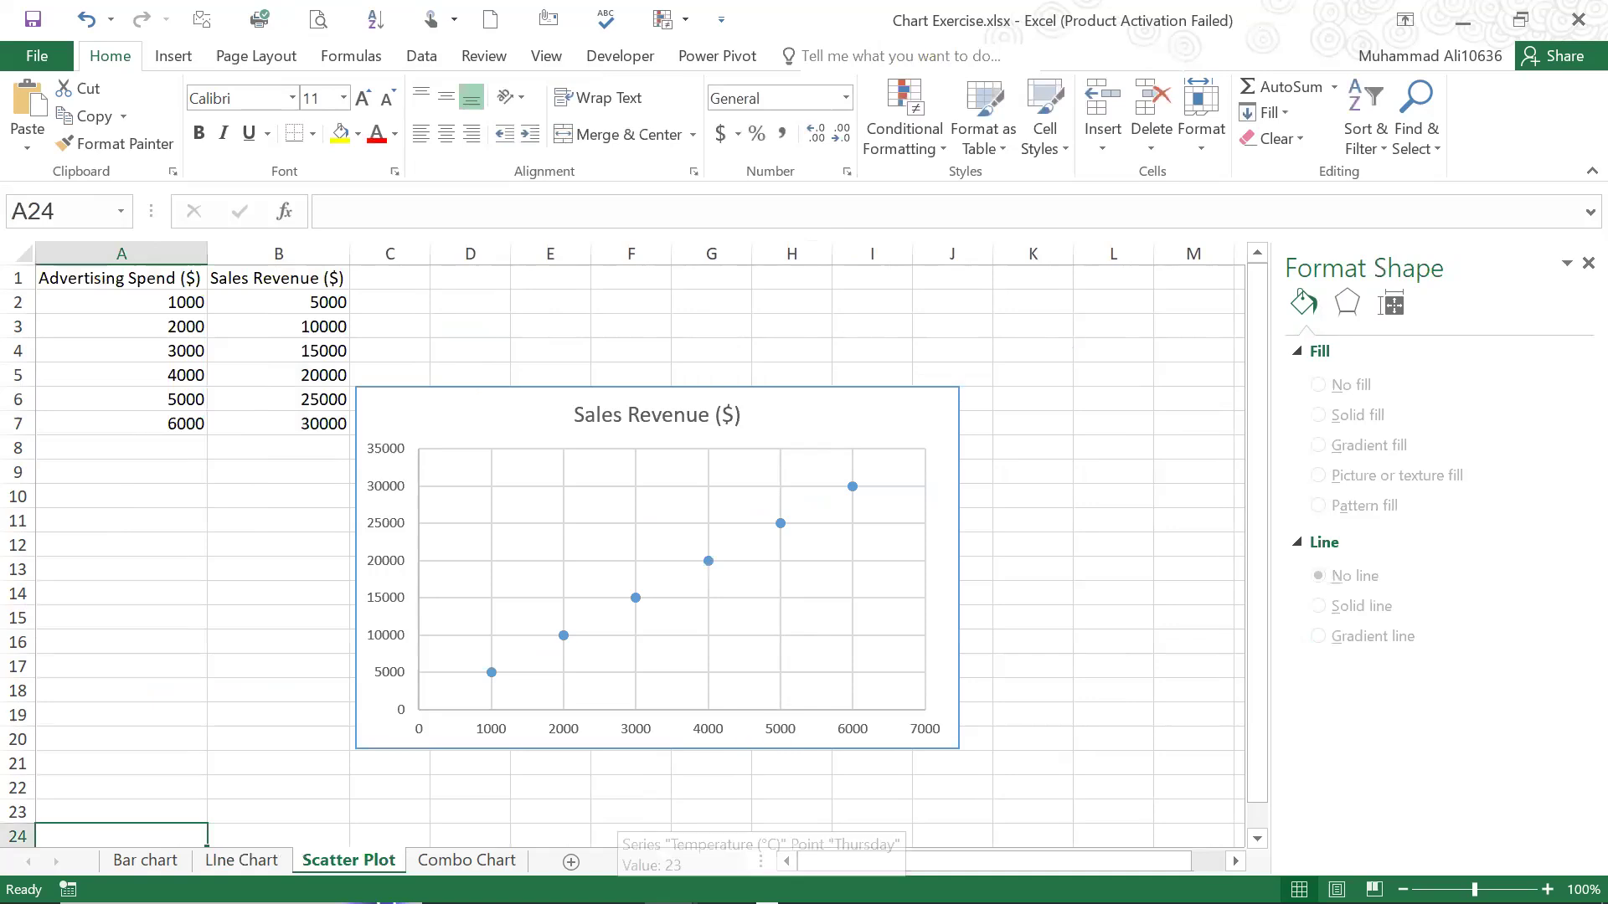
{"action": "key", "text": "ctrl+Page_Down"}
{"action": "left_click", "coordinate": [208, 294]}
{"action": "left_click", "coordinate": [211, 322]}
{"action": "left_click", "coordinate": [213, 413]}
{"action": "left_click", "coordinate": [215, 289]}
{"action": "left_click", "coordinate": [210, 382]}
{"action": "left_click", "coordinate": [205, 319]}
{"action": "left_click", "coordinate": [203, 295]}
{"action": "left_click", "coordinate": [205, 318]}
{"action": "left_click", "coordinate": [204, 293]}
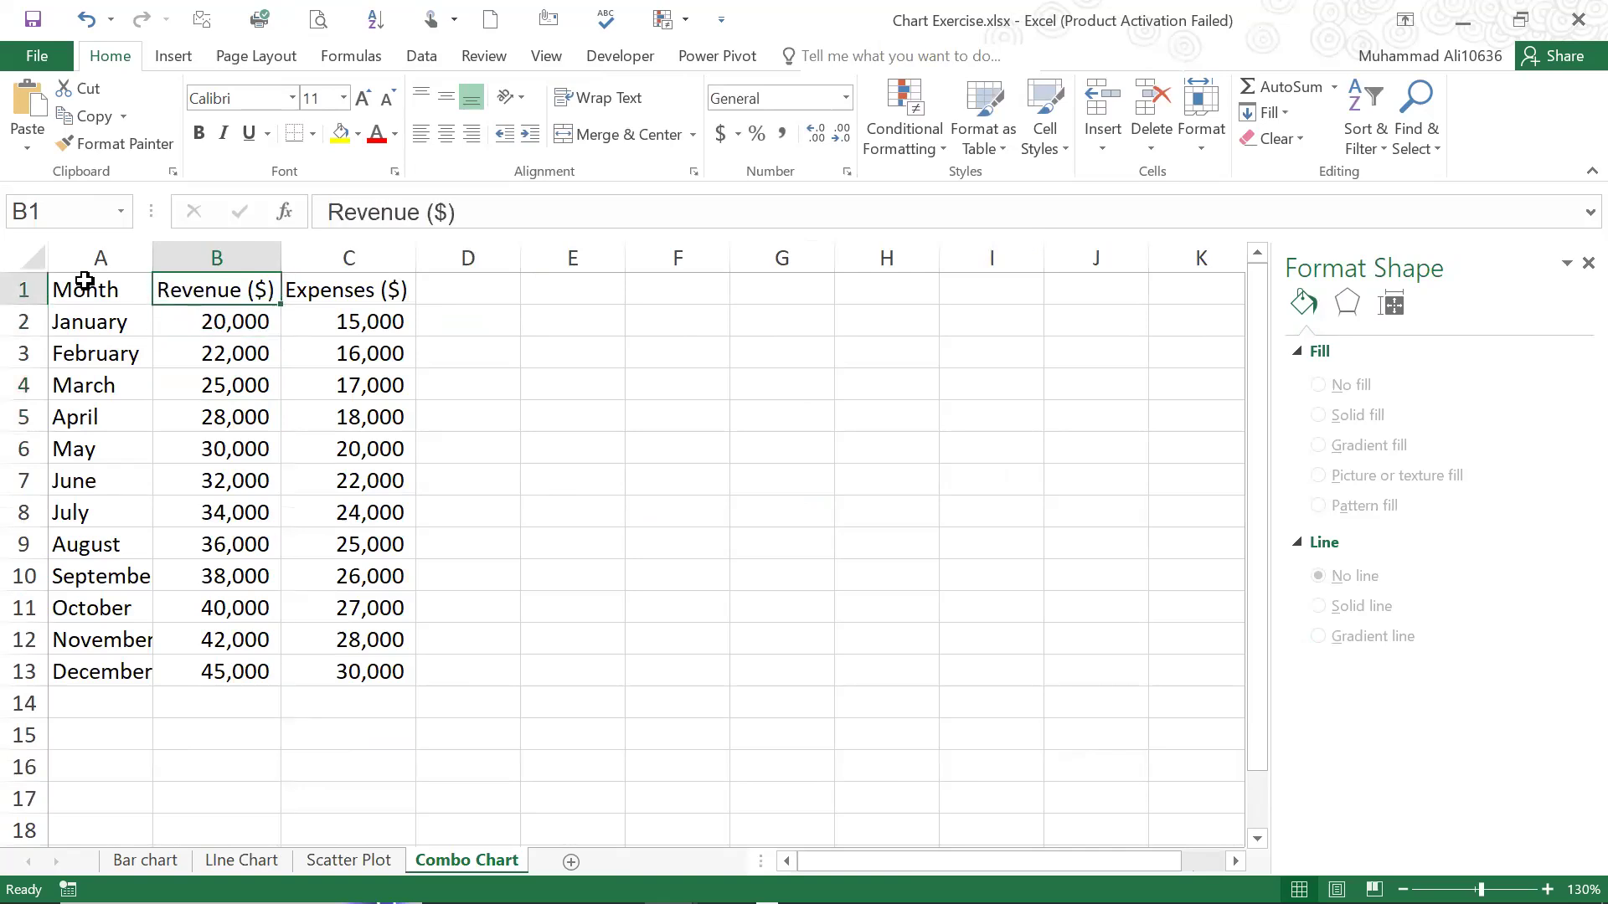
Select the whole monthly revenue and expenses table, A1:C13, on the Combo Chart sheet
{"action": "left_click", "coordinate": [88, 293]}
{"action": "left_click_drag", "start_coordinate": [90, 292], "coordinate": [243, 704]}
{"action": "left_click_drag", "start_coordinate": [308, 654], "coordinate": [343, 647]}
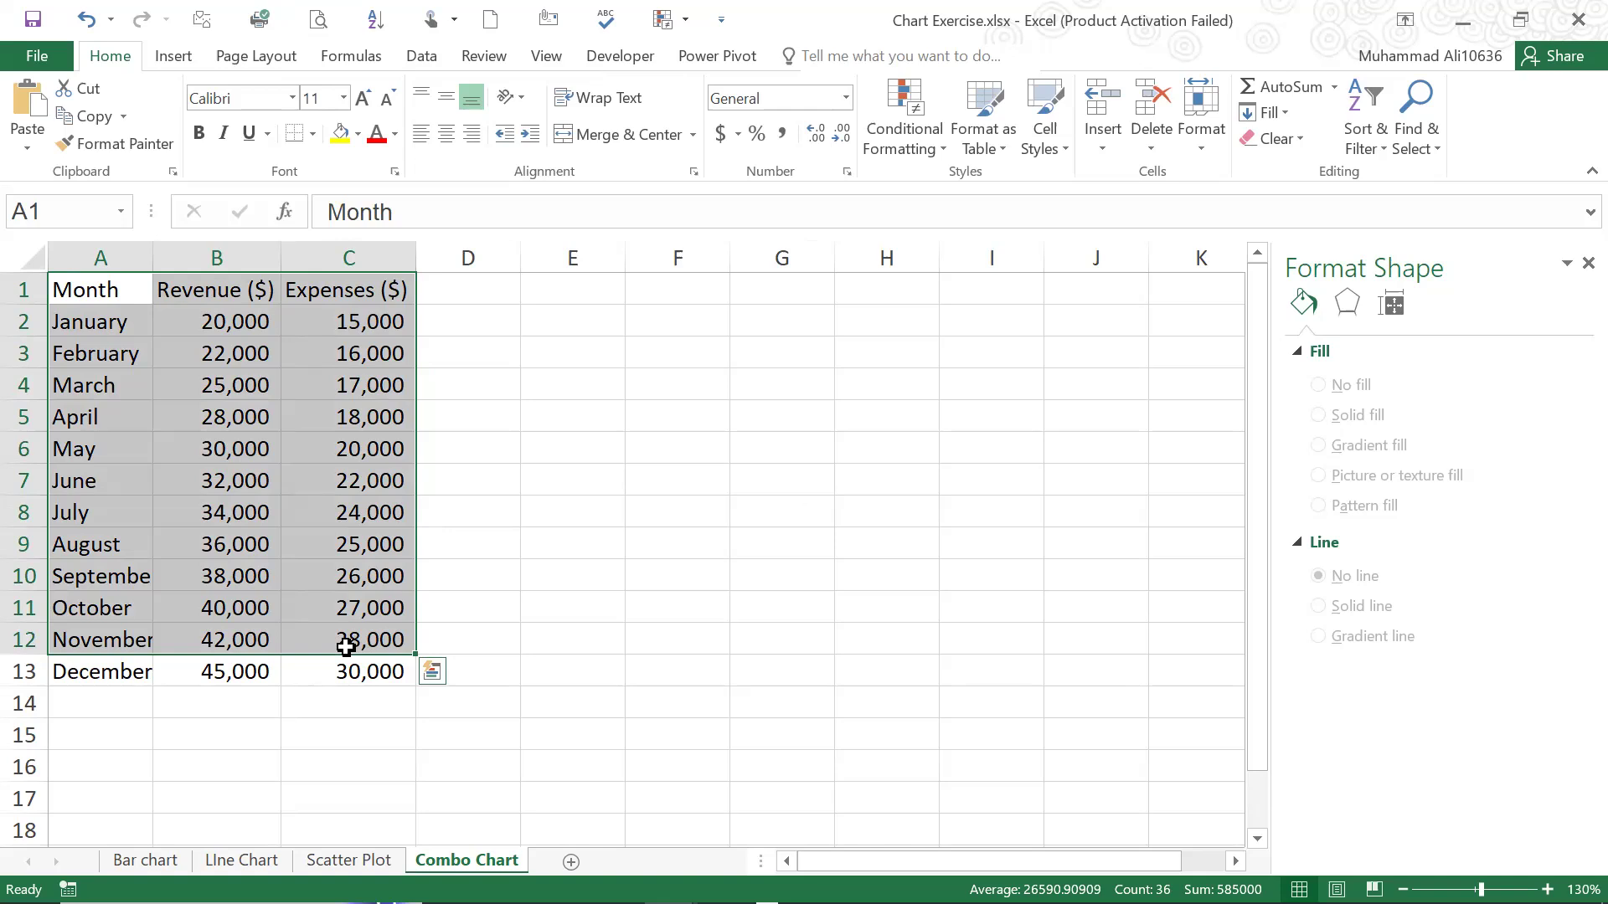
{"action": "left_click", "coordinate": [166, 323]}
{"action": "left_click", "coordinate": [119, 287]}
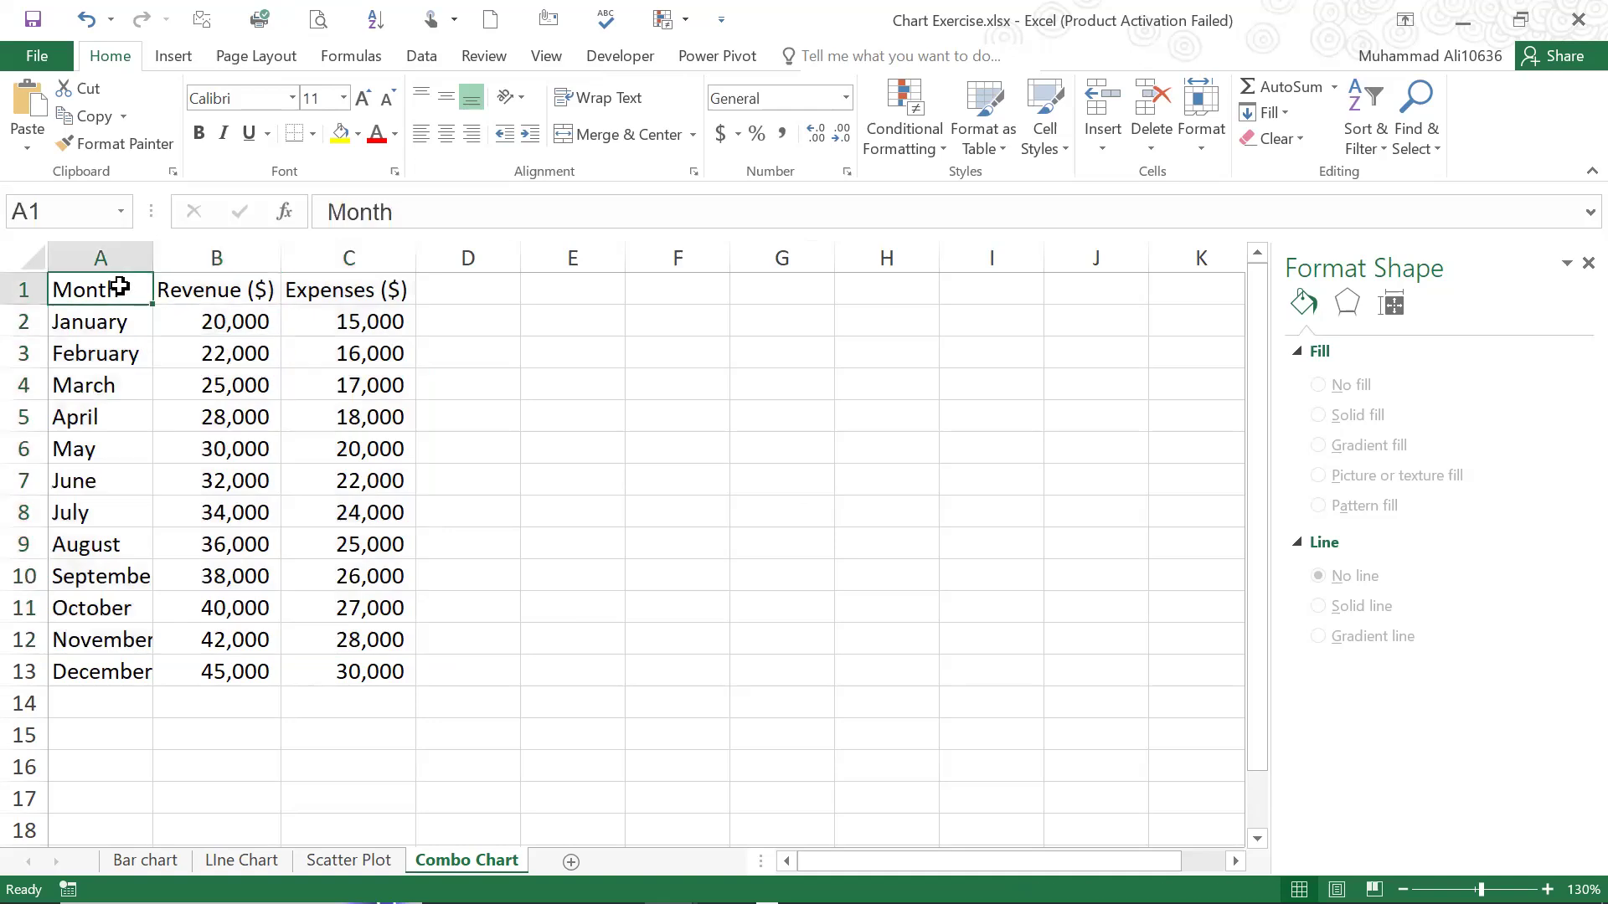
{"action": "left_click_drag", "start_coordinate": [120, 287], "coordinate": [330, 670]}
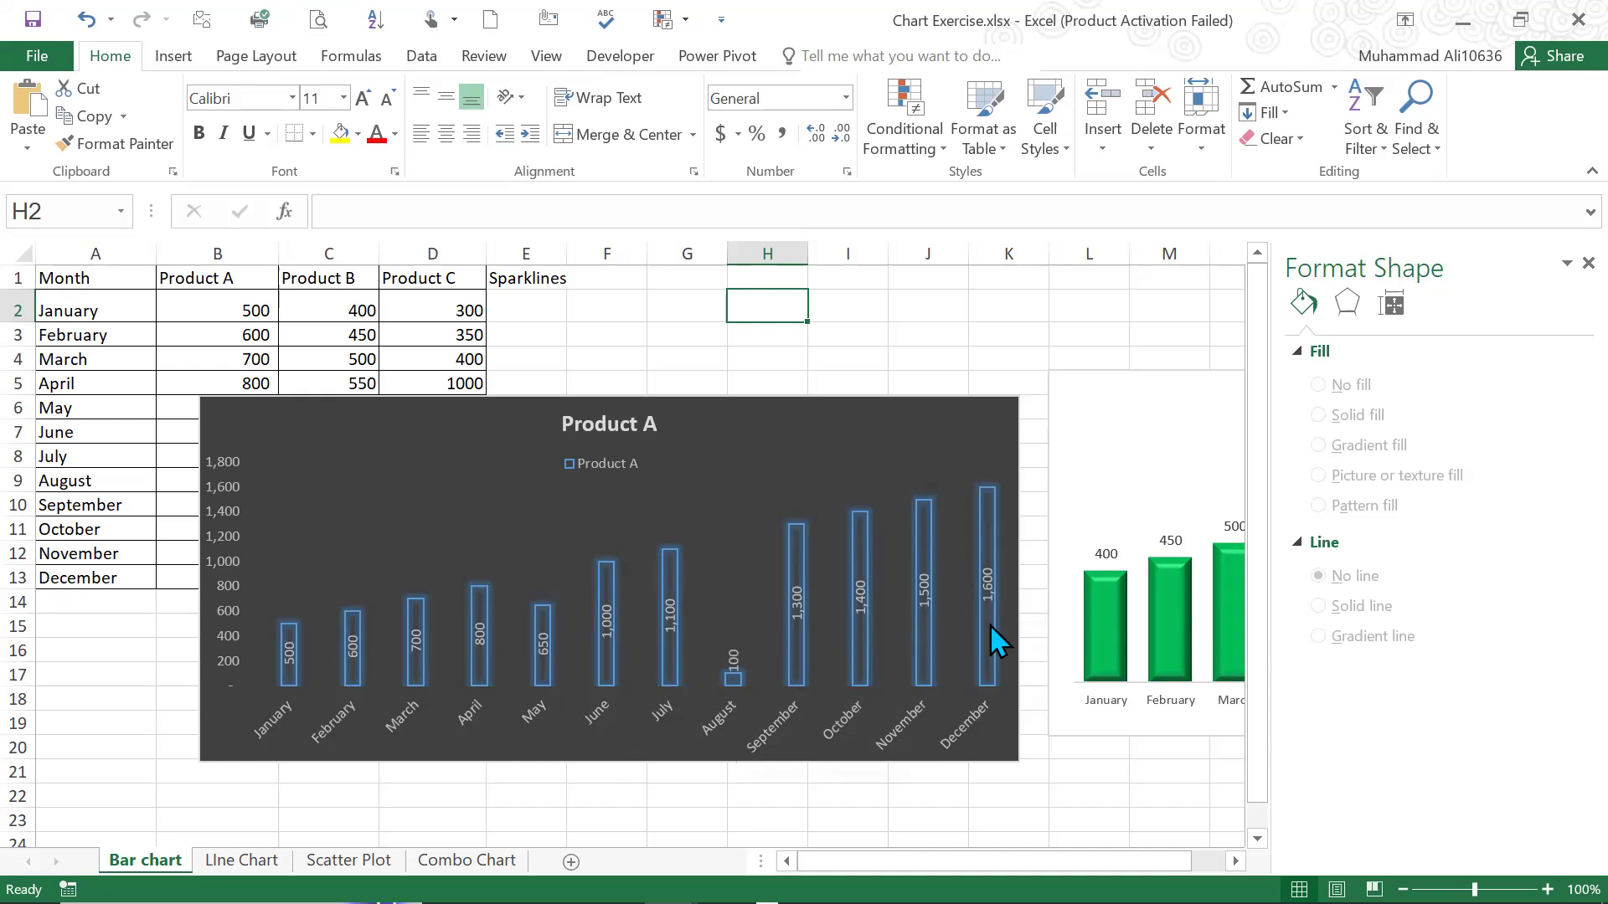
On the Bar chart sheet, move the dark Product A chart off the data table so its upper-left corner sits in E4
{"action": "left_click", "coordinate": [855, 632]}
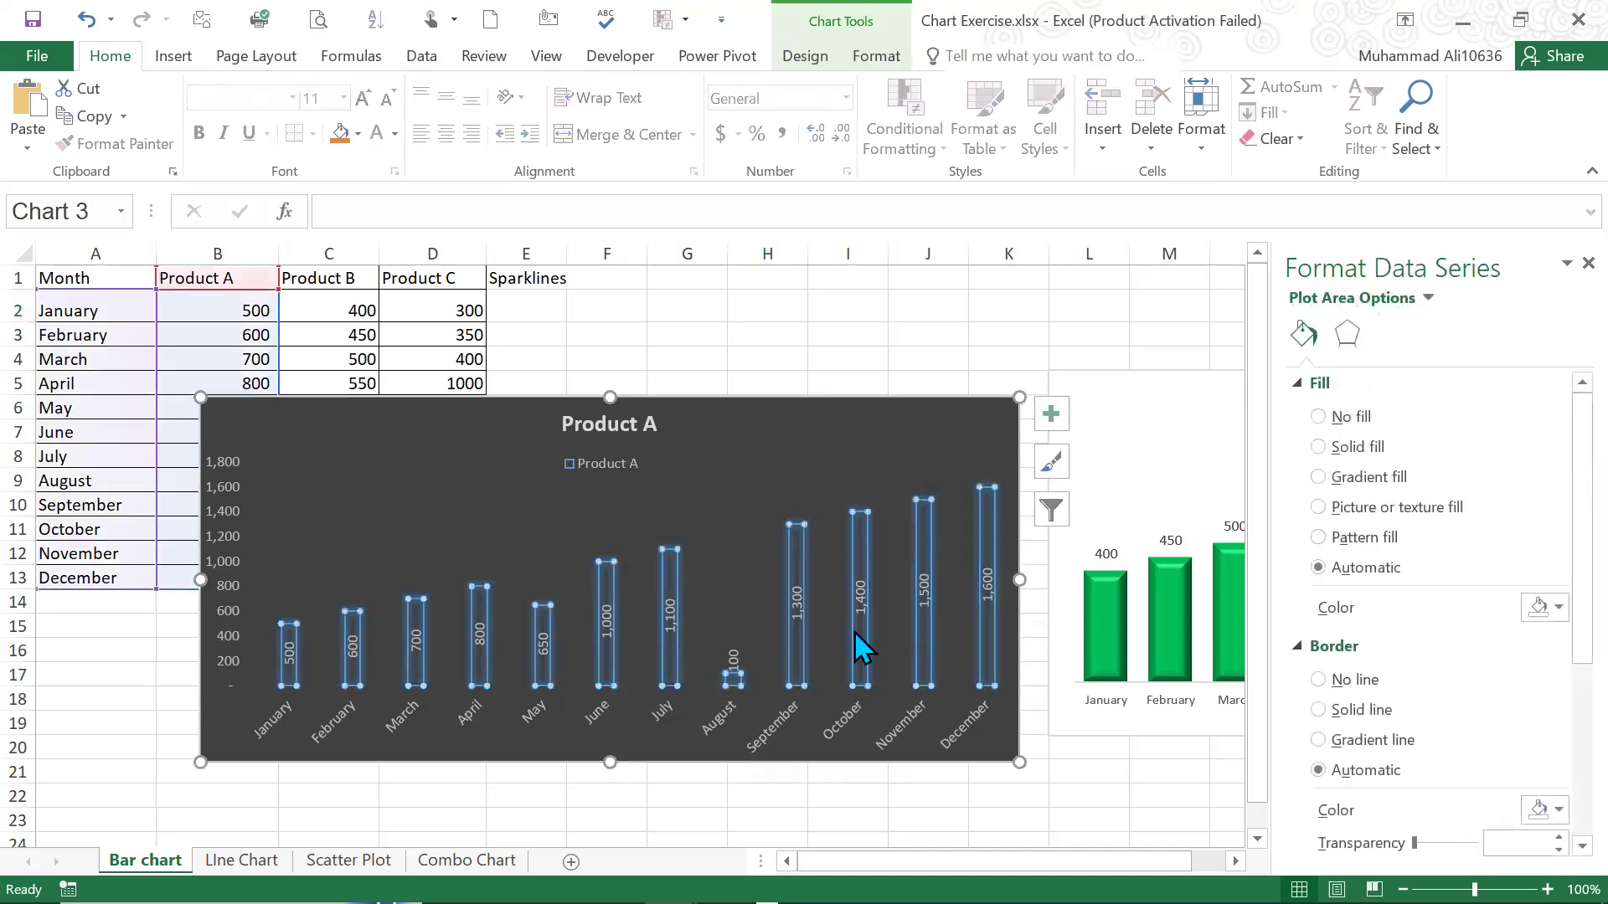
{"action": "left_click", "coordinate": [842, 406]}
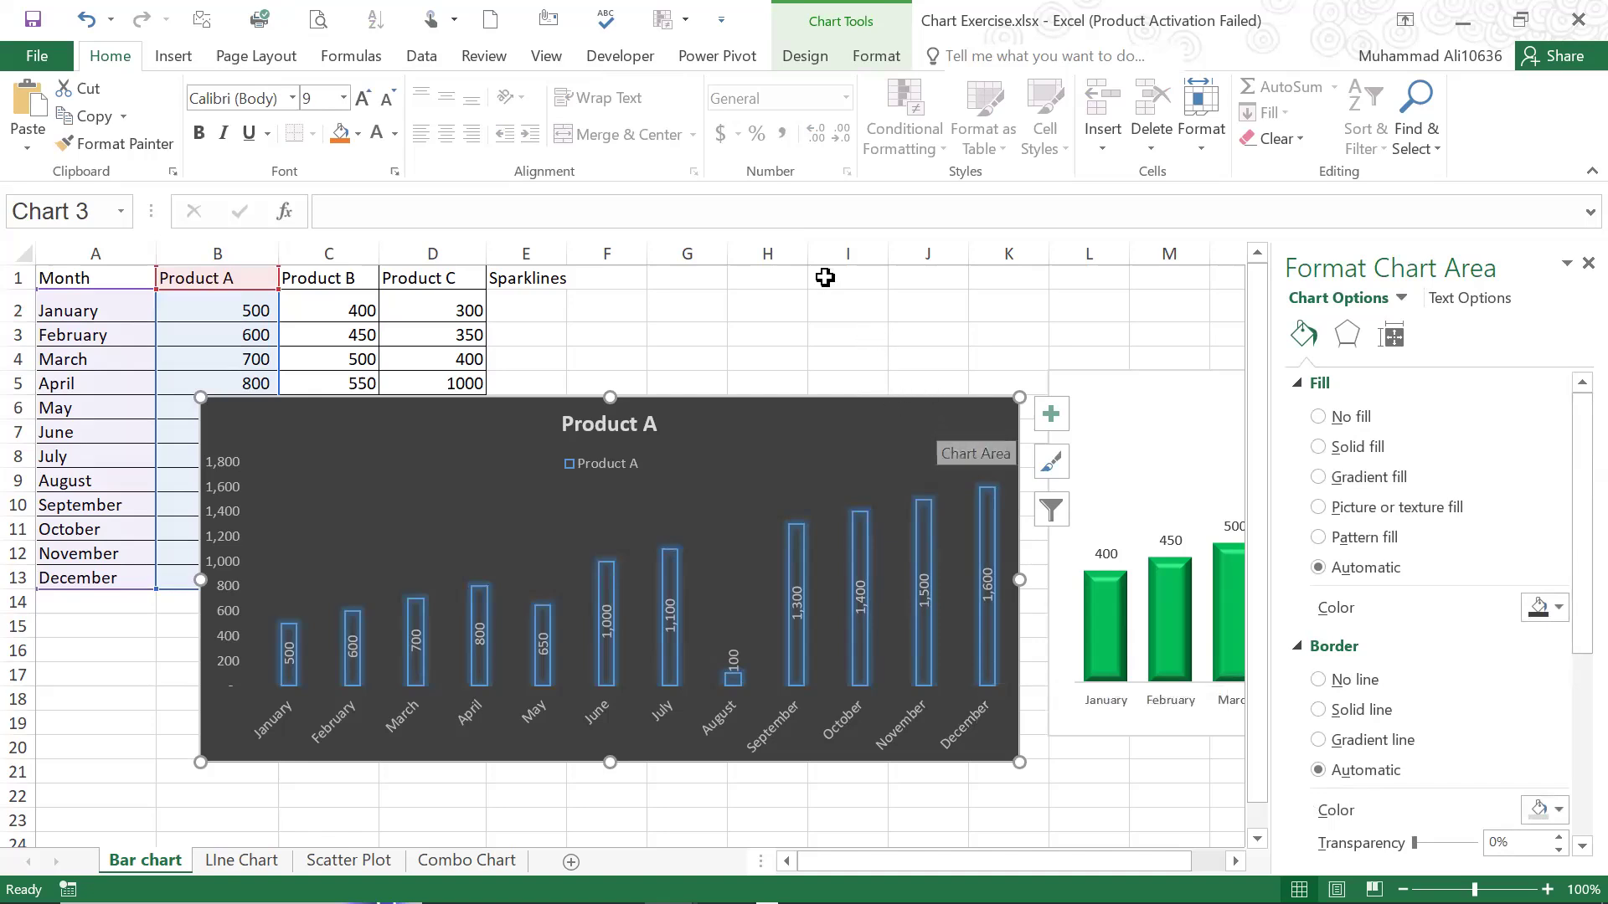
{"action": "left_click_drag", "start_coordinate": [800, 357], "coordinate": [880, 356]}
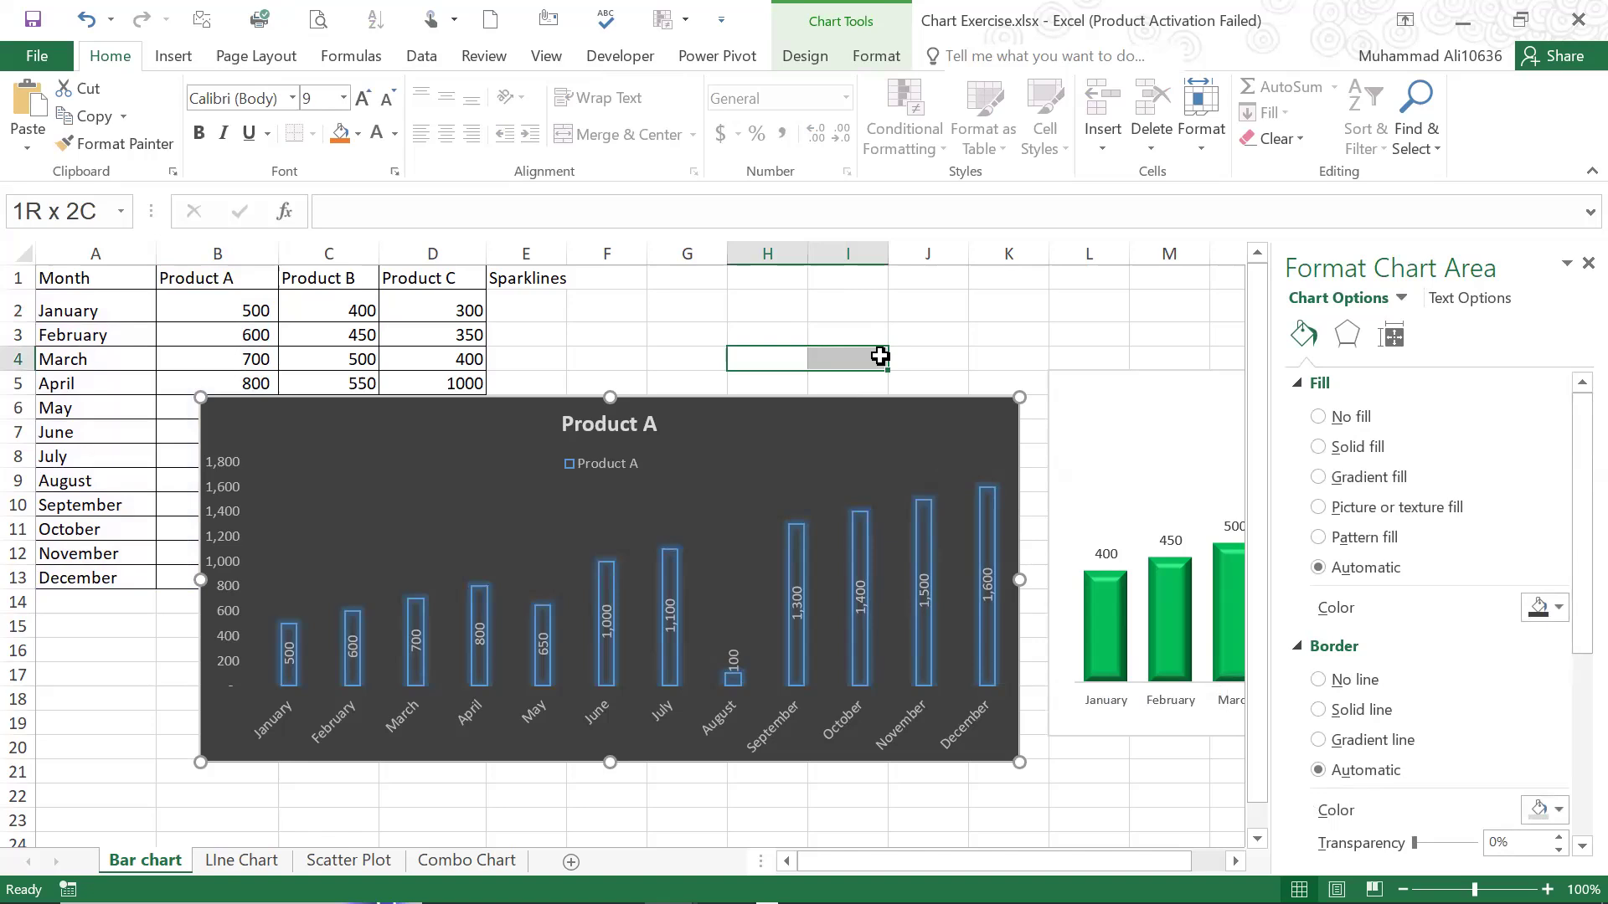
{"action": "left_click_drag", "start_coordinate": [879, 356], "coordinate": [1257, 527]}
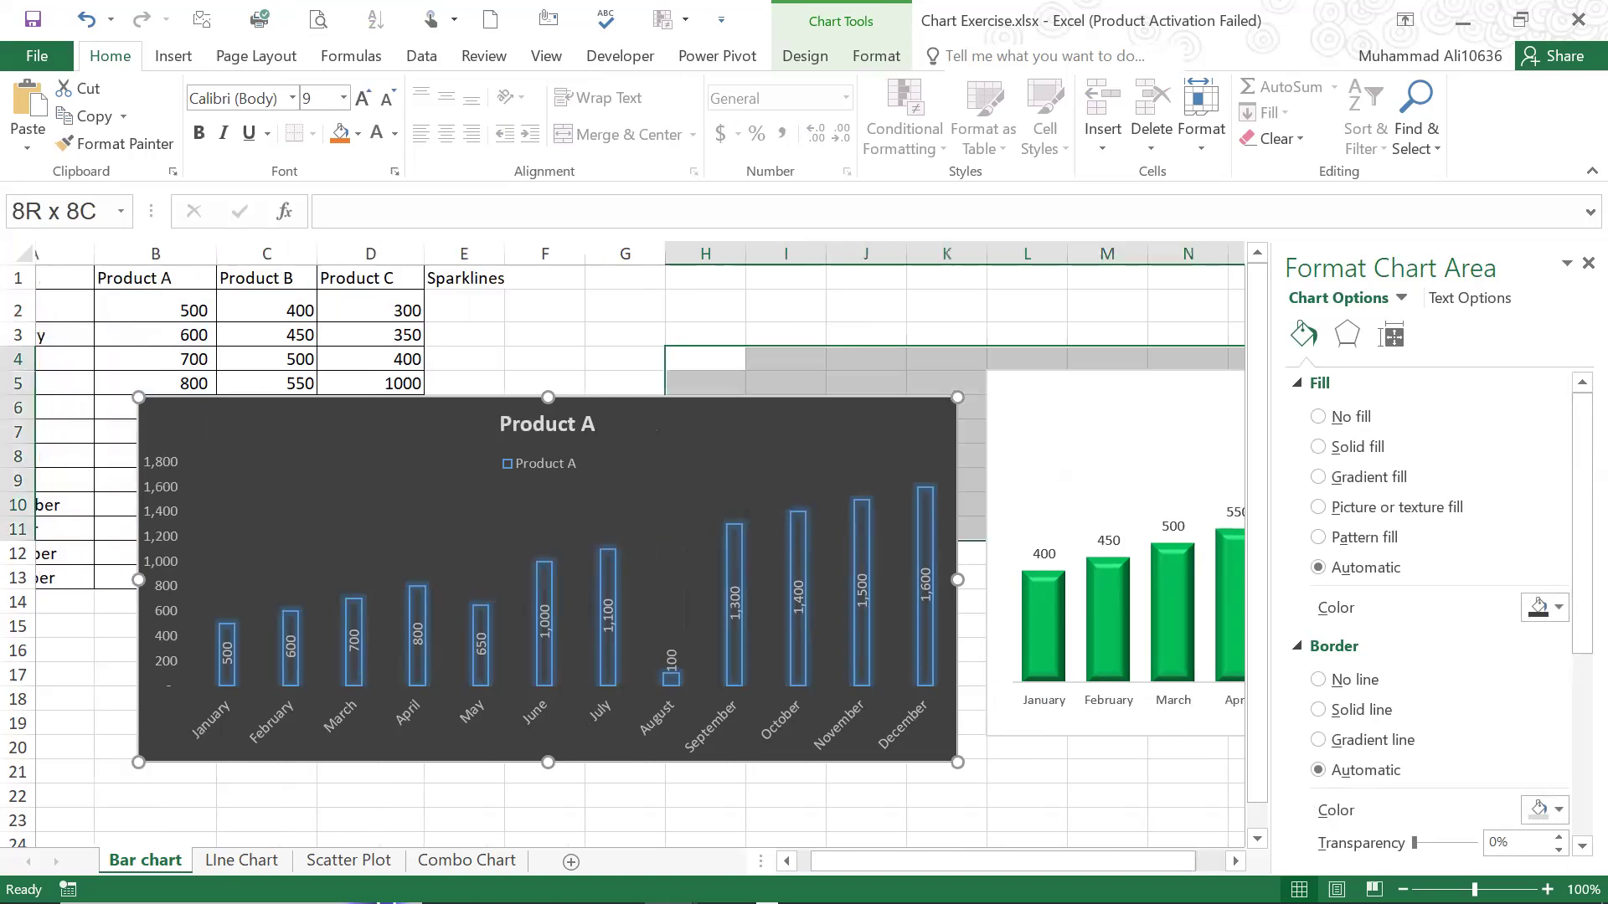
{"action": "left_click_drag", "start_coordinate": [42, 280], "coordinate": [486, 545]}
{"action": "left_click_drag", "start_coordinate": [531, 395], "coordinate": [861, 358]}
{"action": "left_click", "coordinate": [439, 278]}
{"action": "left_click", "coordinate": [545, 328]}
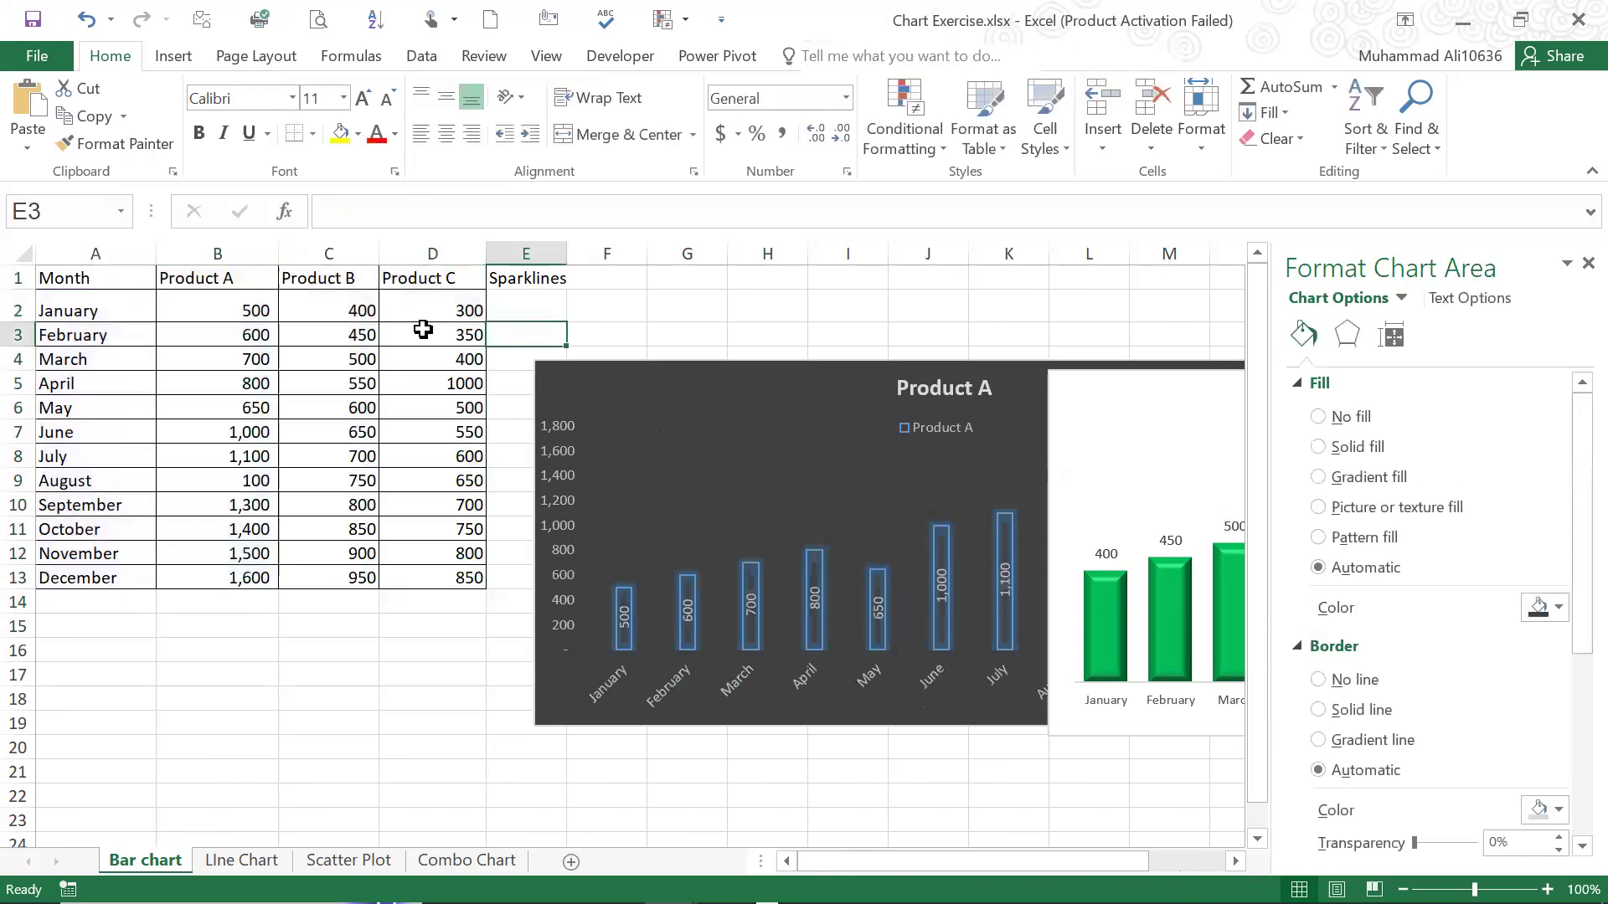